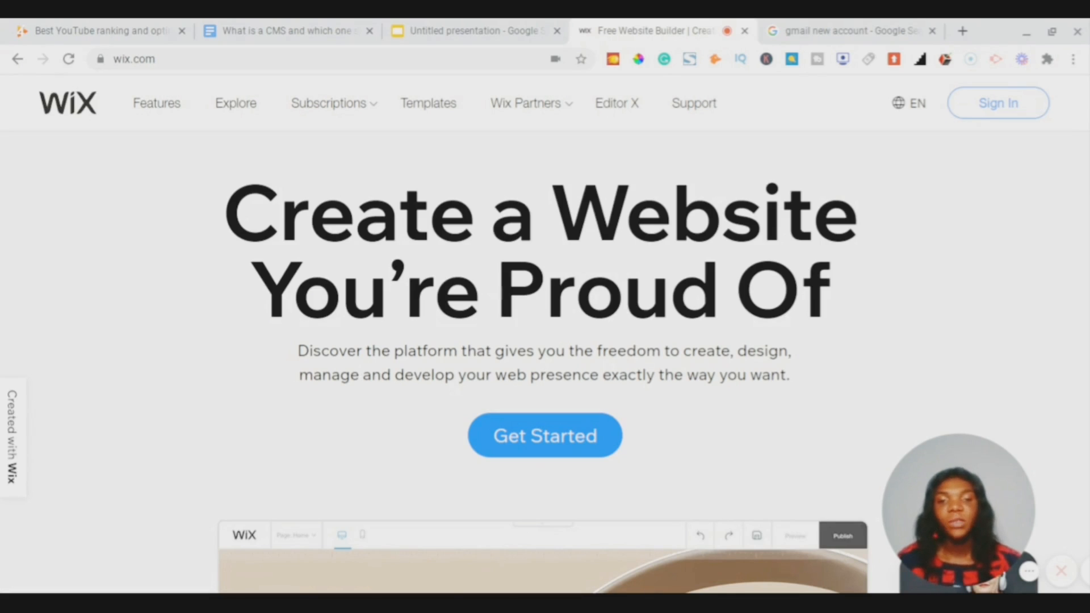
- Open the Wix sign-up form, glance at Google's new Gmail account page, and return to Wix
left_click(530, 448)
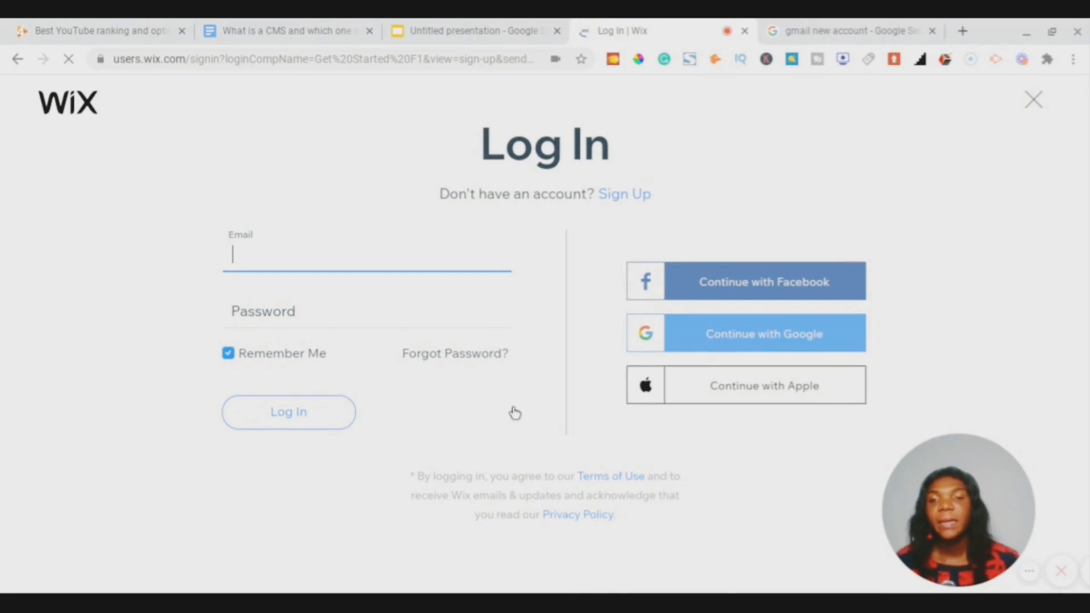
left_click(616, 200)
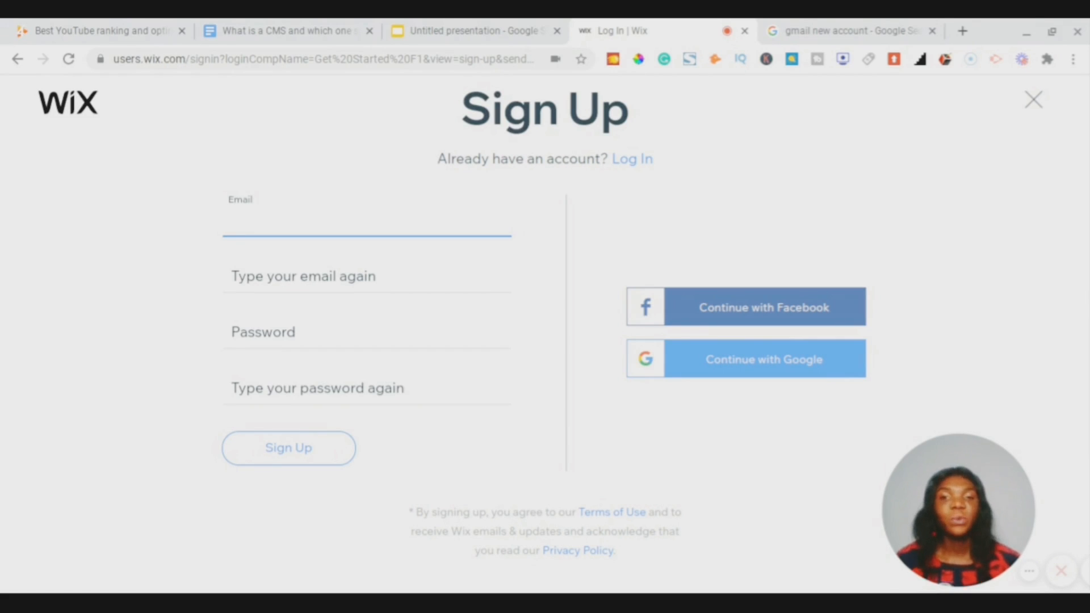
left_click(791, 26)
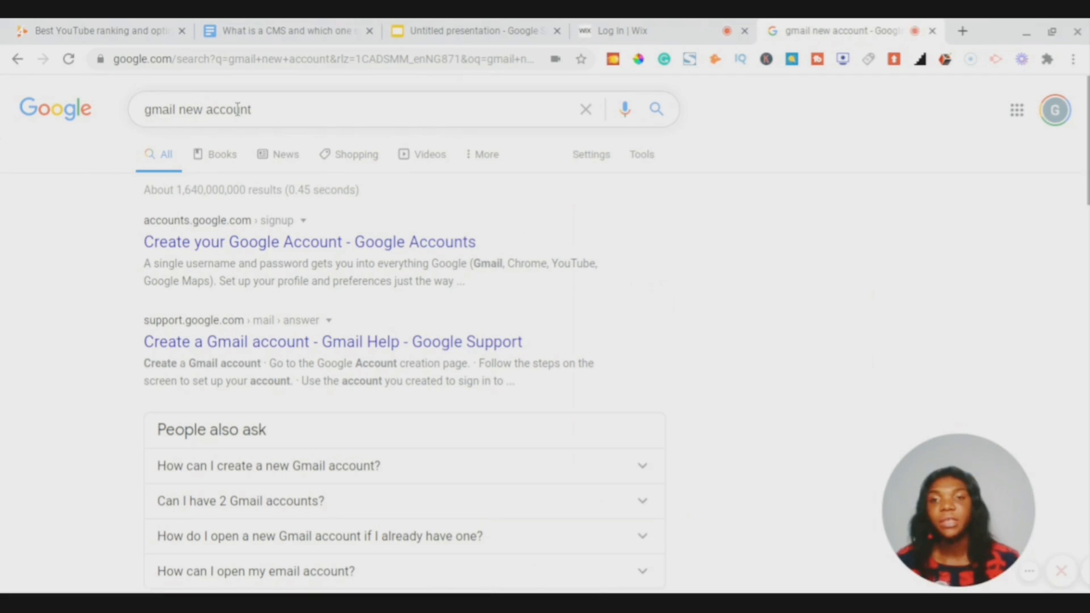
left_click(200, 243)
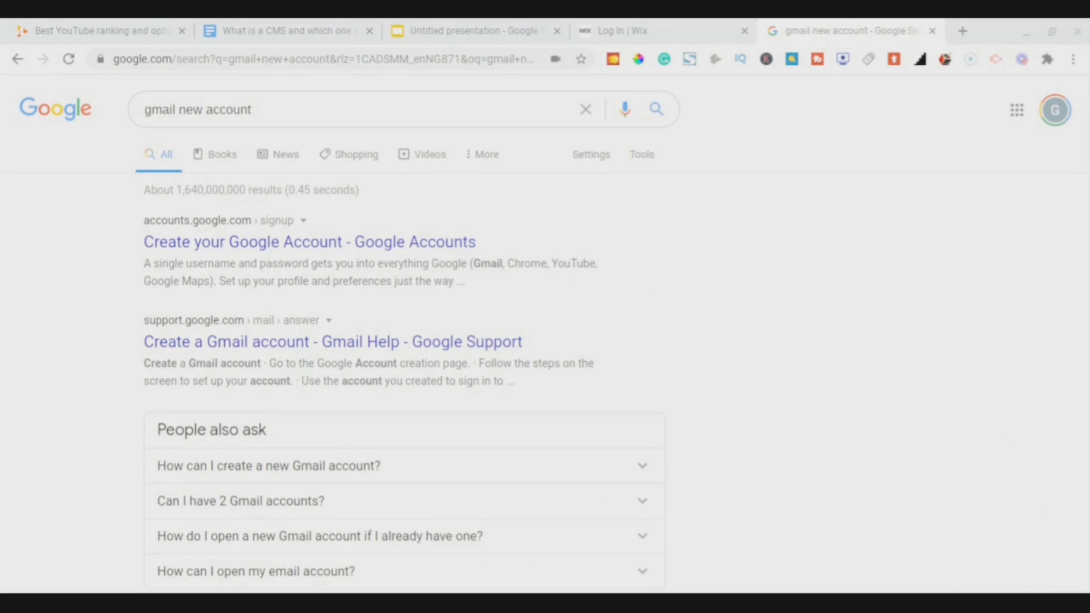
left_click(665, 29)
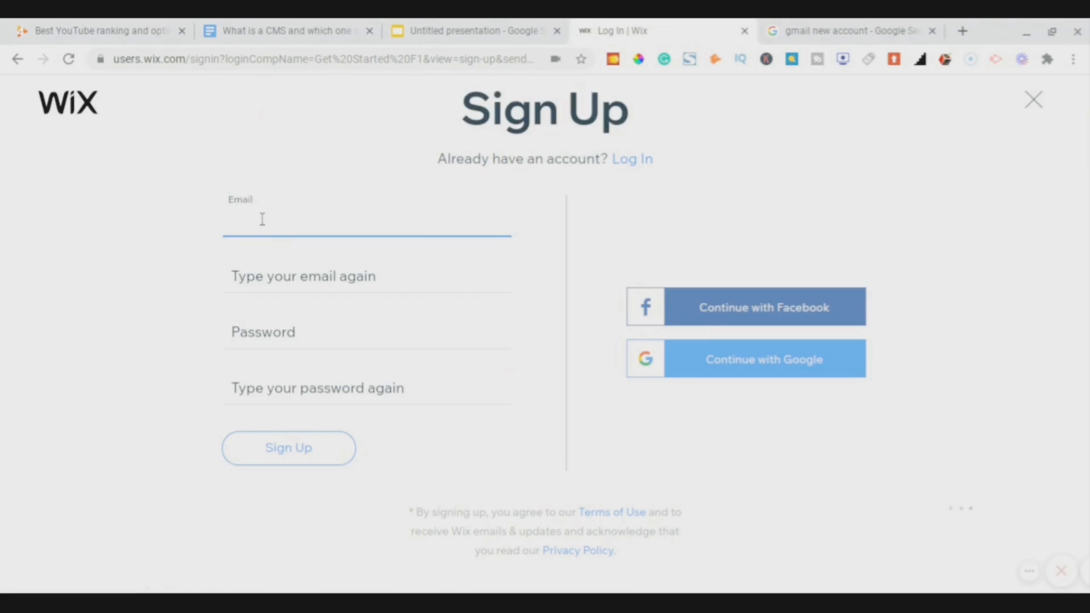
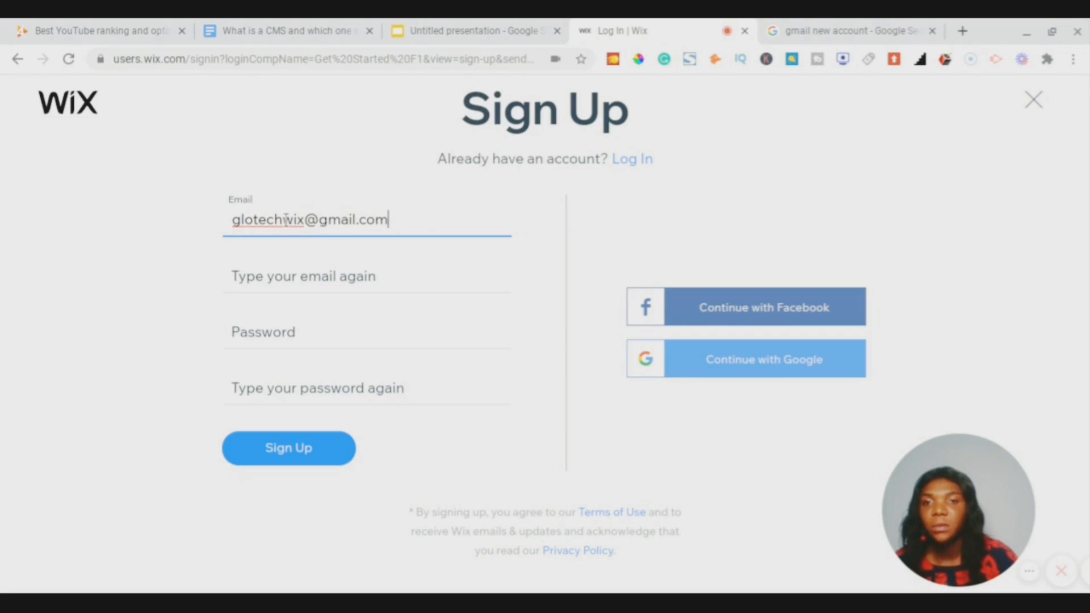
- Register the Wix account with the e-mail entered twice and the password entered twice
left_click(275, 285)
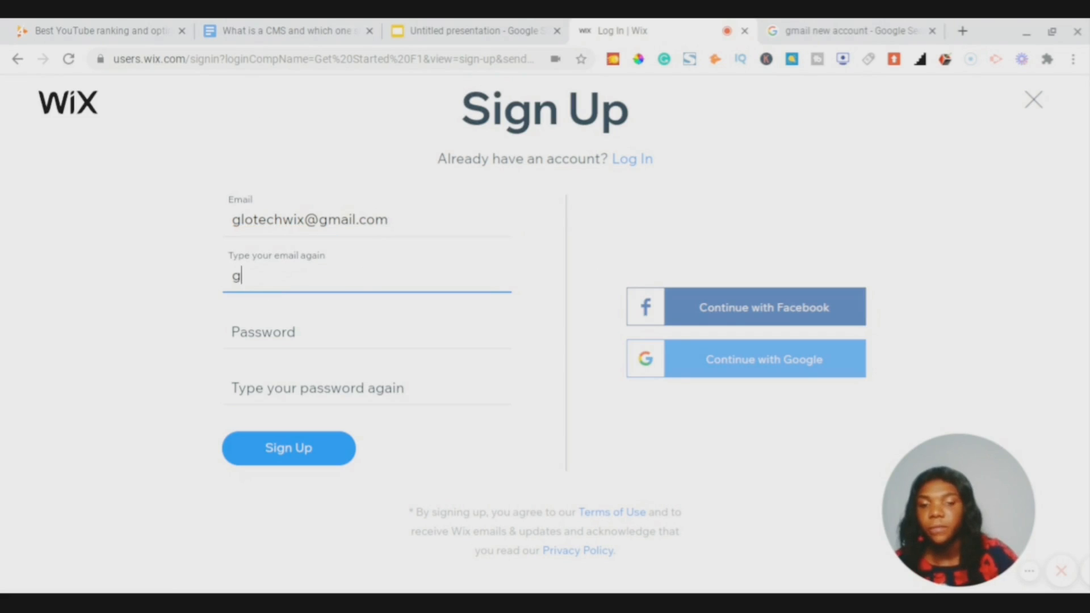
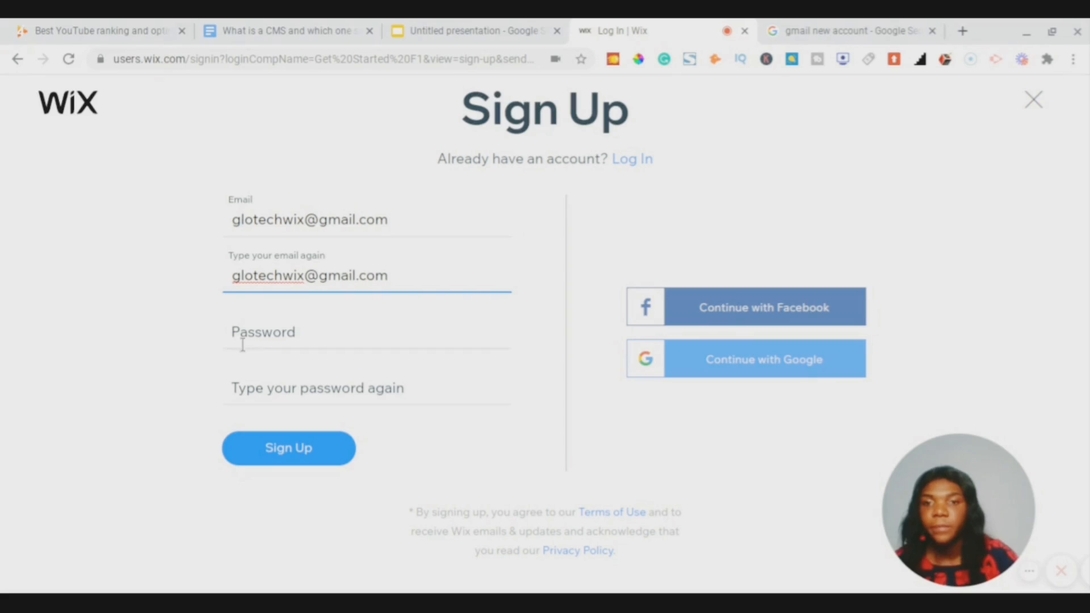
left_click(269, 335)
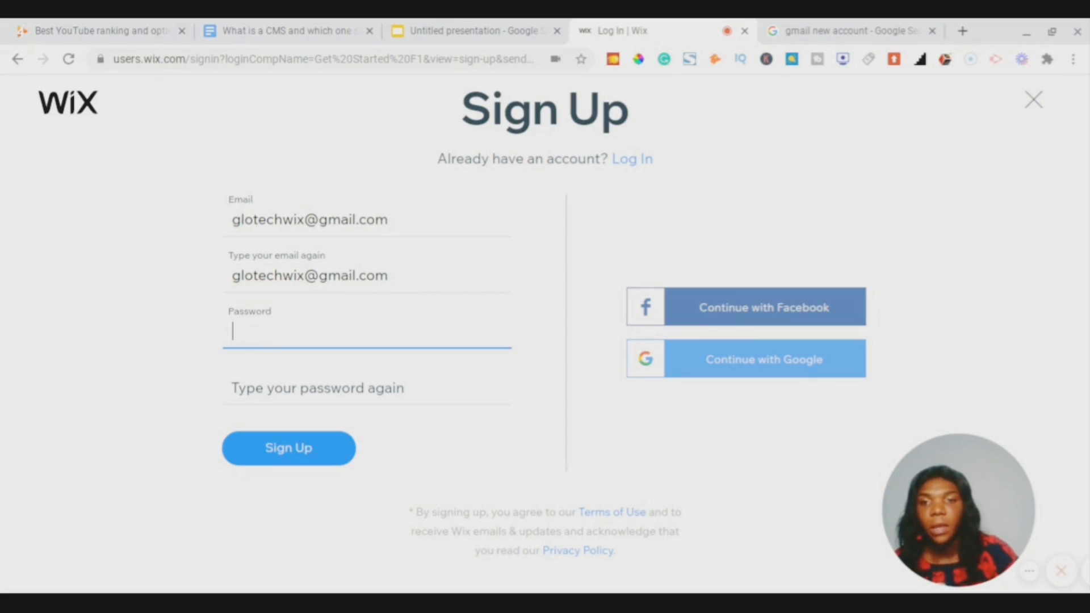
type("••••••")
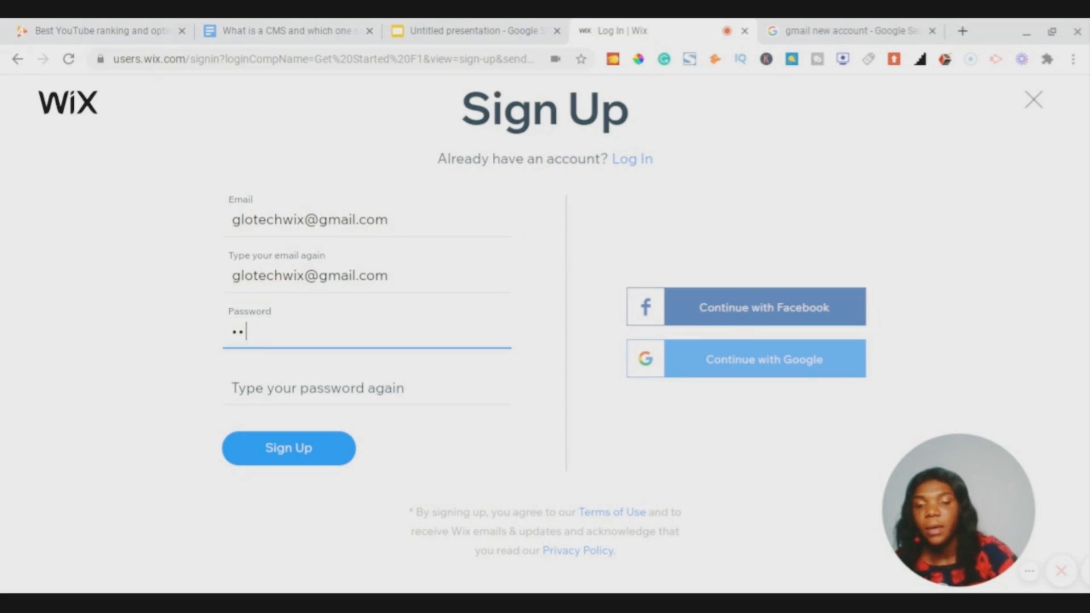
type("•••••")
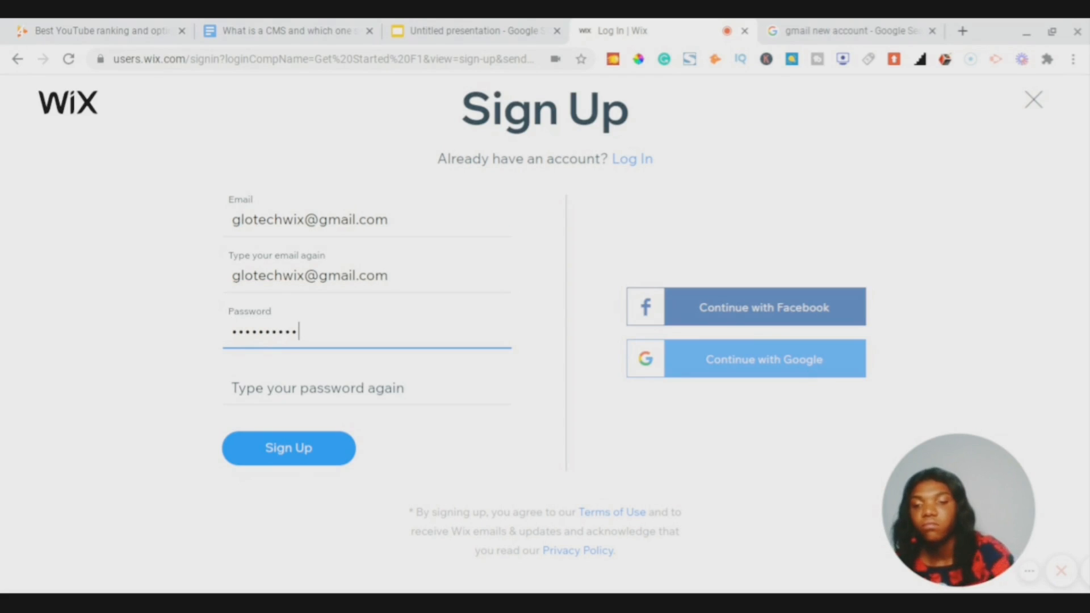
left_click(252, 383)
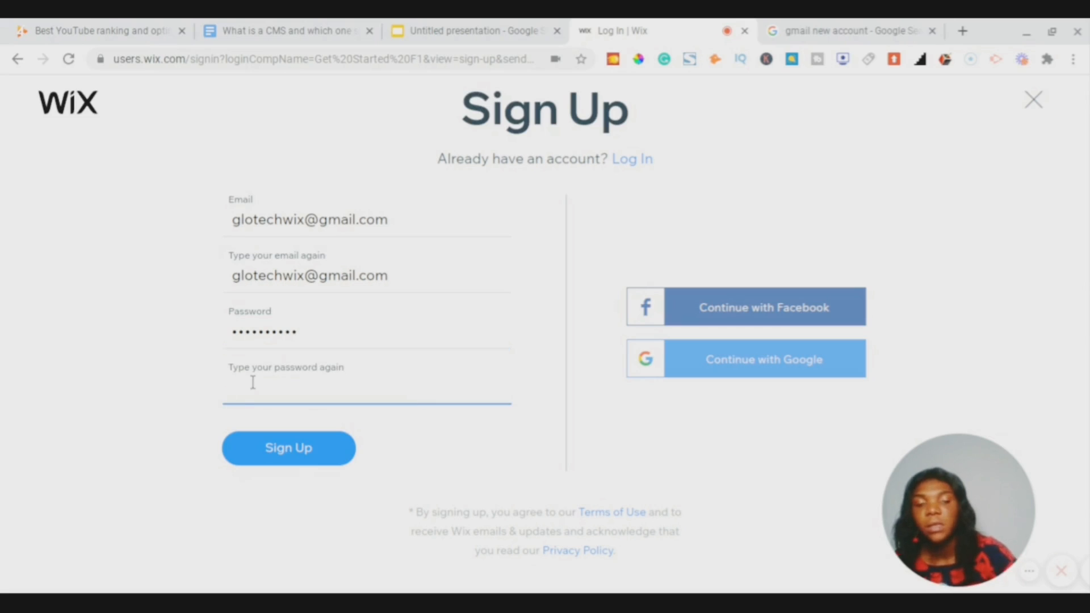
type("•••••••")
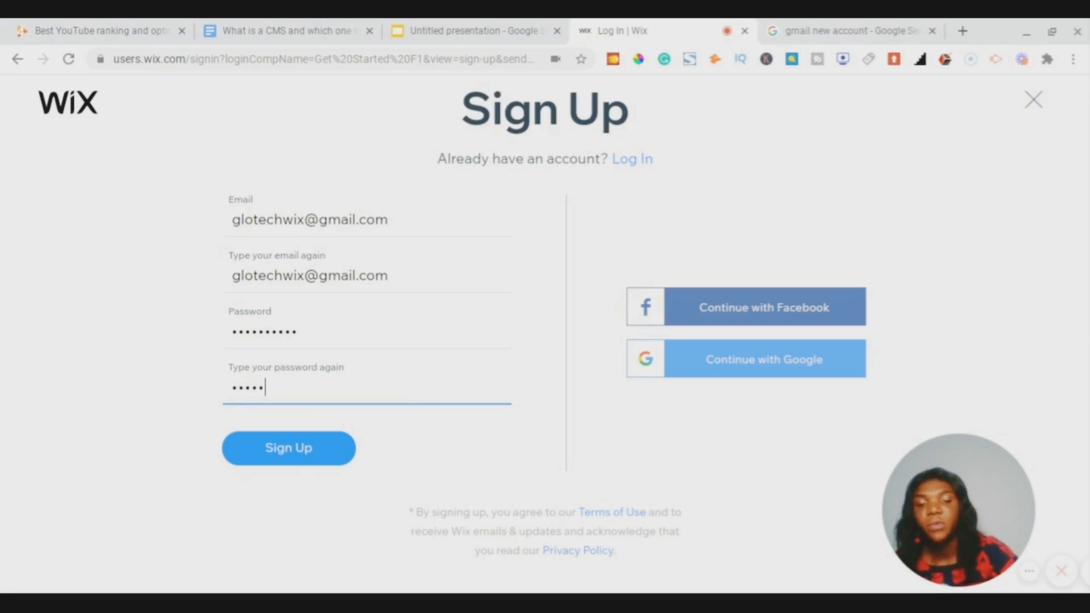
type("•••")
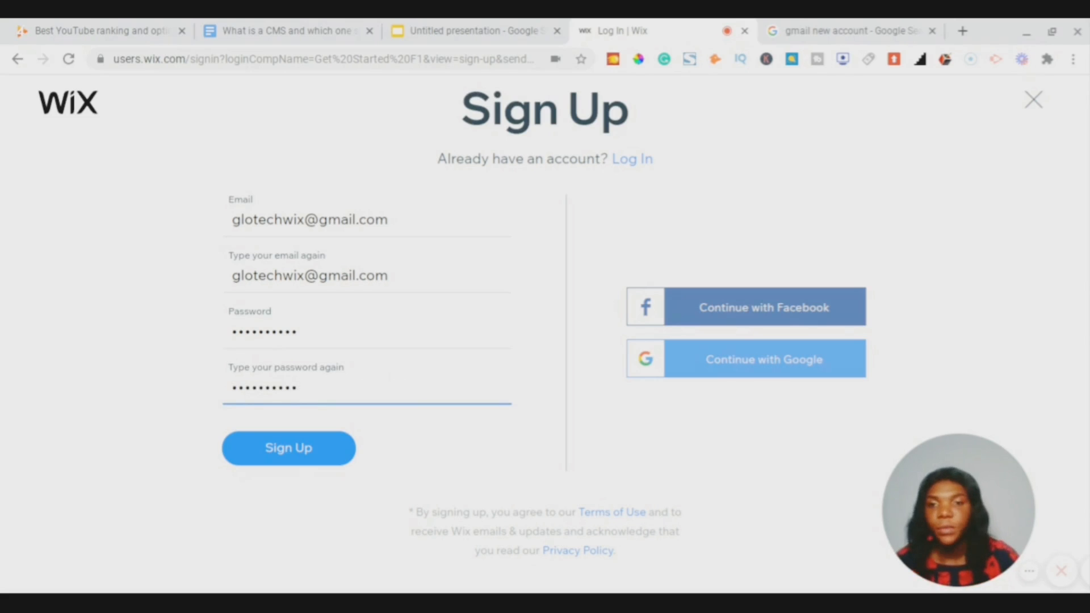
left_click(305, 452)
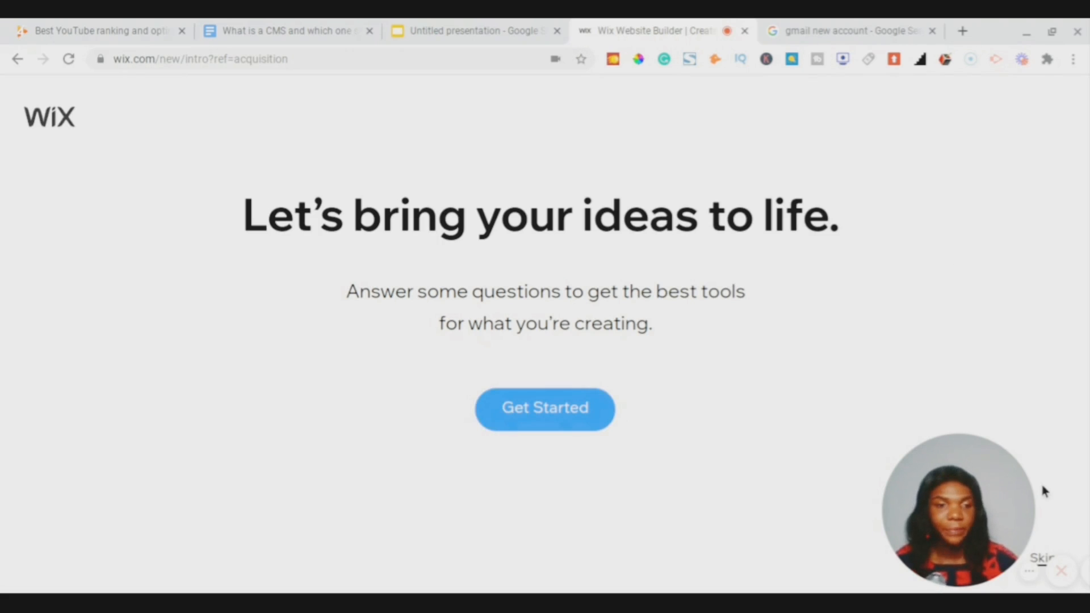
- Drag along the bottom of the 'Let's bring your ideas to life' page to move past the questions
mouse_move(947, 510)
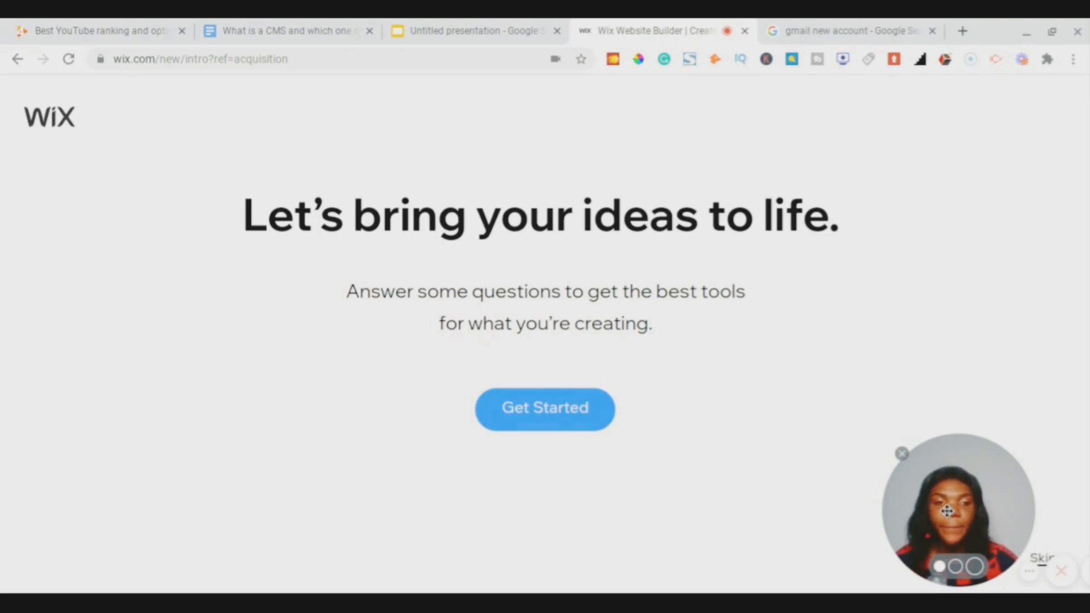
left_click_drag(946, 511, 690, 513)
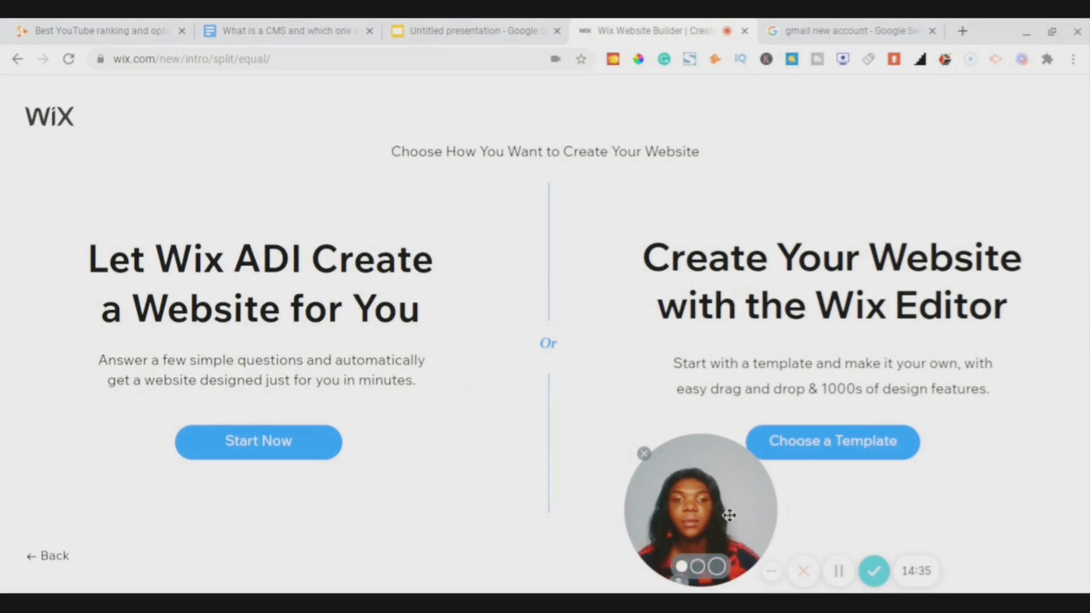
left_click_drag(730, 515, 922, 516)
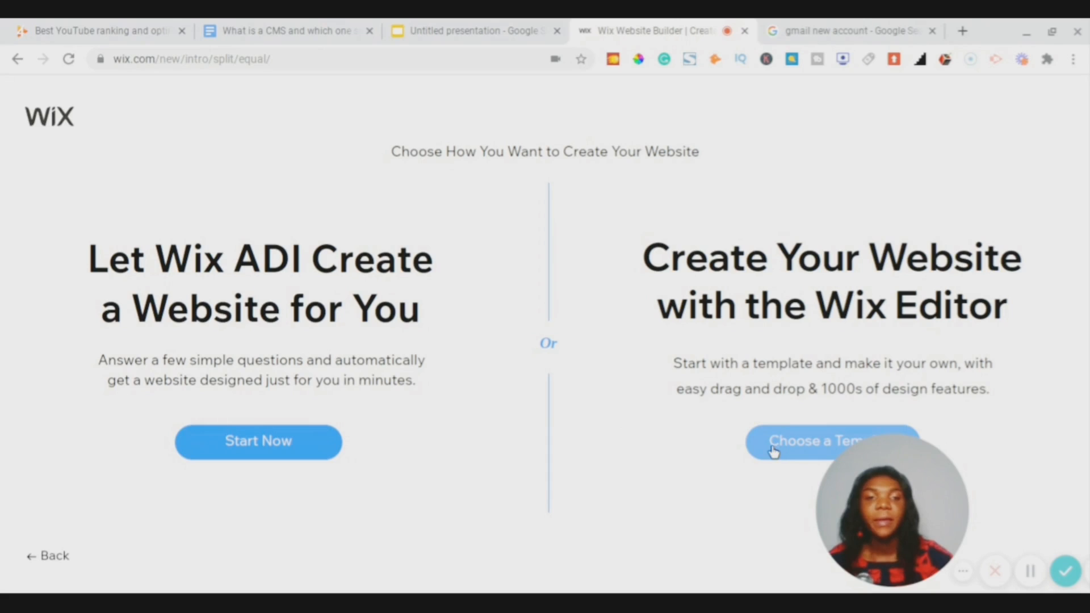
left_click(785, 451)
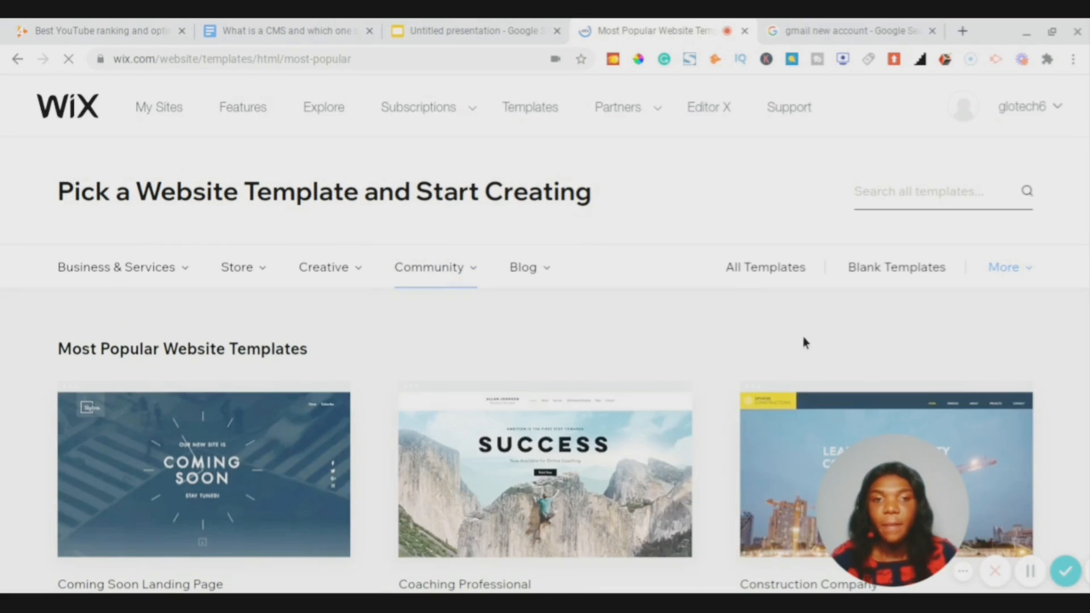
scroll(652, 379, "down", 8)
scroll(652, 380, "down", 5)
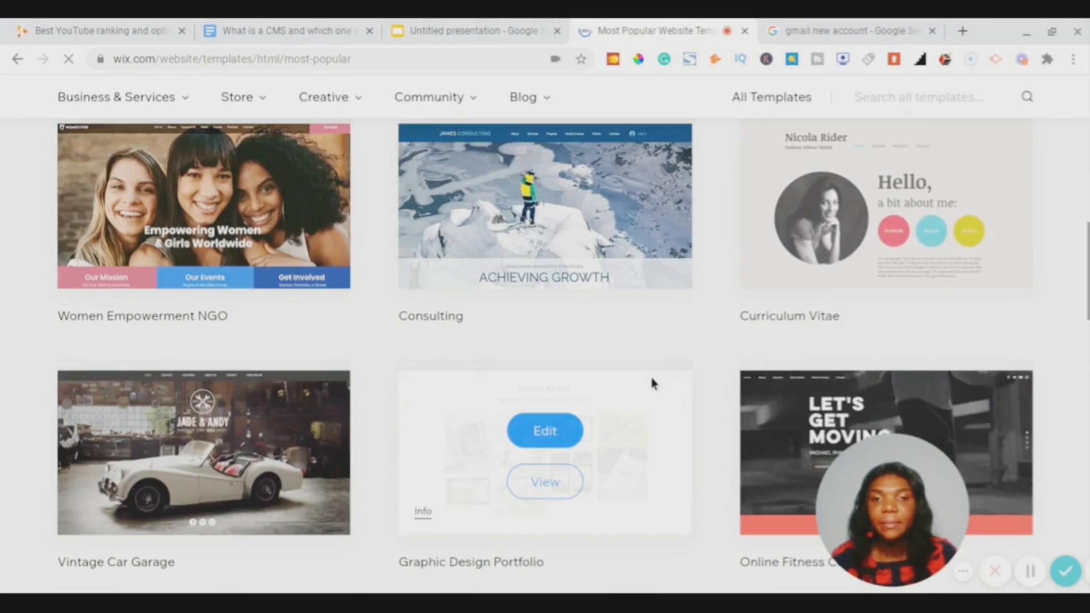
scroll(653, 379, "down", 5)
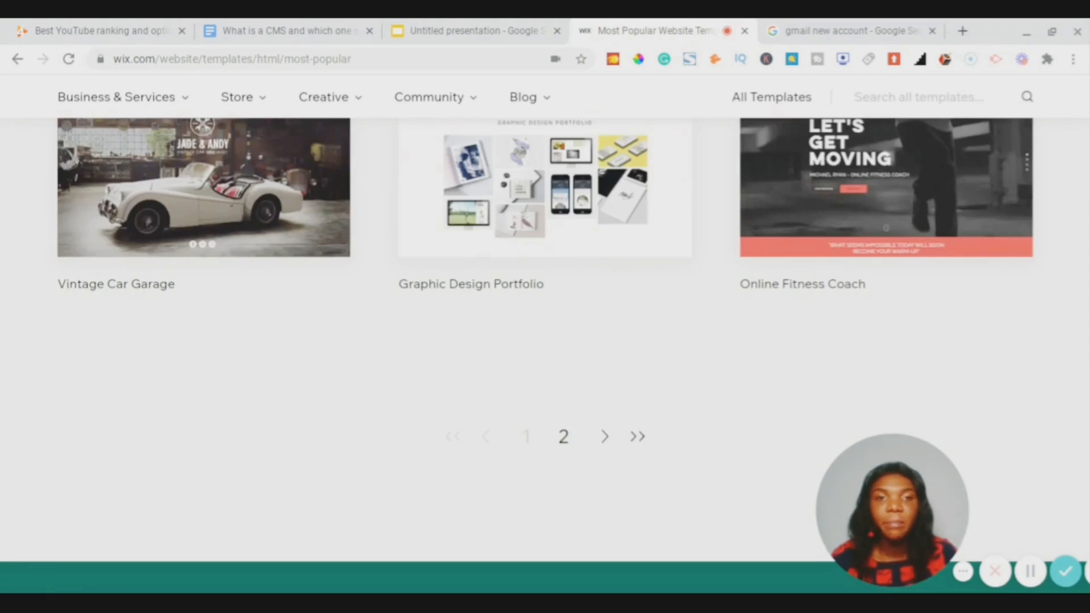
scroll(653, 379, "up", 5)
scroll(653, 379, "down", 2)
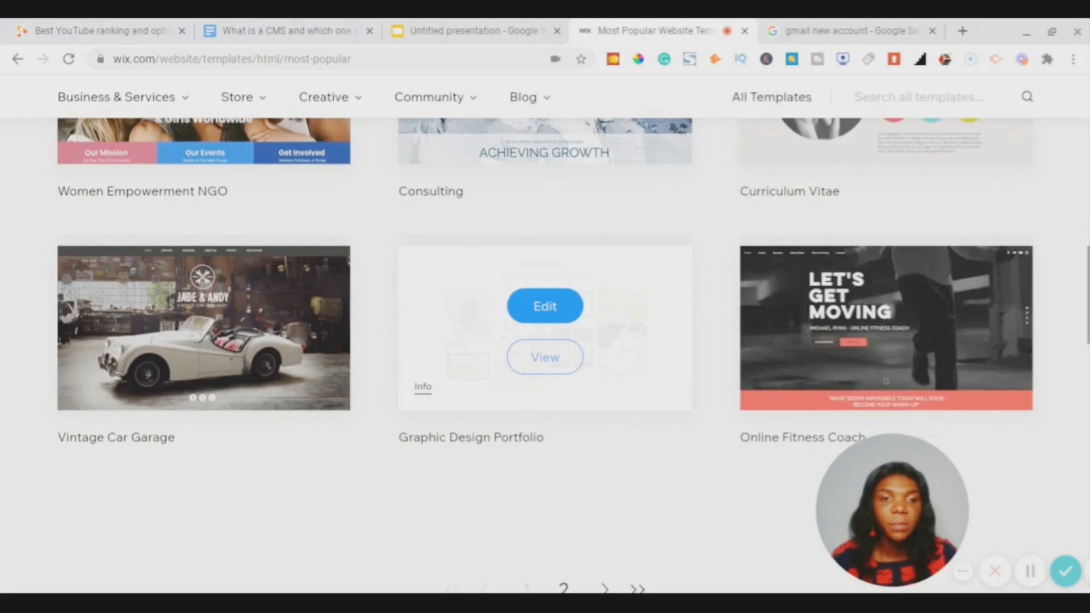
scroll(721, 188, "up", 15)
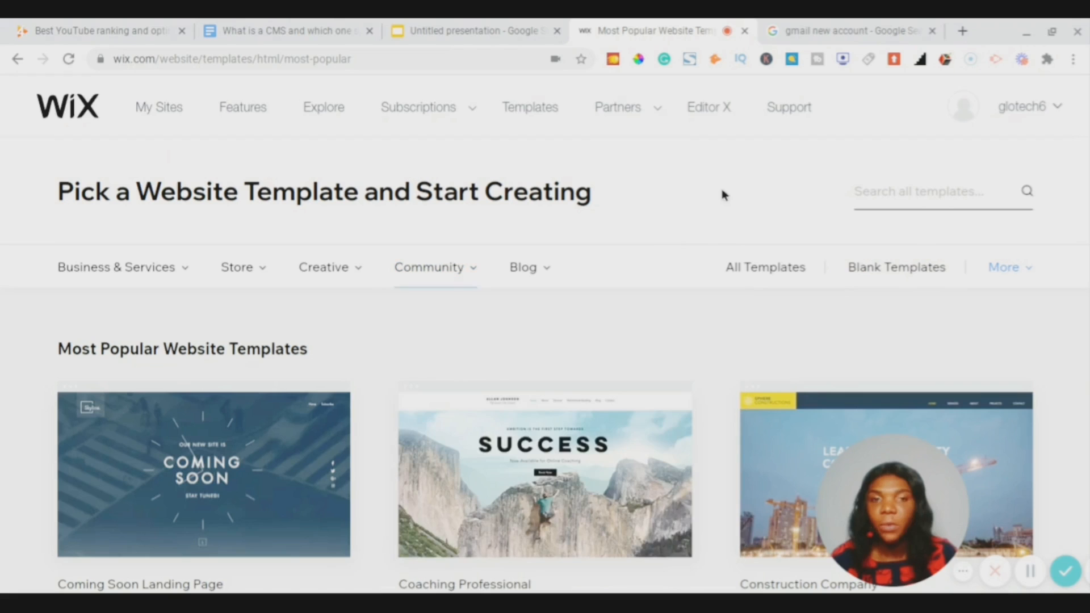
left_click(900, 200)
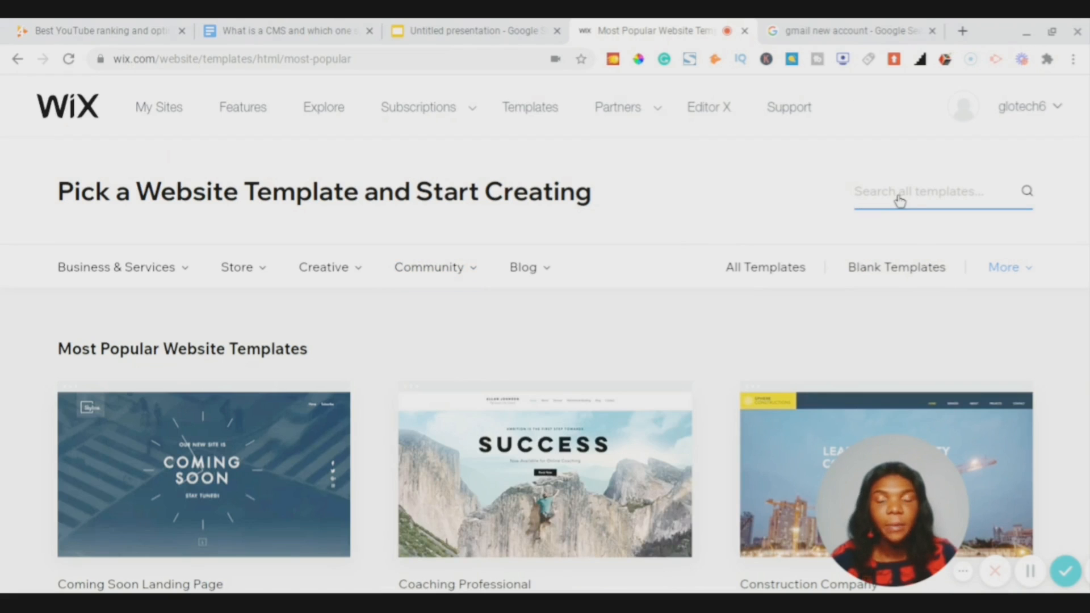
- Search the template gallery for 'tech' and scroll through the first page of results
type("tech")
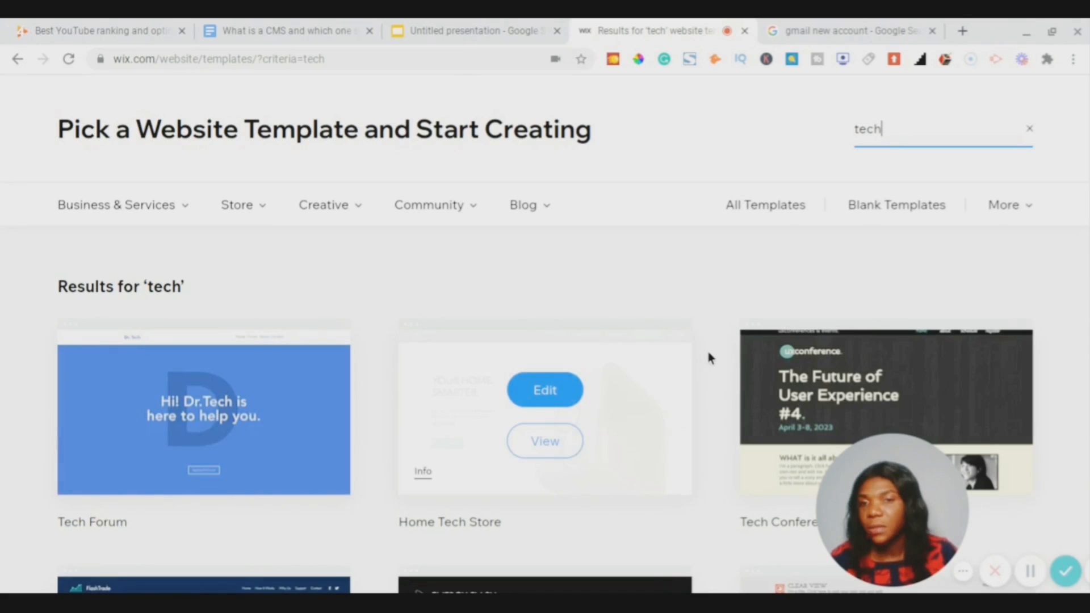
scroll(765, 264, "down", 3)
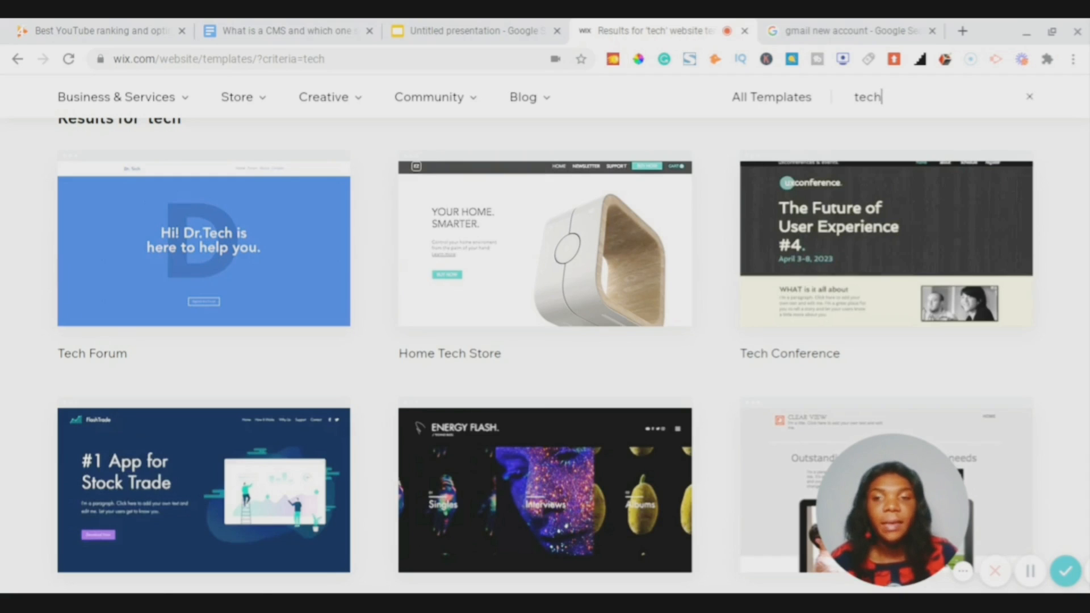
scroll(545, 341, "down", 4)
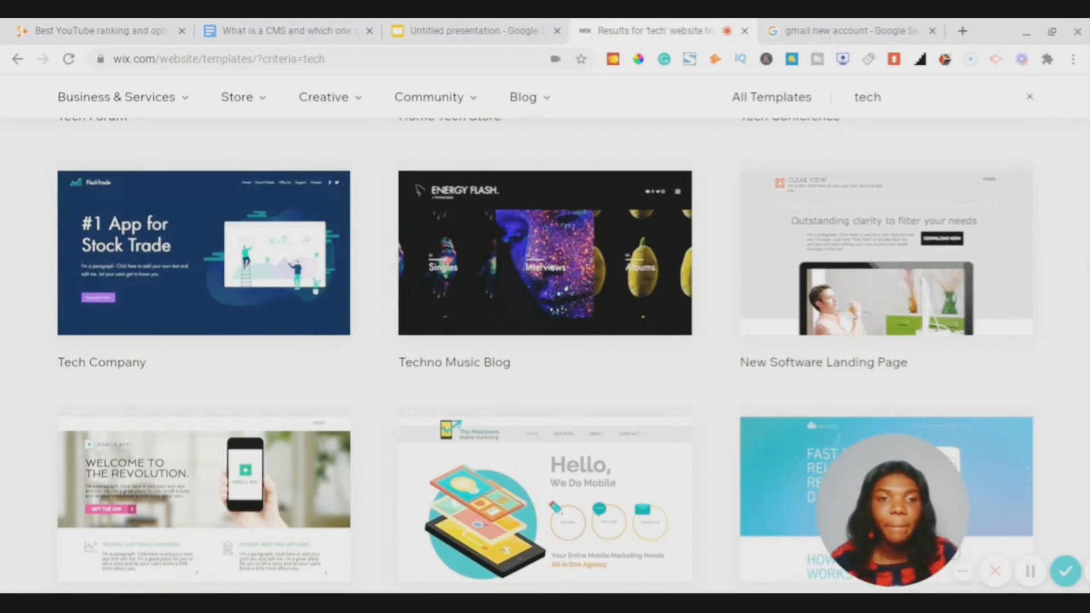
scroll(545, 356, "down", 2)
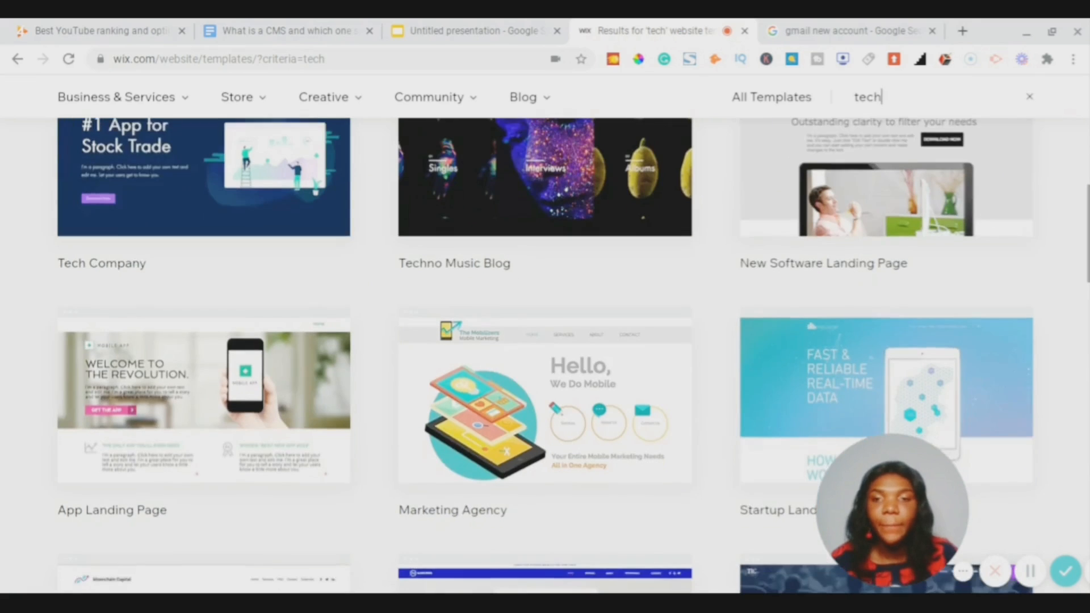
scroll(545, 356, "down", 3)
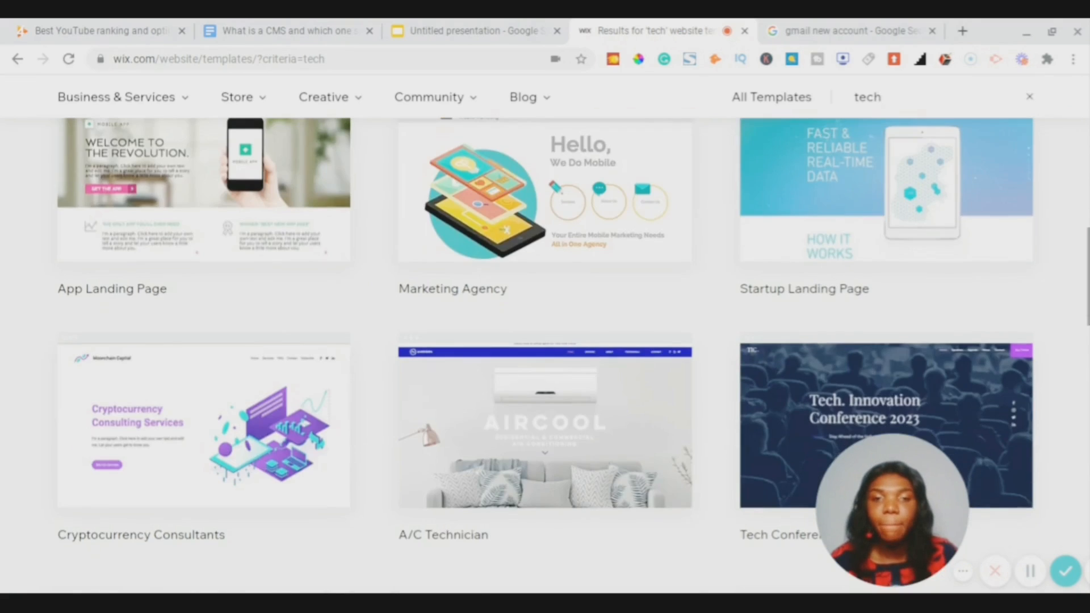
scroll(545, 356, "down", 3)
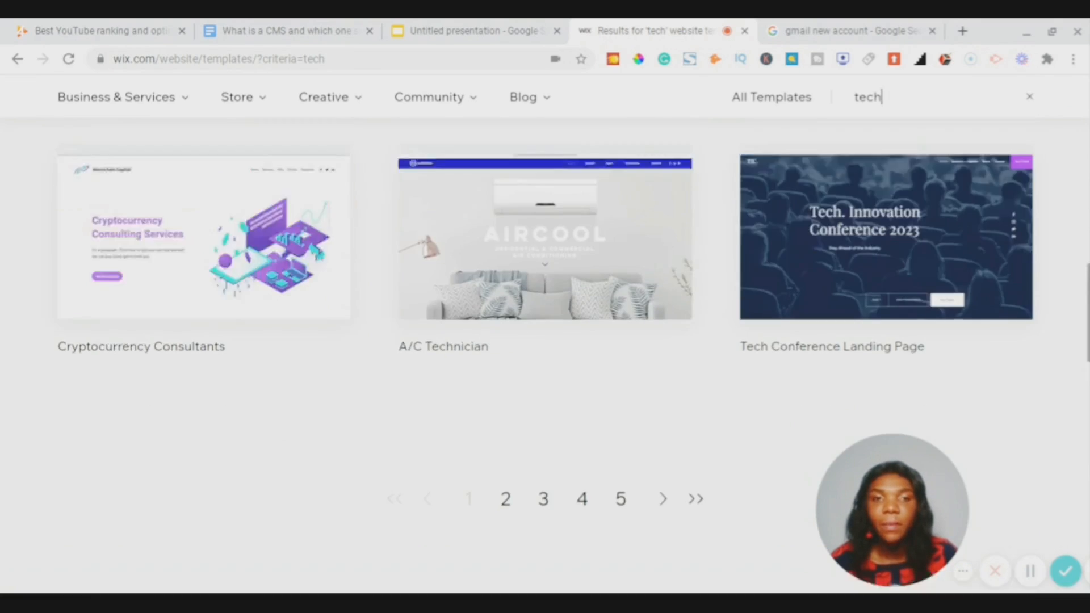
scroll(545, 356, "up", 10)
scroll(383, 421, "up", 3)
scroll(383, 420, "down", 12)
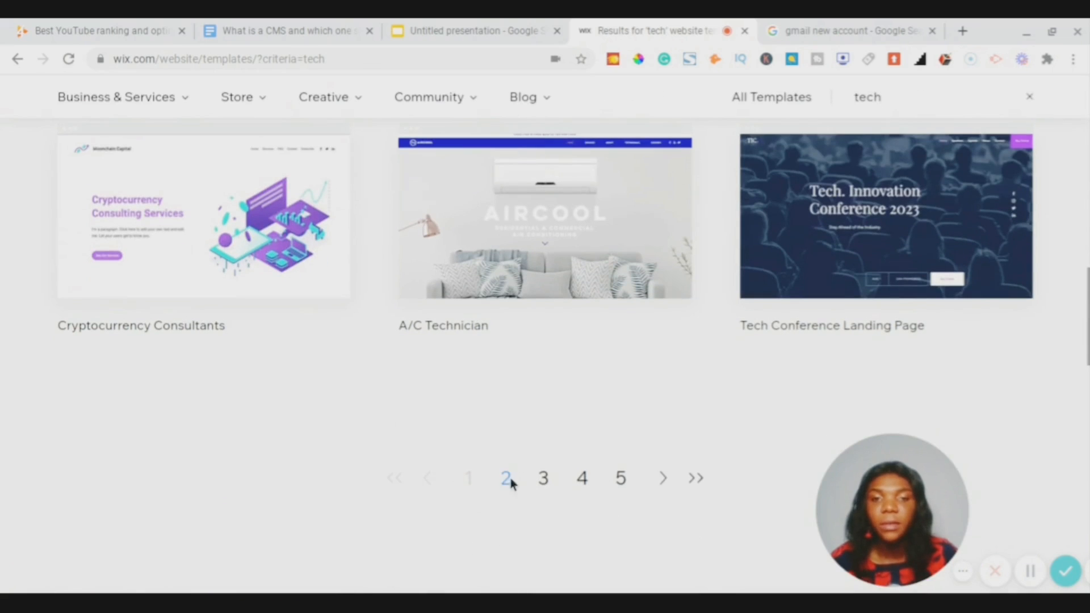
- Move to page 2 of the 'tech' results and scroll through them
left_click(505, 480)
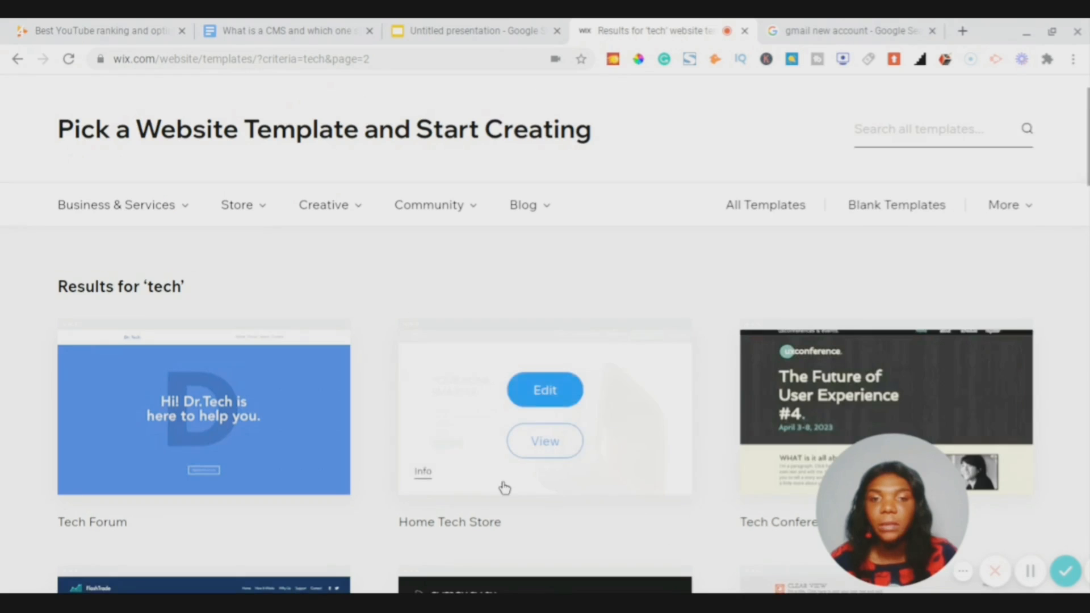
scroll(504, 486, "down", 7)
scroll(1029, 284, "down", 5)
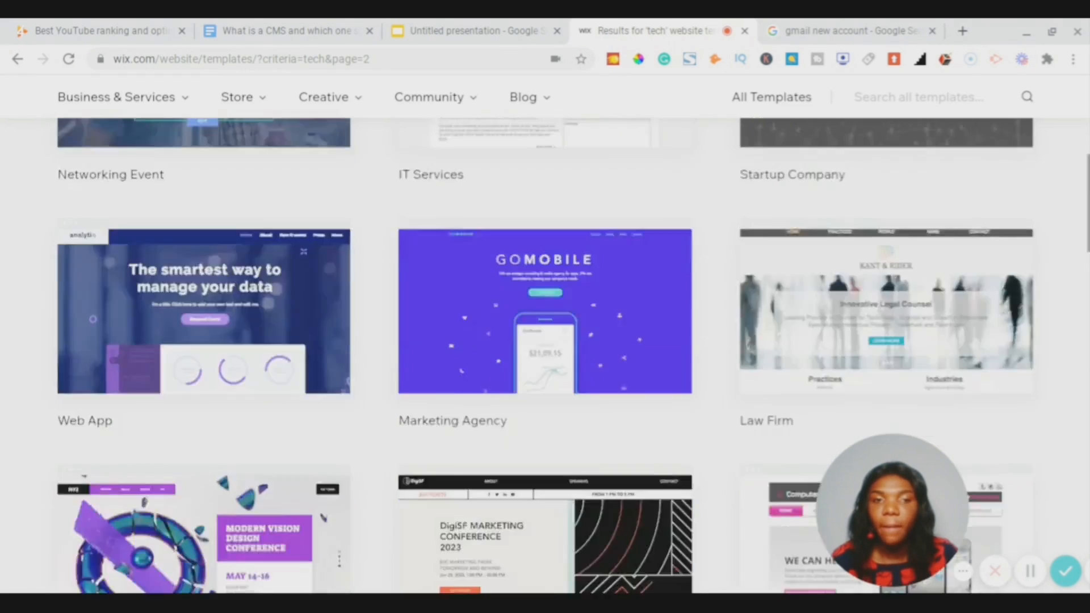
scroll(1044, 220, "down", 5)
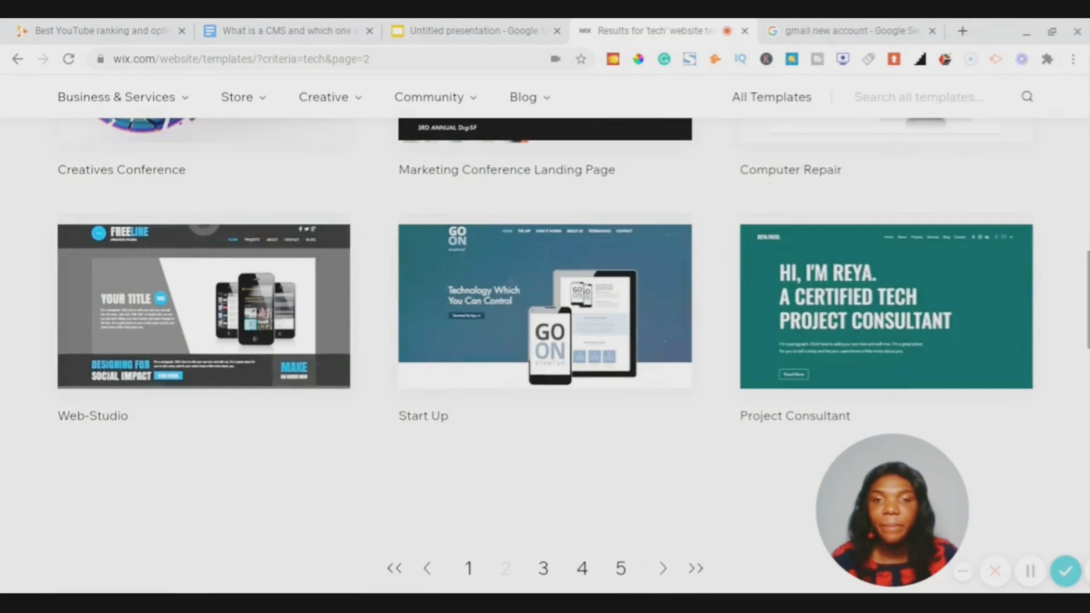
scroll(1044, 220, "up", 7)
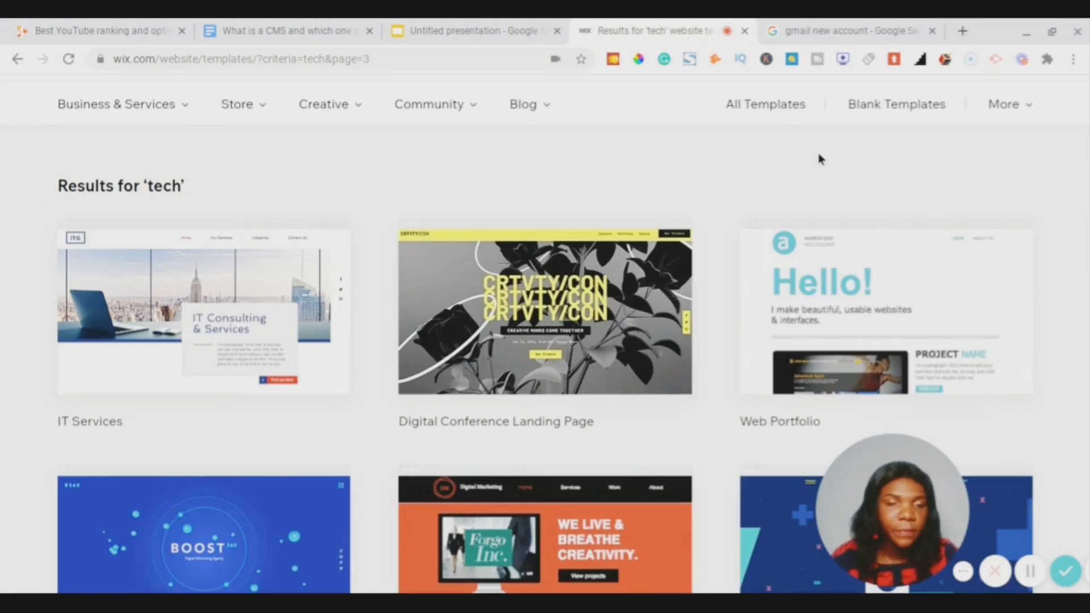
mouse_move(242, 292)
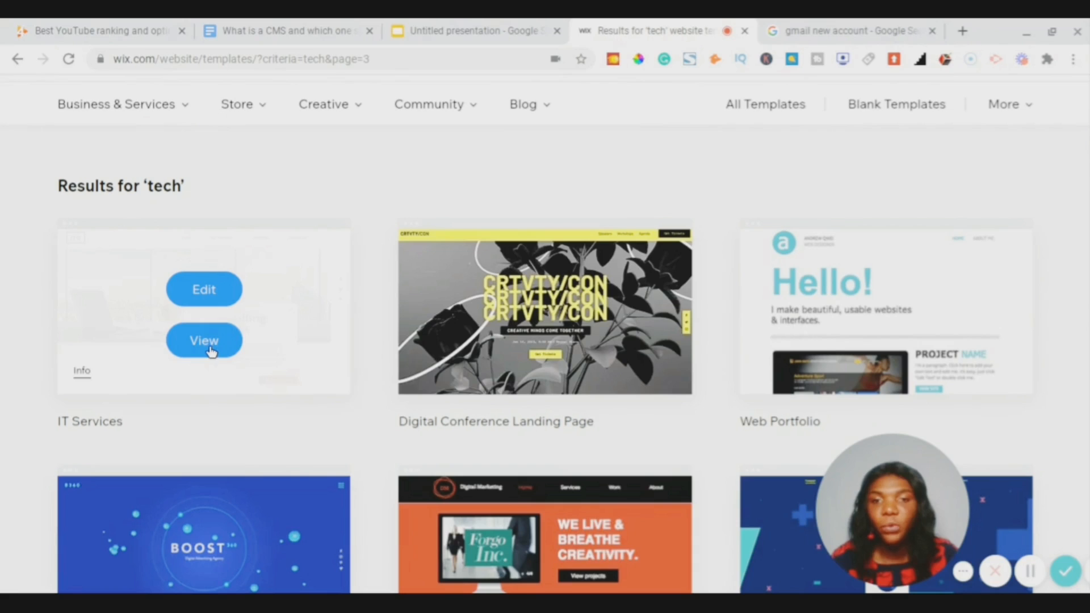
left_click(211, 351)
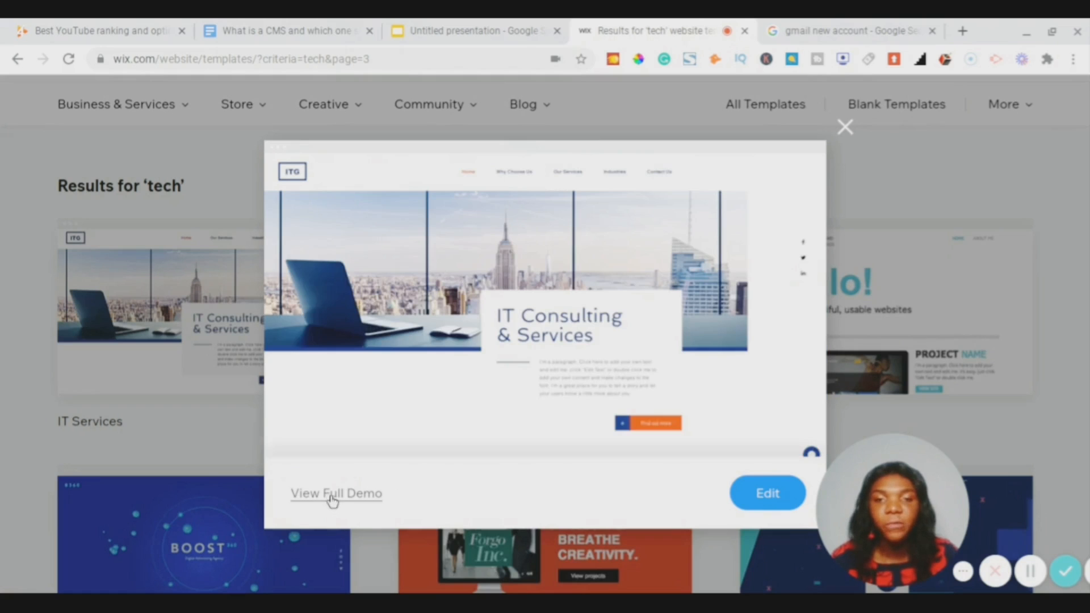
left_click(845, 127)
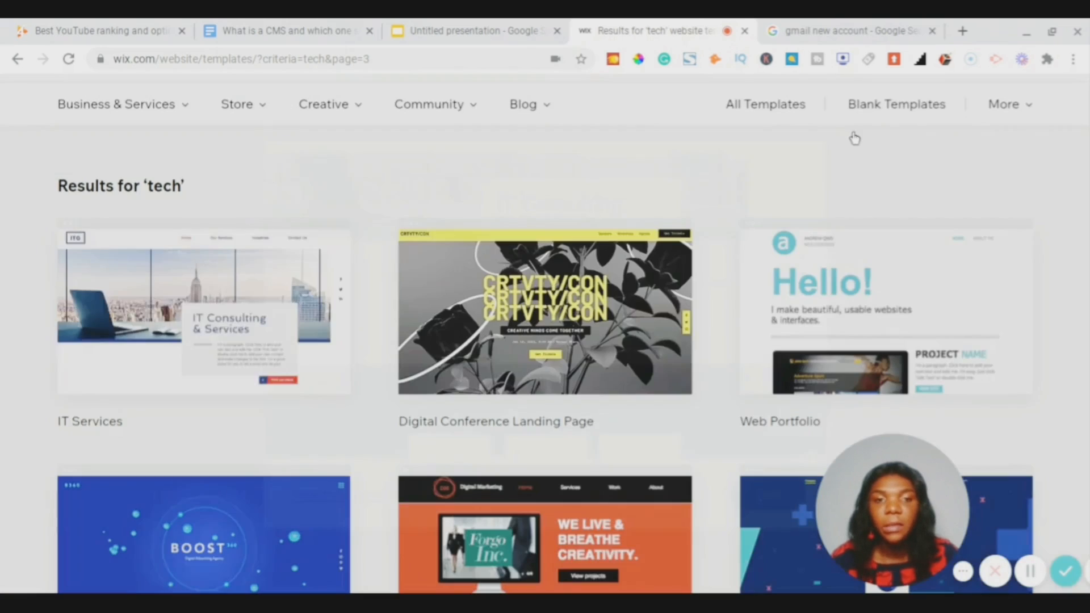
mouse_move(264, 345)
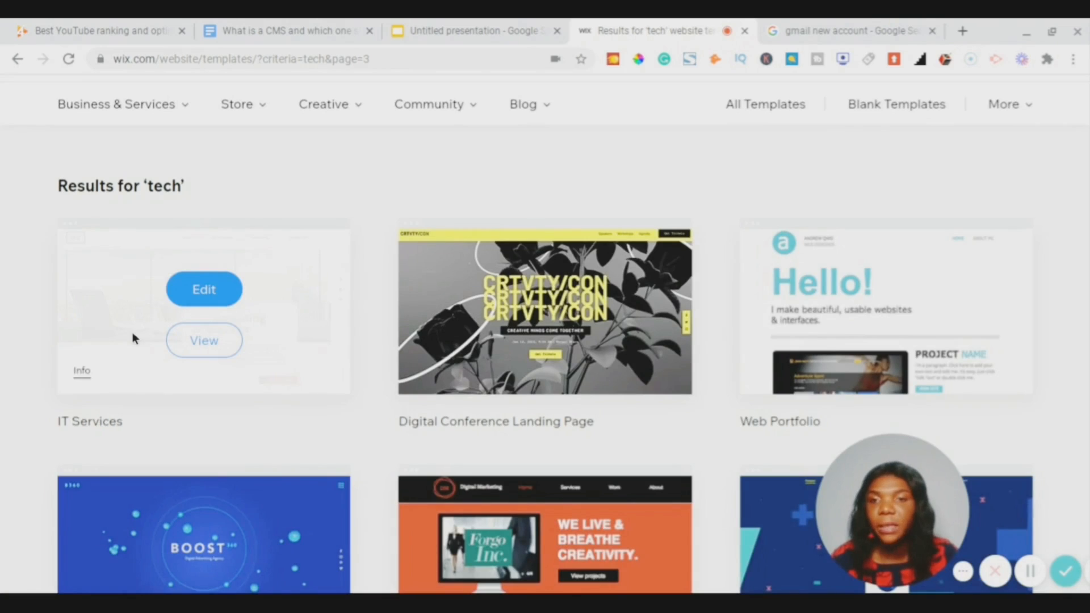
- Edit the IT Services template, dismiss the Welcome to Wix dialog, and scroll its Home page
left_click(206, 290)
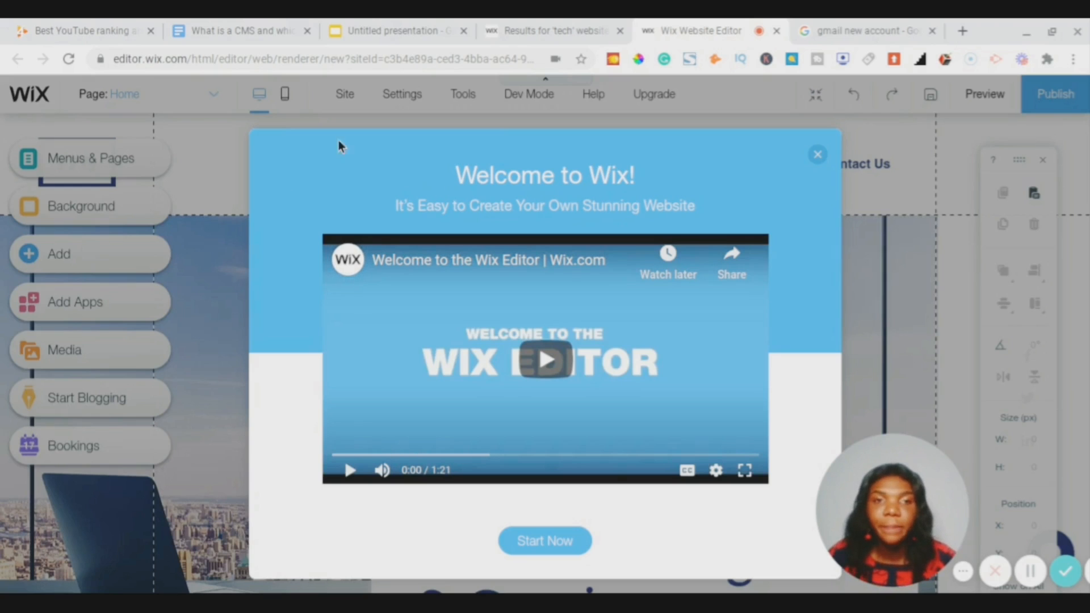
left_click(818, 154)
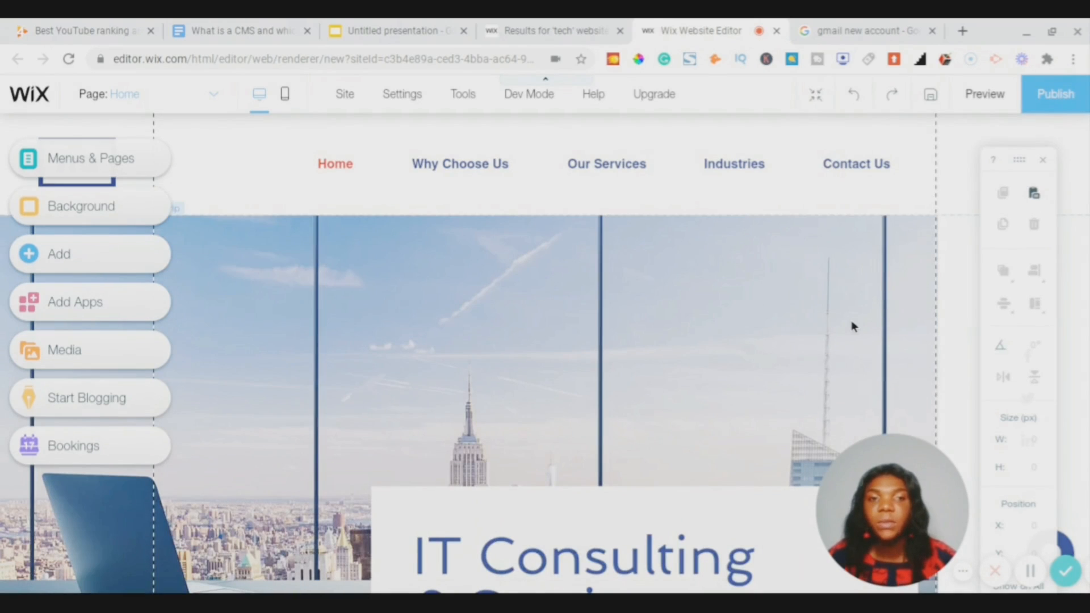
scroll(852, 326, "down", 10)
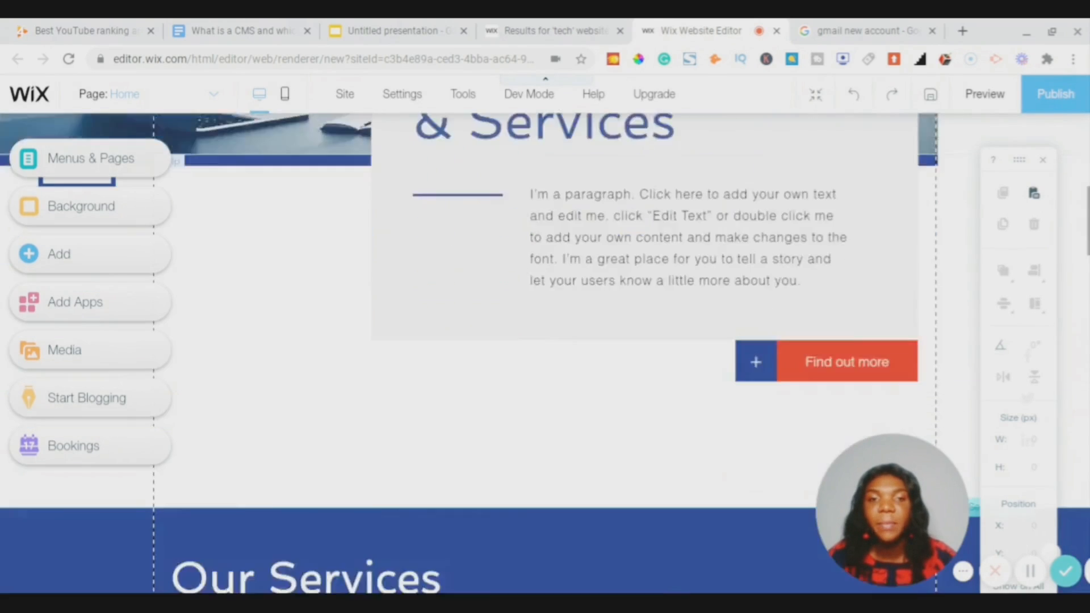
scroll(545, 352, "down", 10)
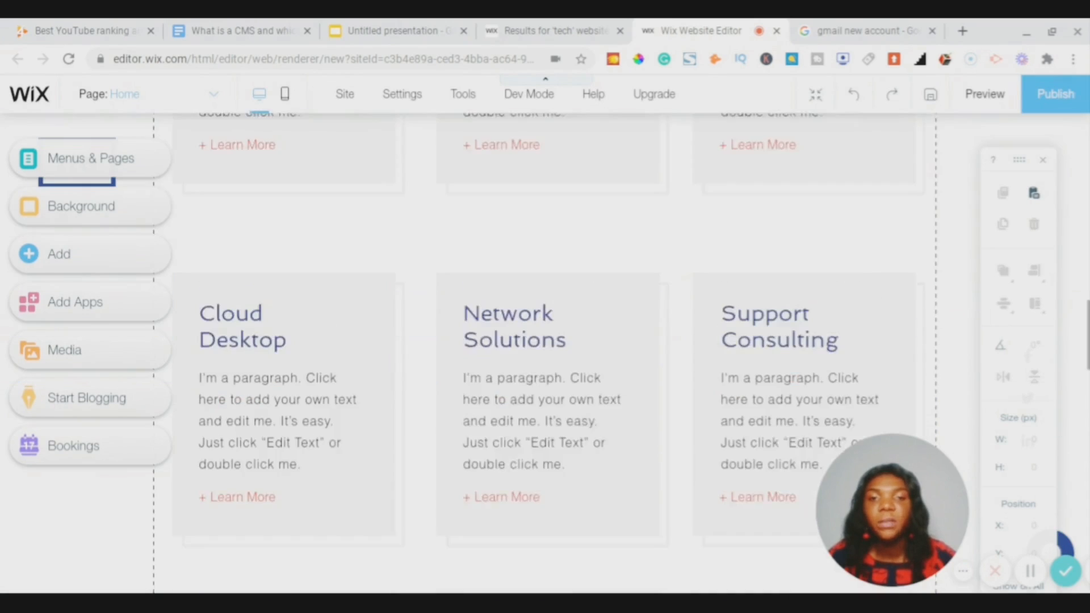
scroll(545, 352, "down", 10)
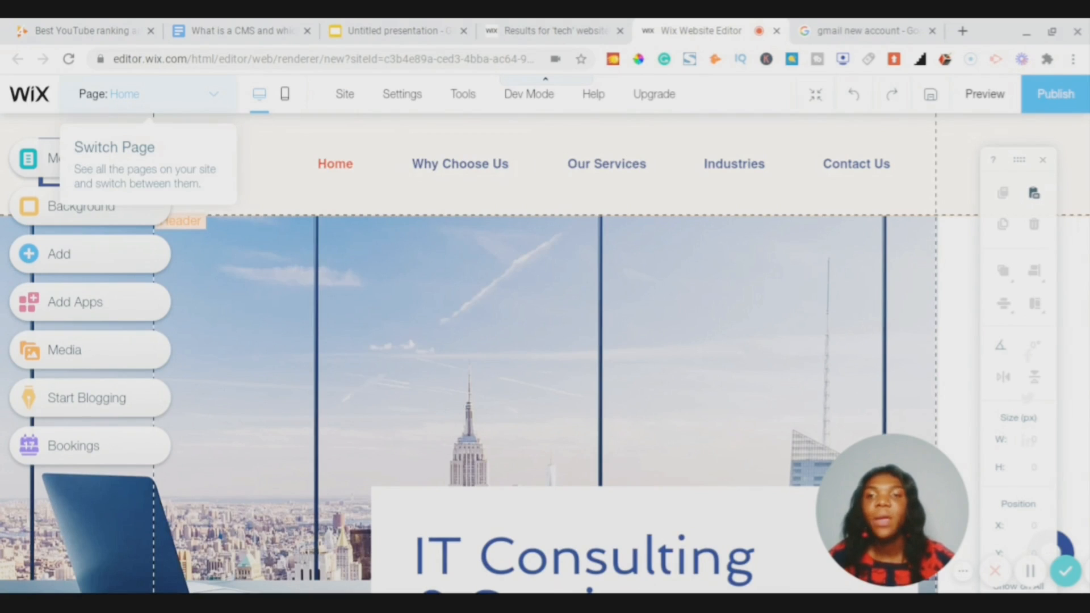
mouse_move(501, 111)
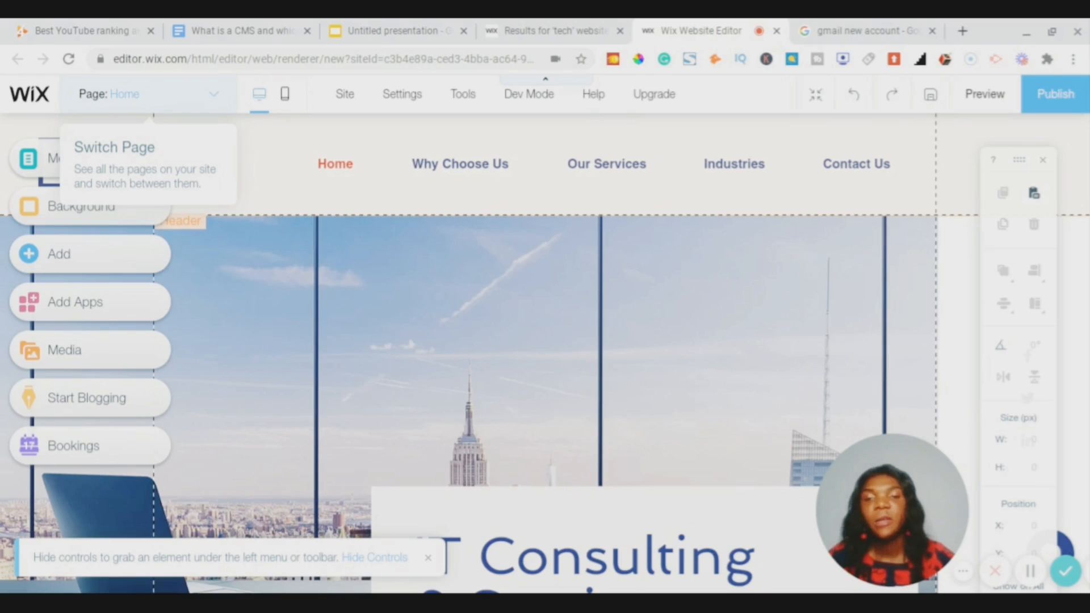
scroll(588, 333, "down", 5)
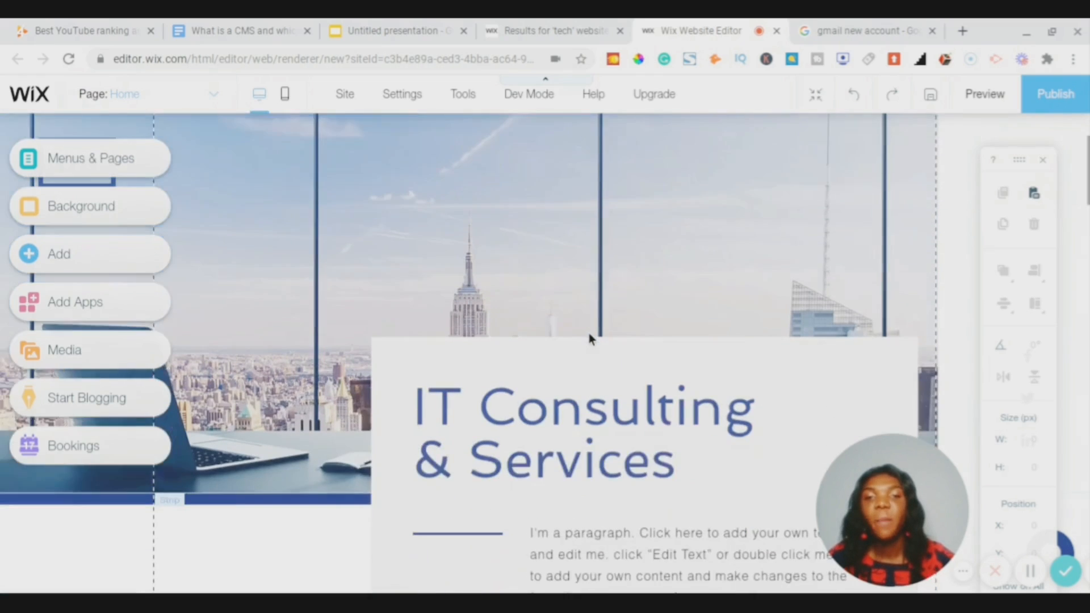
scroll(588, 332, "down", 10)
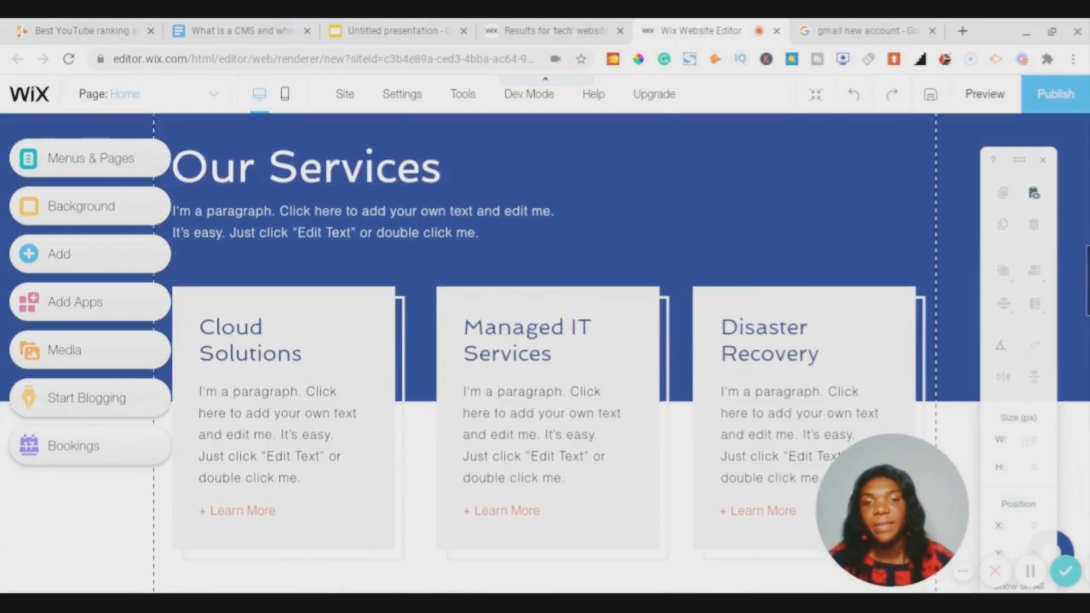
scroll(545, 353, "up", 15)
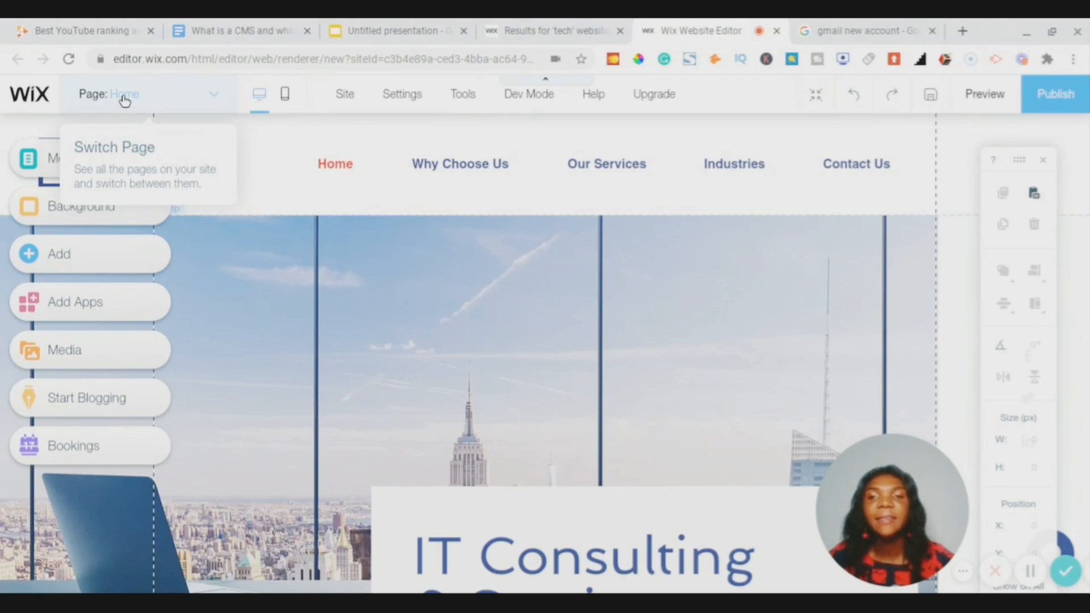
left_click(214, 106)
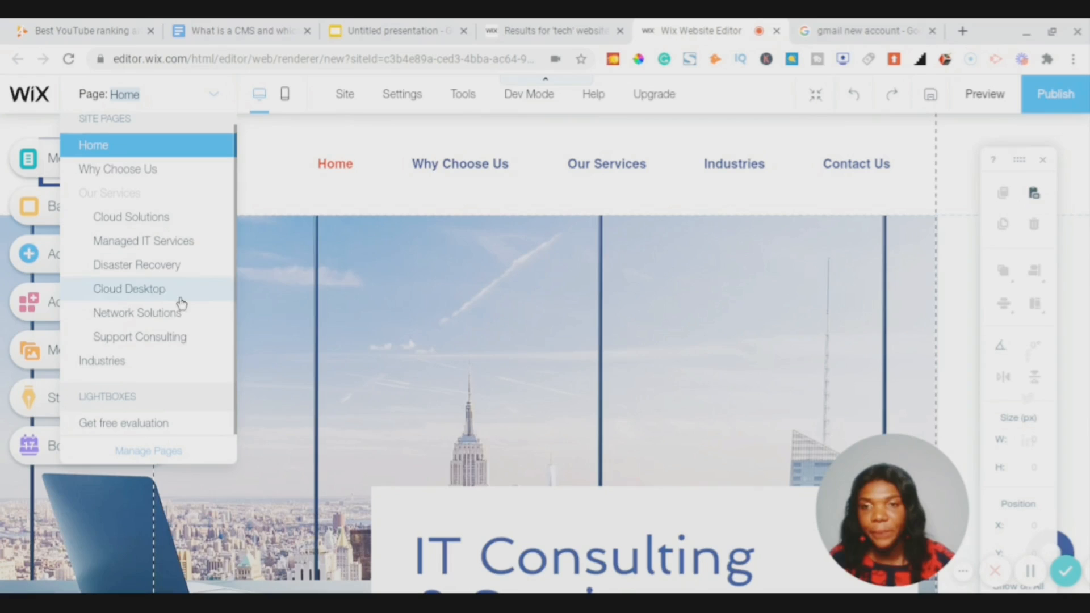
left_click(215, 103)
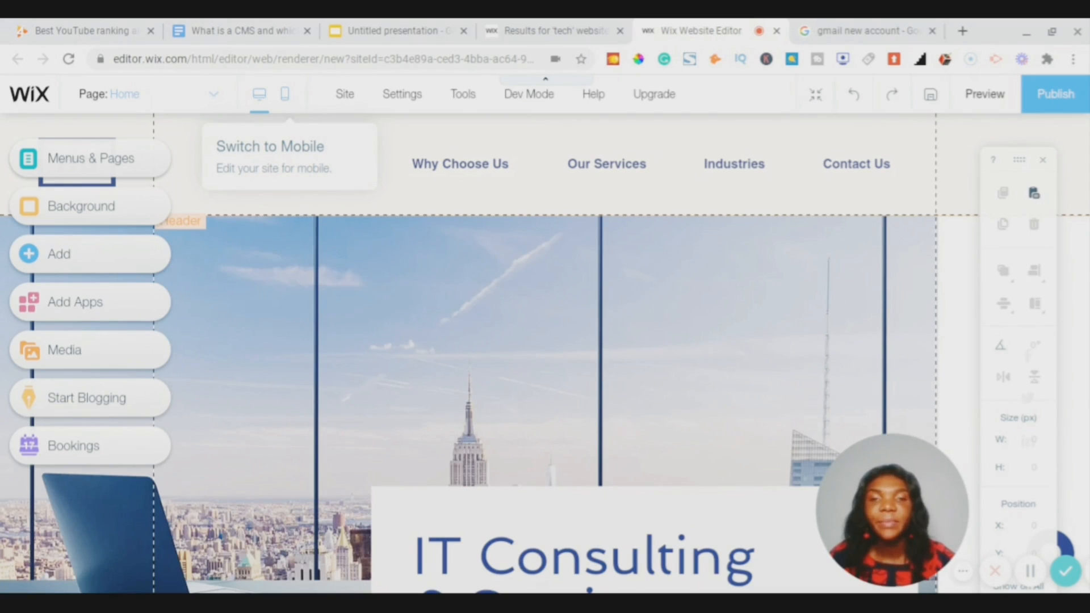
- Open the Site menu in the editor's top bar
left_click(345, 96)
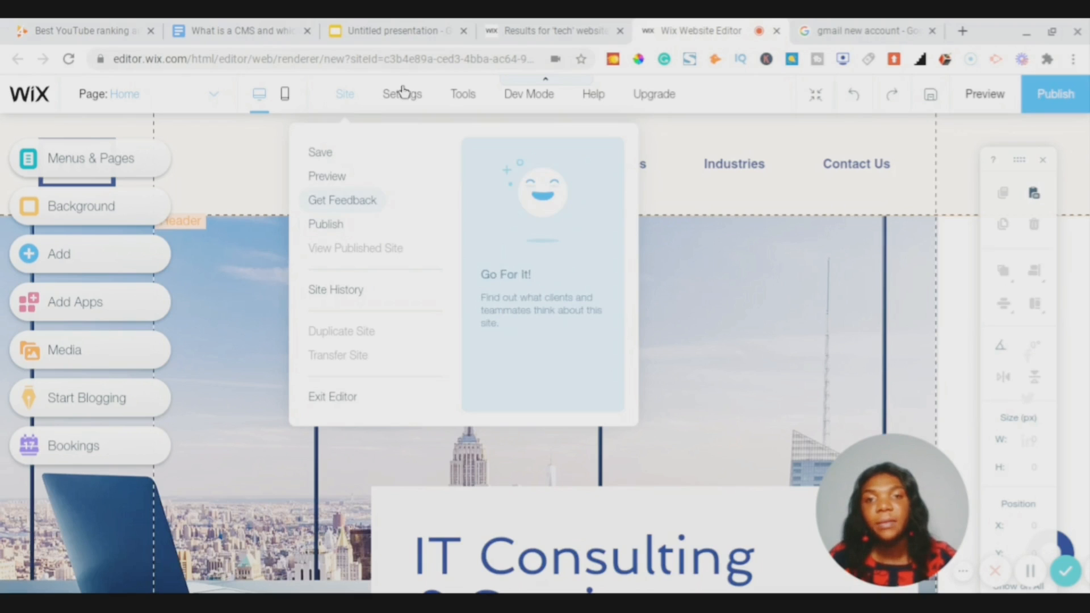
mouse_move(403, 96)
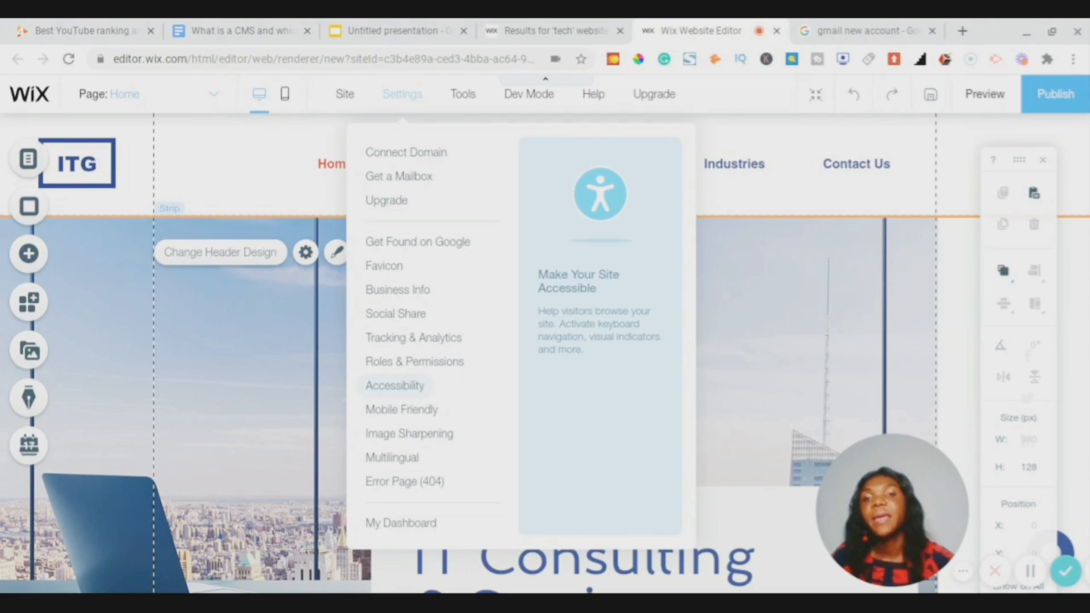
- Open the Tools menu showing Toolbar, Layers, Rulers, Gridlines and Snap to Objects
mouse_move(465, 100)
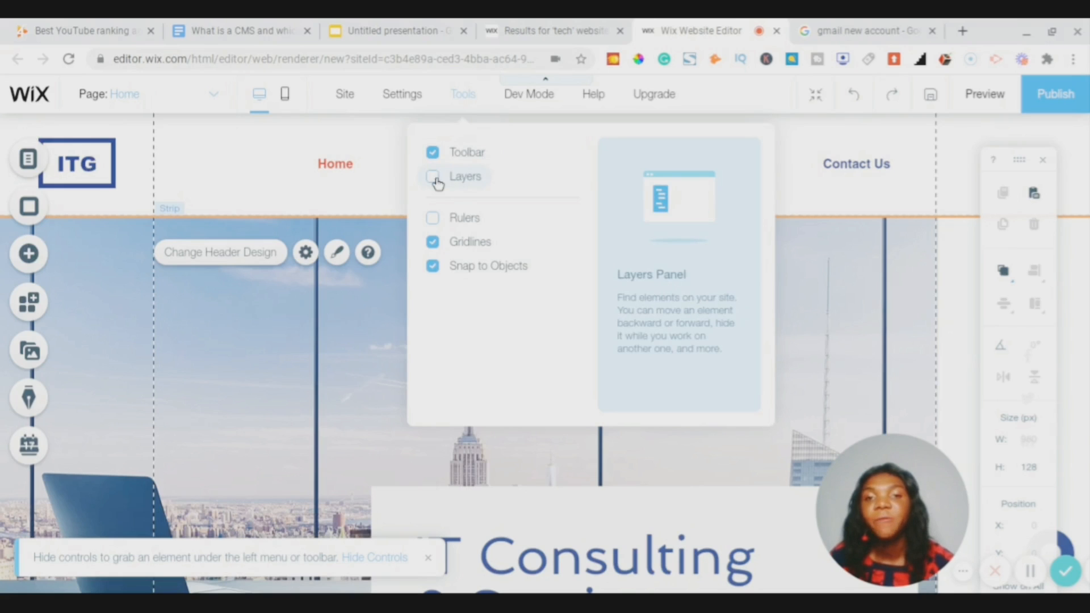
- Tick Layers in the Tools menu so the Layers panel shows Header, Page and Footer
left_click(434, 179)
left_click(434, 181)
left_click(434, 181)
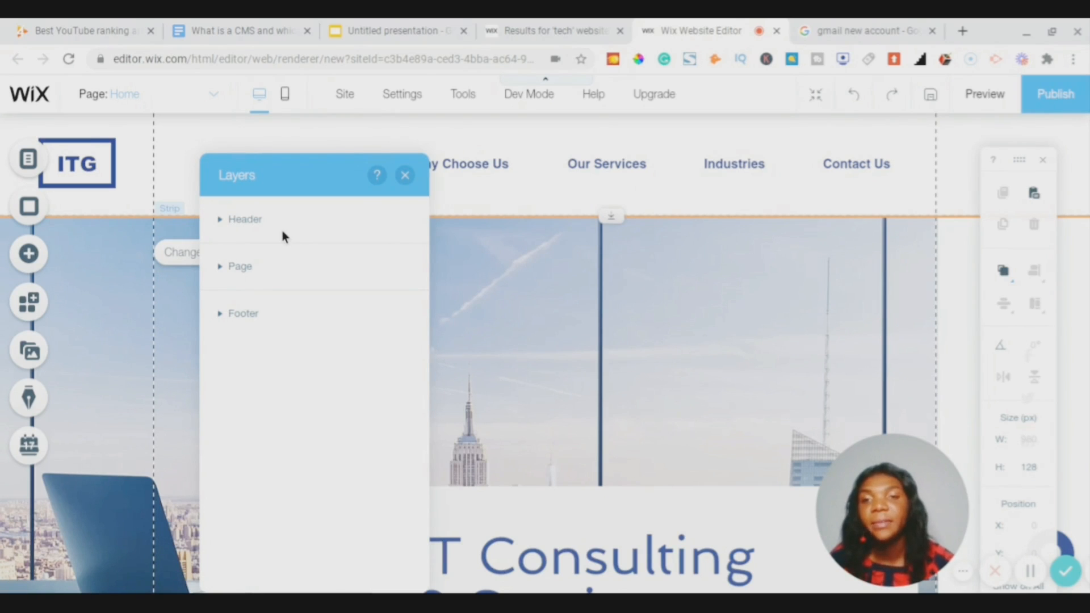
- Expand Header to reveal its Horizontal Menu, briefly expanding and collapsing Page and Footer
left_click(220, 222)
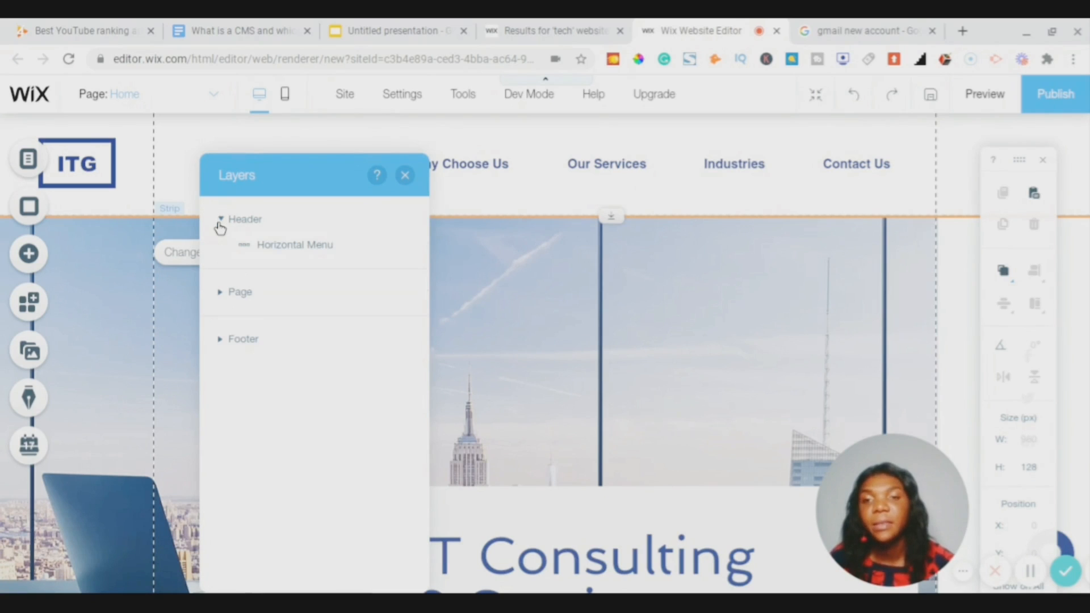
left_click(220, 293)
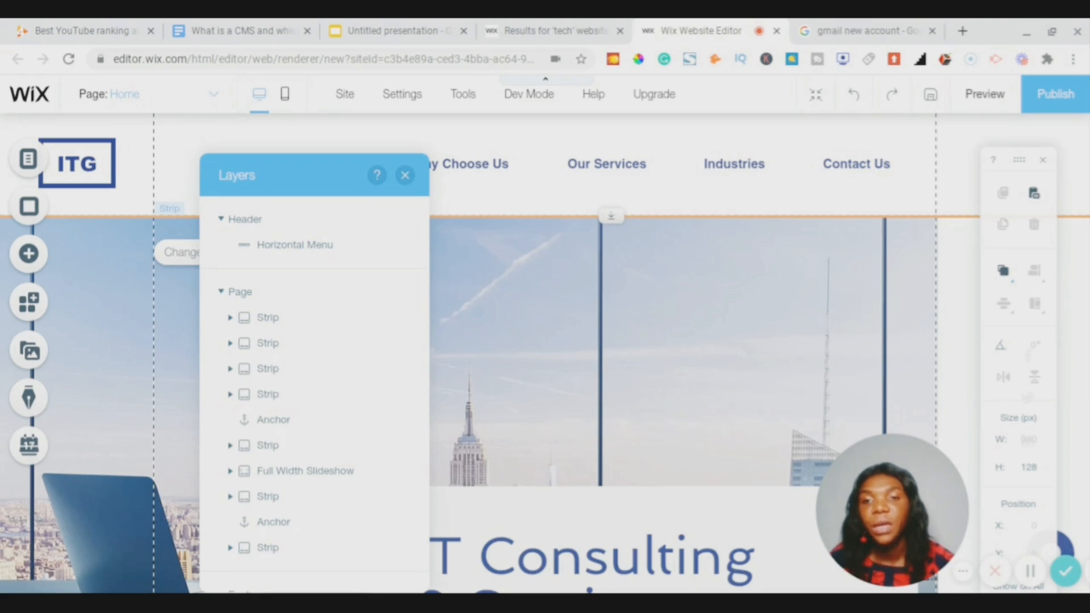
left_click(220, 299)
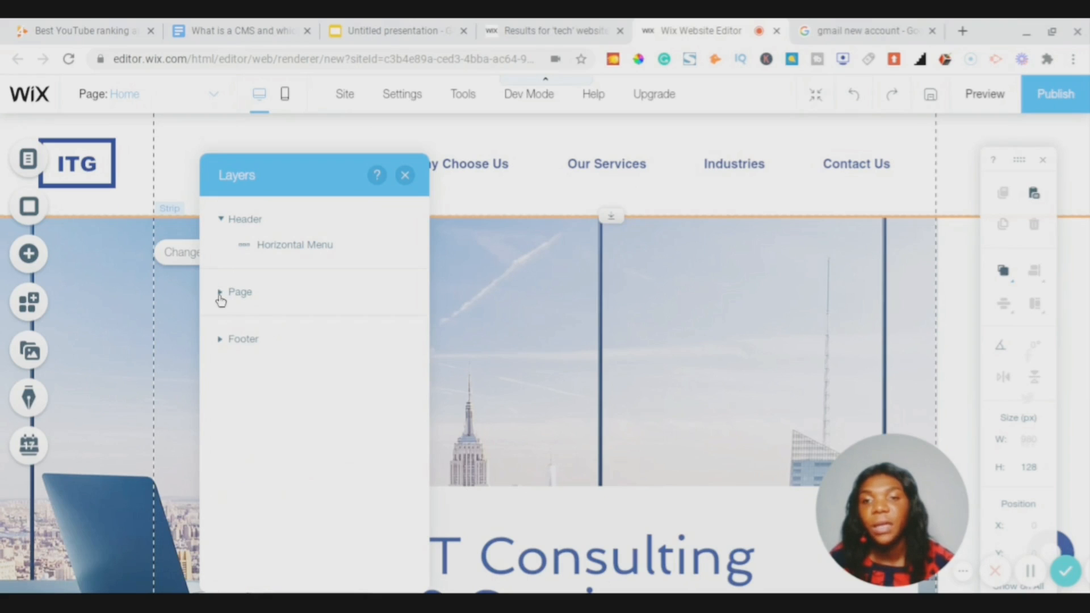
left_click(220, 339)
left_click(221, 339)
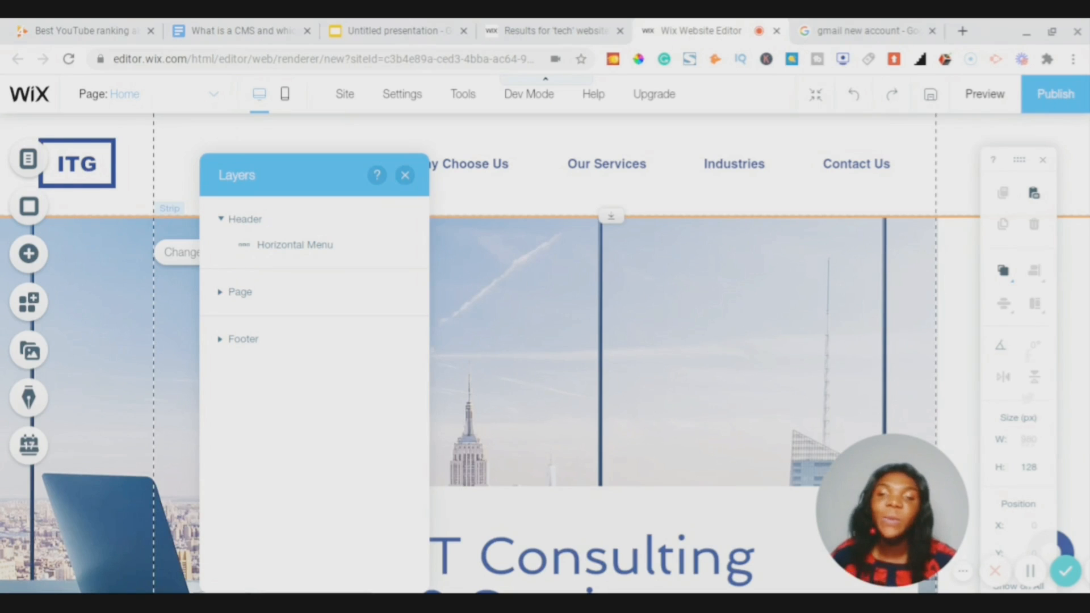
- Close the Layers panel and bring up the Settings and Tools menus again
left_click(406, 176)
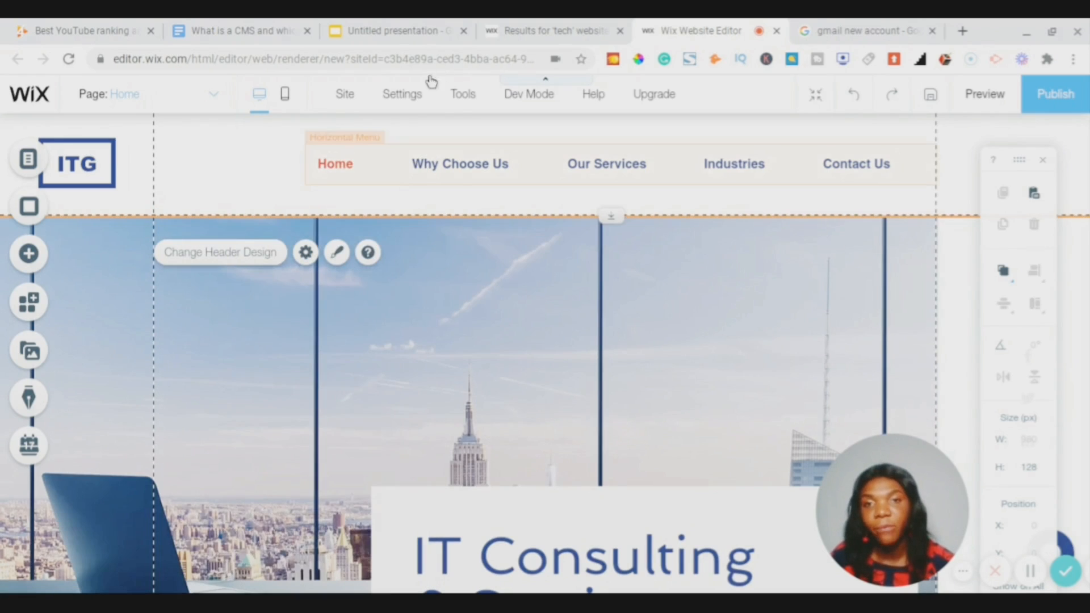
mouse_move(415, 97)
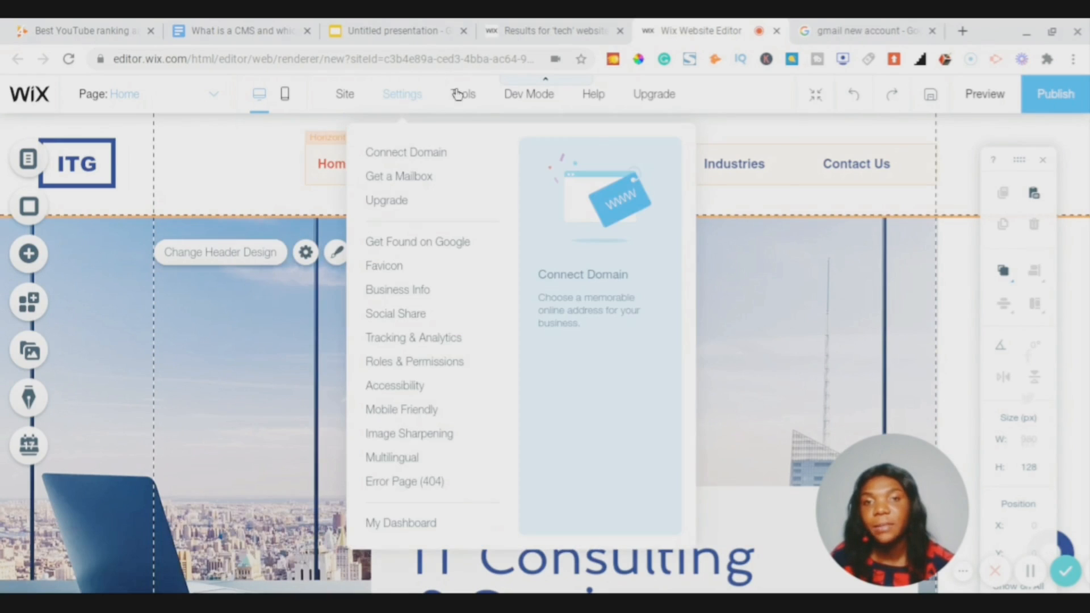
mouse_move(458, 94)
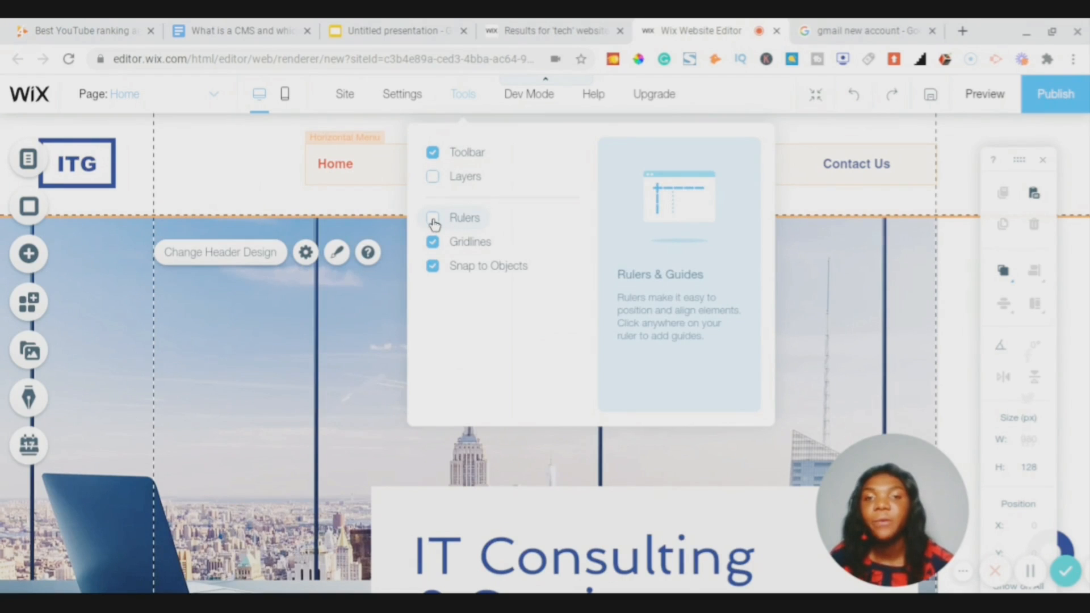
- Switch the canvas rulers on from the Tools menu, then turn them off again
left_click(433, 219)
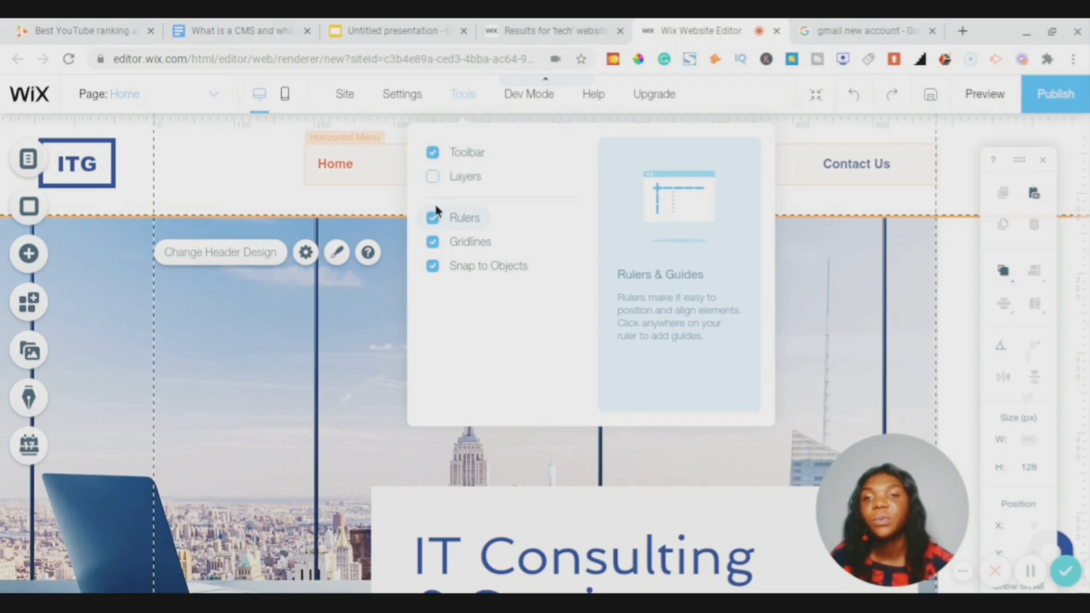
left_click(433, 217)
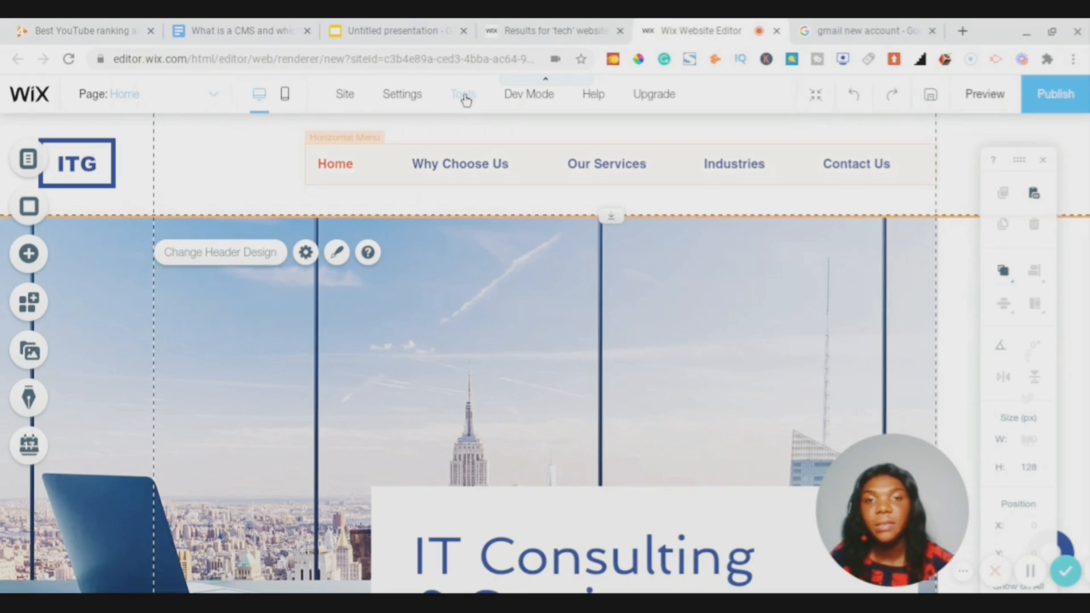
- Preview the Tools dropdown and then the Corvid Dev Mode overview panel
mouse_move(466, 100)
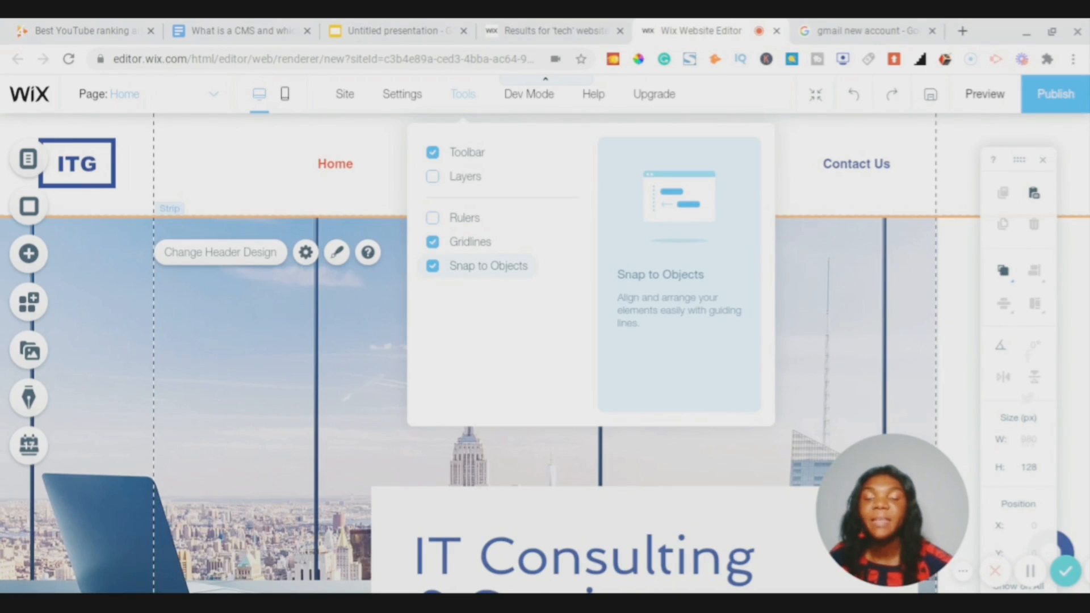
mouse_move(534, 97)
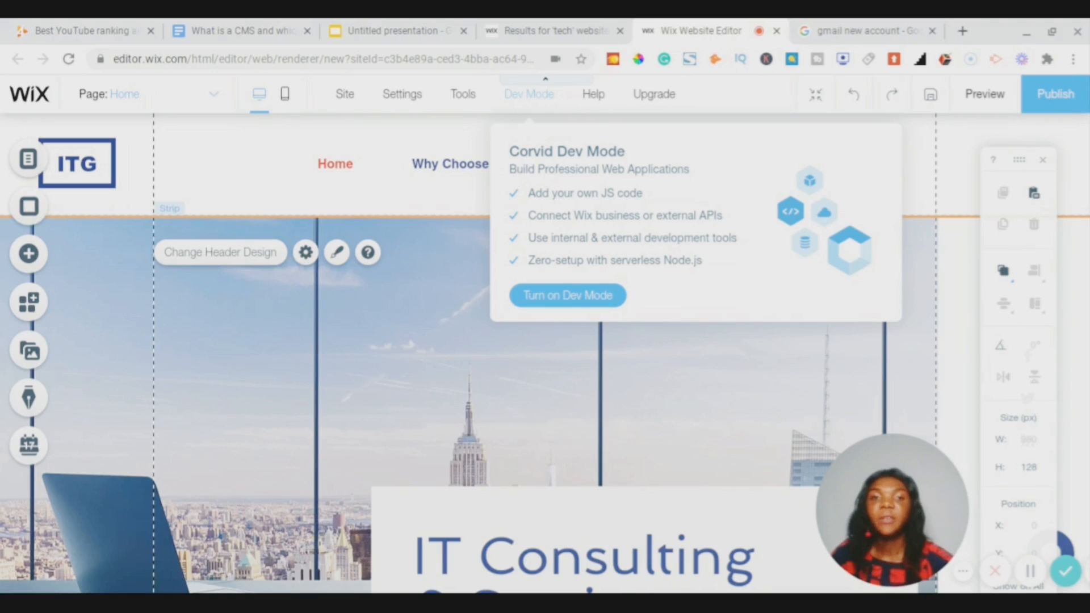
- Preview the Help menu and the Upgrade panel in the top bar
mouse_move(604, 101)
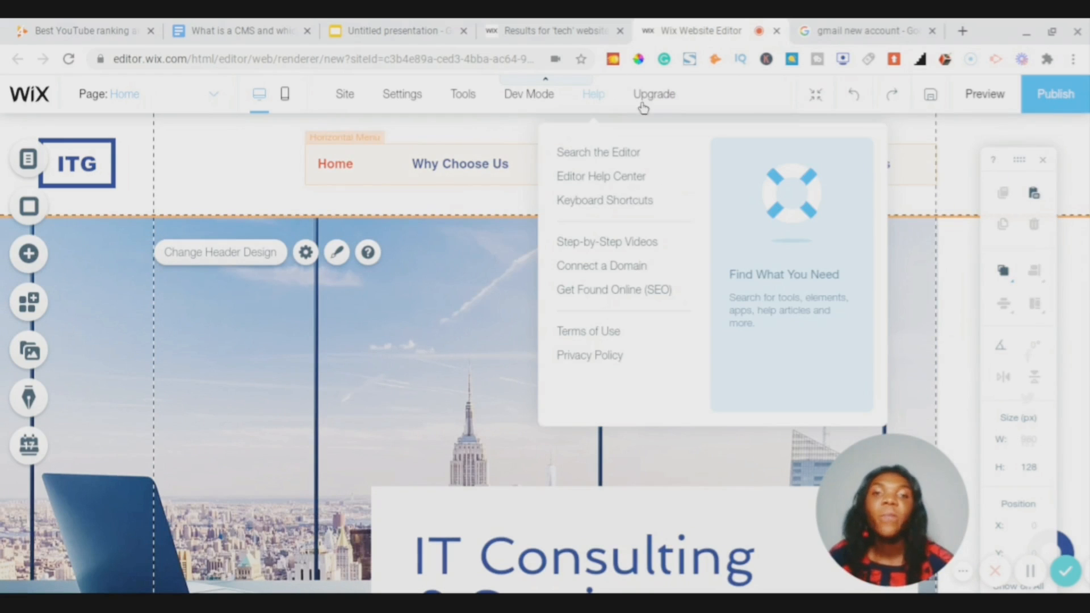
mouse_move(654, 104)
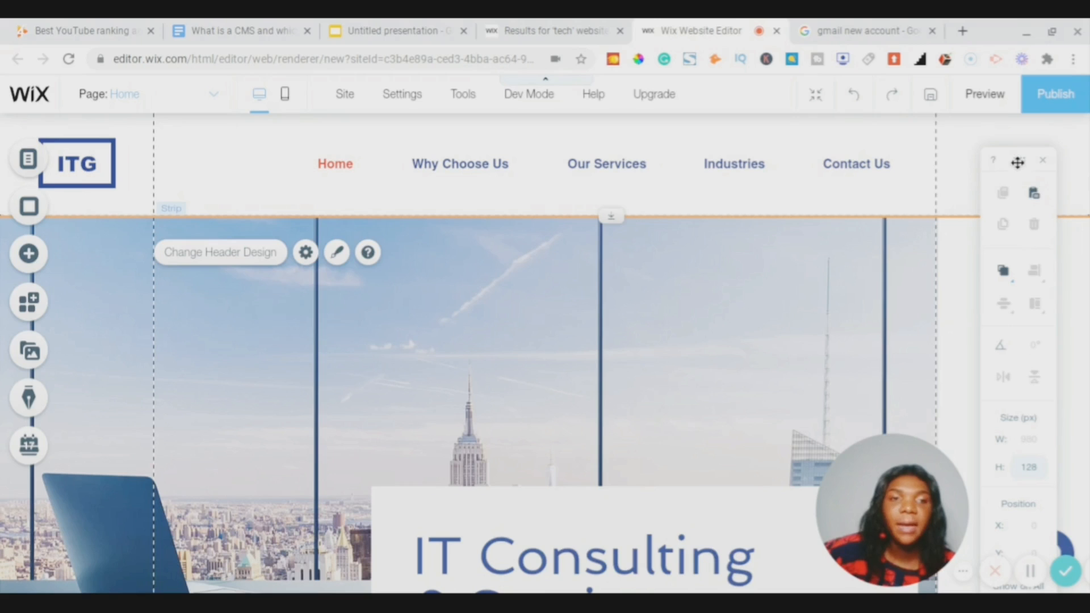
- Drag the floating layout tools panel aside, then close it
left_click_drag(1017, 162, 972, 166)
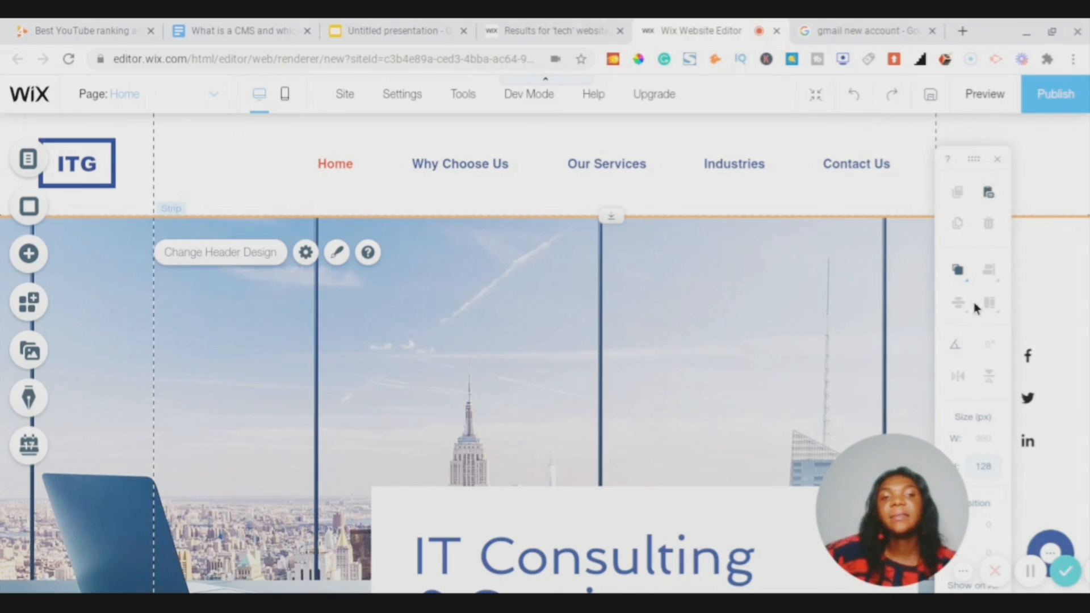
left_click(1000, 162)
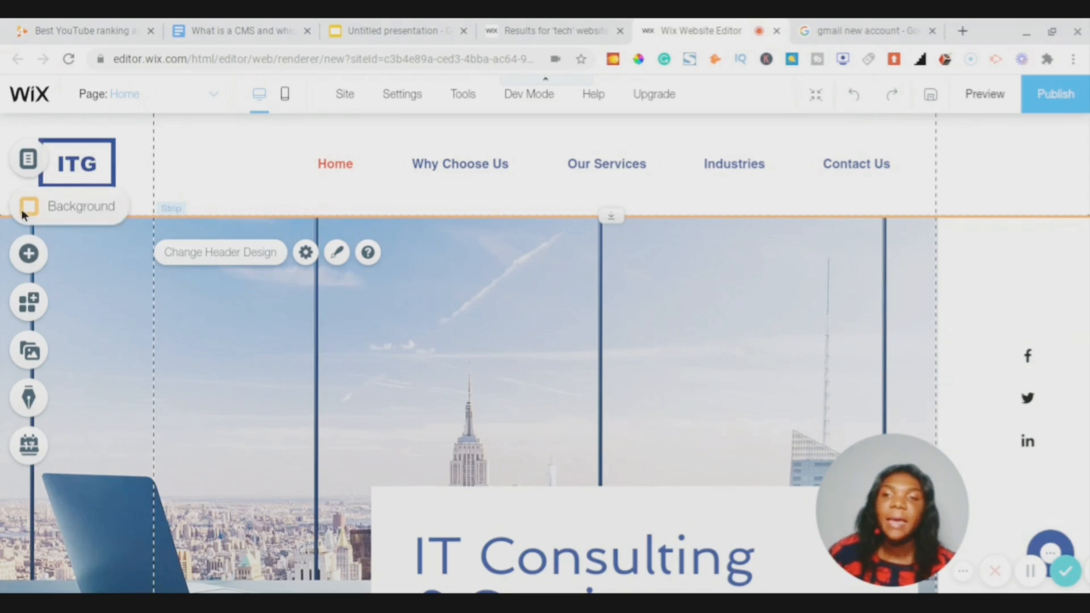
- Scroll the Site Menu list: Home, Why Choose Us, Our Services sub-pages, Industries, Contact Us
left_click(26, 164)
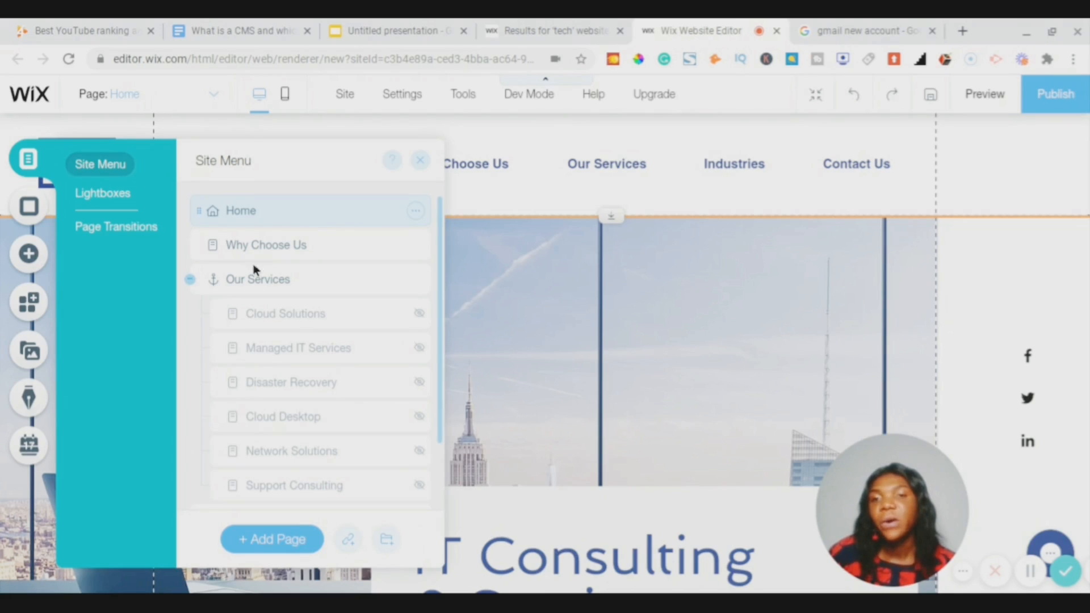
scroll(253, 268, "down", 2)
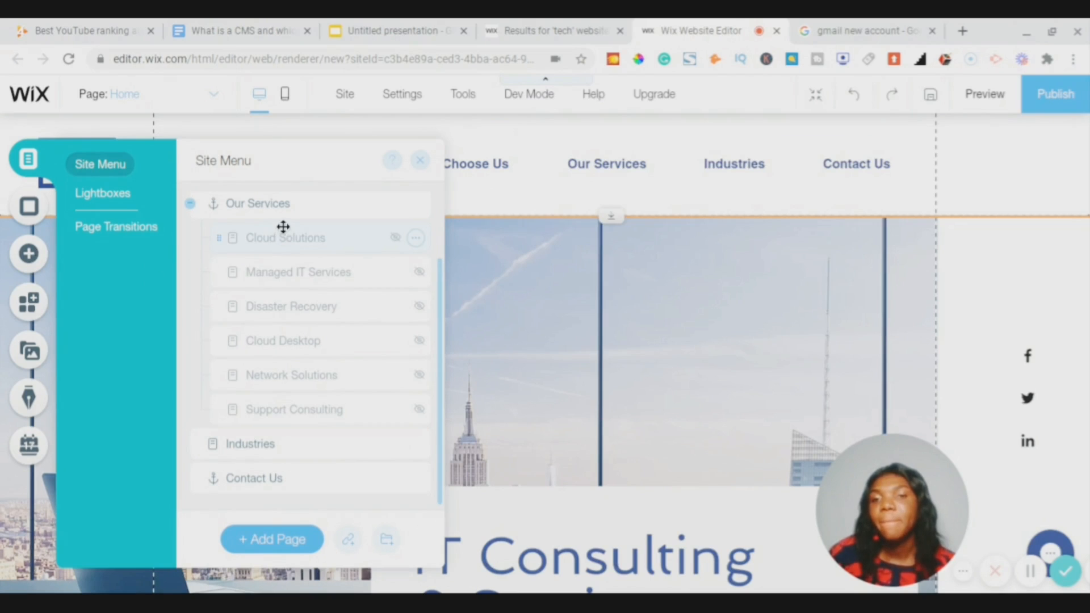
scroll(273, 297, "up", 2)
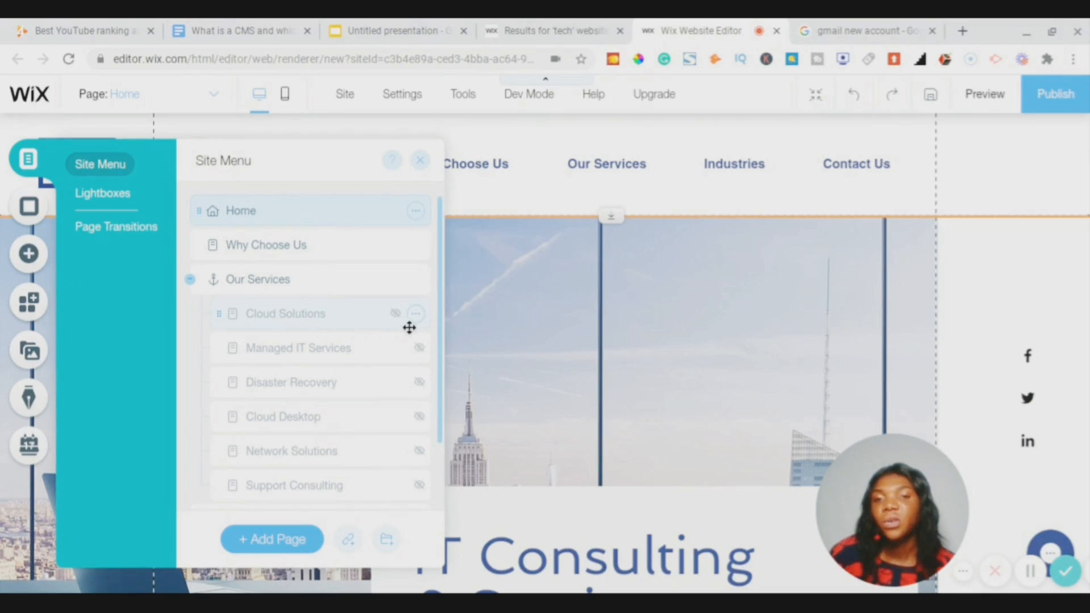
scroll(350, 354, "down", 2)
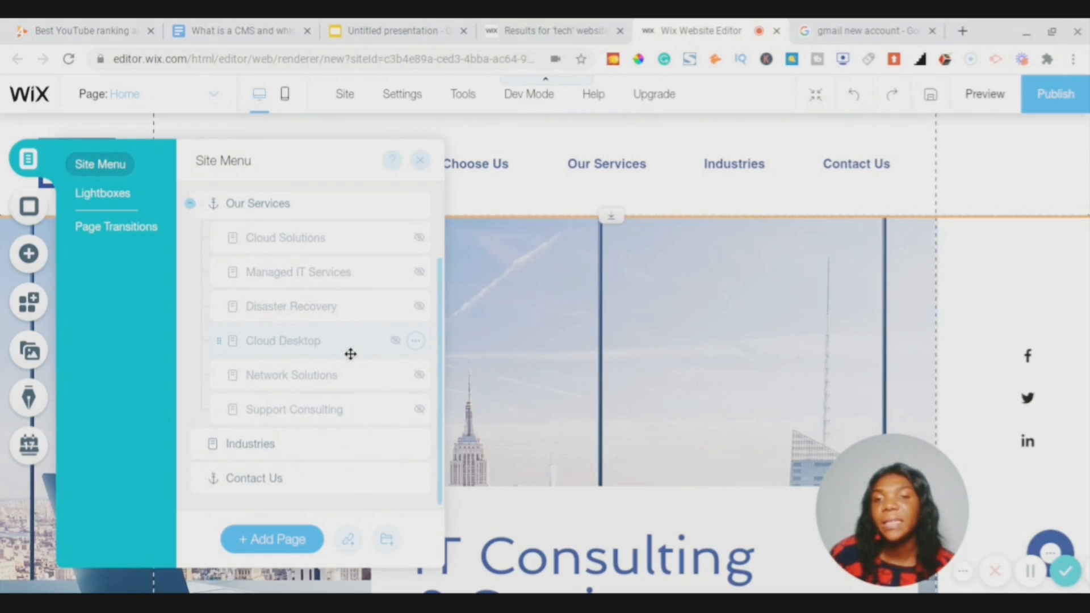
scroll(350, 354, "up", 2)
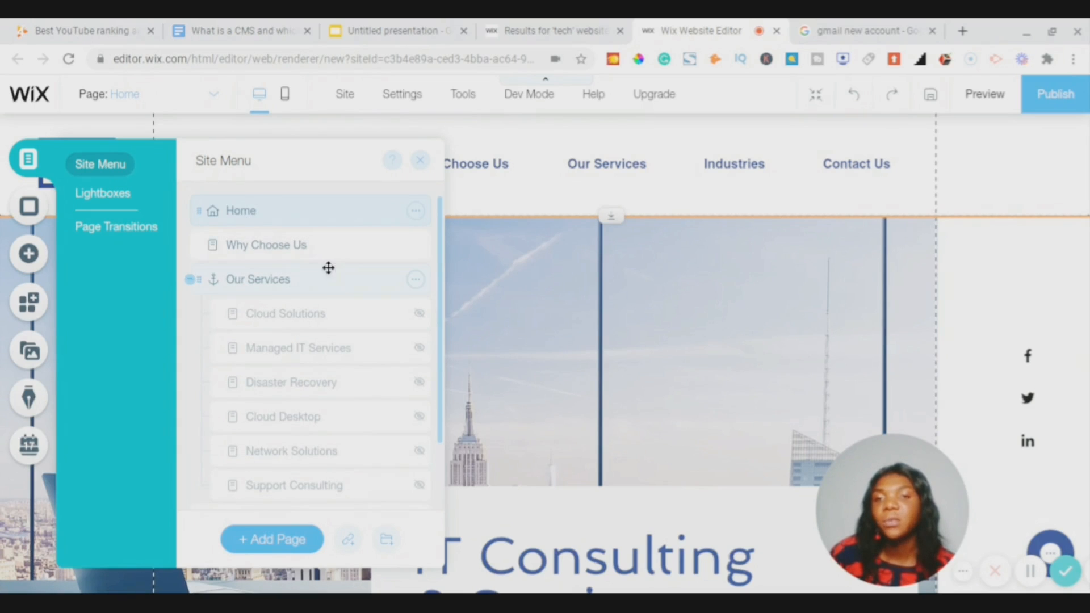
scroll(312, 283, "down", 2)
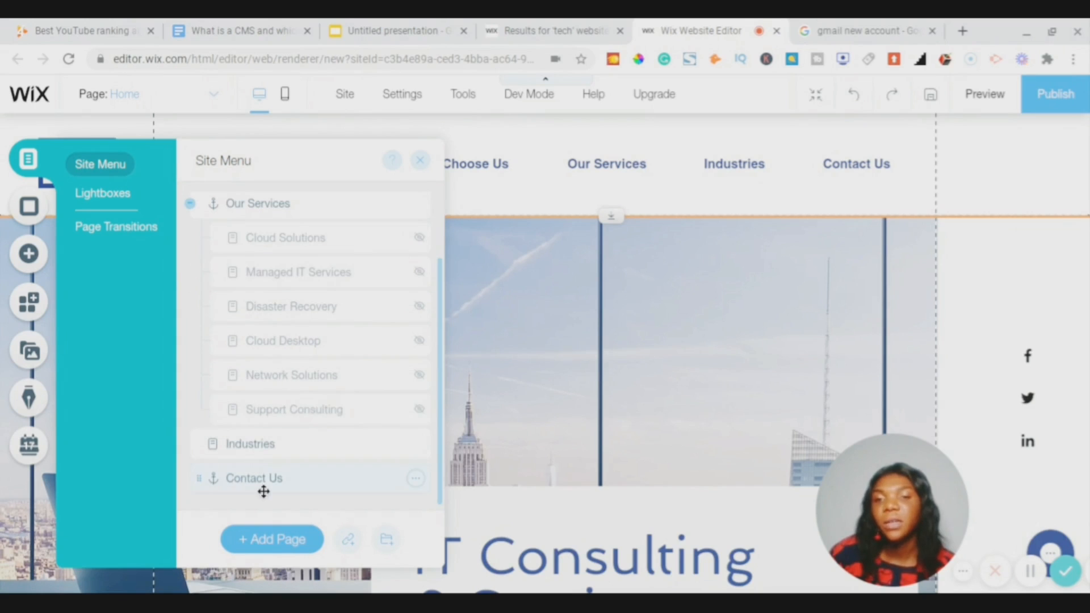
left_click(423, 164)
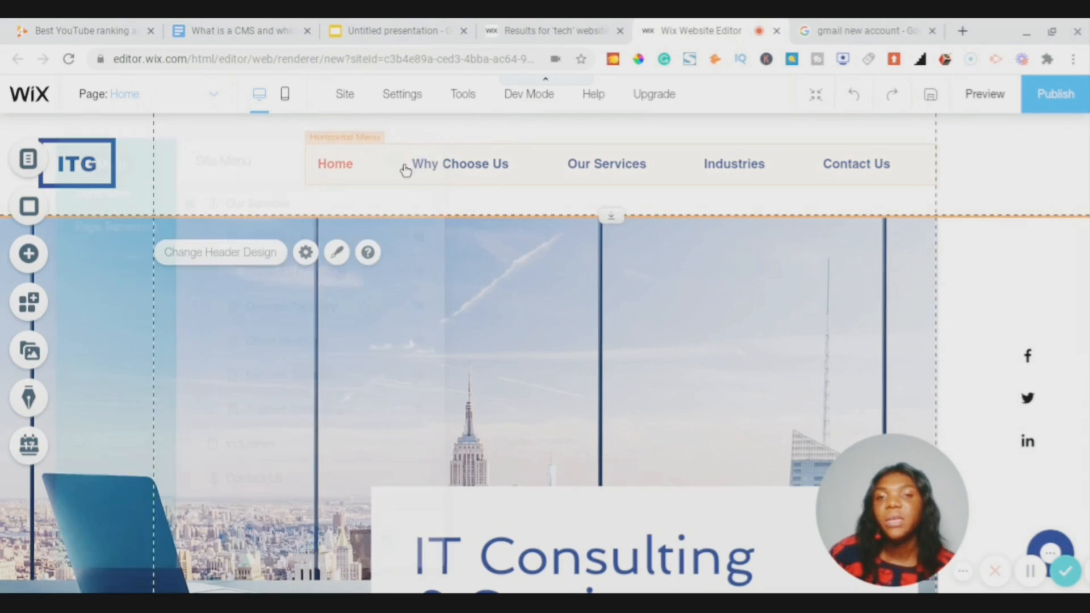
left_click(29, 162)
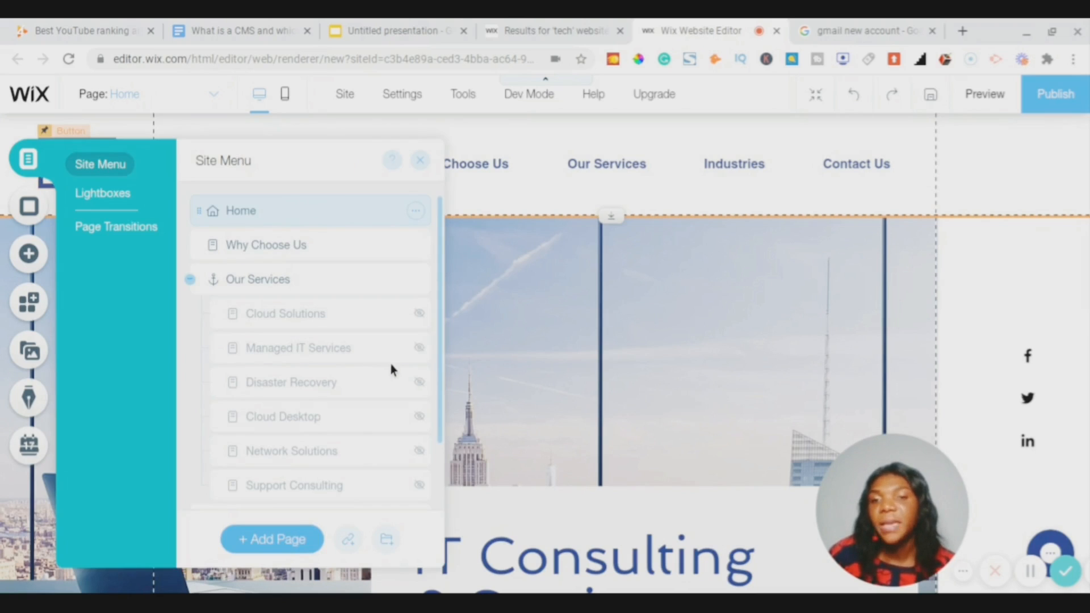
scroll(393, 366, "down", 2)
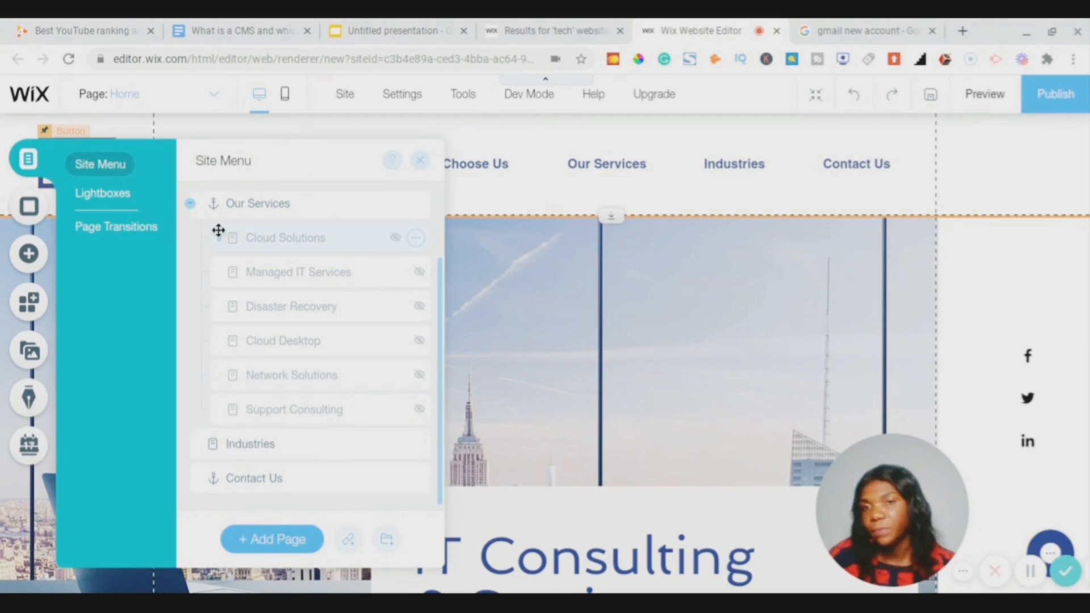
left_click(101, 165)
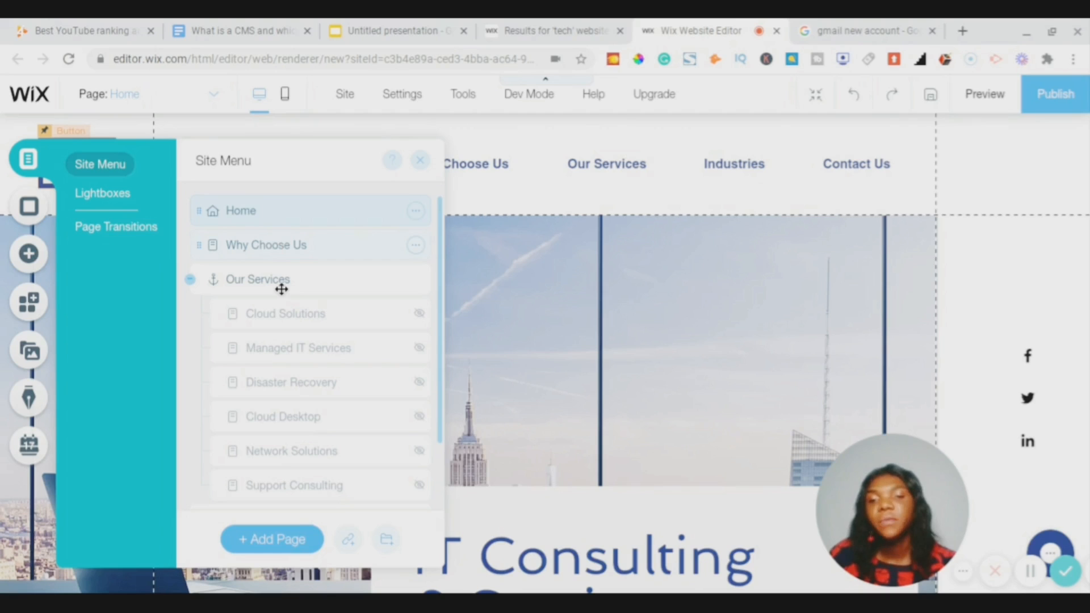
- Glance at Lightboxes and Page Transitions, then bring up the Home page's Page Background settings
left_click(102, 194)
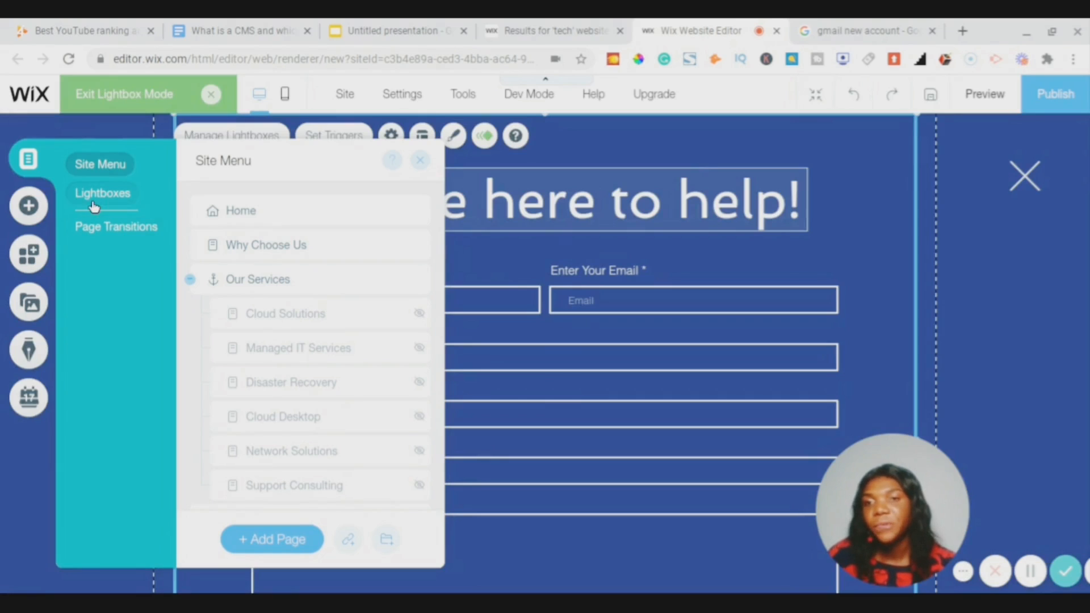
left_click(124, 226)
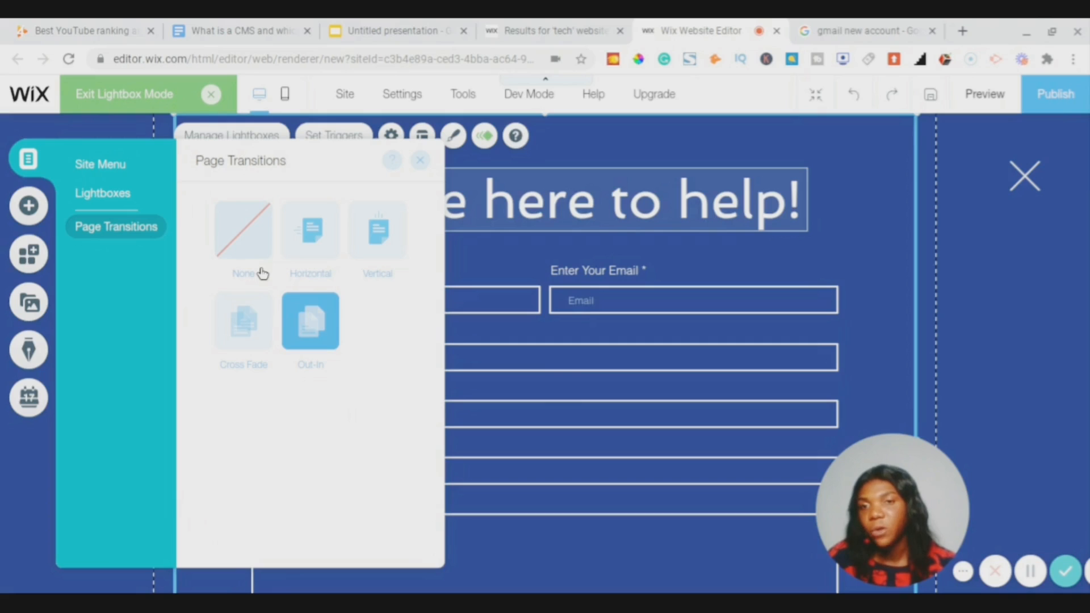
left_click(29, 206)
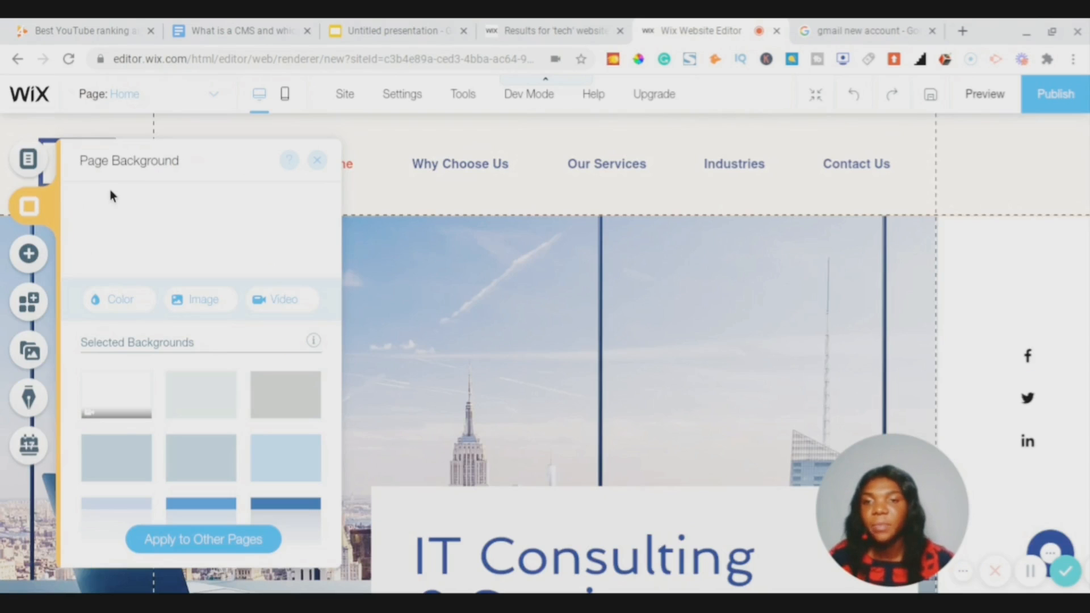
- Try a light pink page background colour, revert it to white, and close Page Background
scroll(259, 334, "down", 3)
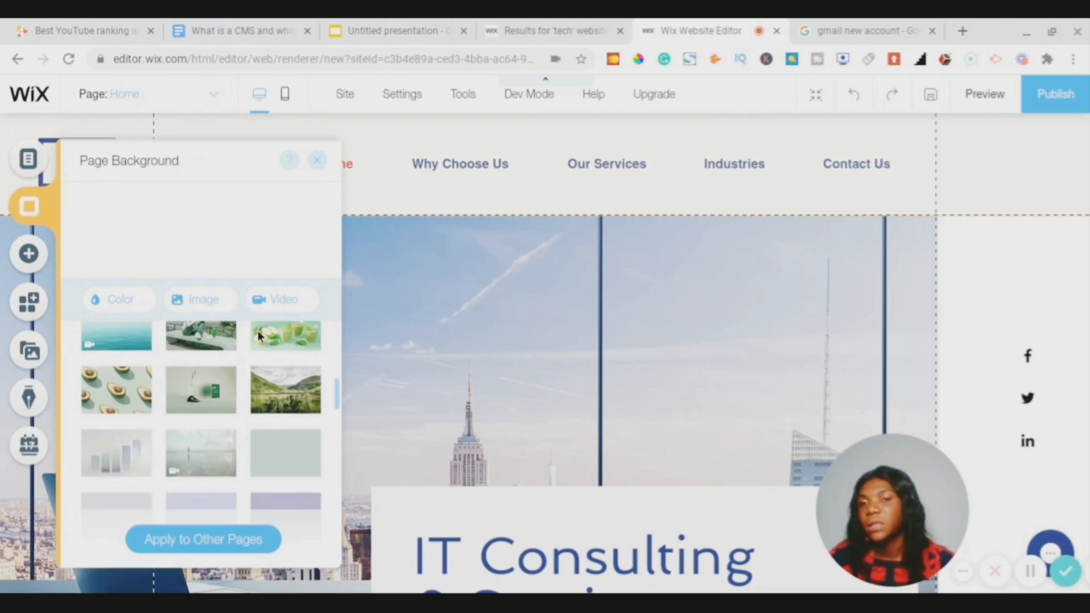
scroll(258, 335, "down", 5)
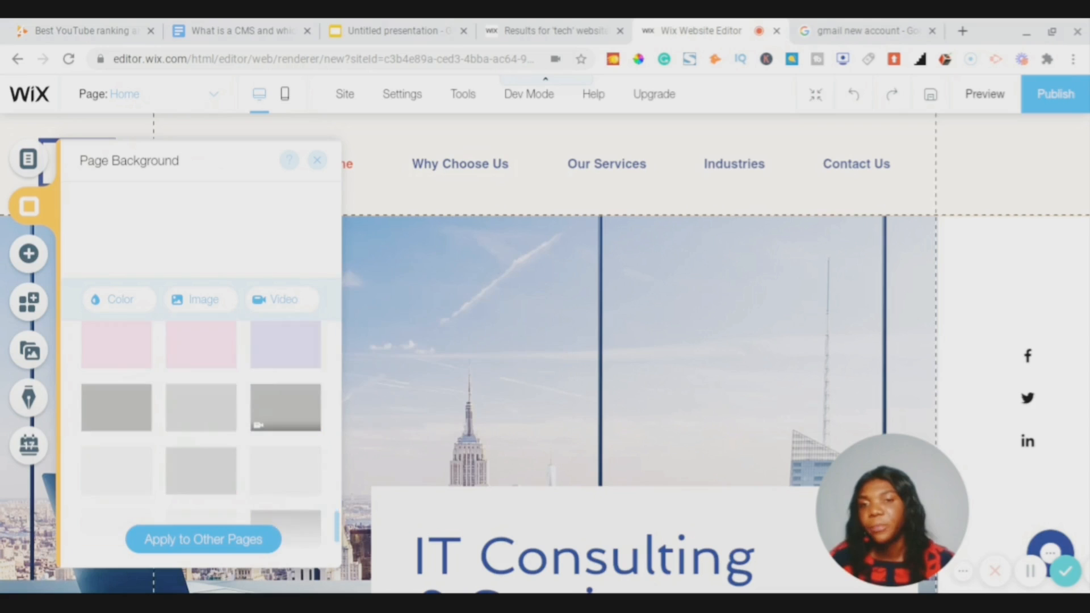
scroll(258, 397, "down", 1)
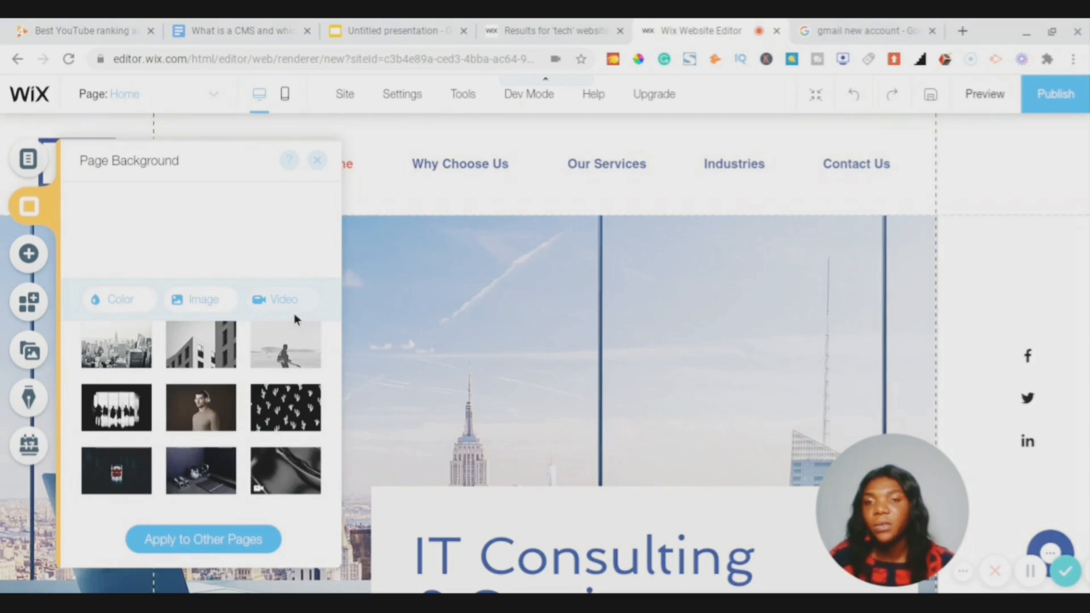
left_click(130, 302)
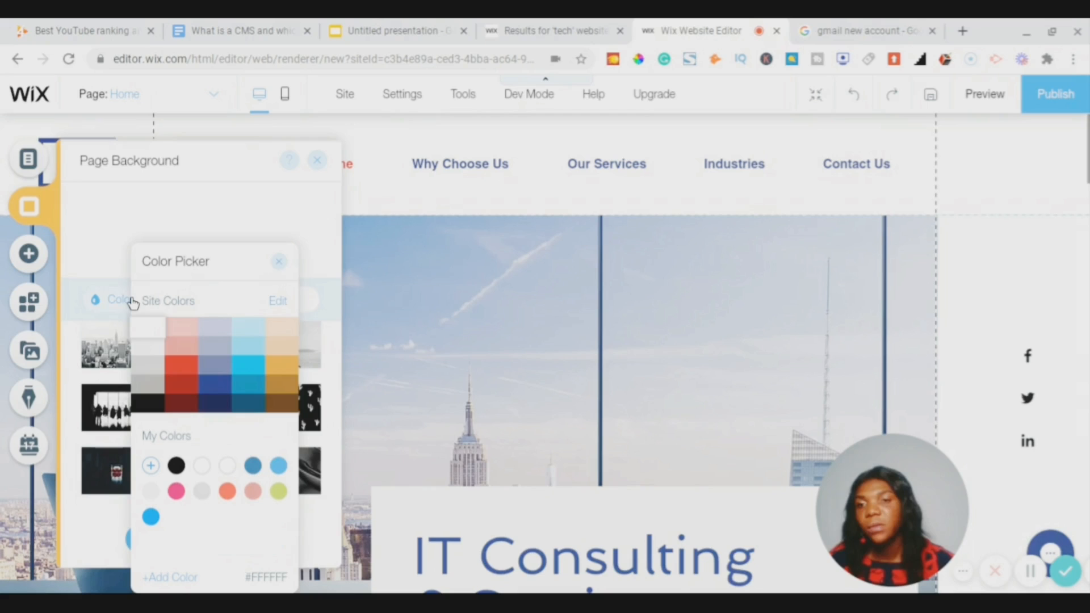
left_click(179, 328)
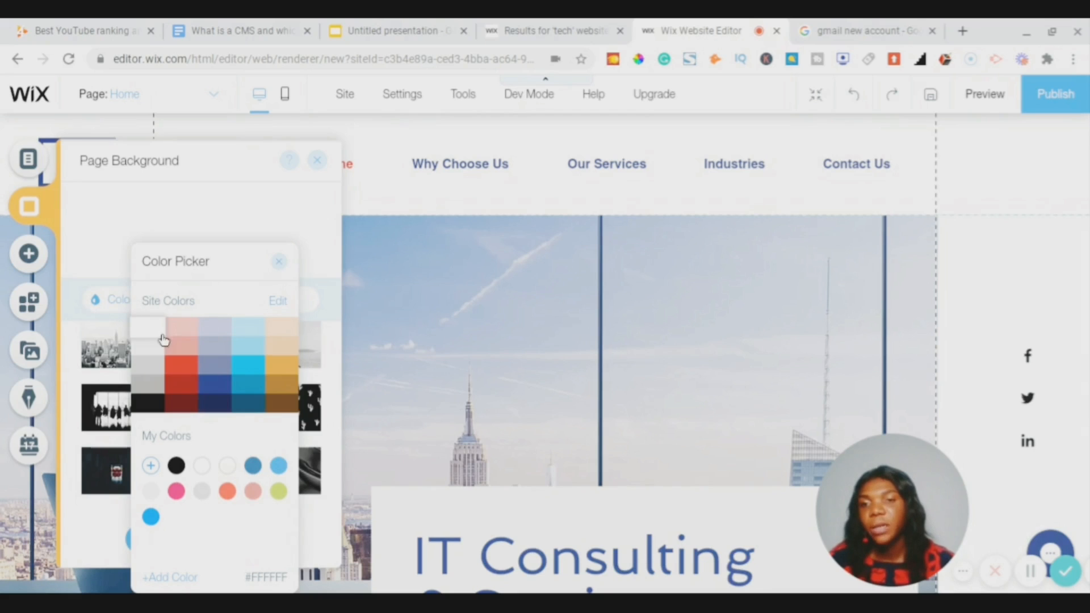
left_click(155, 334)
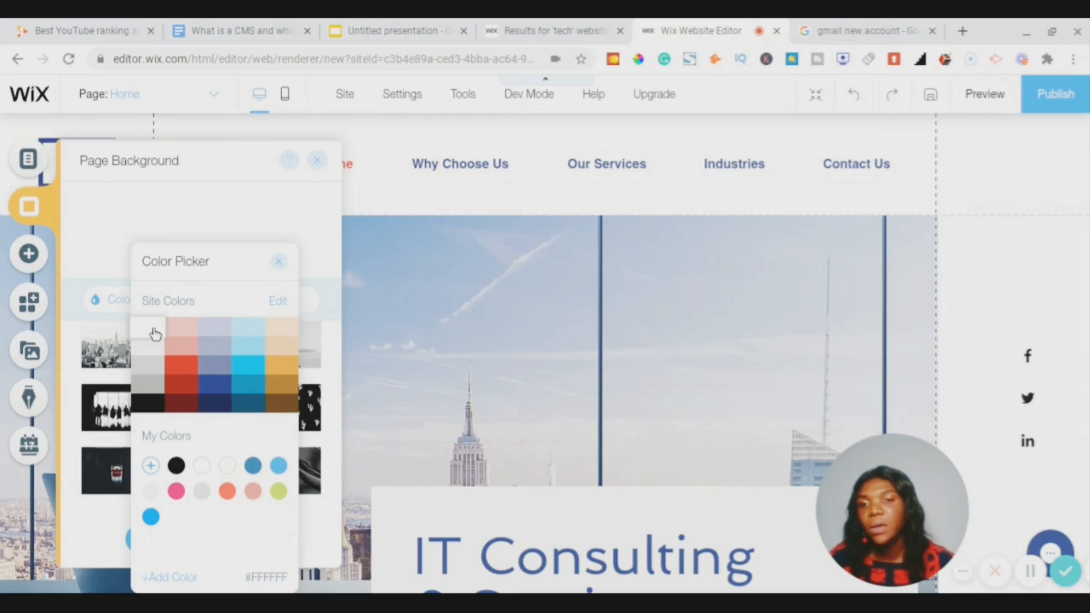
left_click(280, 263)
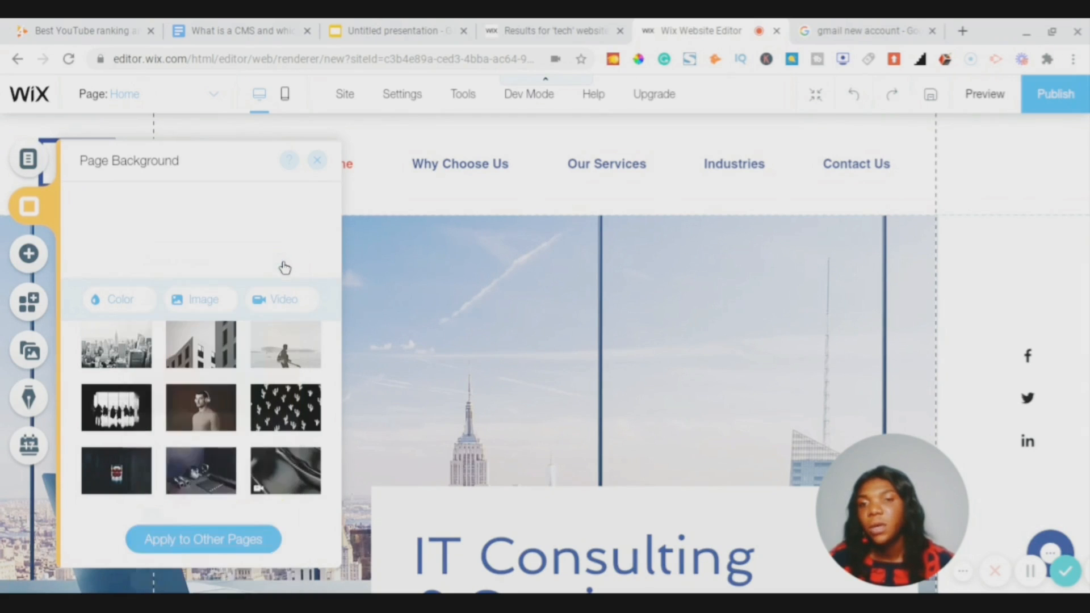
left_click(319, 162)
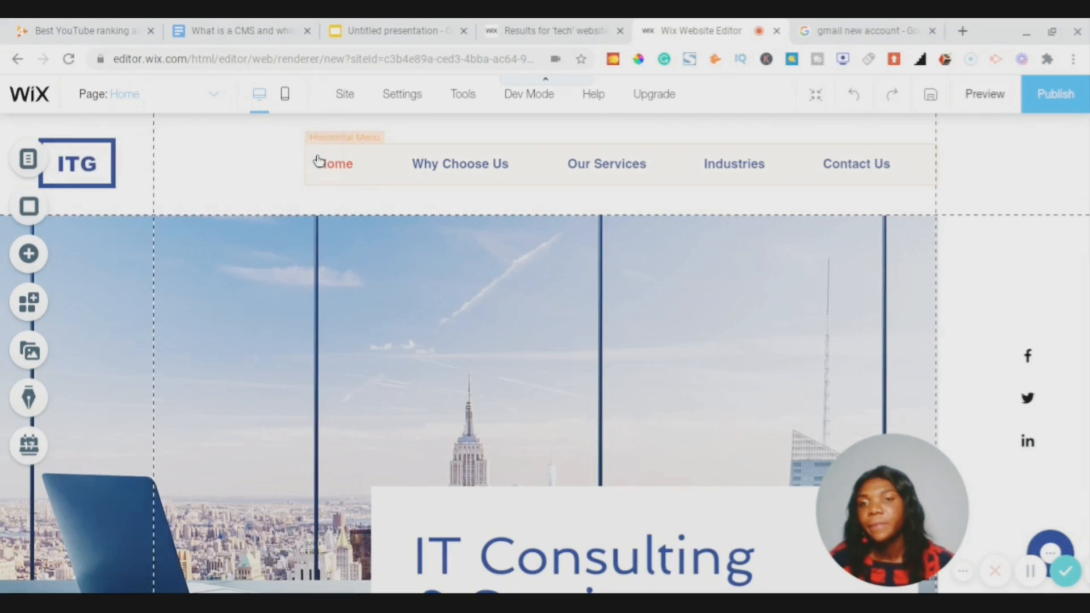
- Browse the Add panel's text, image, button, gallery, strip, lists and contact form elements
left_click(29, 256)
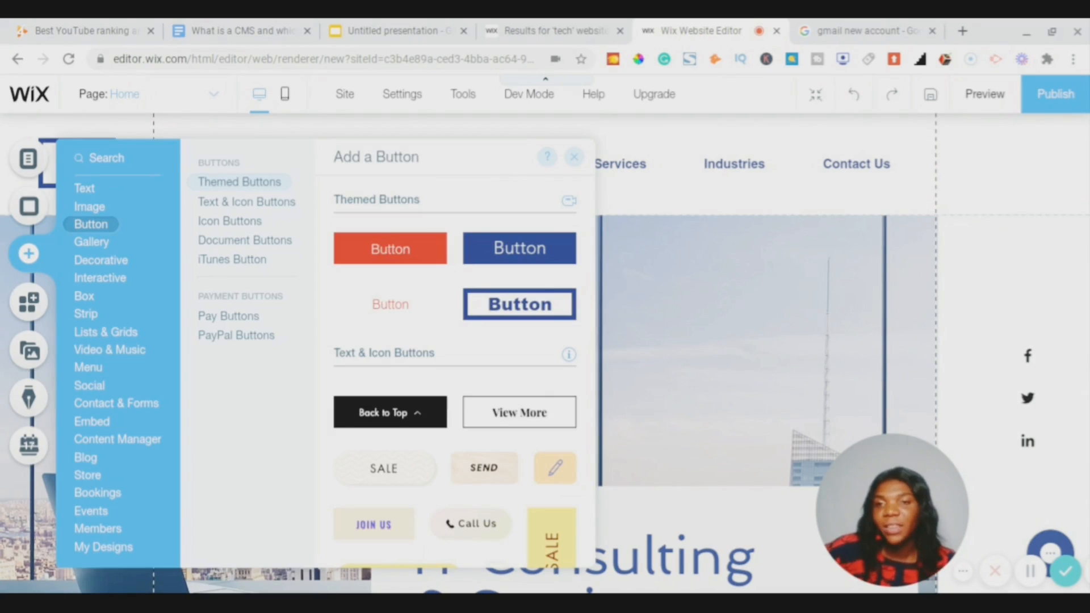
left_click(89, 188)
left_click(108, 211)
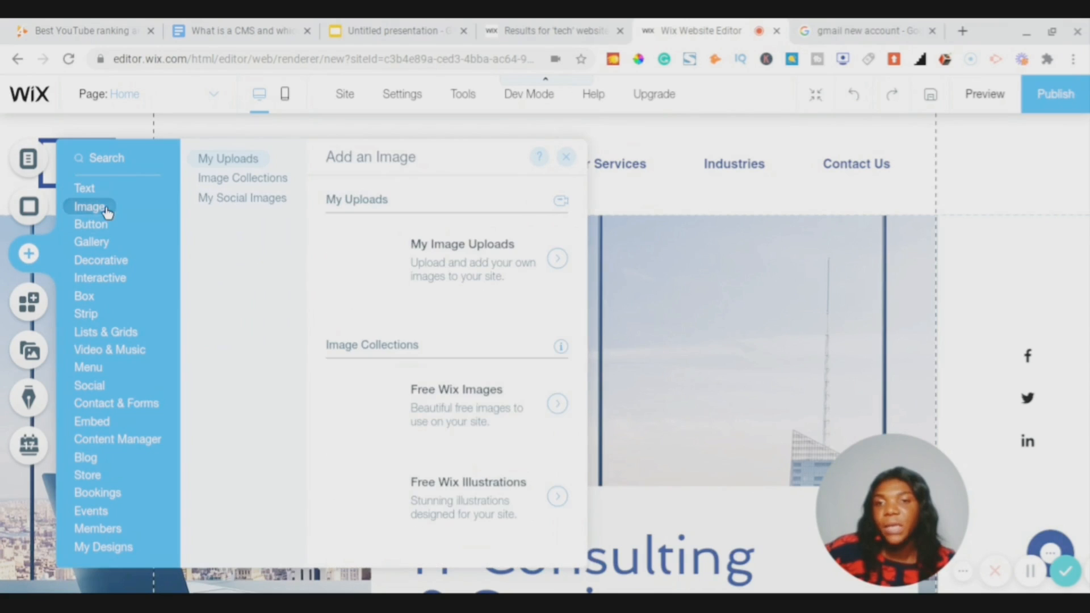
left_click(111, 236)
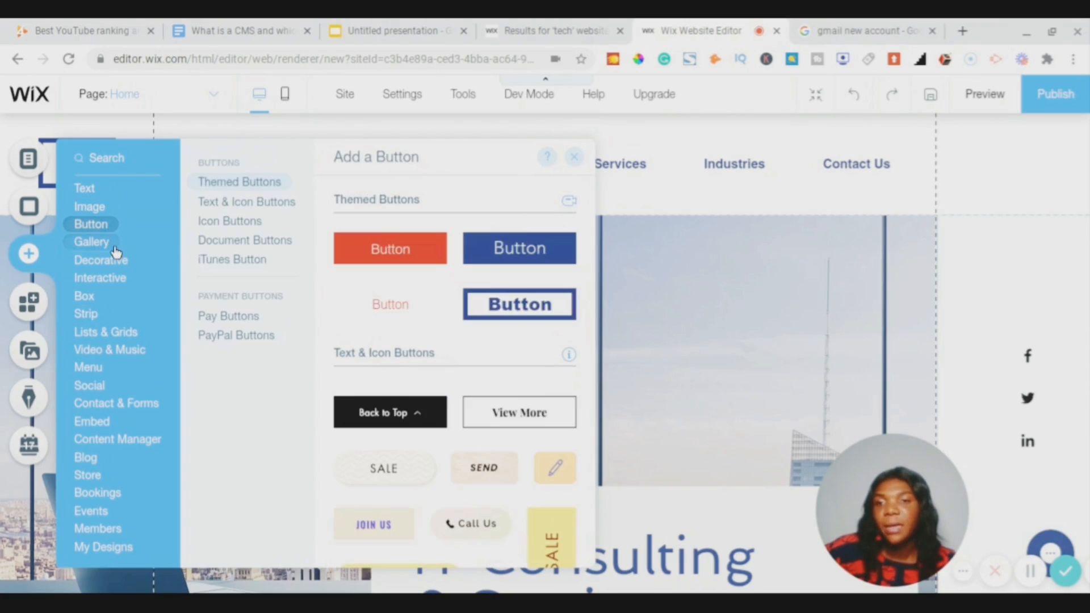
left_click(115, 250)
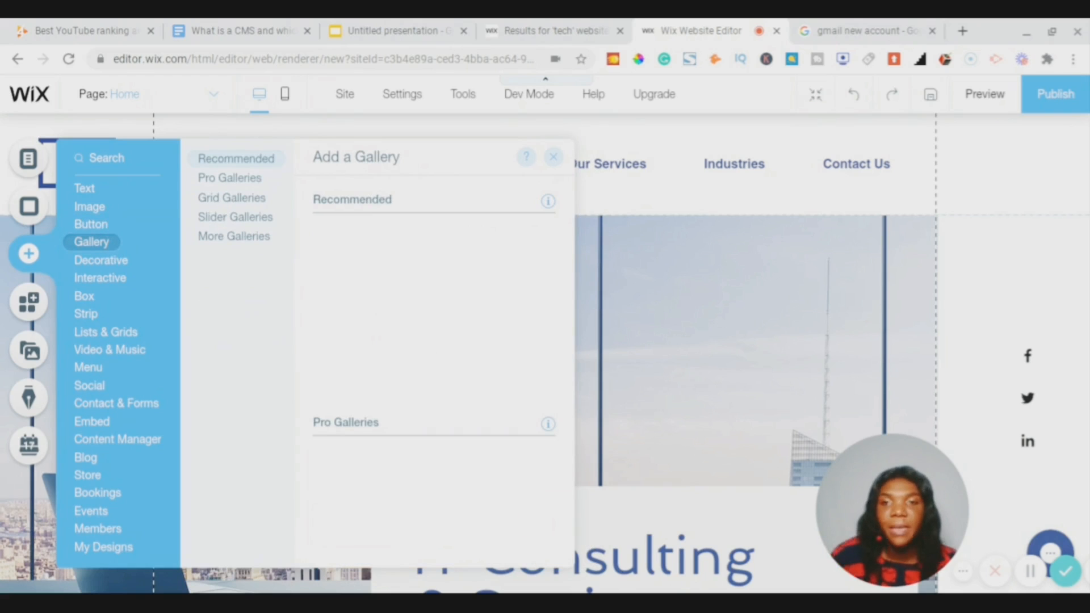
left_click(86, 314)
left_click(138, 341)
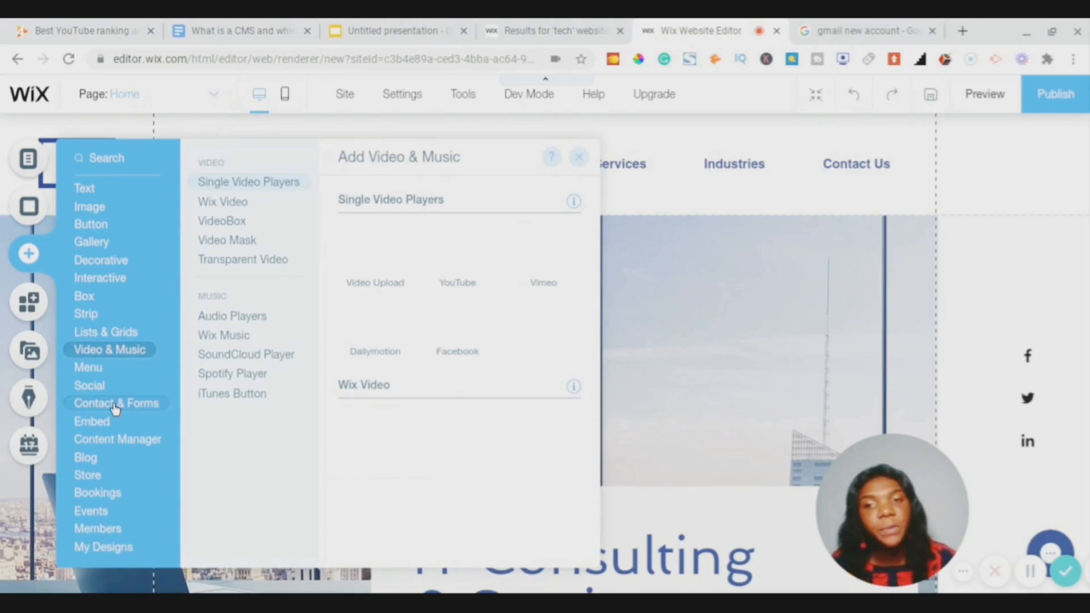
left_click(116, 406)
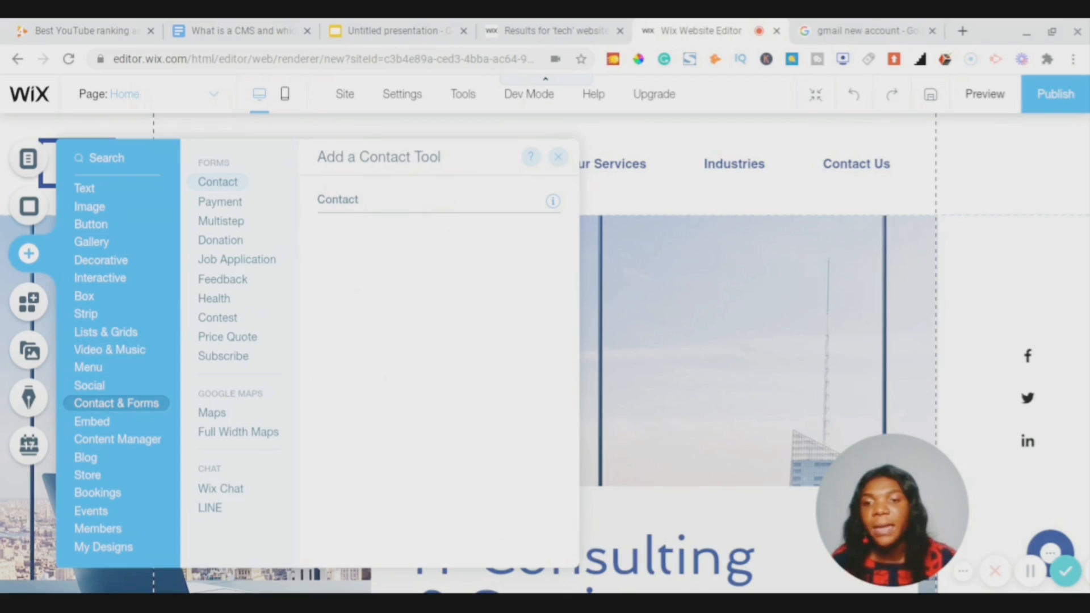
- Look over the Blog, Store, Bookings, My Designs and Members add-ons, then close the Add panel
left_click(87, 459)
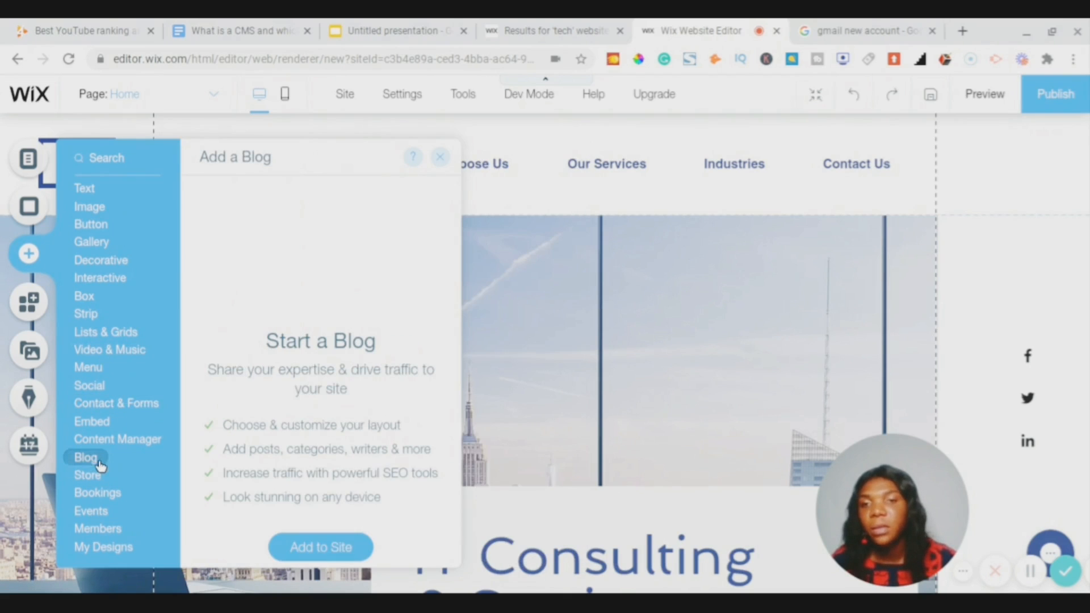
left_click(98, 480)
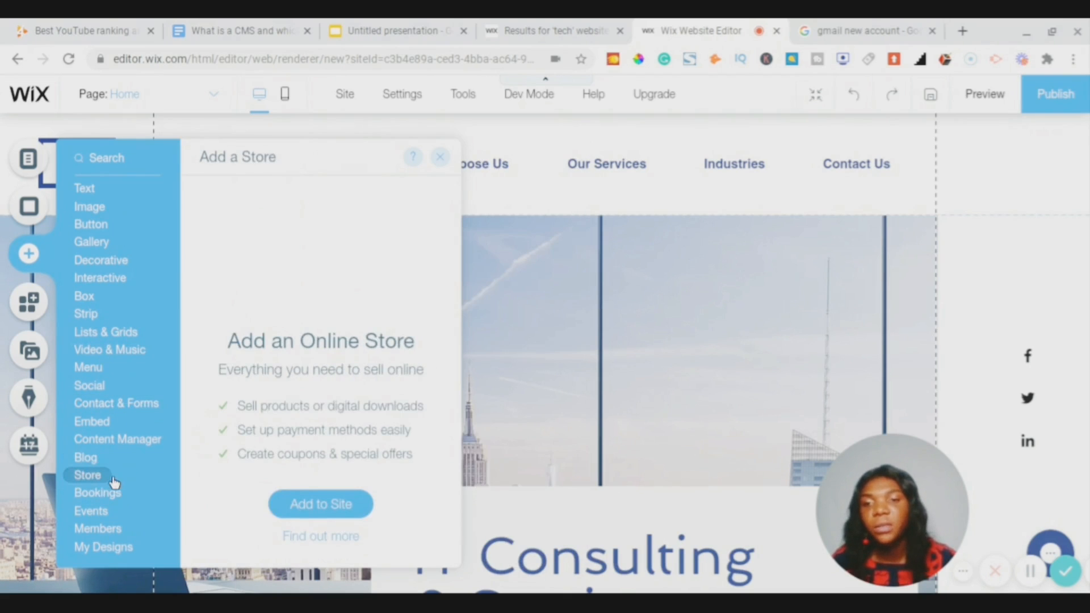
left_click(117, 495)
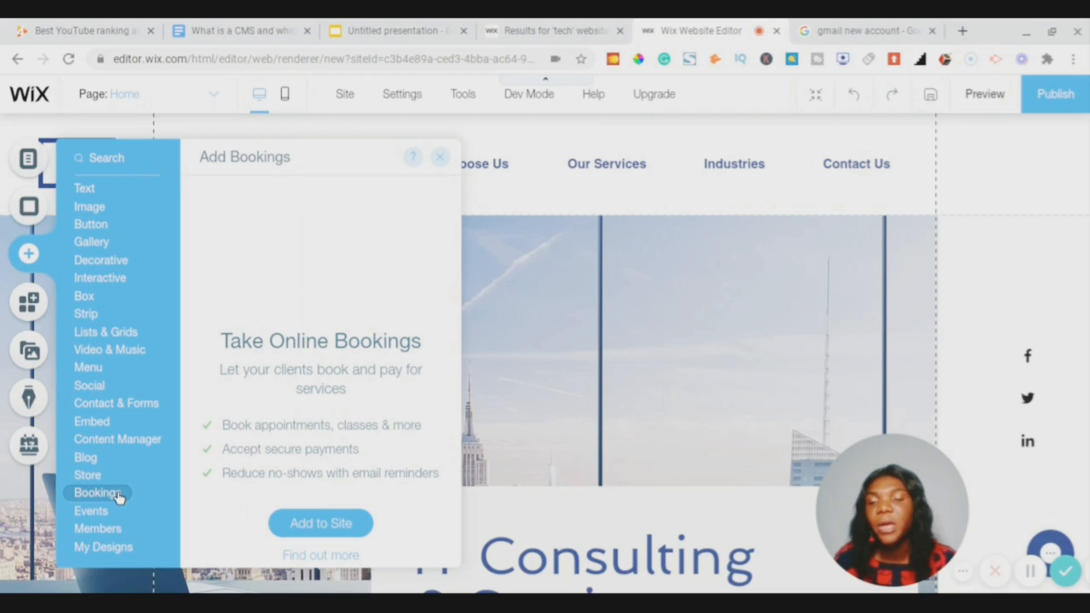
left_click(107, 547)
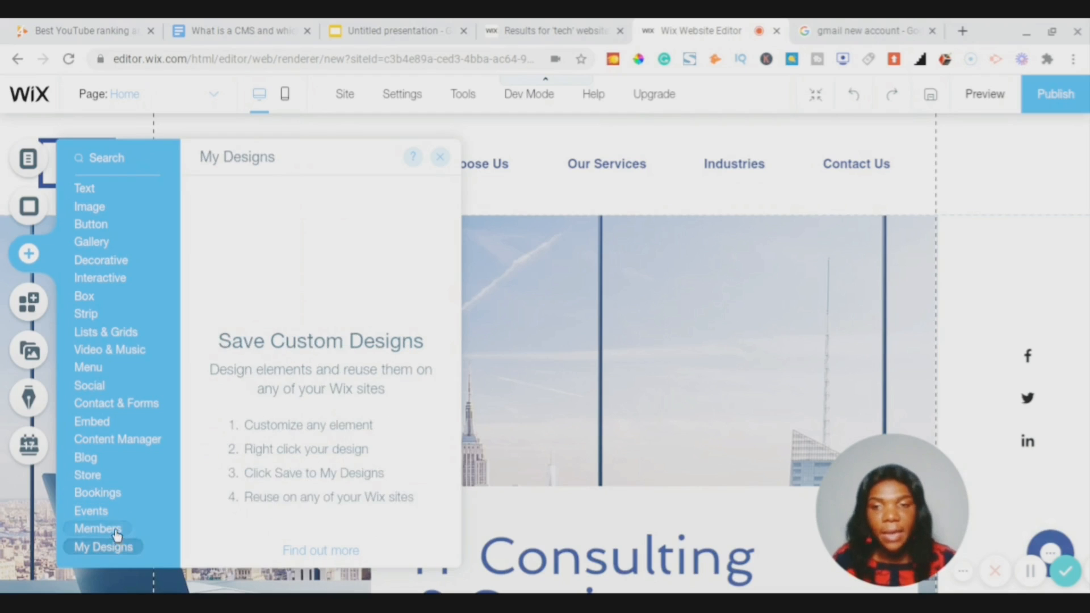
left_click(116, 533)
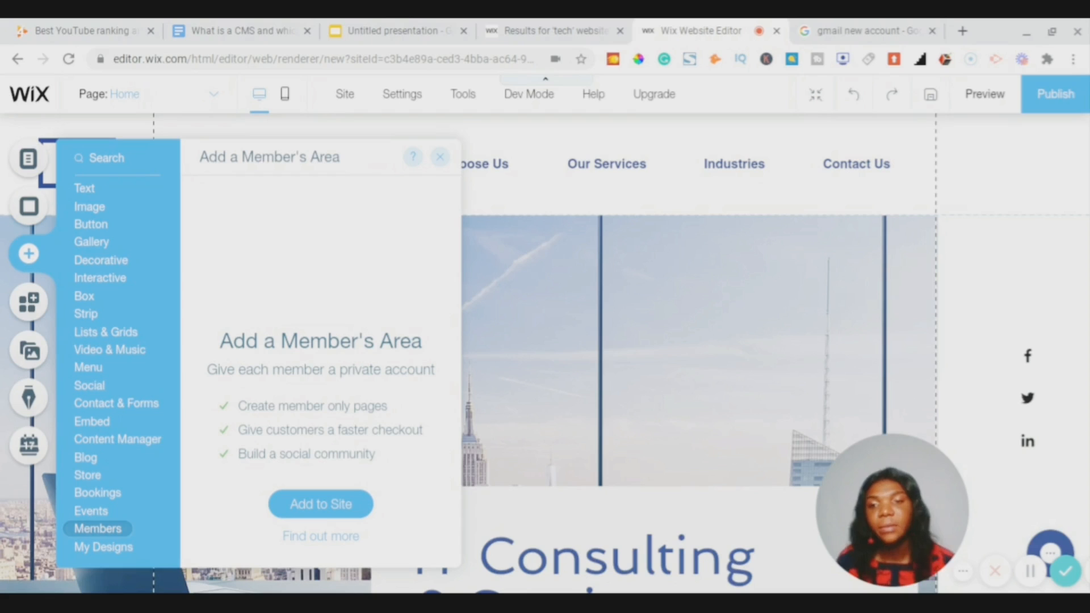
left_click(126, 330)
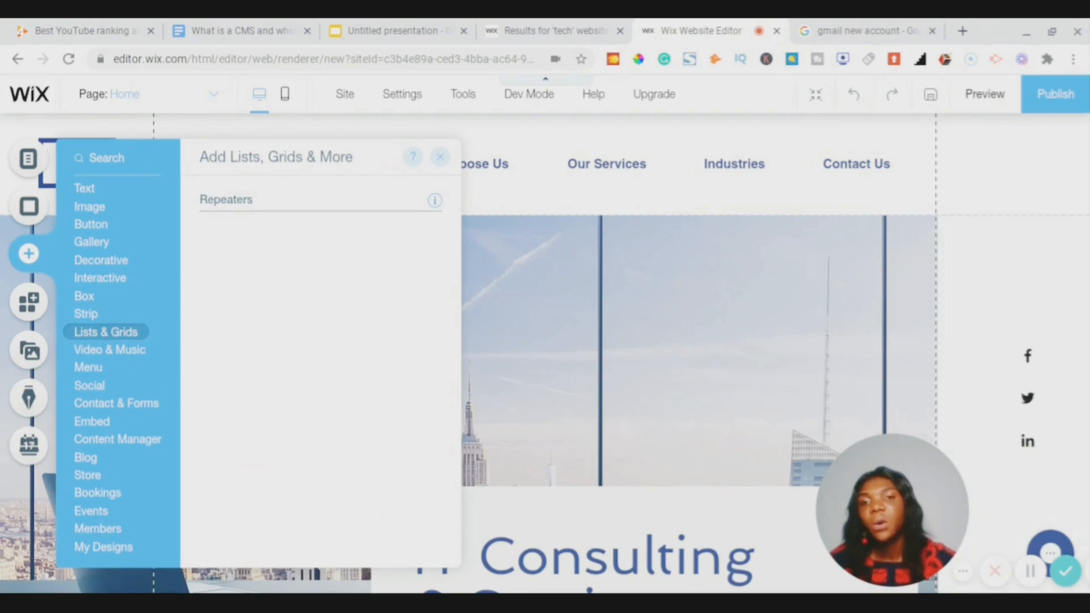
left_click(442, 160)
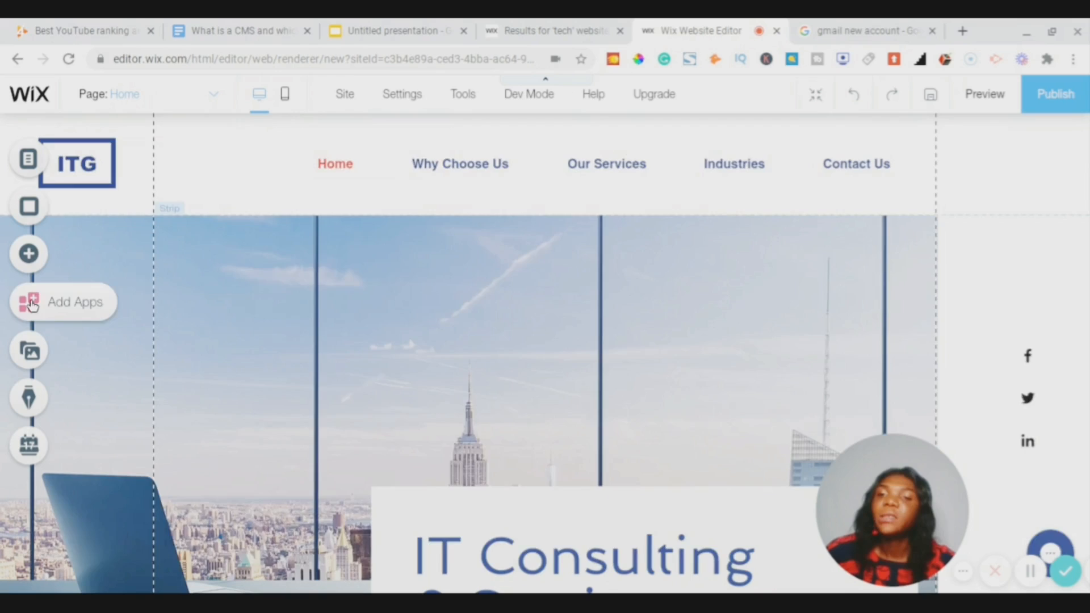
- Scroll through the App Market's recommended and trending app cards
left_click(31, 302)
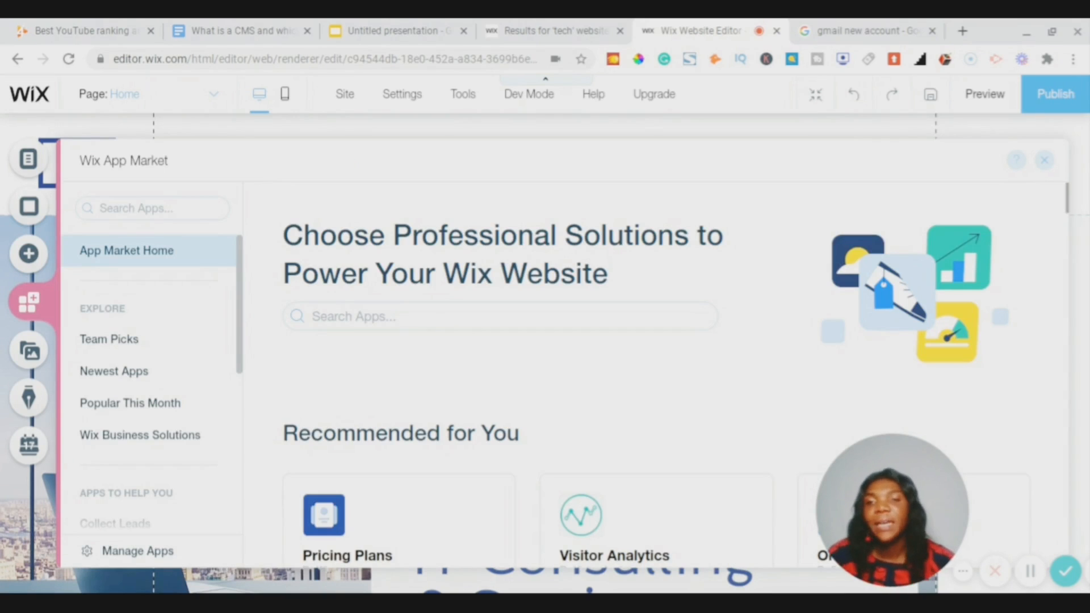
scroll(875, 242, "down", 3)
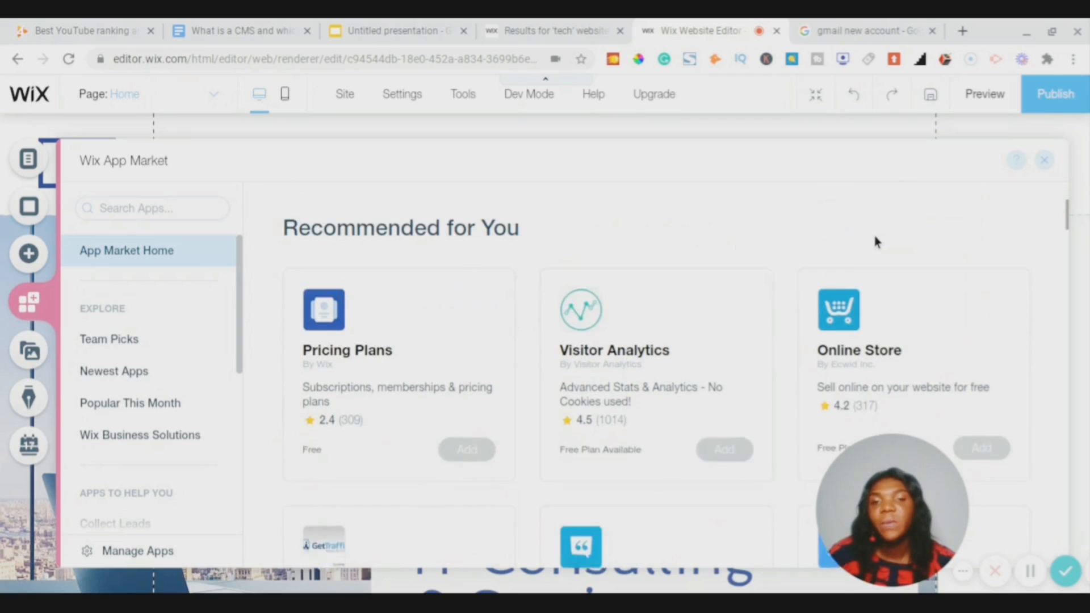
scroll(875, 241, "down", 1)
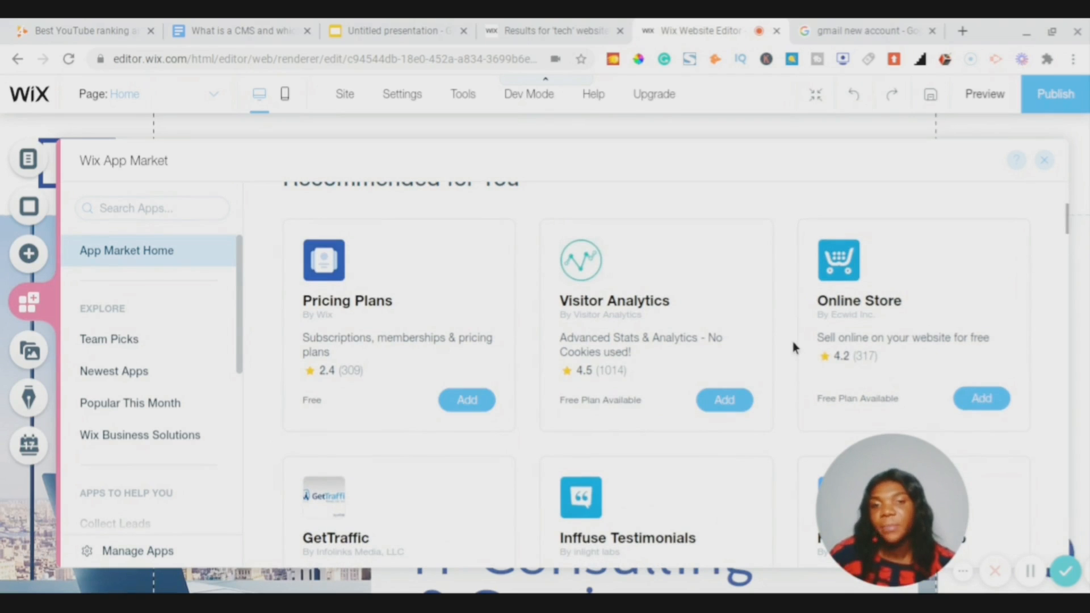
scroll(793, 348, "down", 1)
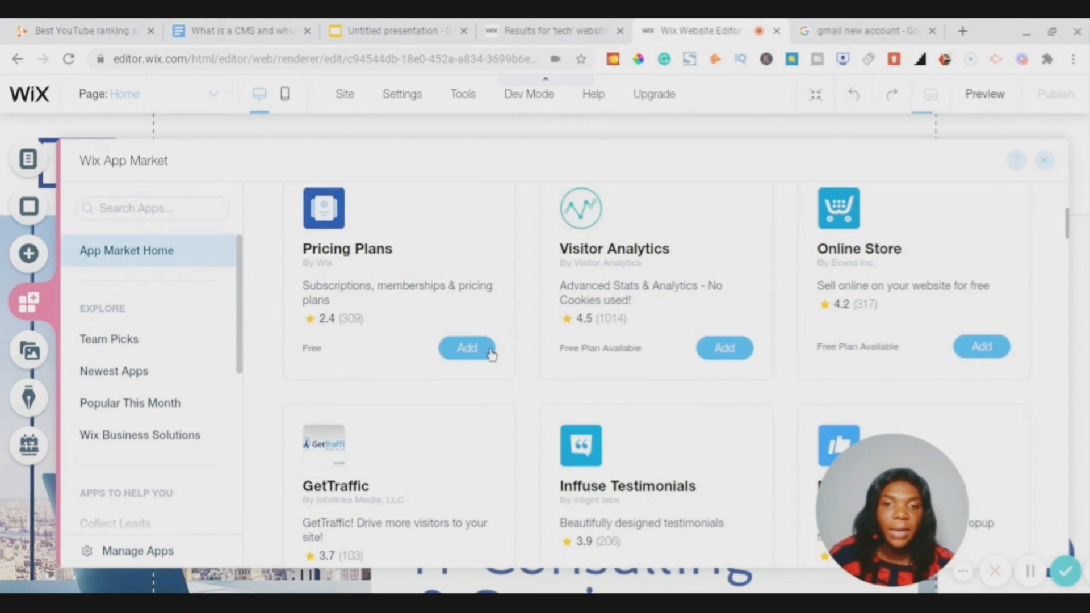
scroll(488, 351, "down", 2)
scroll(492, 355, "up", 1)
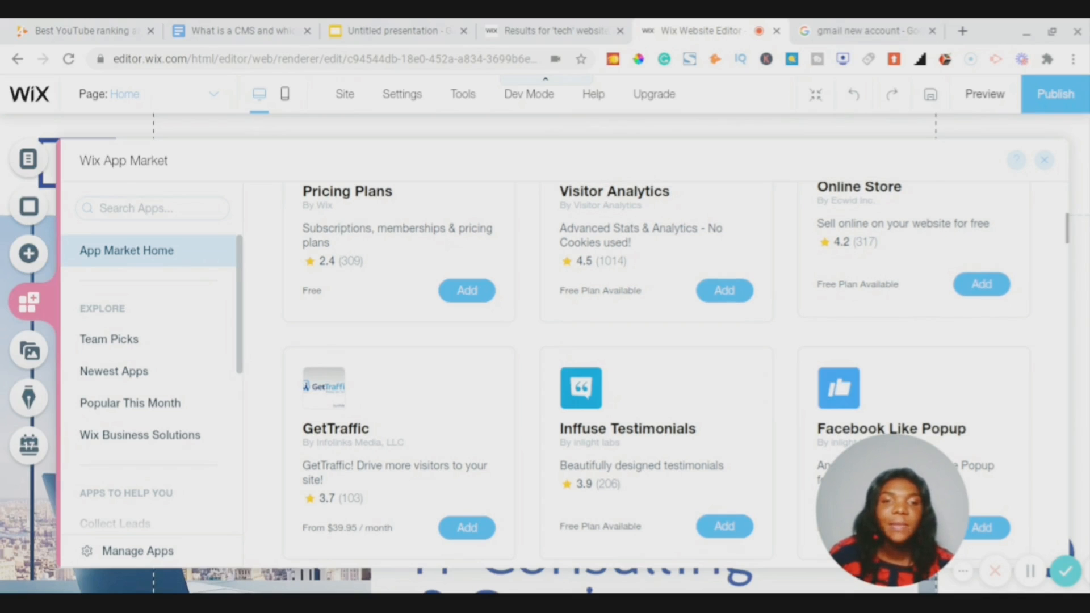
scroll(647, 374, "down", 3)
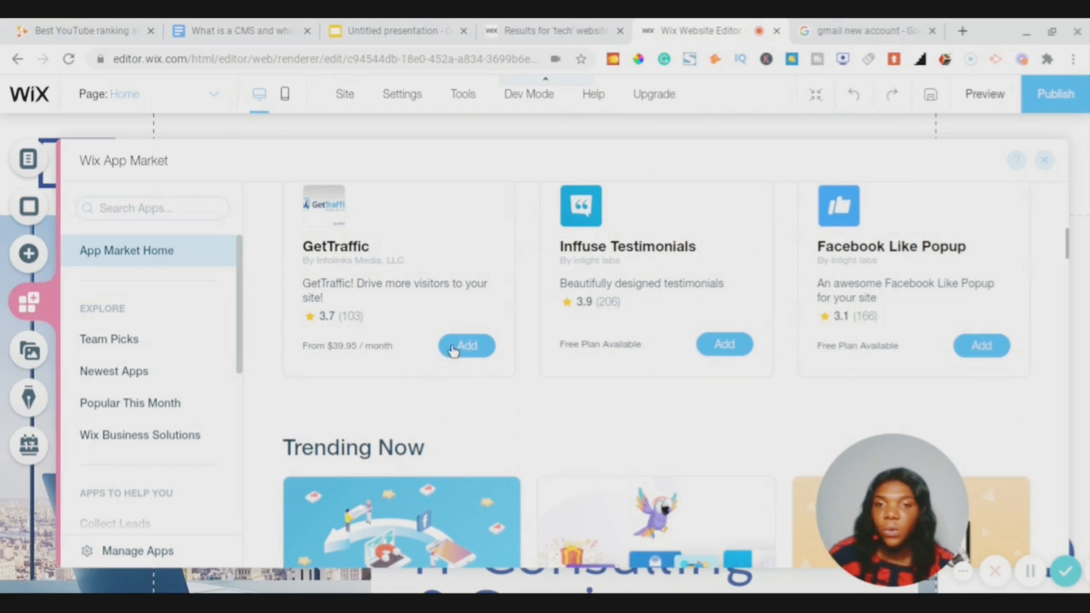
- View the GetTraffic app's details, then place the cursor in the Search Apps box
left_click(457, 341)
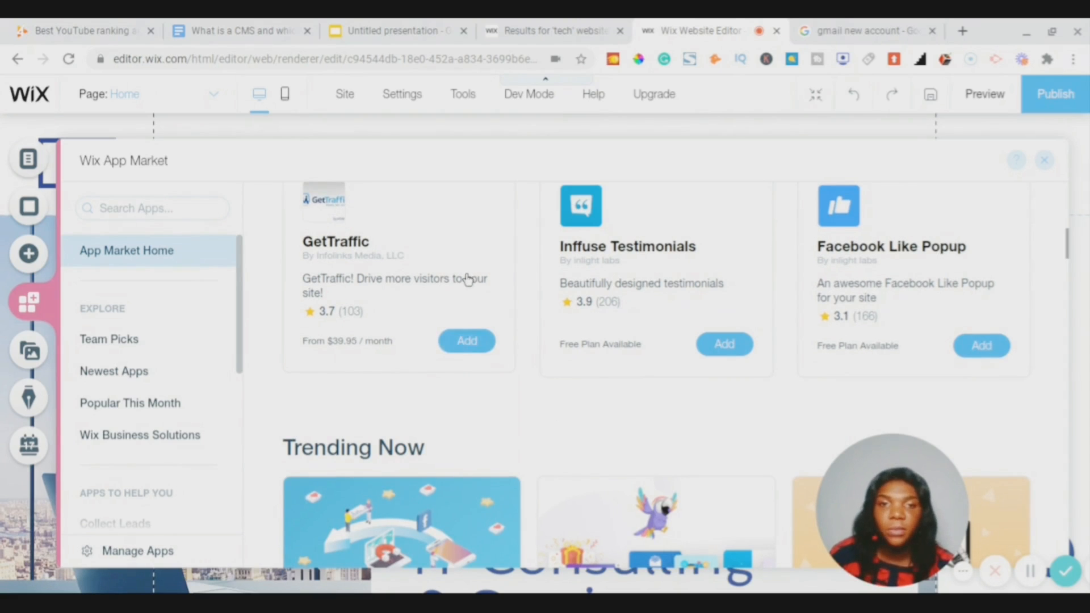
scroll(702, 290, "down", 1)
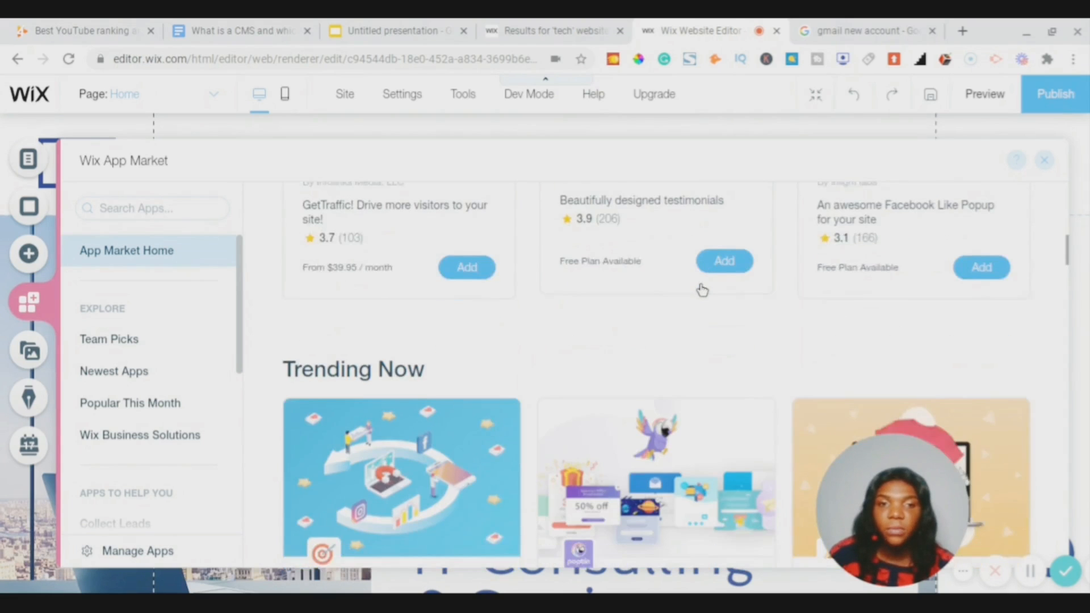
scroll(702, 290, "up", 1)
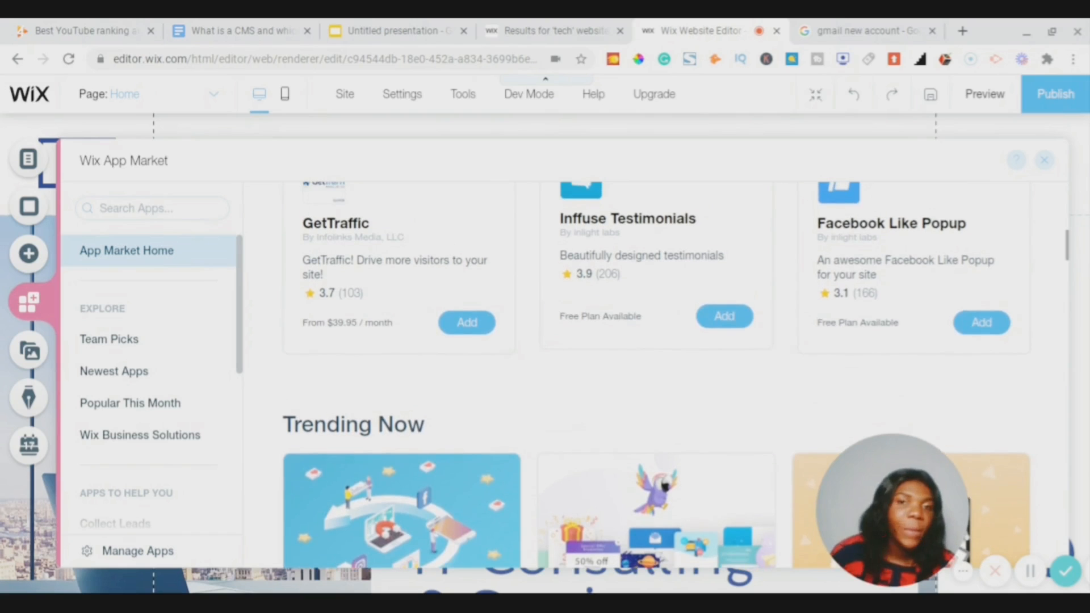
scroll(702, 290, "up", 1)
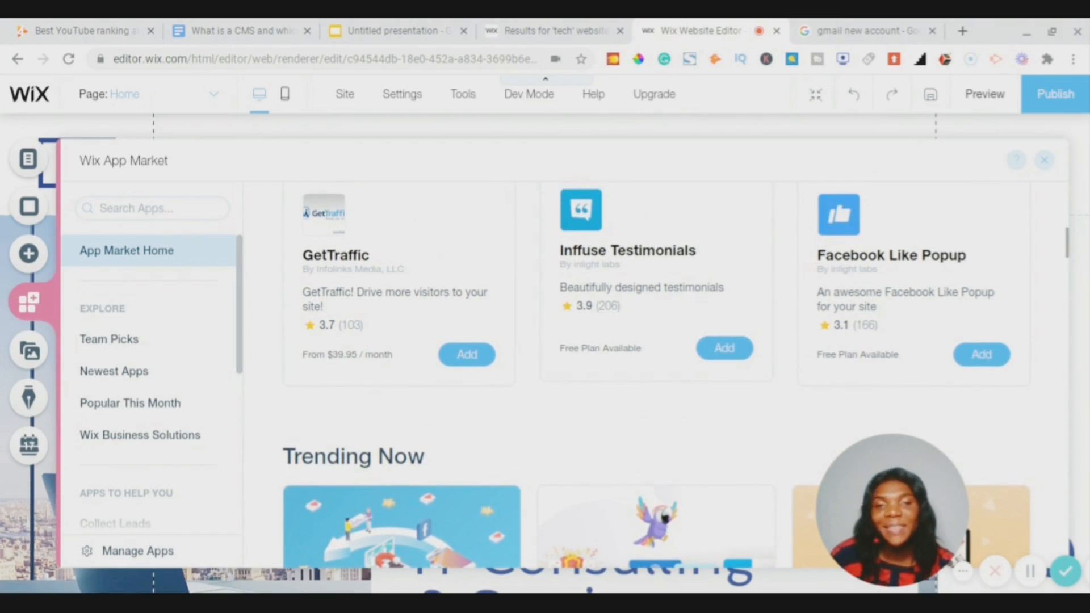
scroll(702, 290, "down", 1)
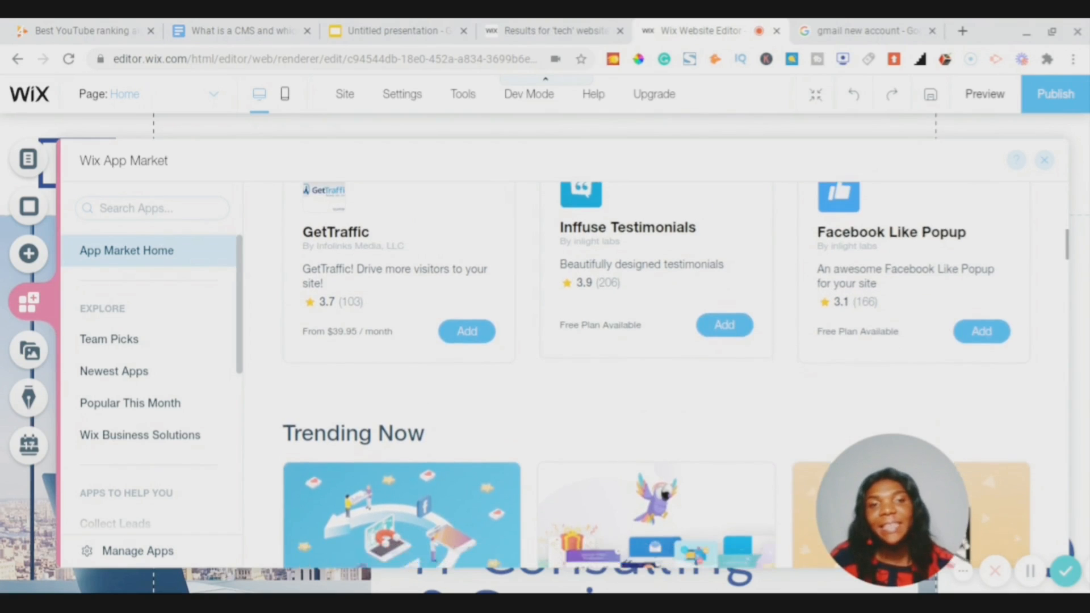
scroll(656, 374, "down", 10)
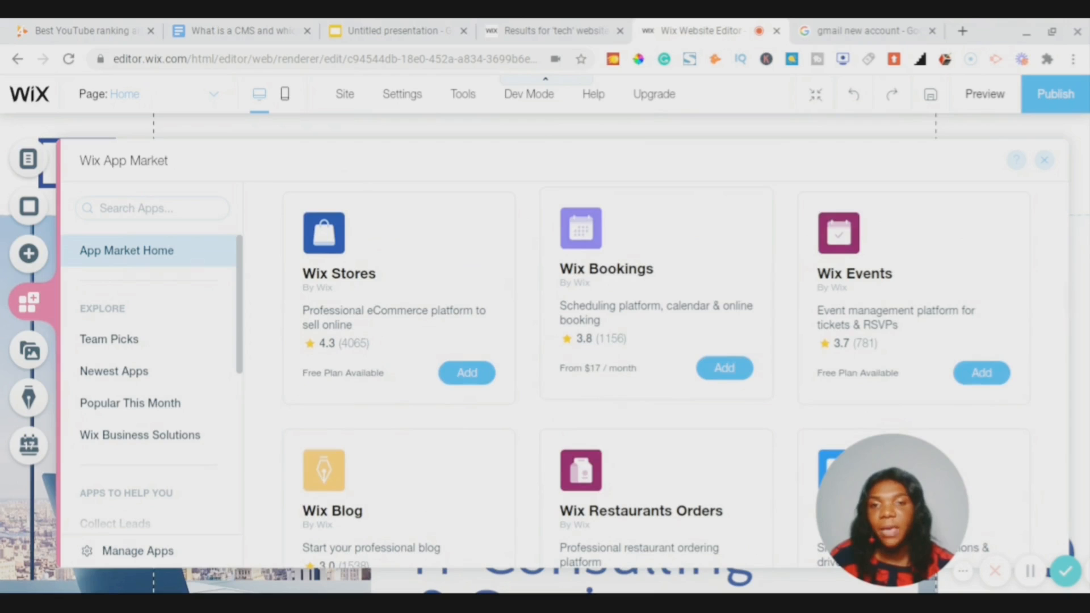
scroll(630, 292, "down", 6)
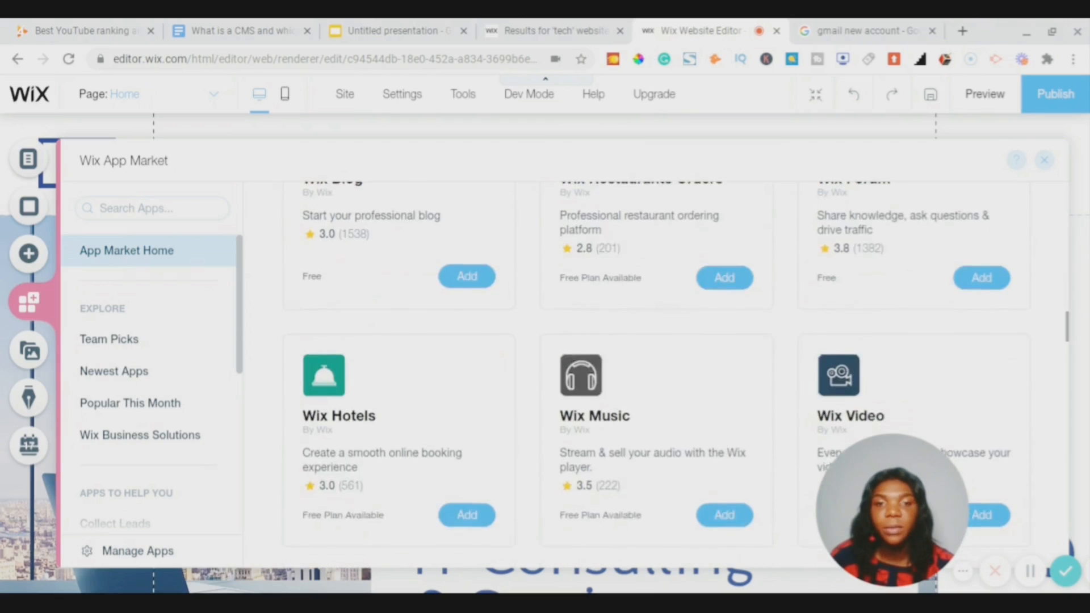
scroll(655, 375, "down", 2)
scroll(656, 375, "down", 6)
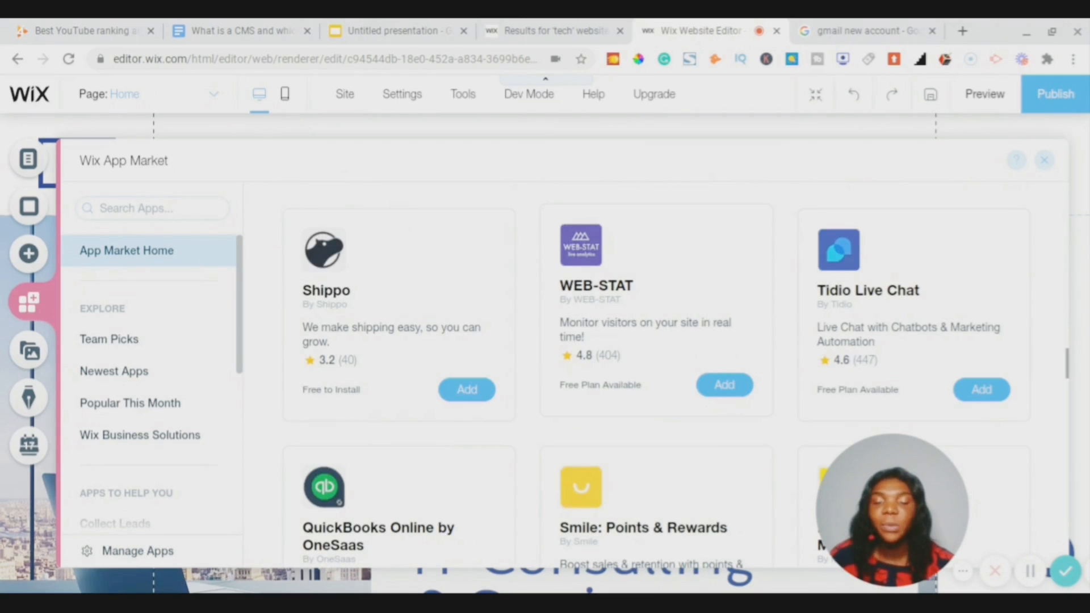
scroll(655, 375, "up", 15)
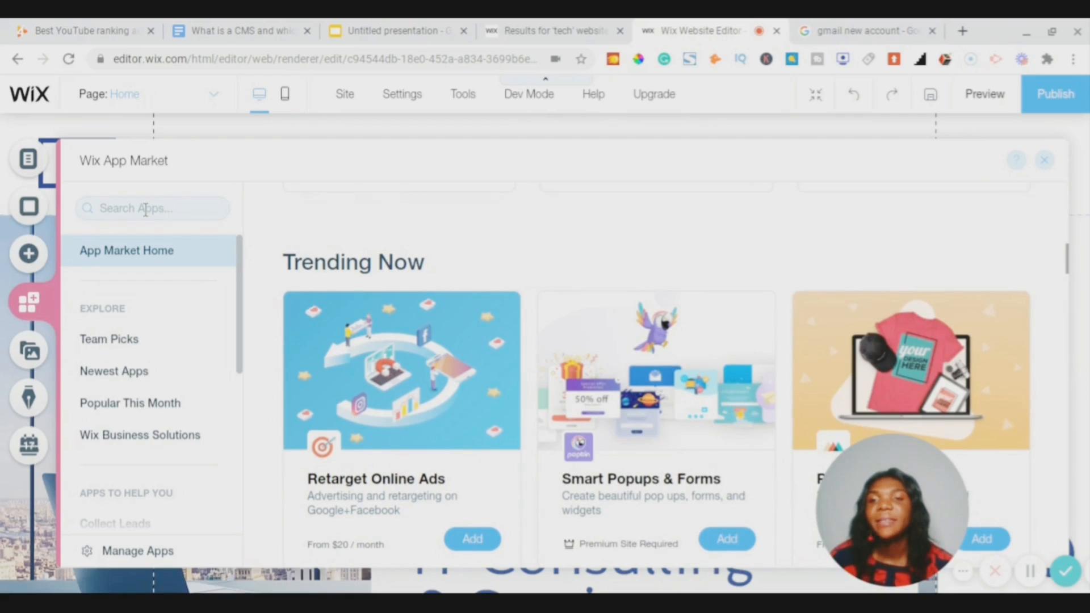
left_click(146, 208)
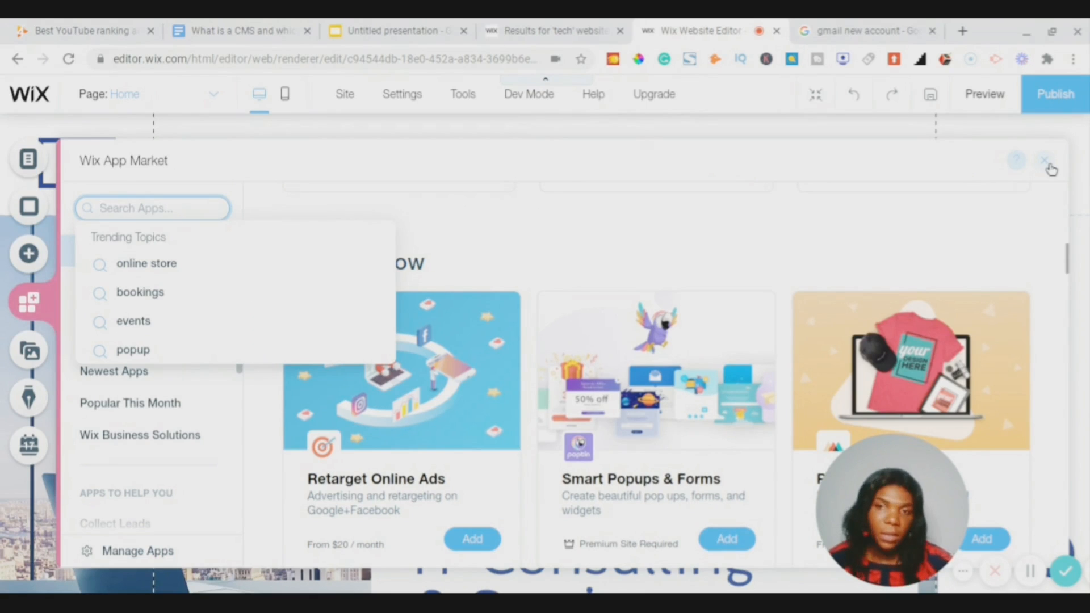
- Close the App Market, then scroll the Media library's free images and videos and close it
left_click(1047, 163)
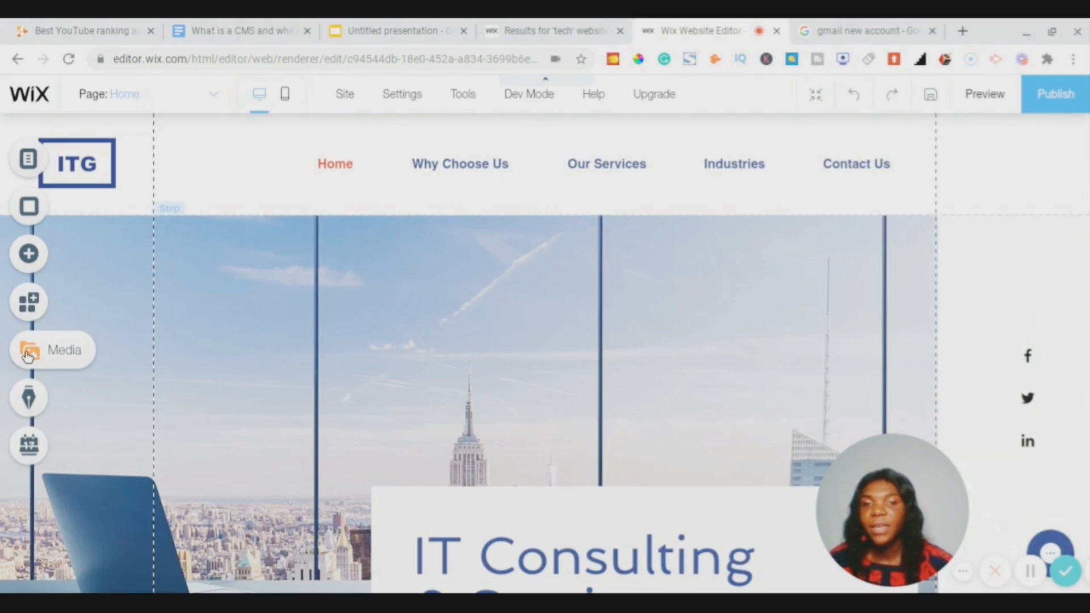
left_click(27, 354)
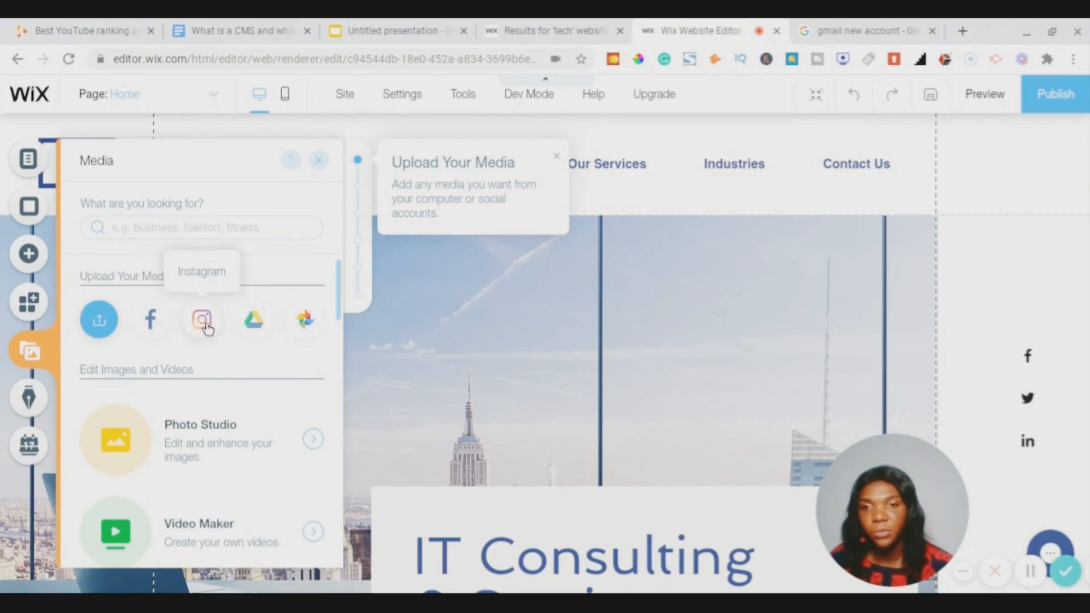
scroll(207, 446, "down", 3)
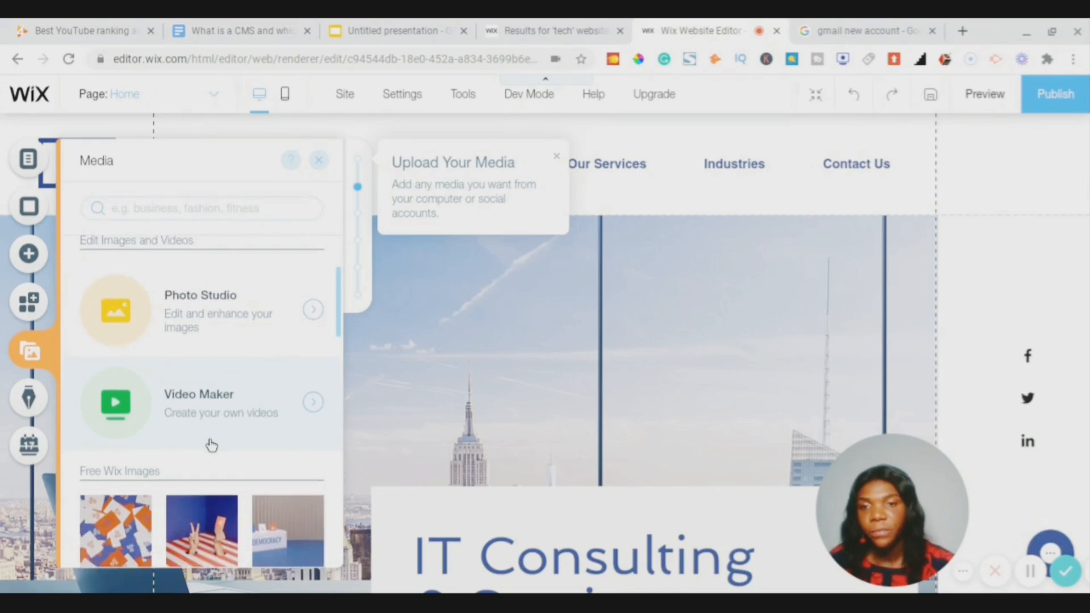
scroll(211, 446, "down", 5)
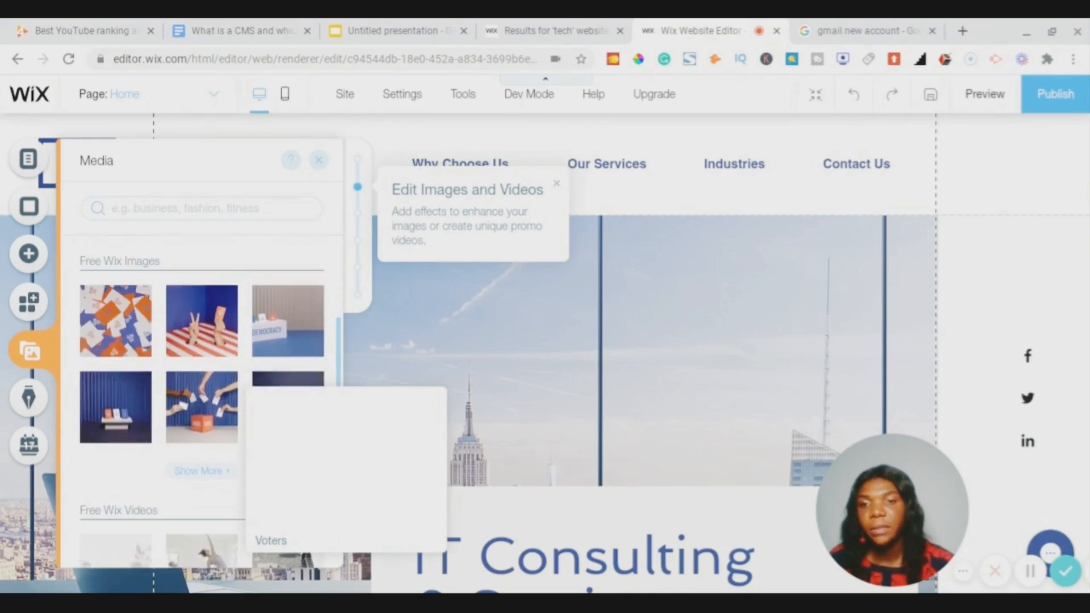
scroll(201, 398, "down", 5)
scroll(201, 397, "up", 5)
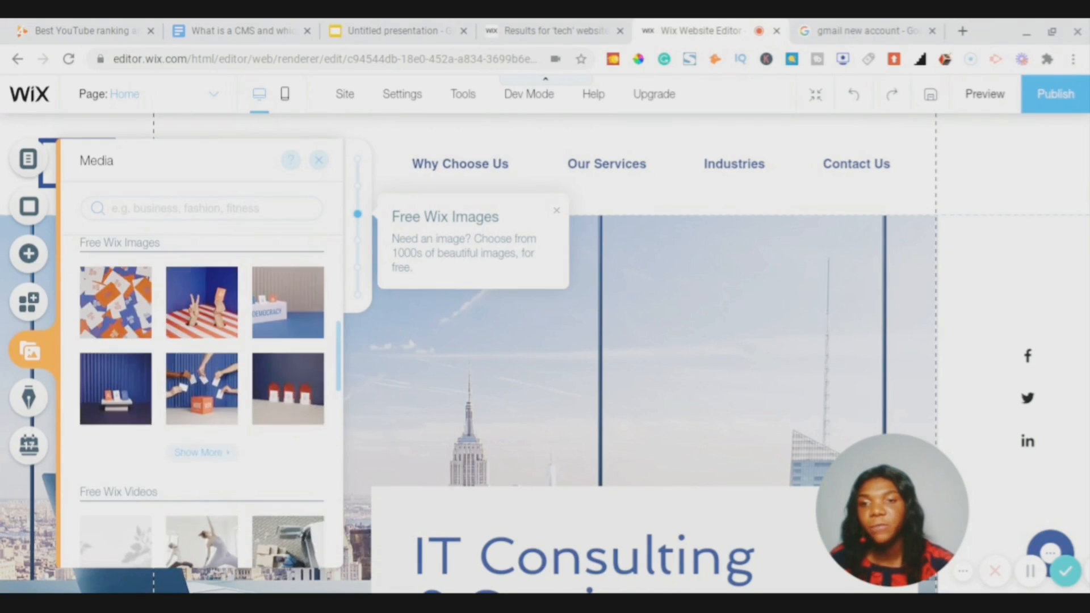
scroll(202, 397, "up", 3)
scroll(202, 398, "down", 2)
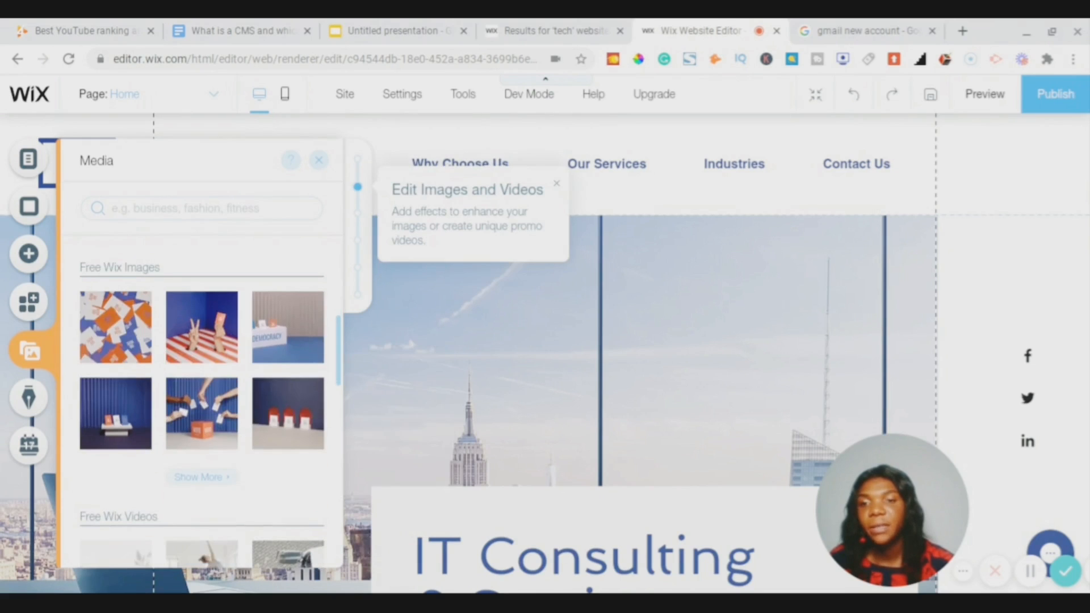
scroll(201, 434, "down", 5)
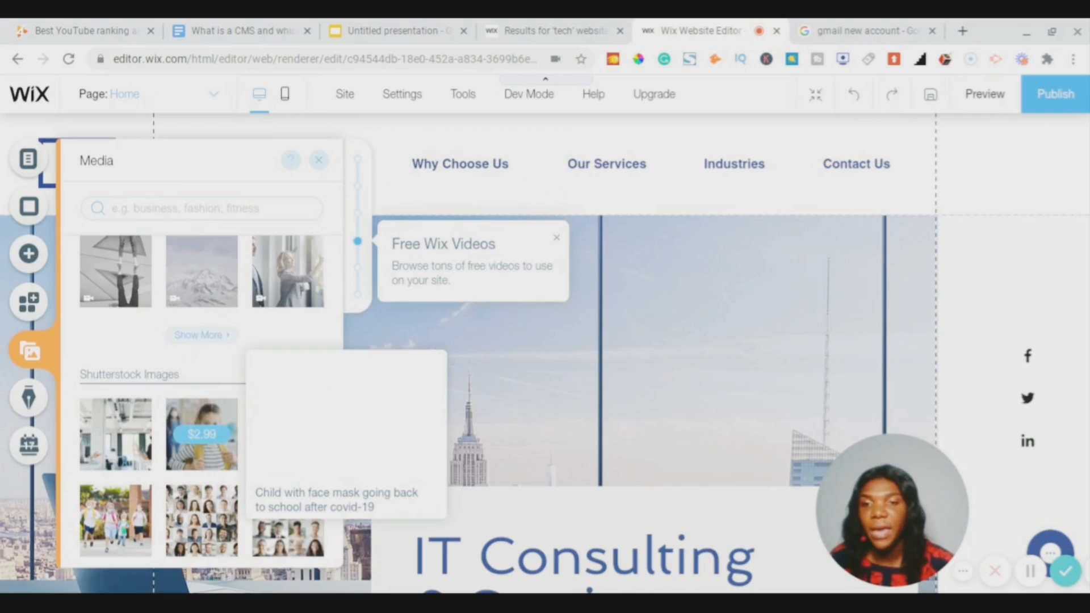
mouse_move(197, 312)
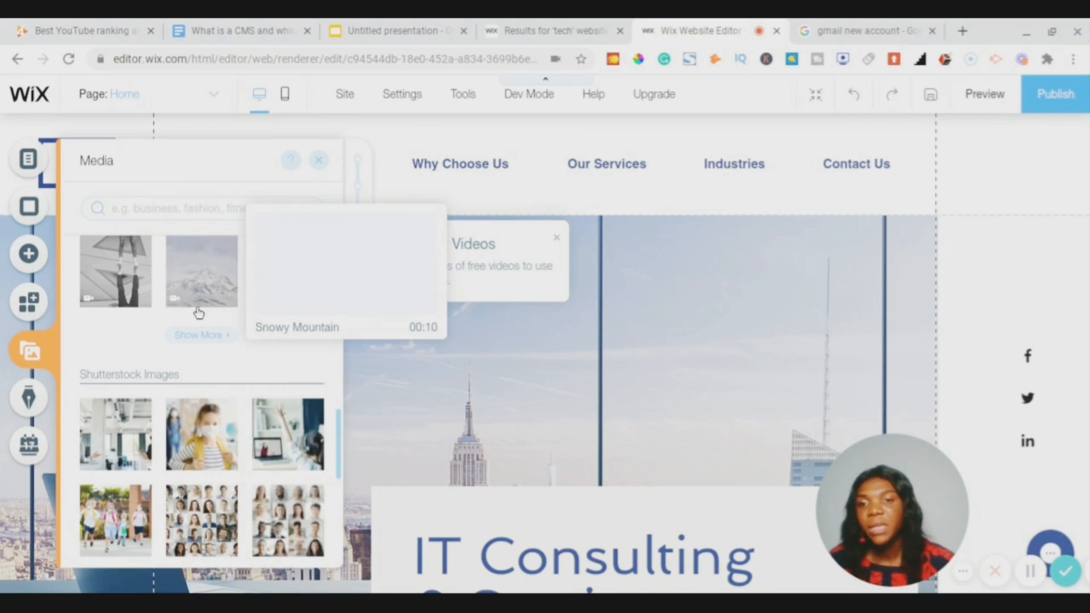
scroll(212, 462, "down", 6)
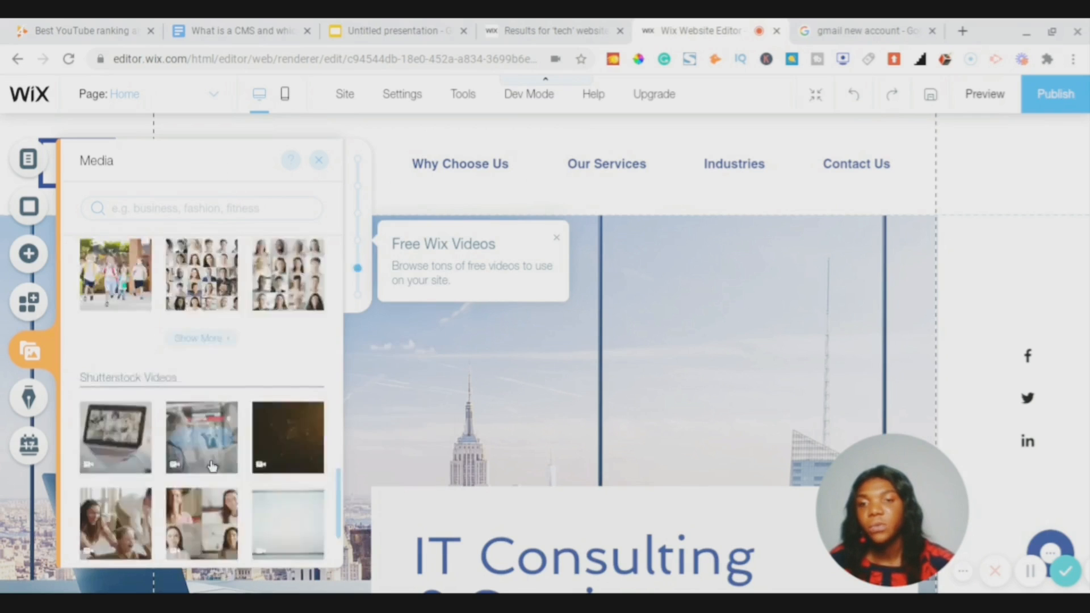
scroll(211, 465, "up", 8)
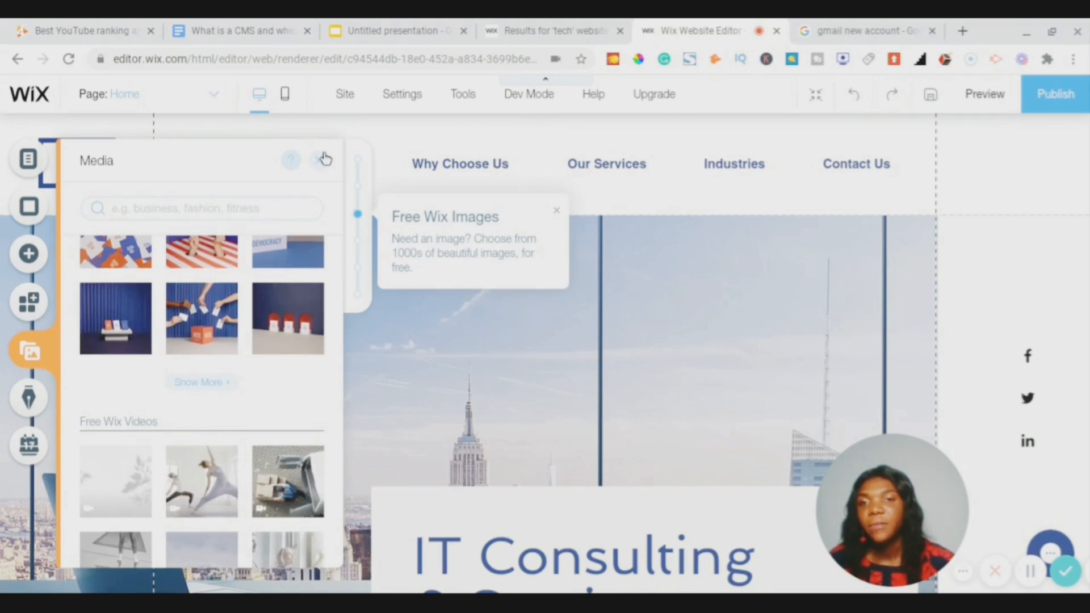
left_click(322, 161)
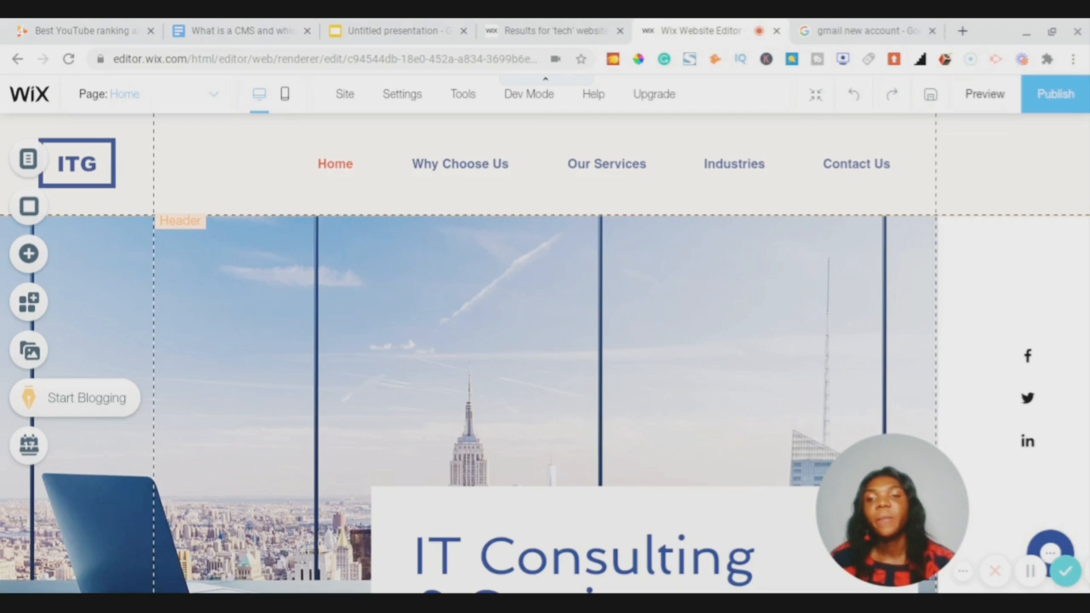
- Dismiss the Blog setup panel, then close the Wix Bookings online bookings promotion
left_click(28, 398)
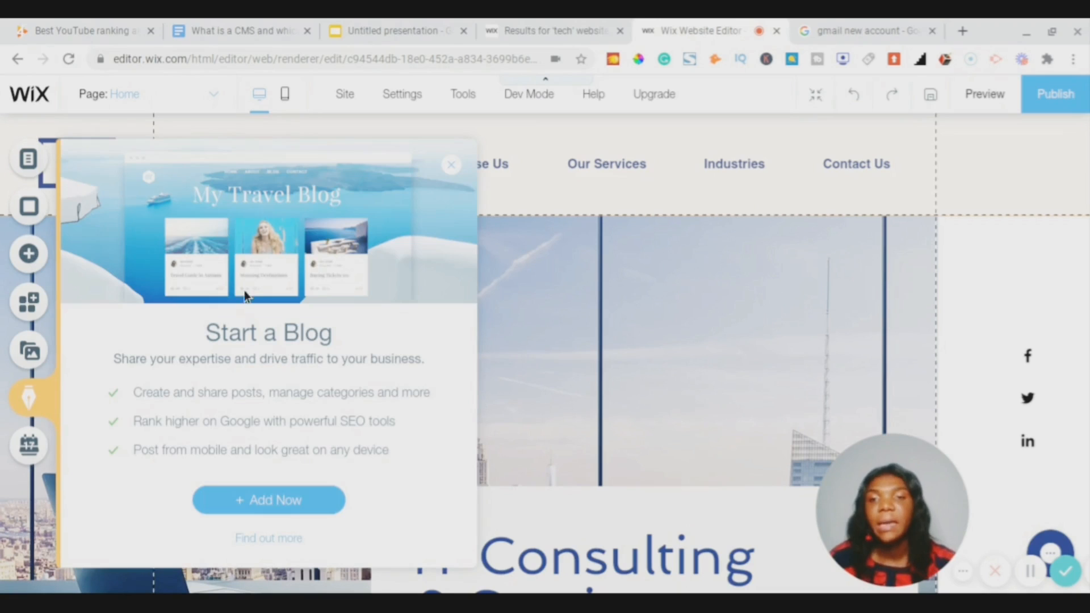
left_click(452, 168)
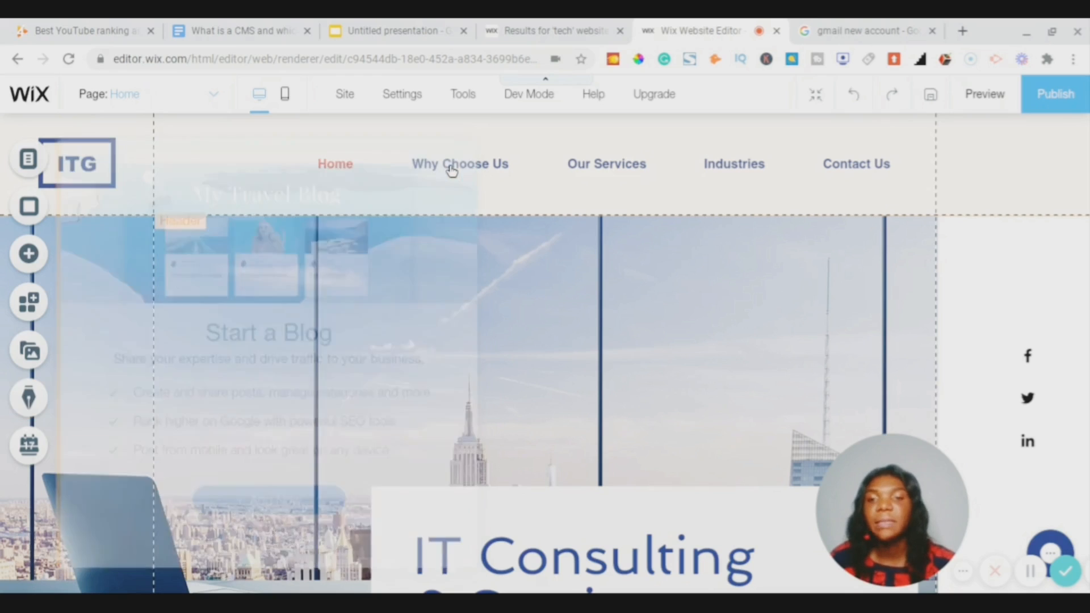
left_click(30, 448)
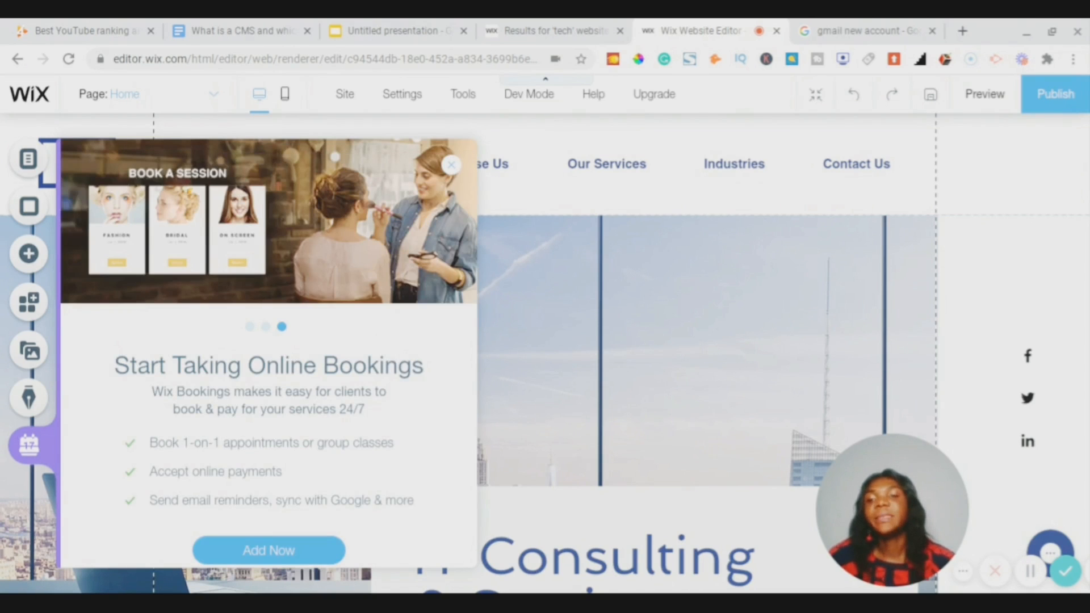
left_click(451, 167)
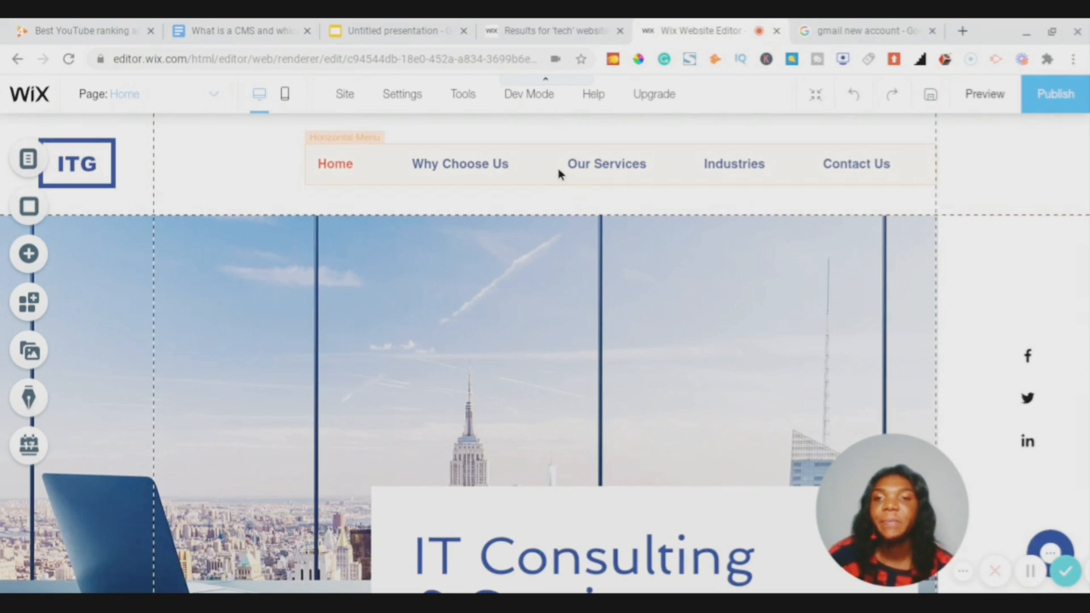
- Replace the header logo button's text ITG with GLOTECH
left_click(87, 164)
left_click(88, 166)
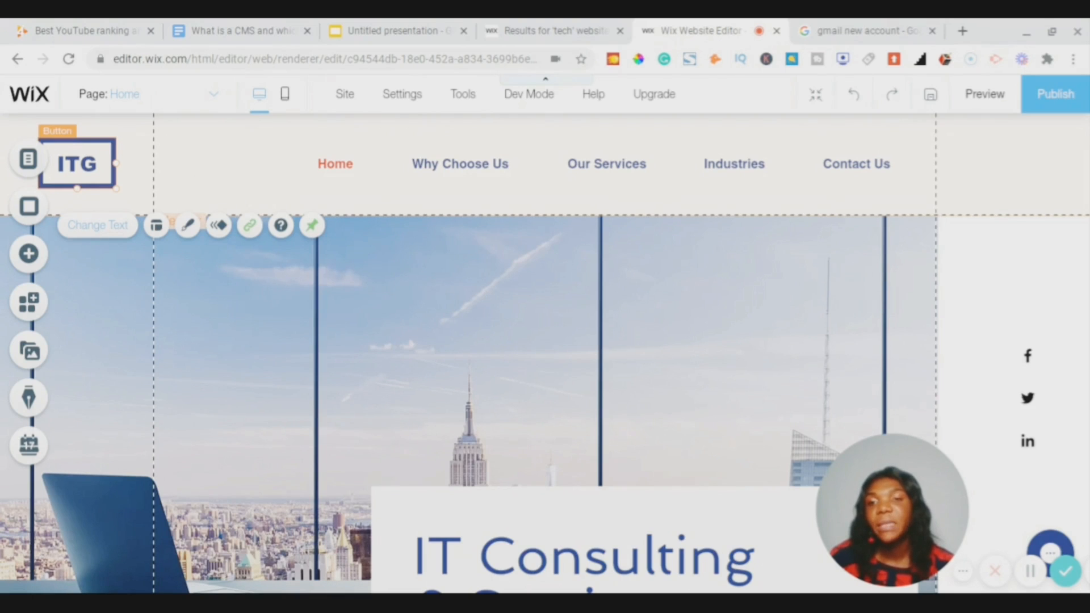
left_click(113, 227)
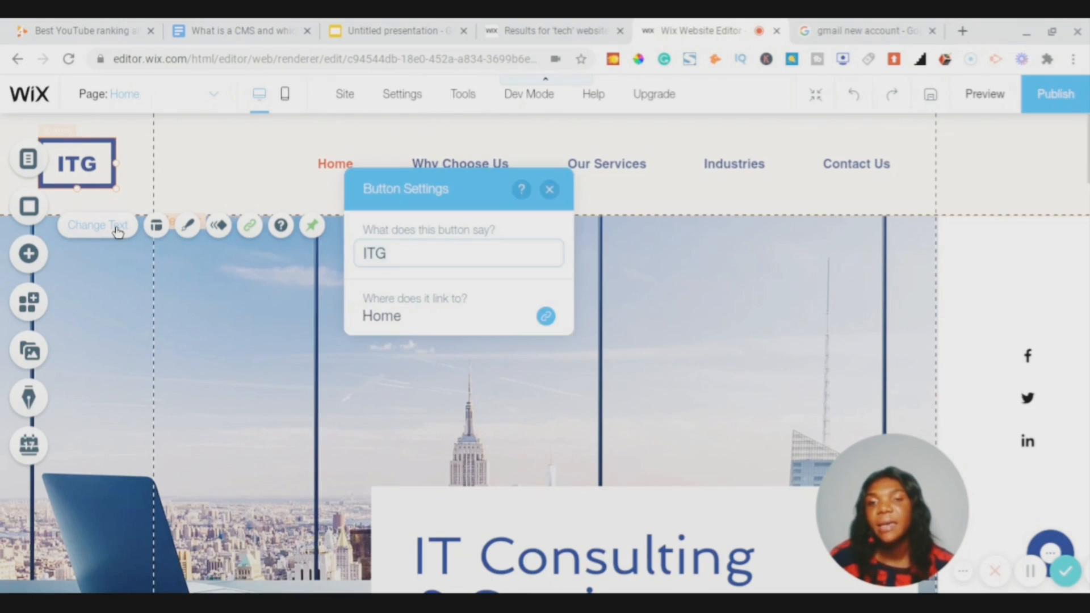
key("ctrl+a")
type("GL")
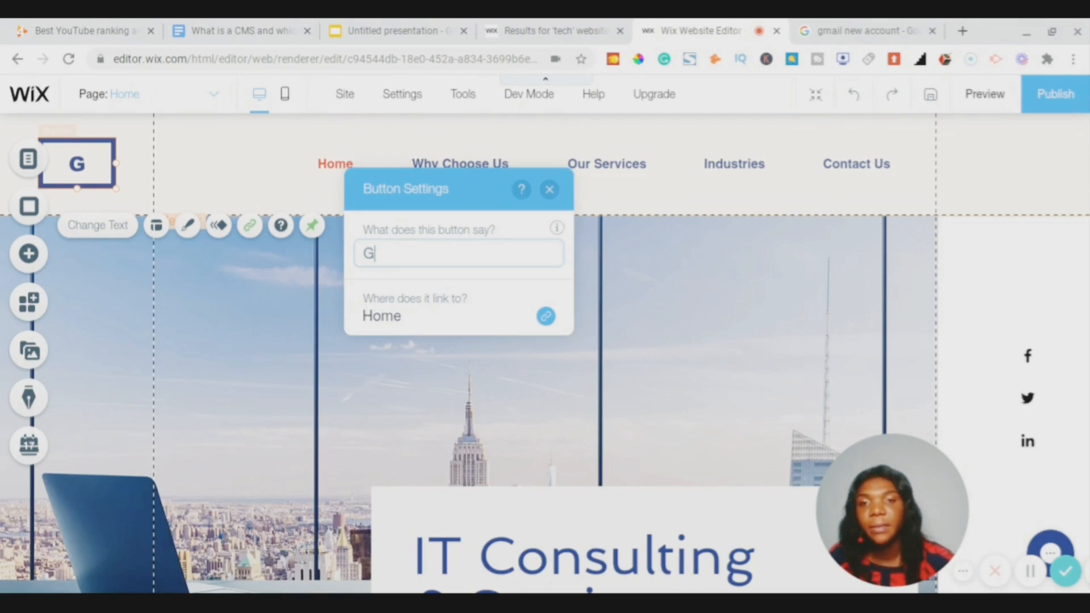
type("O")
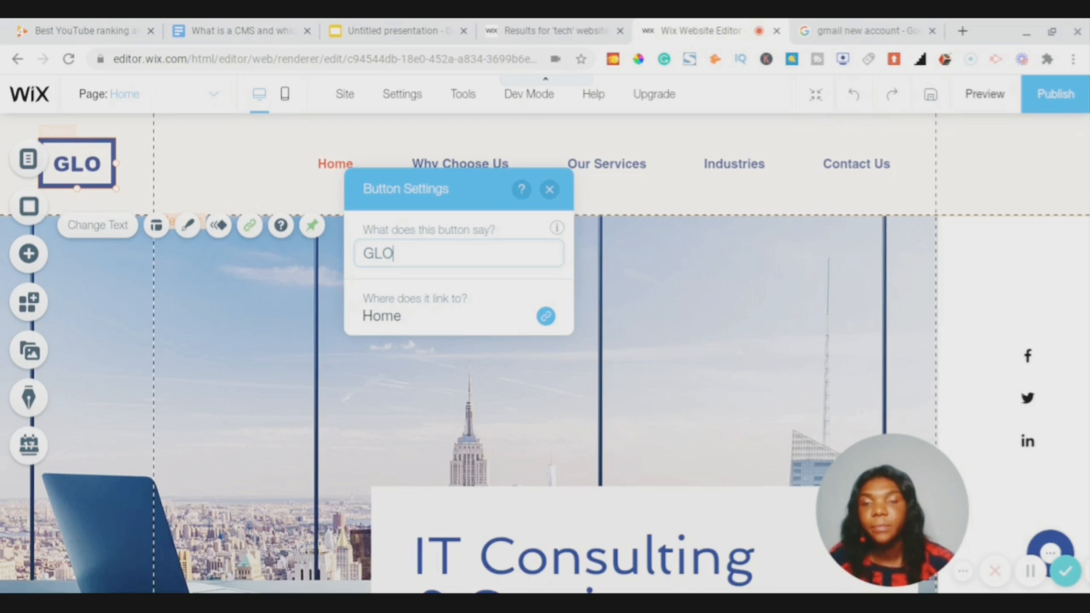
type("TECCH")
key("BackSpace")
key("BackSpace")
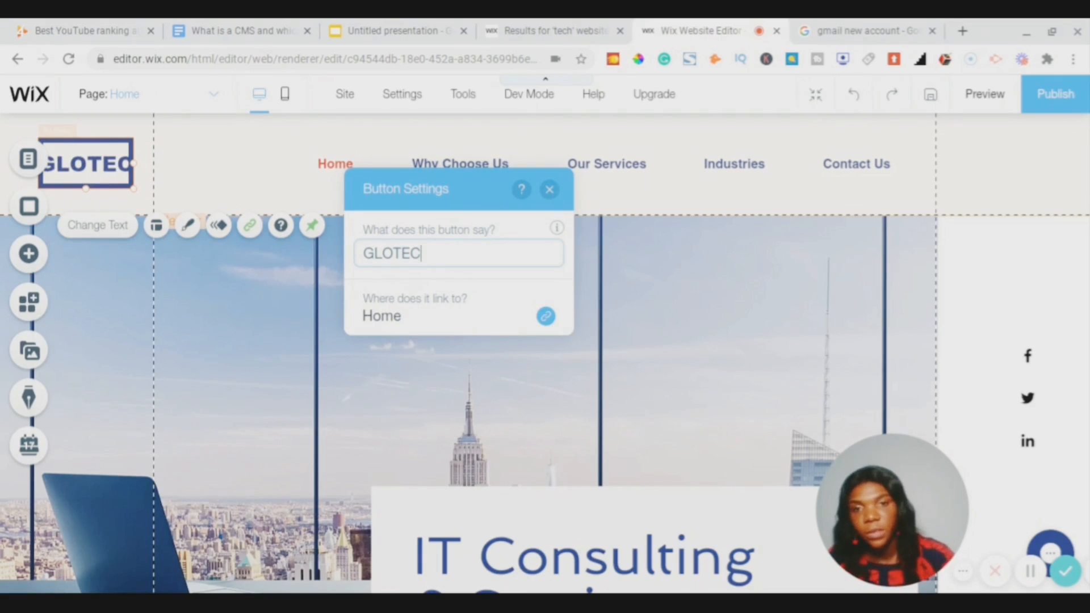
type("H")
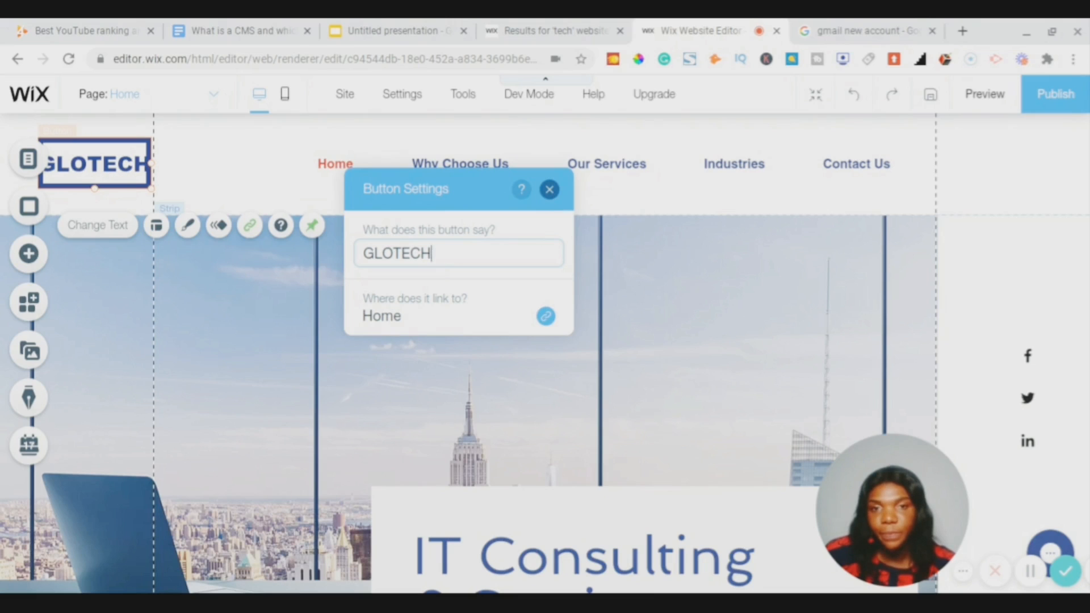
left_click(86, 148)
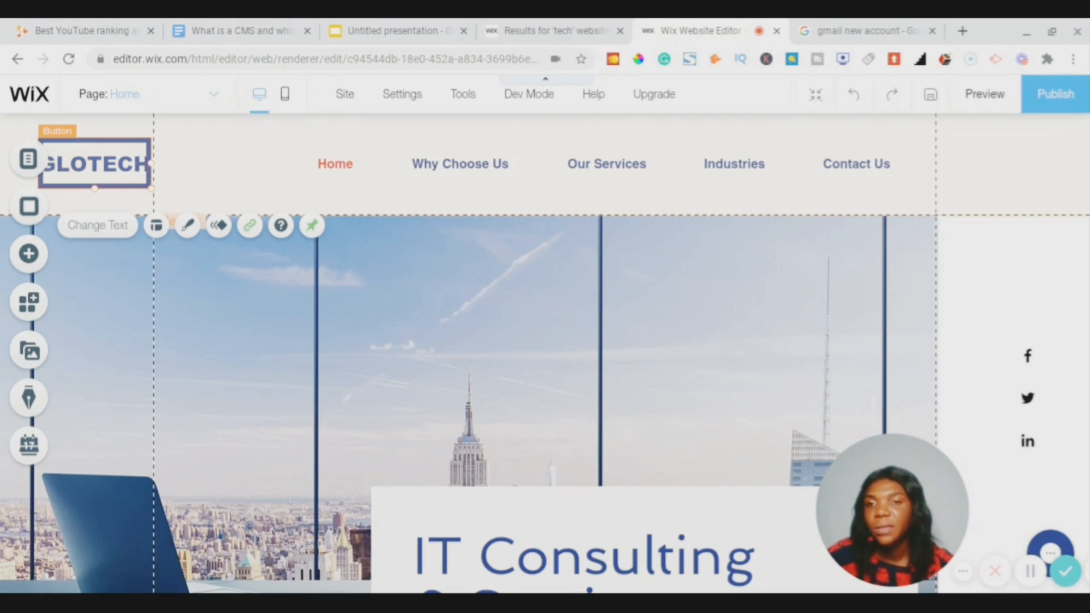
- Widen the logo box so GLOTECH fits fully, then review the page
left_click_drag(151, 165, 166, 169)
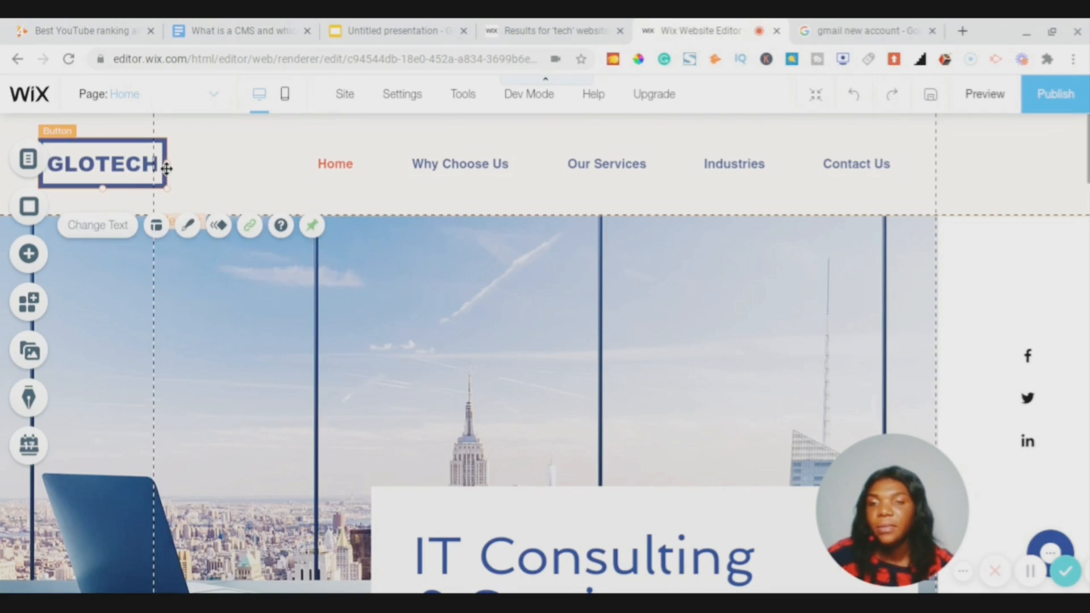
left_click(215, 173)
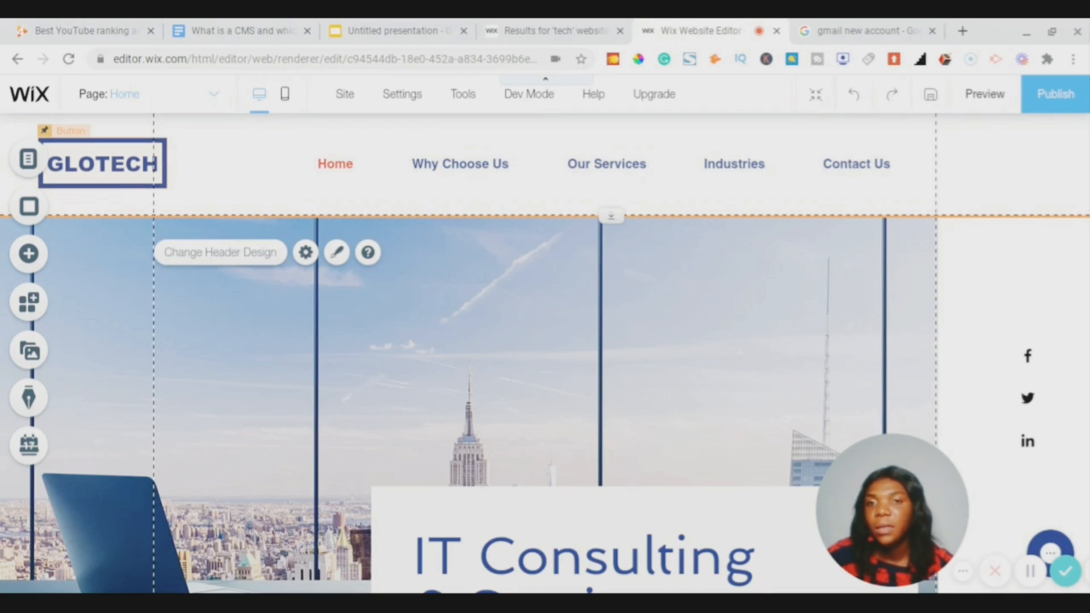
scroll(411, 213, "down", 3)
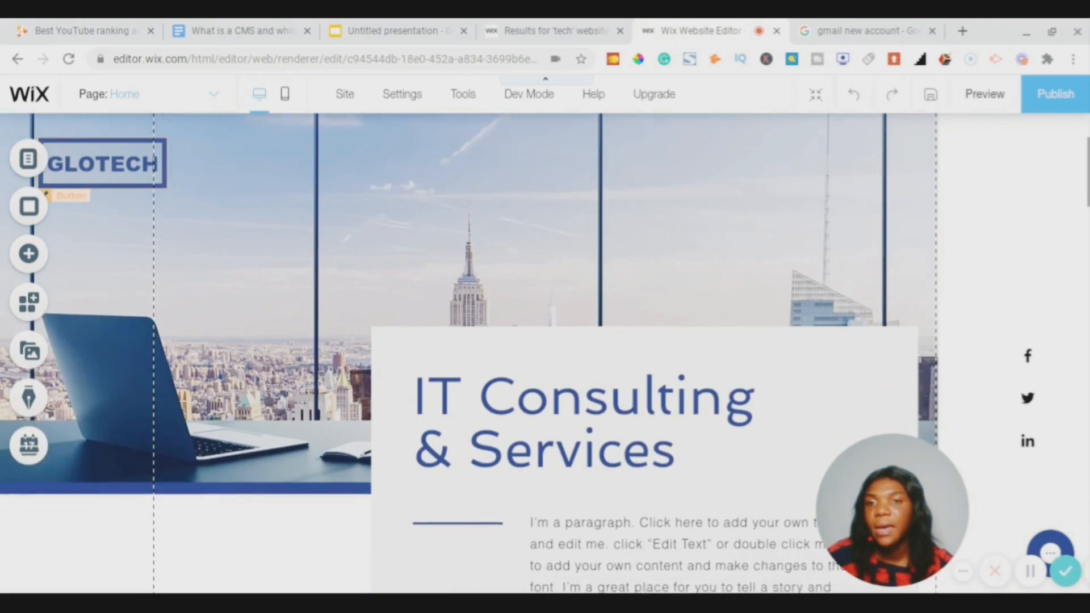
scroll(545, 340, "down", 3)
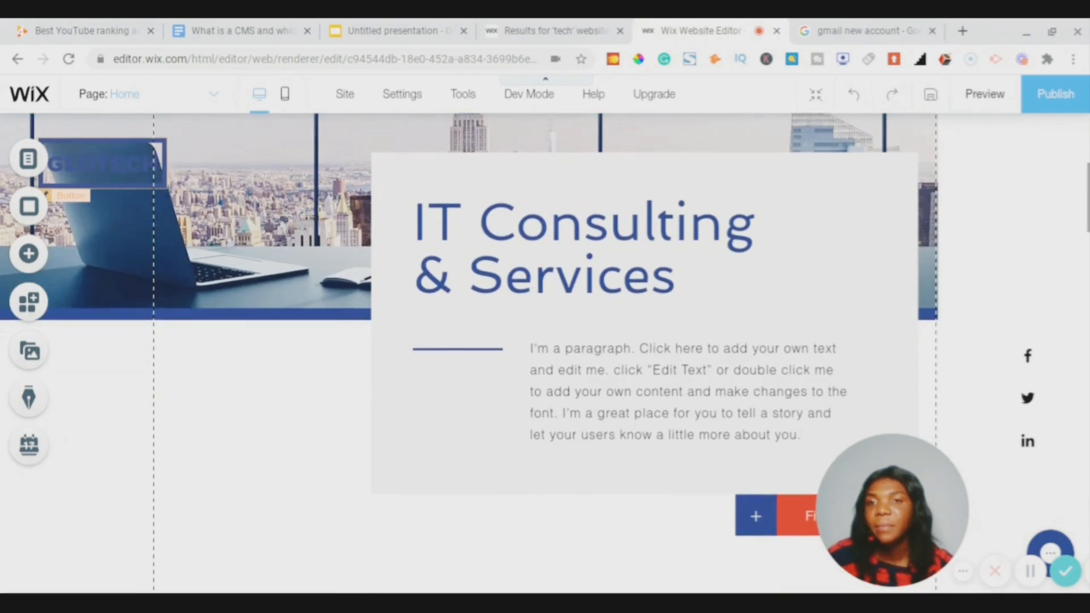
scroll(545, 352, "down", 4)
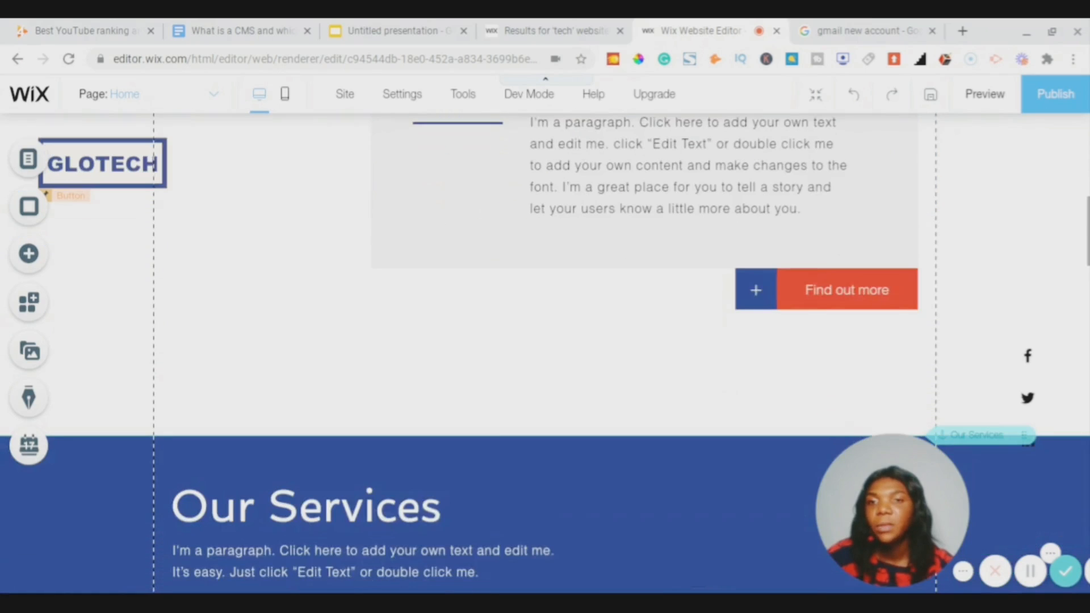
scroll(545, 341, "down", 2)
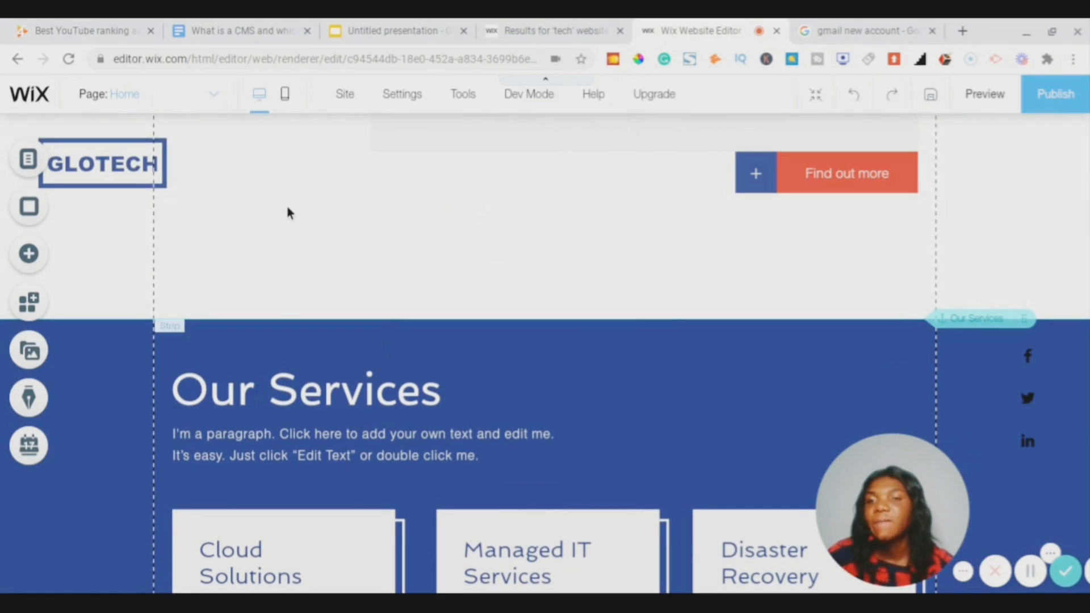
scroll(315, 247, "down", 1)
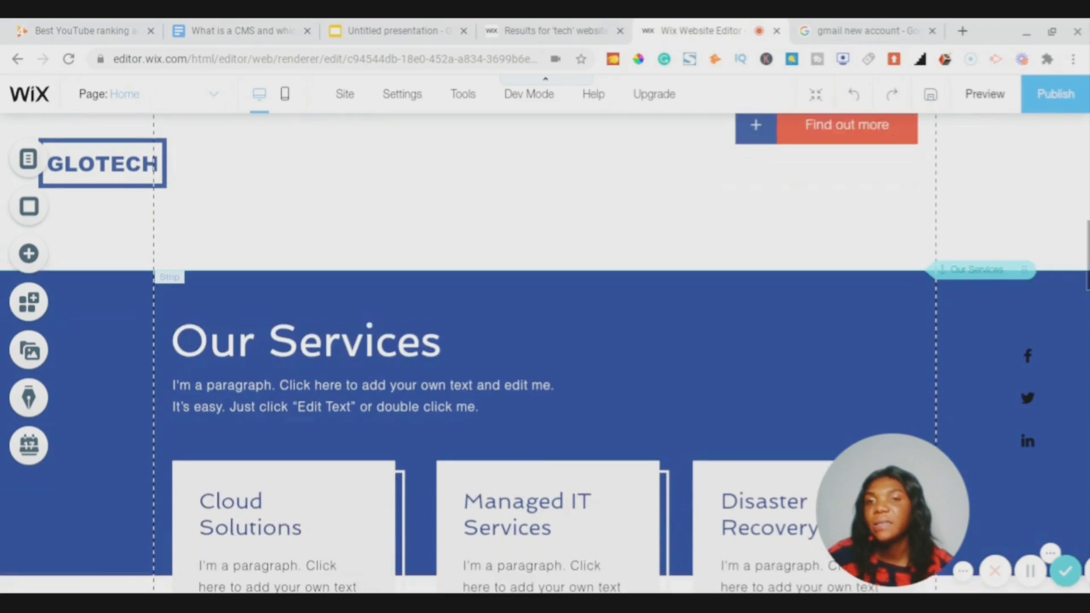
scroll(545, 352, "up", 1)
scroll(545, 352, "down", 2)
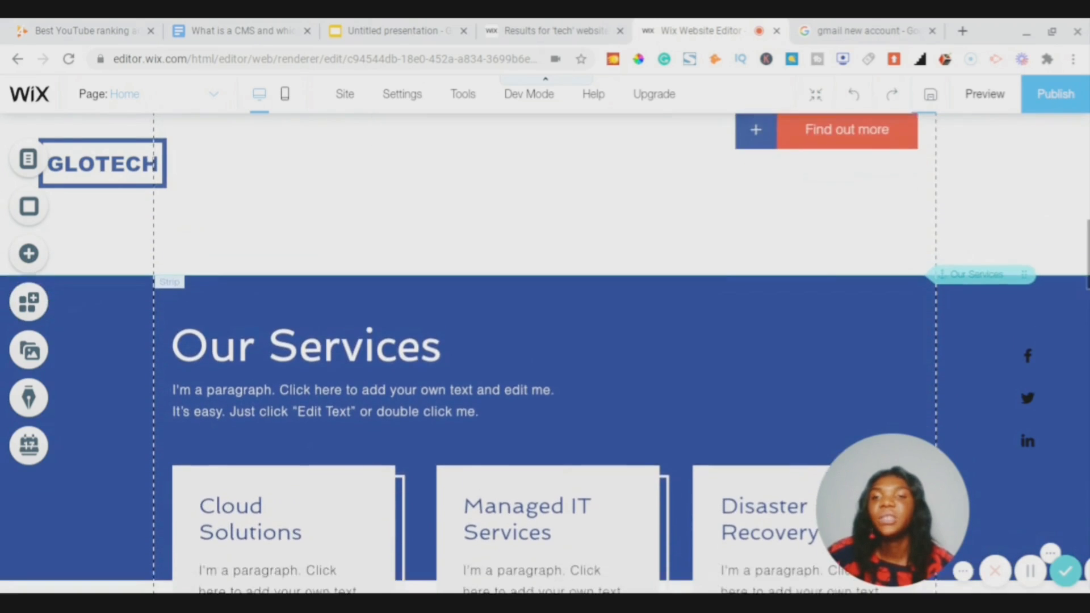
scroll(545, 352, "down", 1)
scroll(545, 352, "up", 5)
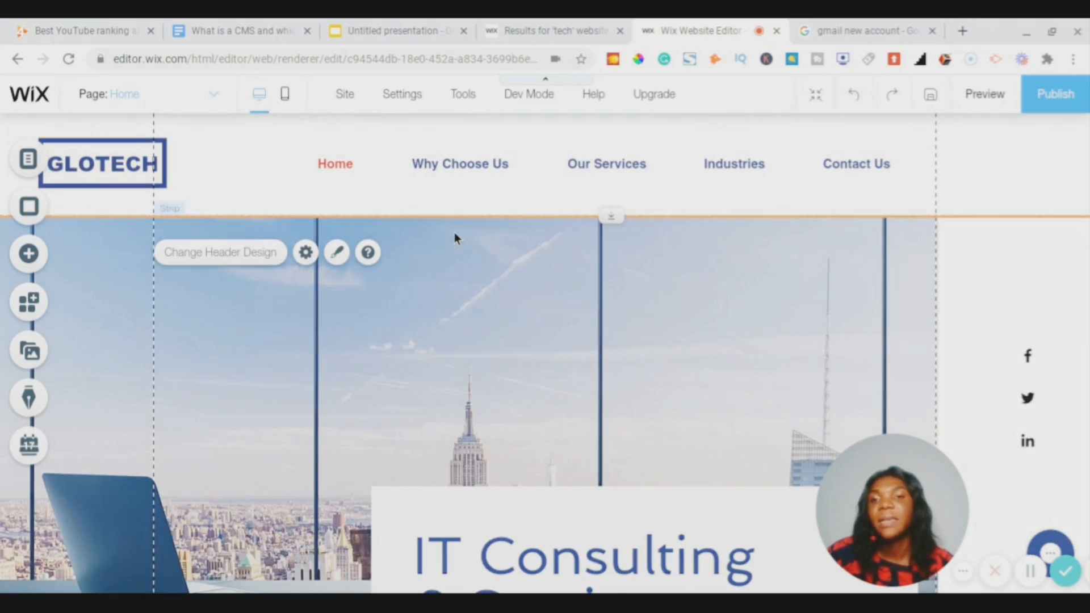
scroll(454, 232, "down", 5)
scroll(454, 233, "up", 5)
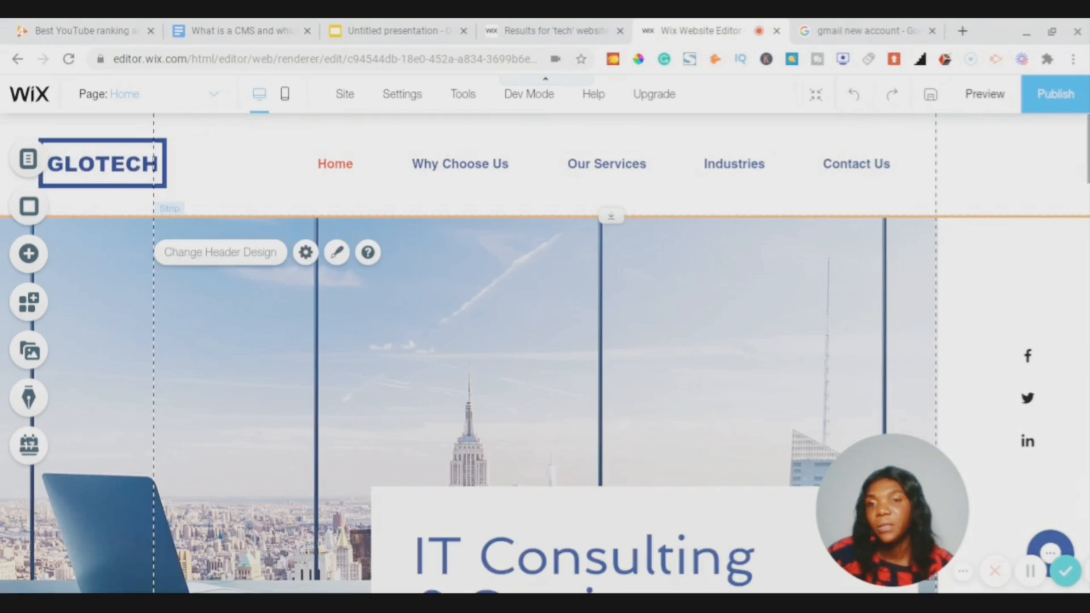
- Unpin the GLOTECH logo button in its Pin to Screen settings so it scrolls with the page
left_click(104, 161)
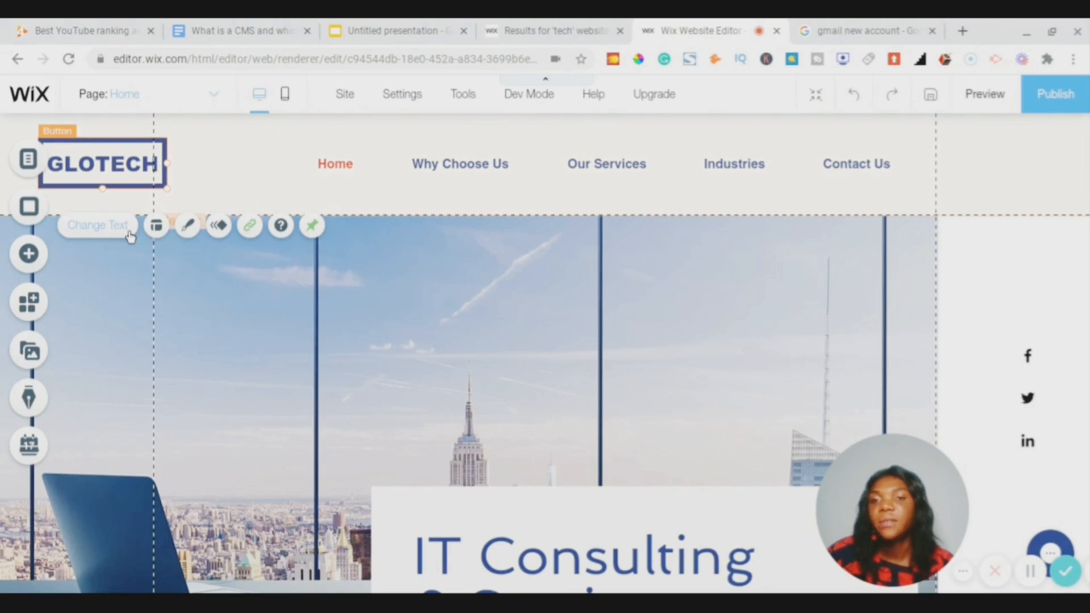
left_click(312, 226)
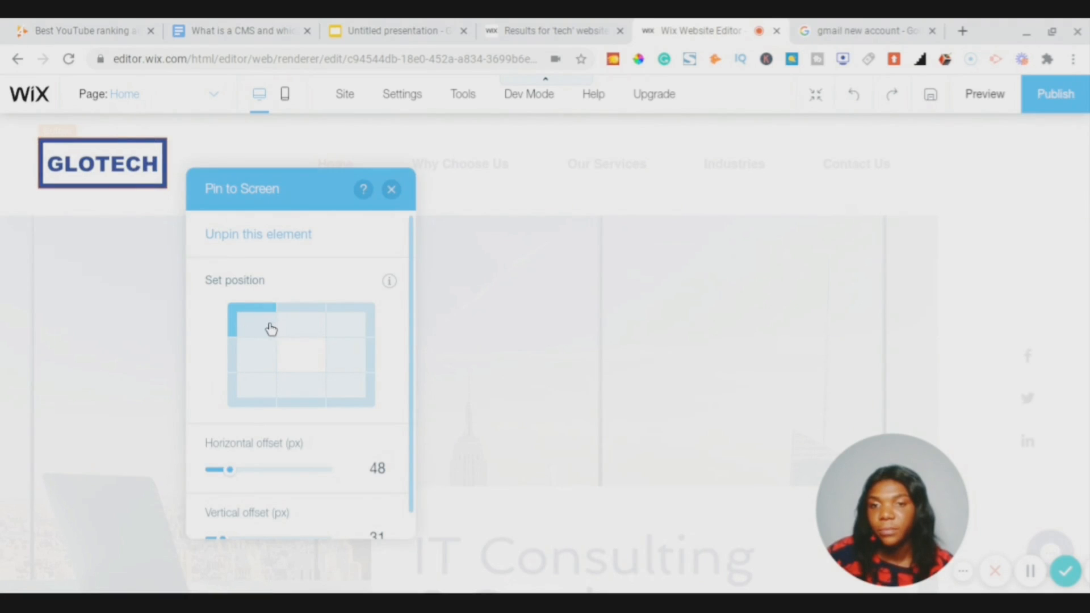
scroll(272, 329, "down", 1)
scroll(271, 329, "up", 1)
left_click(263, 235)
scroll(459, 197, "down", 5)
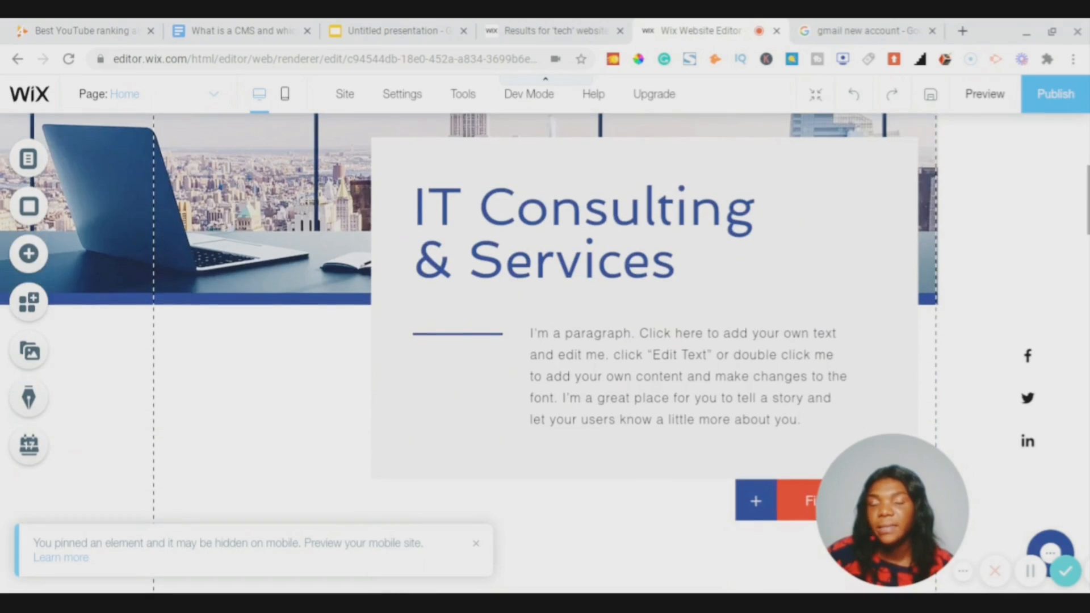
scroll(545, 352, "down", 8)
scroll(545, 352, "up", 13)
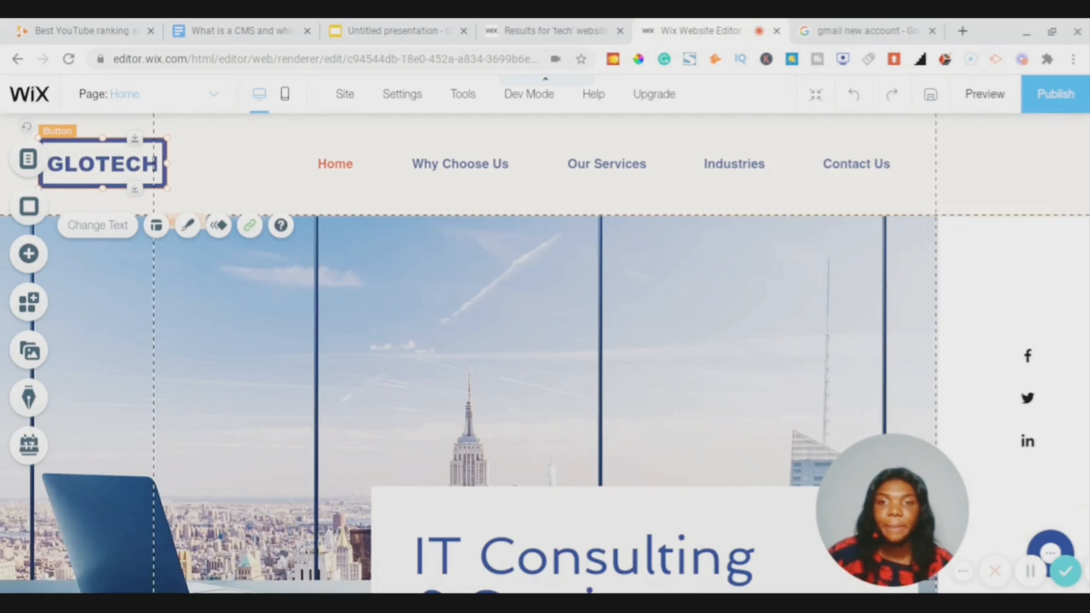
left_click(251, 158)
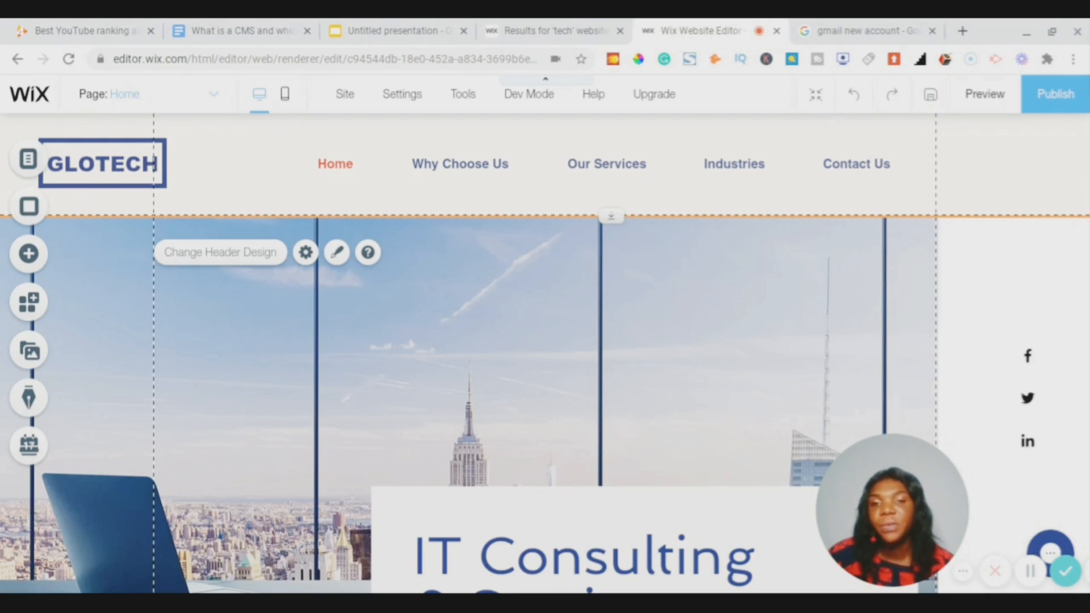
- Drag the GLOTECH logo from the header onto the first column of the hero image
left_click(94, 168)
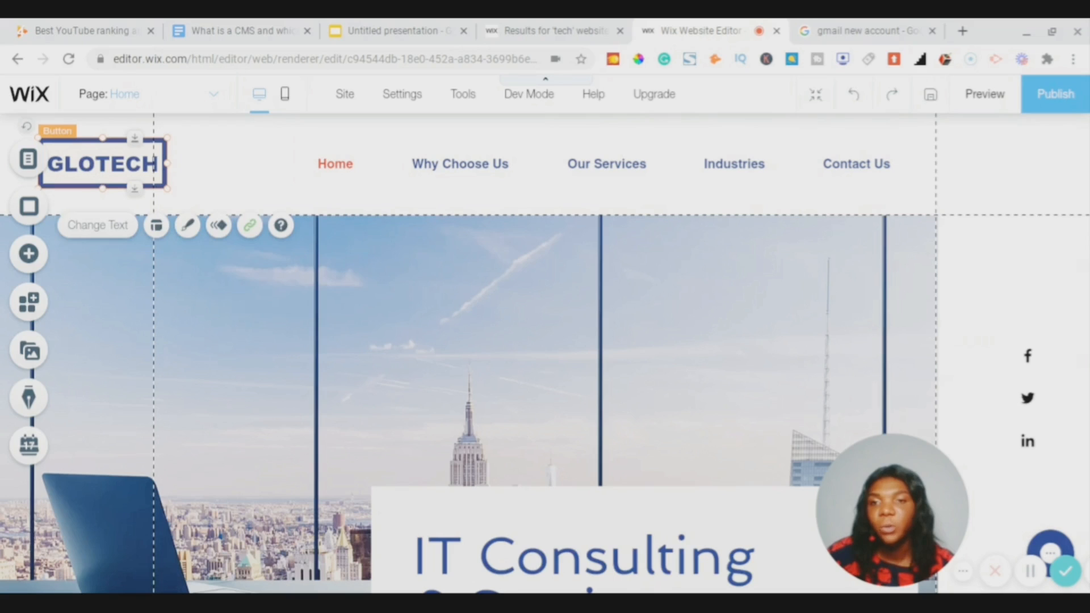
left_click_drag(86, 160, 399, 285)
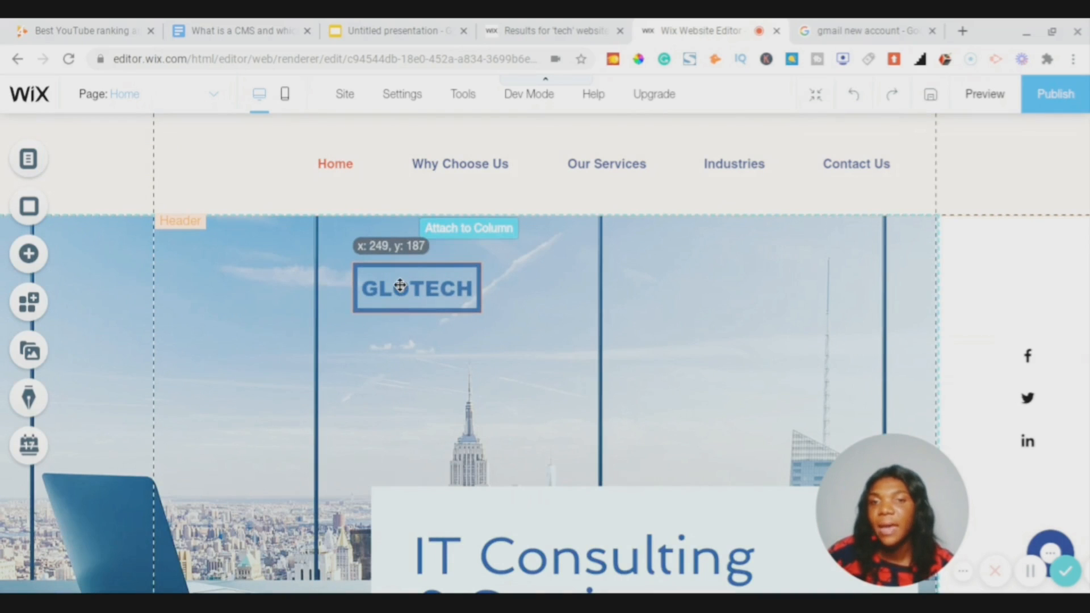
left_click_drag(400, 286, 400, 286)
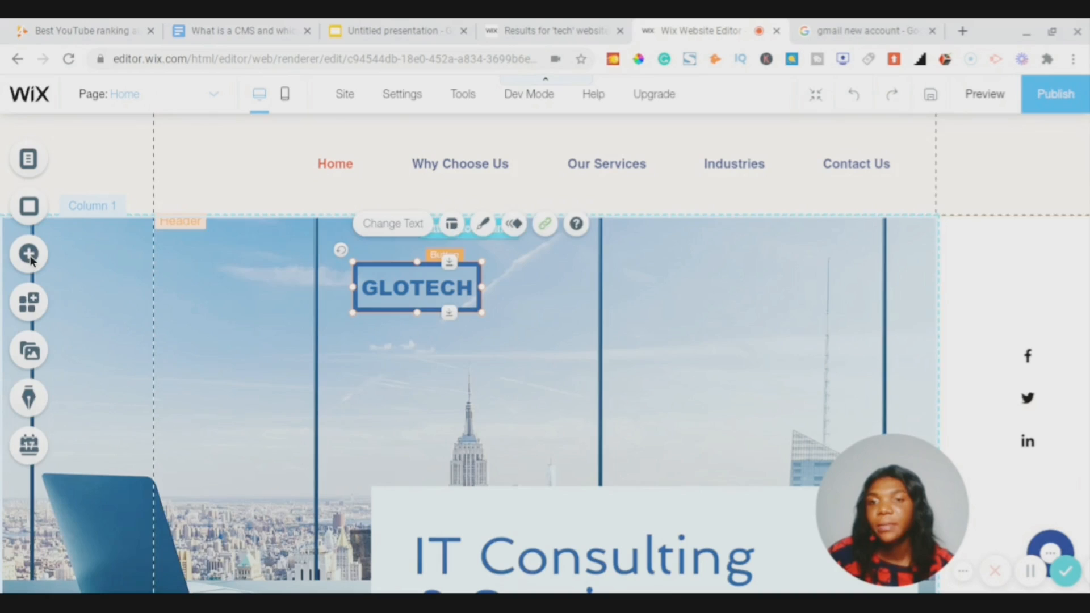
left_click(29, 253)
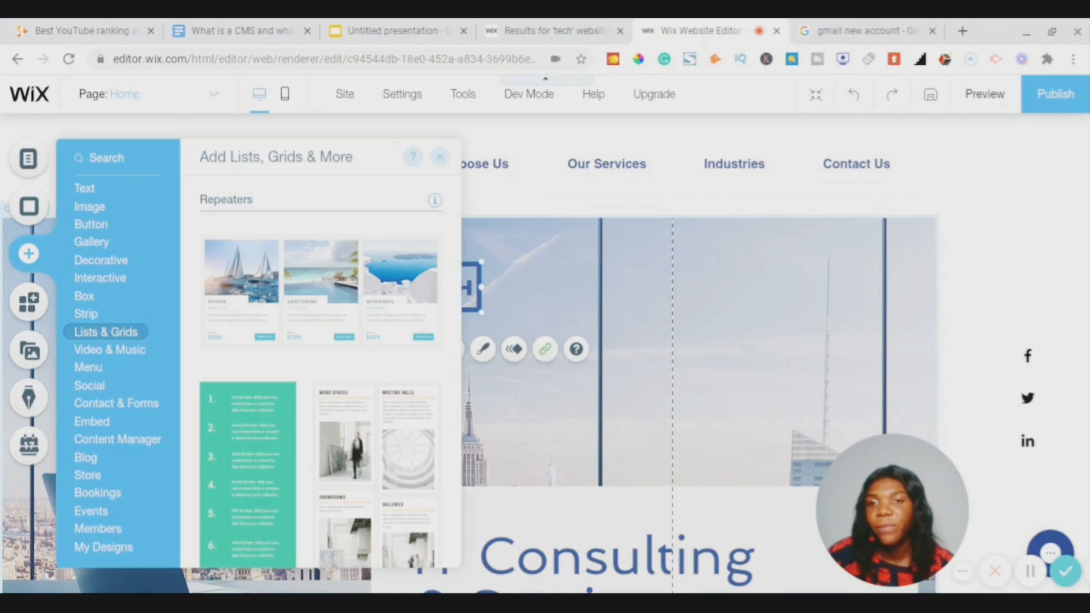
- Open the Choose Images media manager on Site Files from Add Image's My Image Uploads
left_click(89, 207)
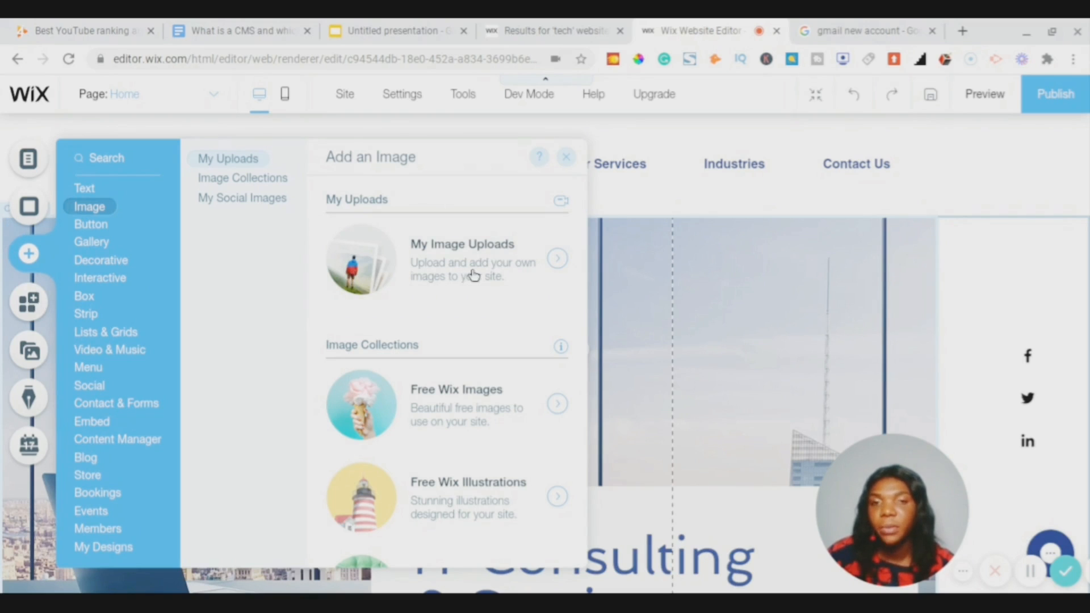
left_click(559, 260)
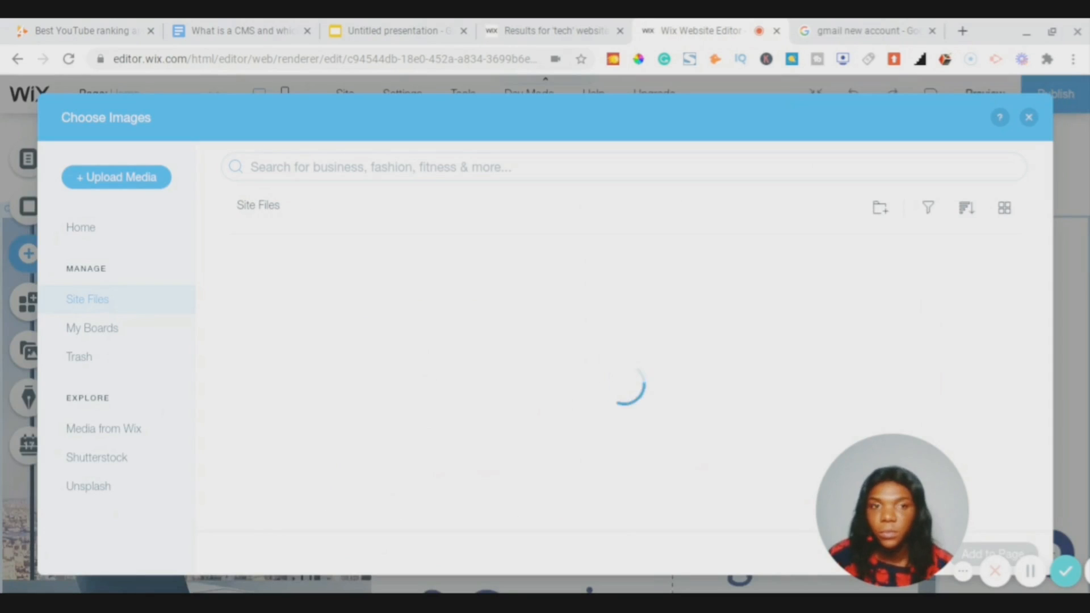
left_click(146, 181)
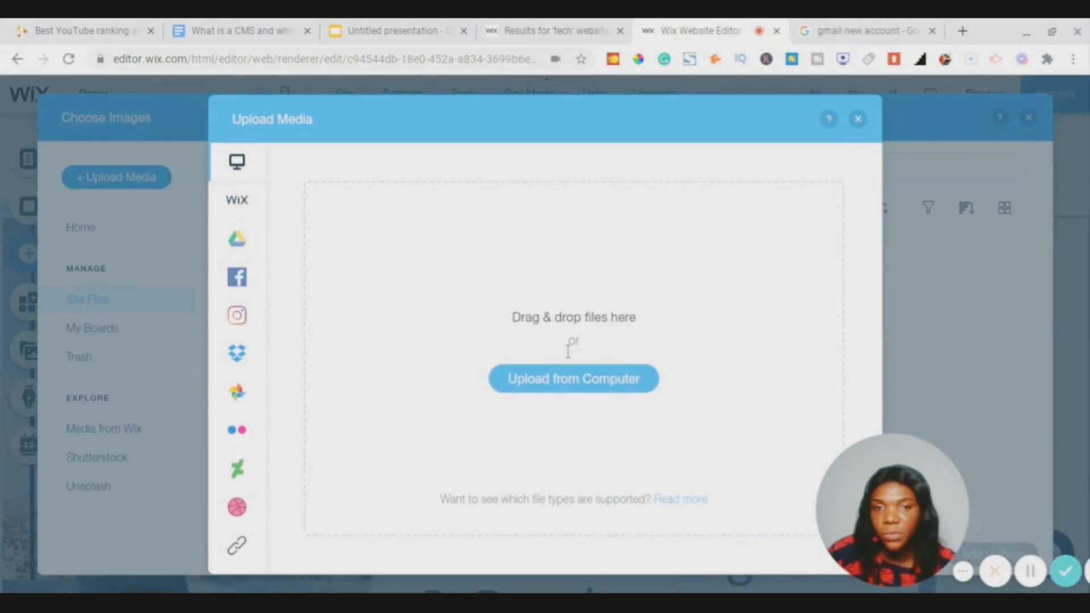
- Upload kindpng_1065562.png from the computer into the site's Site Files
left_click(574, 379)
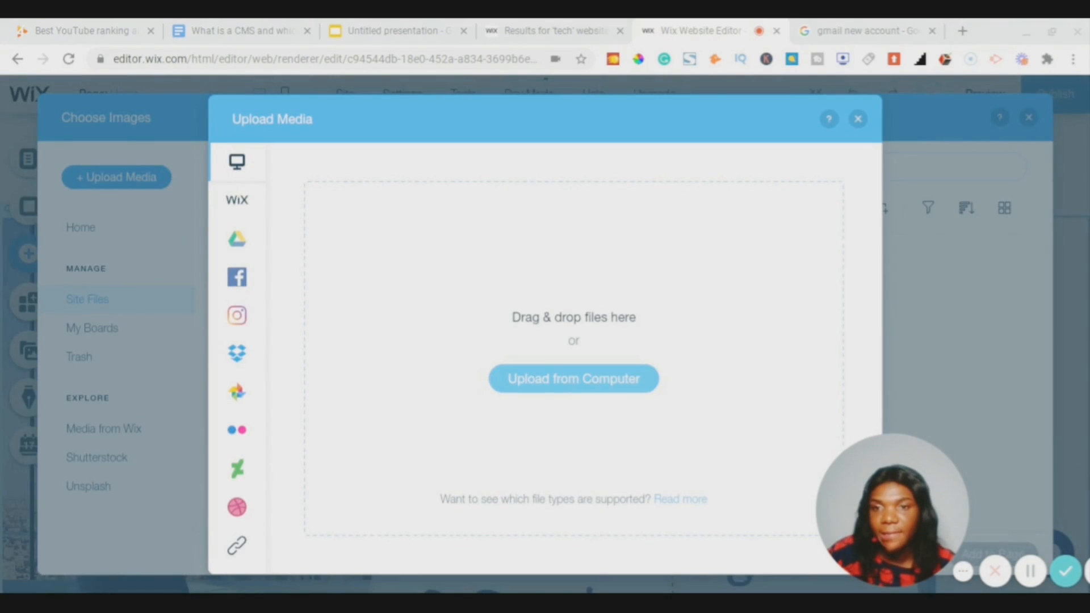
key("Return")
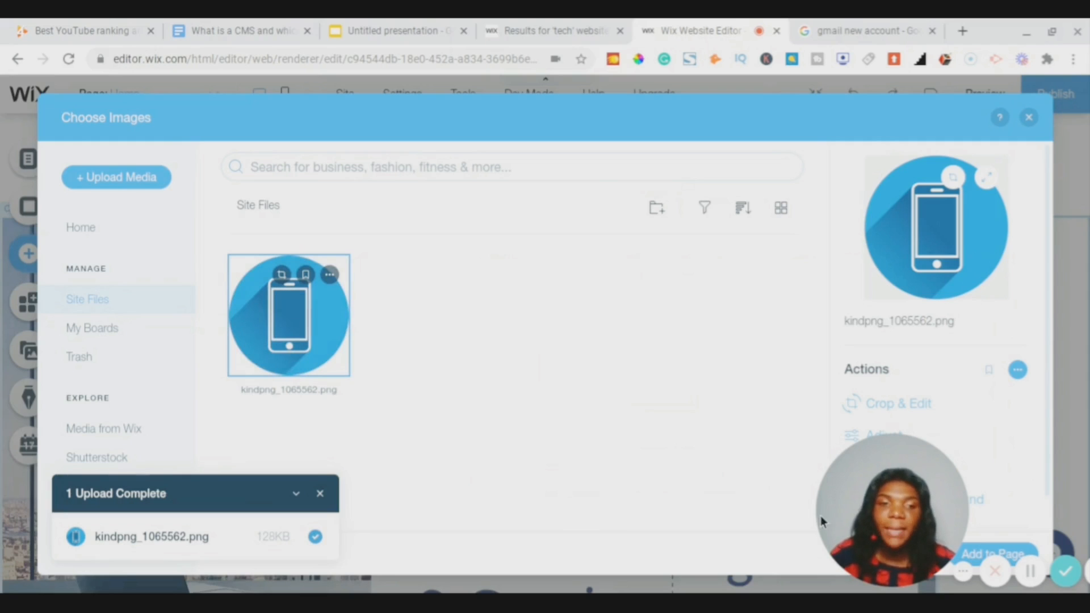
mouse_move(910, 512)
left_click_drag(910, 512, 618, 458)
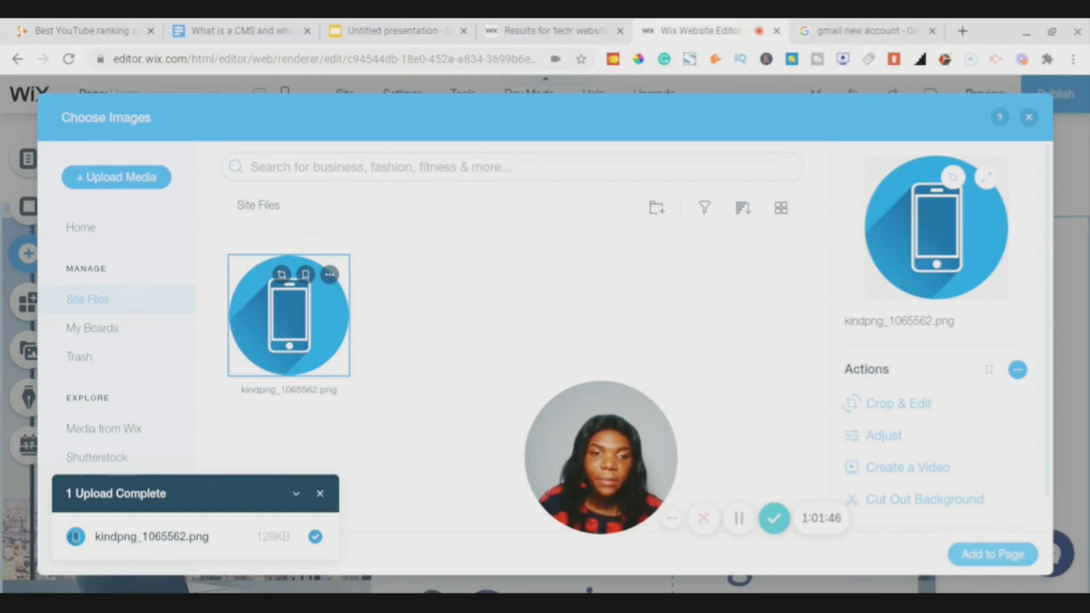
- Place kindpng_1065562.png on the page, shrink it to a small icon, and set it in the header's top-left
left_click(992, 554)
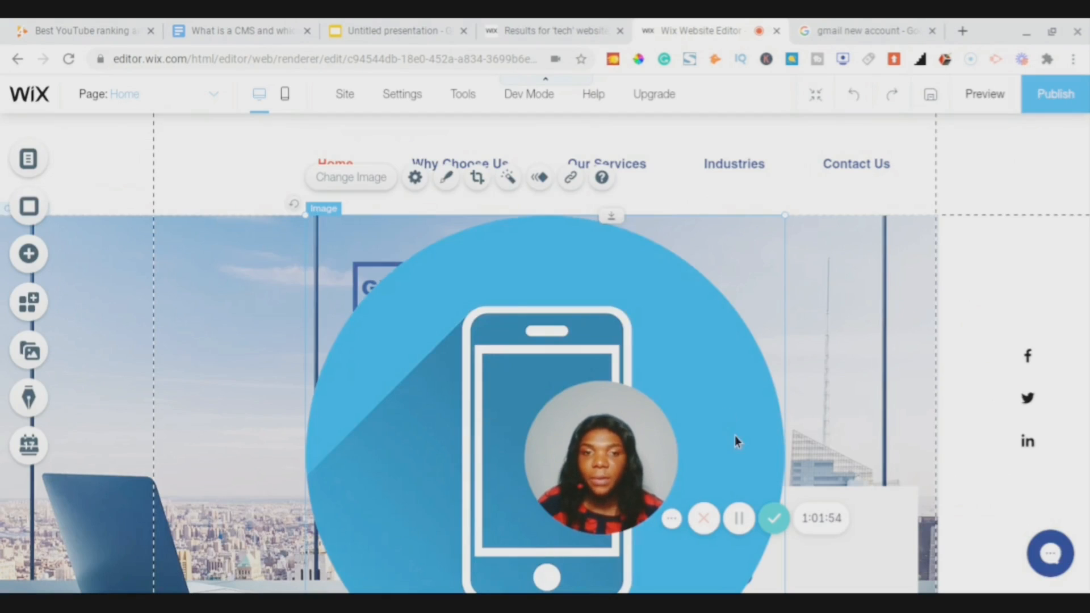
left_click_drag(625, 476, 897, 529)
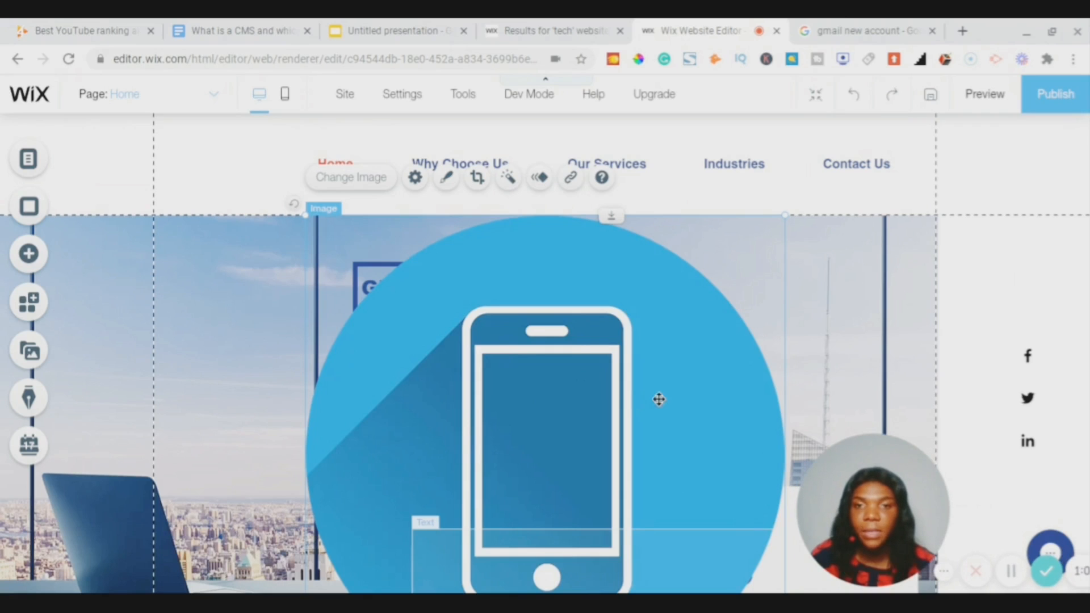
left_click_drag(452, 279, 440, 232)
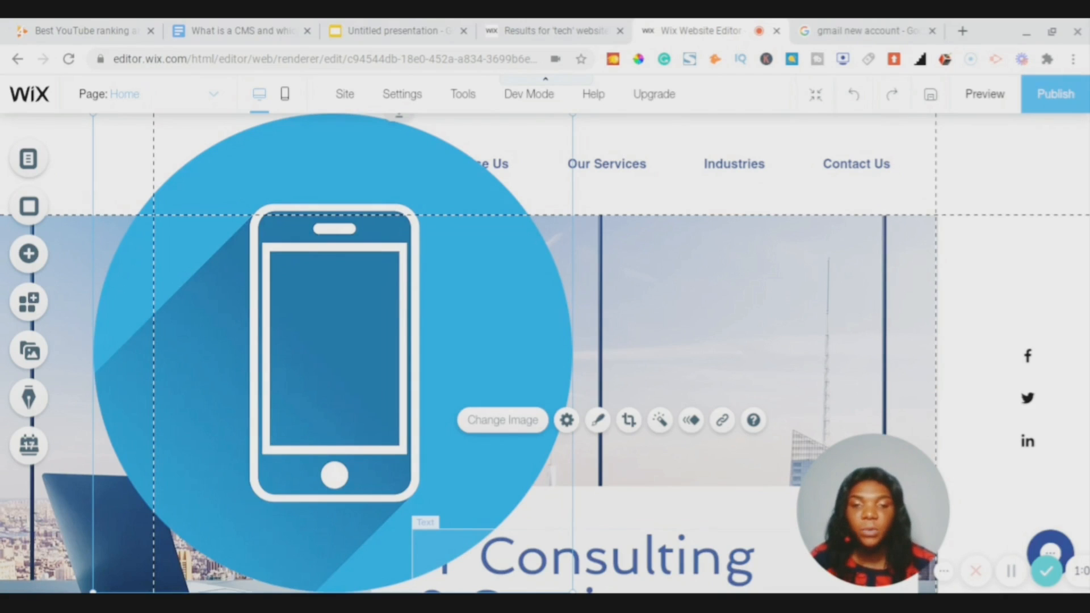
left_click_drag(335, 386, 155, 210)
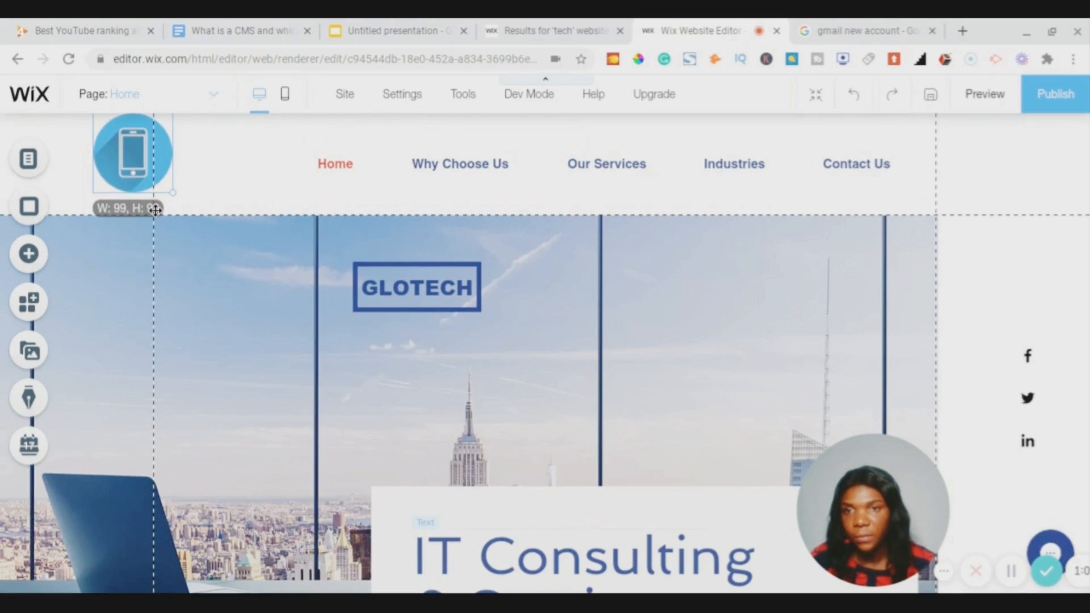
left_click_drag(133, 156, 108, 167)
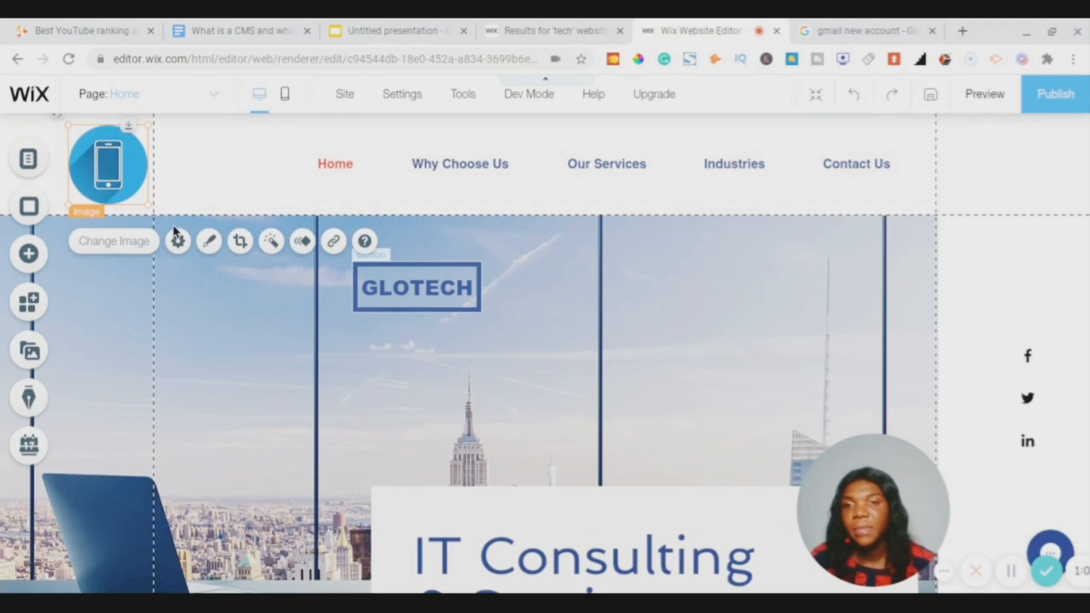
- Select the round phone icon in the header and bring up its context menu
left_click(648, 239)
scroll(647, 241, "down", 6)
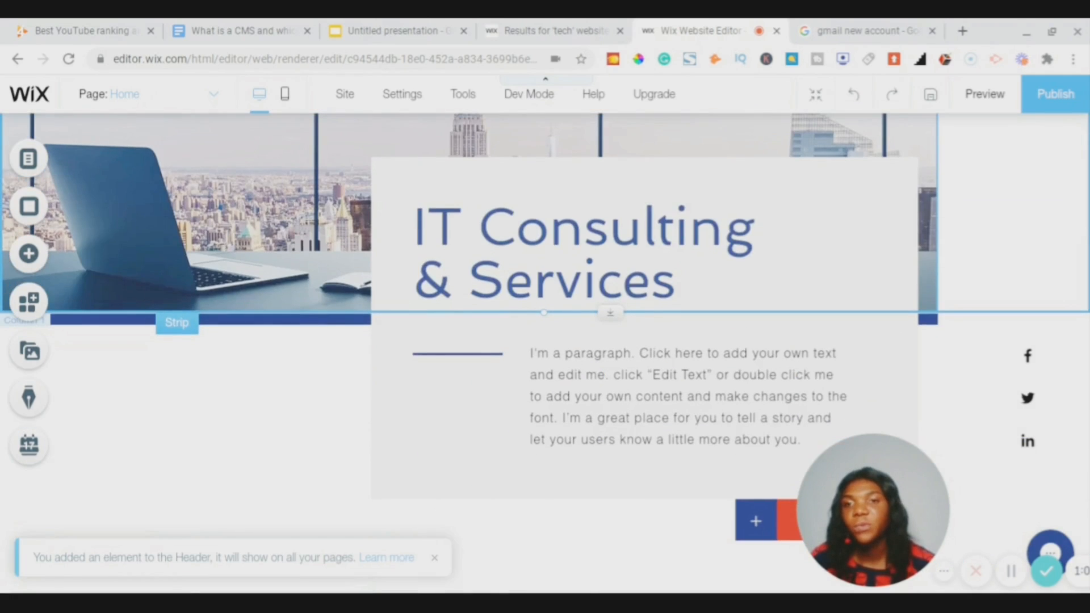
scroll(545, 353, "up", 5)
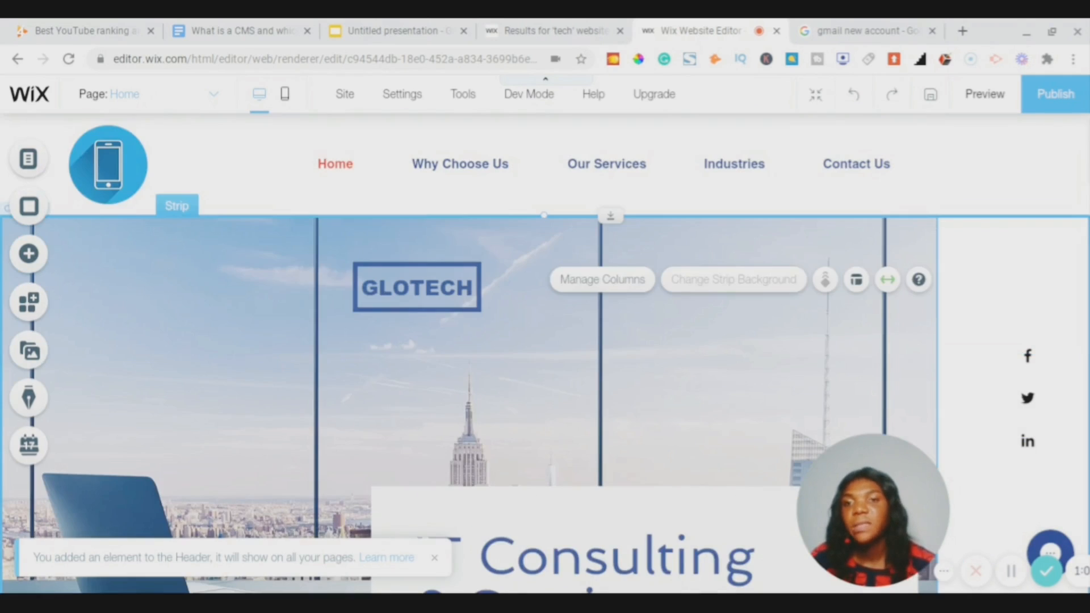
left_click(96, 172)
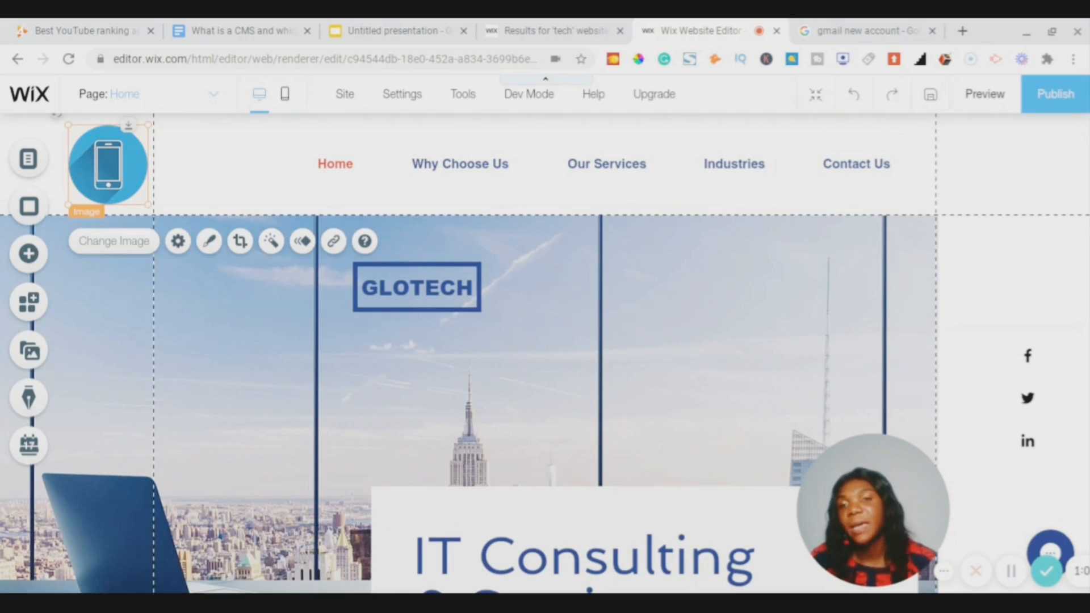
scroll(674, 317, "down", 2)
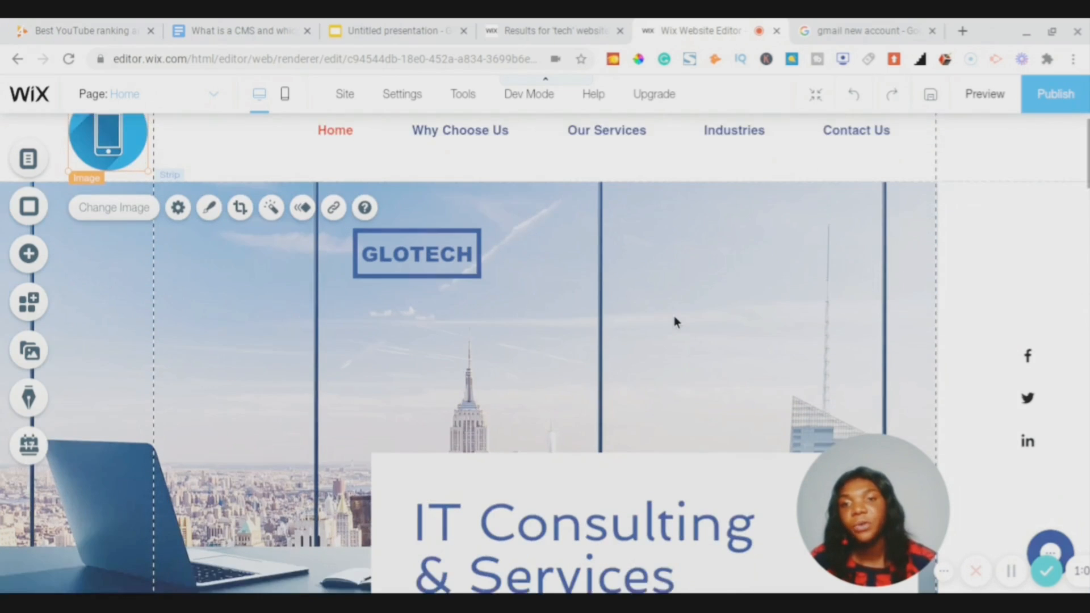
scroll(674, 319, "down", 5)
scroll(674, 319, "up", 6)
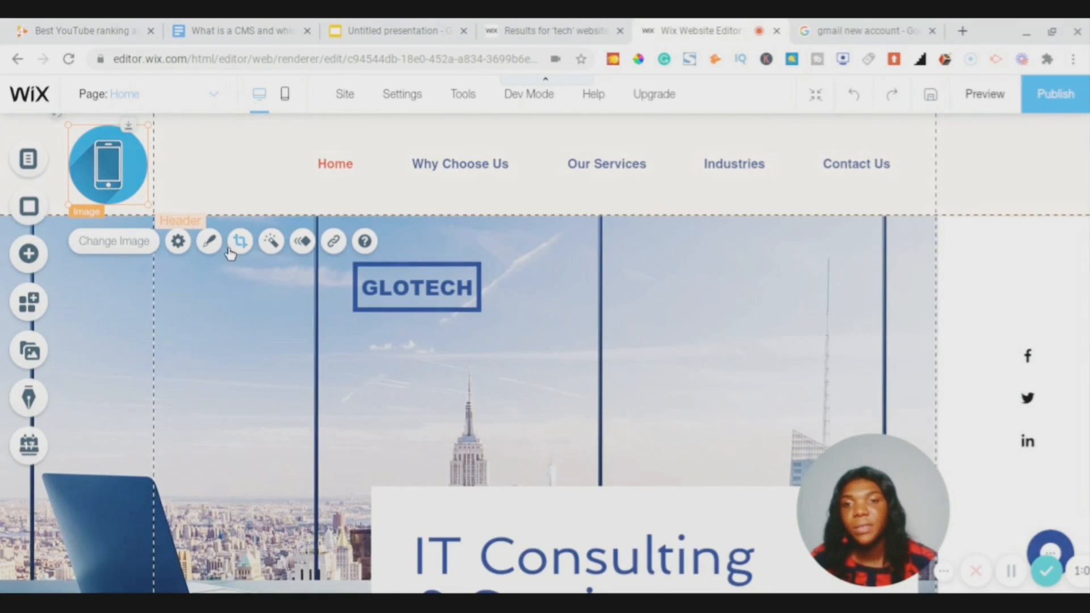
right_click(110, 171)
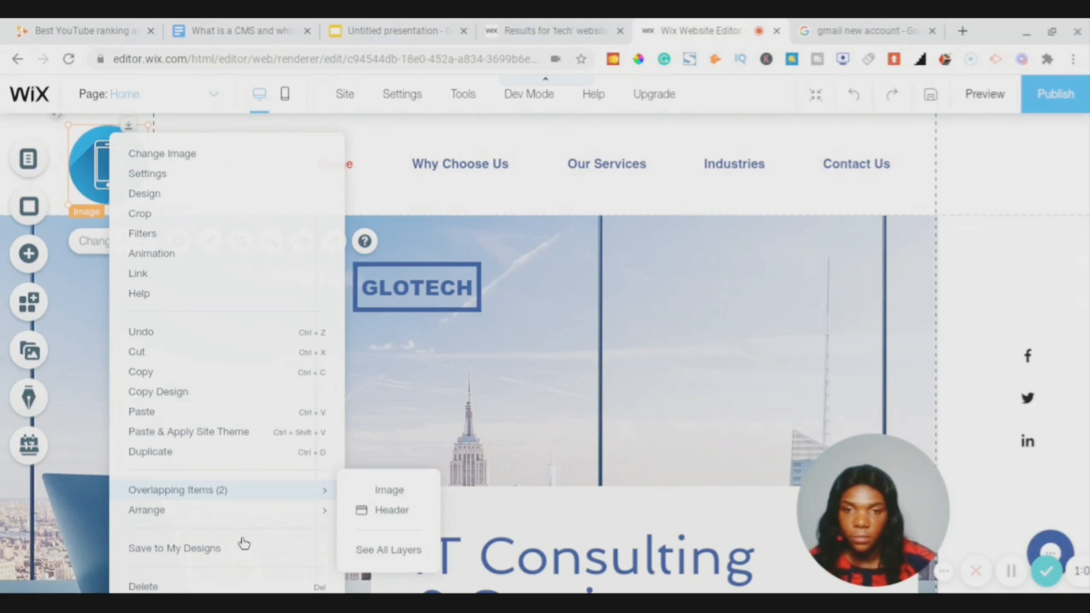
- Delete the phone icon and move GLOTECH from the hero back into the header's top-left corner
key("Delete")
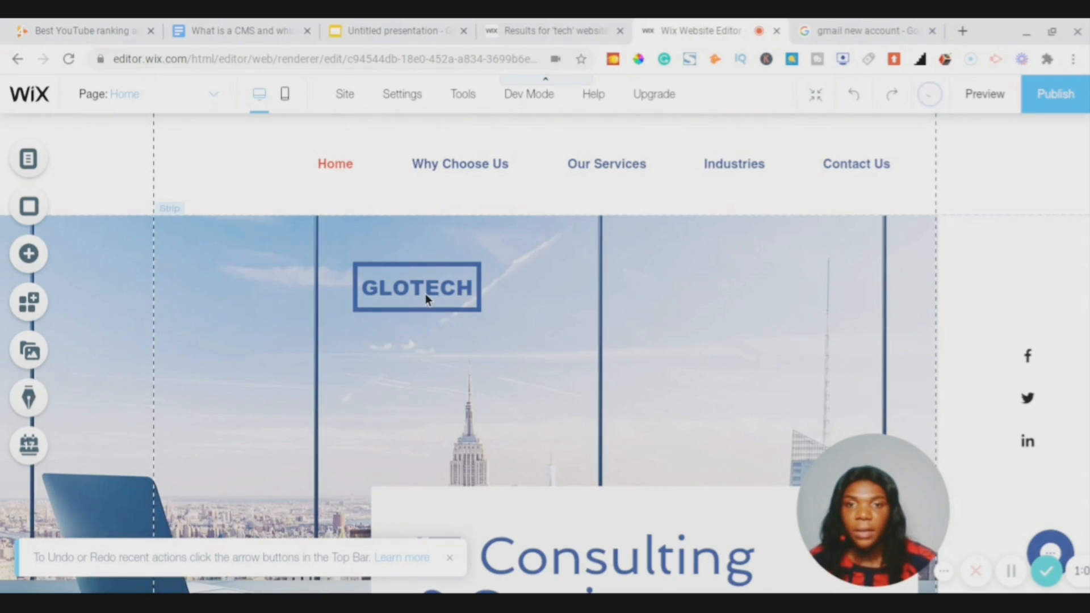
left_click(420, 279)
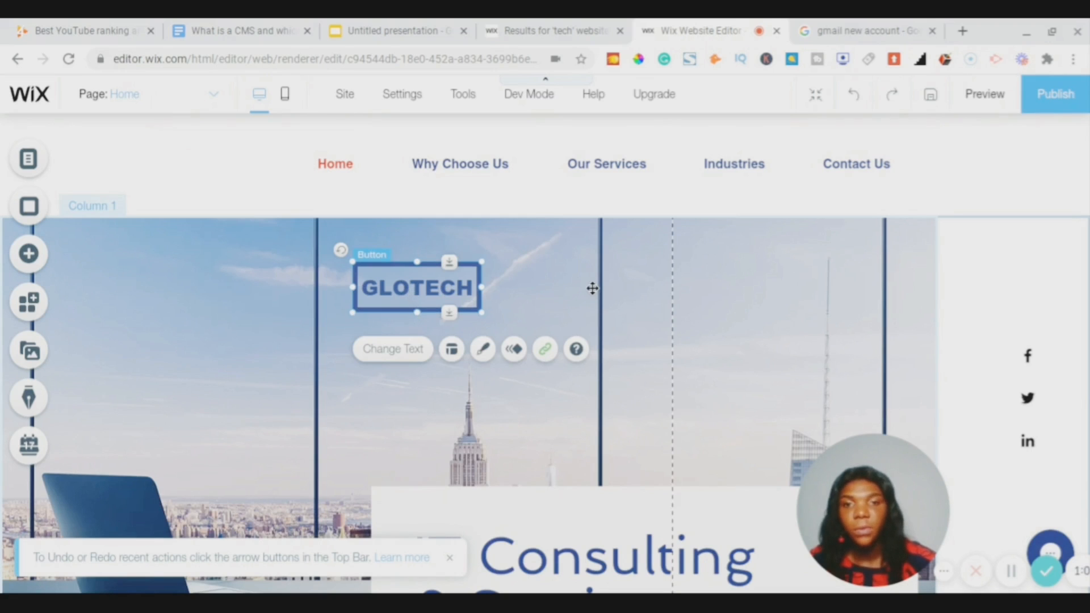
left_click_drag(434, 300, 84, 164)
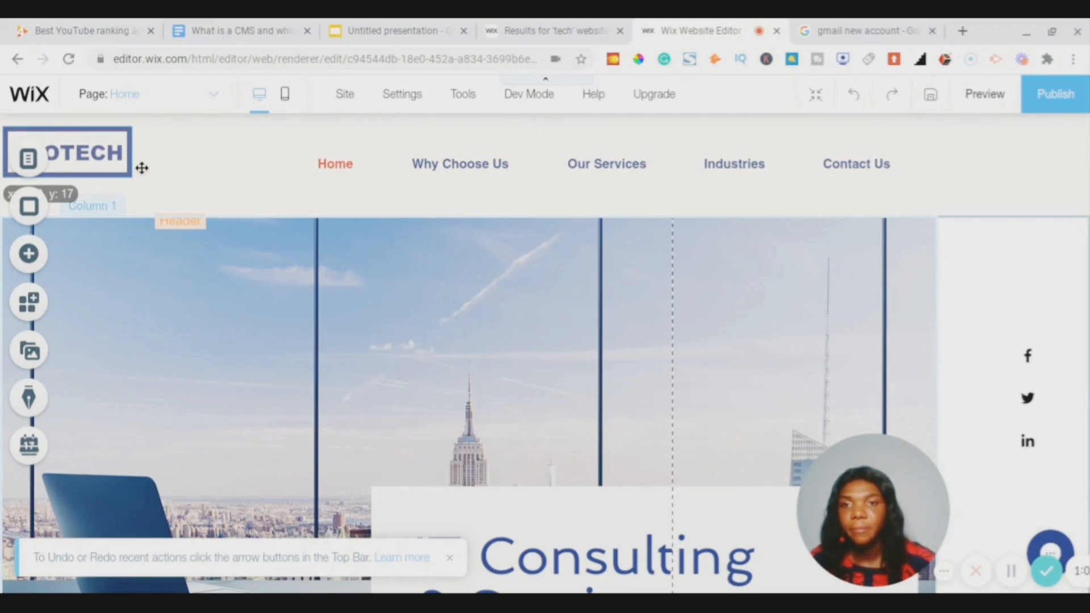
left_click_drag(139, 167, 149, 164)
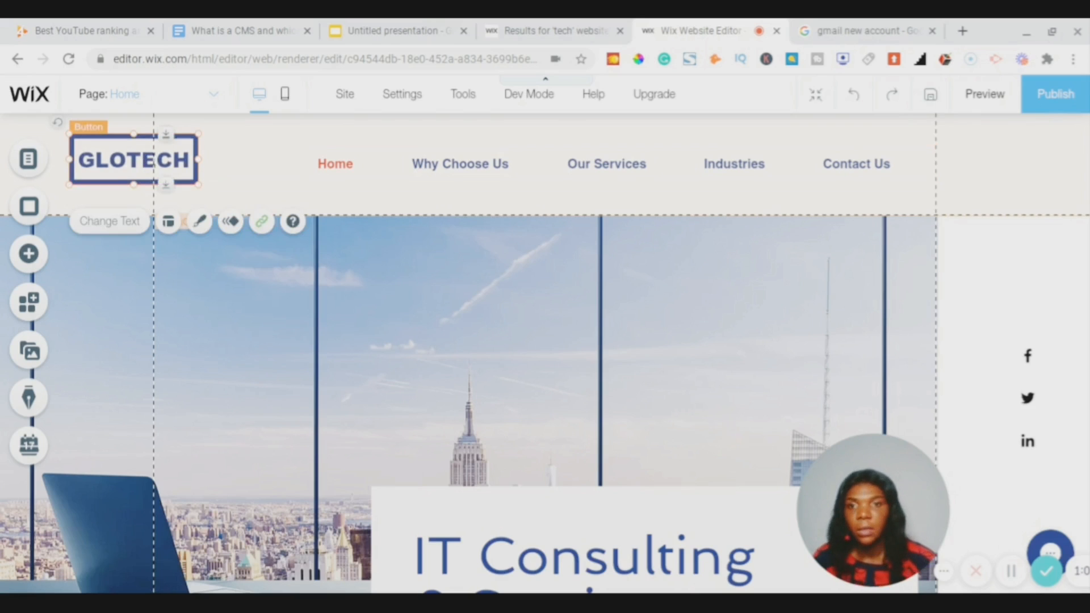
left_click(481, 180)
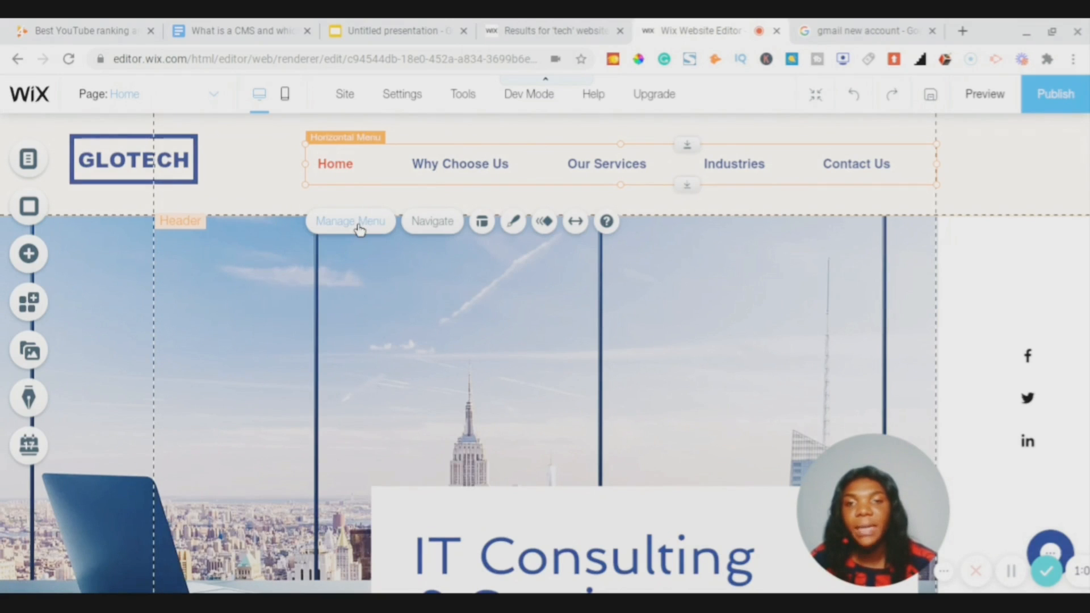
- Apply a boxed Themed Horizontal Menus design to the header menu, with Home filled as current page
right_click(411, 160)
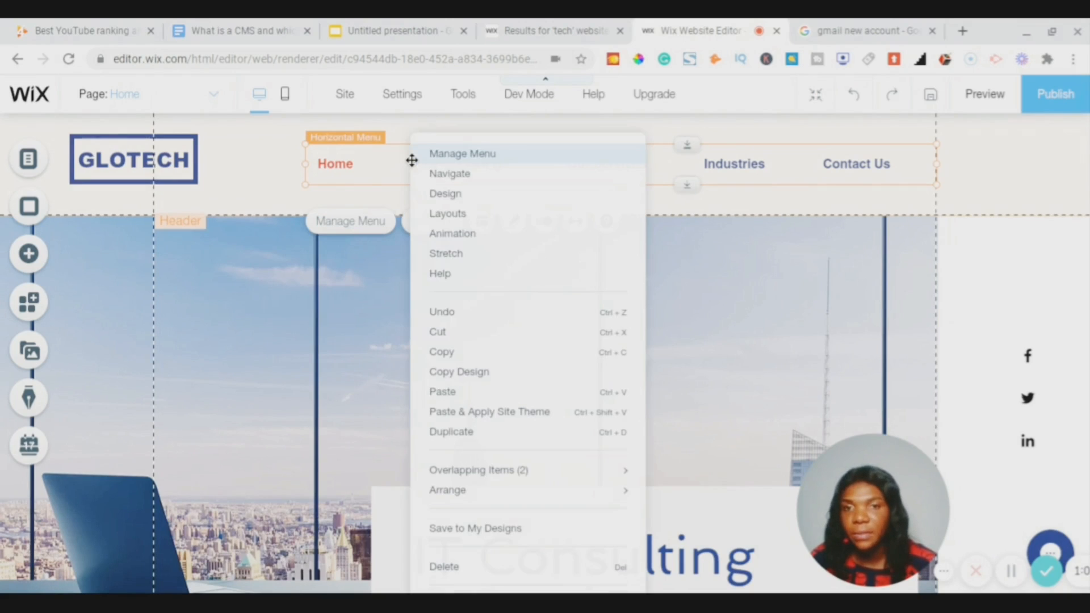
left_click(445, 193)
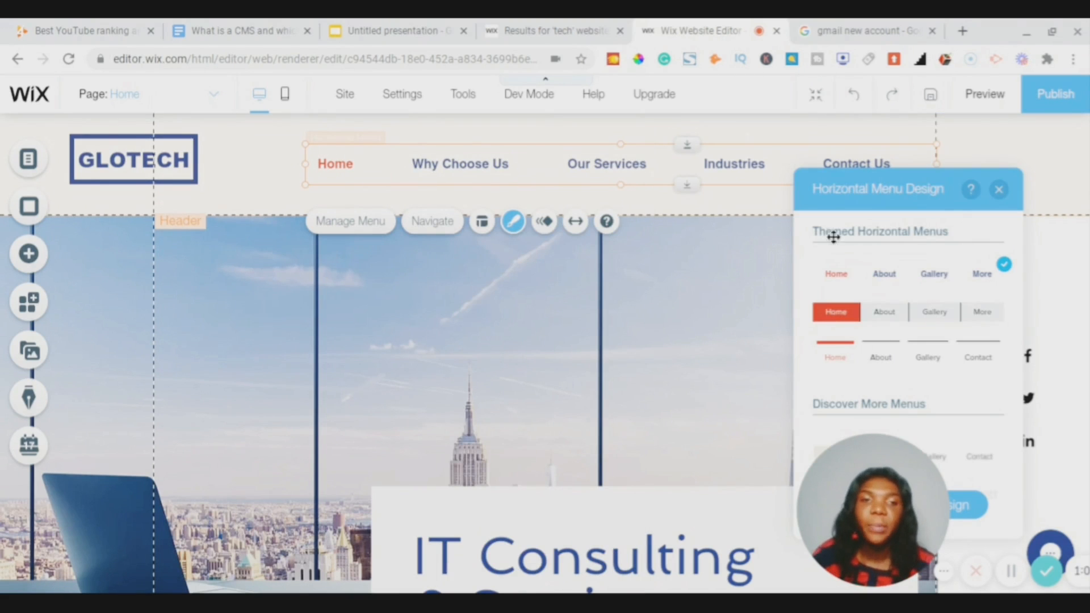
scroll(885, 299, "down", 3)
scroll(887, 299, "down", 10)
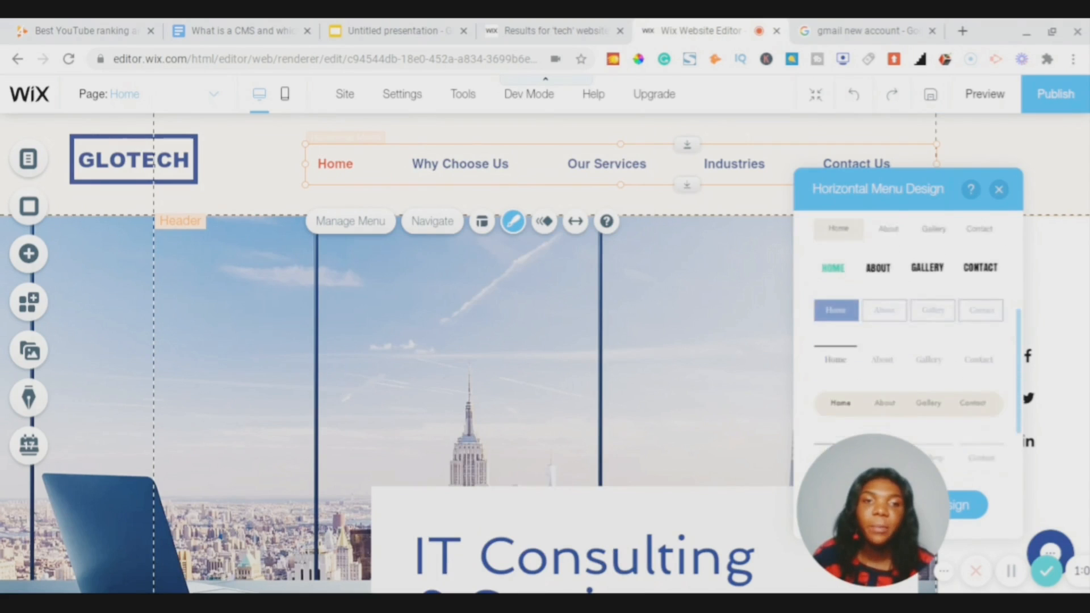
scroll(909, 340, "down", 1)
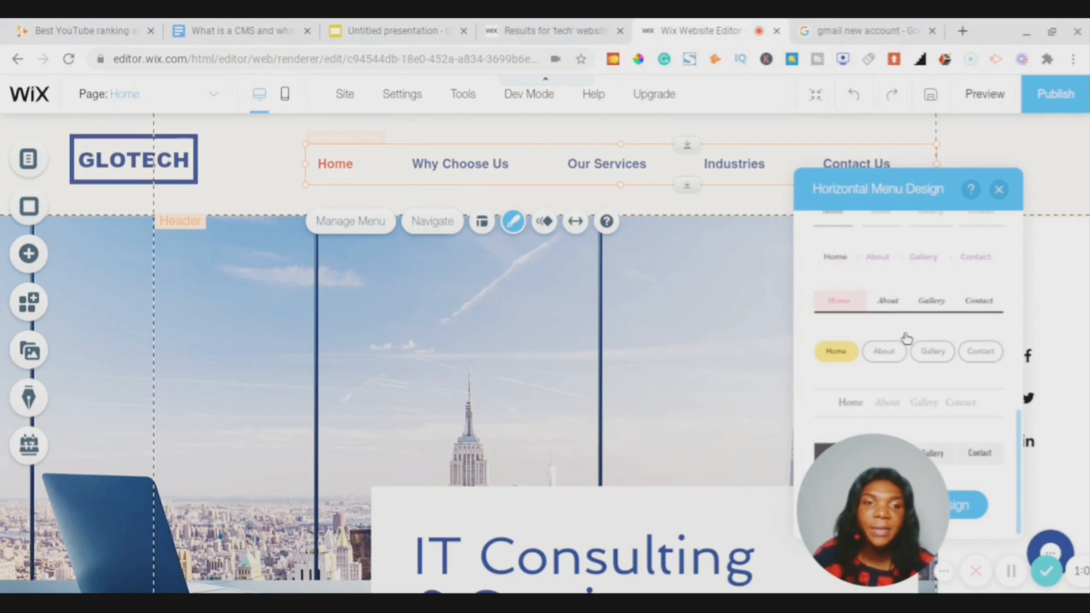
scroll(907, 338, "up", 10)
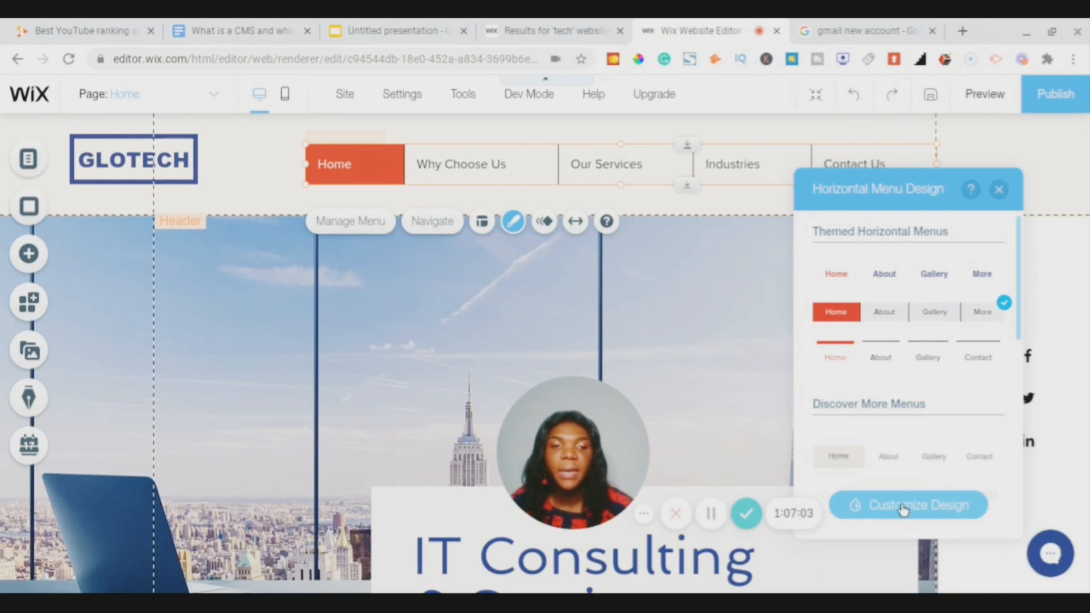
- Set the menu items' background fill to light grey #F2F2F2
left_click(902, 508)
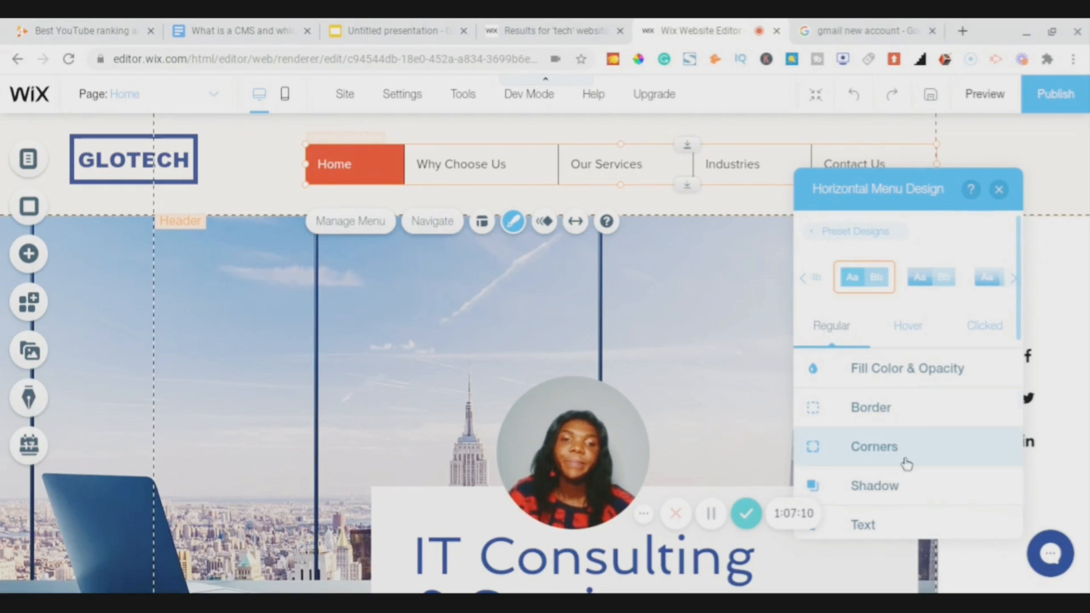
left_click(902, 378)
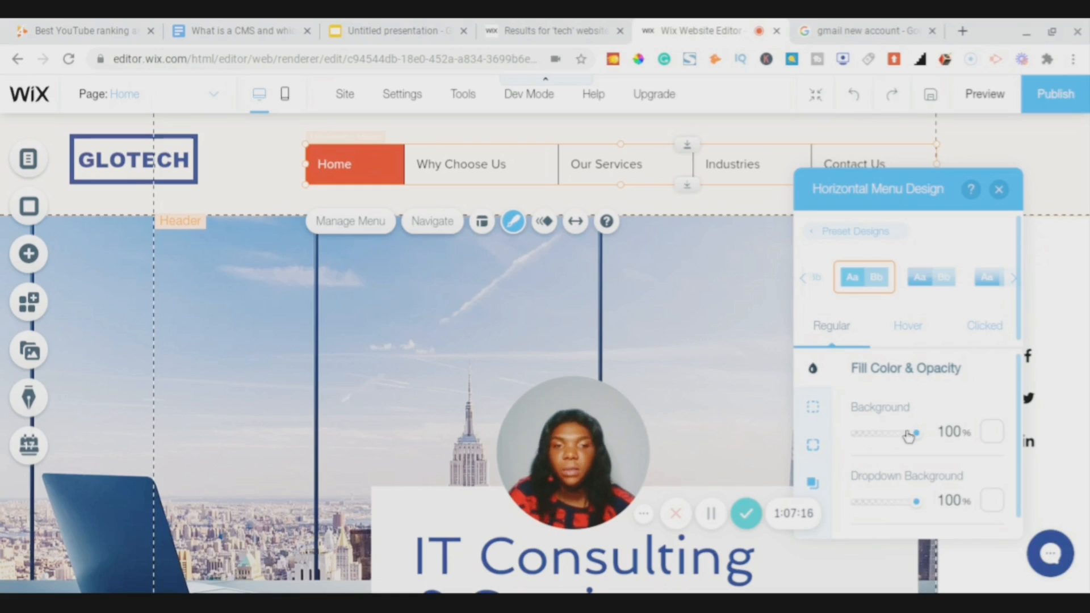
scroll(908, 437, "down", 1)
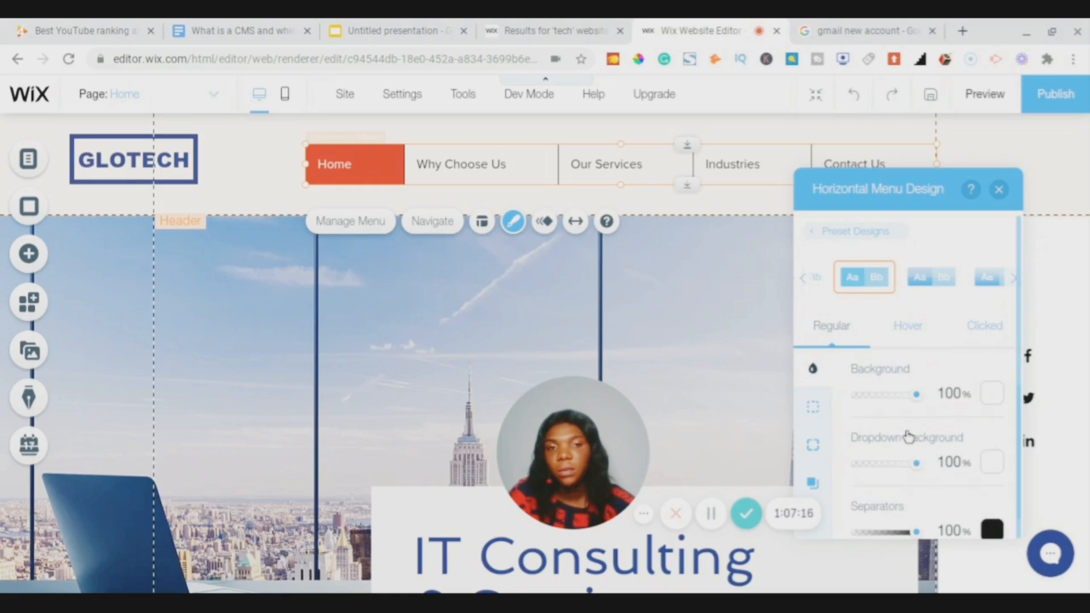
left_click(991, 393)
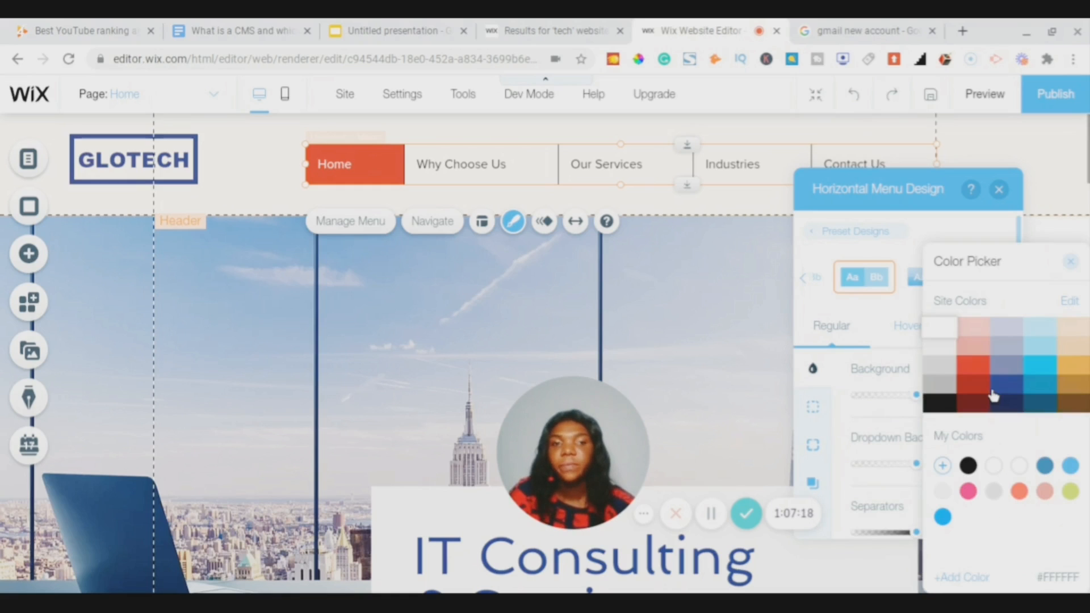
left_click(940, 346)
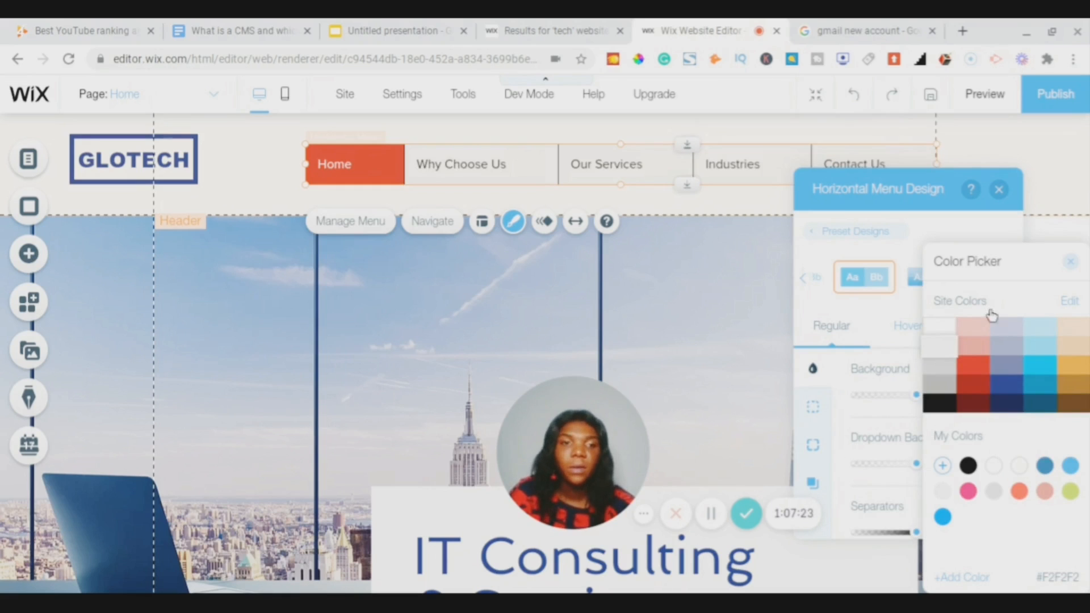
left_click(1004, 365)
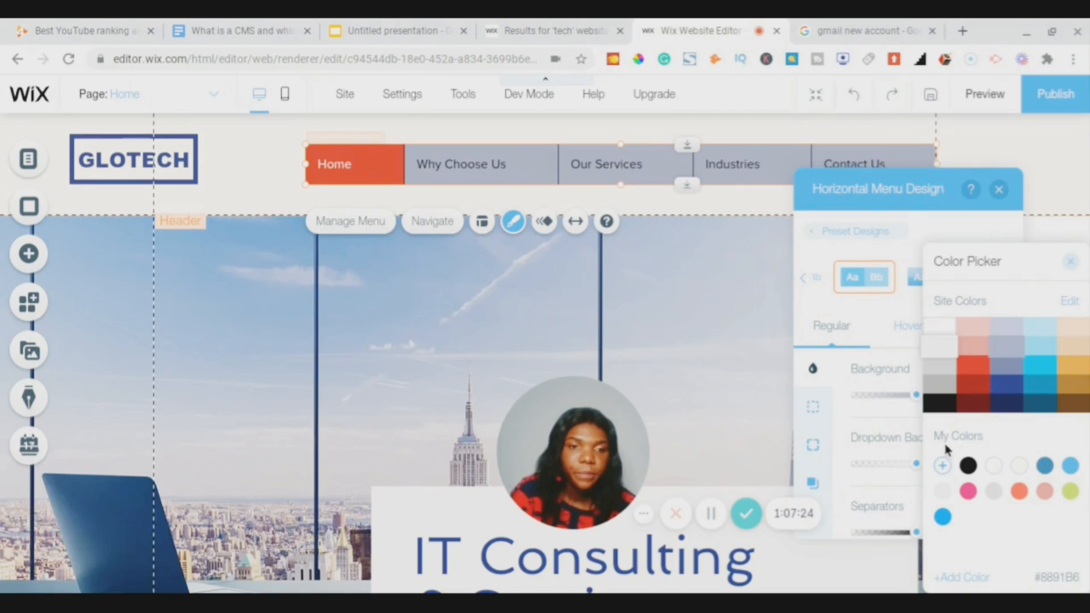
left_click(940, 326)
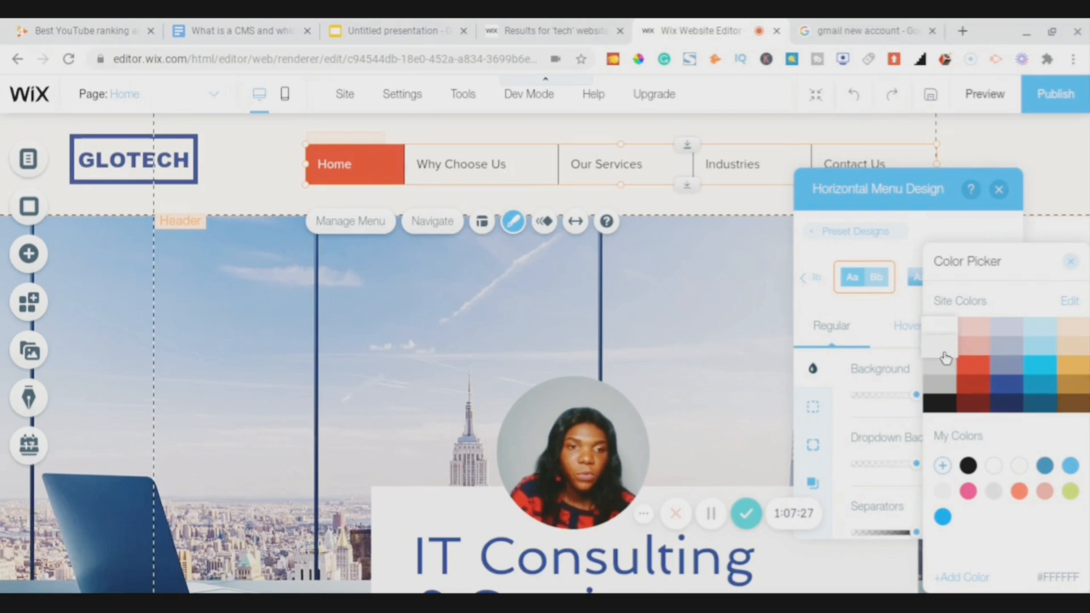
left_click(1072, 262)
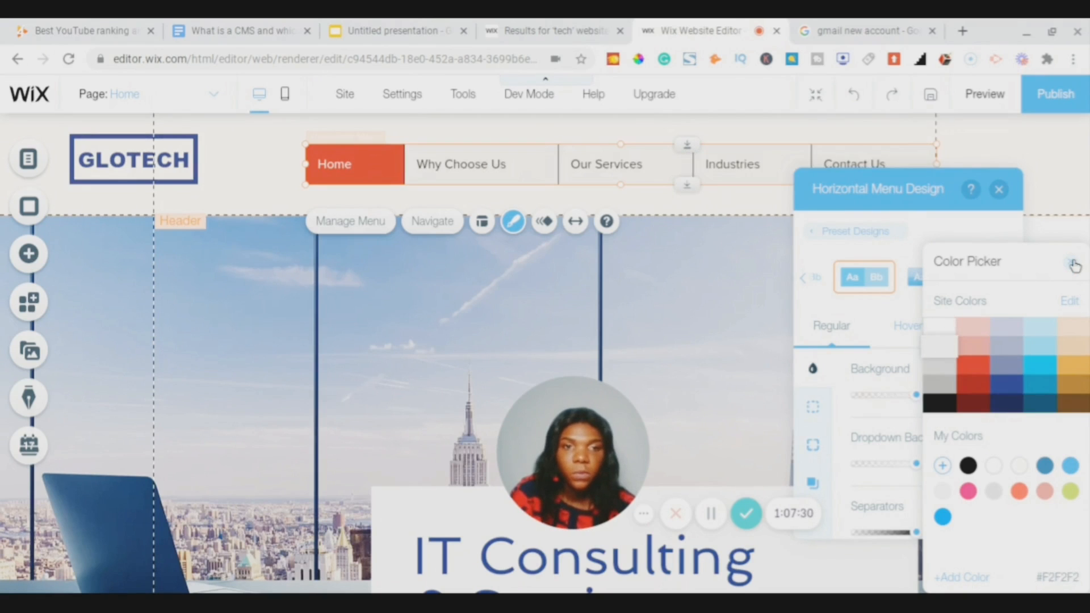
left_click(1073, 263)
- Make the dropdown background light grey #F2F2F2 too and close the menu design panel
scroll(938, 414, "down", 1)
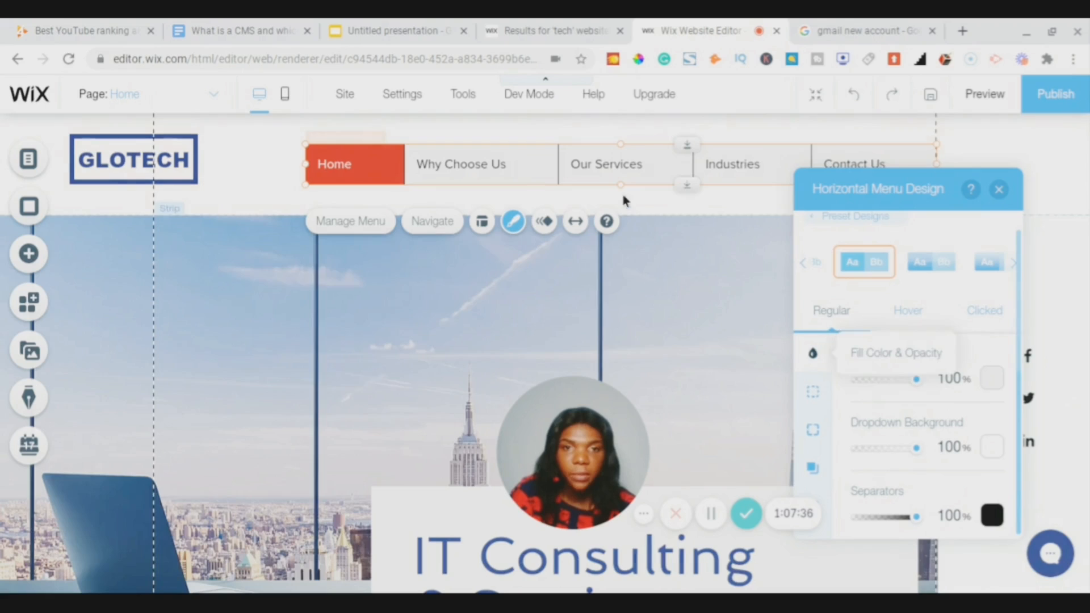
left_click(997, 455)
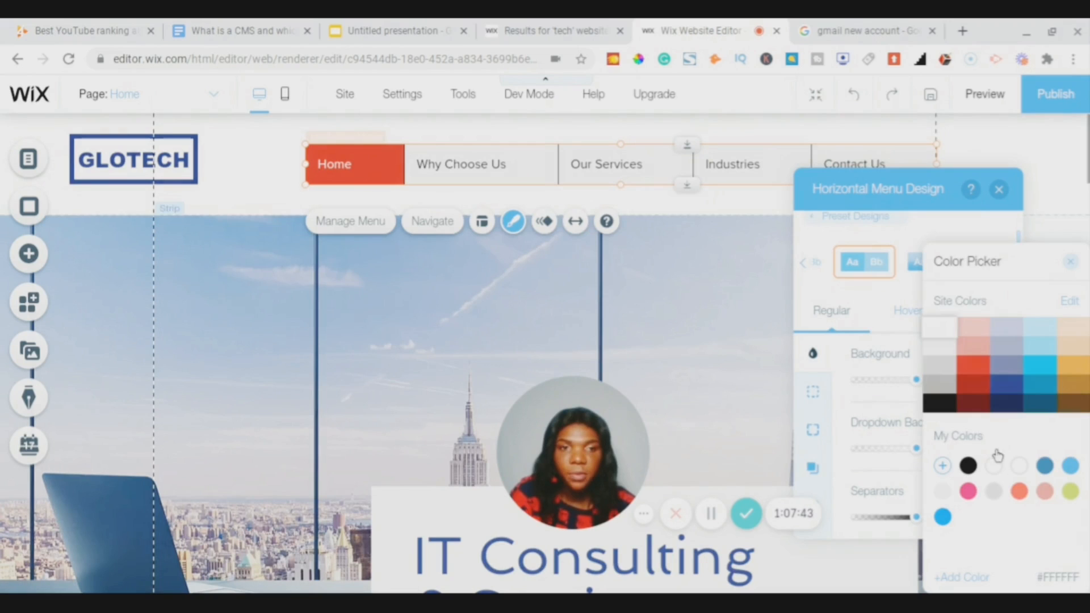
left_click(936, 353)
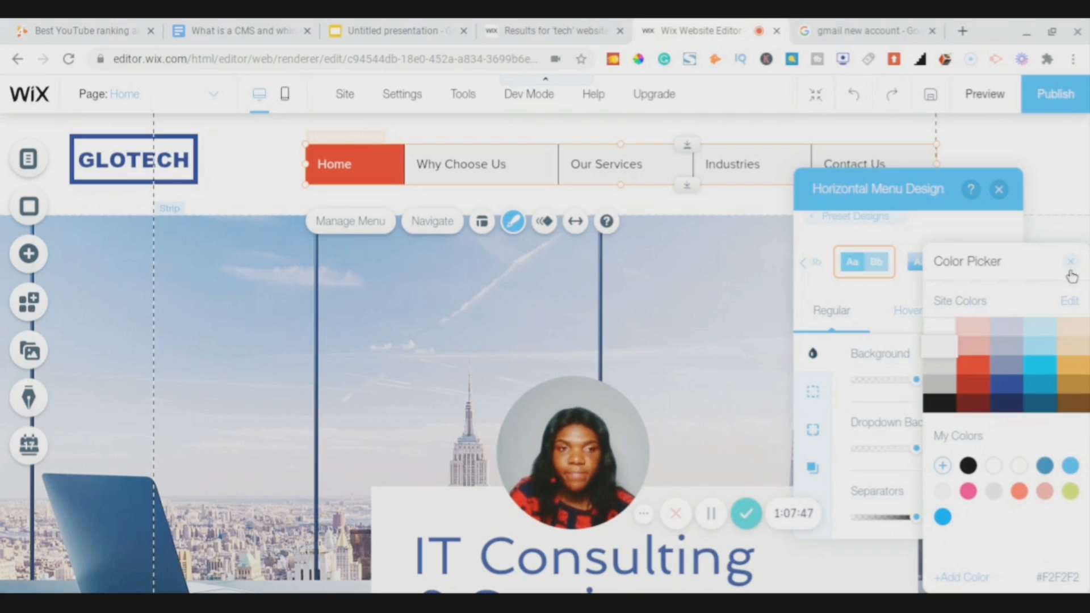
left_click(1070, 264)
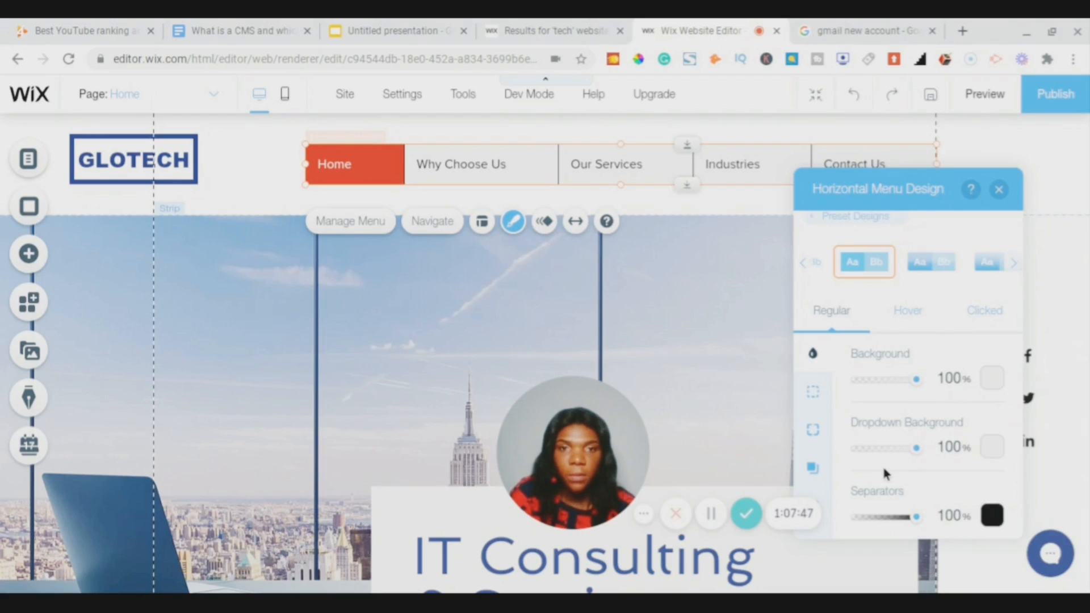
left_click(989, 548)
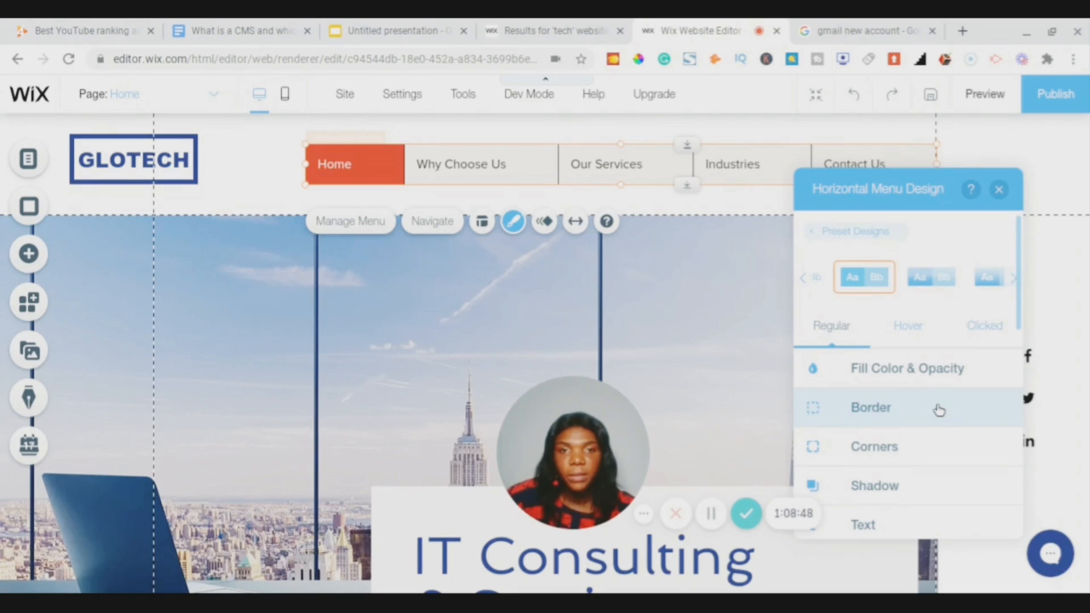
- Give the menu a 2 px solid black (#000000) border
left_click(937, 408)
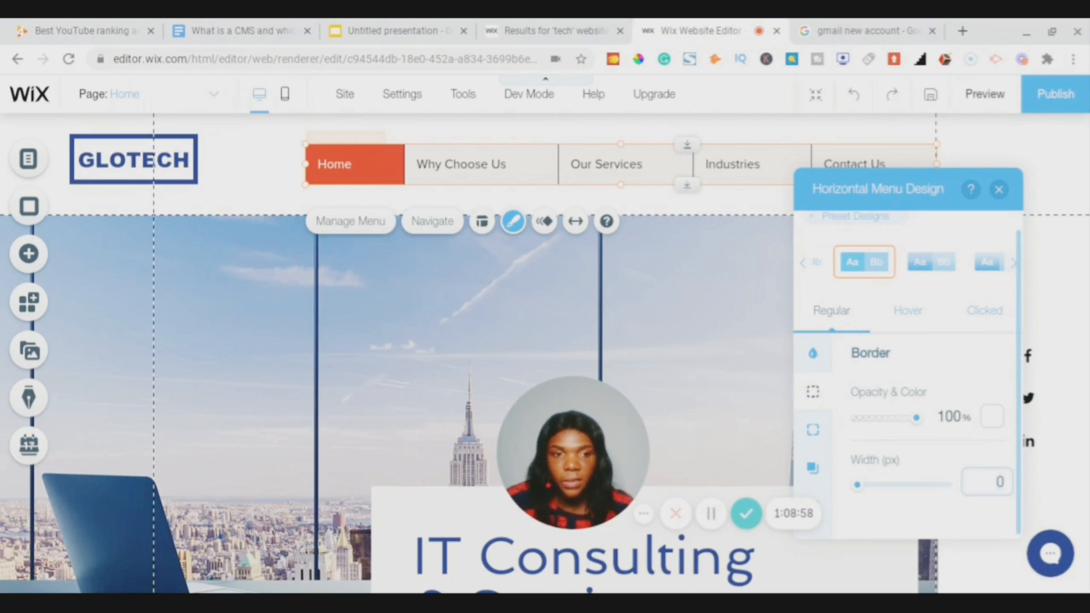
type("2")
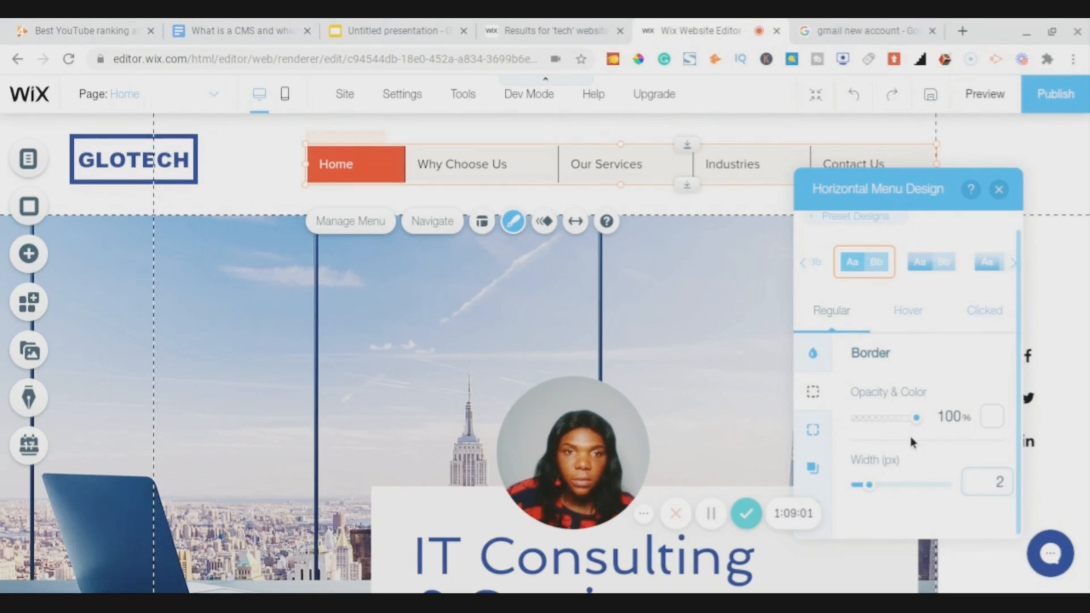
left_click(919, 455)
left_click(993, 430)
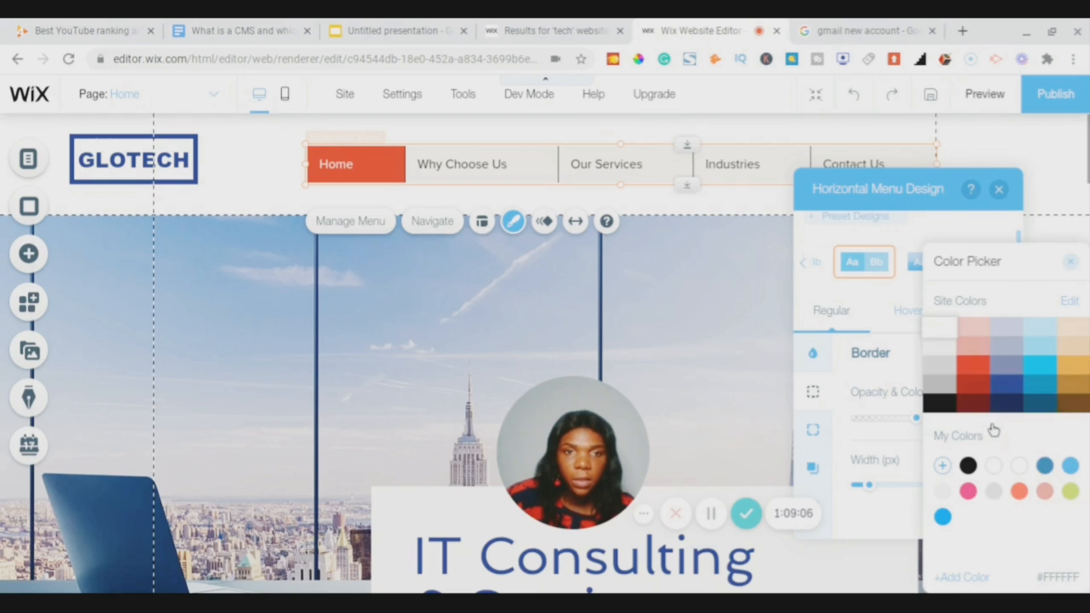
left_click(971, 404)
left_click(940, 406)
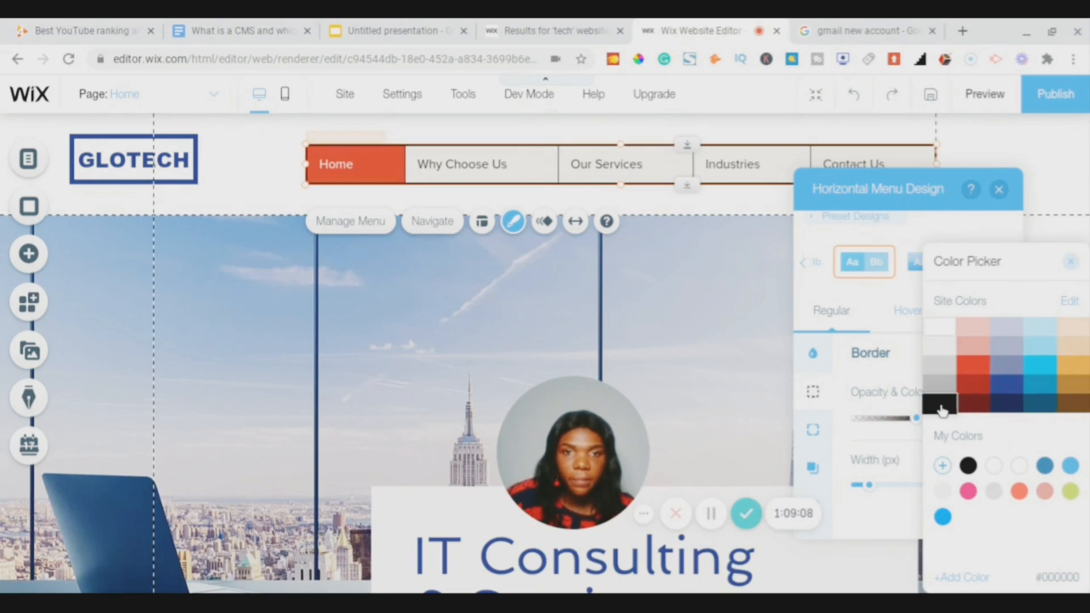
left_click(885, 444)
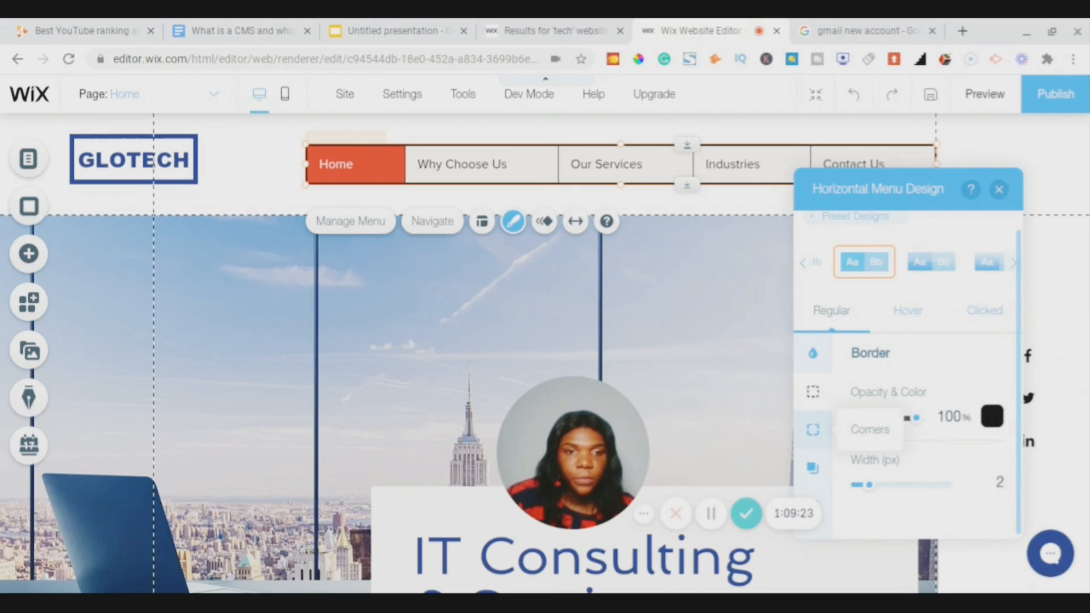
- Round all four menu corners to a 10 px radius
left_click(813, 429)
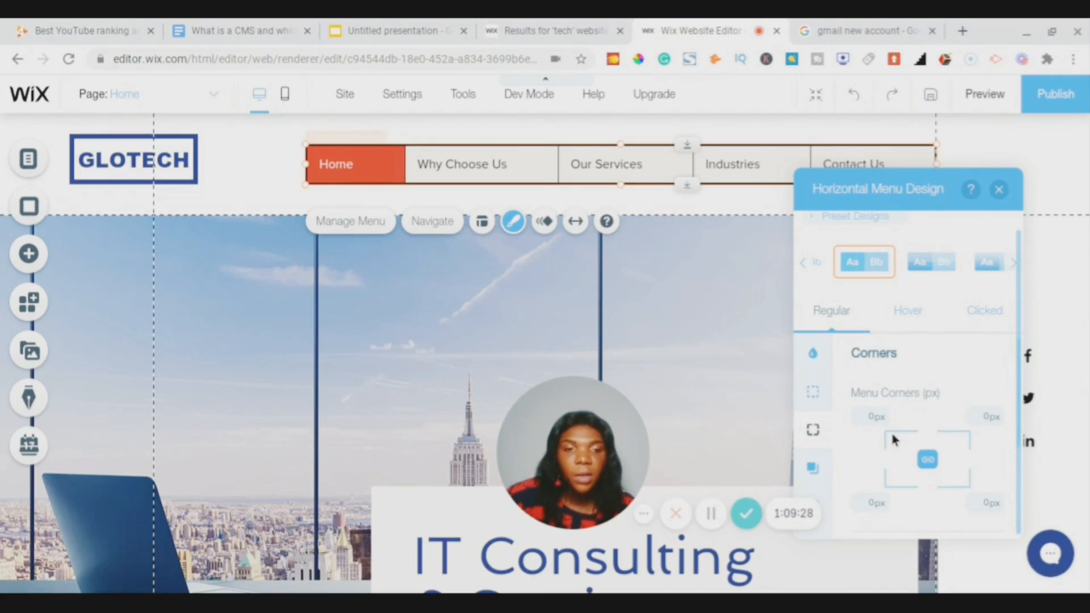
left_click(875, 420)
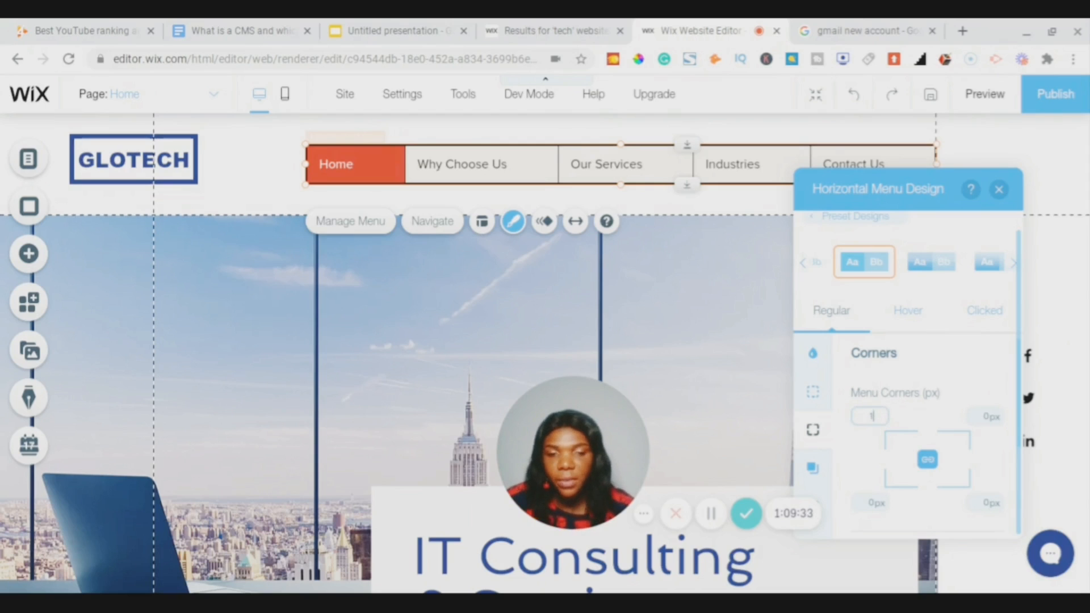
type("10")
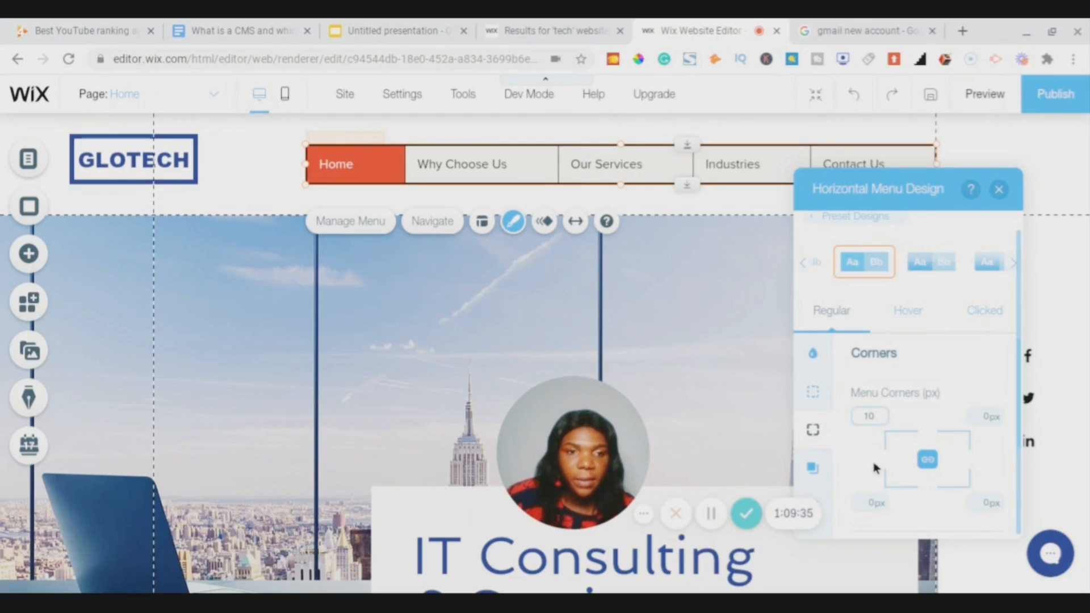
left_click(875, 468)
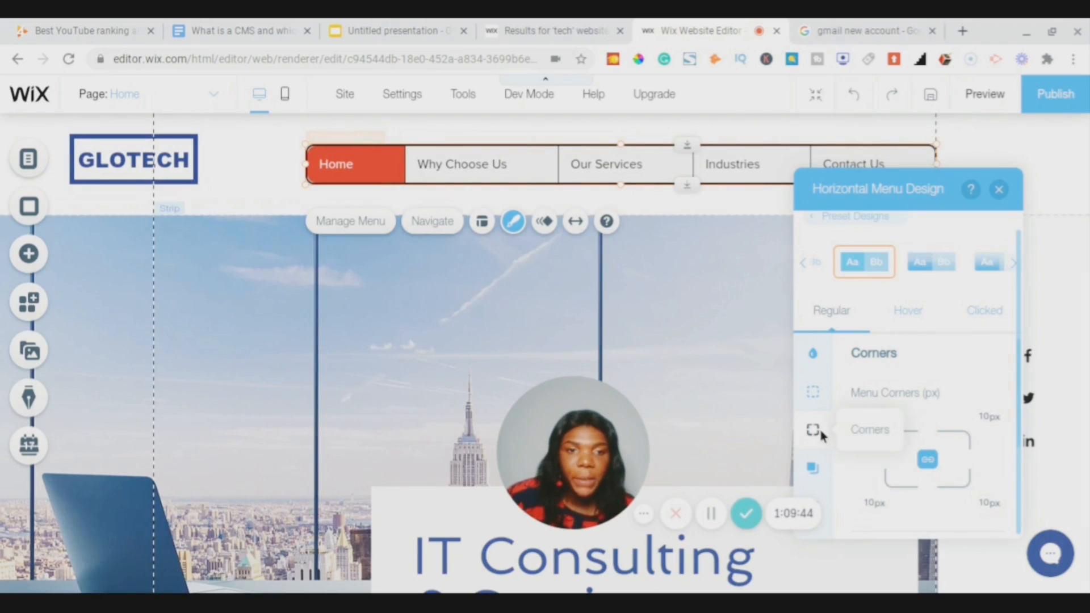
left_click(871, 424)
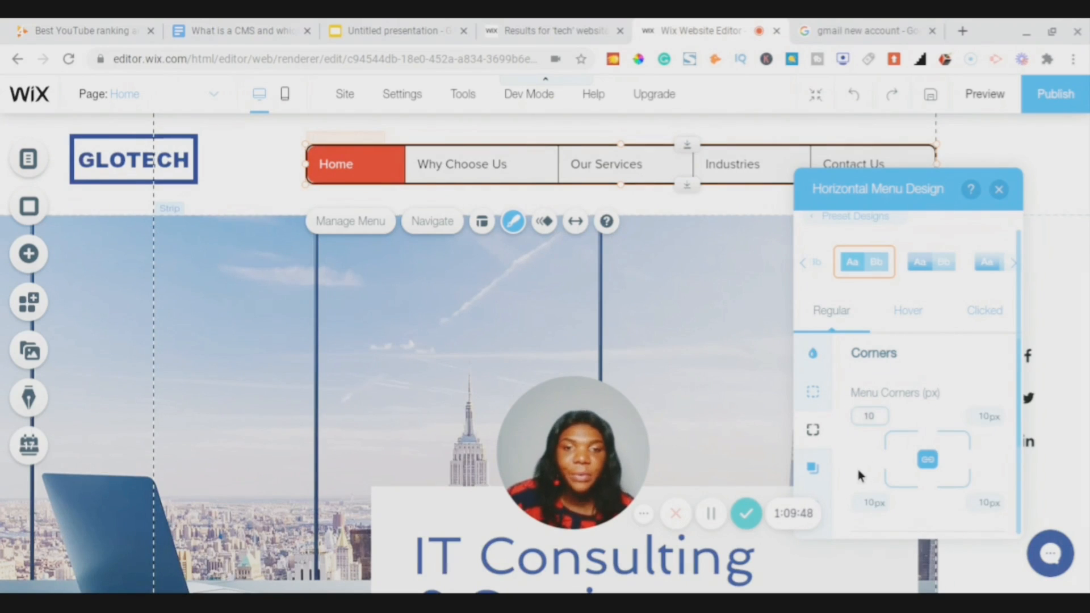
key("Return")
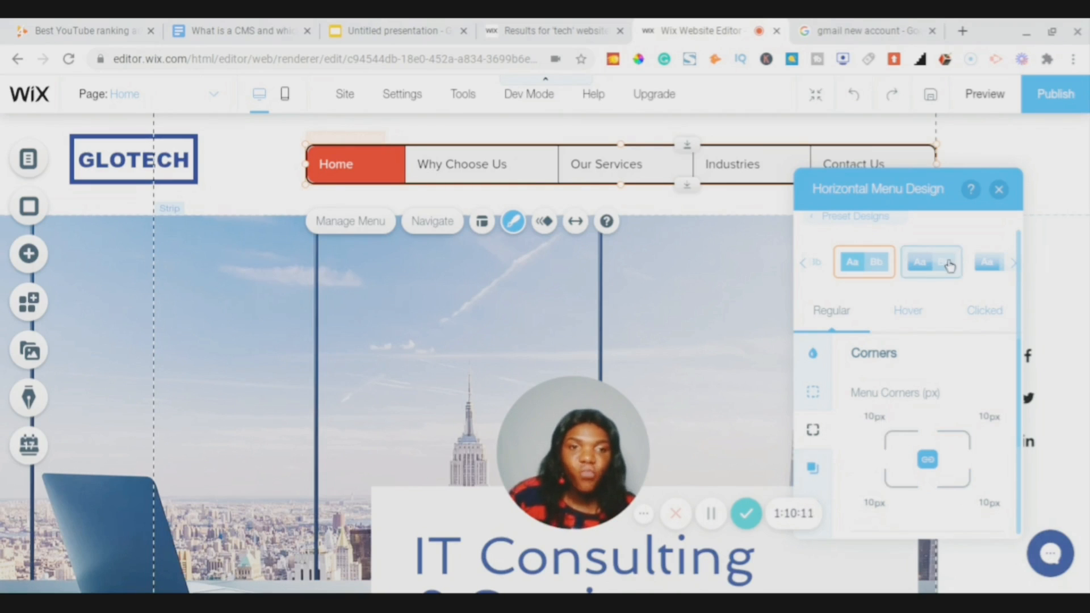
- Enable a drop shadow on the navigation menu
left_click(813, 471)
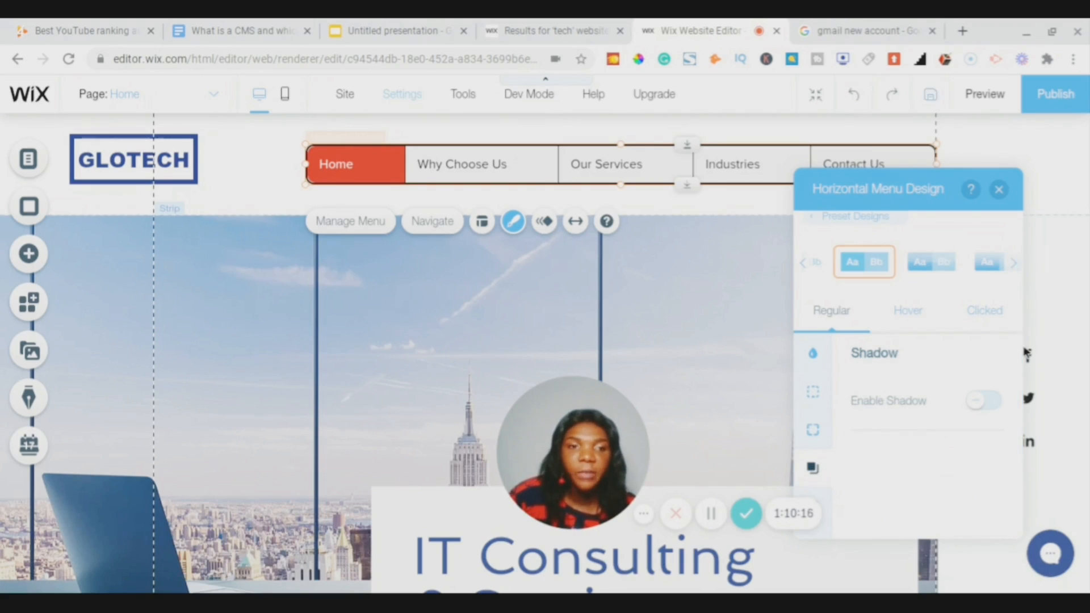
left_click(994, 408)
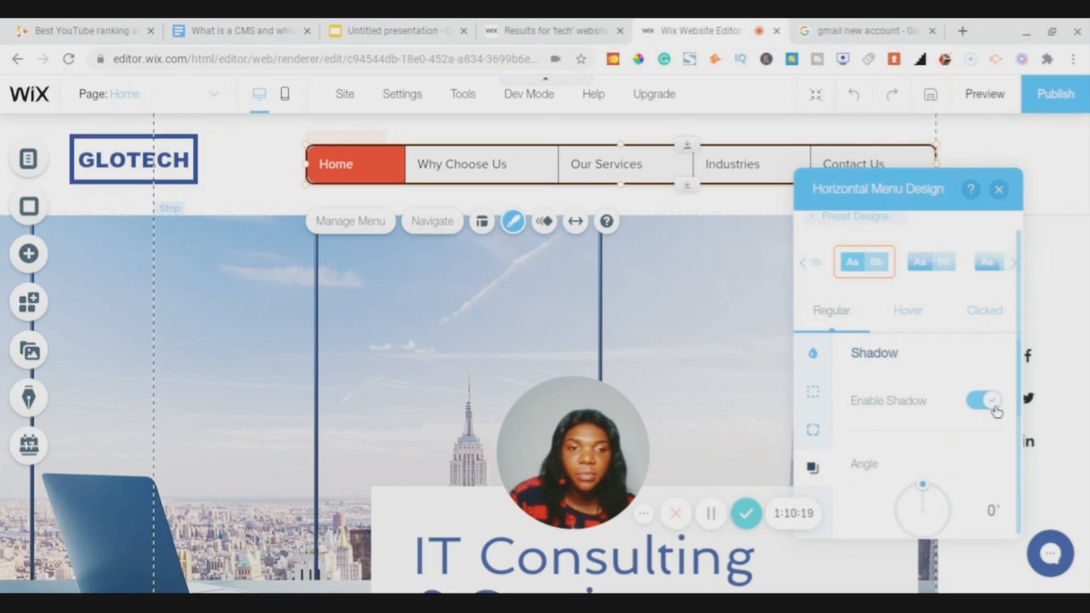
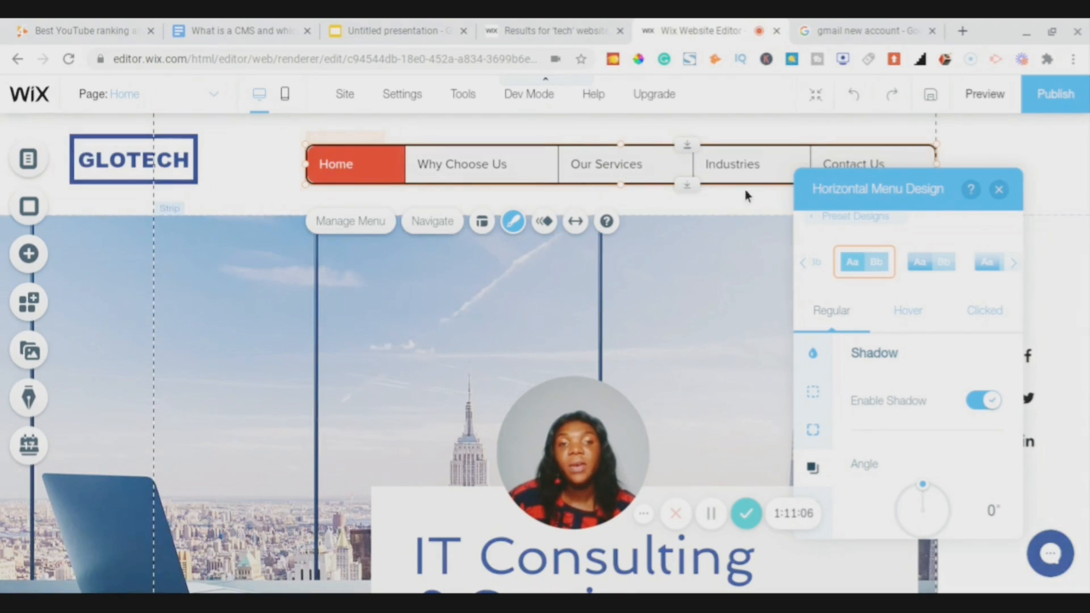
- Close the Horizontal Menu Design panel to reveal the shadowed menu in the GLOTECH header
left_click(639, 244)
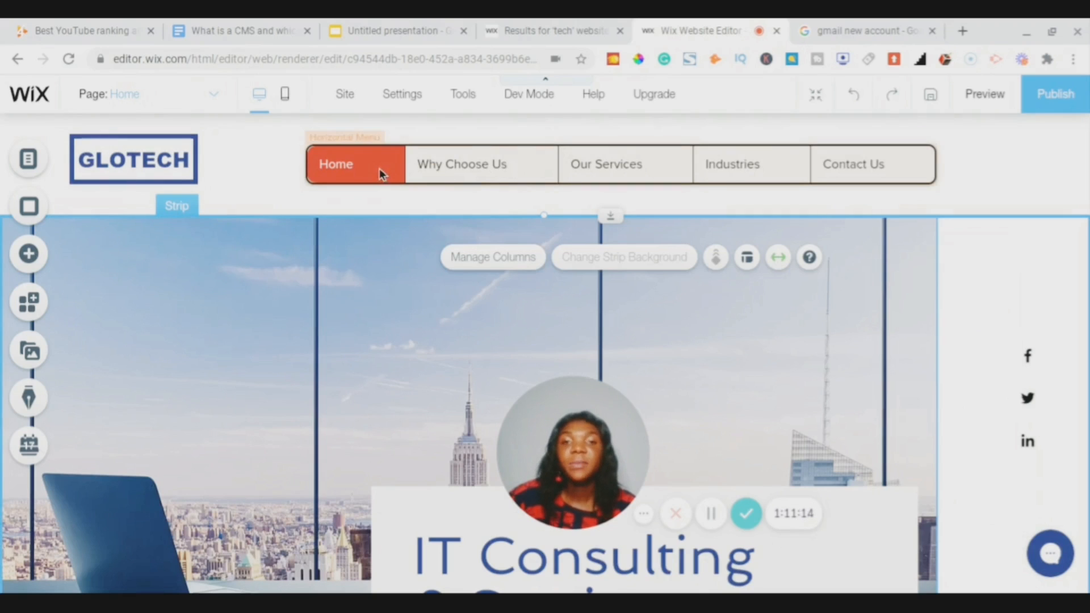
- Set the horizontal menu's clicked-state background to black so the active Home item appears dark
right_click(486, 168)
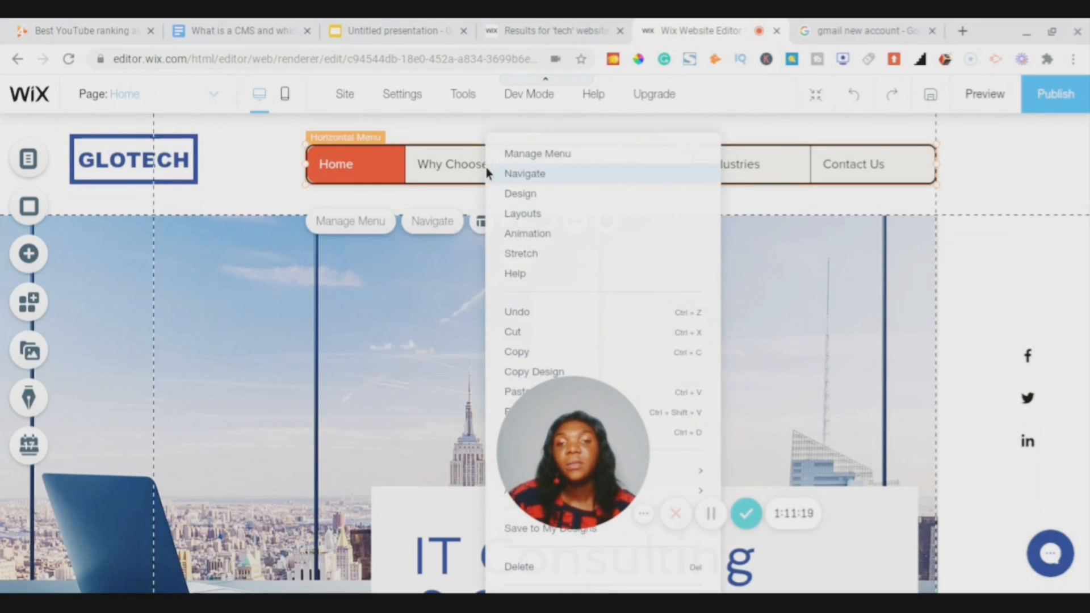
left_click(520, 194)
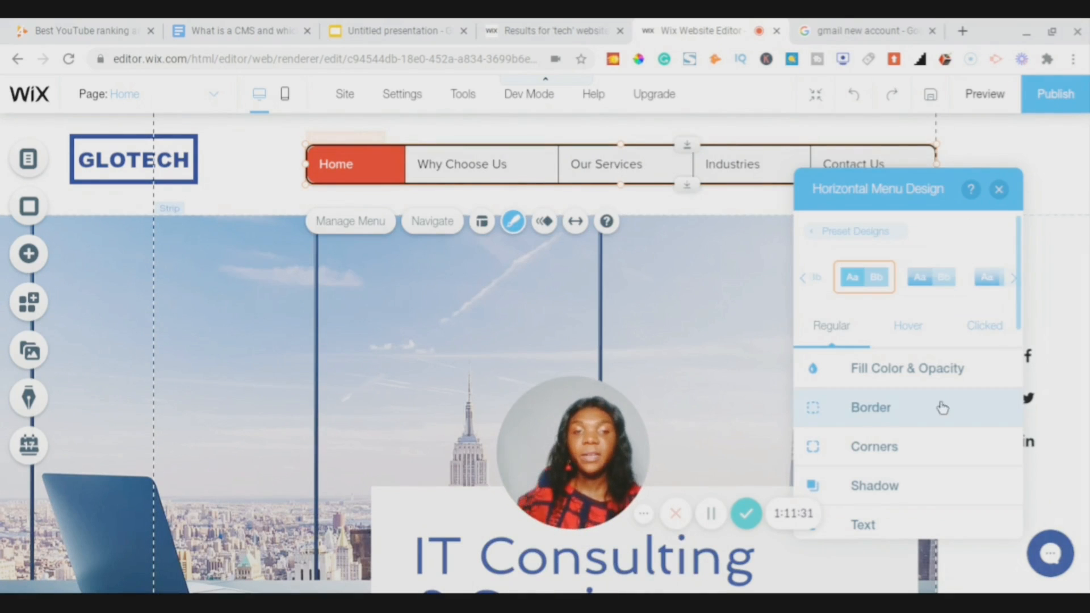
left_click(919, 334)
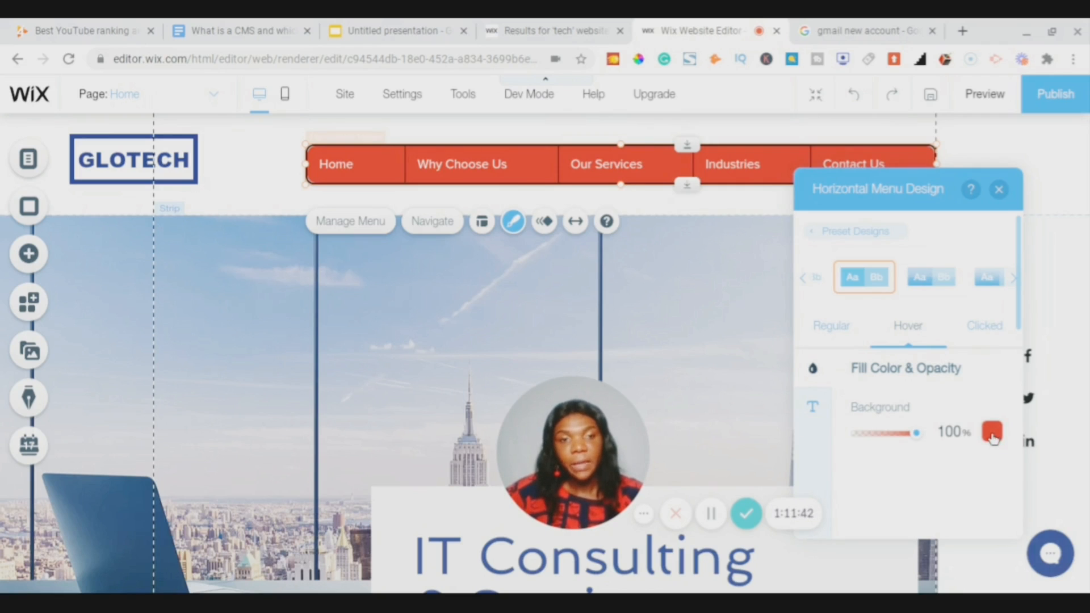
left_click(986, 327)
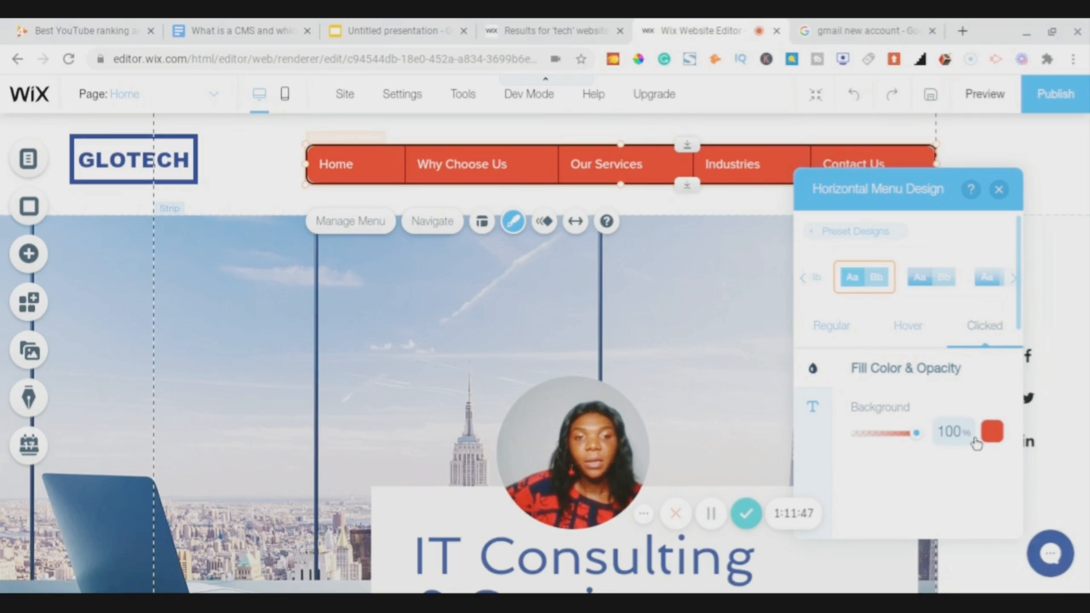
left_click(992, 432)
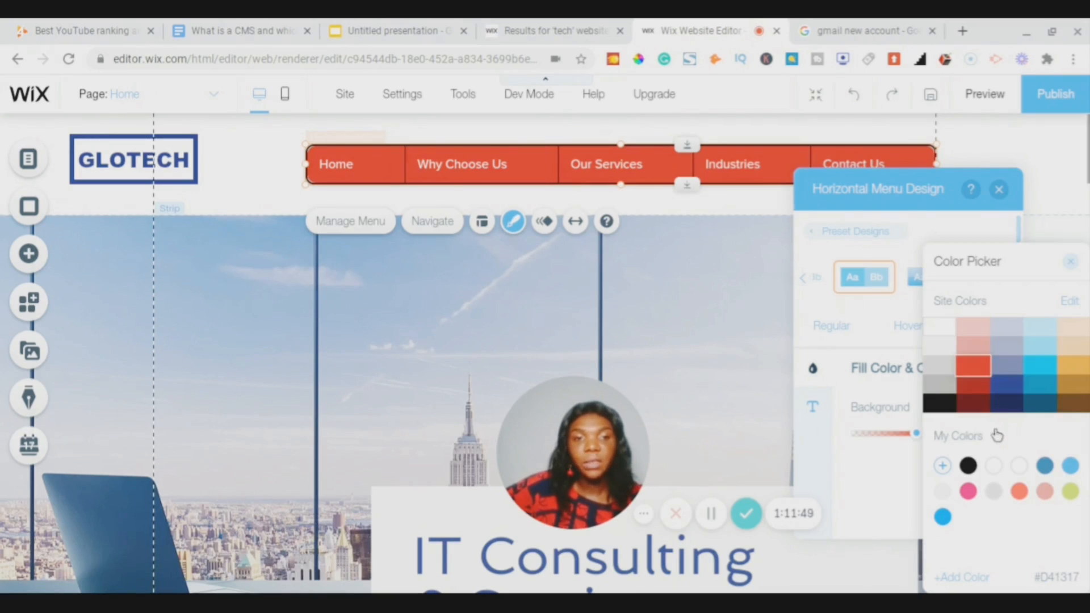
left_click(937, 404)
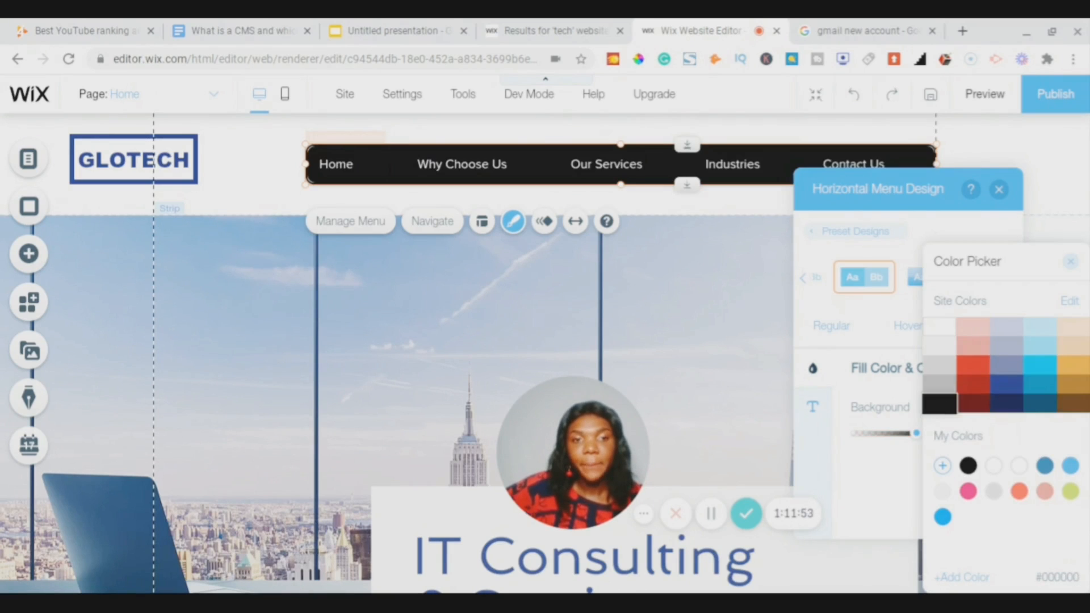
left_click(1072, 264)
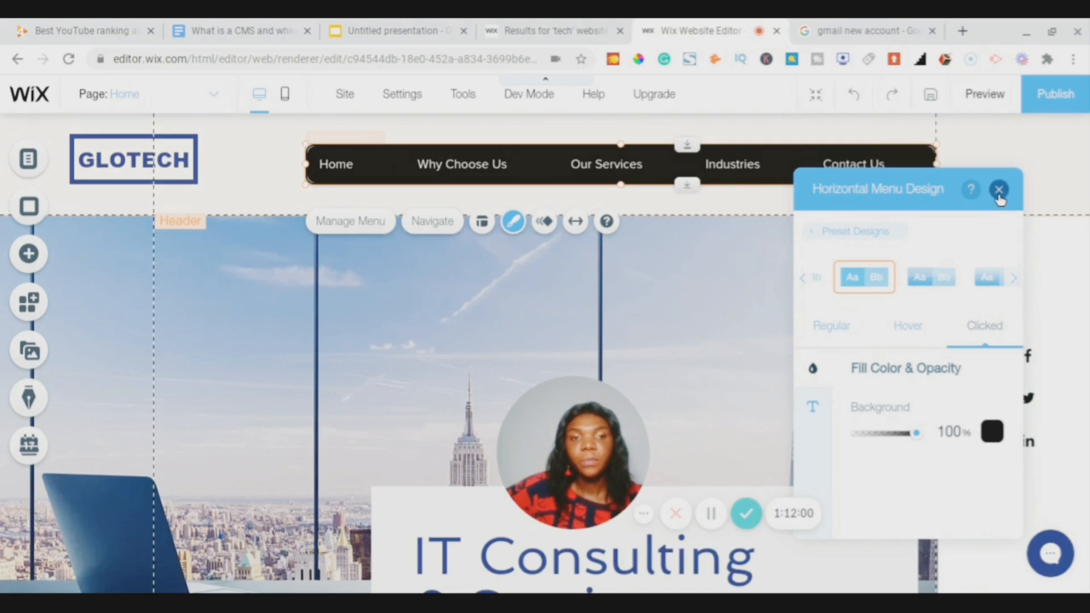
left_click(999, 189)
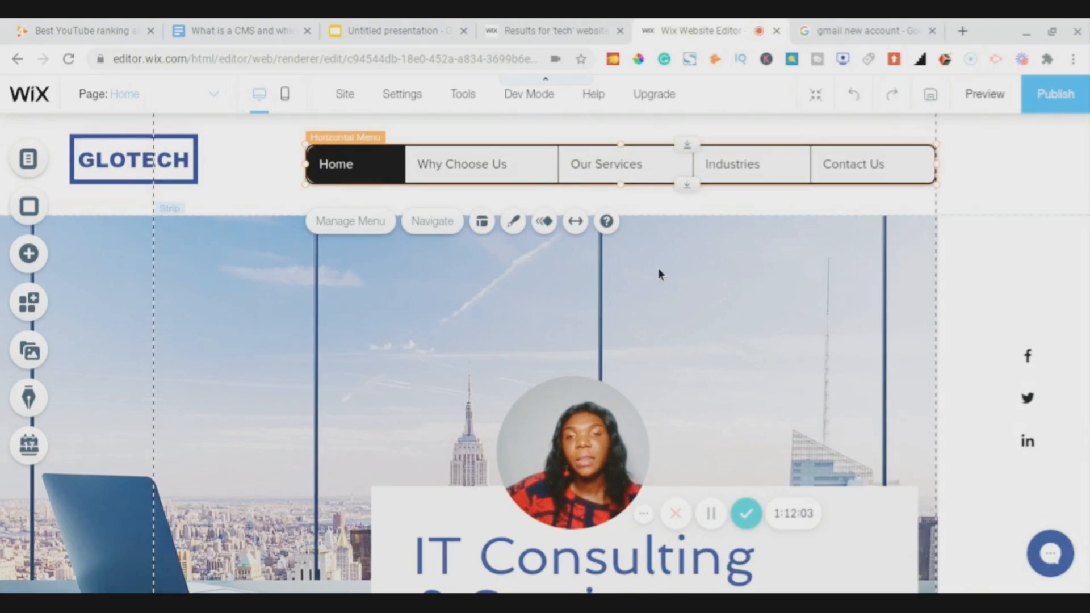
left_click(984, 95)
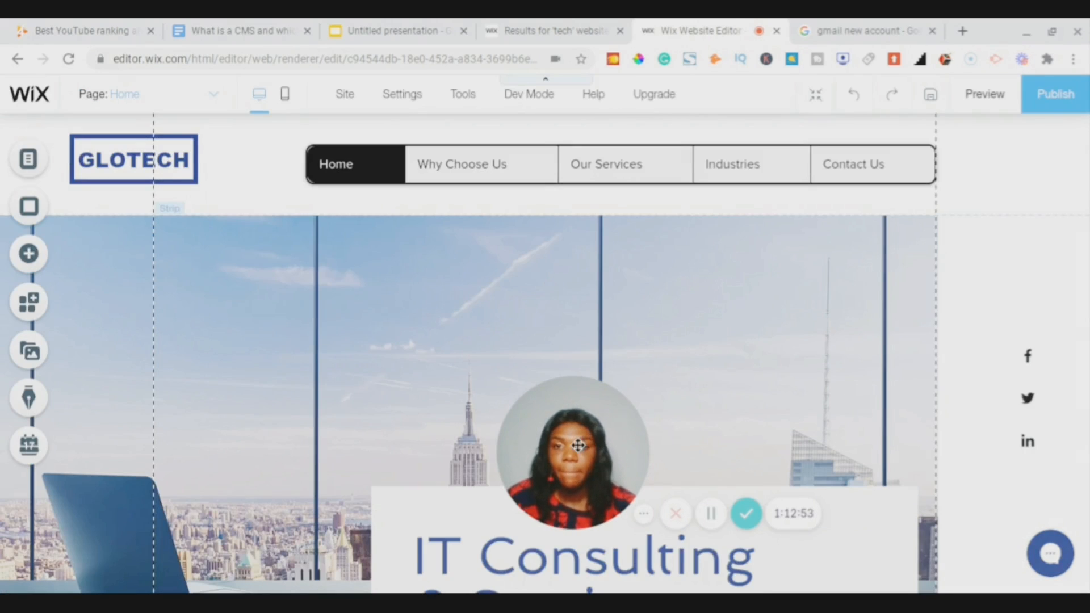
left_click_drag(670, 453, 895, 502)
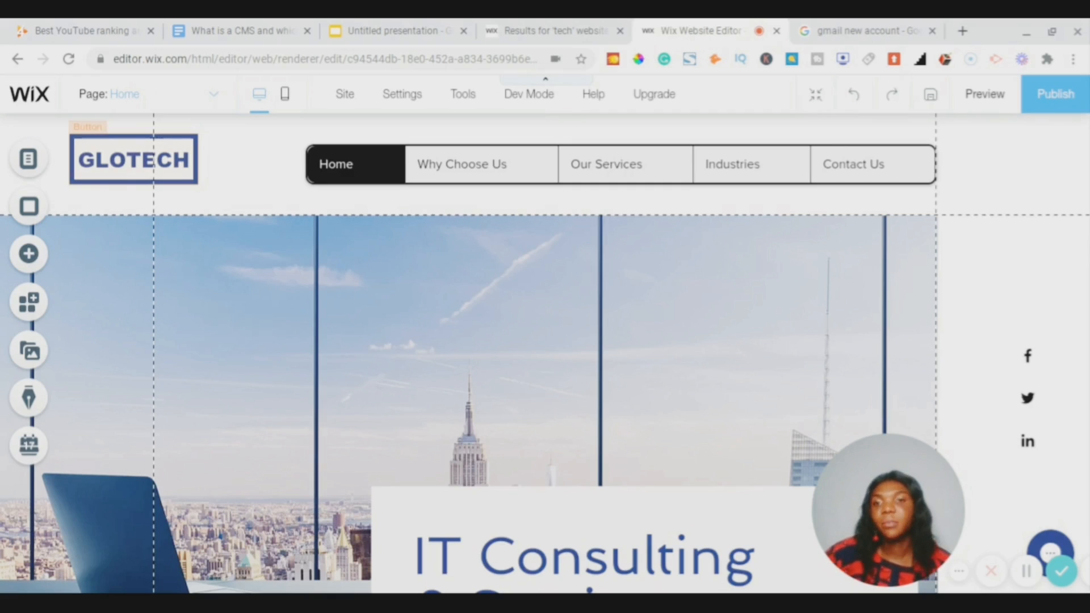
- Customize the GLOTECH logo button's design and set its border colour to black
left_click(224, 155)
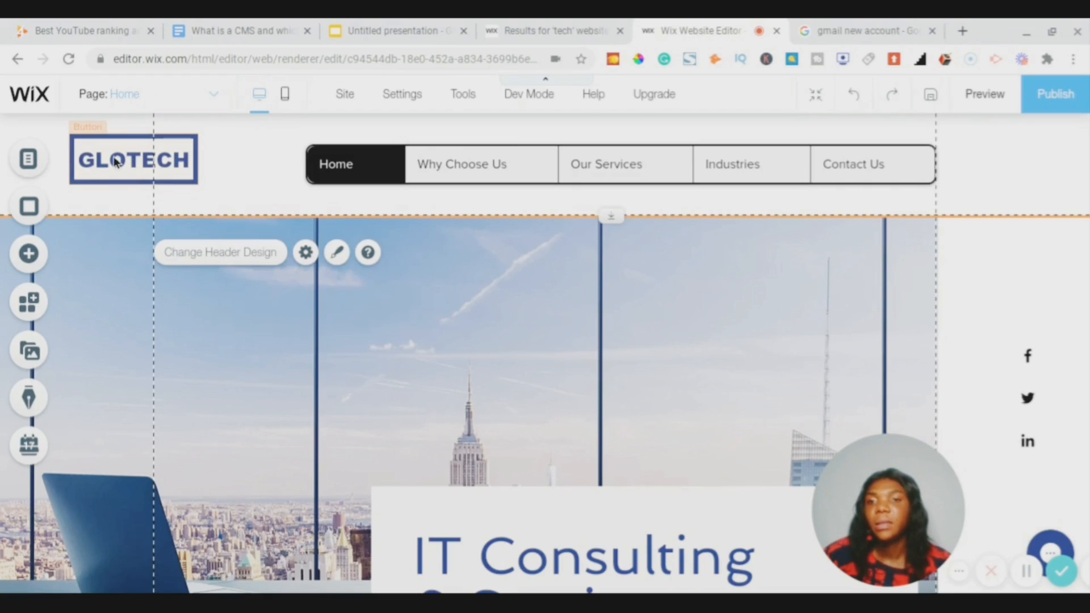
right_click(115, 161)
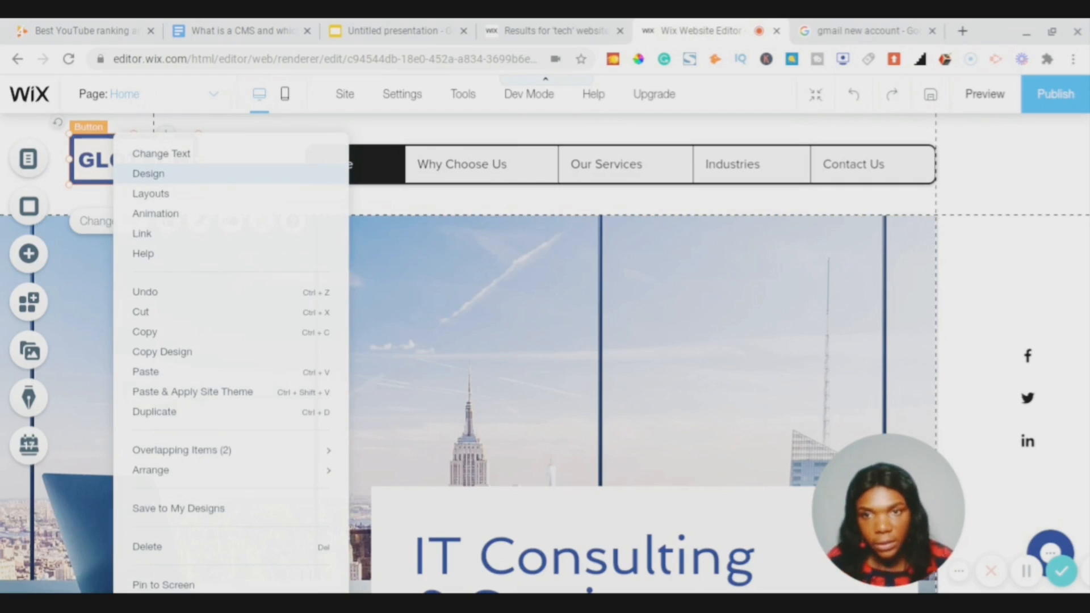
left_click(148, 173)
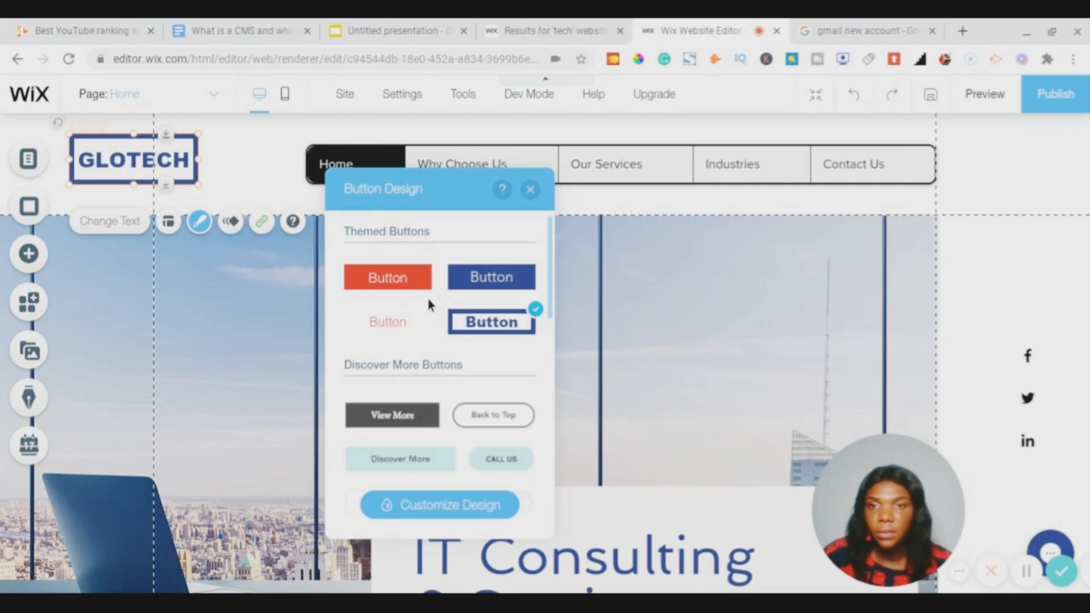
left_click(424, 510)
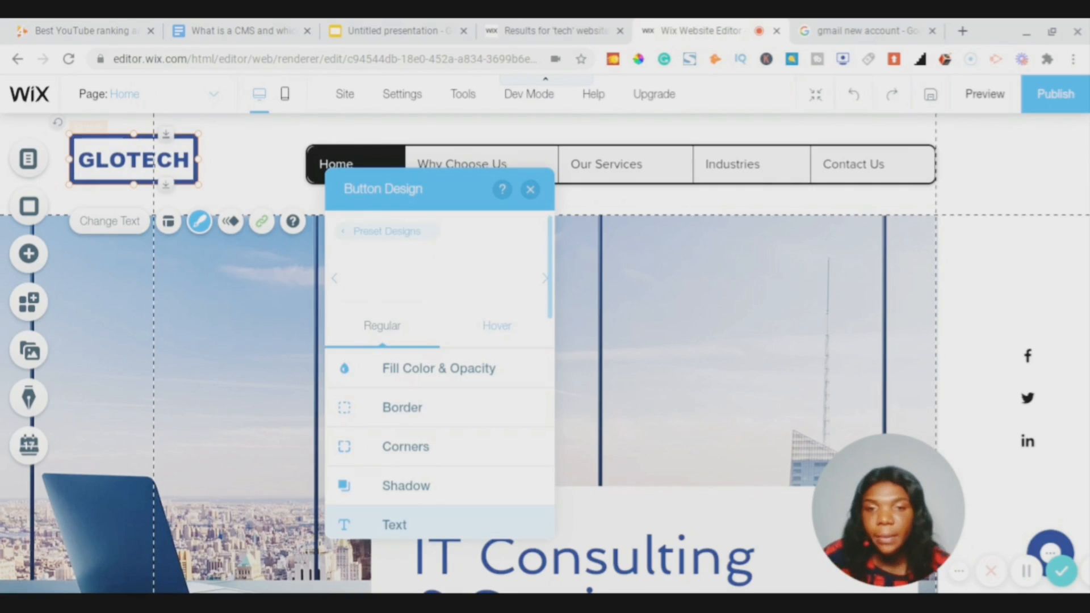
left_click(425, 375)
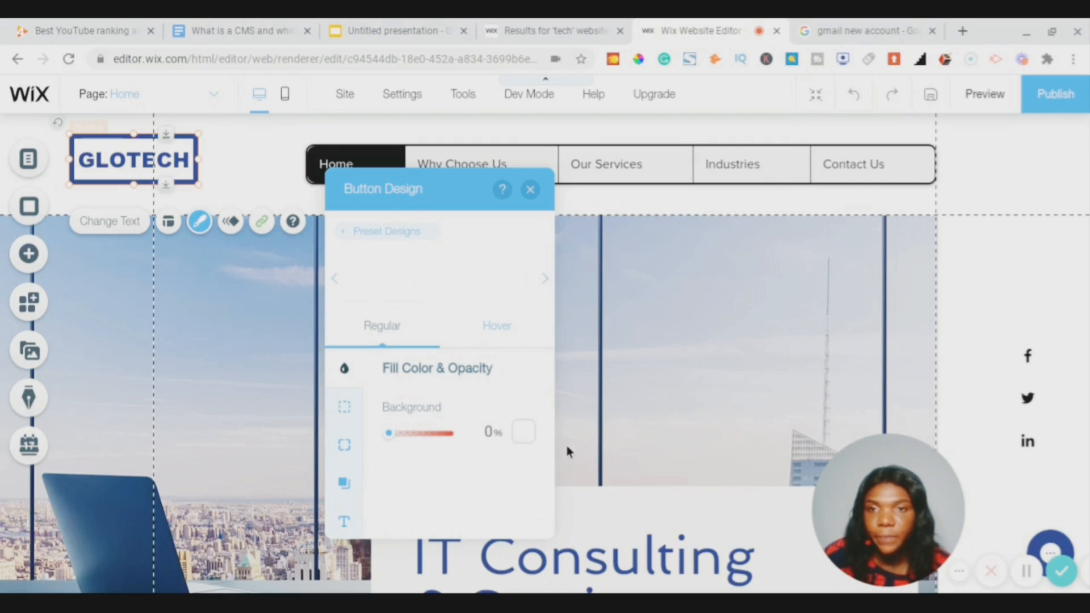
left_click(344, 407)
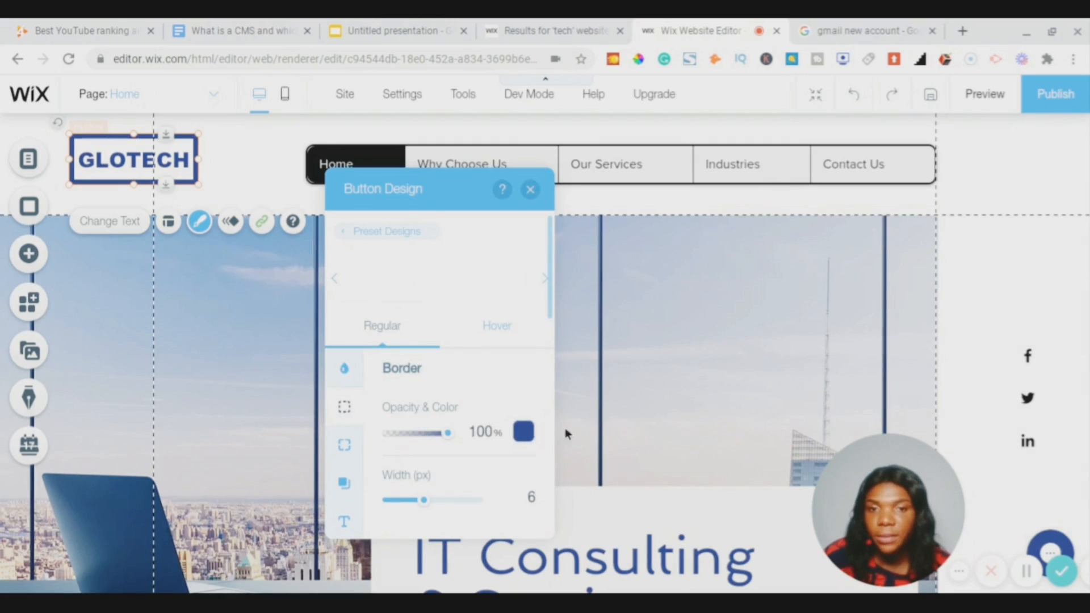
left_click(526, 436)
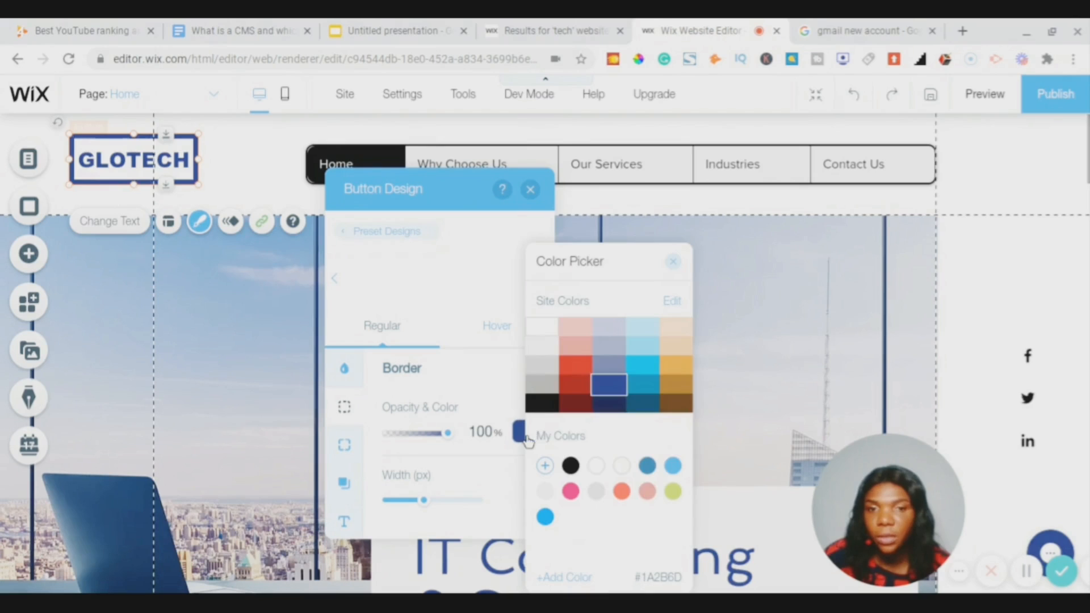
left_click(537, 404)
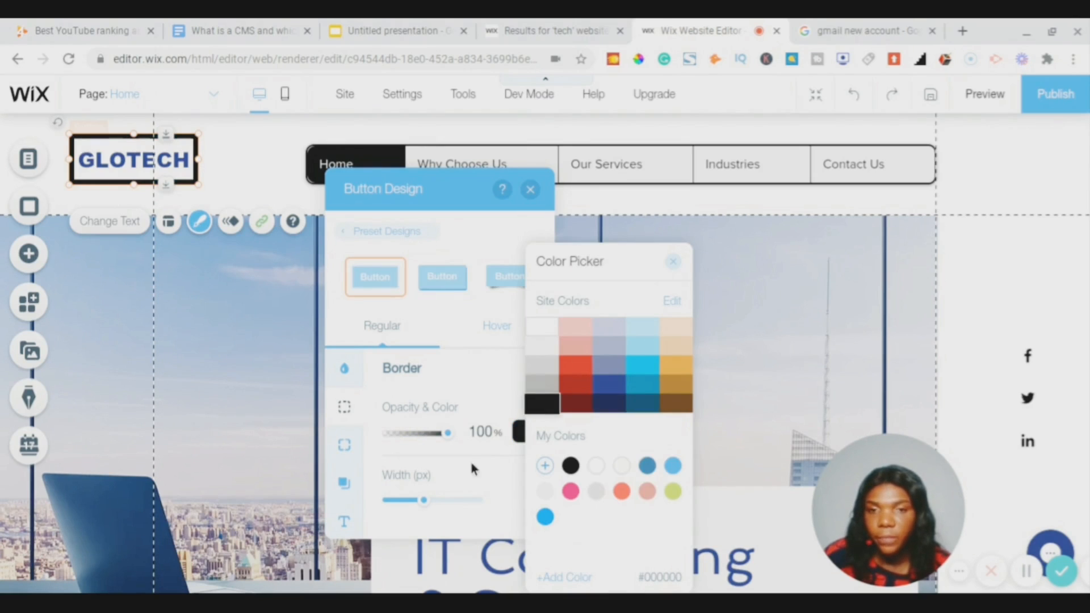
left_click(345, 523)
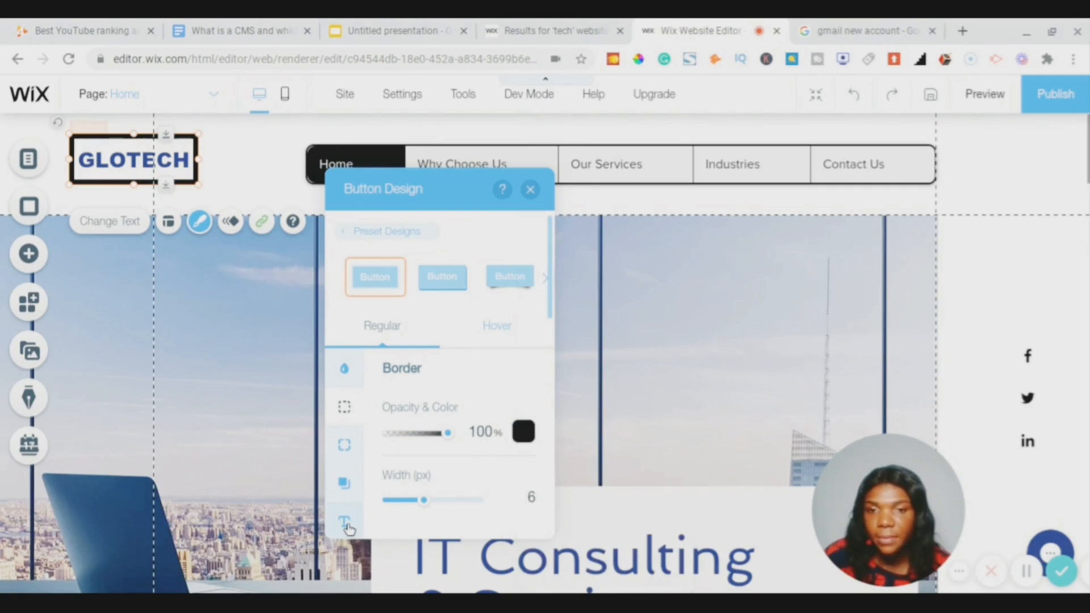
- Change the GLOTECH button's text colour to black
left_click(345, 523)
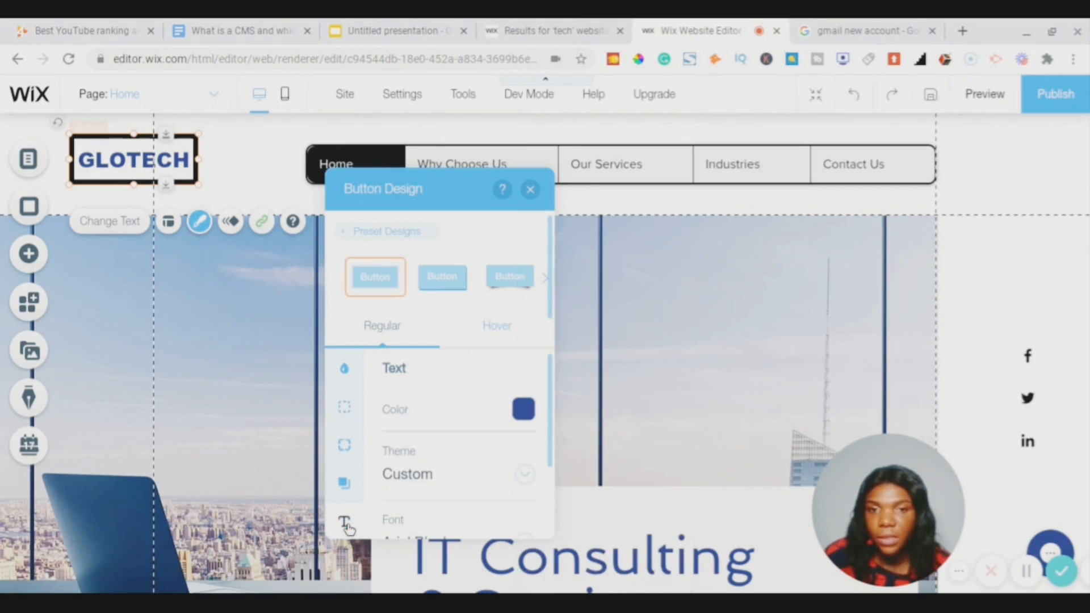
left_click(523, 409)
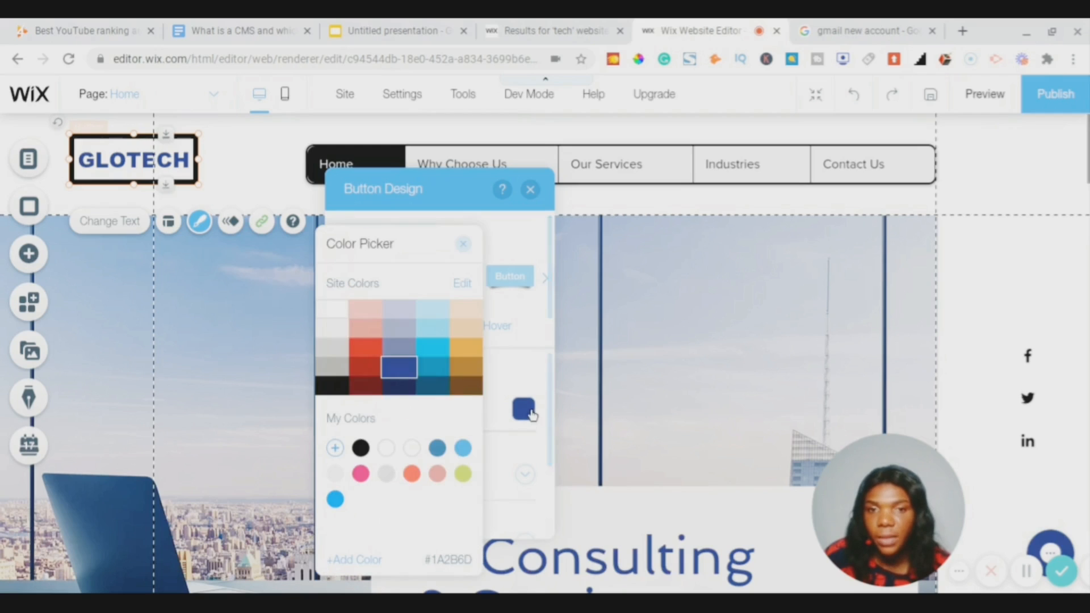
left_click(331, 387)
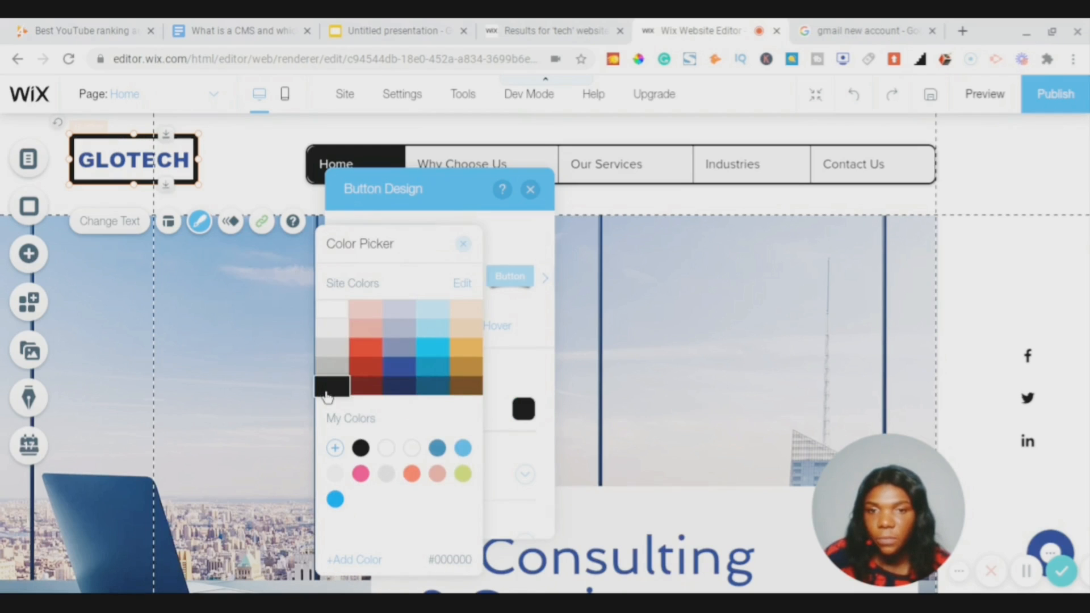
left_click(464, 246)
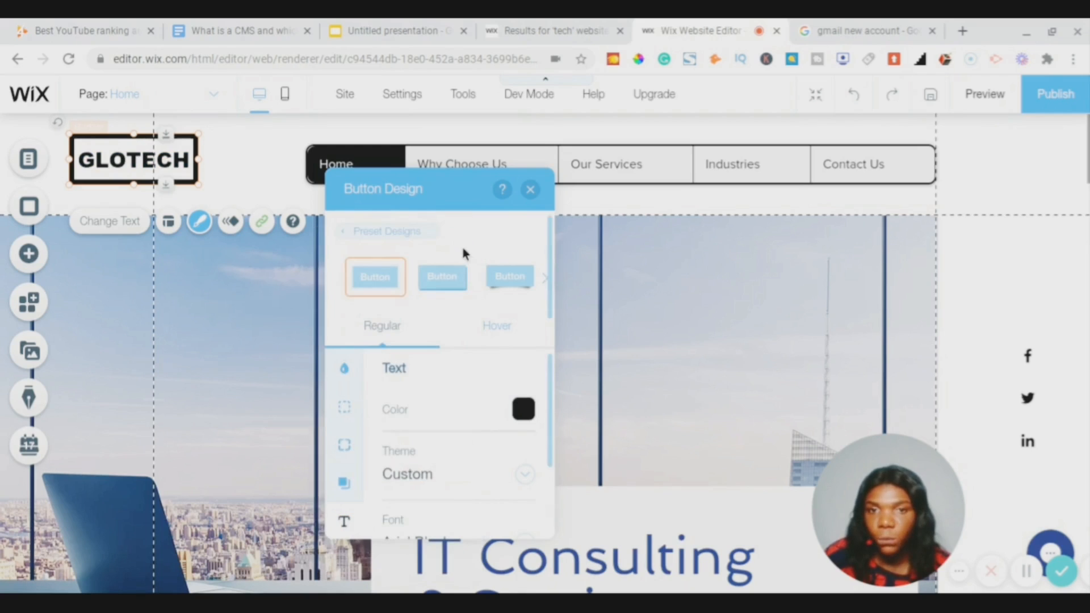
left_click(531, 190)
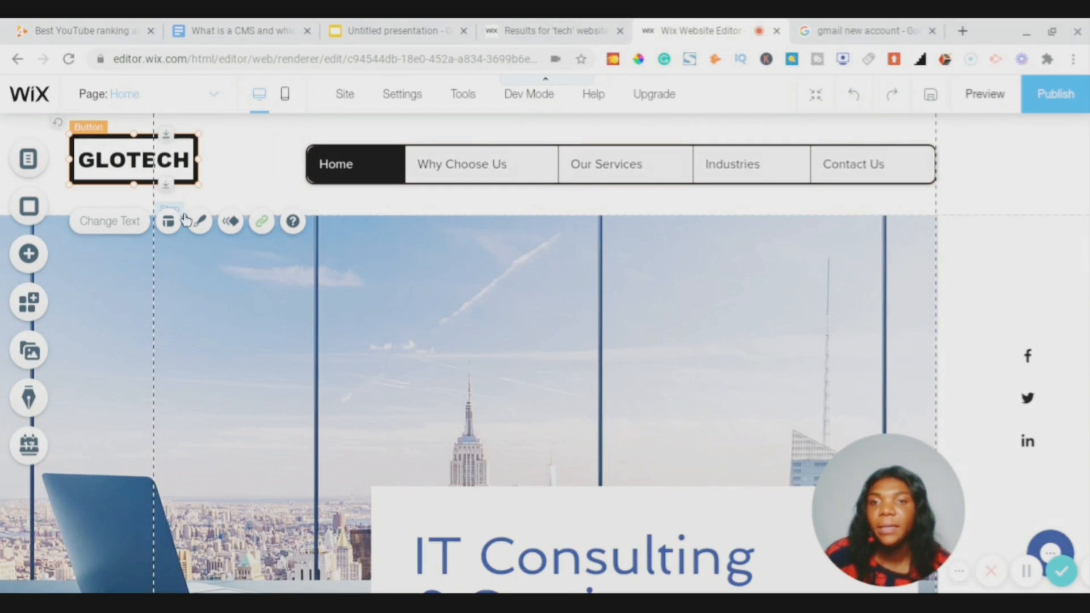
- Open the header's design choices and preview the no-colour, dark blue and pink themed headers
left_click(248, 161)
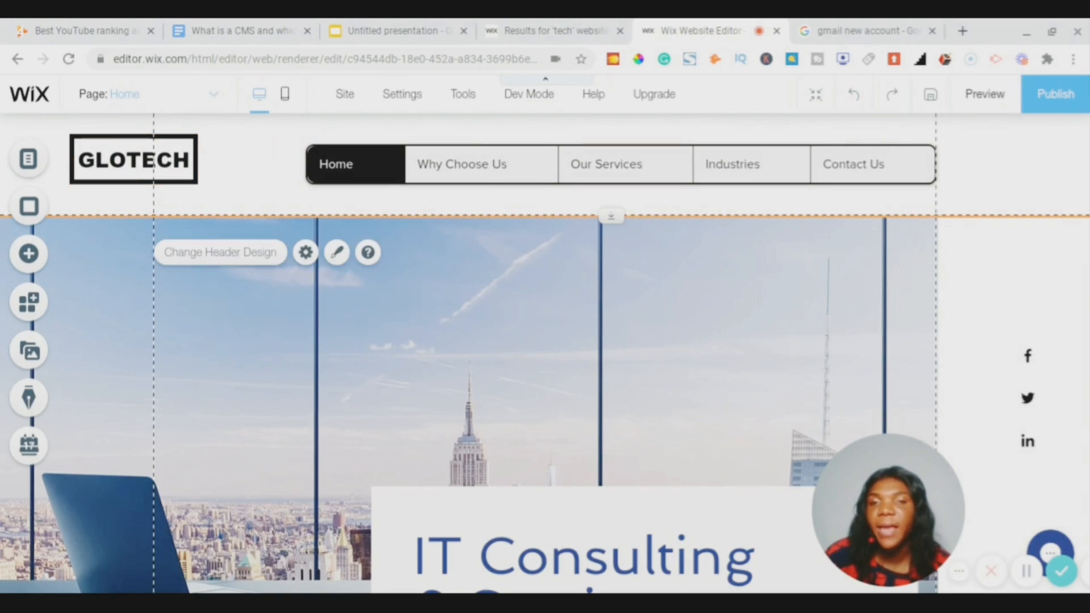
right_click(254, 162)
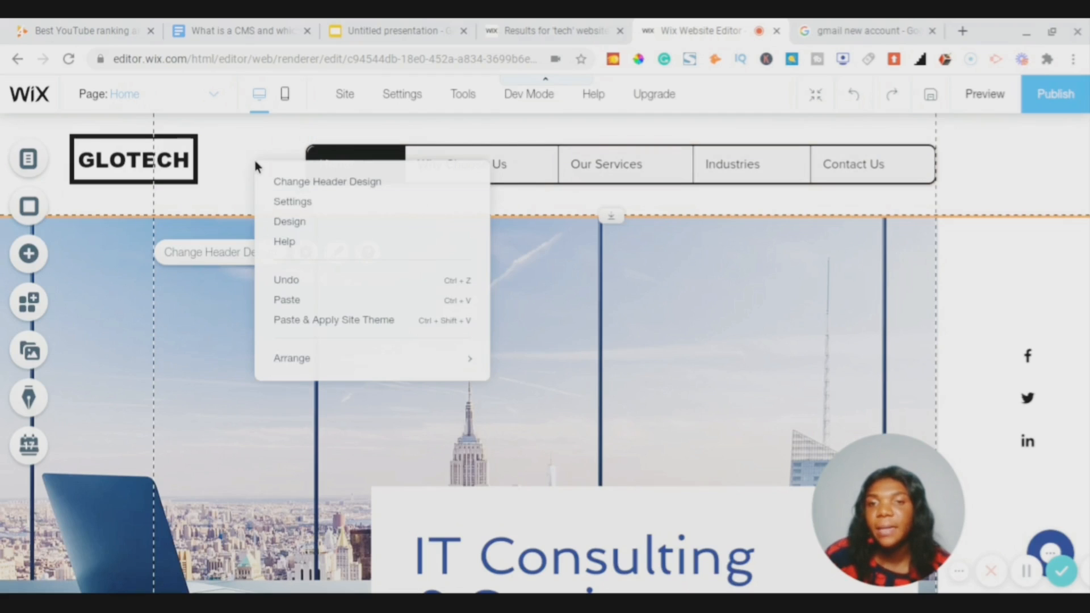
left_click(291, 222)
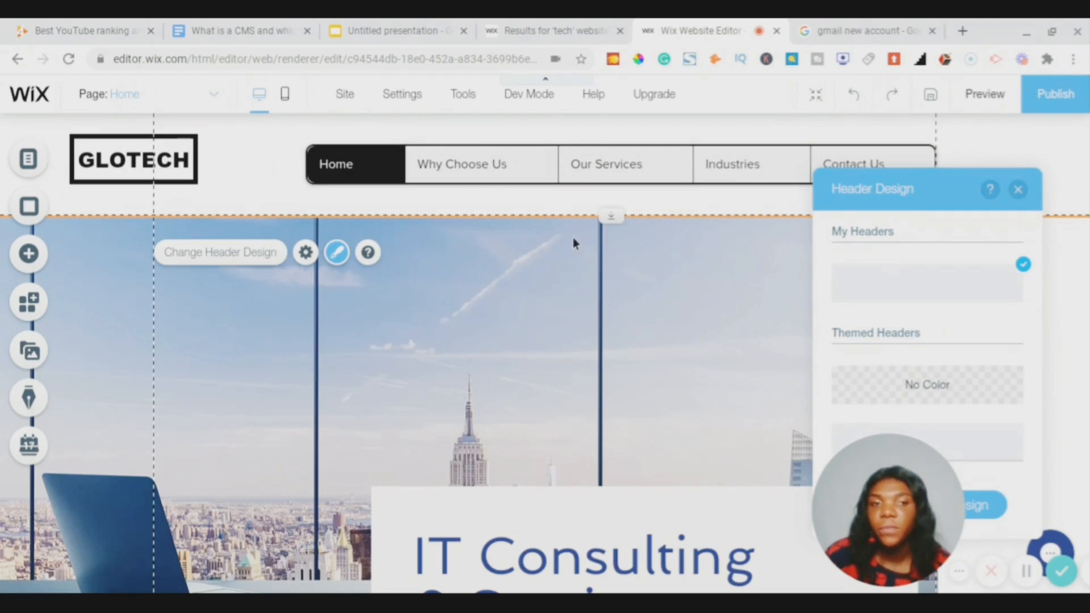
scroll(918, 302, "down", 3)
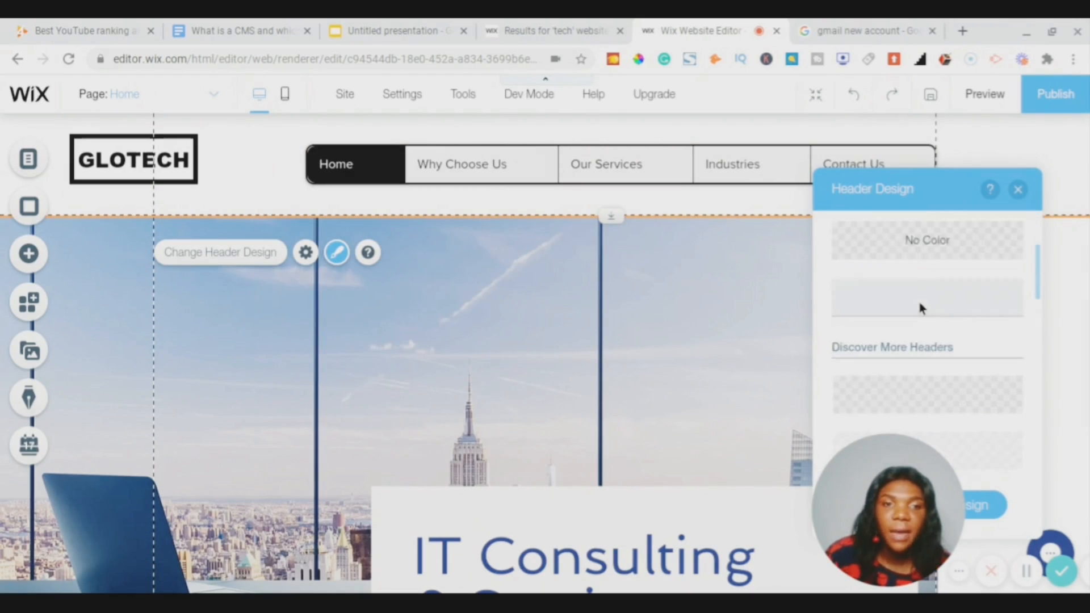
scroll(918, 302, "up", 5)
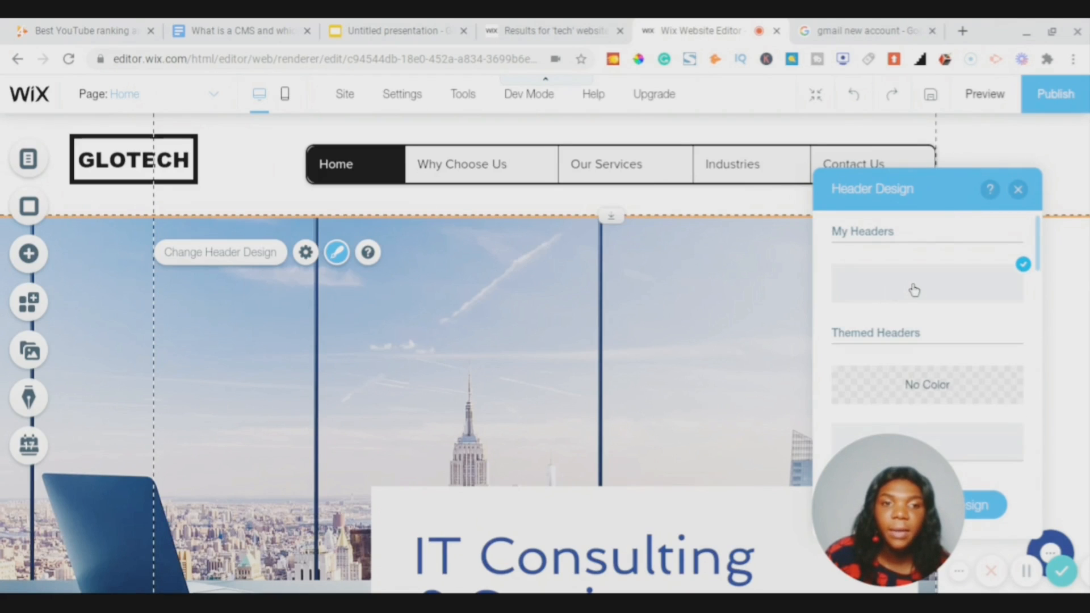
scroll(914, 290, "down", 3)
left_click(874, 298)
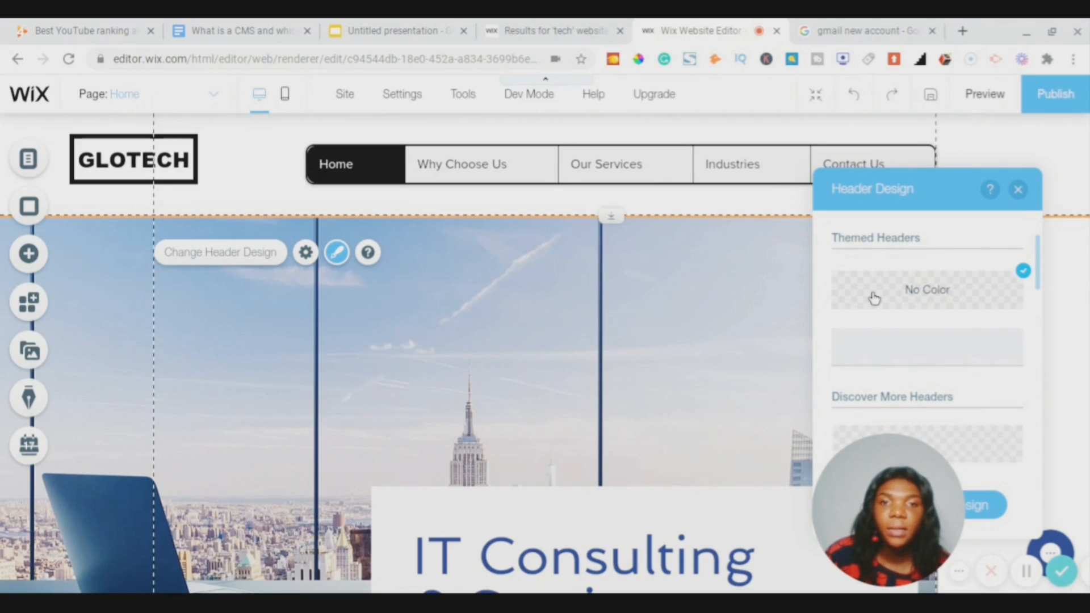
scroll(874, 298, "down", 1)
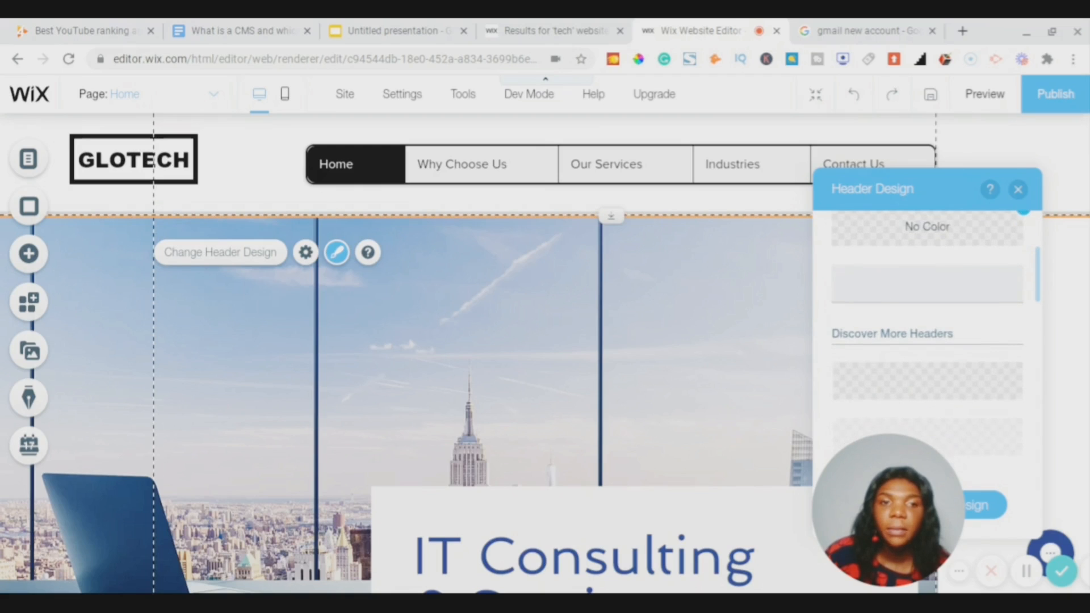
scroll(874, 298, "down", 1)
scroll(875, 298, "down", 3)
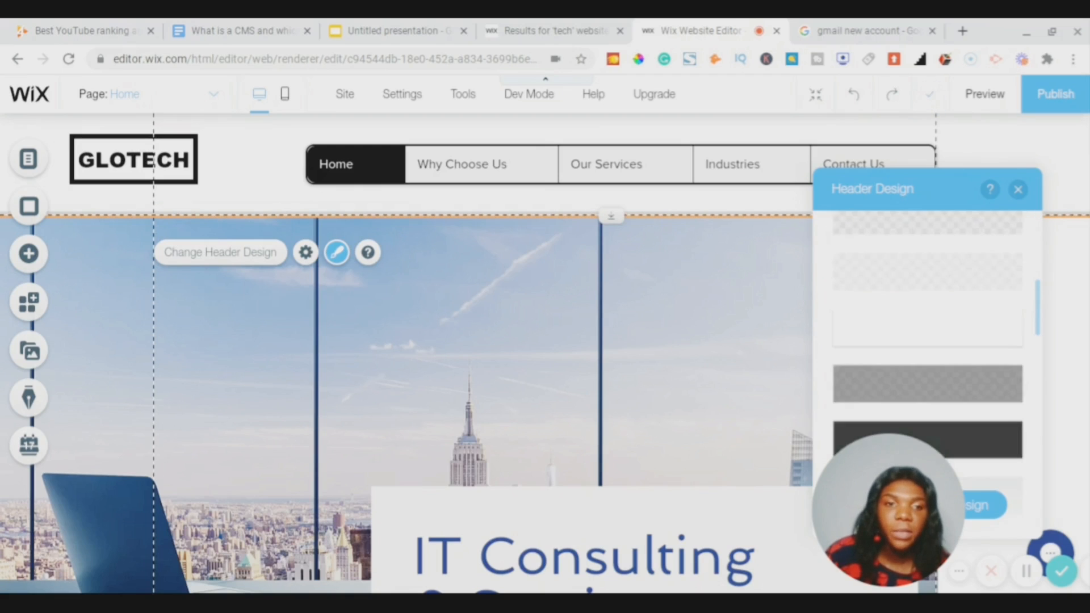
scroll(874, 299, "down", 1)
left_click(874, 299)
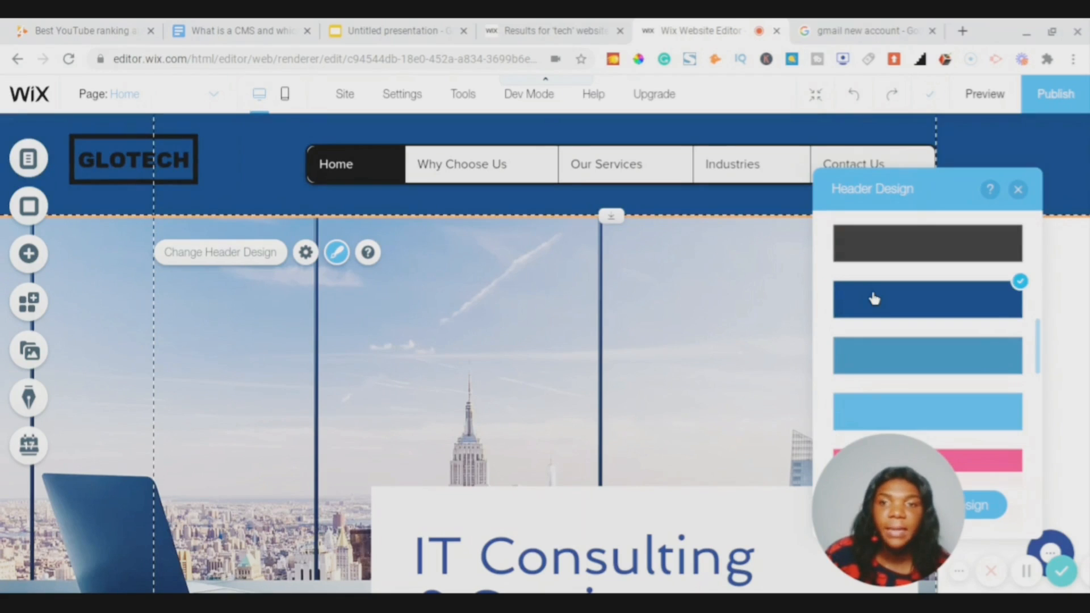
scroll(874, 299, "down", 3)
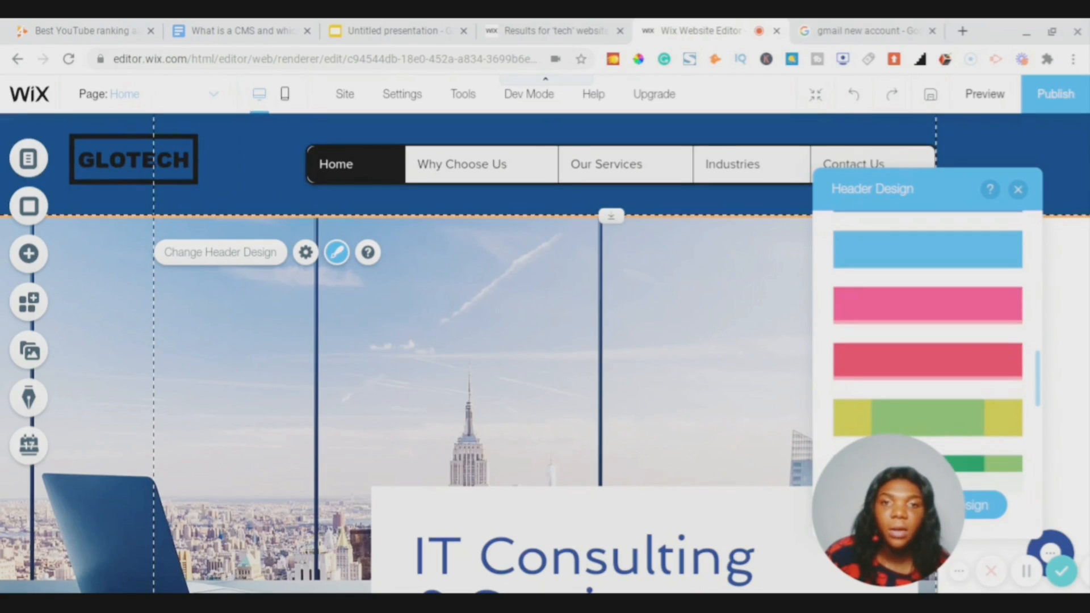
left_click(874, 301)
- Preview the teal, darker teal, beige and yellow-green header designs
scroll(874, 299, "down", 4)
left_click(880, 284)
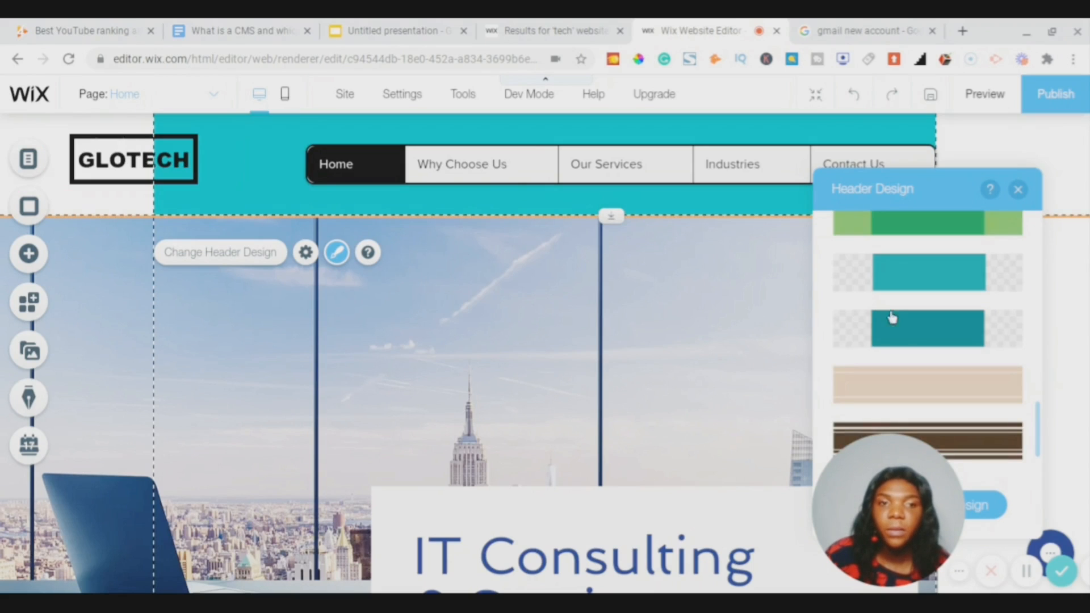
left_click(897, 334)
left_click(903, 398)
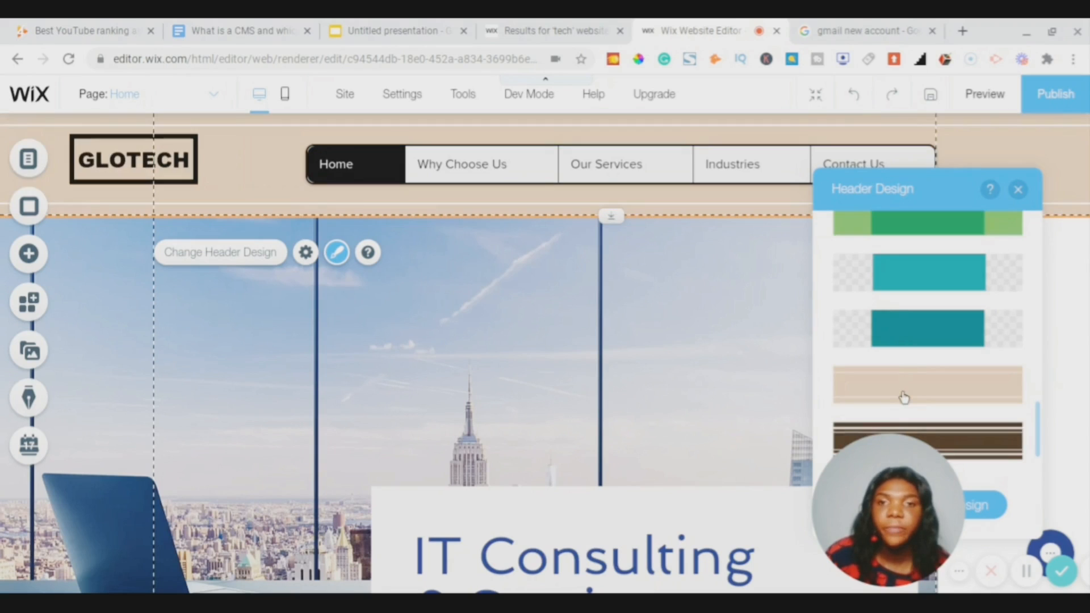
scroll(904, 398, "up", 4)
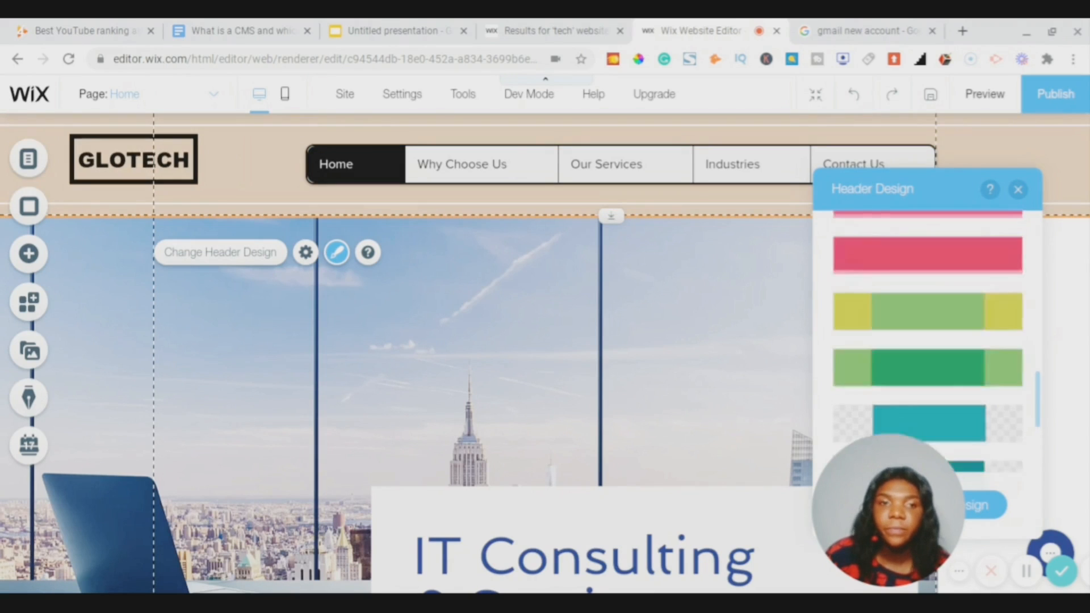
left_click(903, 392)
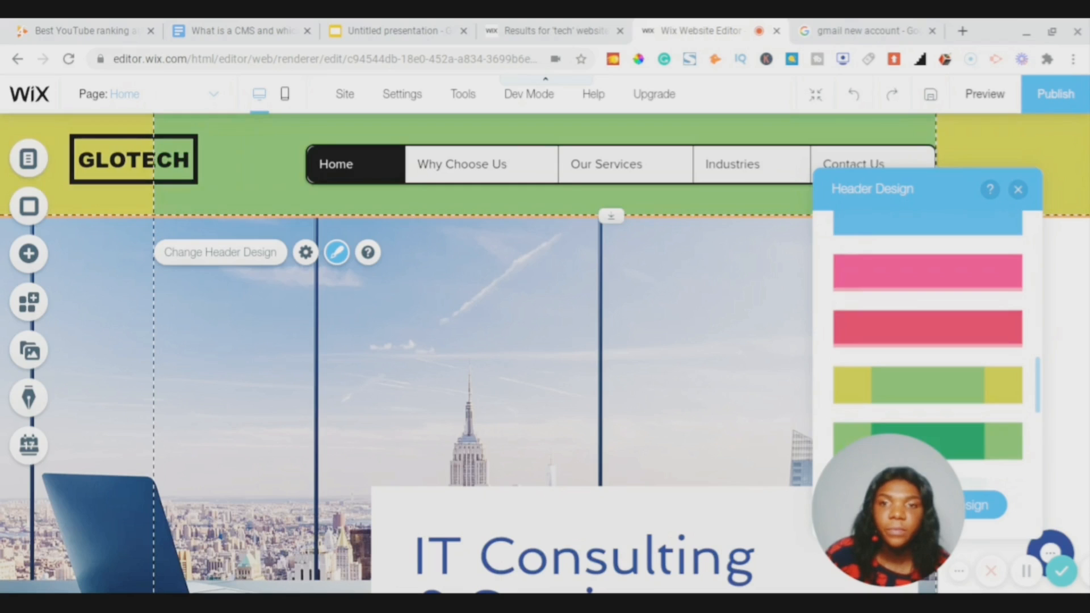
scroll(927, 340, "up", 1)
scroll(911, 408, "up", 2)
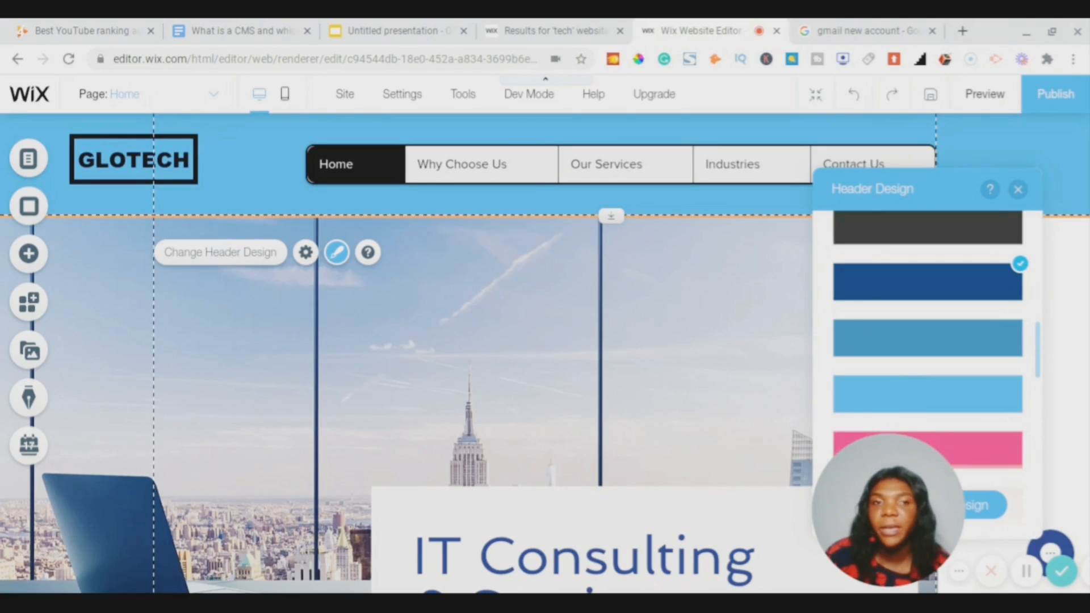
scroll(927, 341, "down", 3)
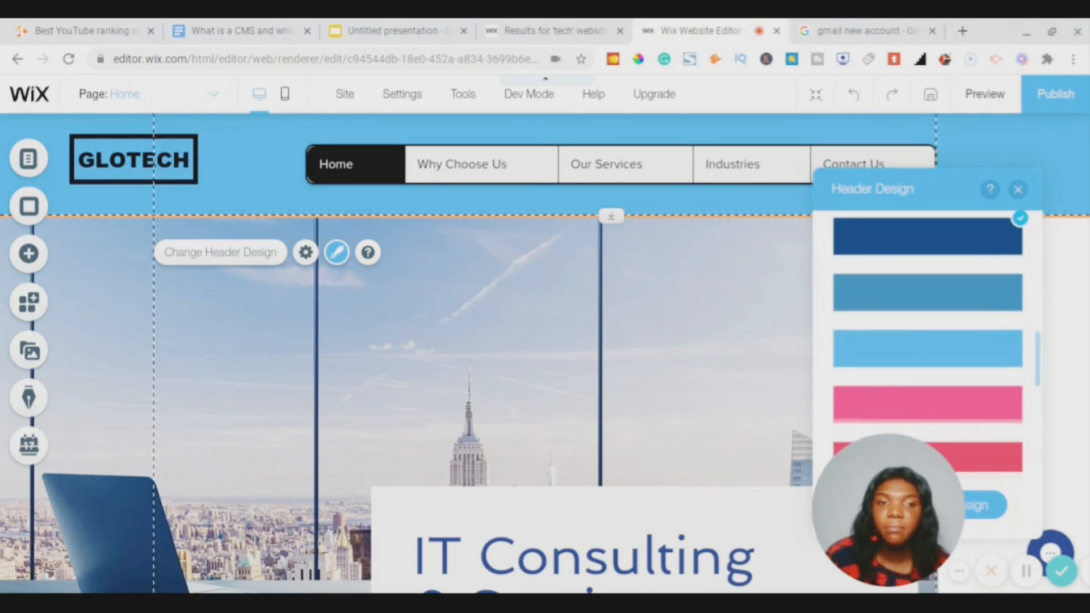
scroll(927, 352, "down", 3)
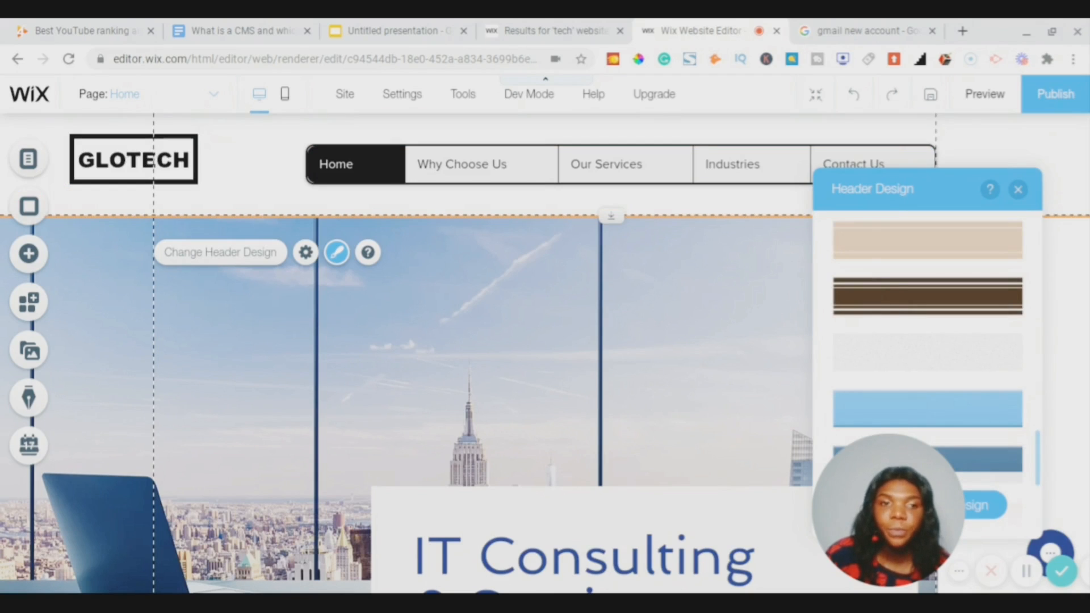
scroll(910, 366, "up", 2)
- Try the beige header with white lines, then apply the plain white Themed Header
left_click(910, 363)
scroll(910, 364, "up", 12)
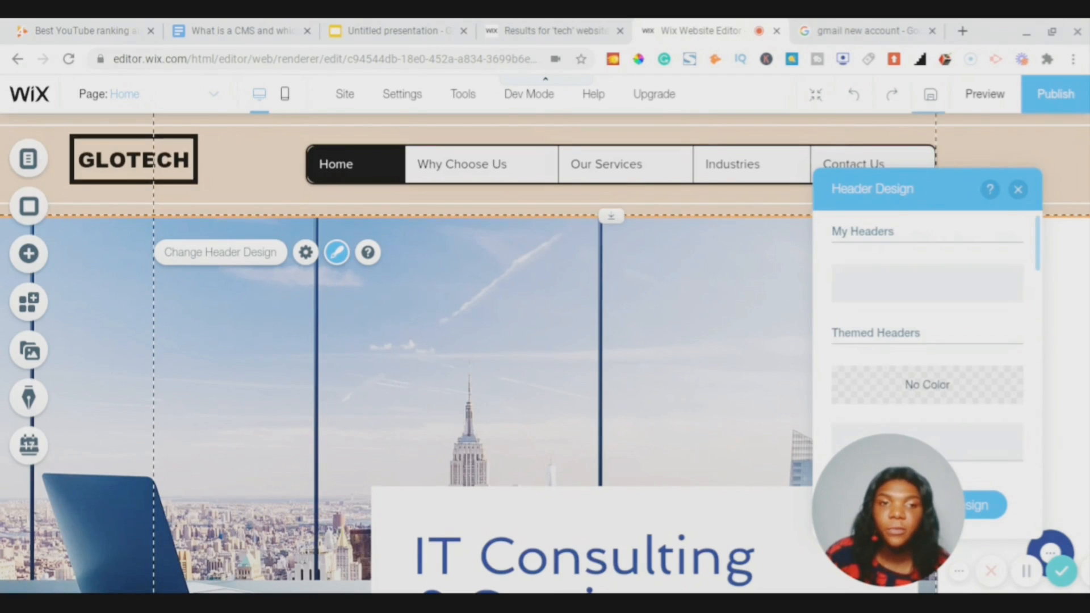
scroll(927, 341, "down", 2)
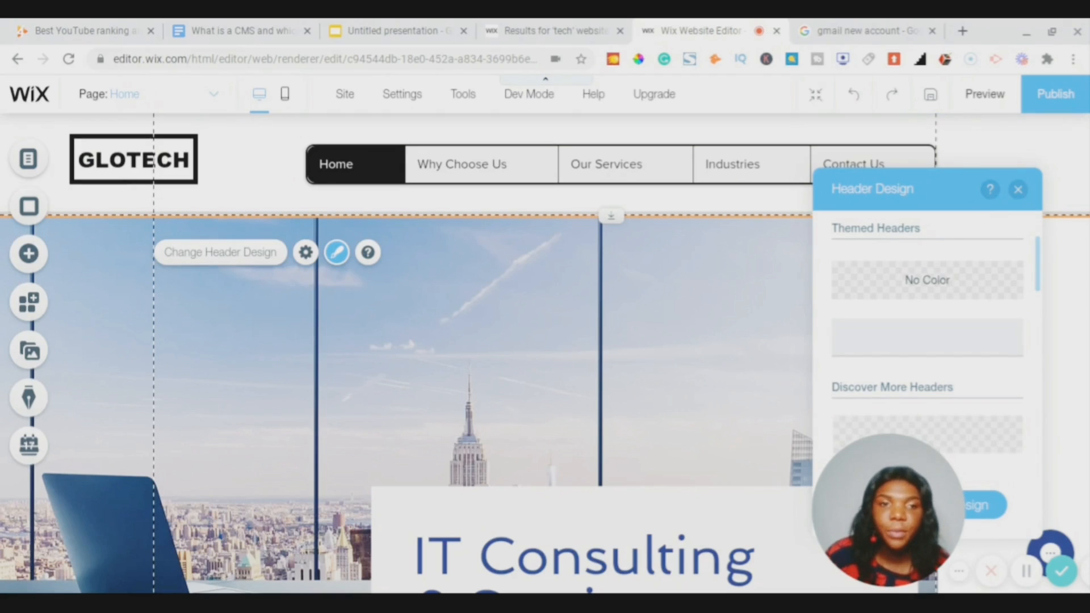
left_click(902, 344)
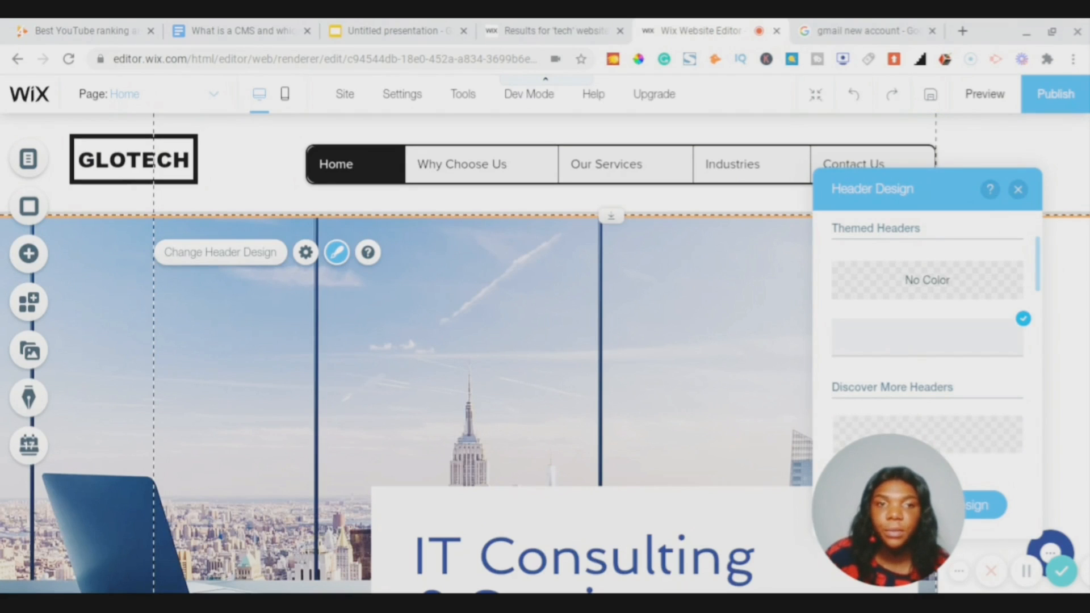
left_click(1018, 190)
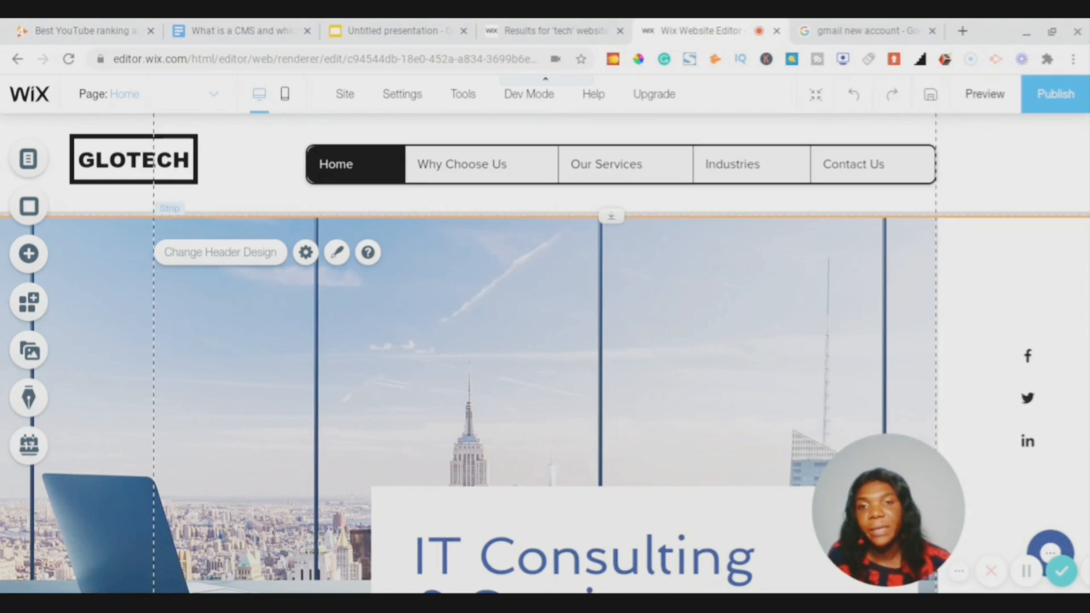
scroll(794, 295, "down", 3)
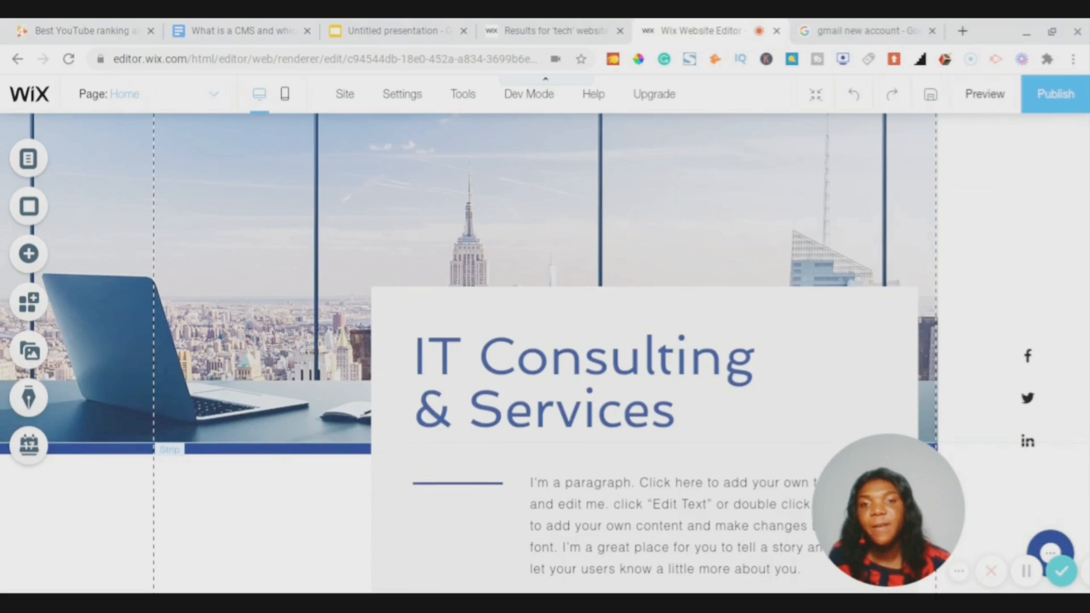
- Scroll up and down the page to review the white header and the hero strip
scroll(510, 352, "down", 3)
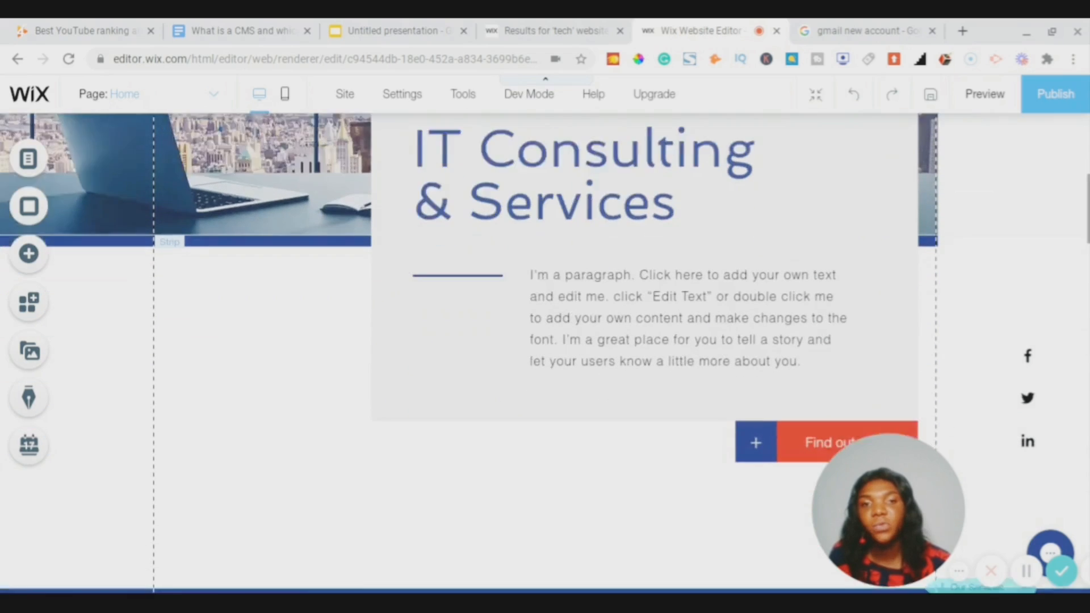
scroll(545, 352, "down", 3)
scroll(545, 352, "up", 5)
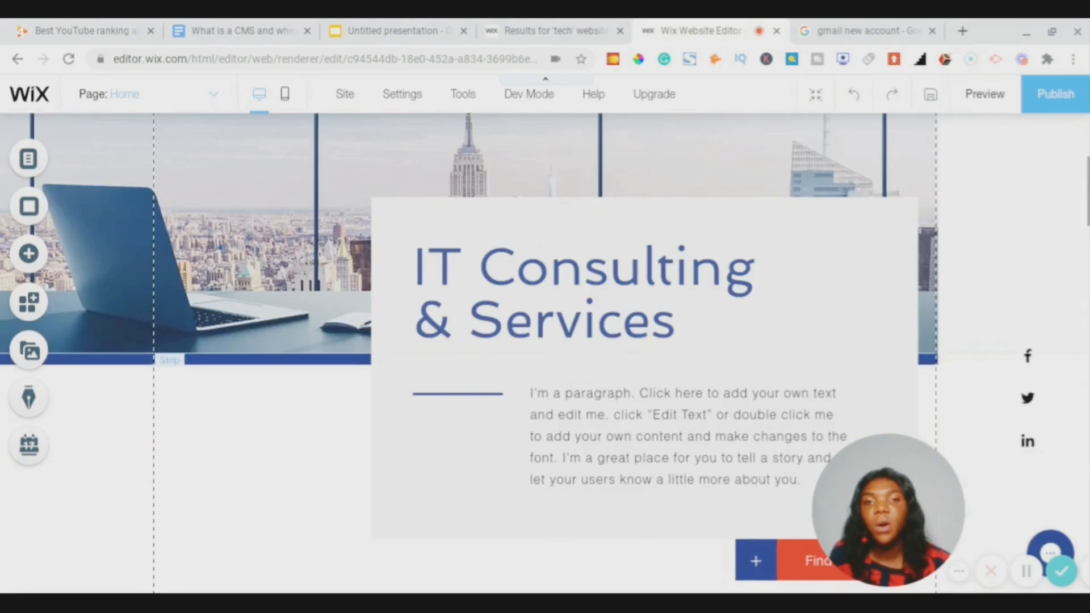
scroll(545, 352, "up", 4)
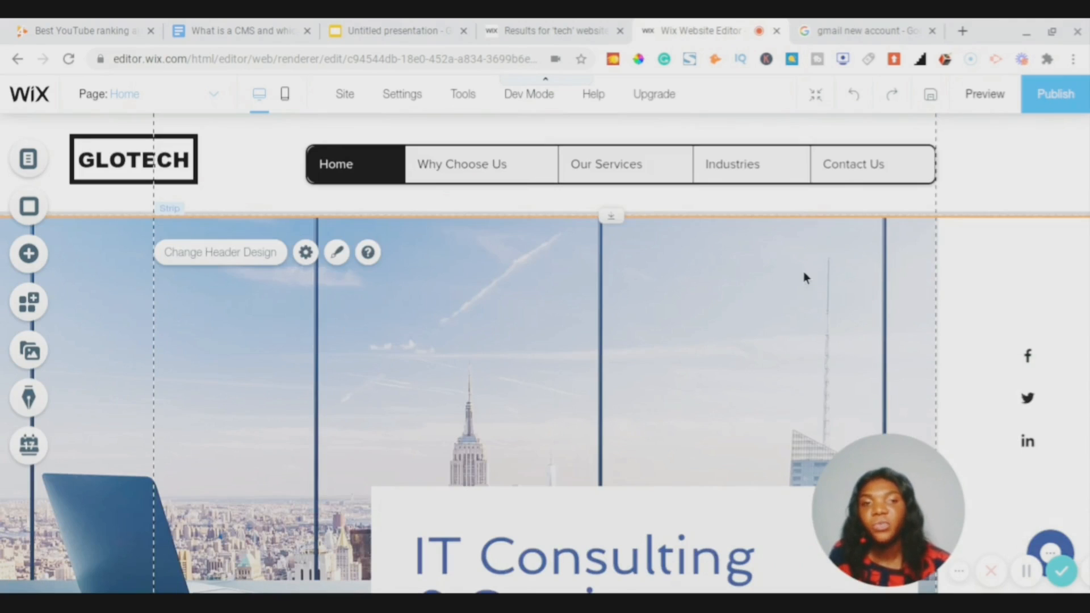
scroll(803, 272, "down", 2)
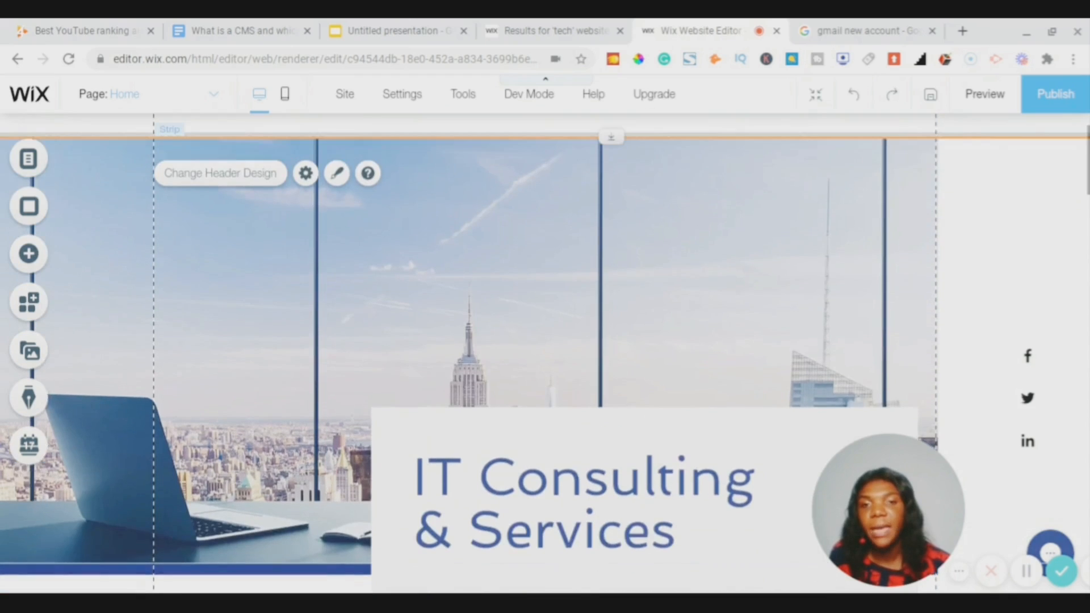
scroll(545, 352, "up", 2)
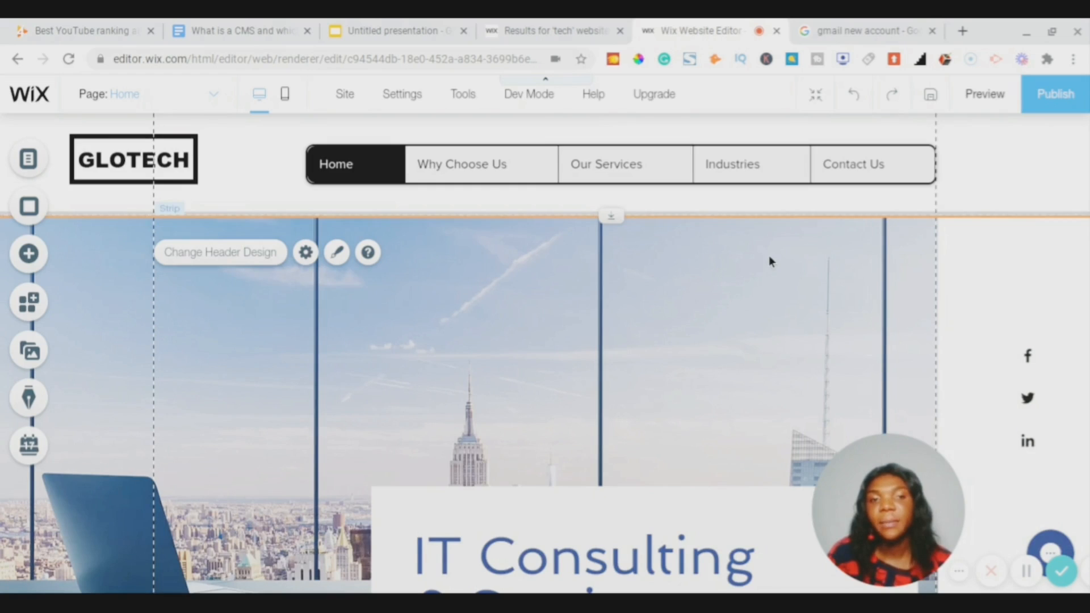
scroll(770, 259, "down", 2)
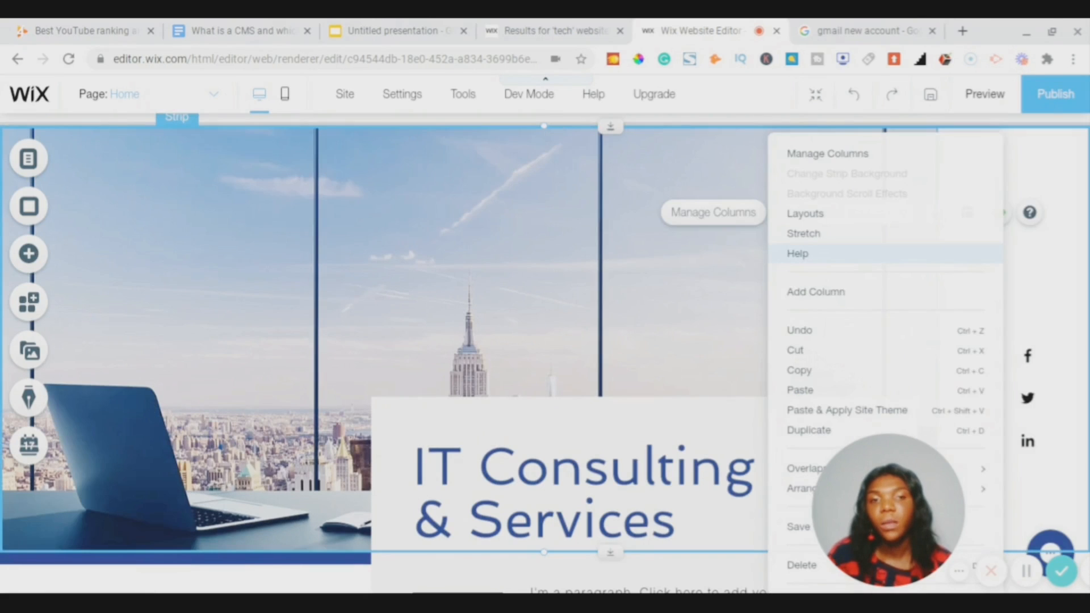
- Open Manage Columns for the hero strip and delete its second column
left_click(824, 155)
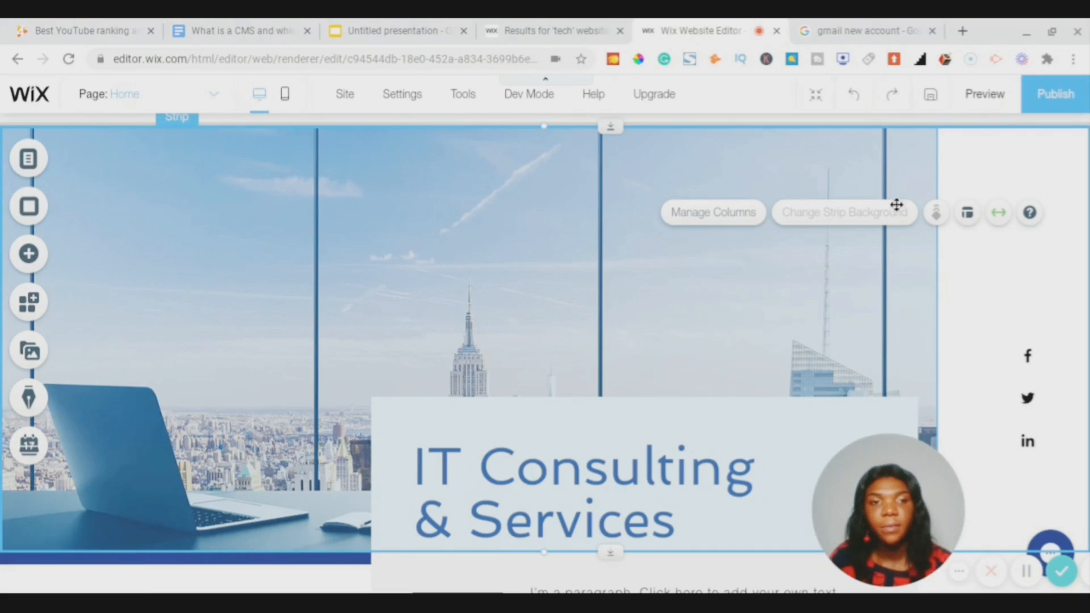
left_click(684, 214)
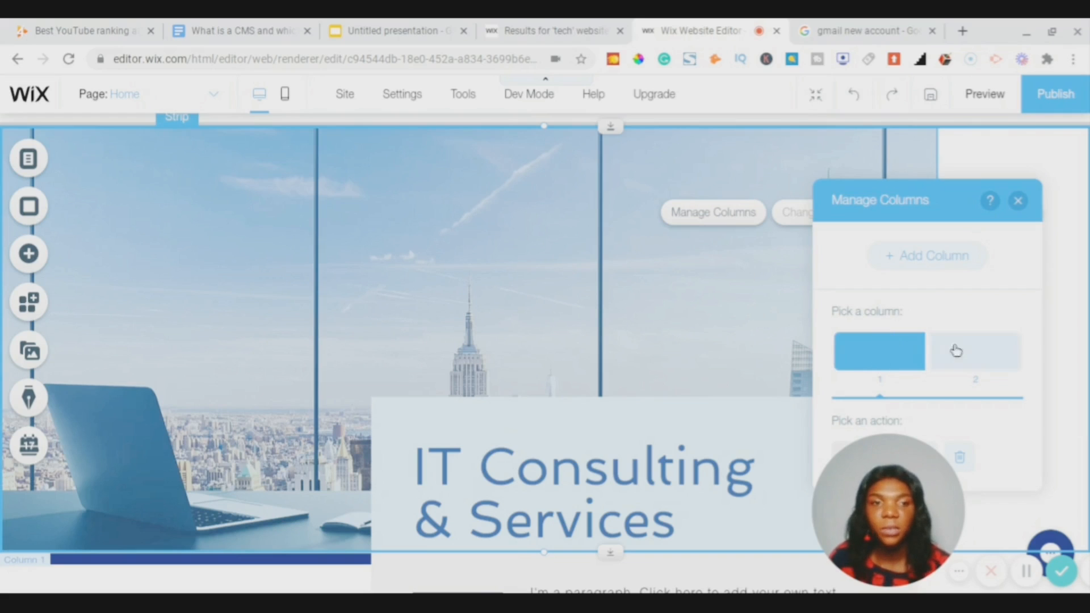
left_click(970, 356)
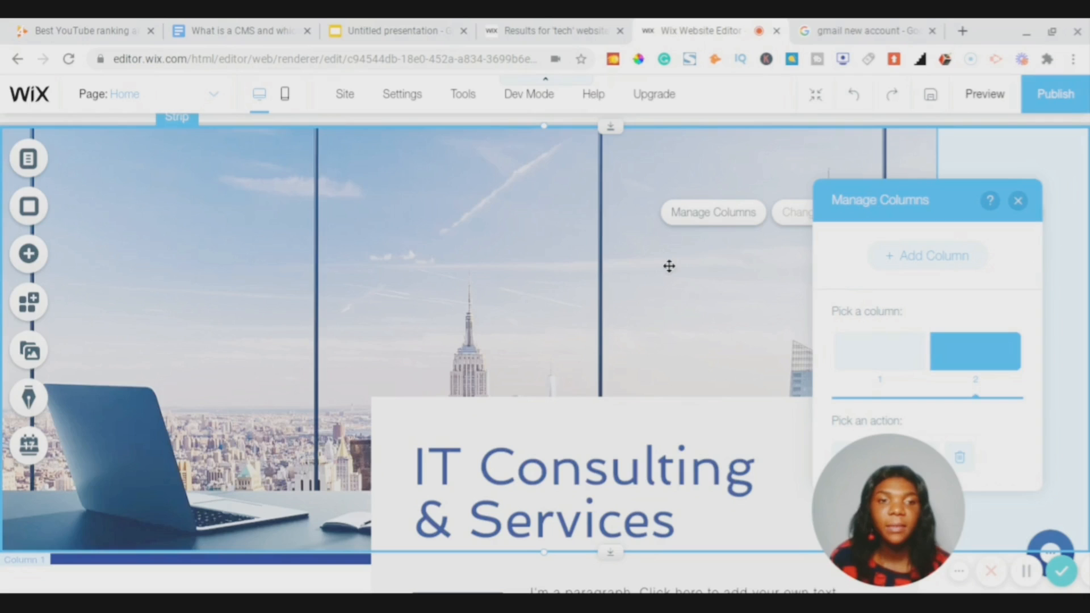
left_click_drag(851, 201, 720, 195)
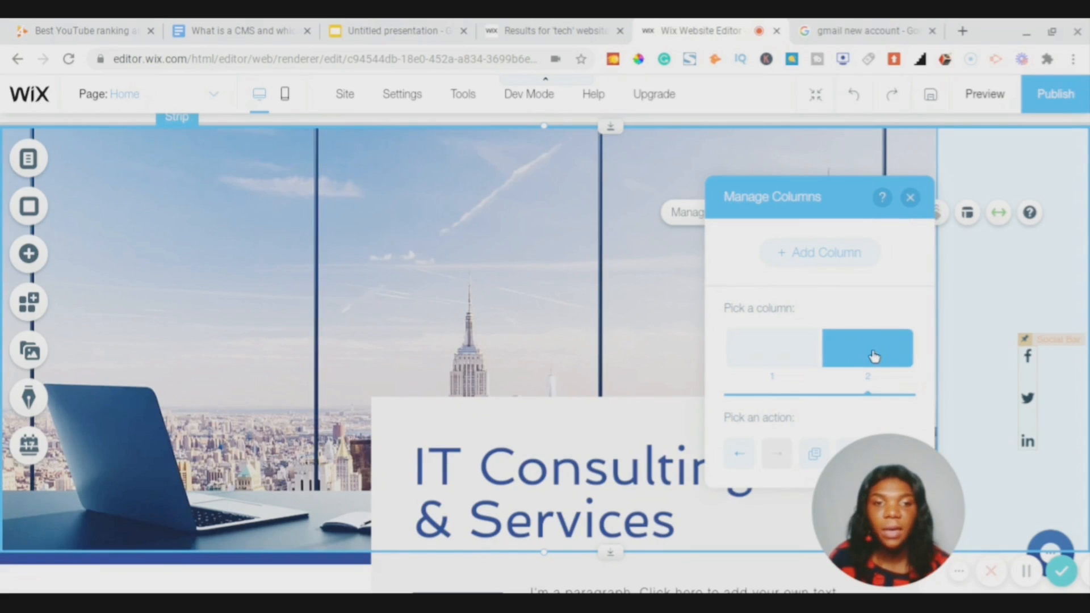
left_click(910, 197)
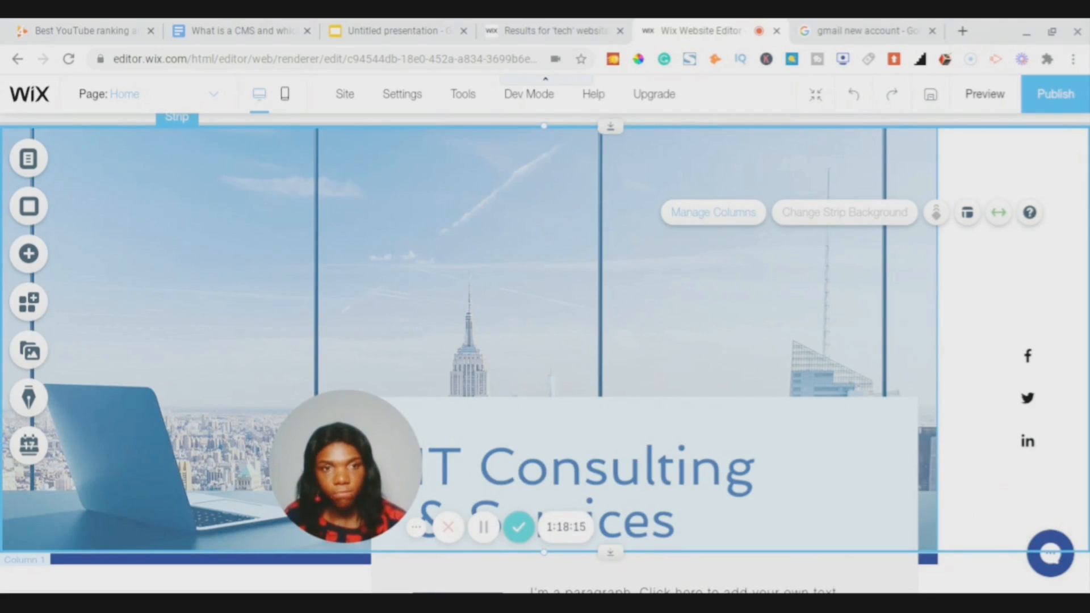
left_click(718, 215)
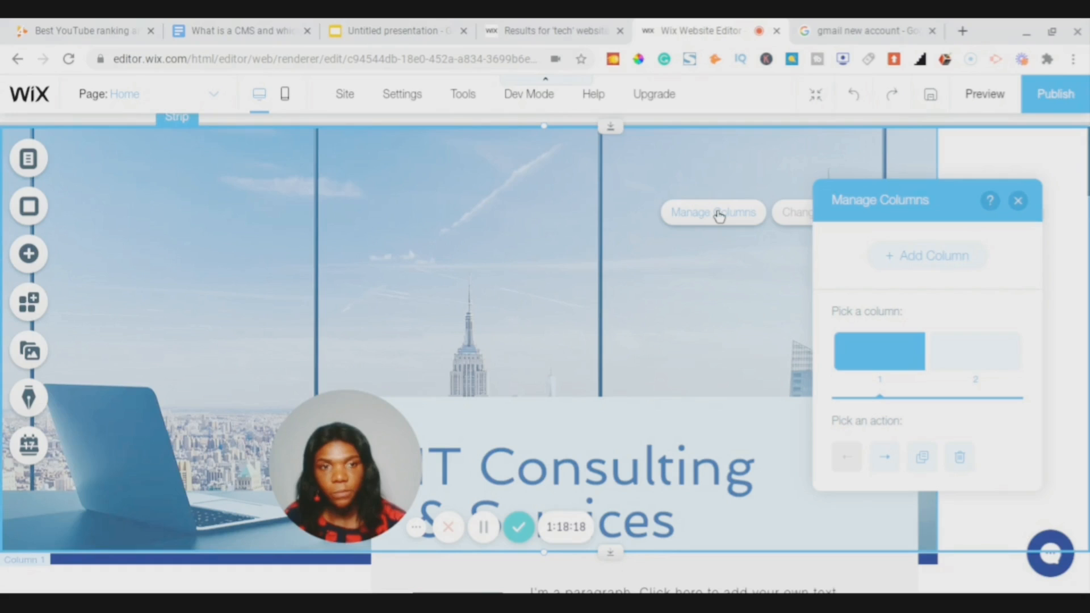
left_click(993, 363)
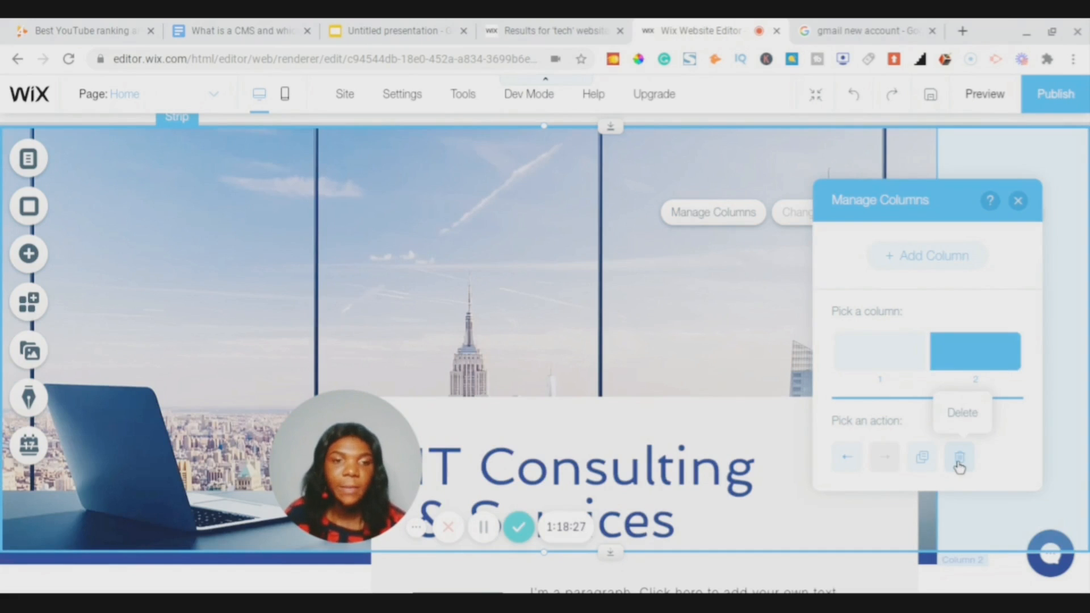
left_click(959, 460)
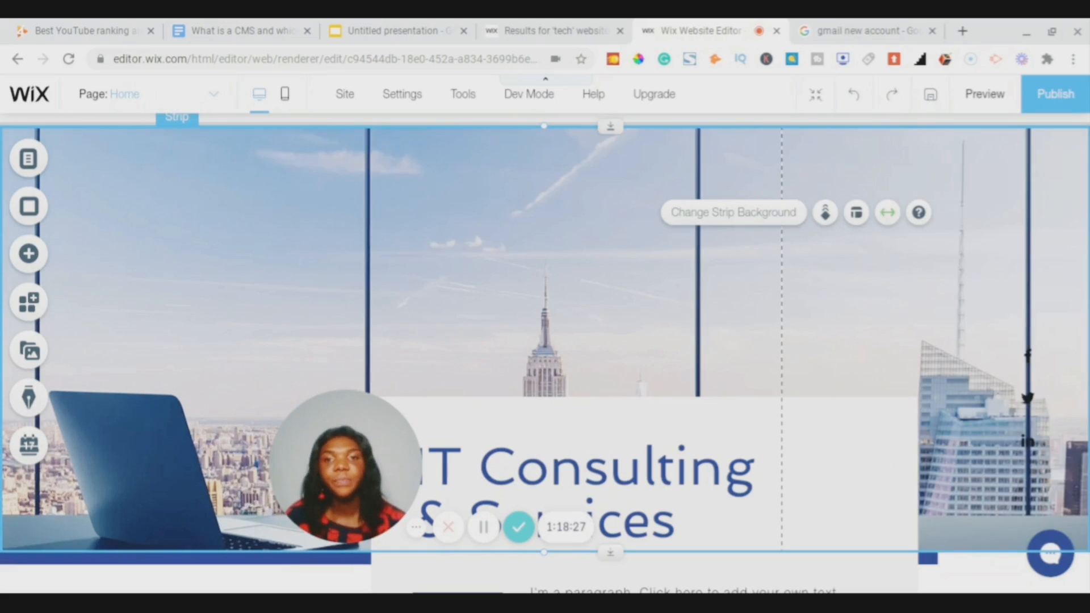
scroll(1022, 308, "up", 3)
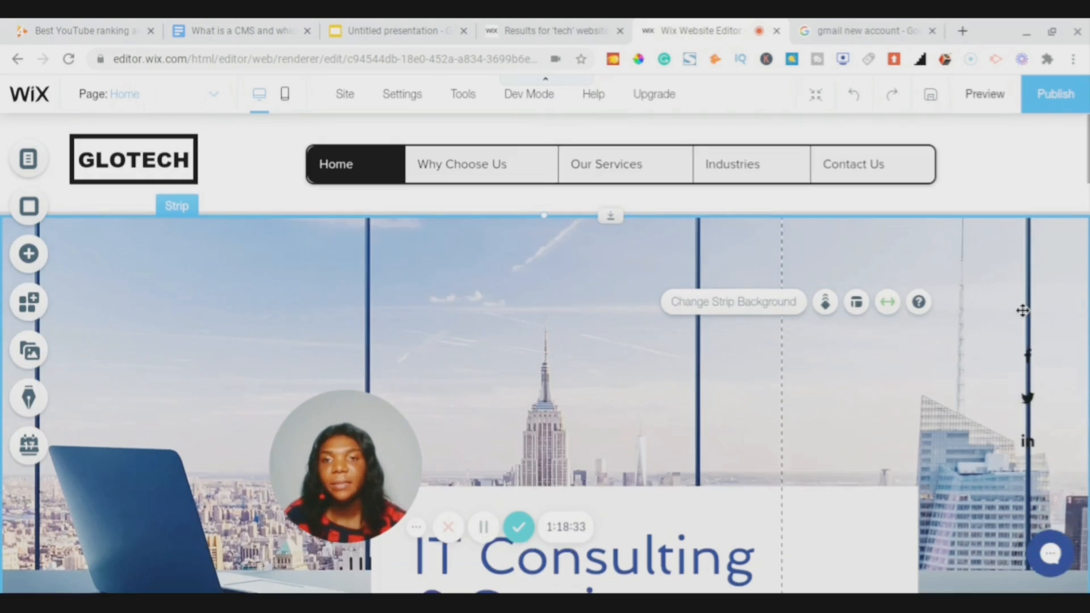
- Open Change Strip Background for the hero strip and choose Image as the background type
scroll(1021, 310, "down", 1)
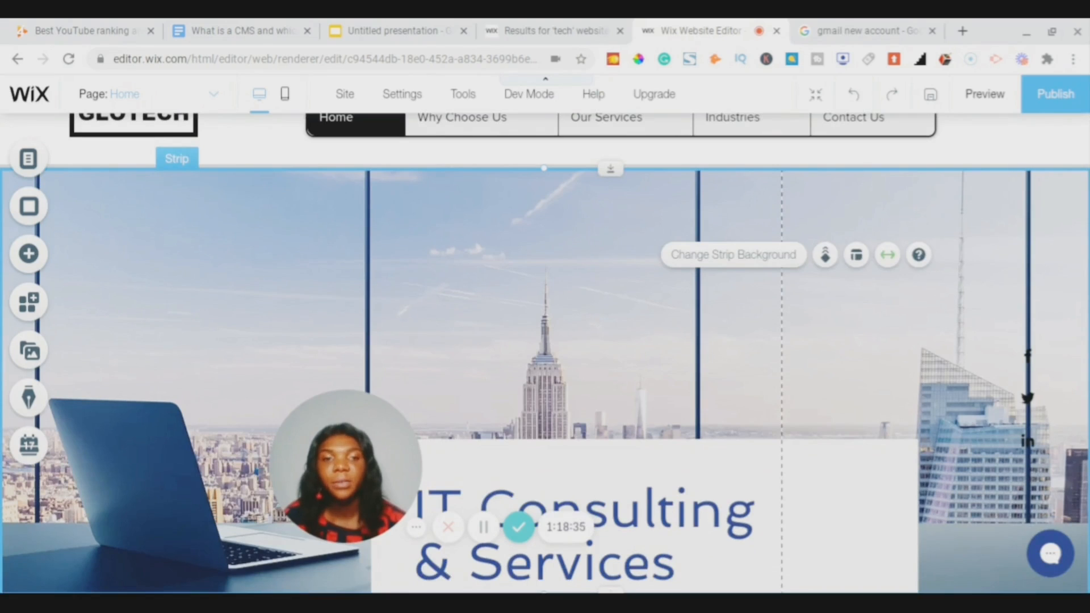
scroll(1022, 310, "up", 1)
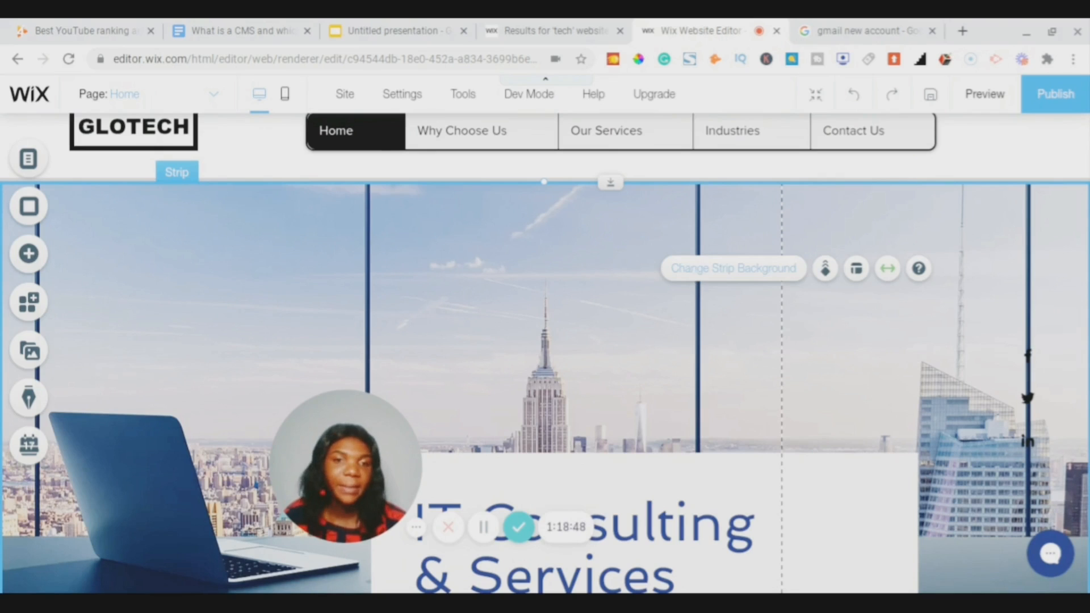
left_click(713, 281)
mouse_move(908, 452)
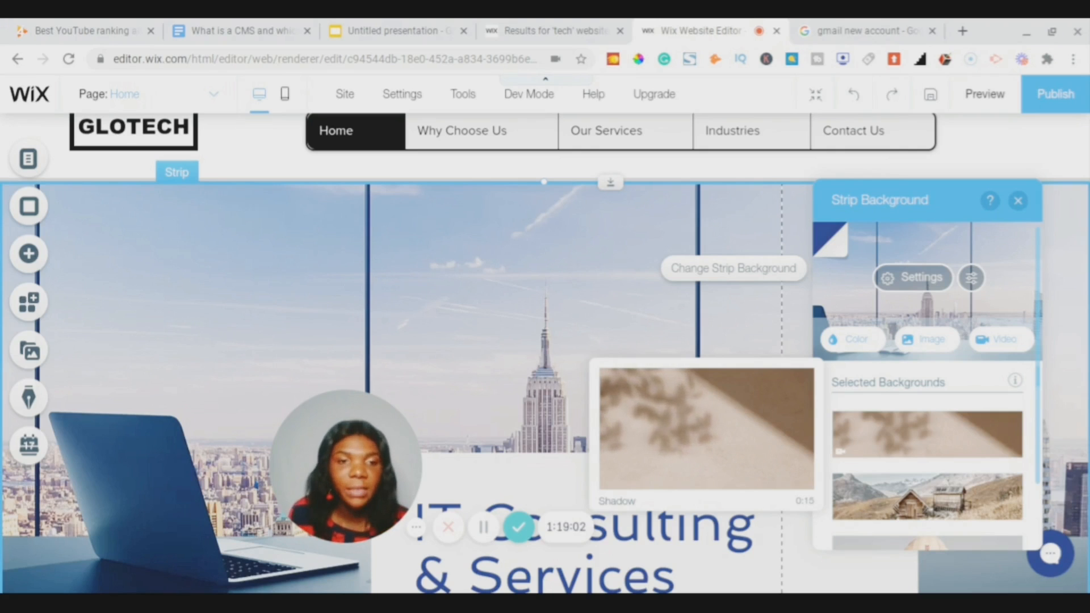
scroll(957, 367, "down", 5)
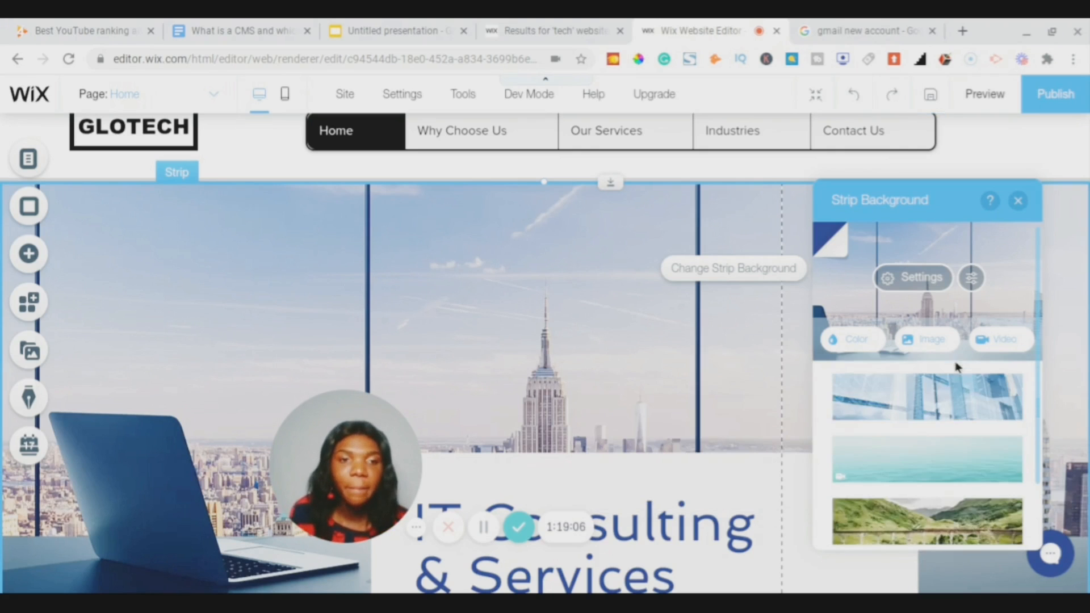
scroll(958, 367, "up", 5)
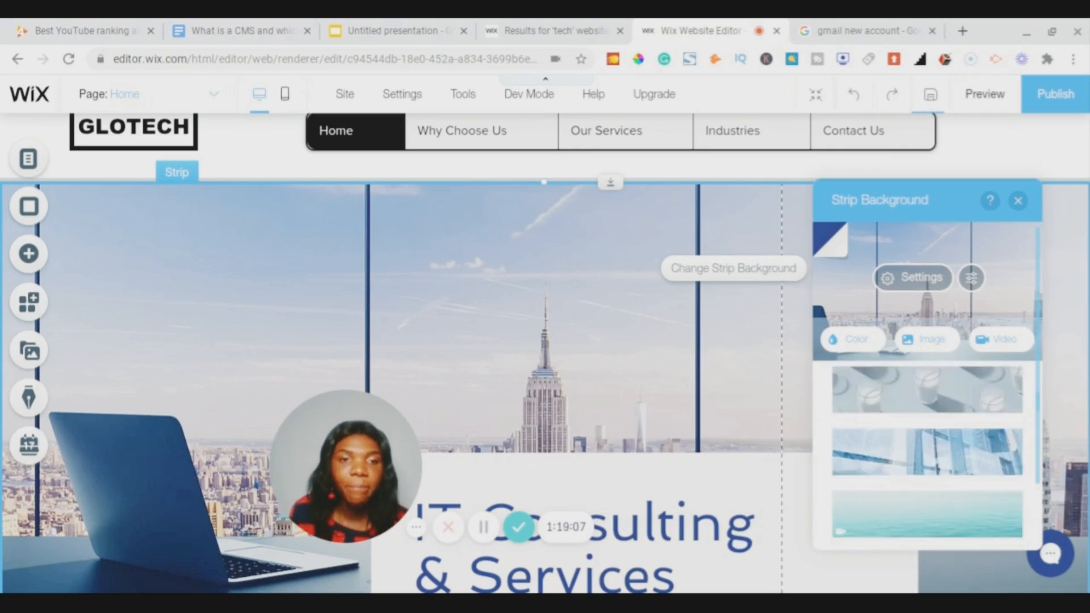
left_click(922, 342)
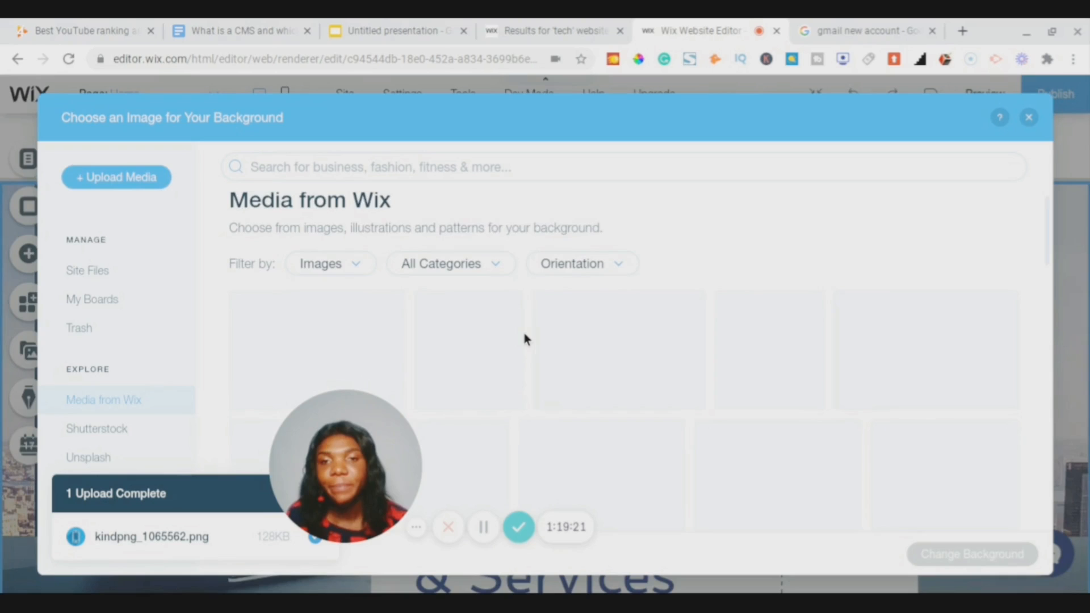
- Search the Wix image library for 'tech'
scroll(524, 335, "down", 1)
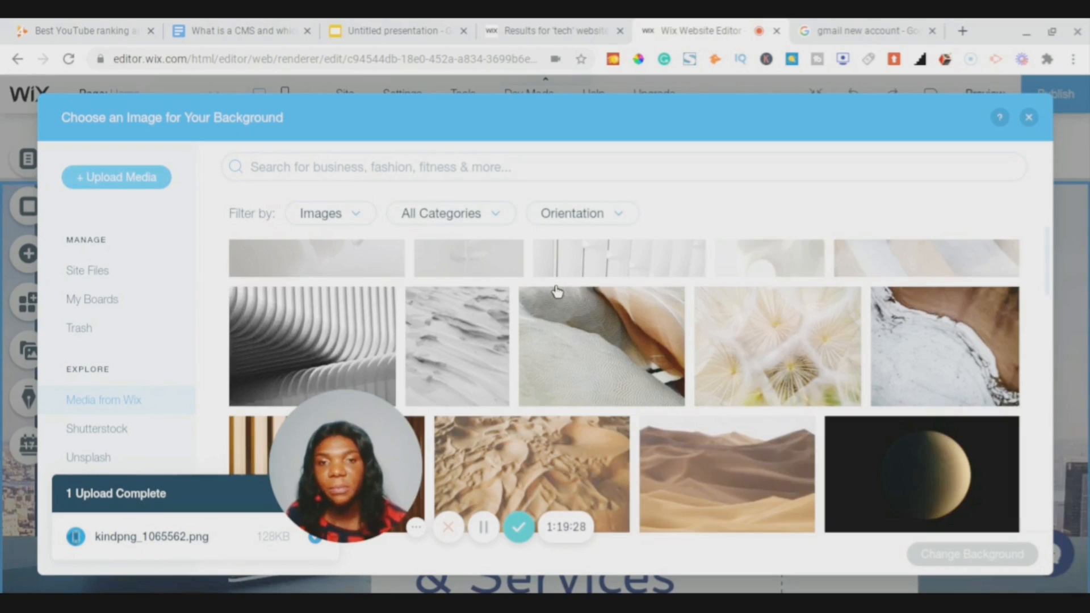
scroll(477, 193, "down", 3)
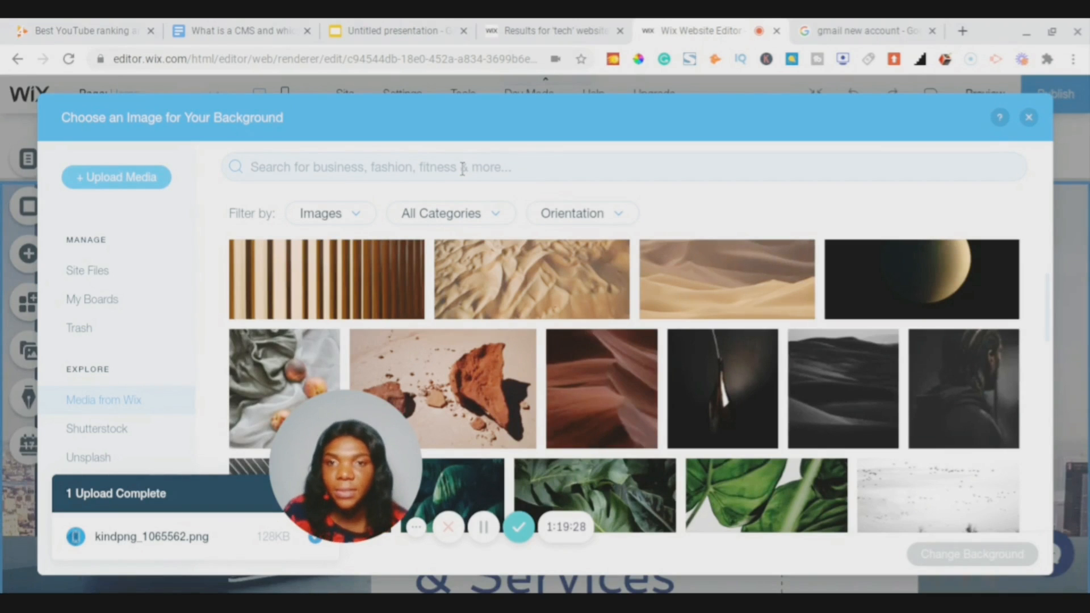
left_click(462, 169)
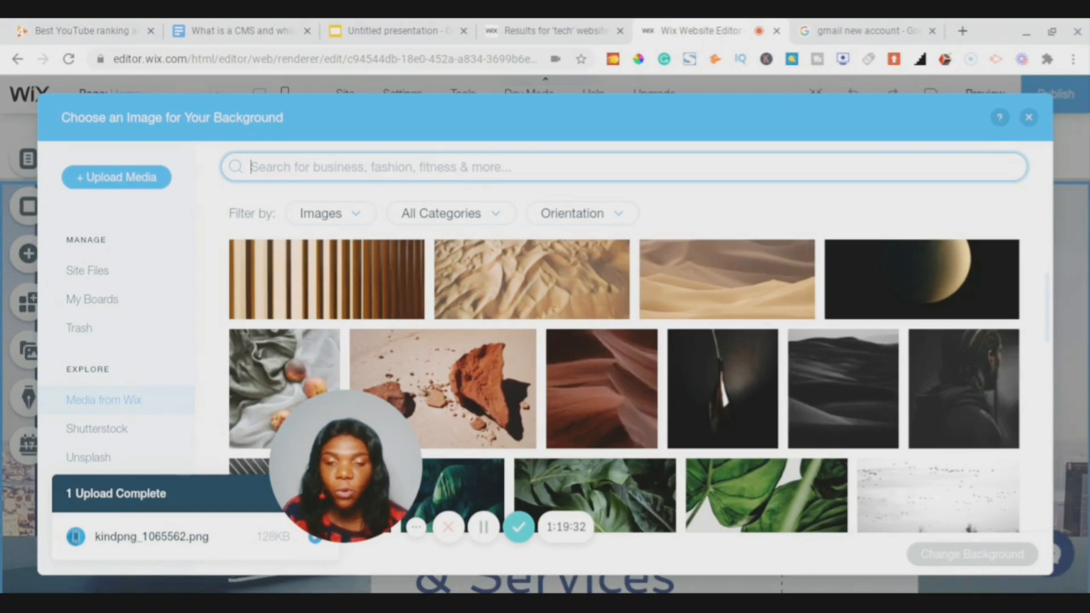
type("tech")
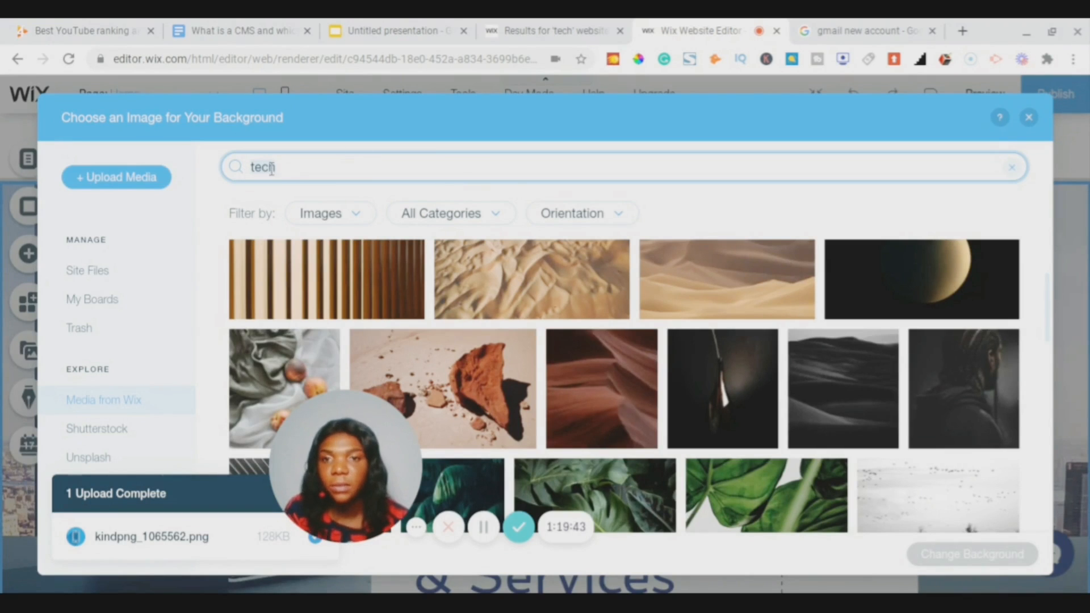
left_click(236, 170)
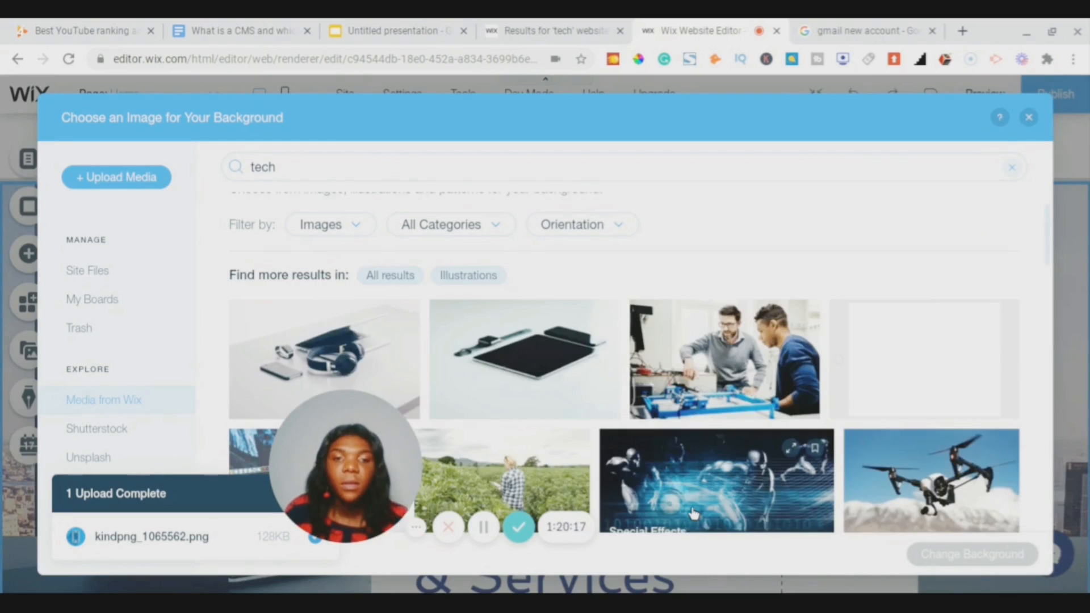
- Pick the blue futuristic Special Effects image from the tech results
scroll(693, 513, "down", 3)
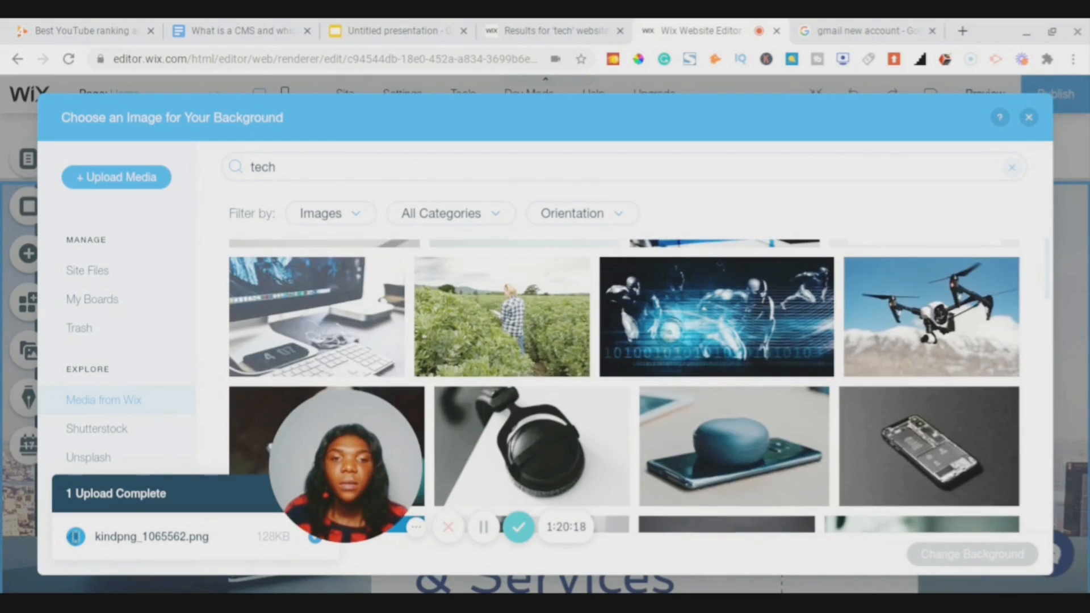
scroll(624, 386, "up", 3)
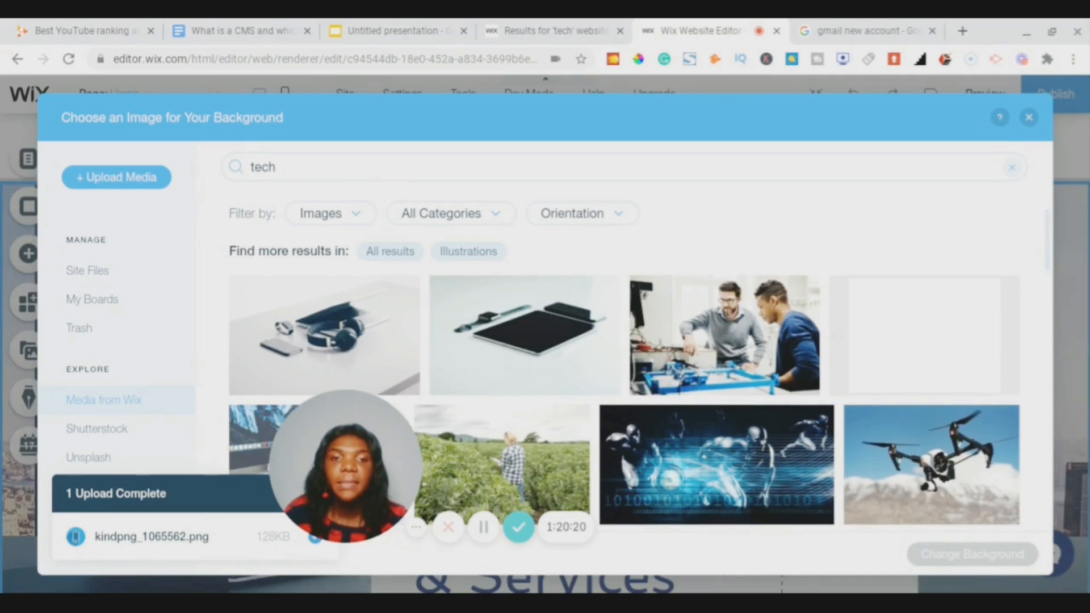
scroll(750, 453, "up", 1)
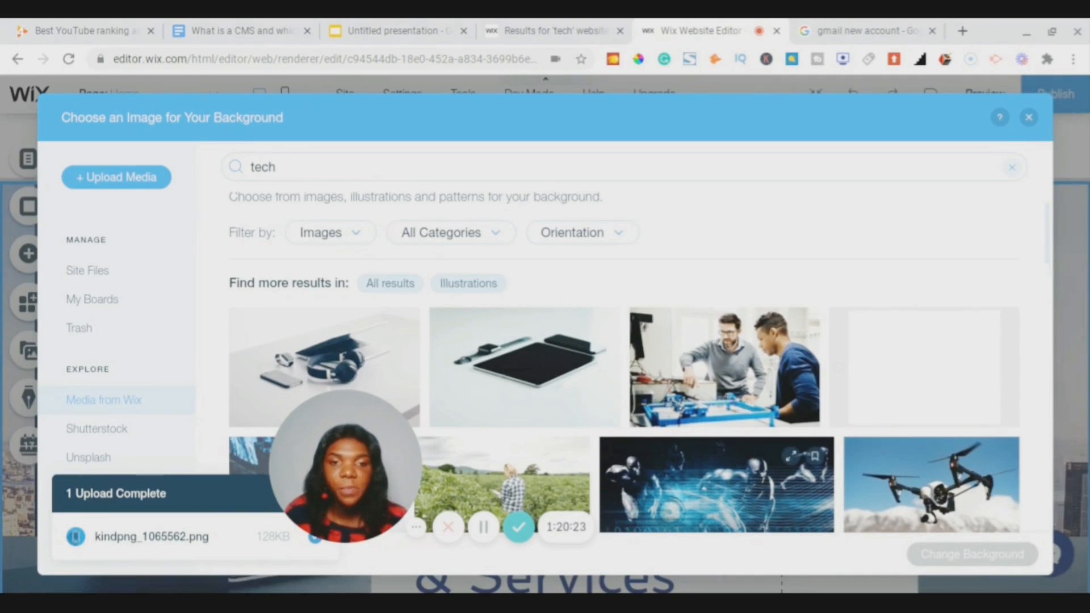
scroll(750, 453, "down", 6)
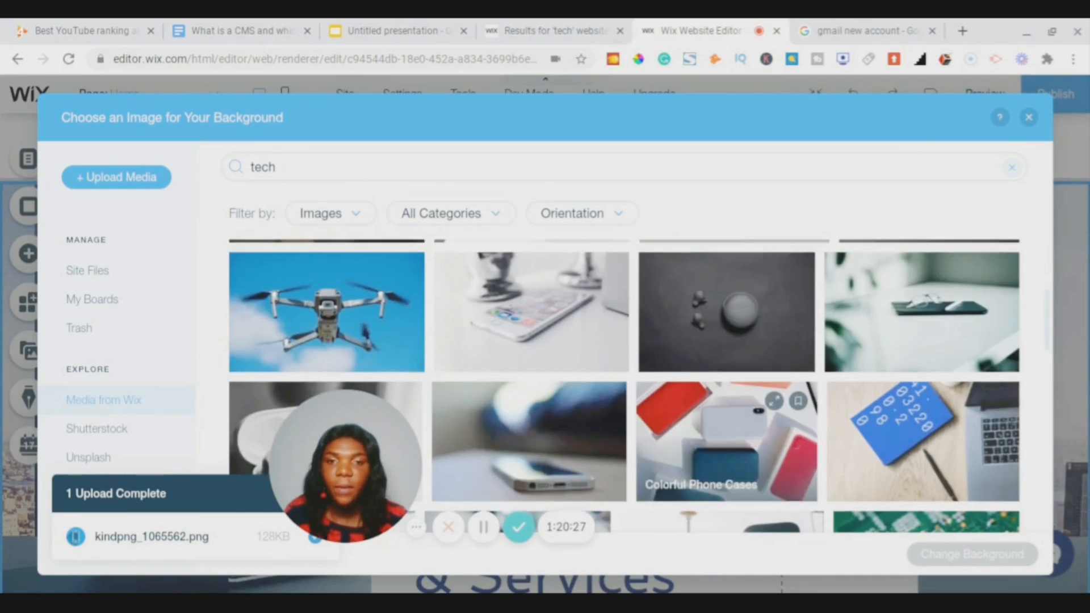
scroll(751, 453, "down", 8)
scroll(766, 369, "down", 4)
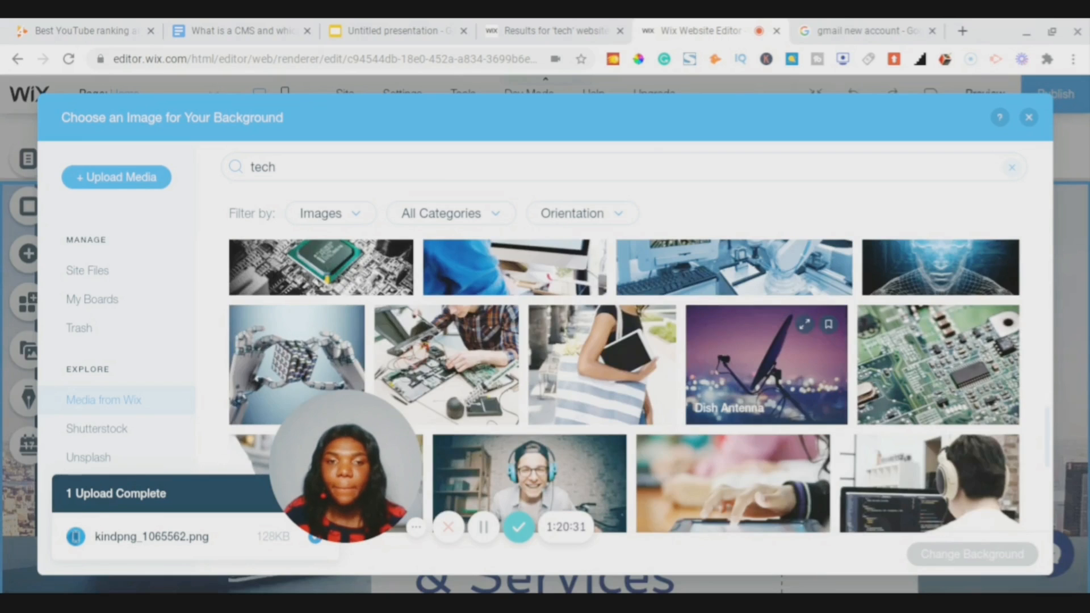
scroll(662, 360, "down", 5)
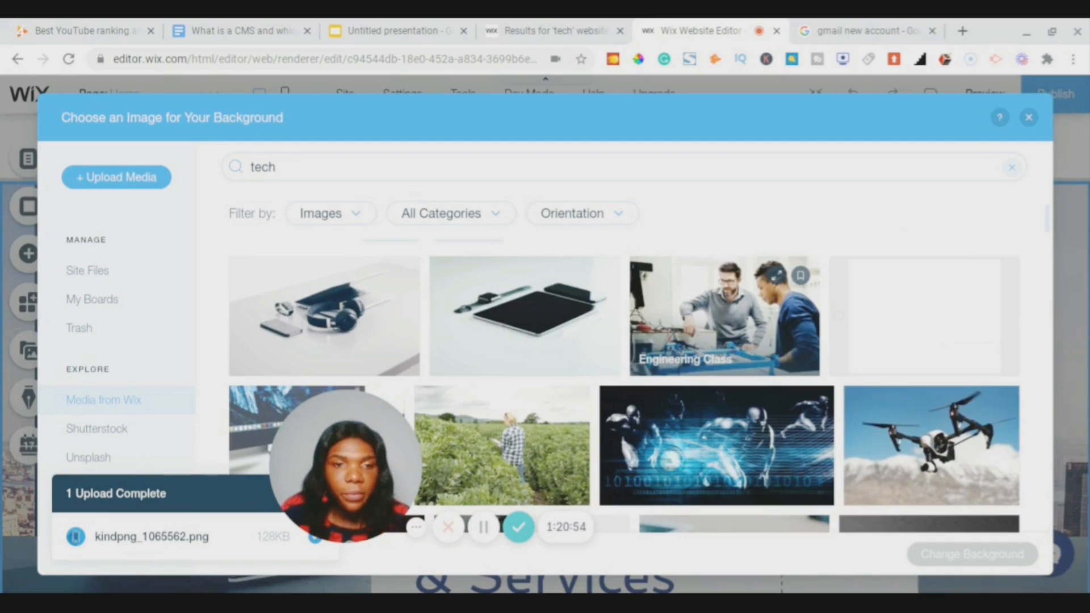
scroll(712, 331, "down", 1)
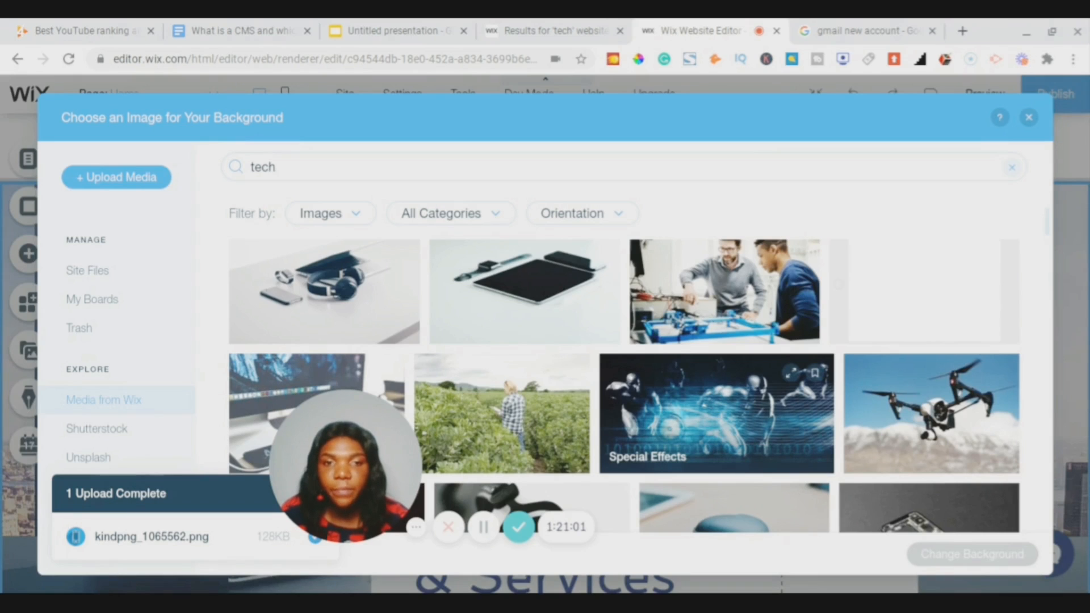
left_click(717, 413)
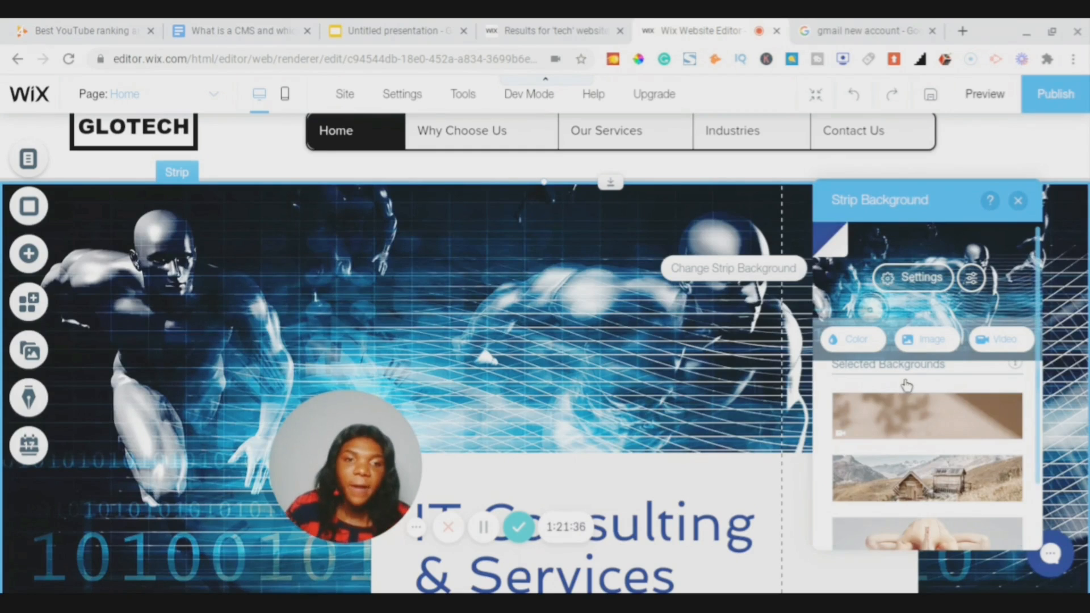
- In Image Settings, change the colour behind the image and set Image Opacity to 75
scroll(907, 386, "down", 5)
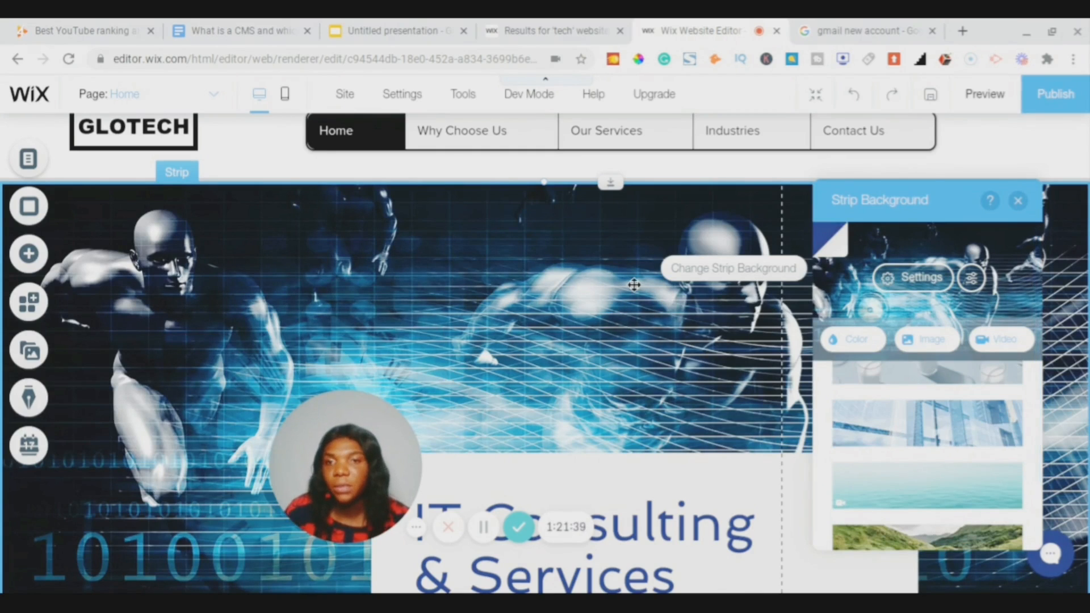
scroll(634, 285, "up", 1)
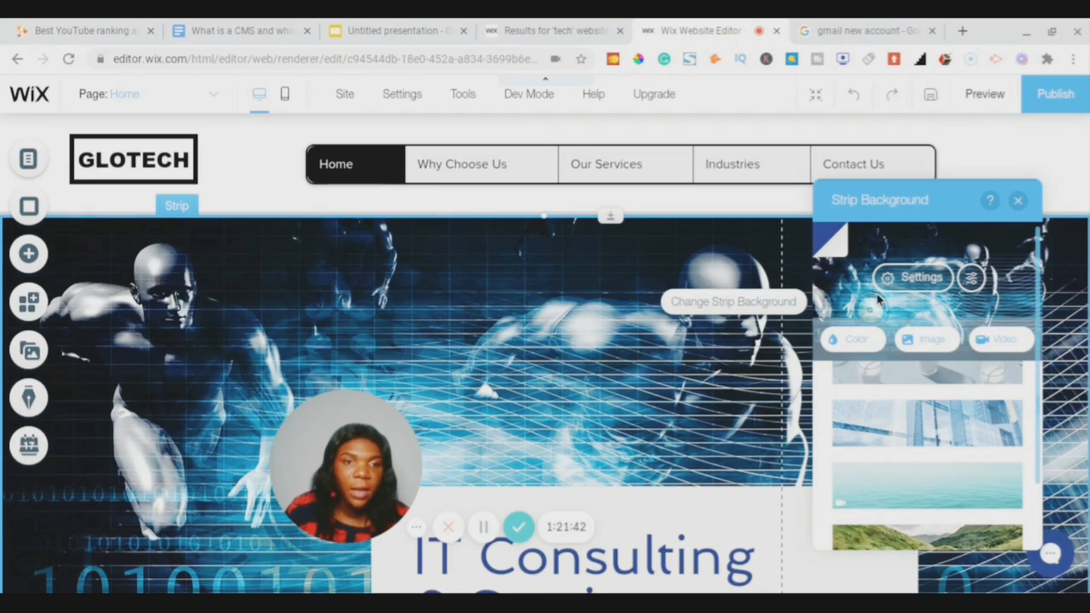
scroll(919, 318, "up", 5)
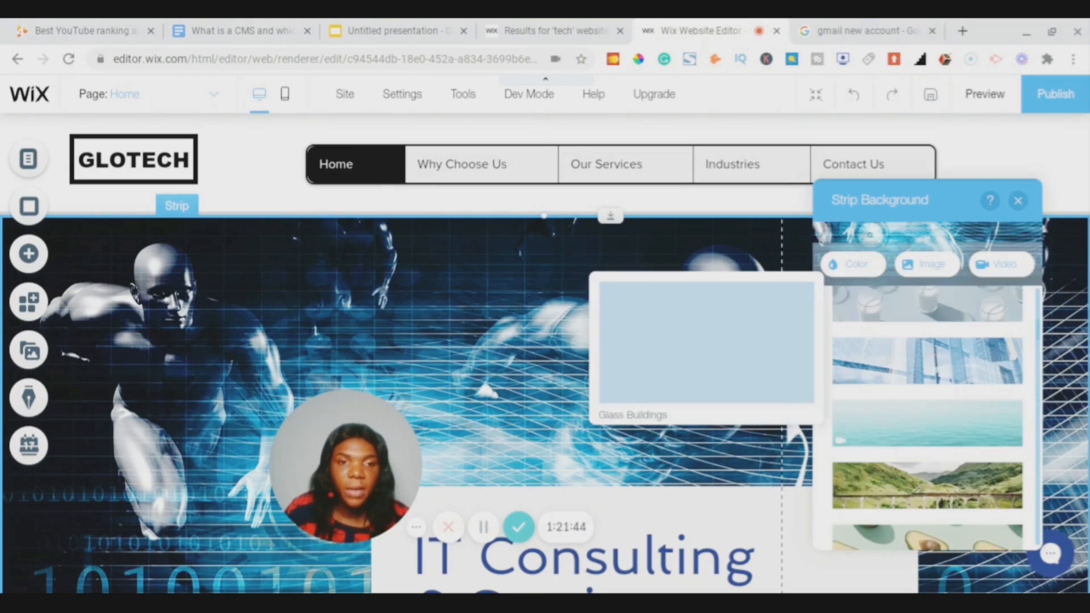
scroll(912, 265, "up", 2)
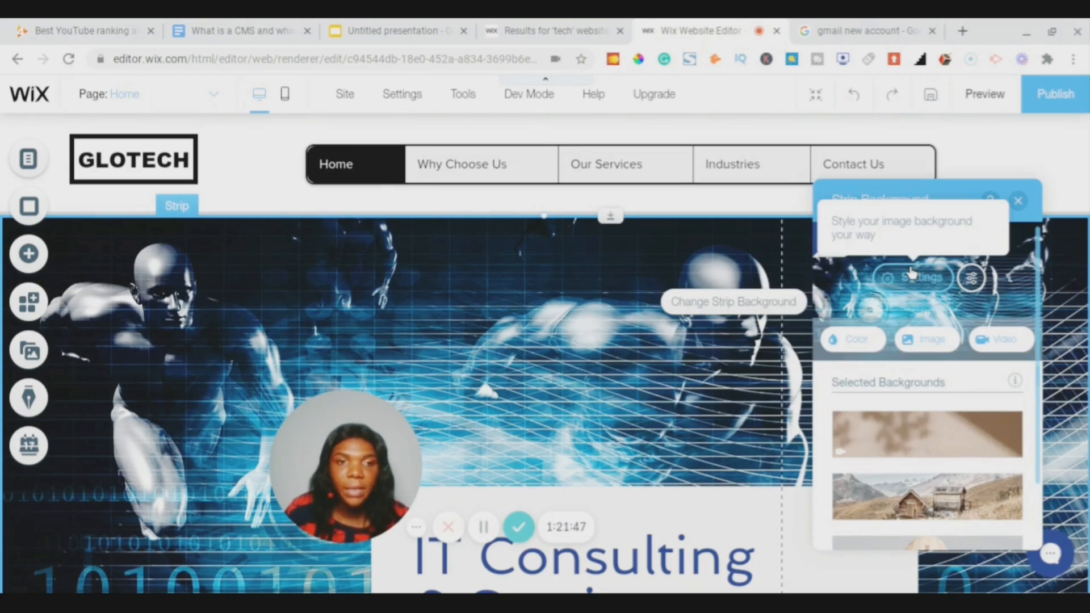
left_click(923, 277)
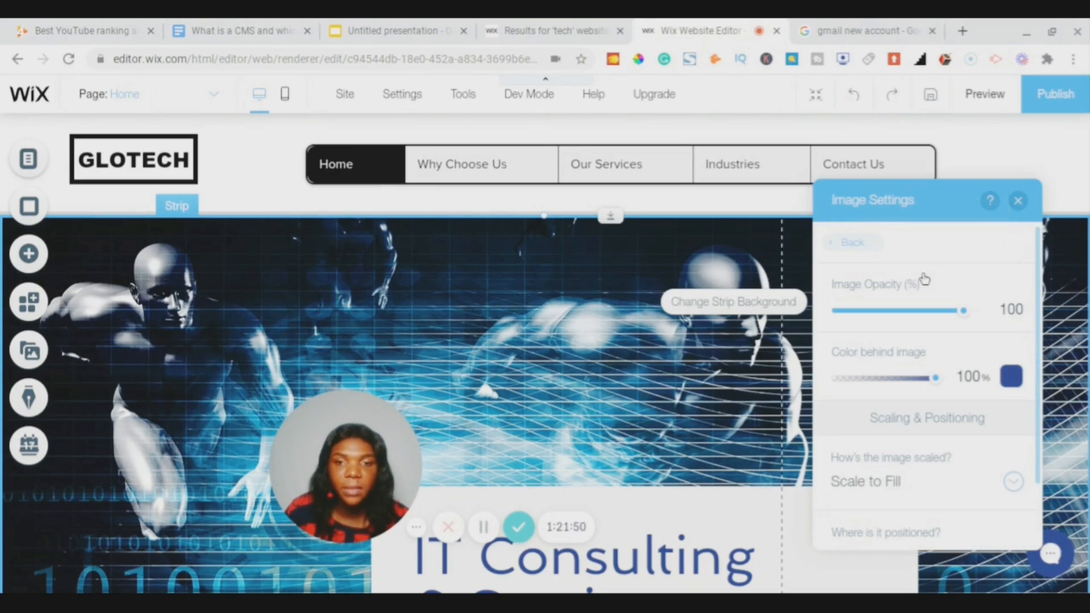
left_click(1014, 385)
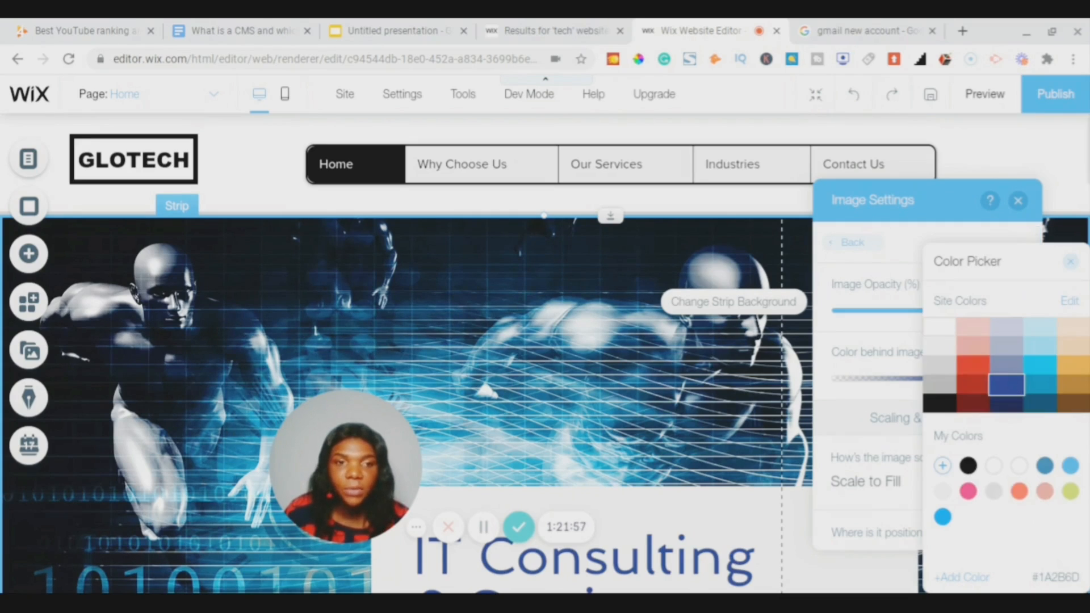
left_click(934, 412)
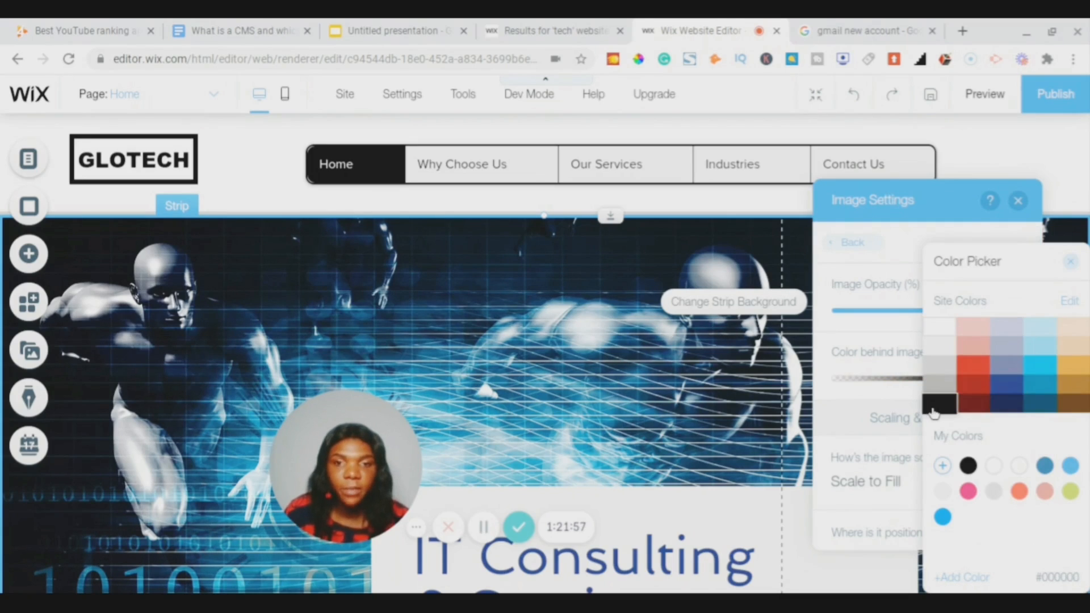
left_click(1074, 264)
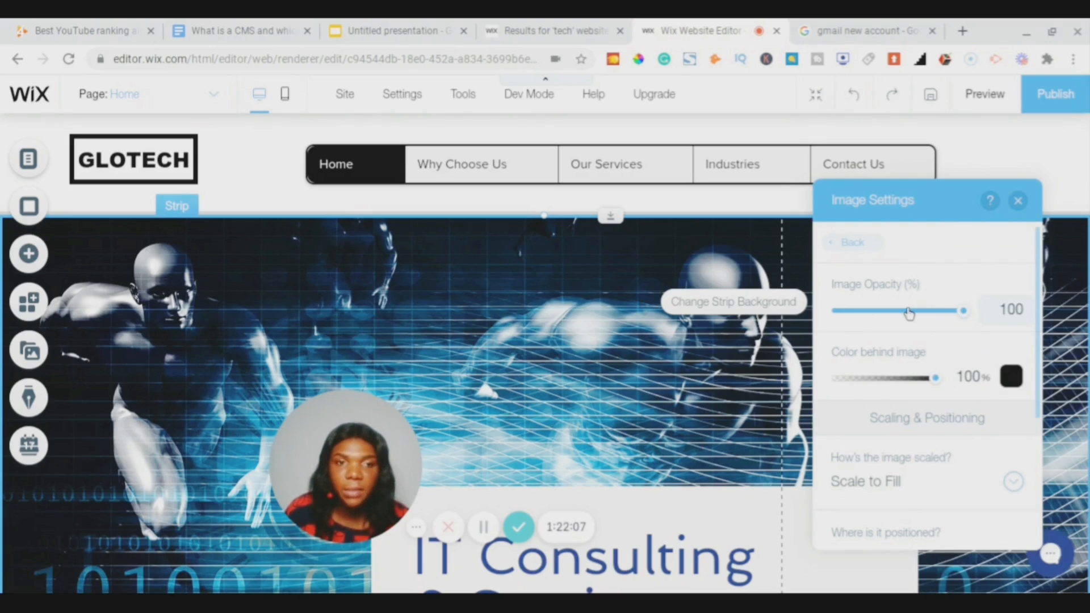
left_click_drag(909, 313, 933, 316)
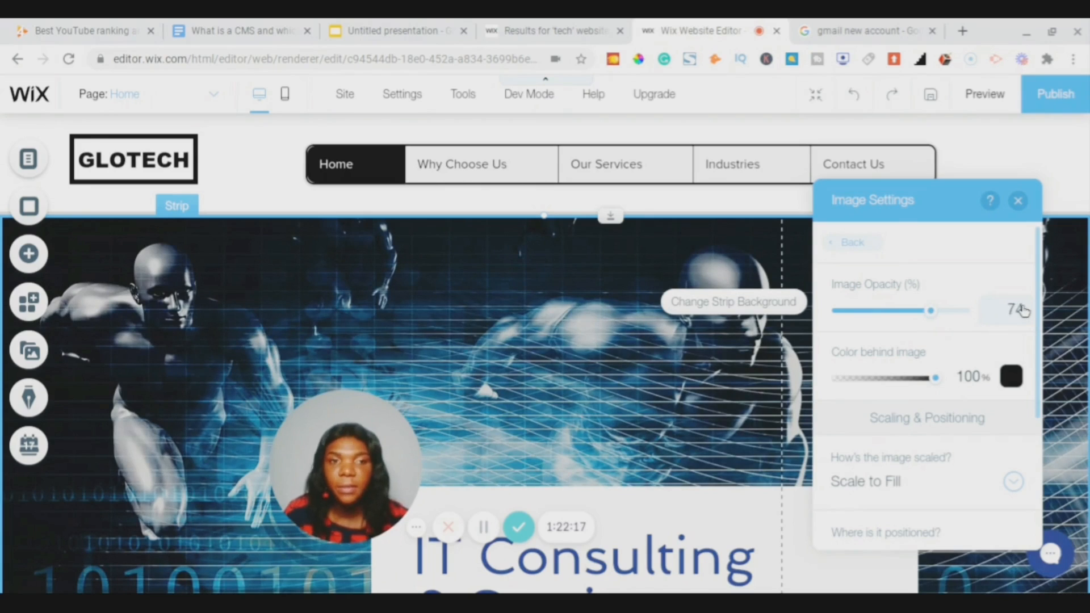
left_click(1022, 309)
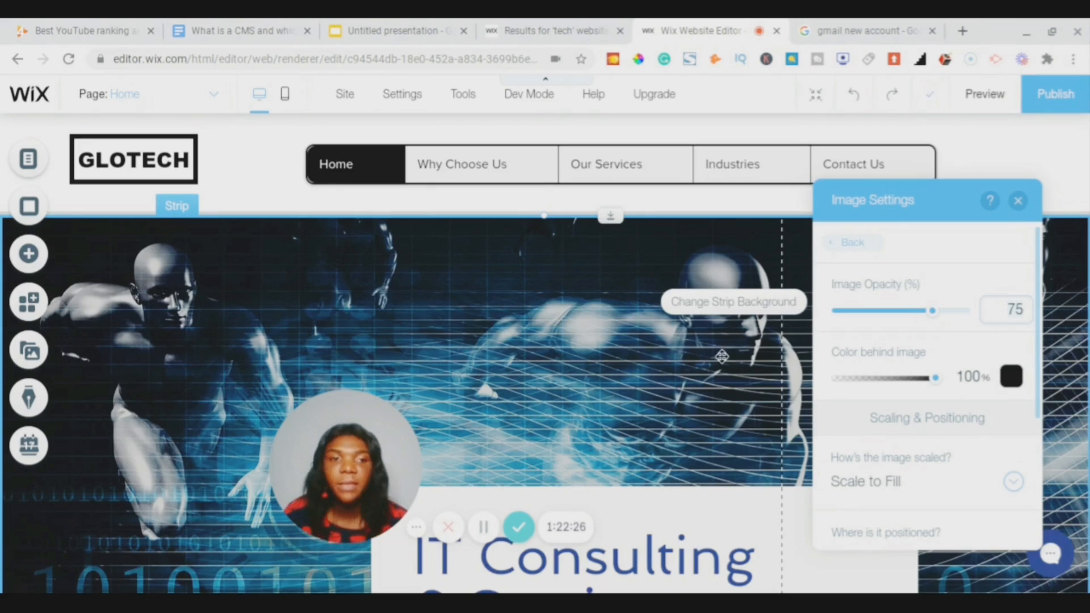
- Go back, open and close Photo Studio without changes, then close Strip Background
scroll(900, 412, "down", 4)
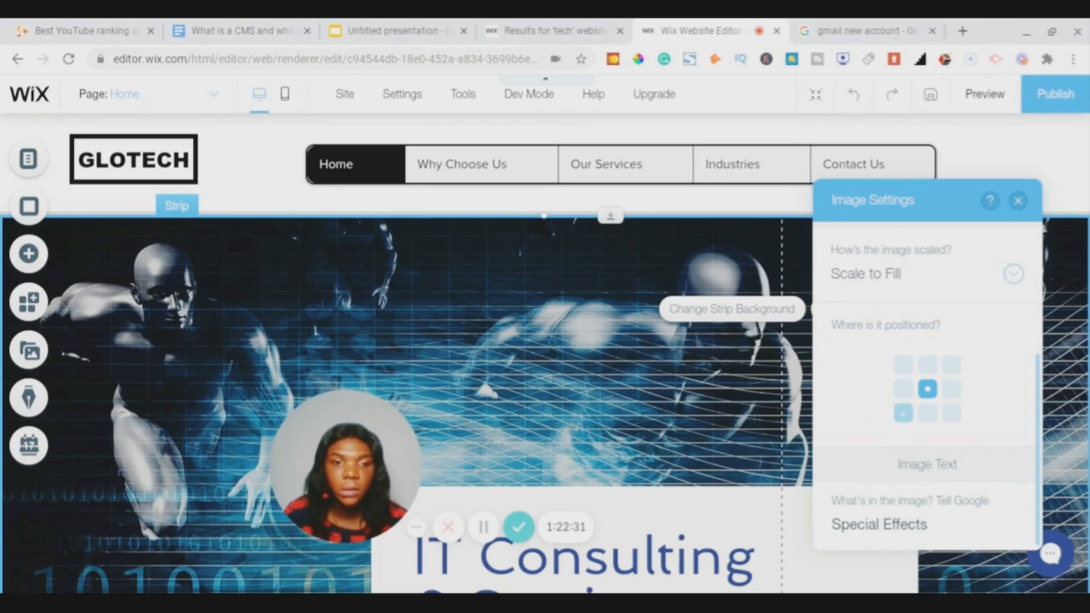
scroll(903, 412, "up", 4)
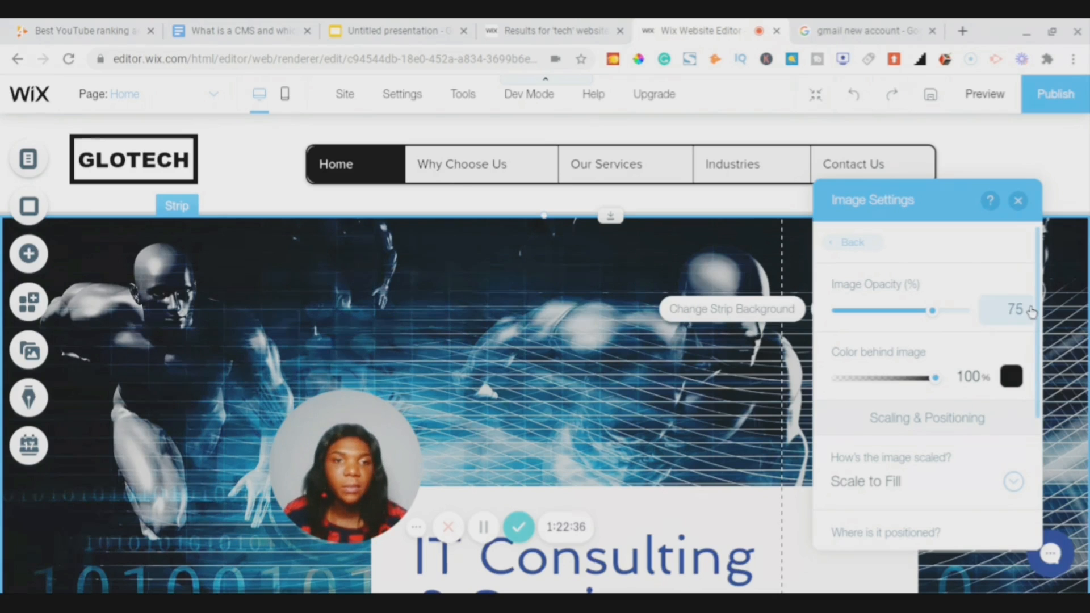
left_click(854, 245)
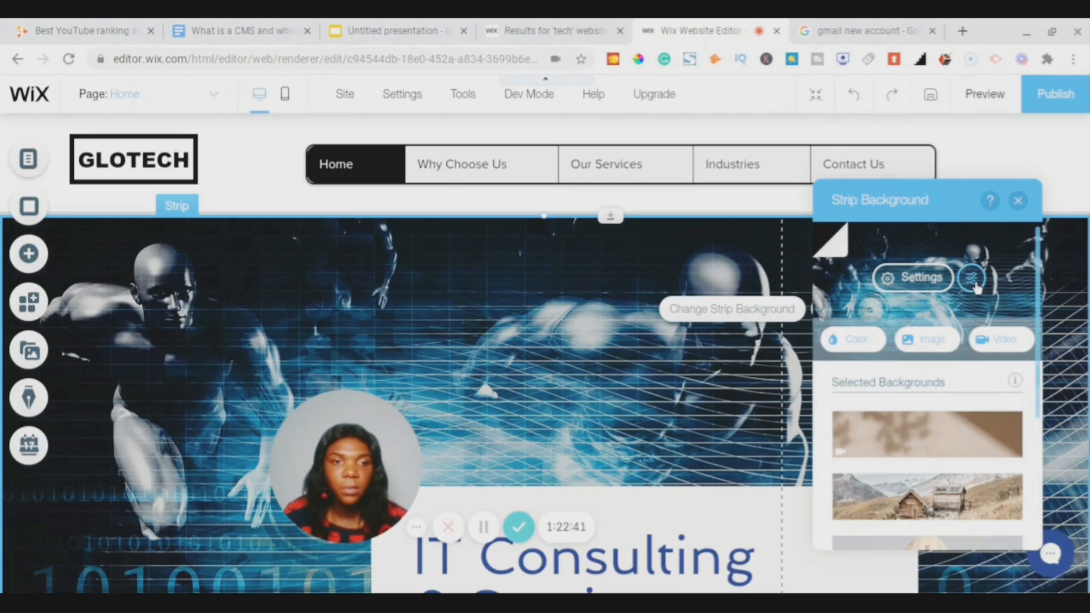
left_click(972, 277)
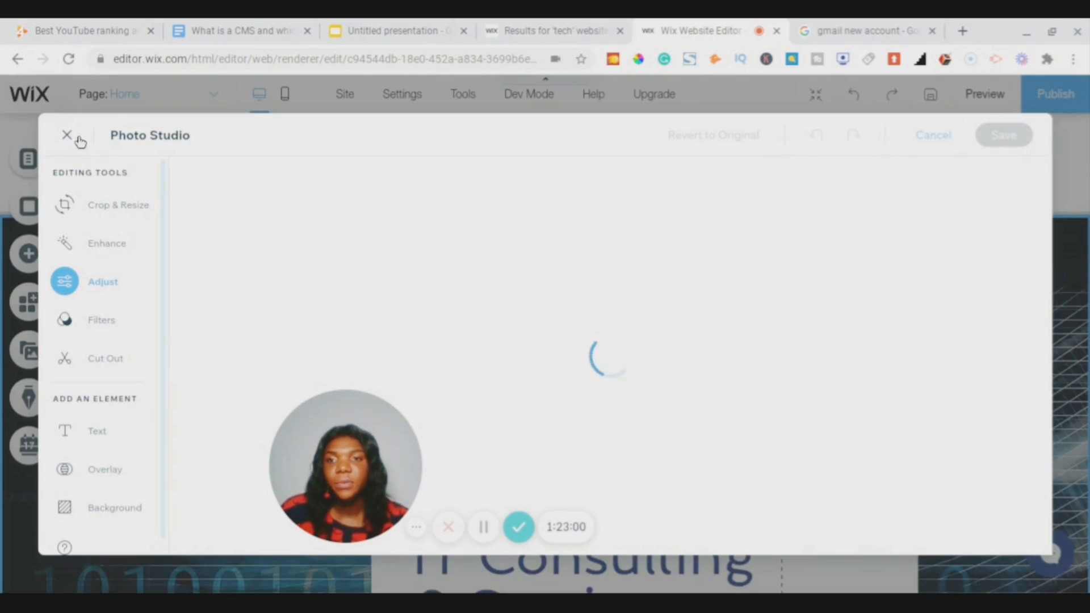
left_click(79, 138)
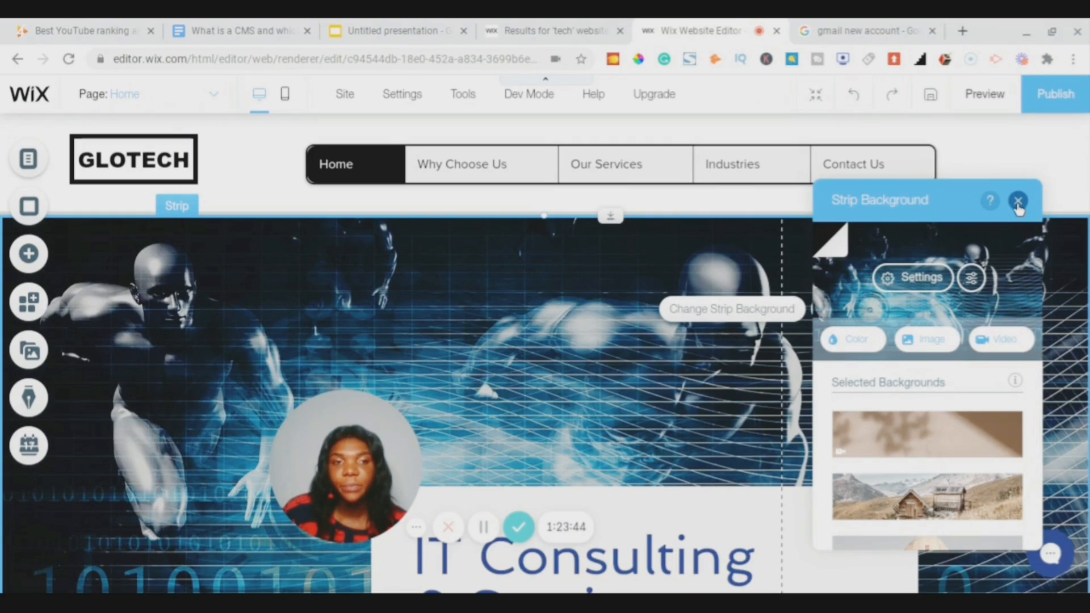
left_click(1017, 201)
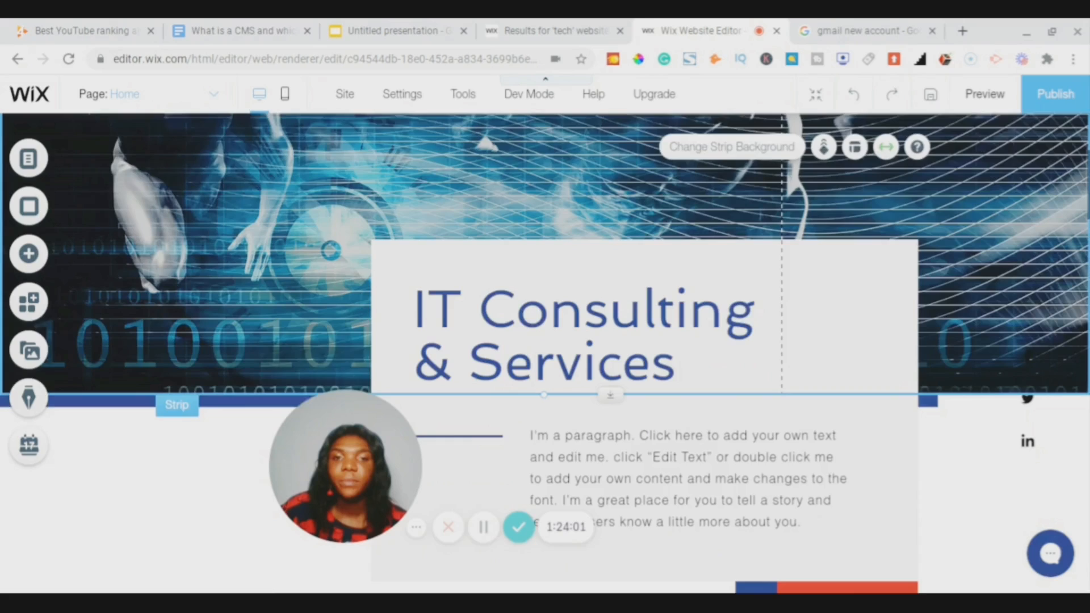
- Select the 'IT Consulting & Services' heading and start editing its text
scroll(545, 352, "down", 3)
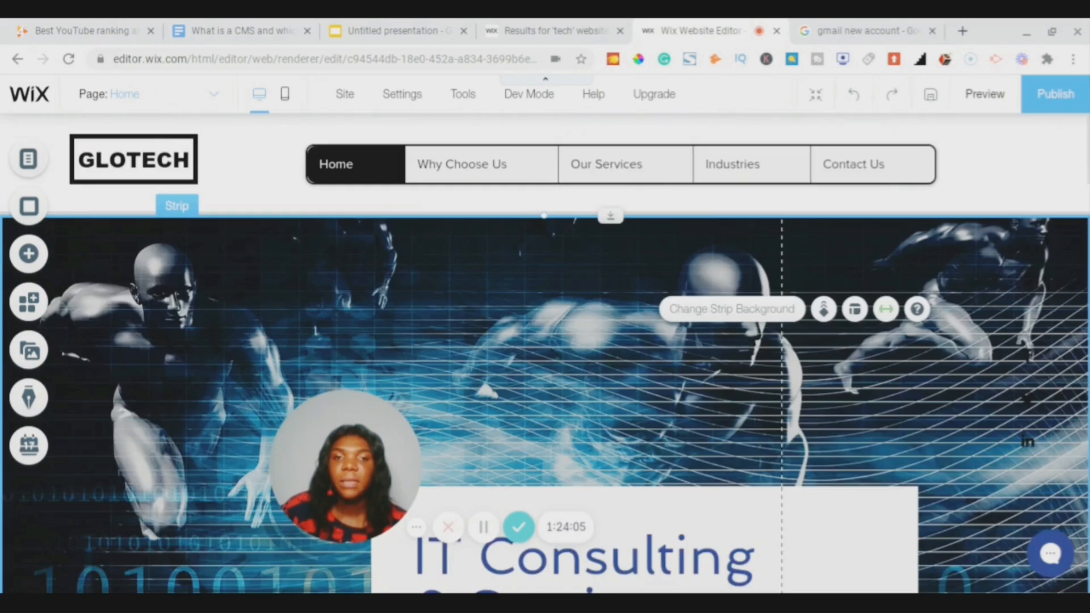
scroll(544, 352, "down", 2)
scroll(545, 352, "down", 3)
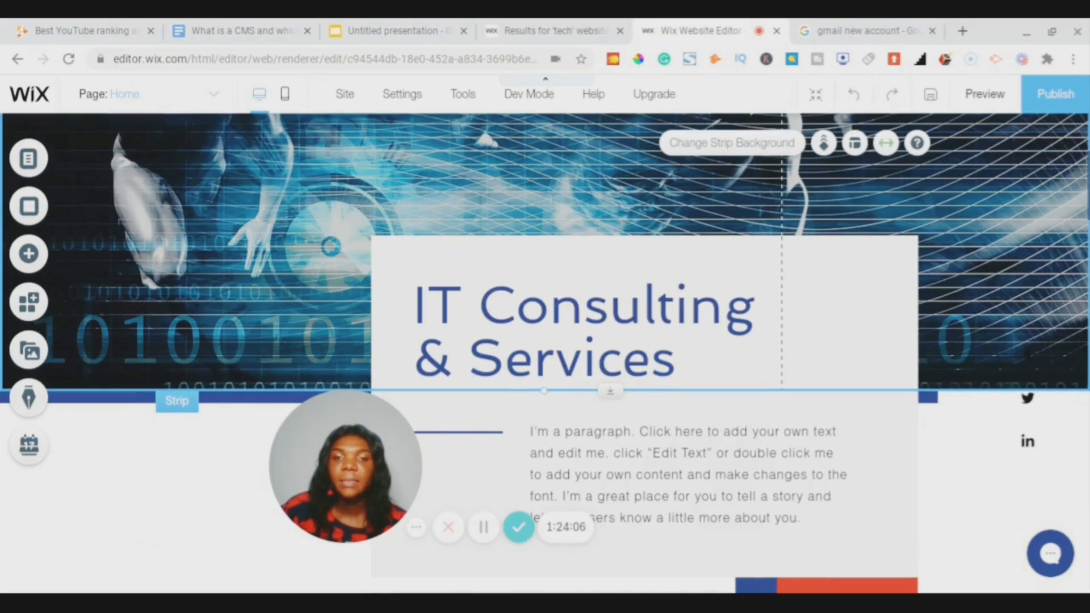
scroll(545, 352, "down", 2)
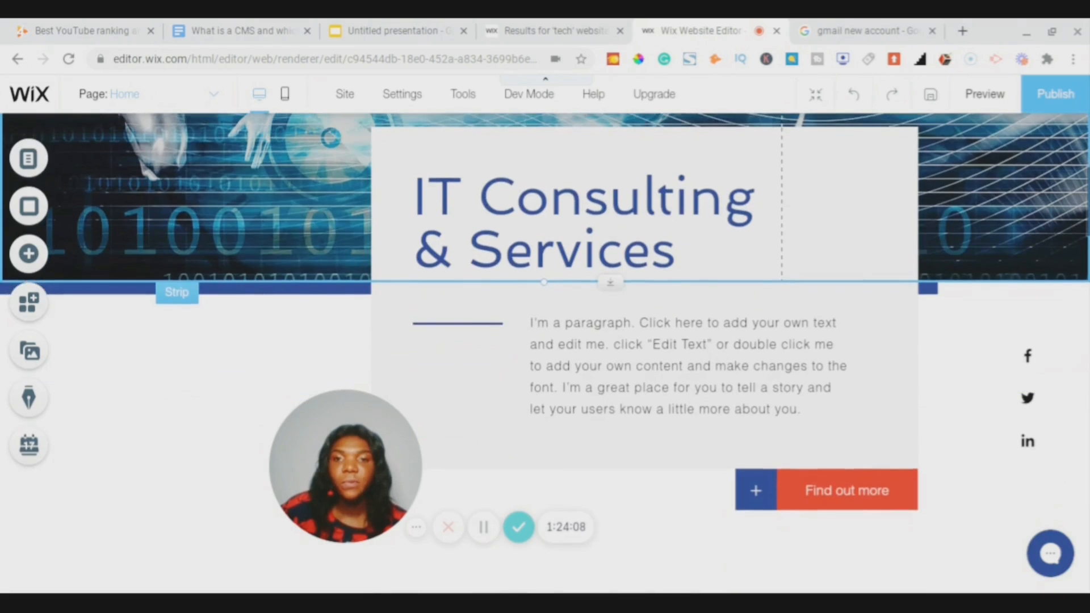
scroll(545, 352, "up", 1)
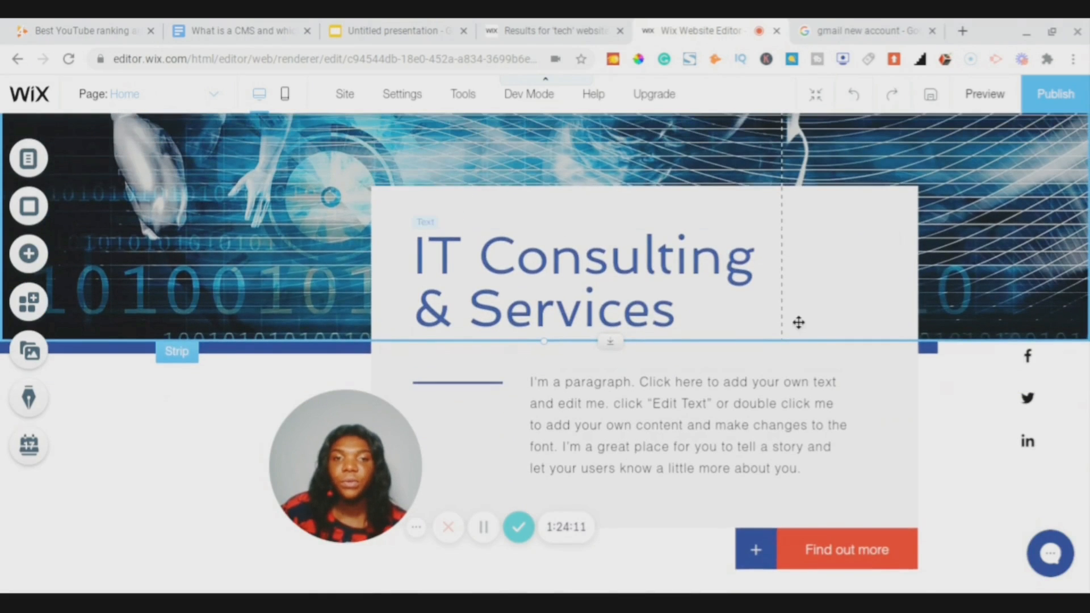
scroll(795, 322, "up", 3)
scroll(798, 322, "down", 3)
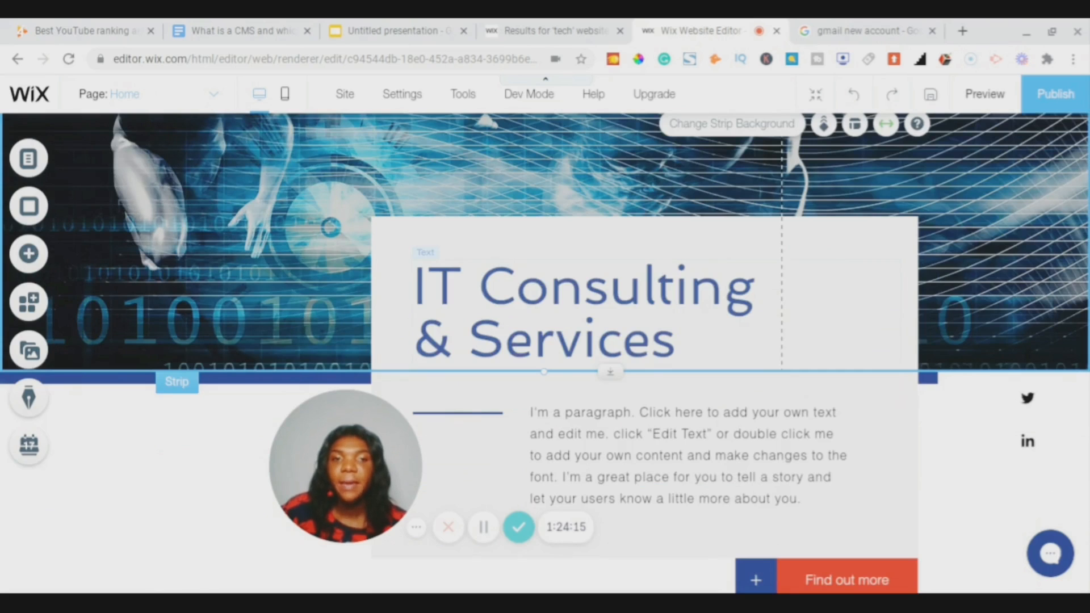
left_click(608, 347)
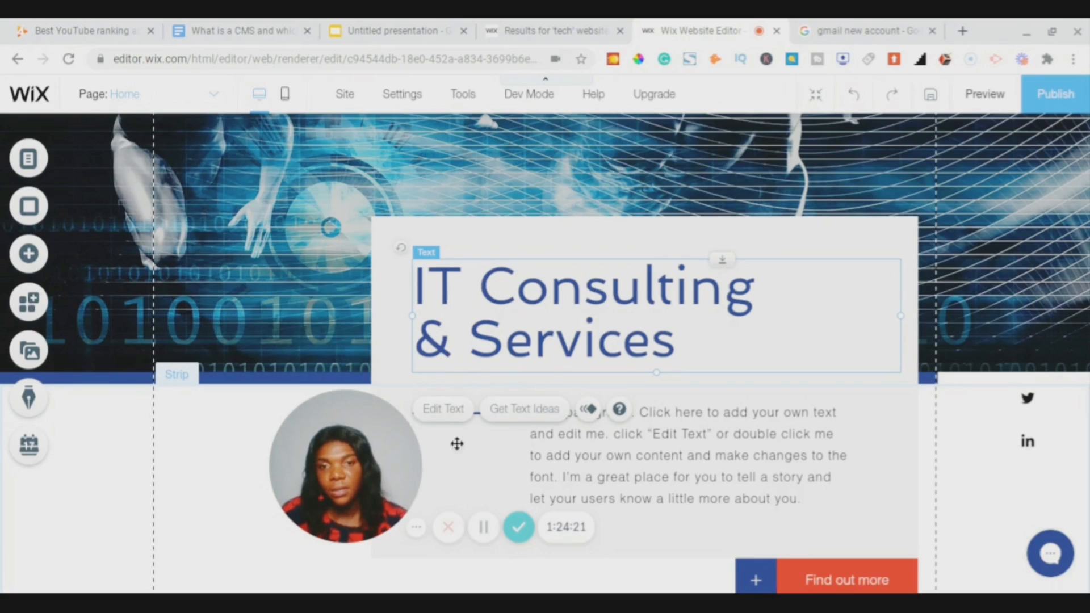
left_click(449, 411)
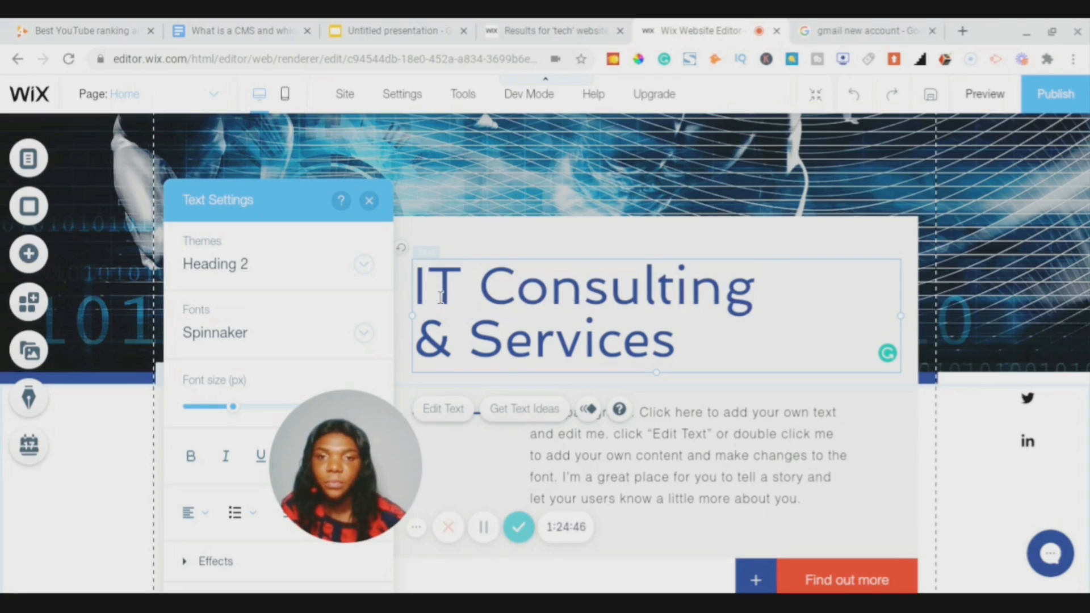
- Replace 'IT' with 'GloTech' at the start of the hero heading
key("BackSpace")
key("BackSpace")
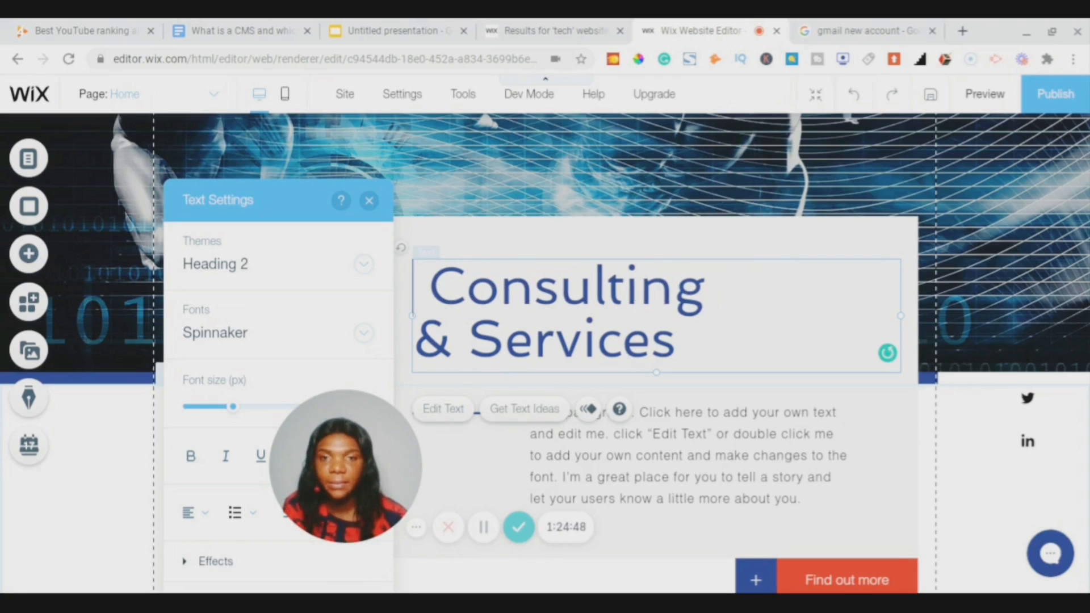
type("Gl")
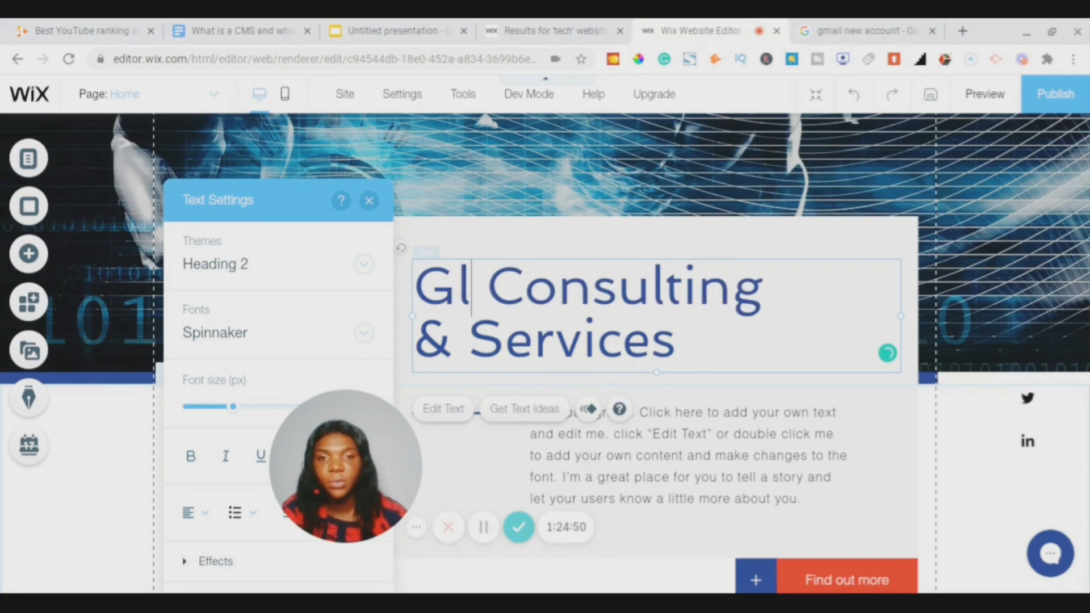
key("BackSpace")
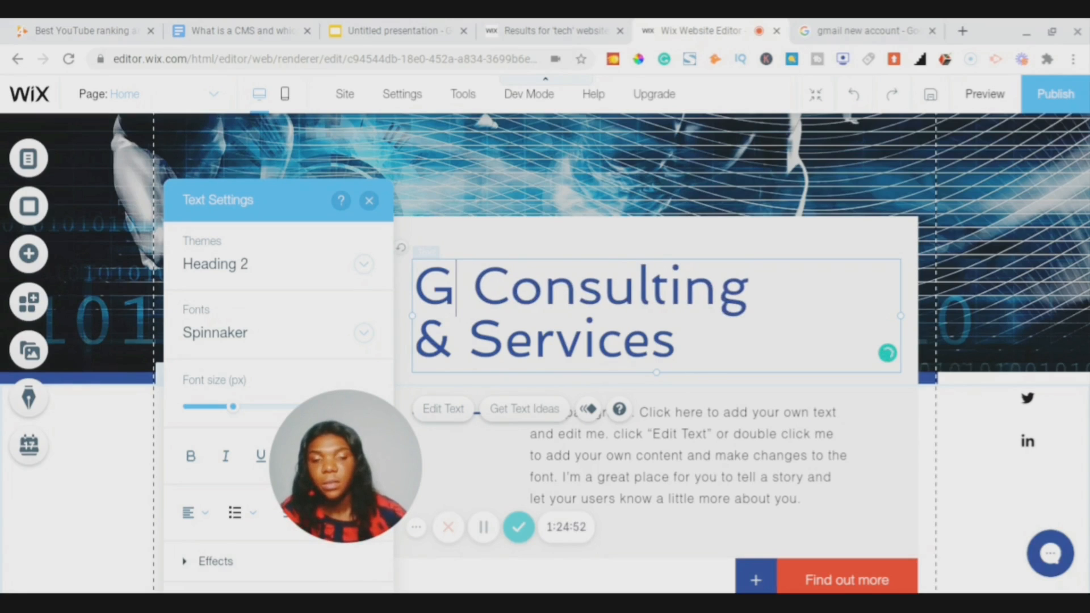
type("loTec")
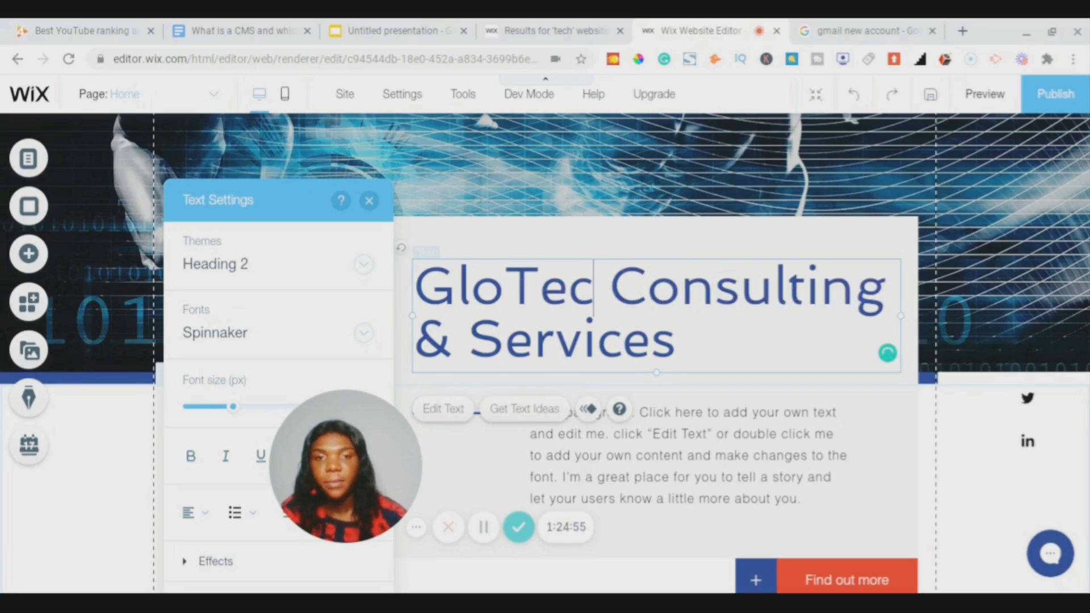
type("h")
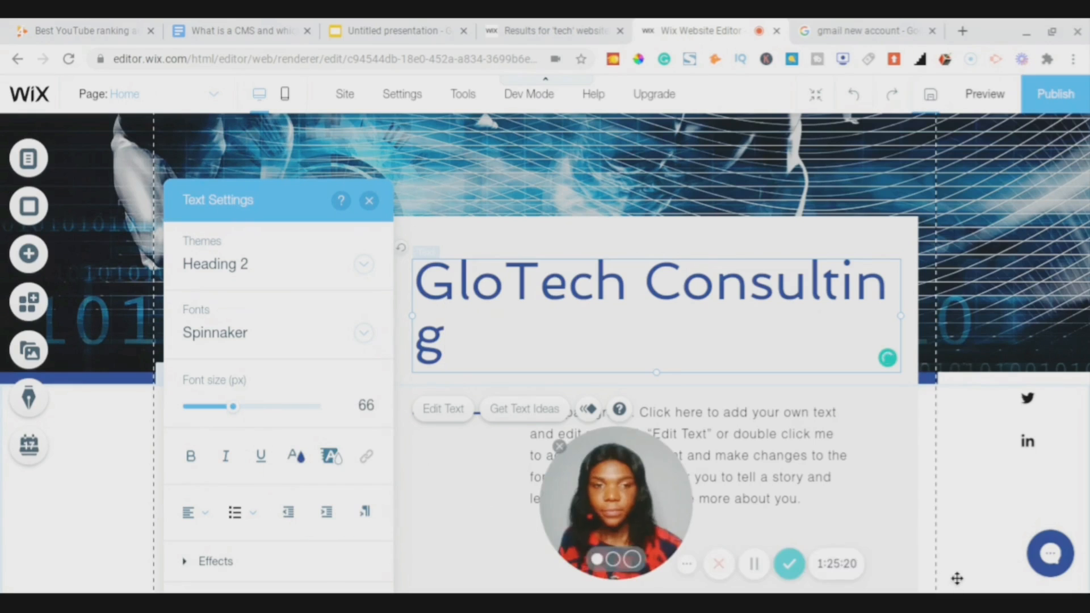
left_click_drag(957, 578, 918, 579)
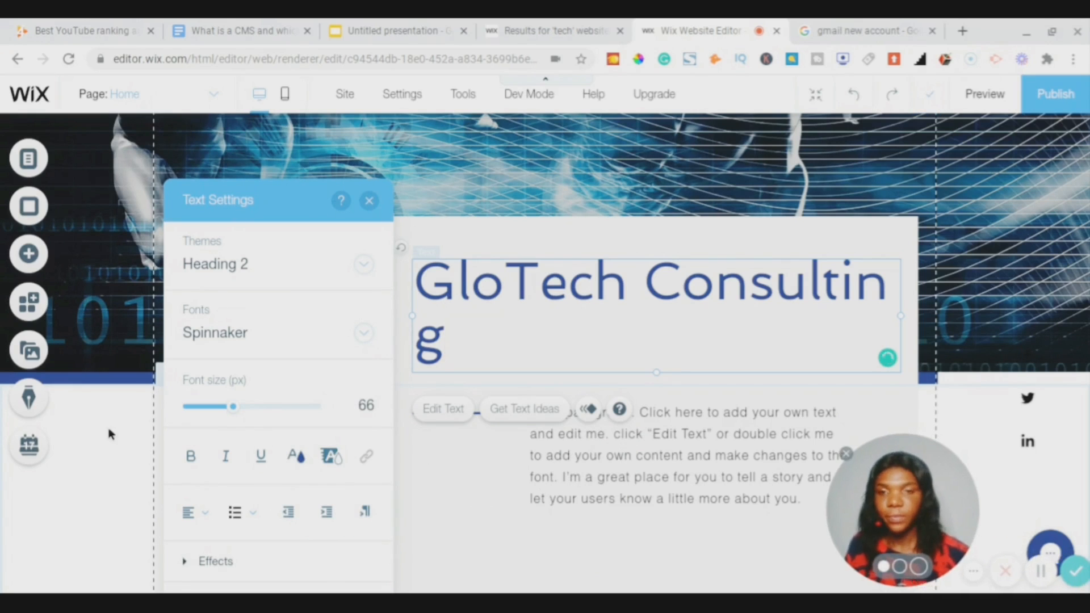
- Reduce the heading font size to 55 and make its text black
left_click(226, 412)
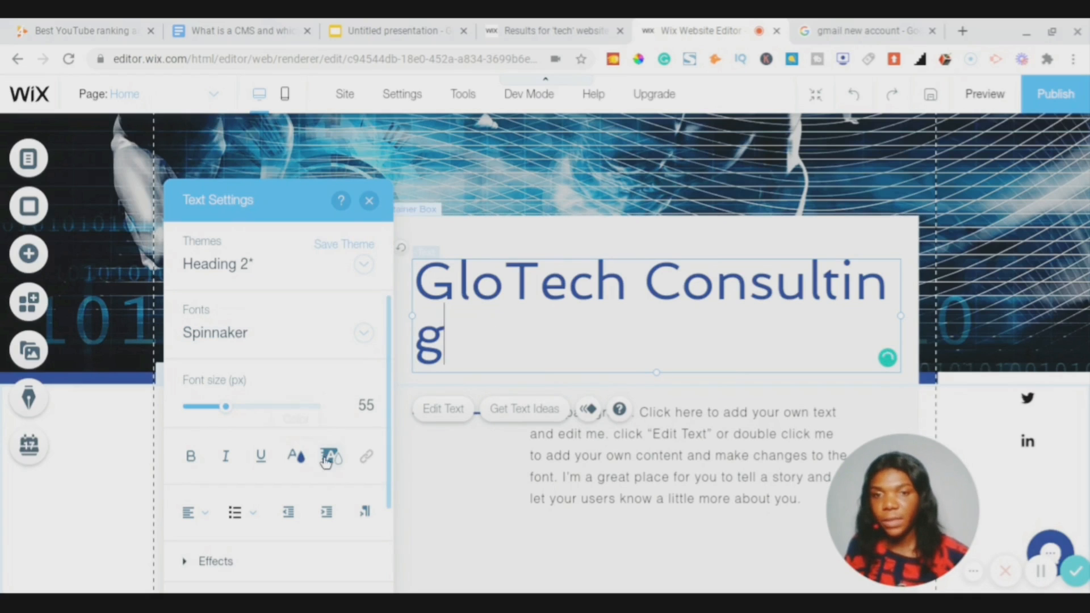
left_click(294, 456)
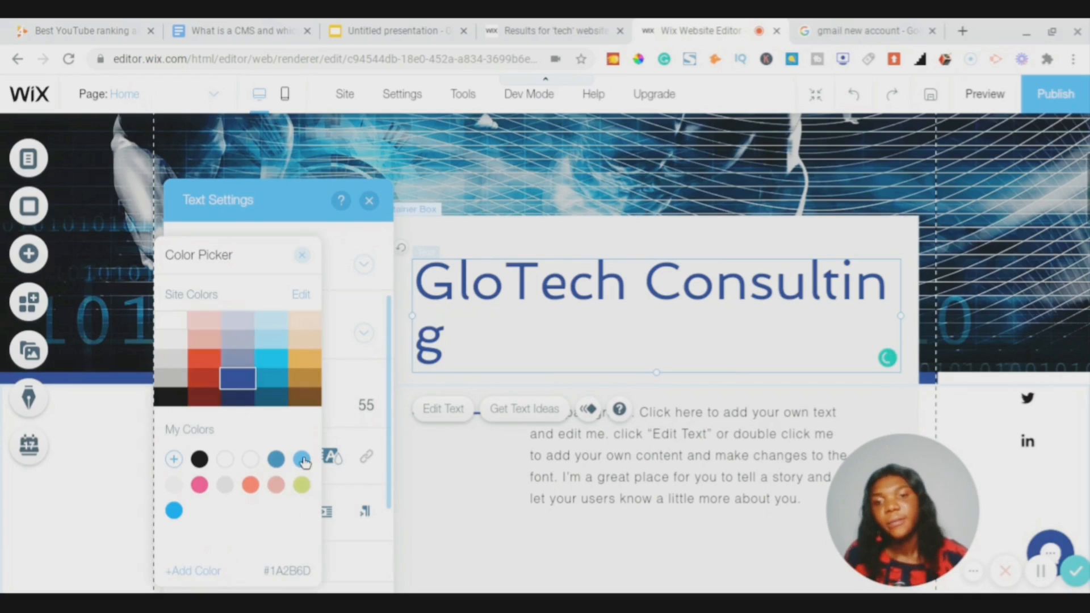
left_click(179, 406)
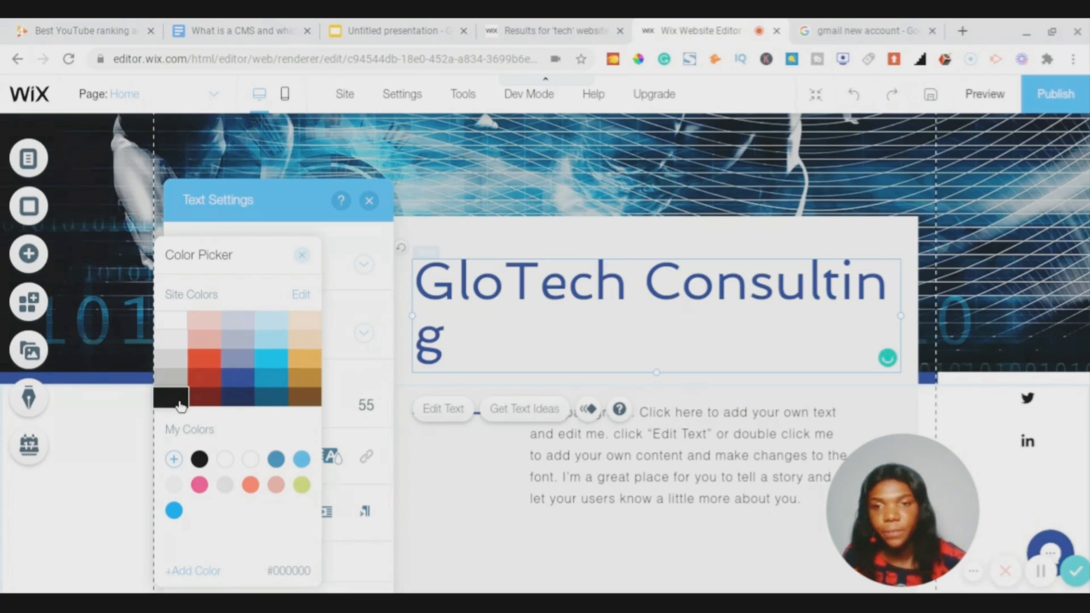
left_click(303, 258)
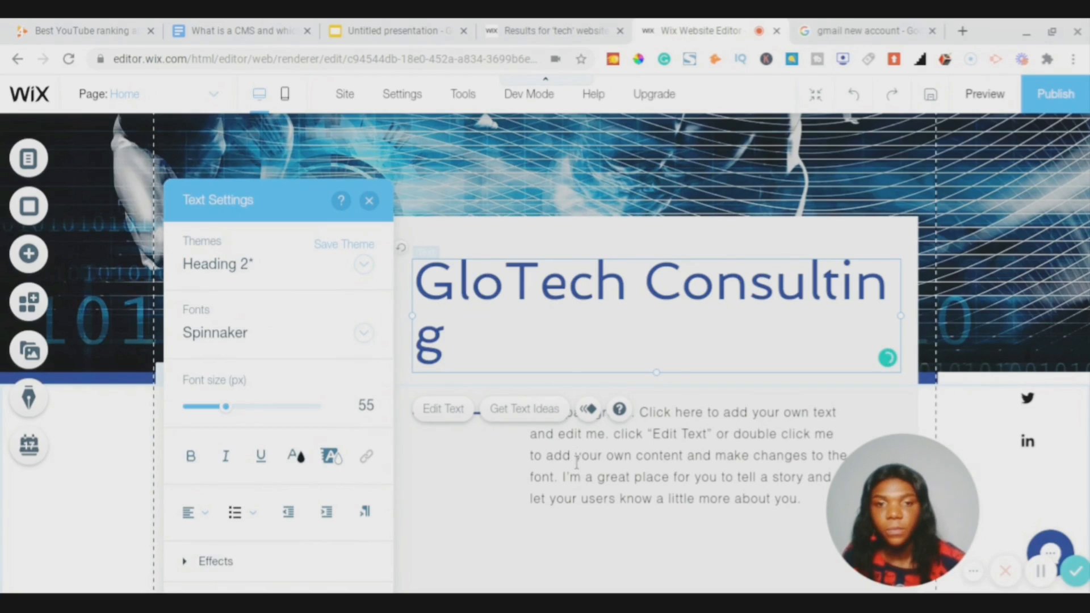
- Reselect the whole 'GloTech Consulting' heading line for editing
left_click(449, 340)
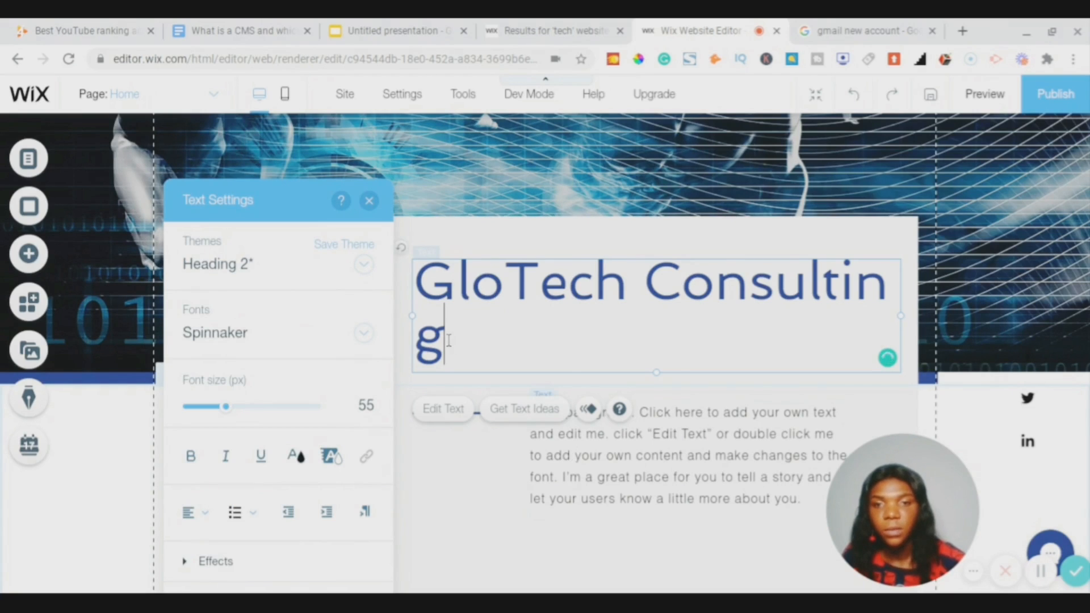
key("Escape")
left_click(475, 342)
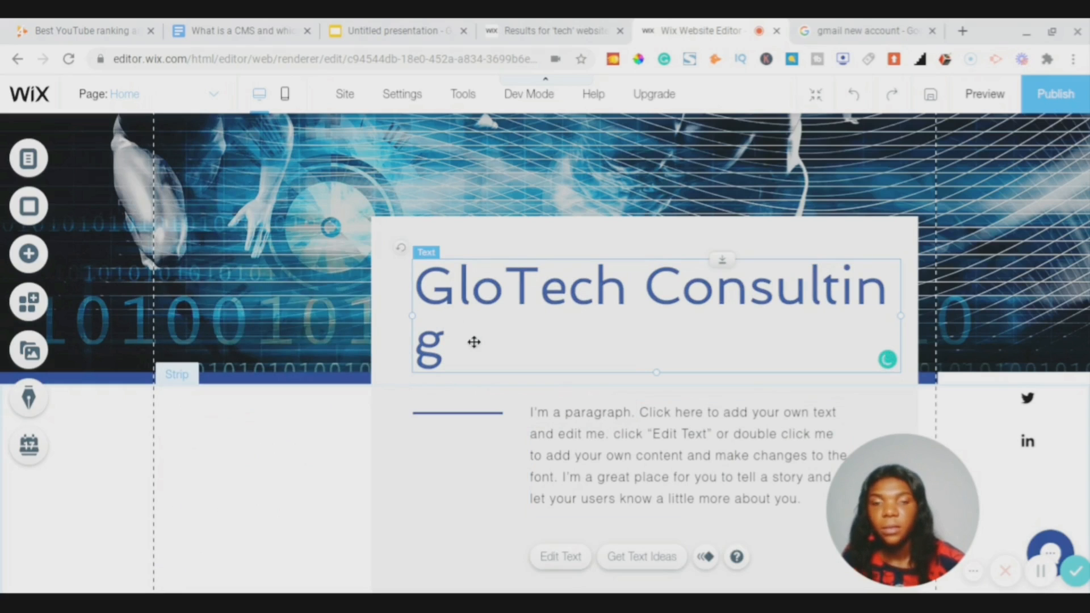
double_click(504, 348)
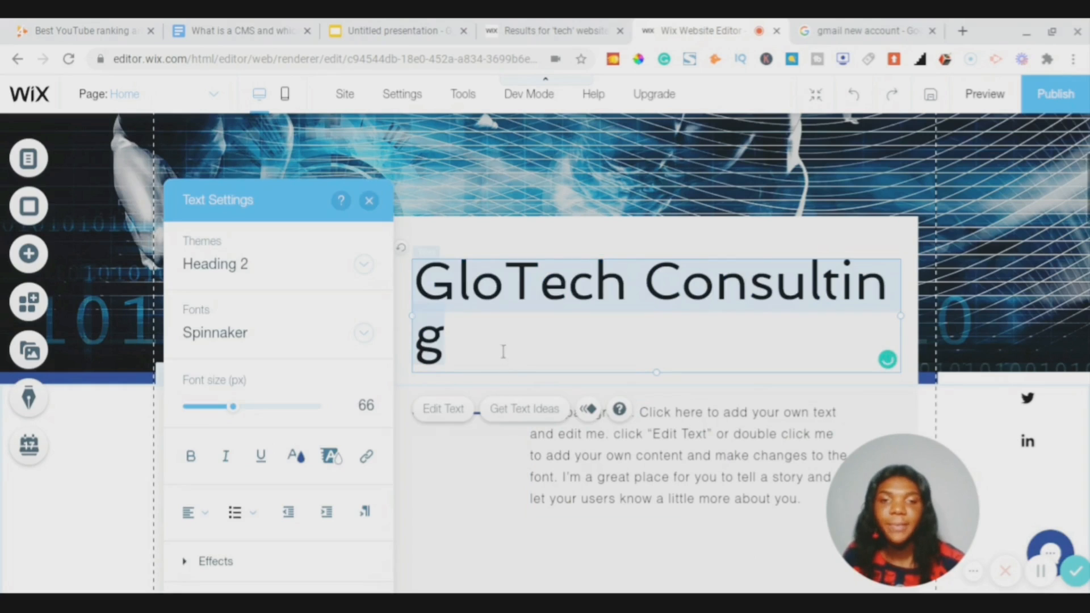
double_click(475, 348)
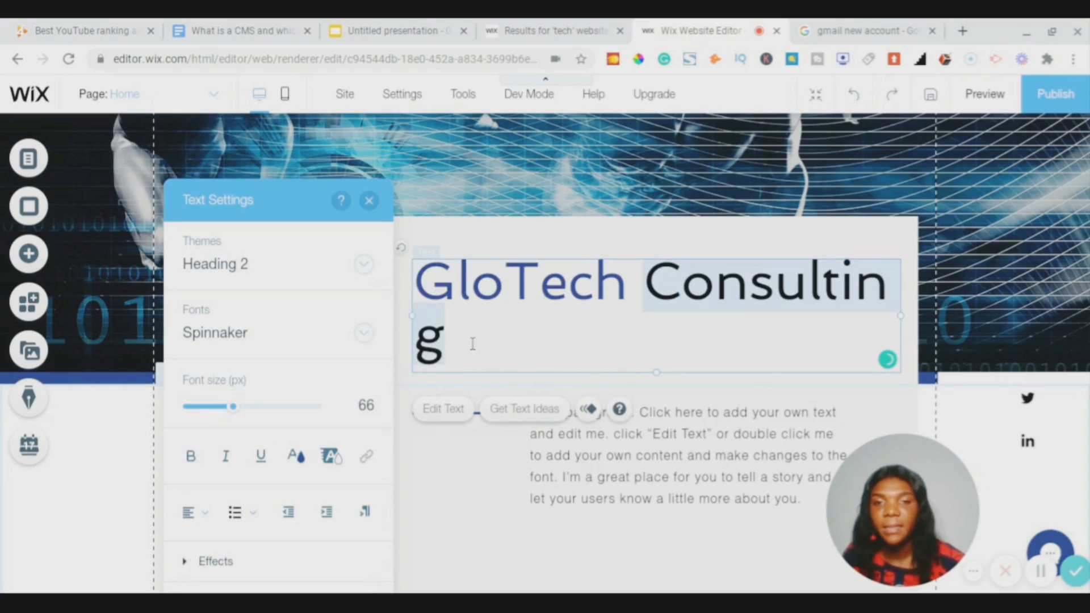
triple_click(472, 343)
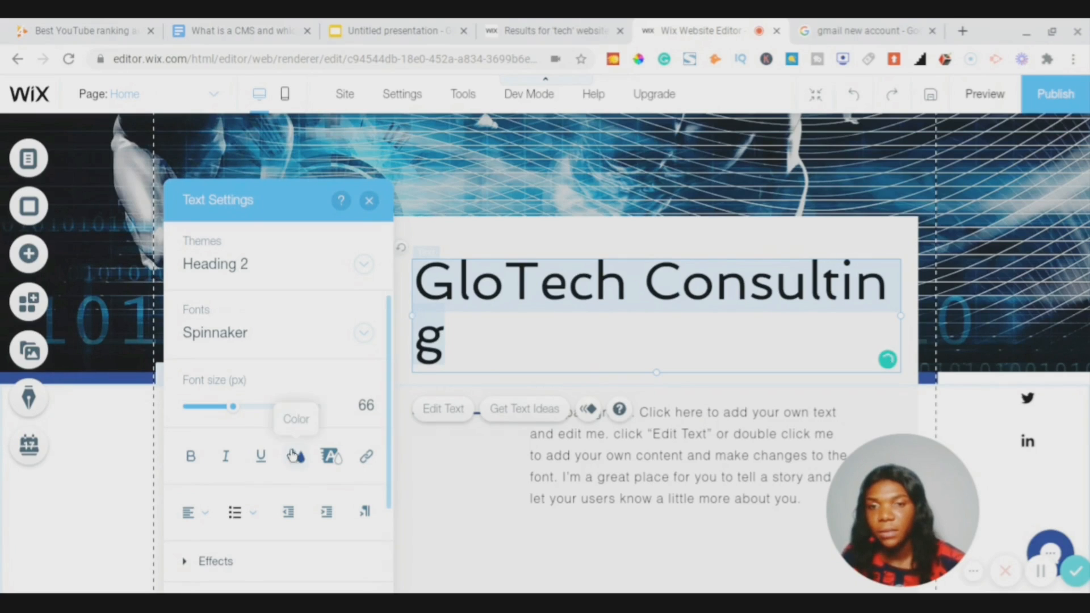
- Set the heading to 60 px in black and close the text settings
left_click(366, 407)
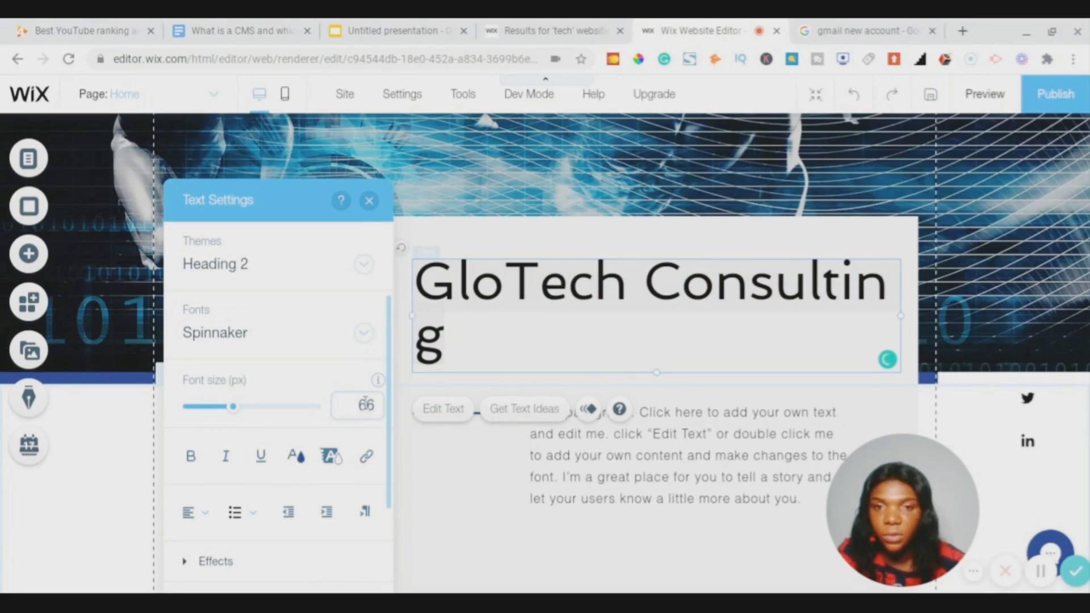
key("BackSpace")
key("BackSpace")
type("60")
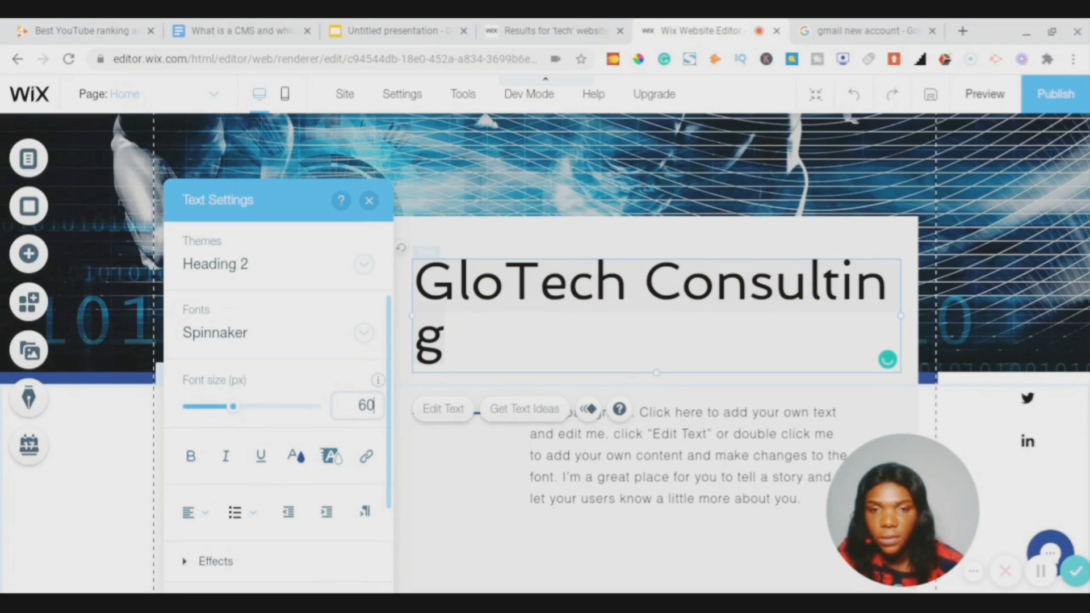
left_click(297, 458)
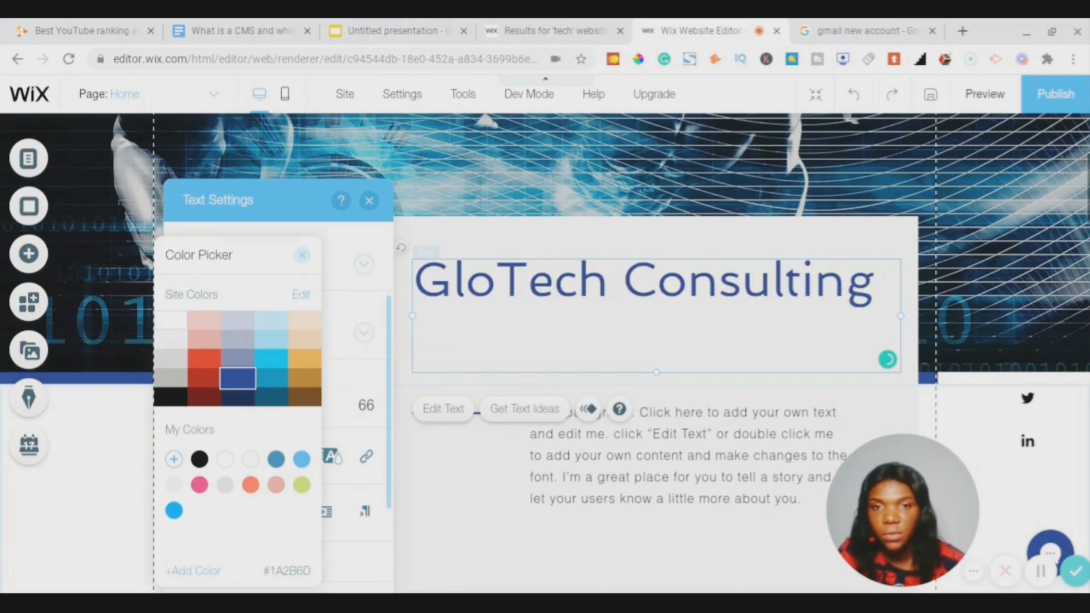
left_click(299, 459)
left_click(166, 405)
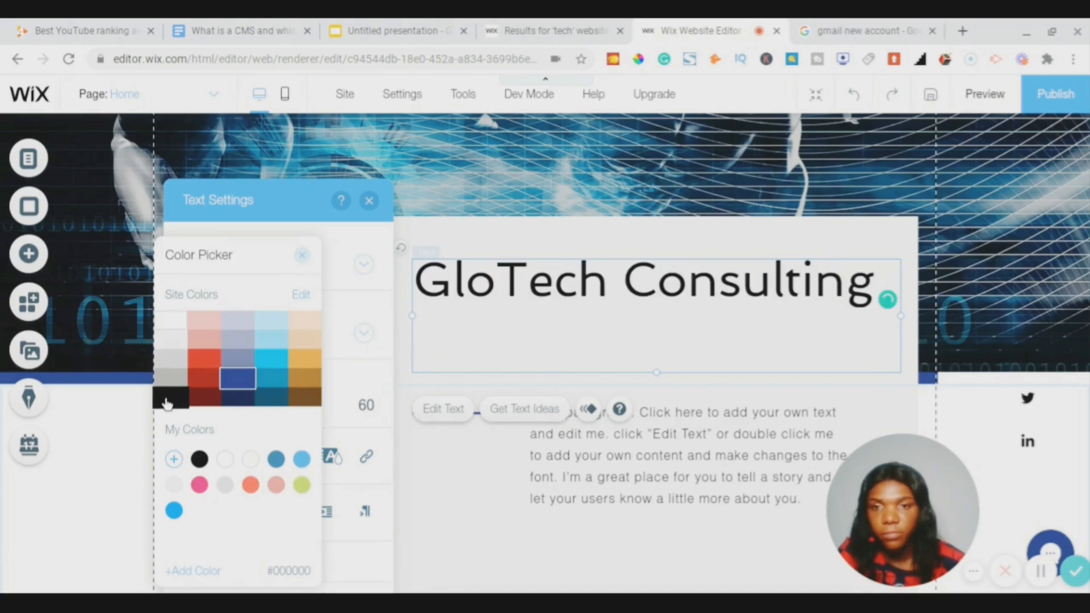
left_click(304, 259)
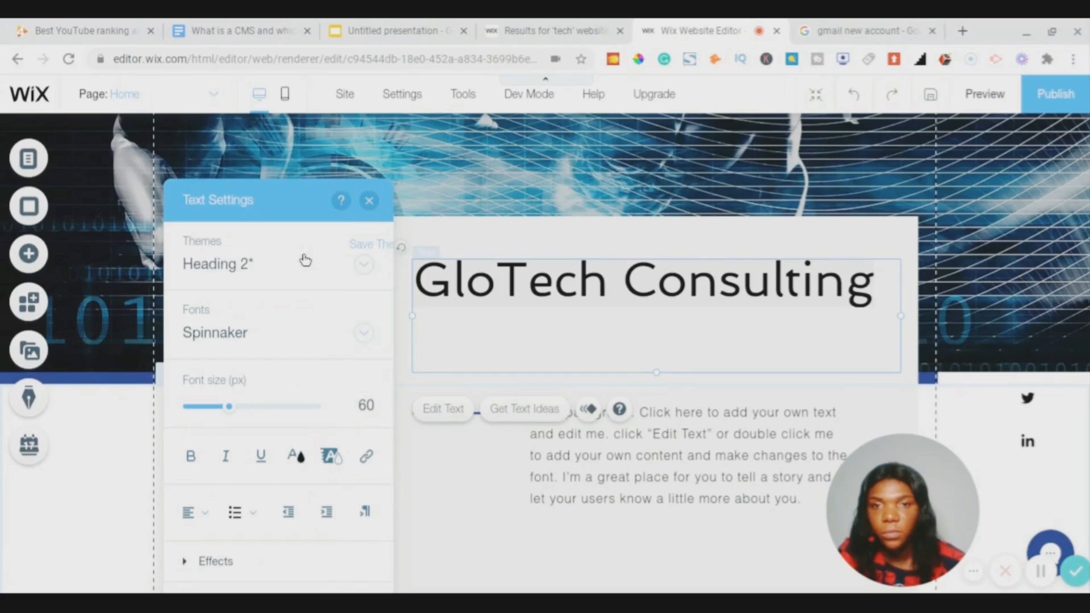
left_click(369, 202)
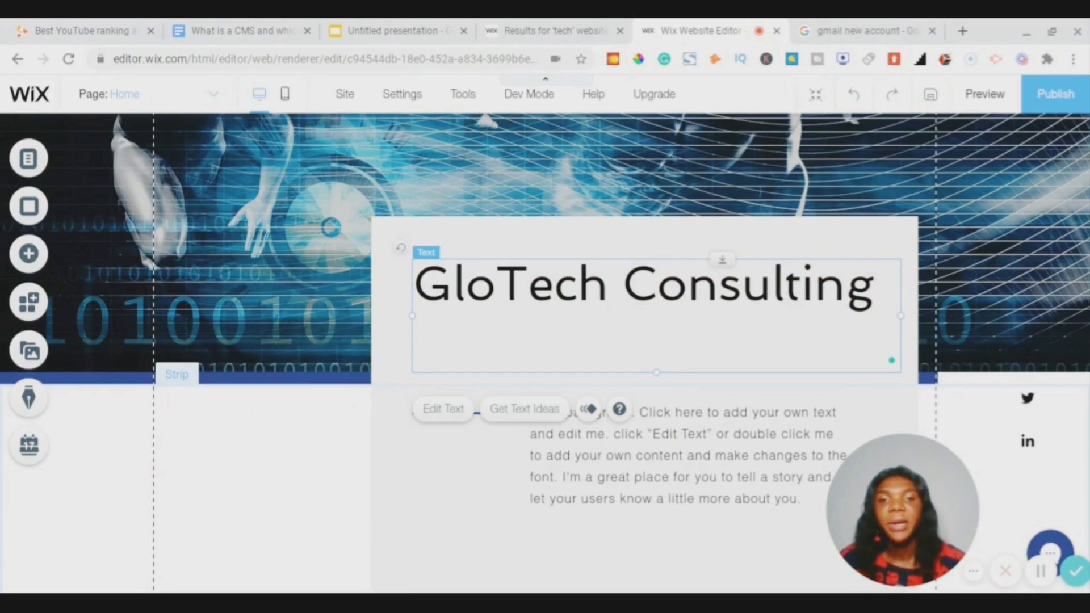
- Select the container box and apply the first blue rounded box style
scroll(542, 319, "up", 1)
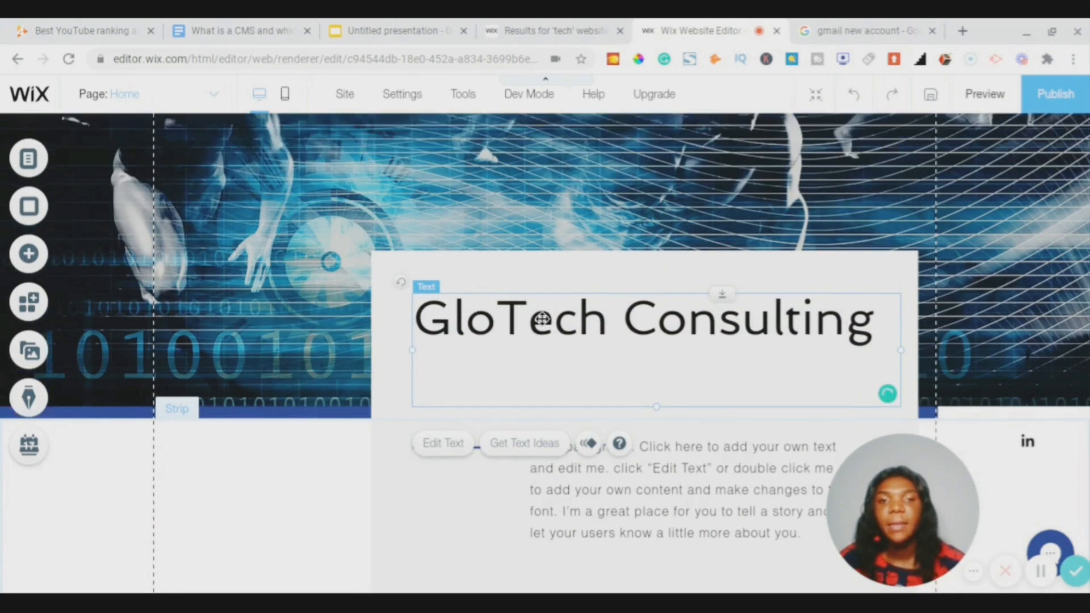
scroll(542, 319, "up", 4)
scroll(464, 427, "down", 5)
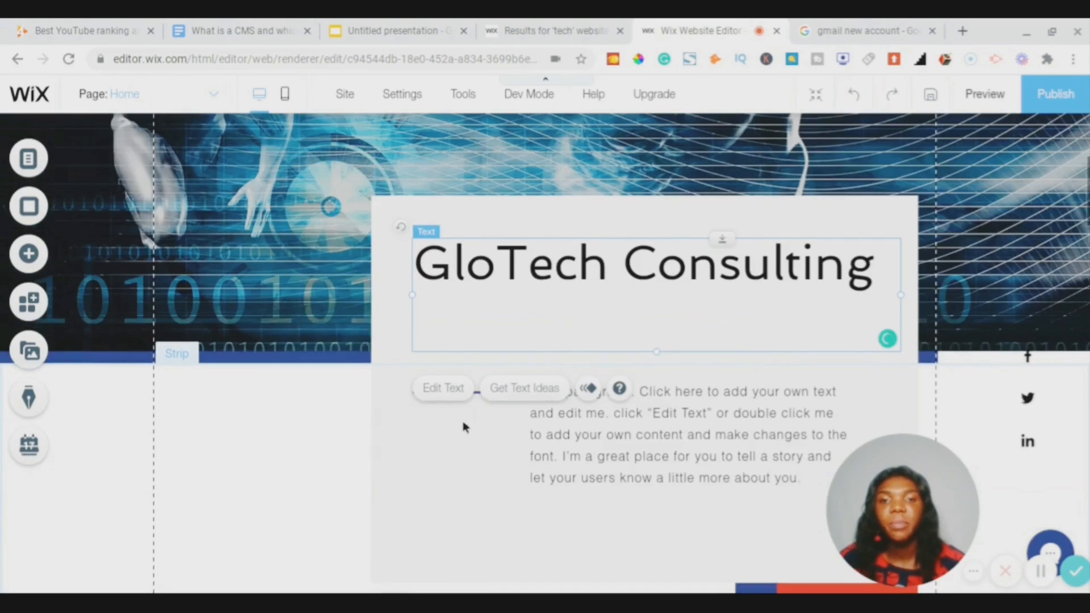
left_click(432, 443)
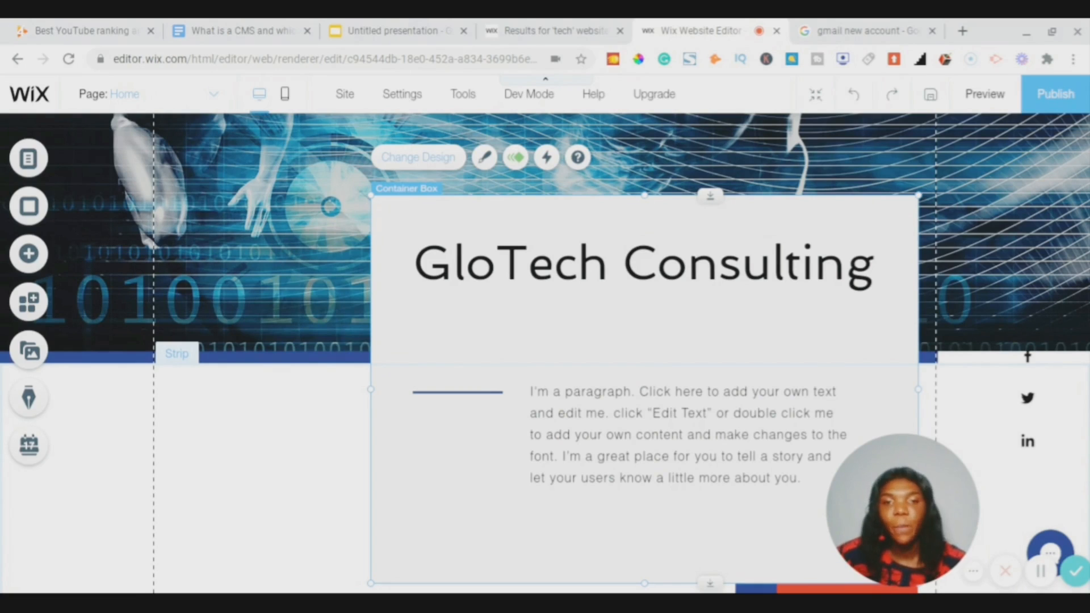
left_click(418, 157)
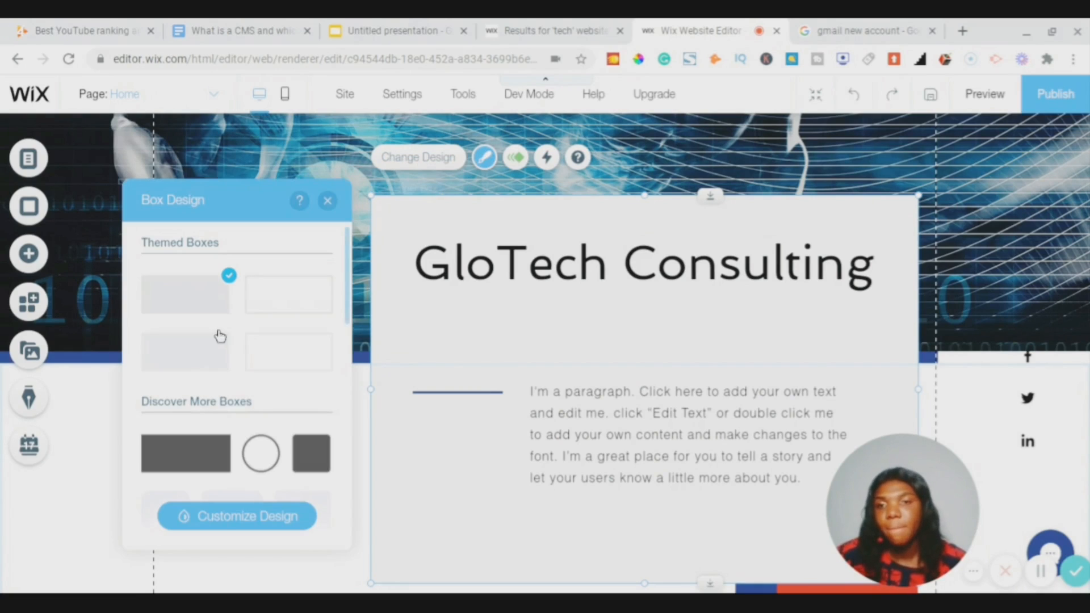
scroll(270, 319, "down", 5)
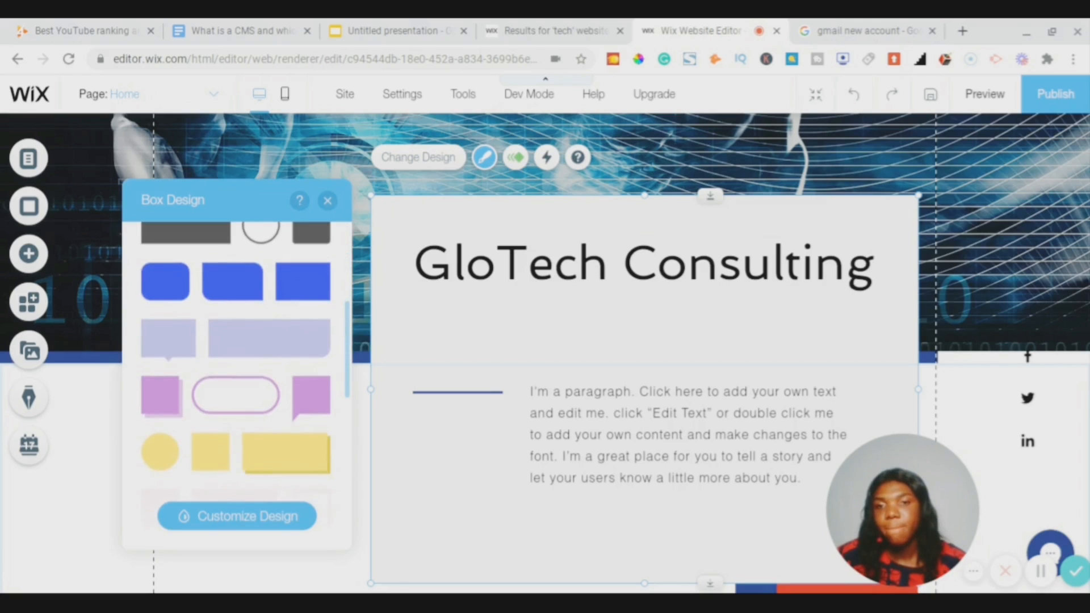
left_click(245, 290)
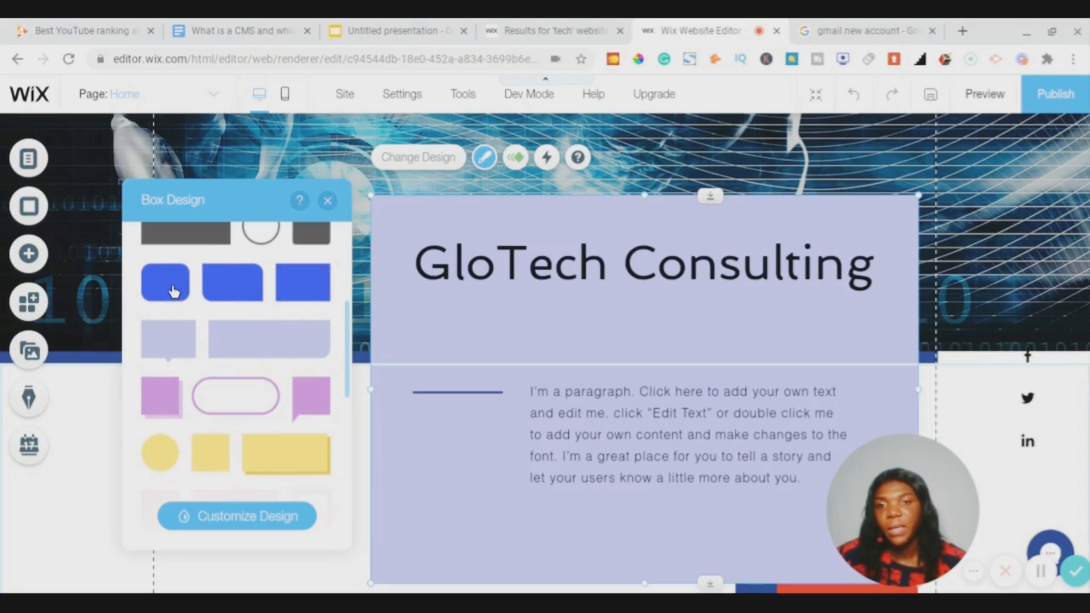
left_click(173, 291)
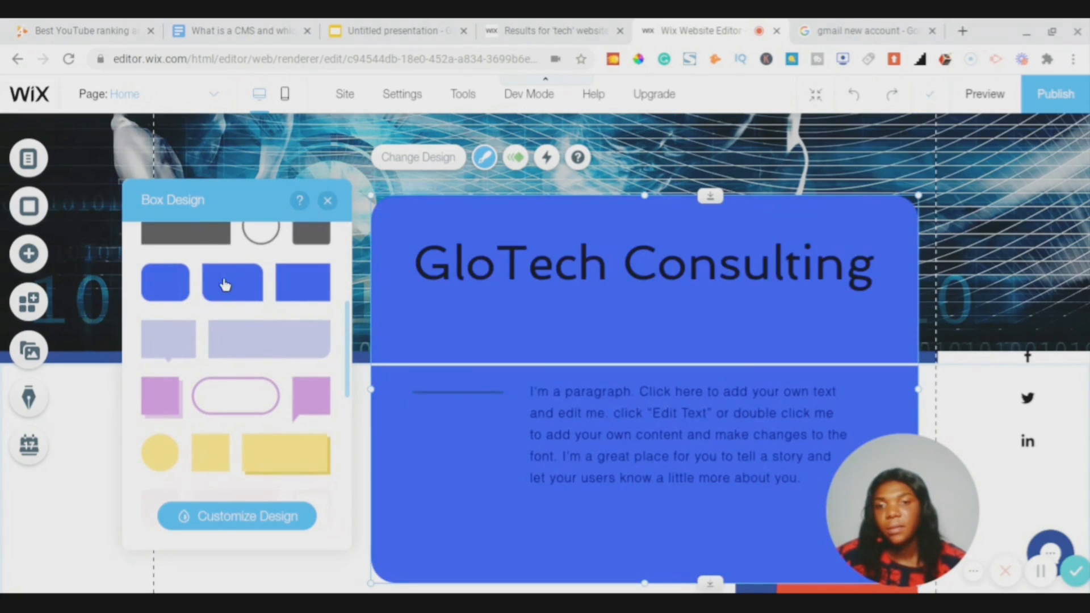
left_click(145, 287)
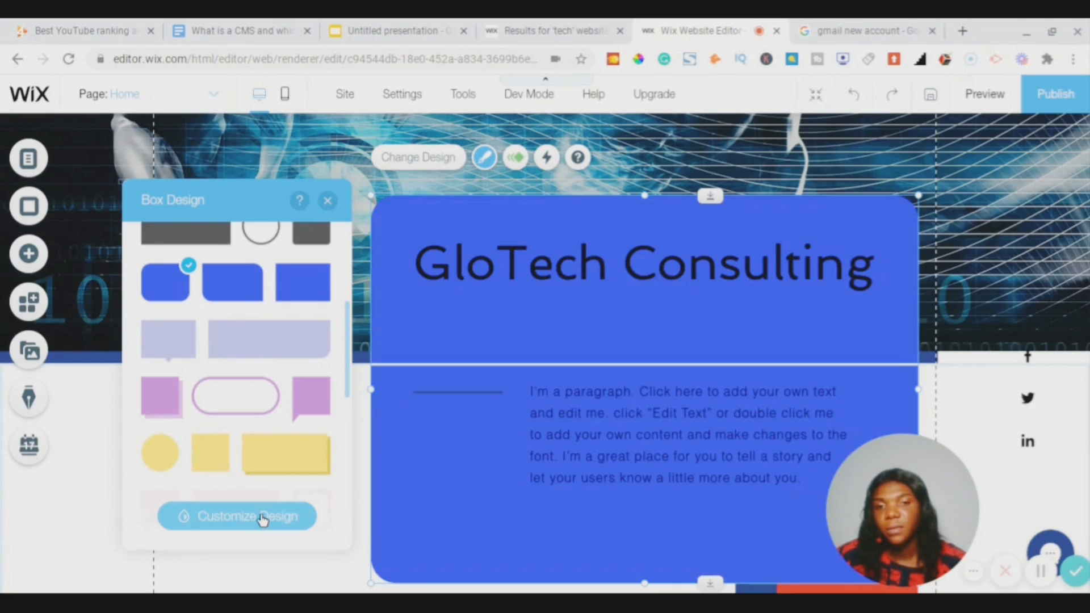
- Give the box a black background fill at 60% opacity
left_click(262, 518)
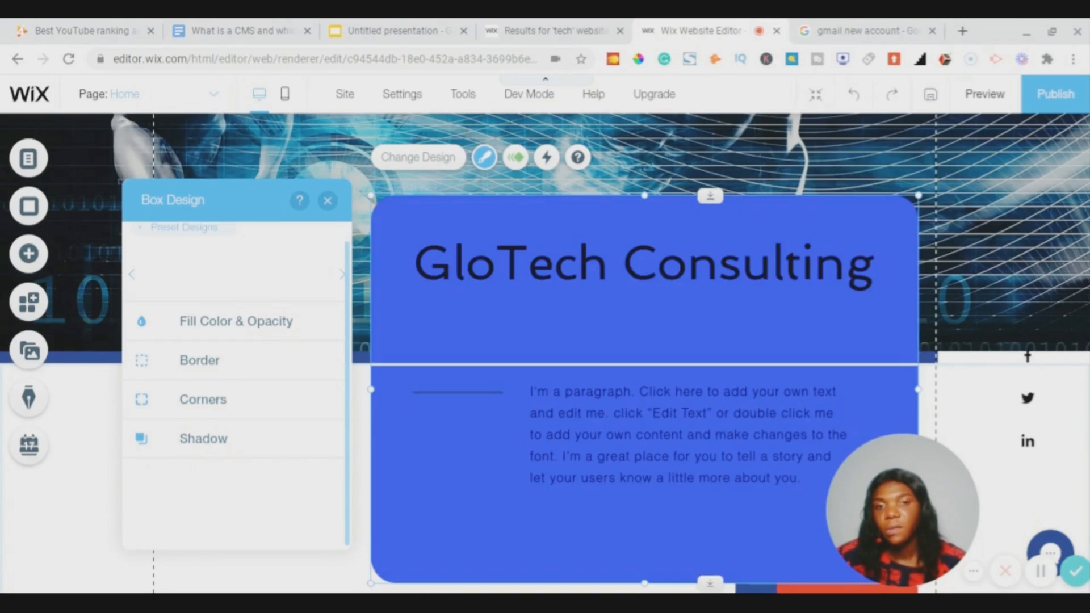
left_click(243, 325)
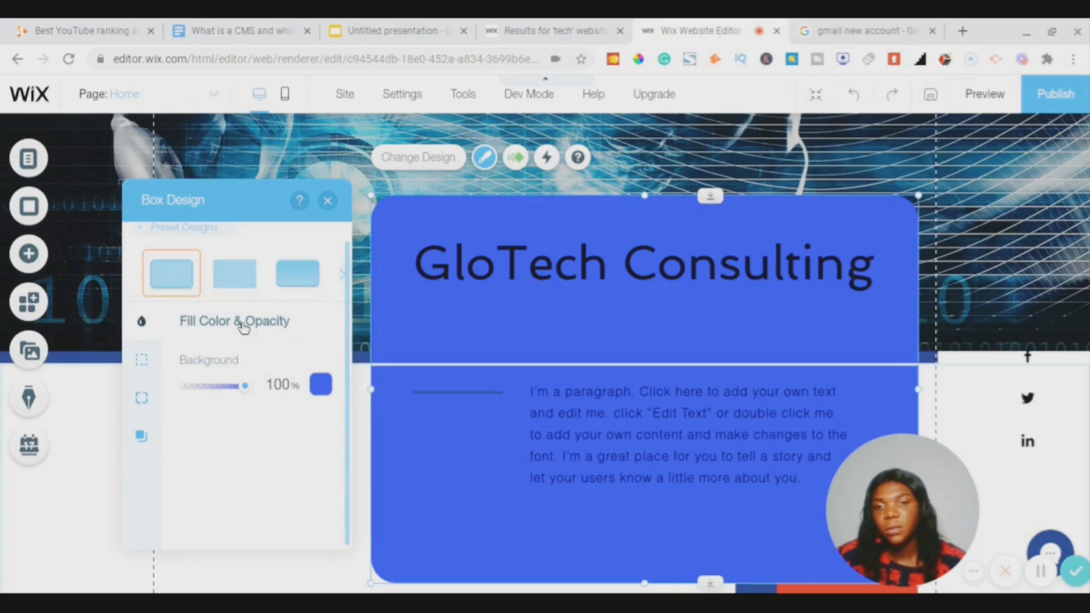
left_click(323, 388)
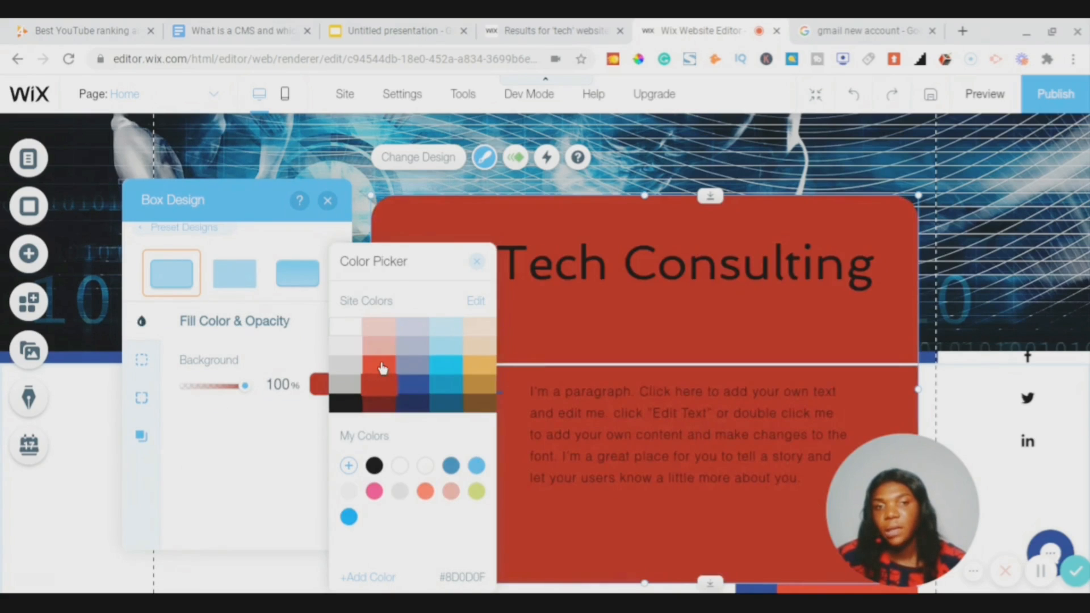
left_click(382, 368)
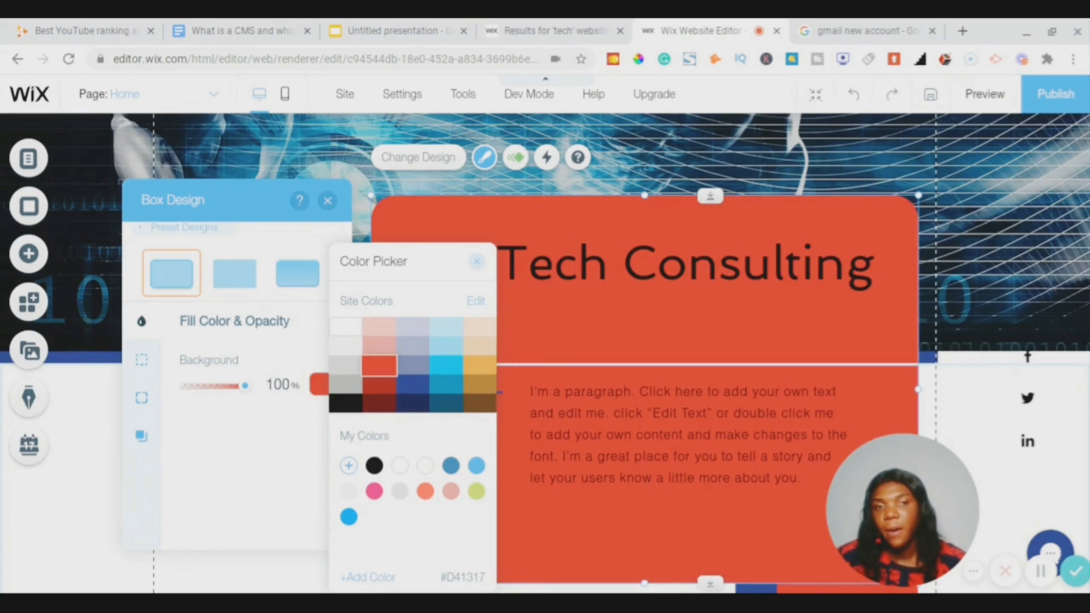
left_click(353, 409)
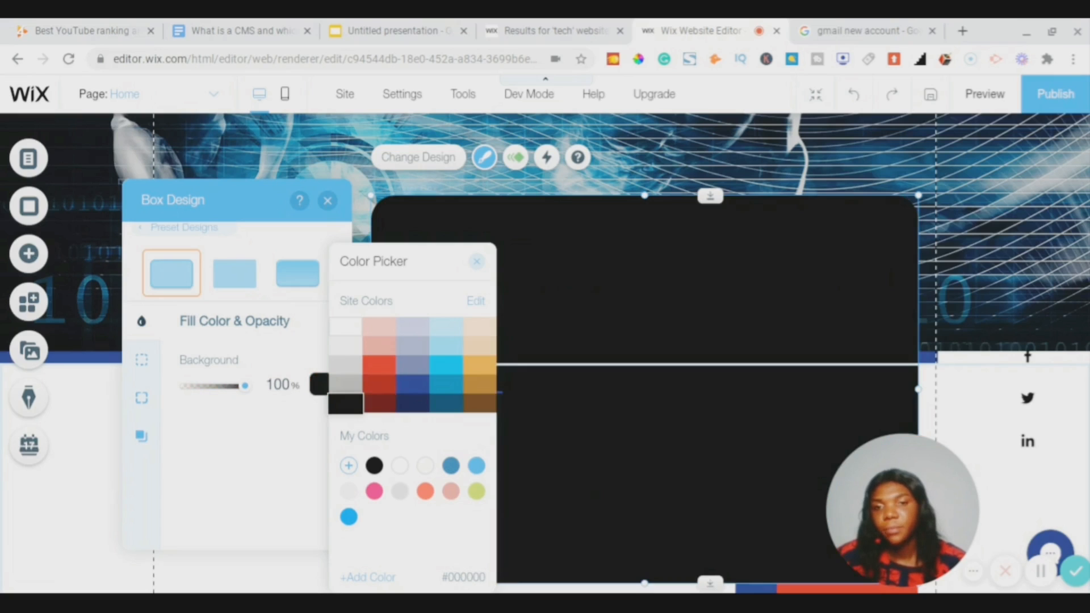
left_click(224, 391)
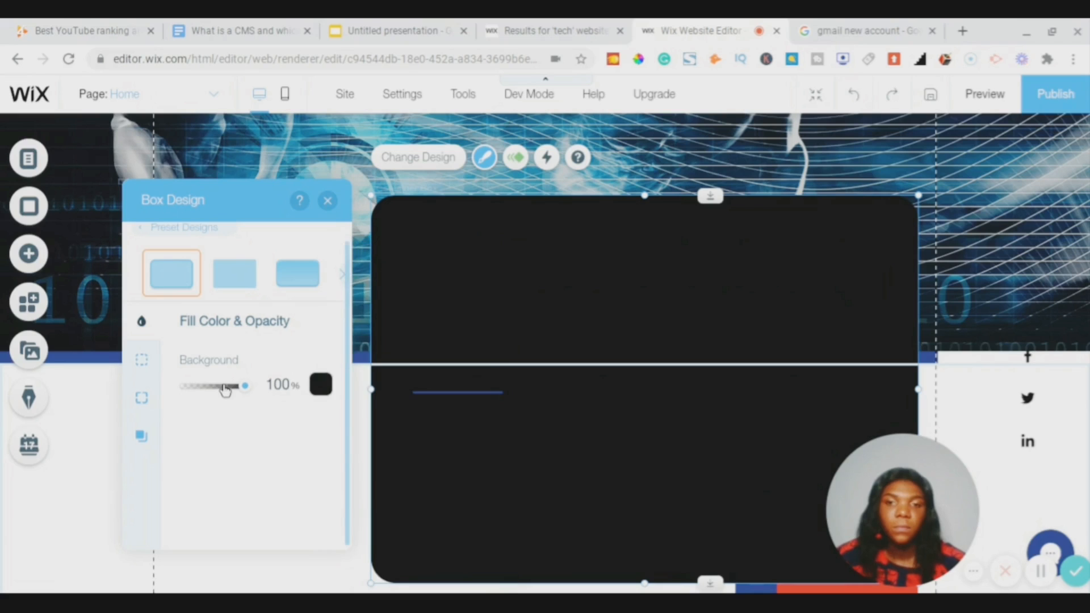
left_click(224, 387)
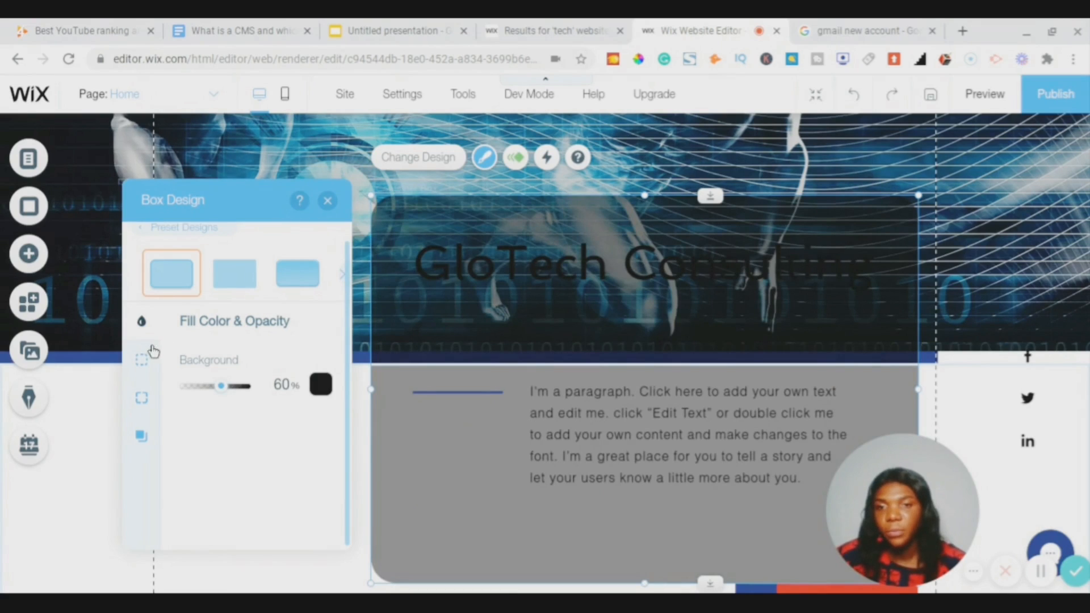
- Enable a drop shadow on the box
left_click(141, 437)
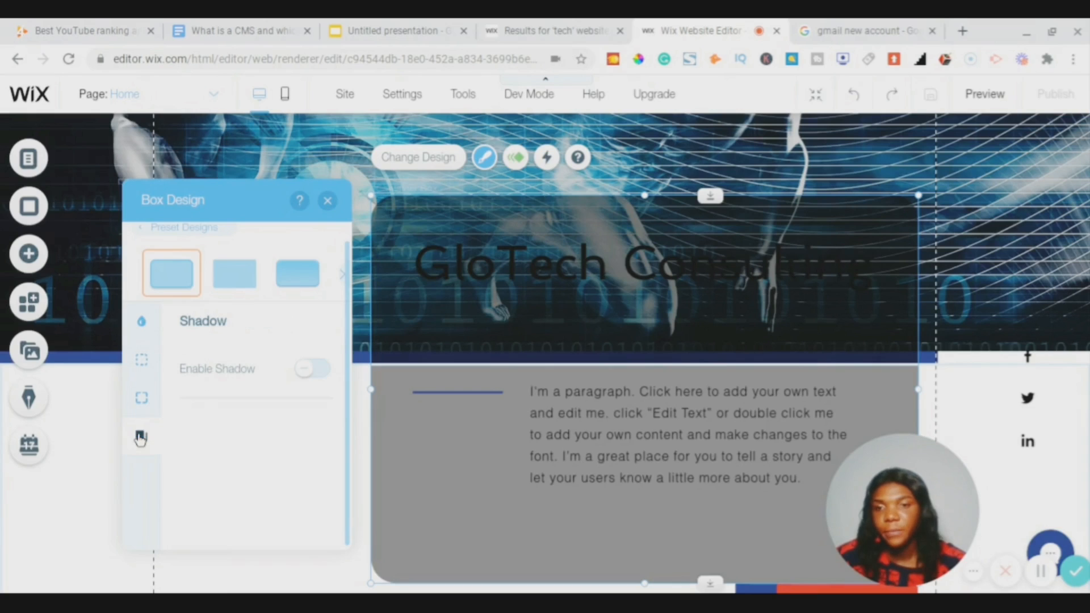
left_click(319, 369)
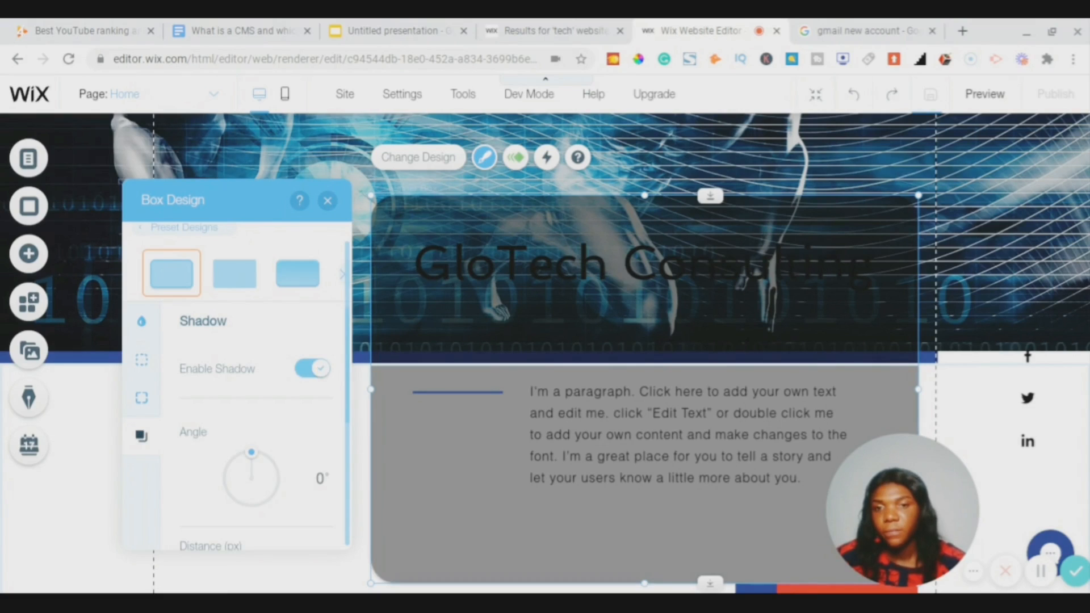
left_click(312, 369)
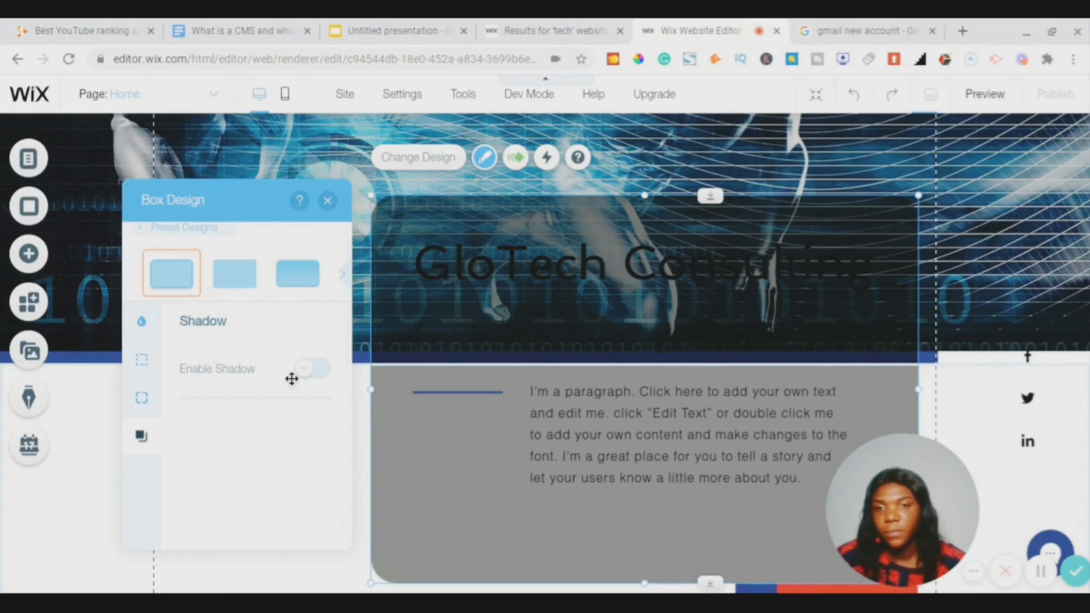
left_click(310, 369)
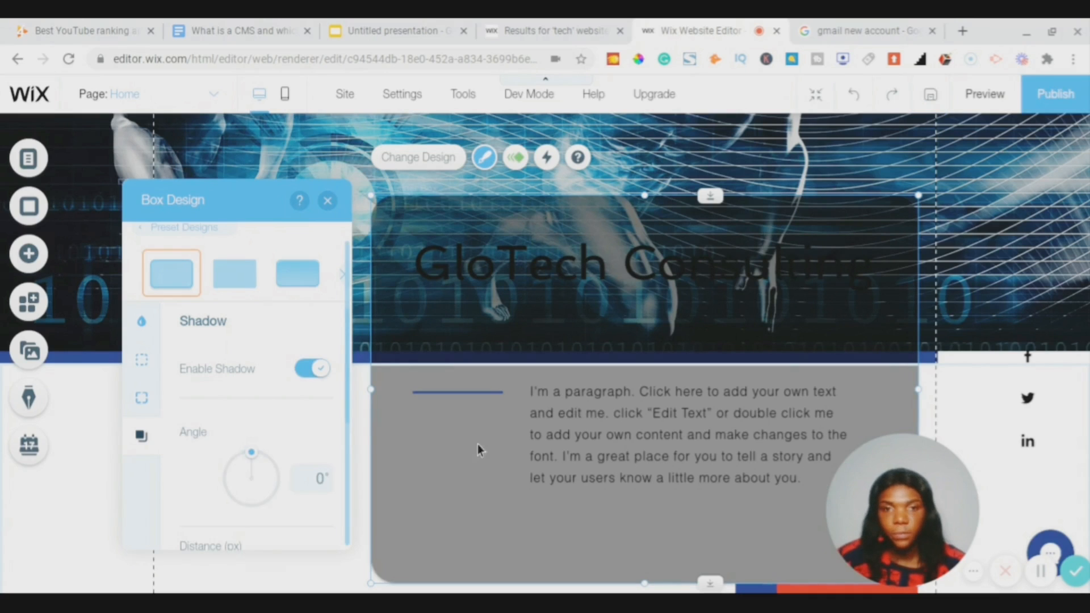
scroll(518, 445, "down", 3)
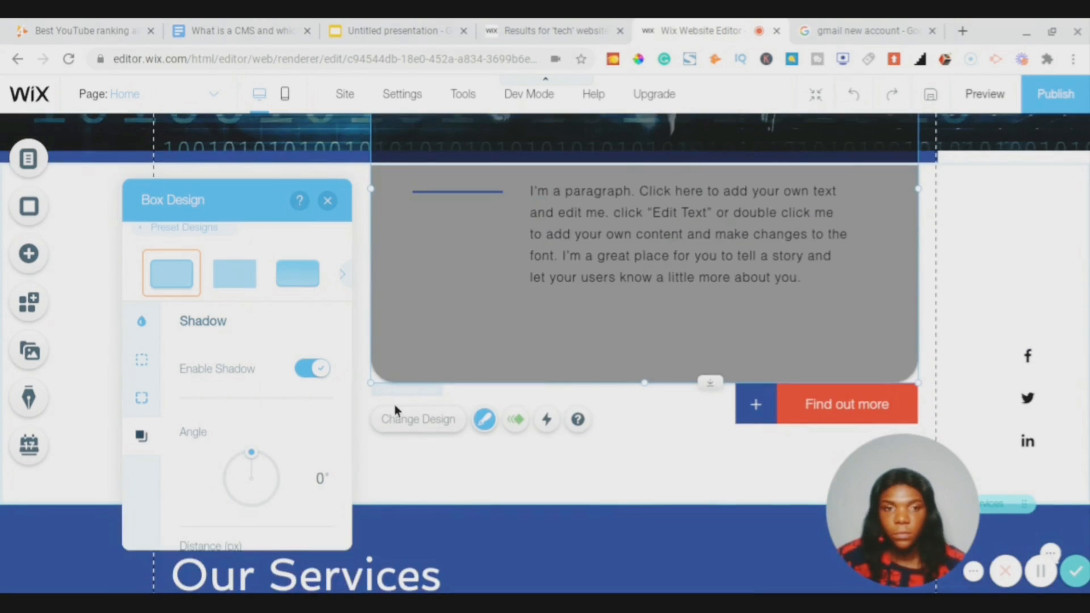
scroll(272, 482, "down", 4)
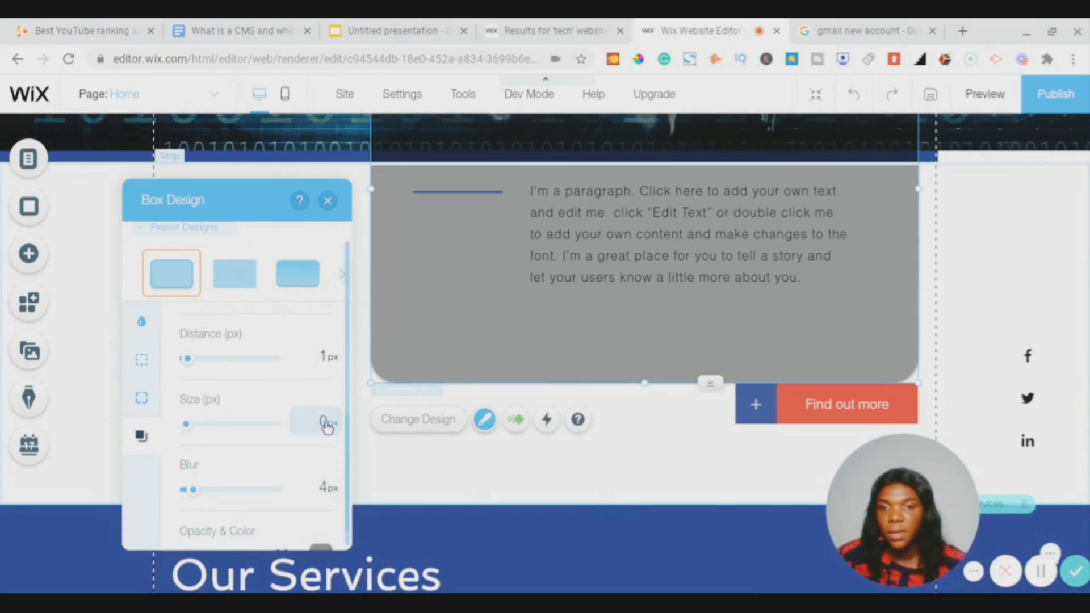
scroll(325, 425, "up", 4)
scroll(309, 443, "down", 5)
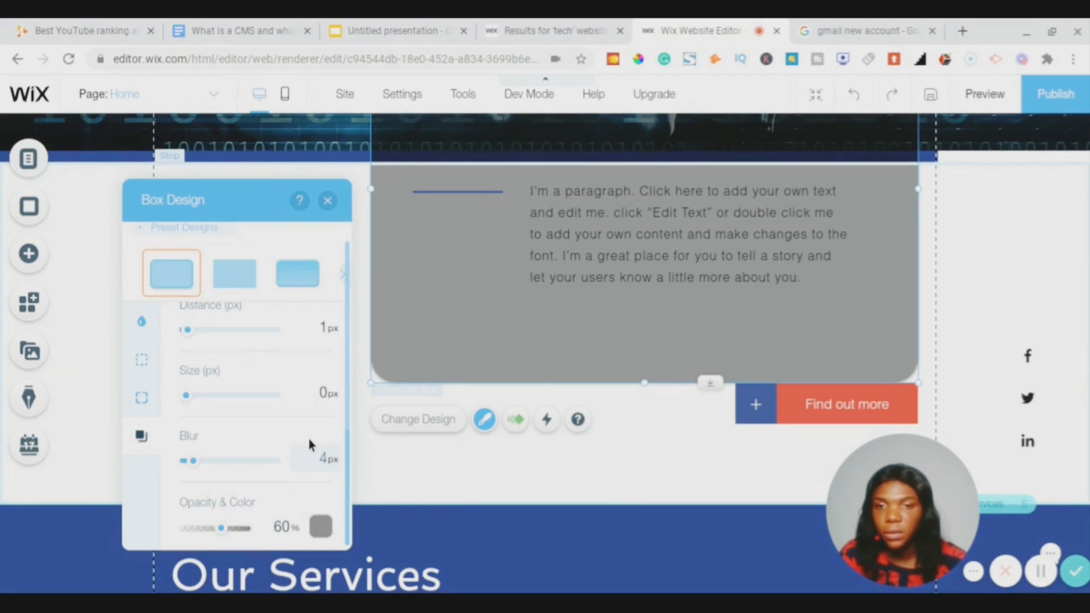
scroll(317, 398, "up", 4)
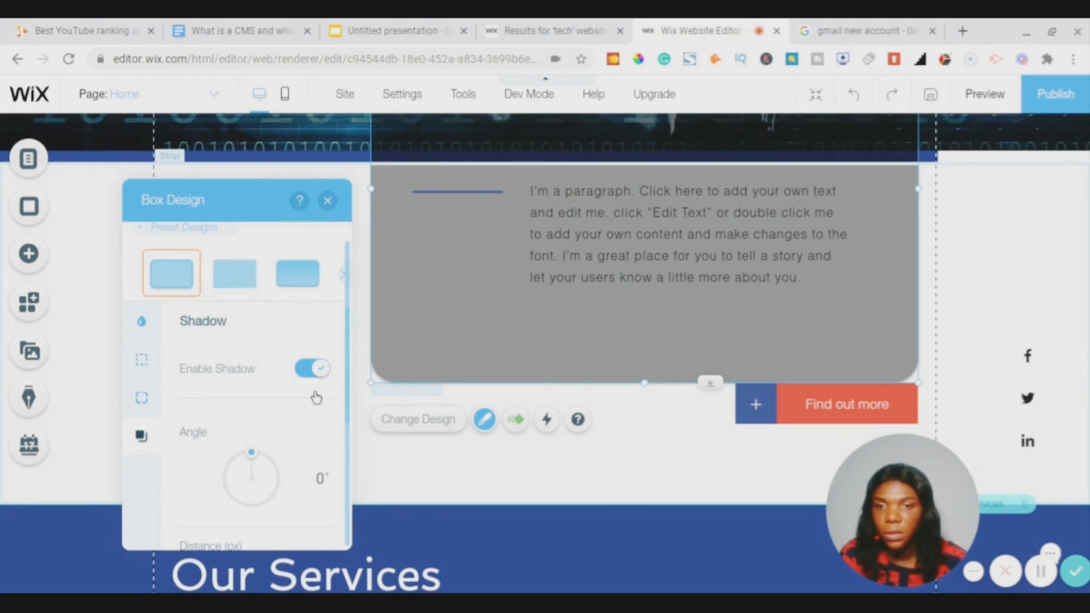
- Set the box shadow angle to 91°
left_click(318, 479)
type("88")
key("Up")
key("Up")
key("Up")
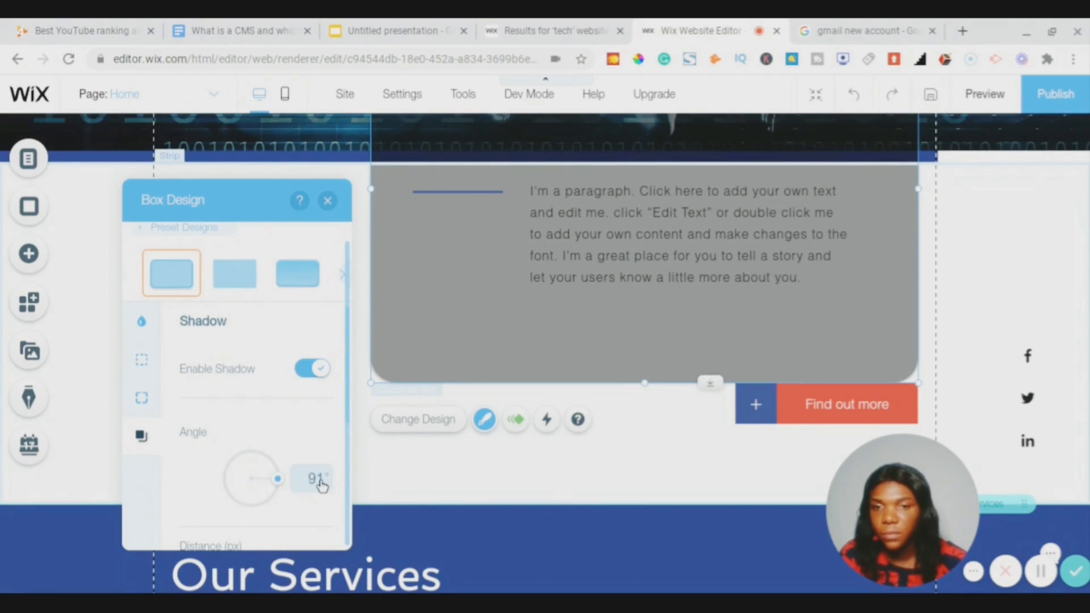
scroll(321, 485, "down", 4)
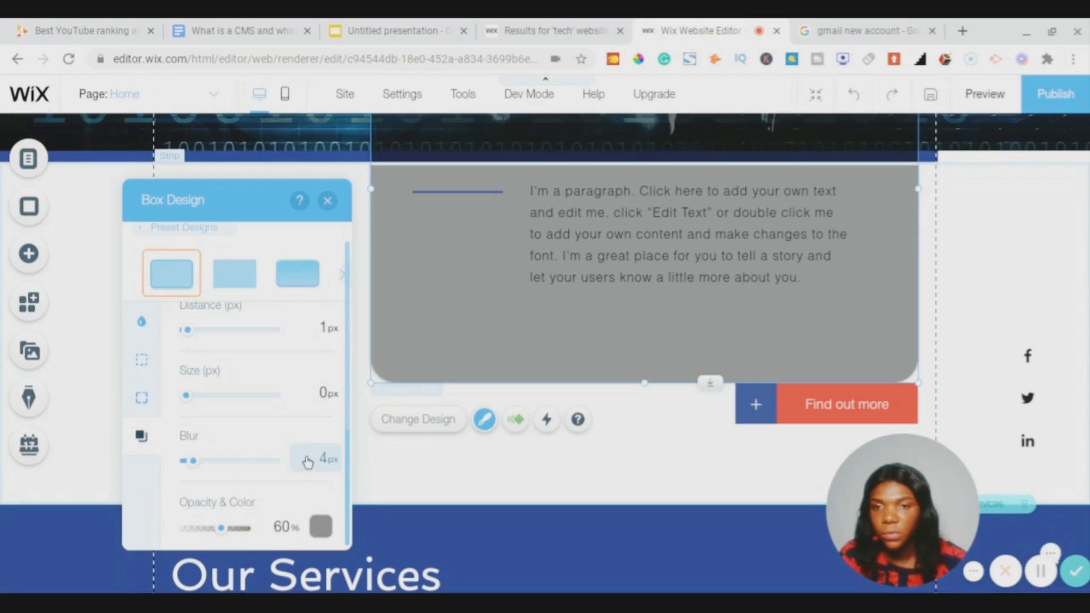
scroll(310, 457, "up", 1)
scroll(307, 463, "up", 3)
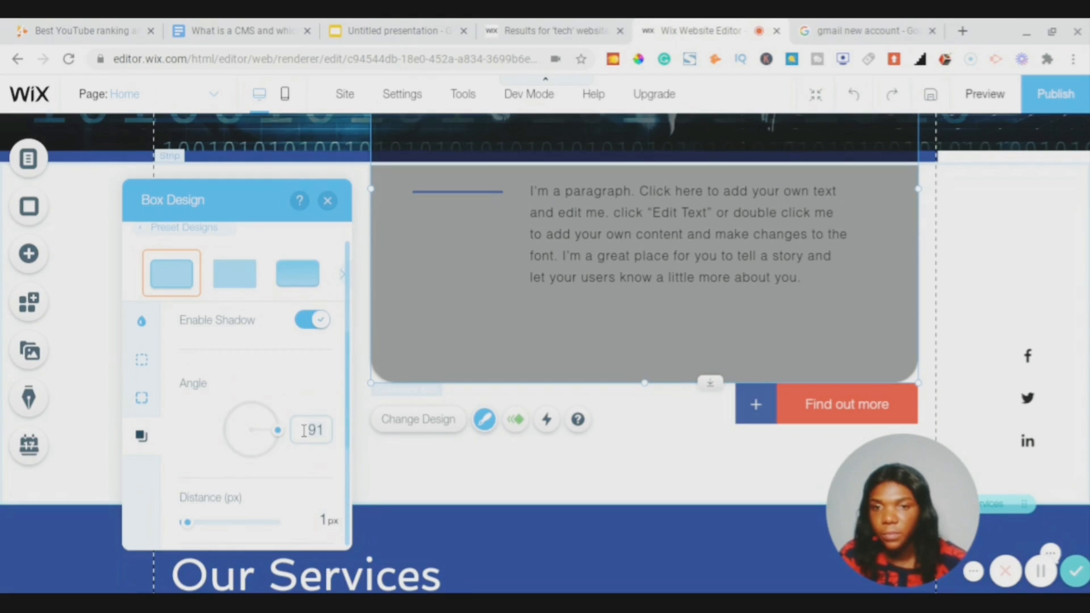
- Set the shadow distance to 2 px and close the box design settings
key("BackSpace")
key("BackSpace")
type("2")
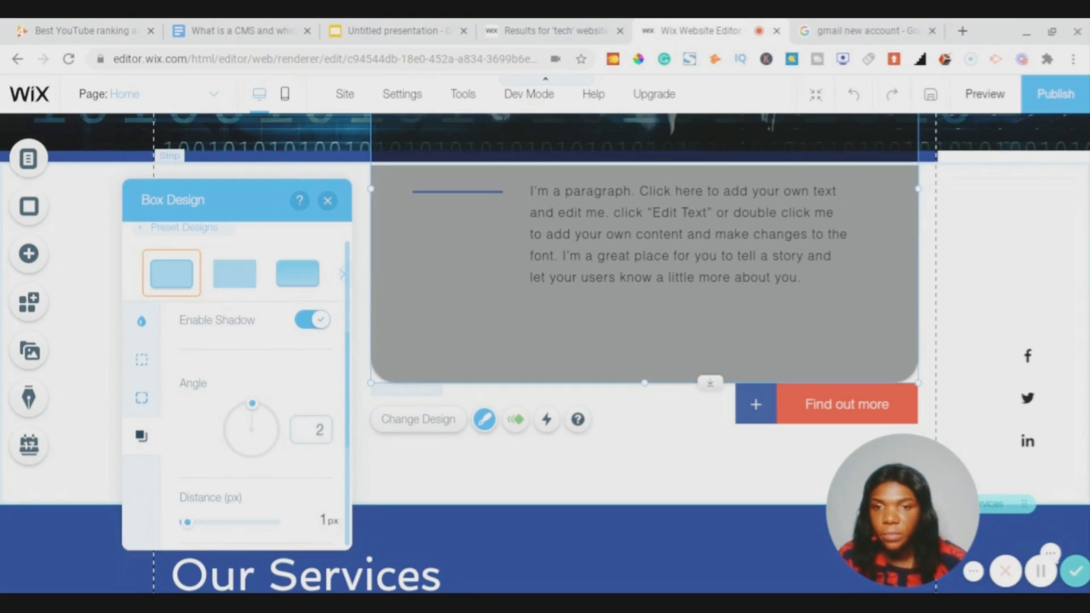
scroll(306, 463, "up", 1)
scroll(306, 463, "down", 3)
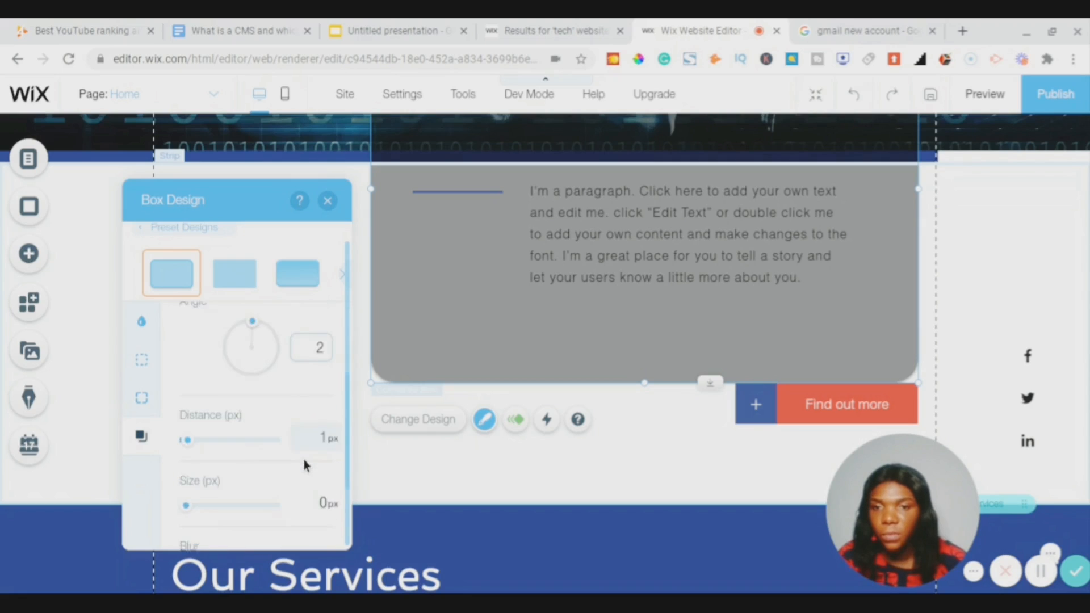
scroll(306, 464, "down", 1)
scroll(313, 401, "up", 4)
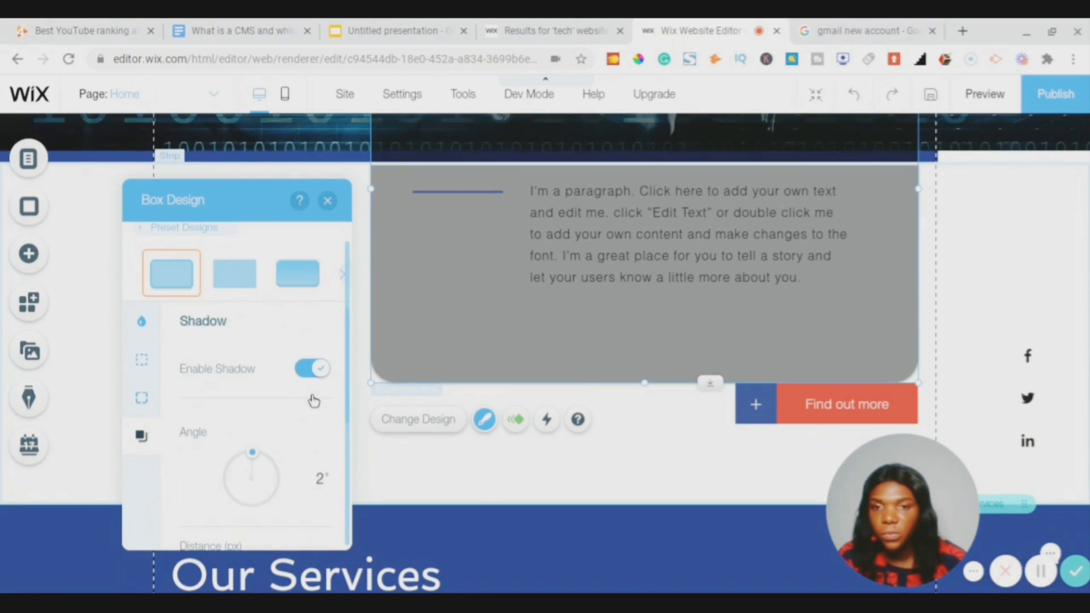
scroll(313, 401, "down", 5)
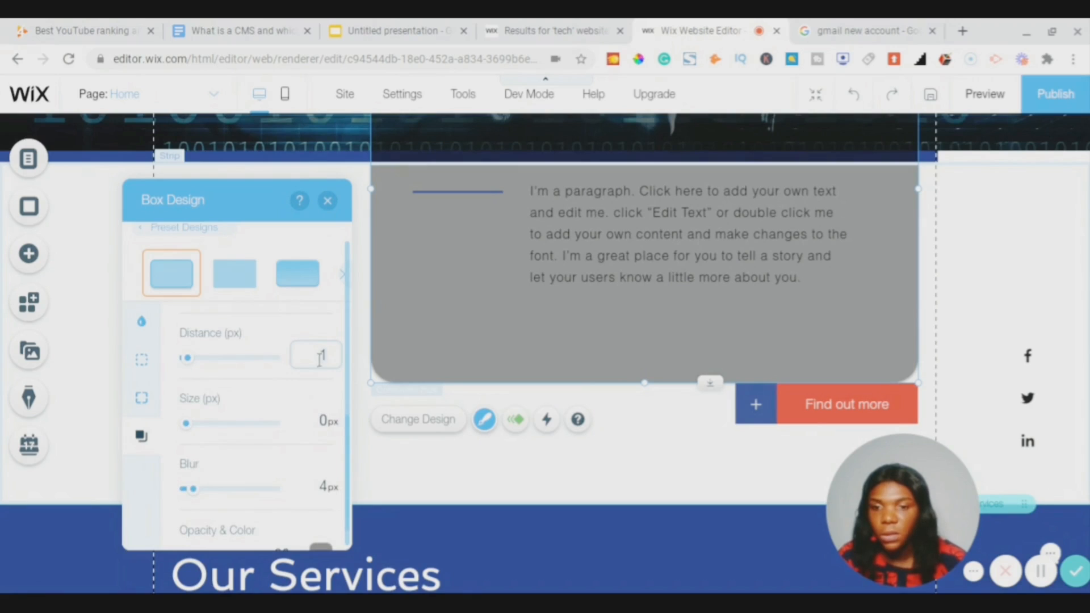
key("Up")
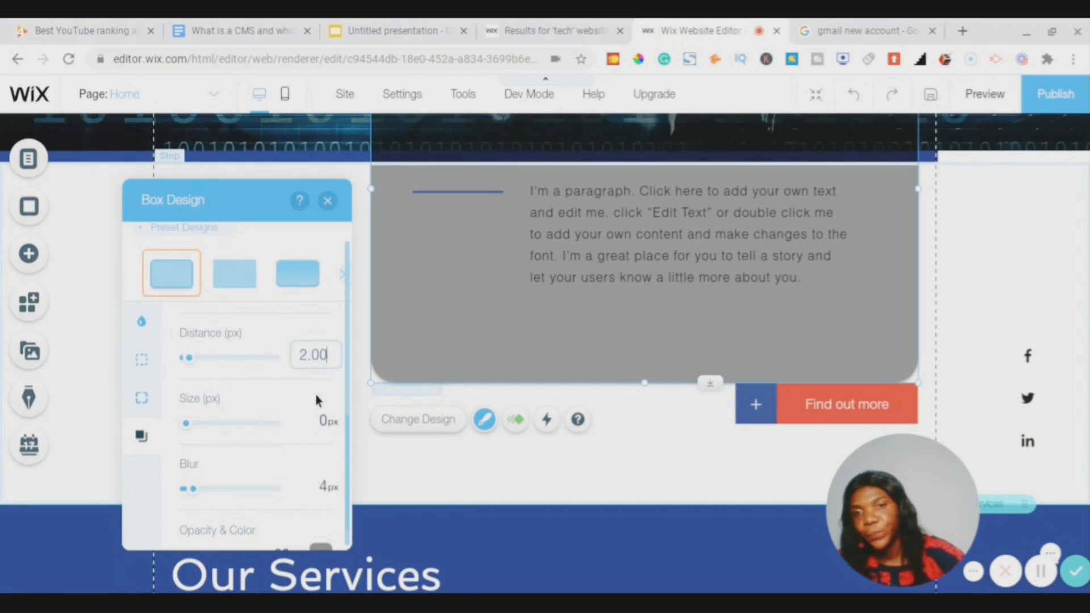
scroll(327, 480, "down", 1)
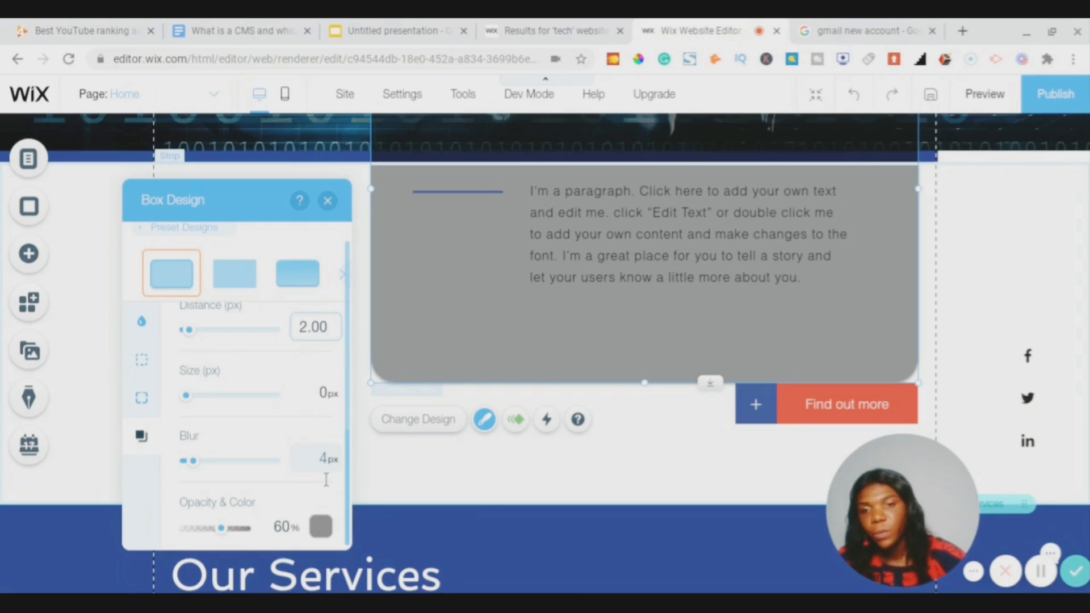
left_click(404, 482)
scroll(583, 431, "up", 1)
scroll(583, 431, "up", 4)
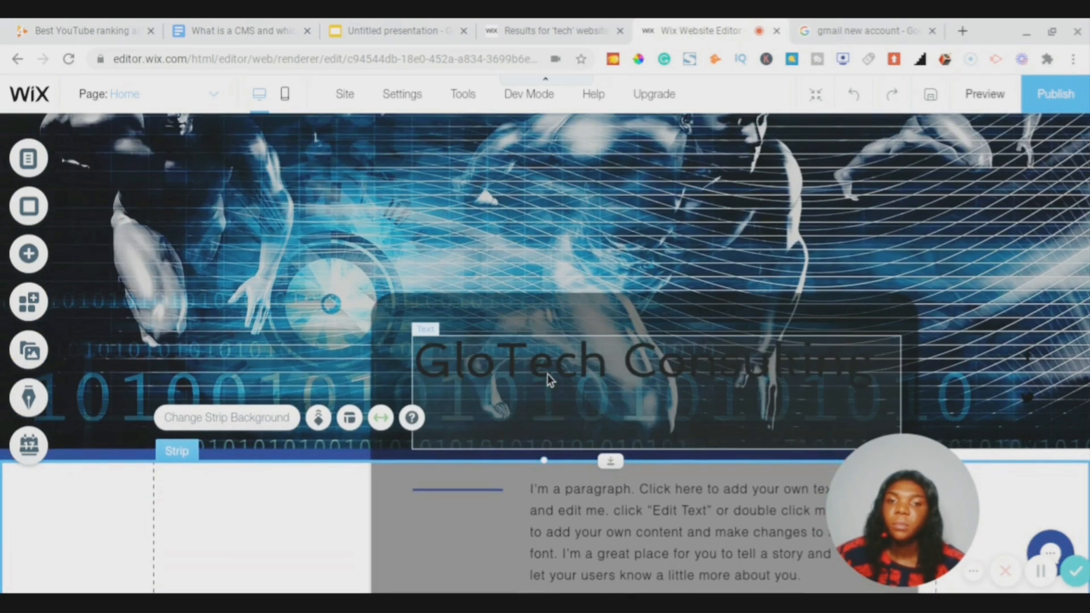
- Make the GloTech Consulting heading text white (#FFFFFF)
left_click(547, 373)
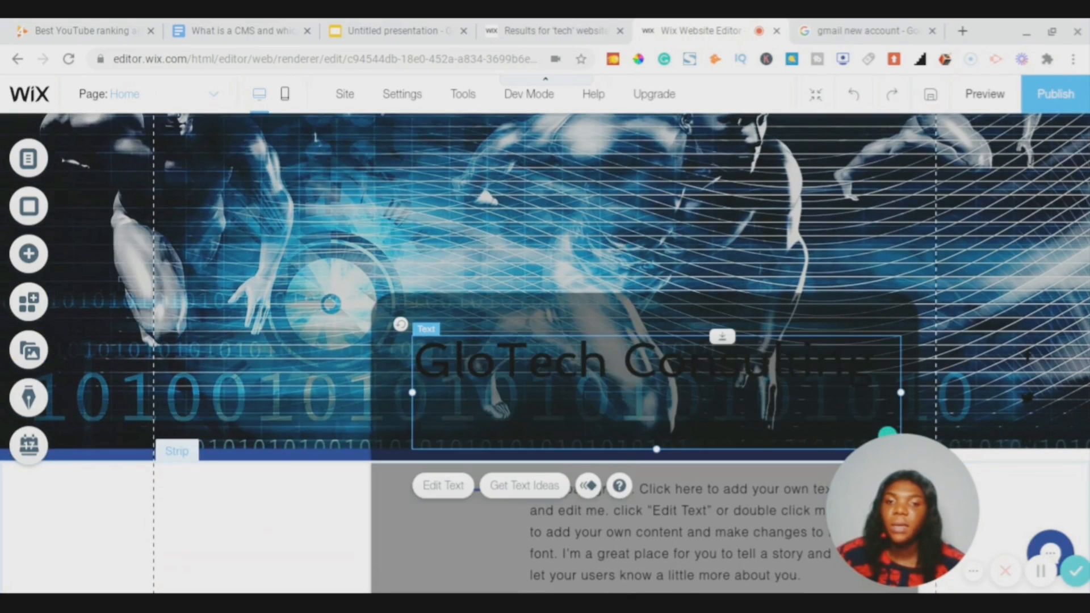
left_click(443, 486)
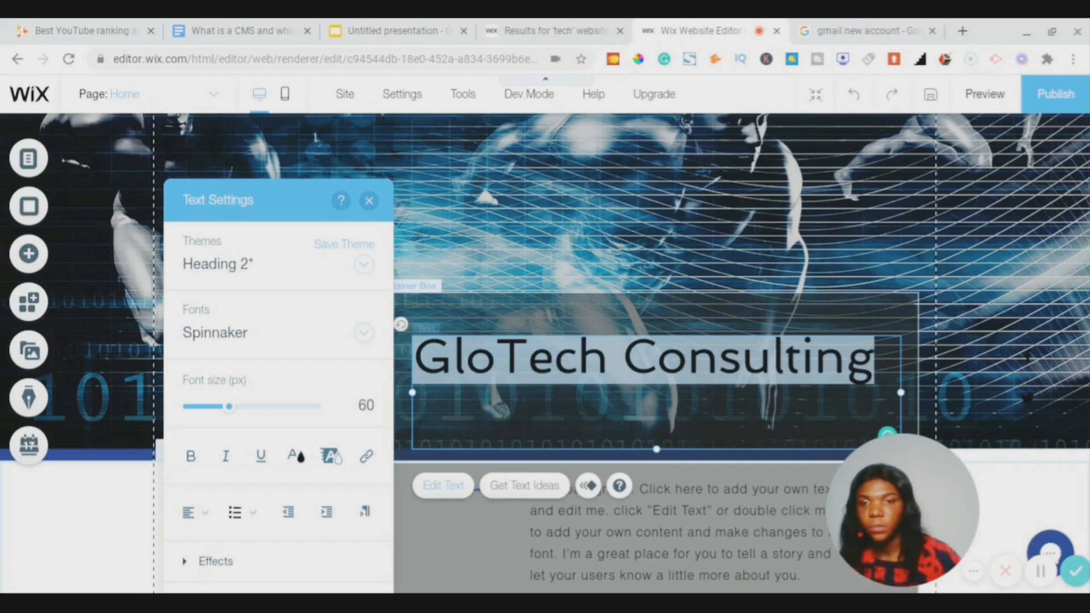
left_click(297, 456)
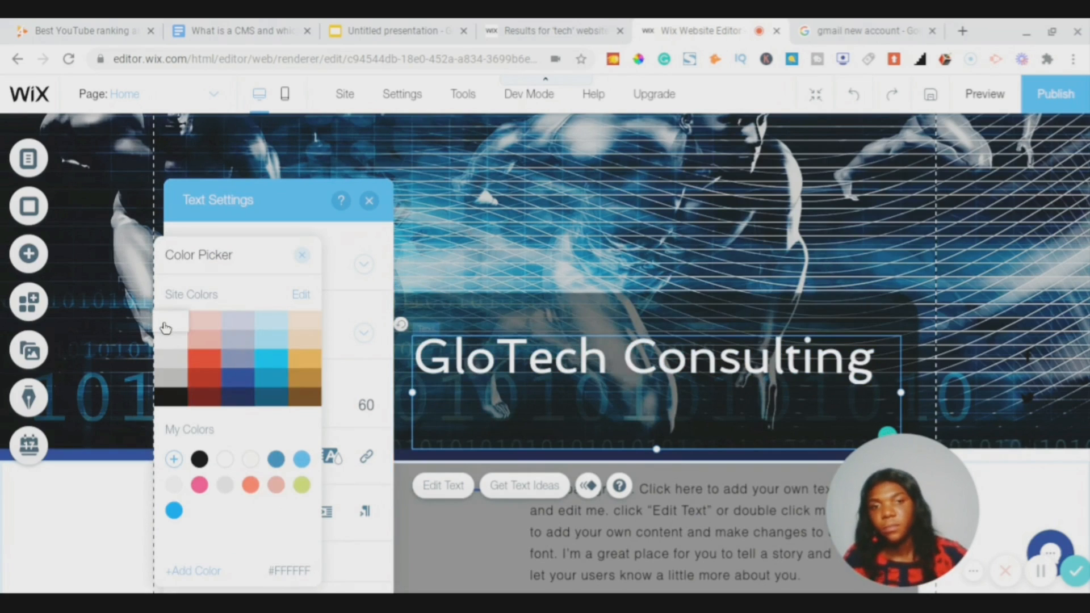
left_click(200, 360)
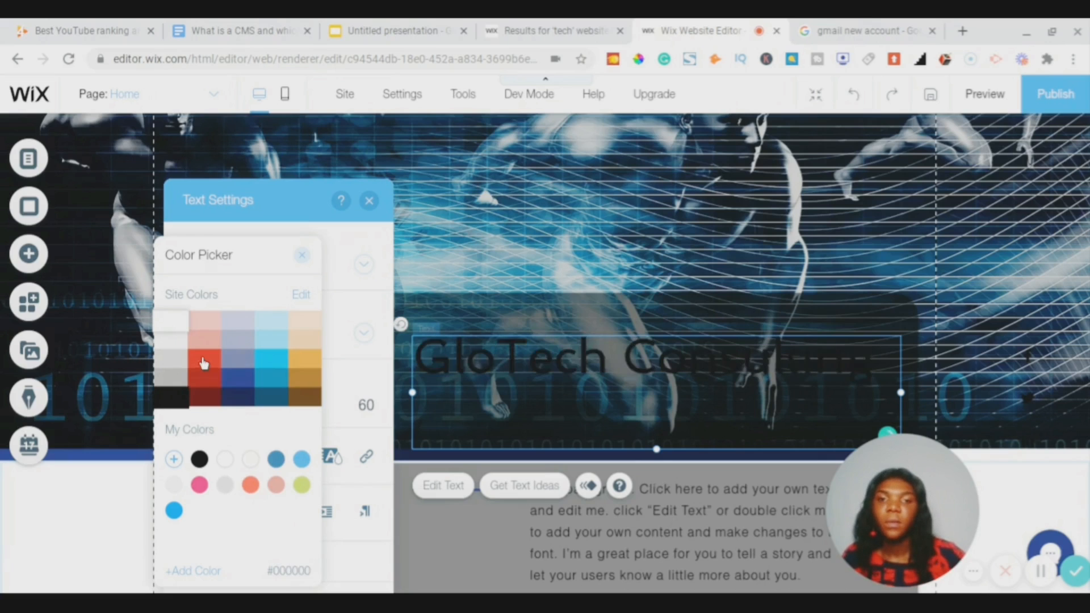
left_click(171, 328)
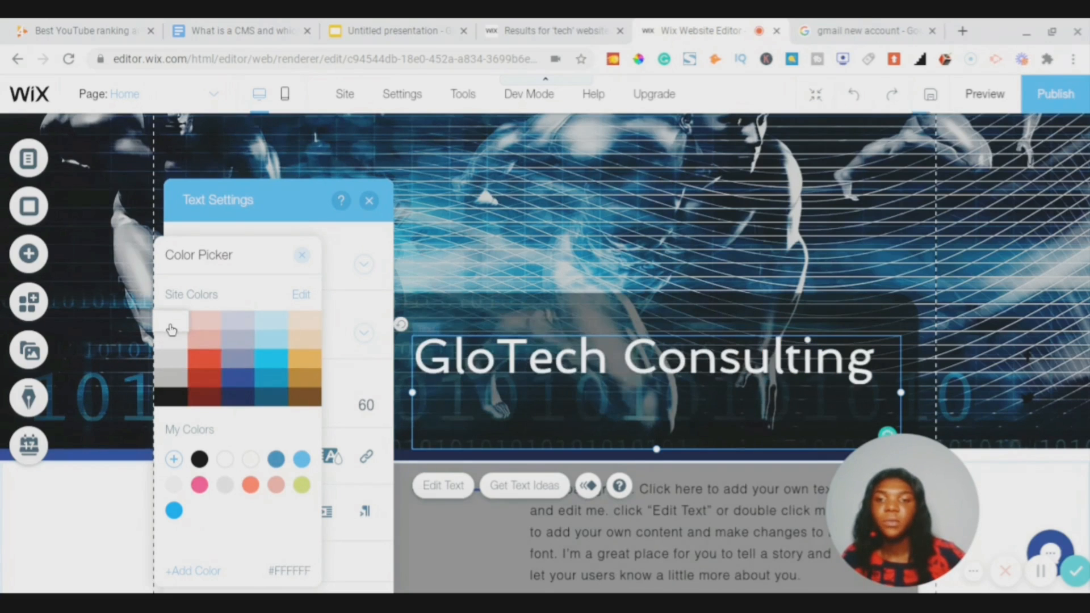
left_click(301, 258)
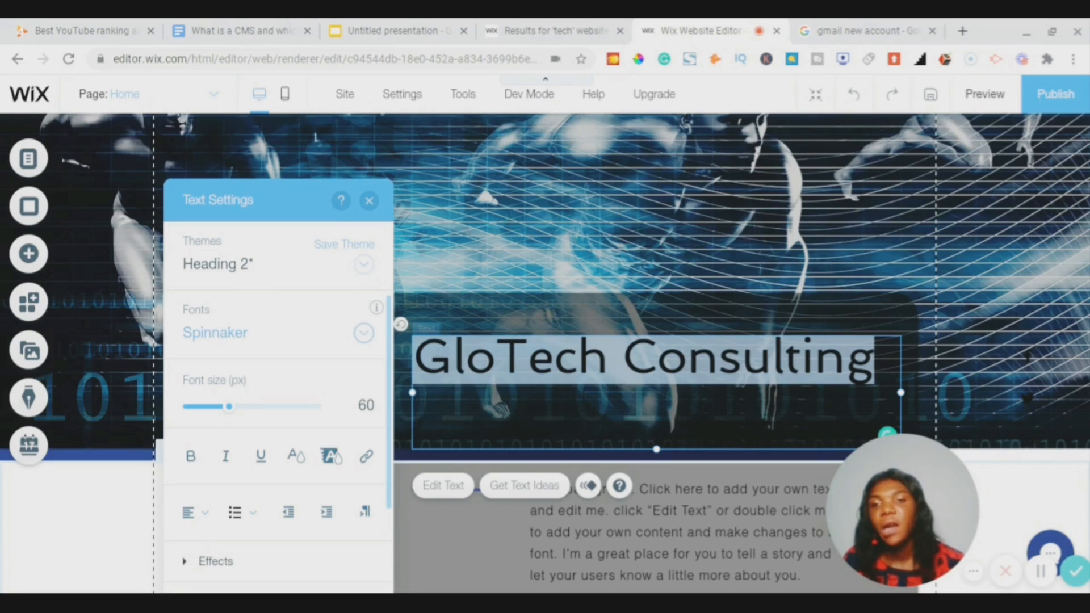
- Keep Spinnaker as the heading font and close the text settings
left_click(216, 336)
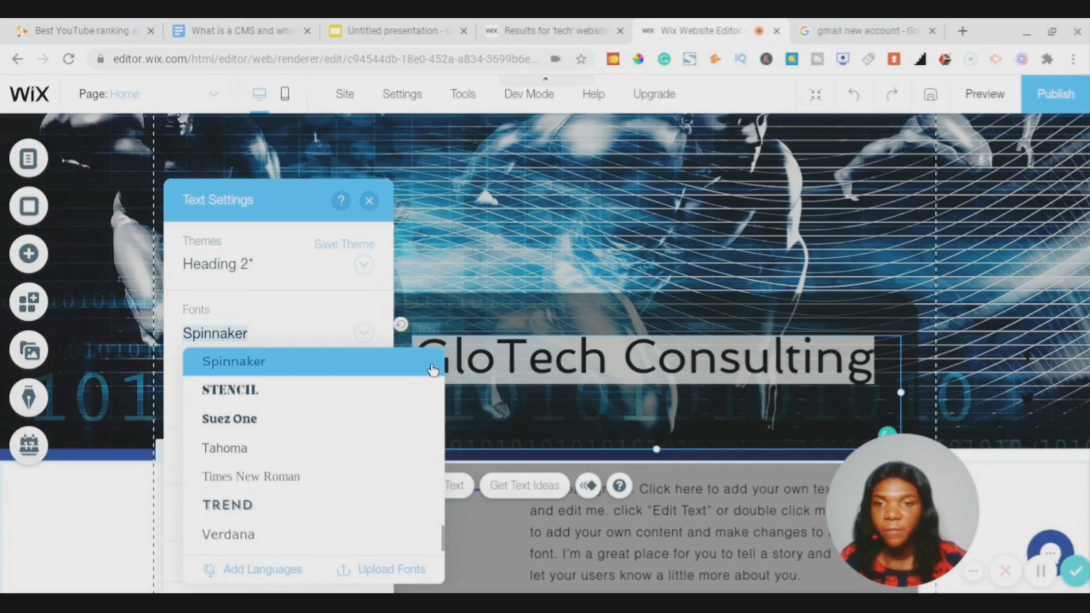
left_click(433, 369)
scroll(320, 344, "down", 2)
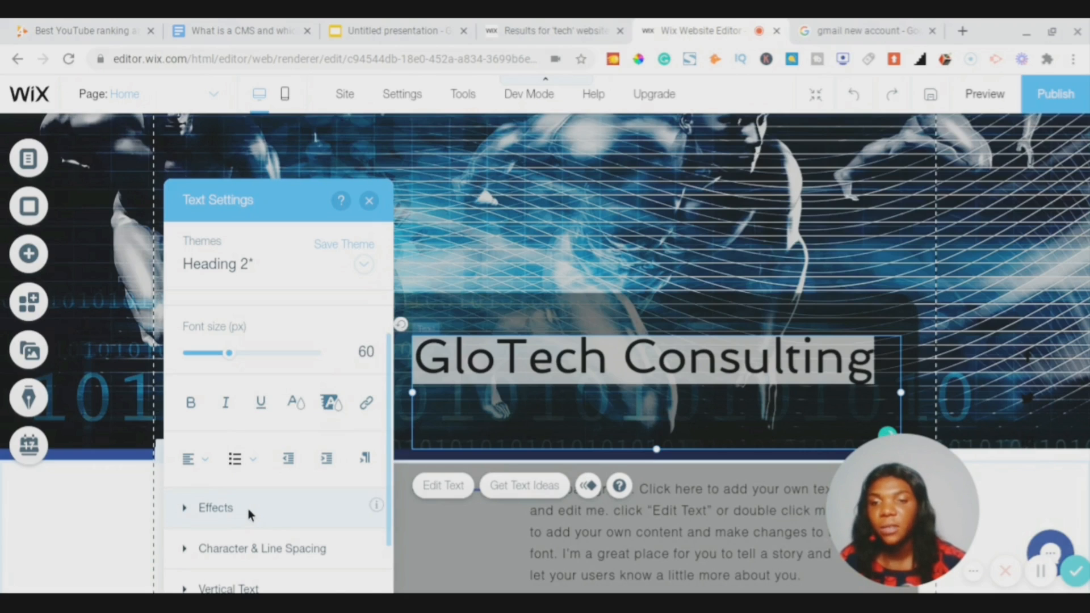
scroll(248, 509, "down", 2)
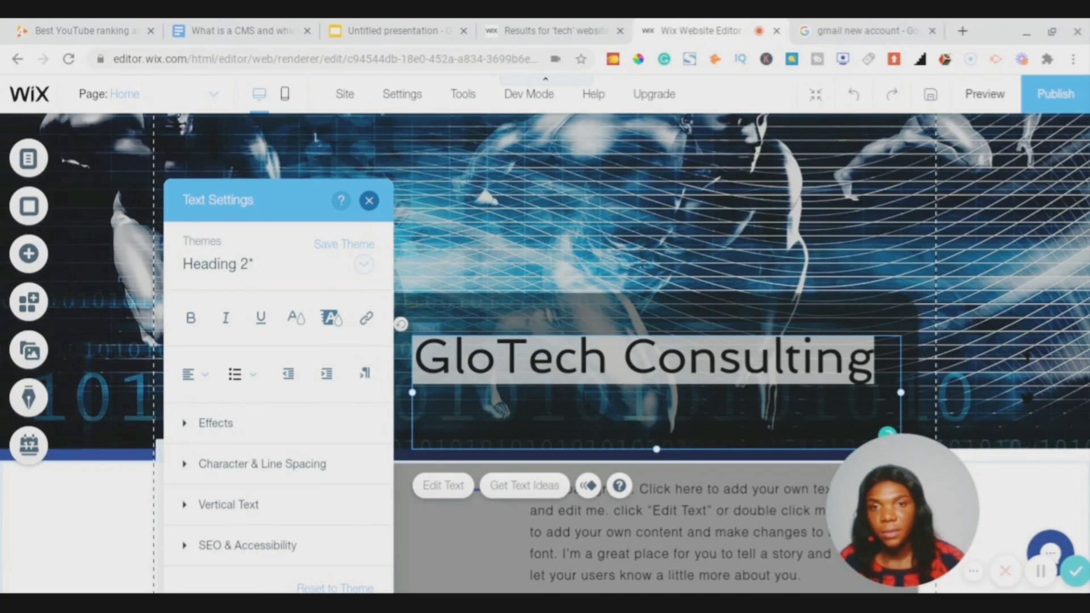
left_click(368, 201)
scroll(548, 357, "down", 1)
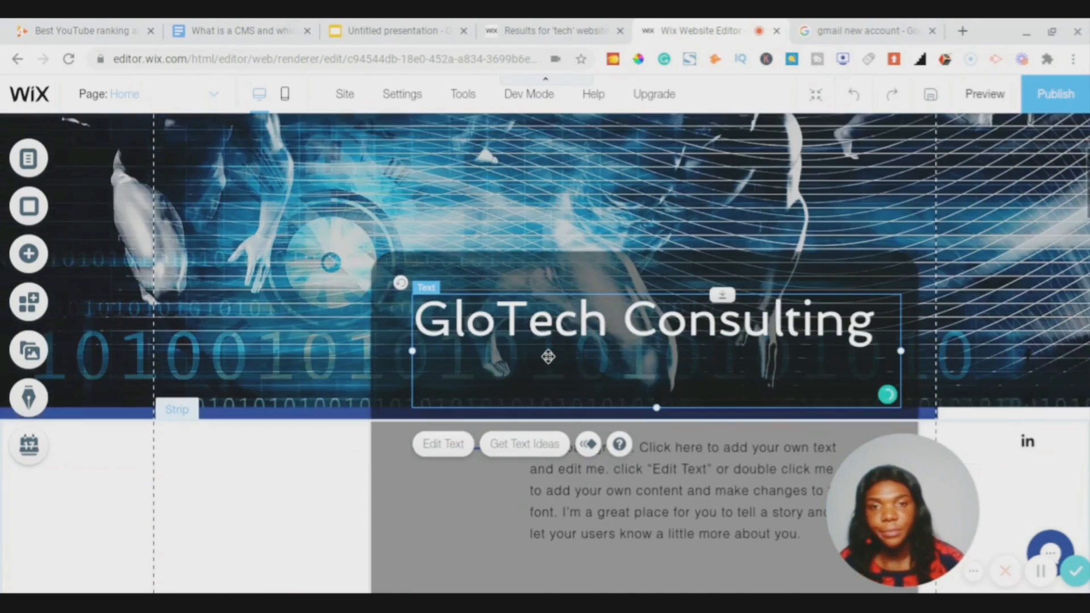
scroll(547, 356, "down", 4)
scroll(548, 357, "up", 7)
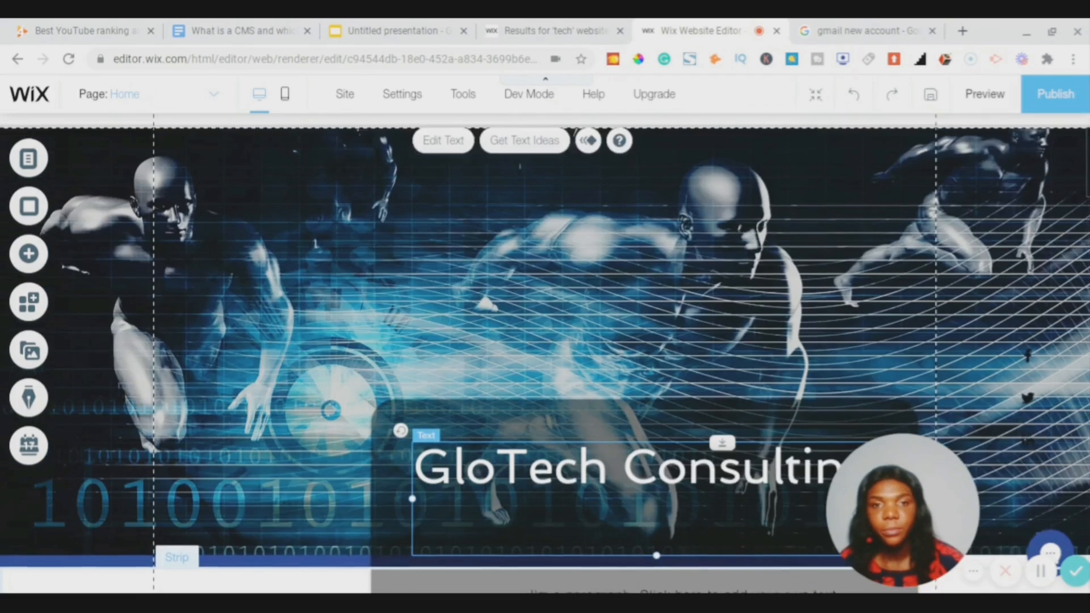
scroll(547, 356, "up", 1)
scroll(548, 356, "down", 7)
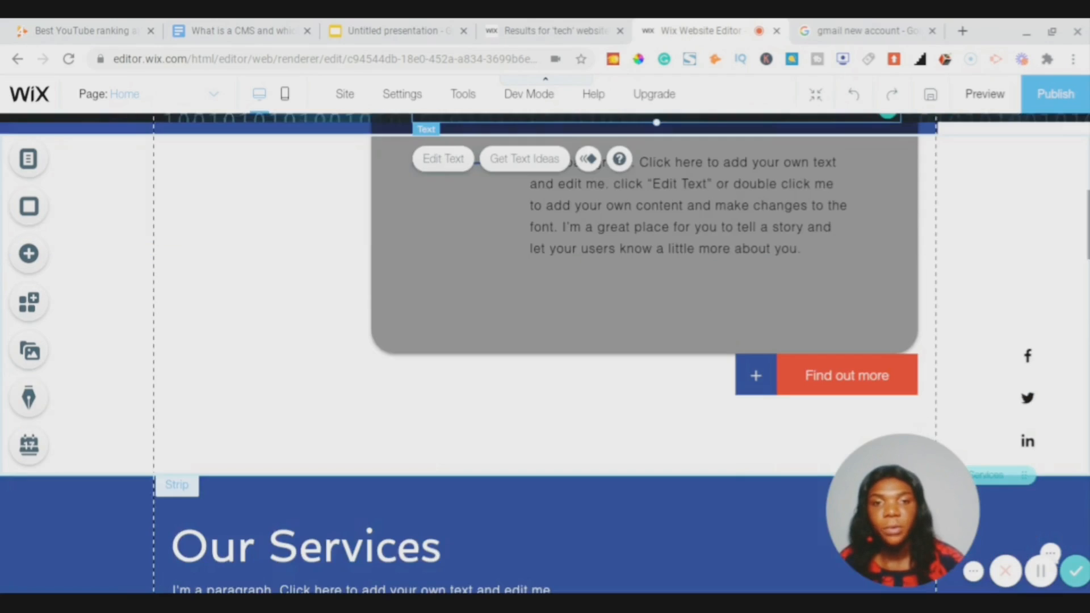
scroll(548, 356, "down", 2)
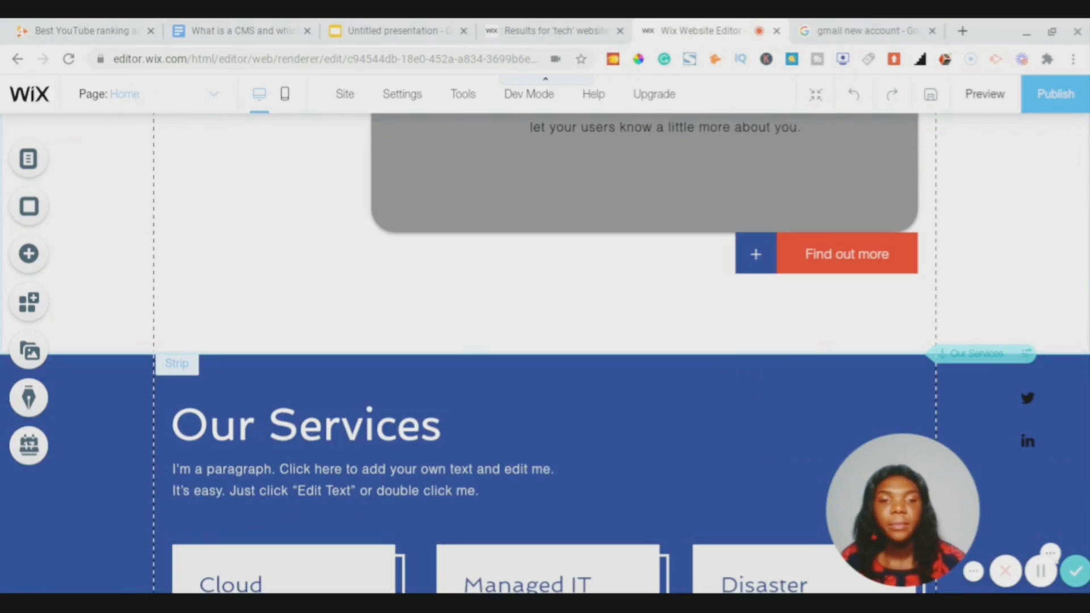
scroll(631, 473, "up", 7)
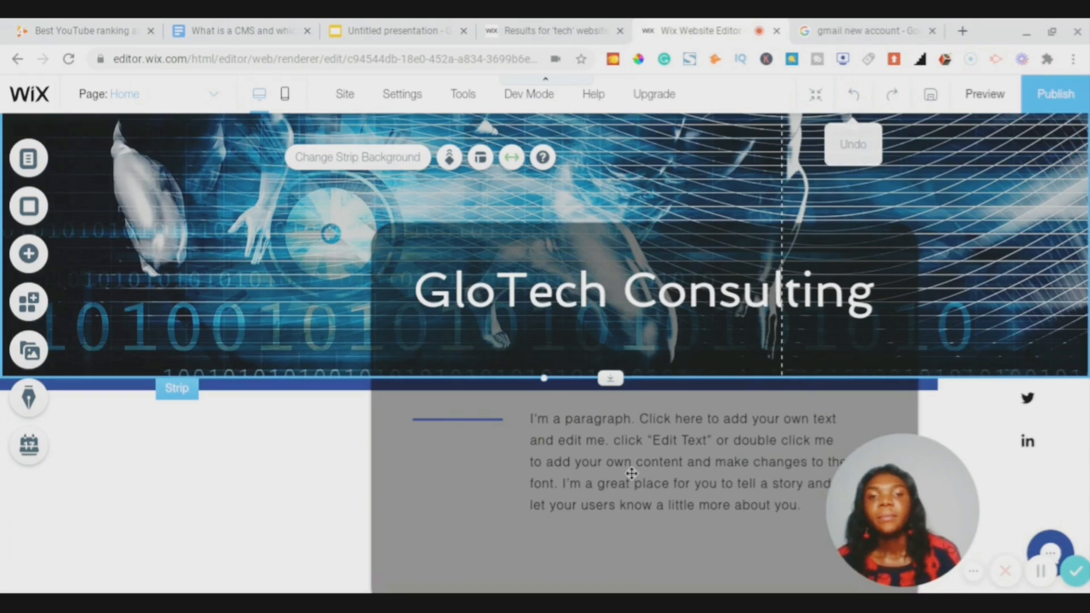
scroll(631, 473, "down", 2)
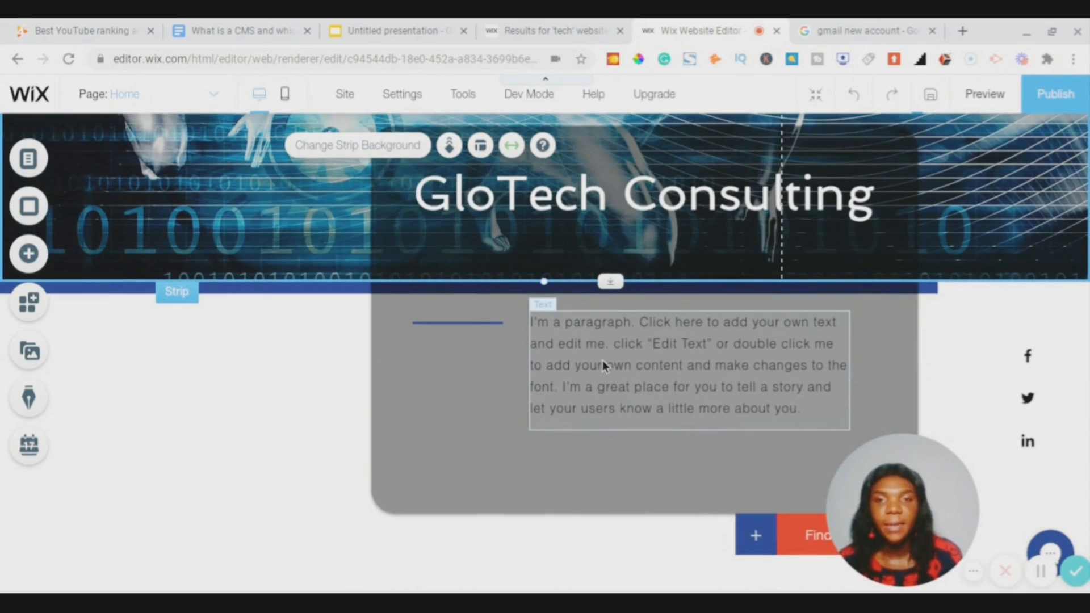
right_click(602, 360)
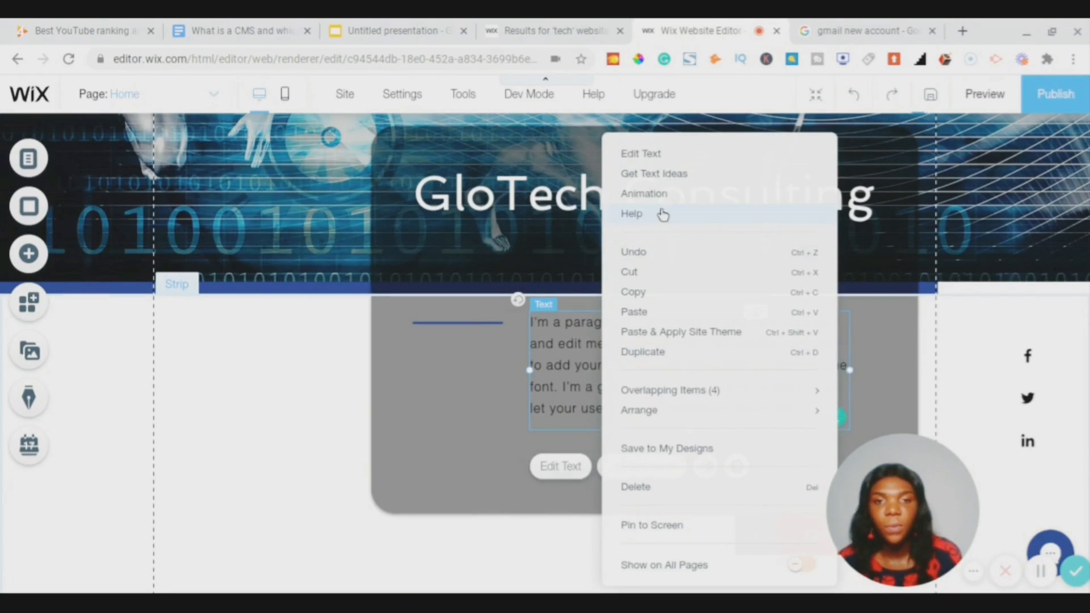
left_click(643, 155)
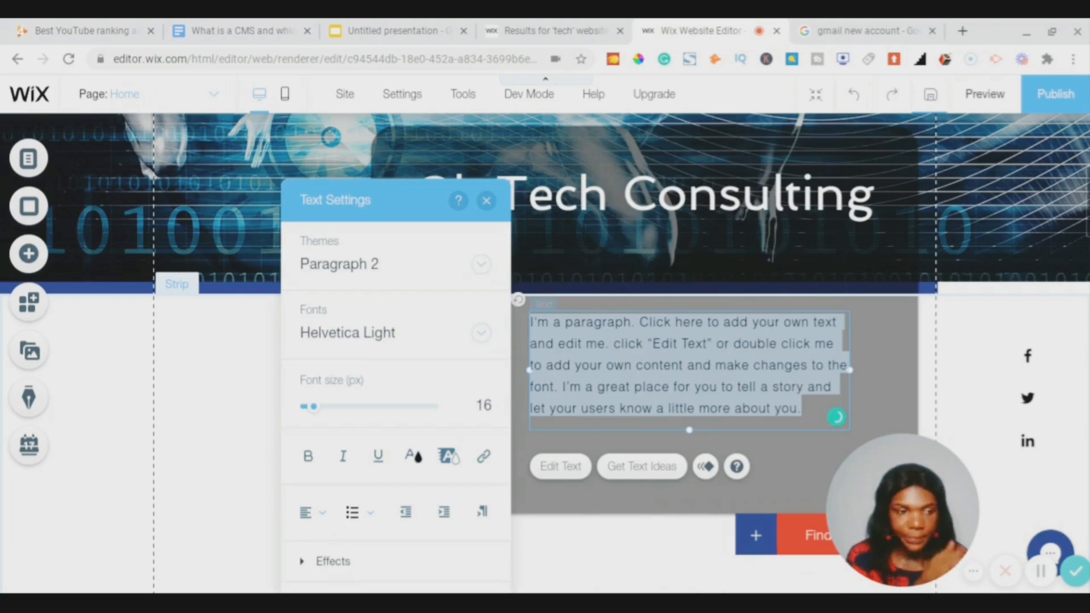
left_click(414, 458)
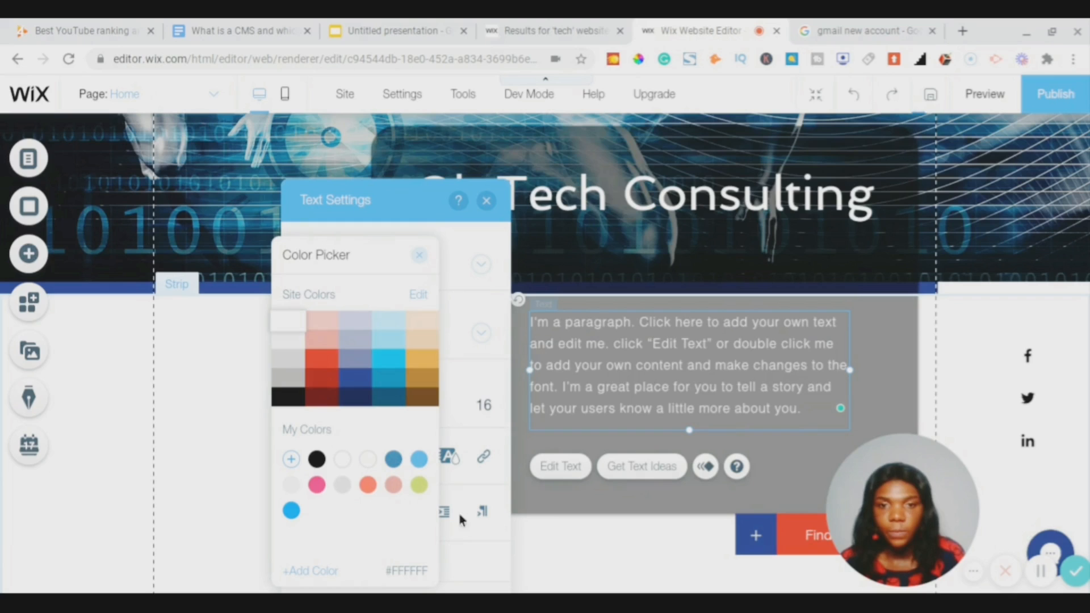
left_click(419, 258)
left_click(486, 200)
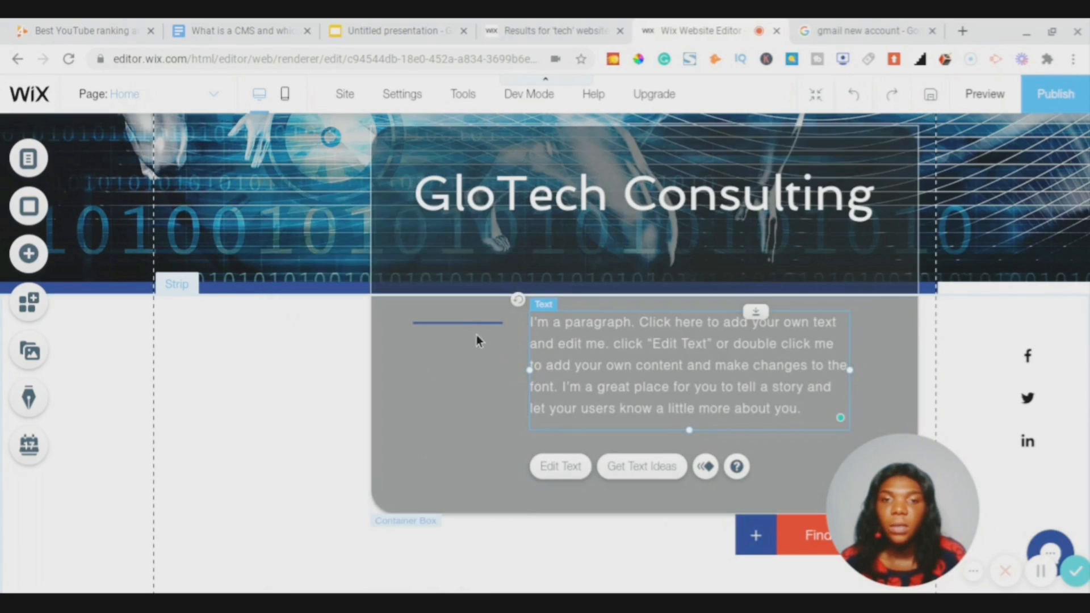
left_click(464, 324)
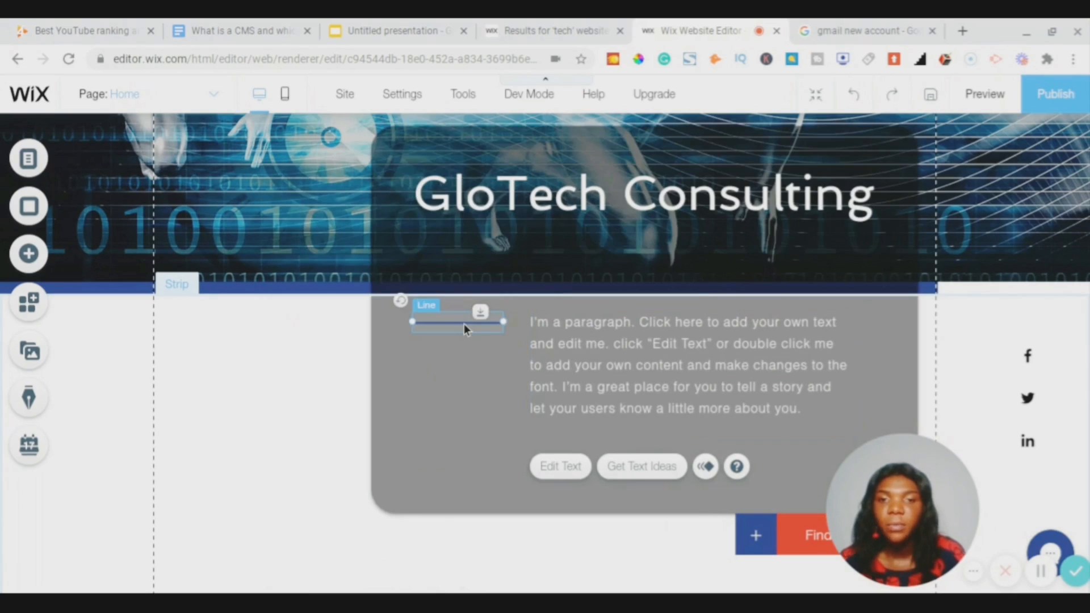
- Recolour the blue divider line white in its custom line design settings
right_click(464, 324)
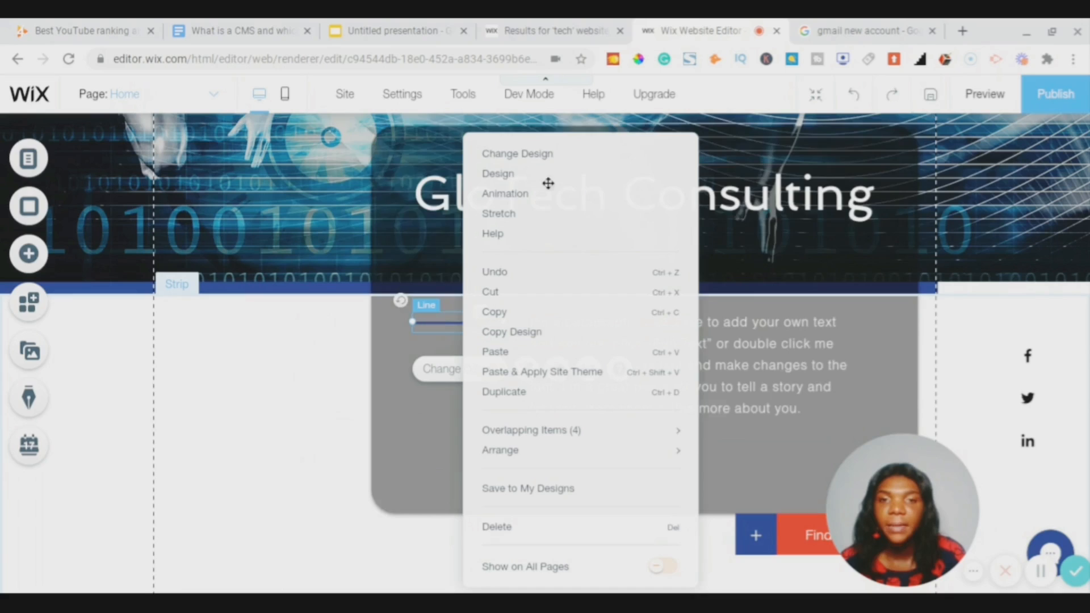
left_click(498, 173)
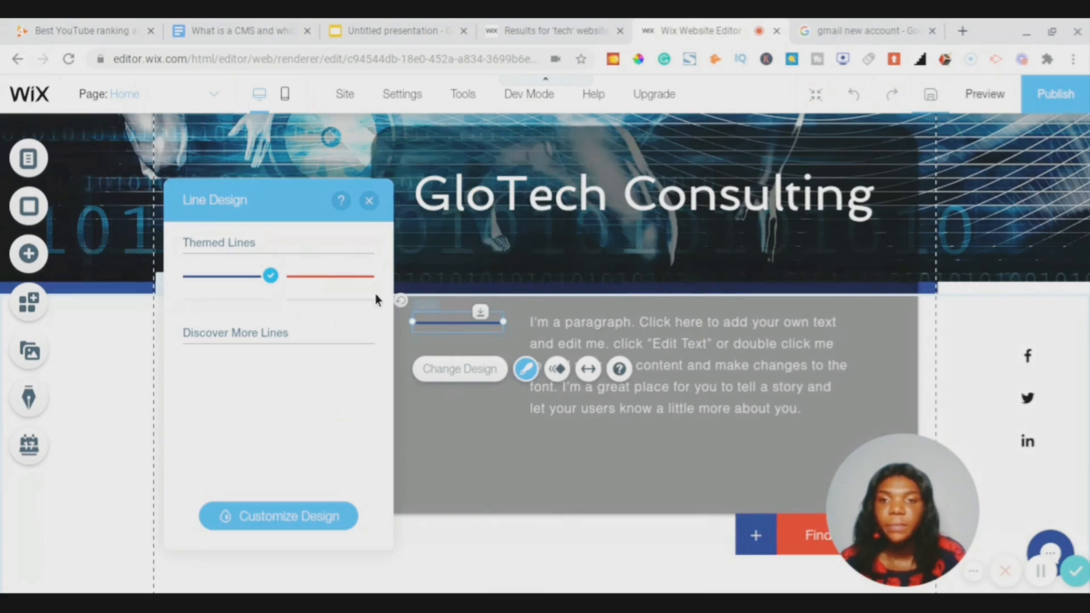
left_click(265, 517)
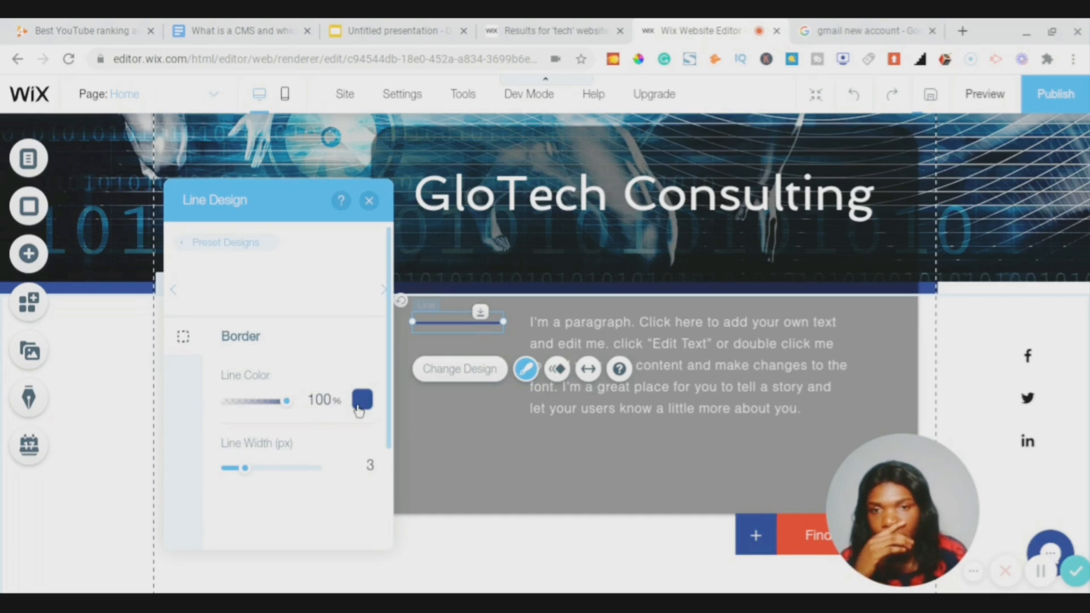
left_click(360, 404)
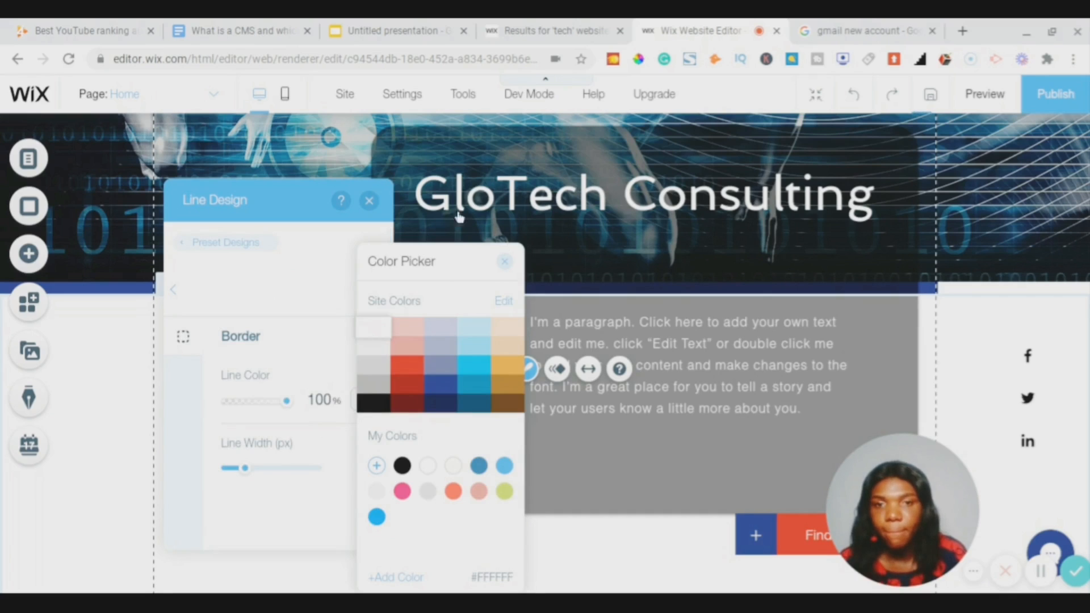
left_click(407, 365)
left_click(505, 264)
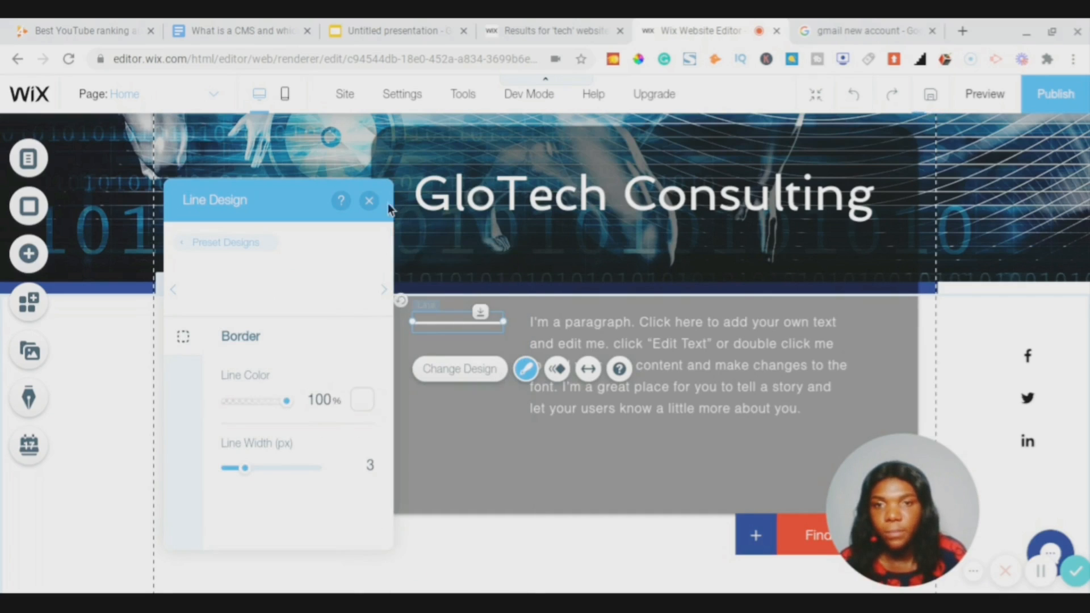
left_click(369, 202)
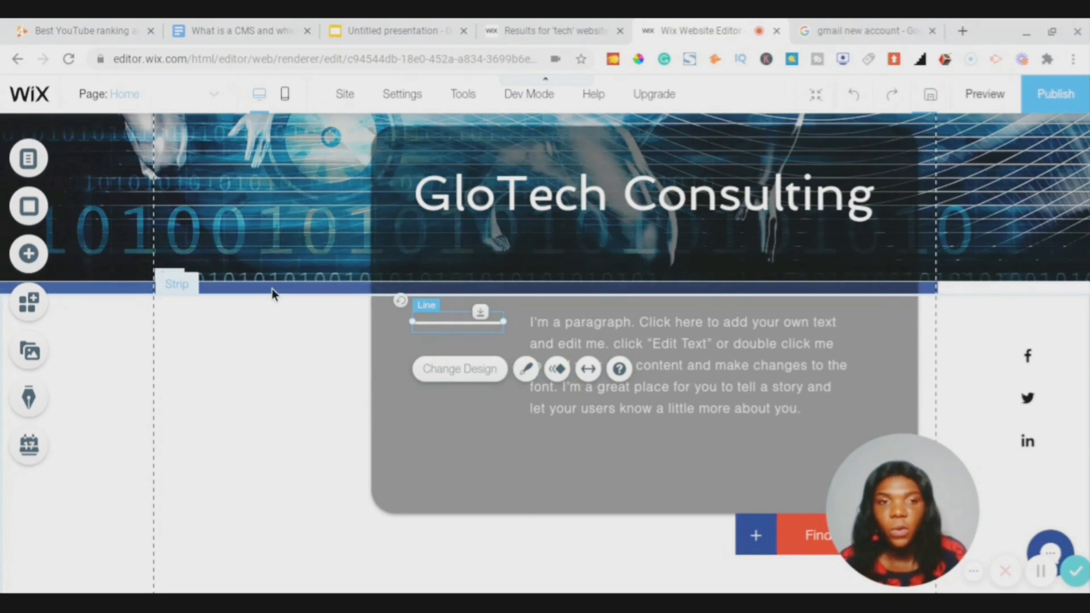
left_click(272, 288)
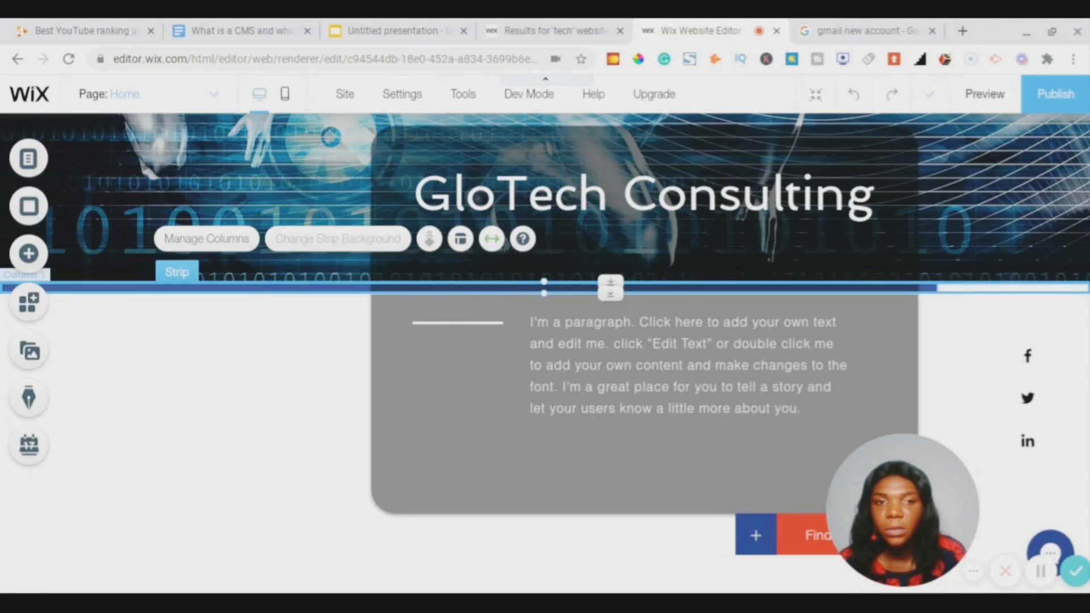
- Select a strip column and try deleting it through Manage Columns
left_click(673, 288)
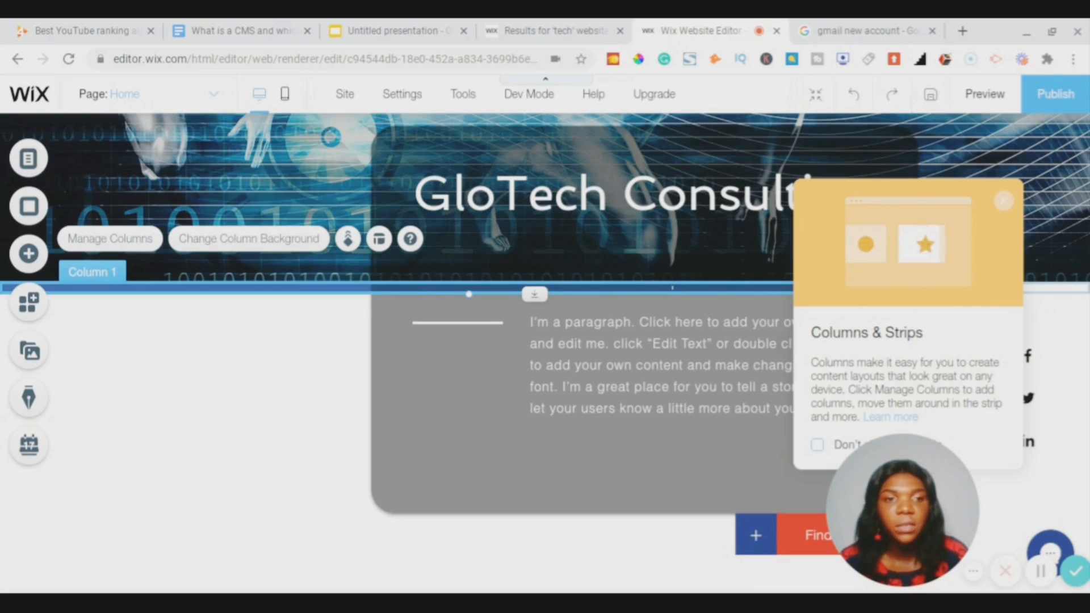
left_click(1006, 204)
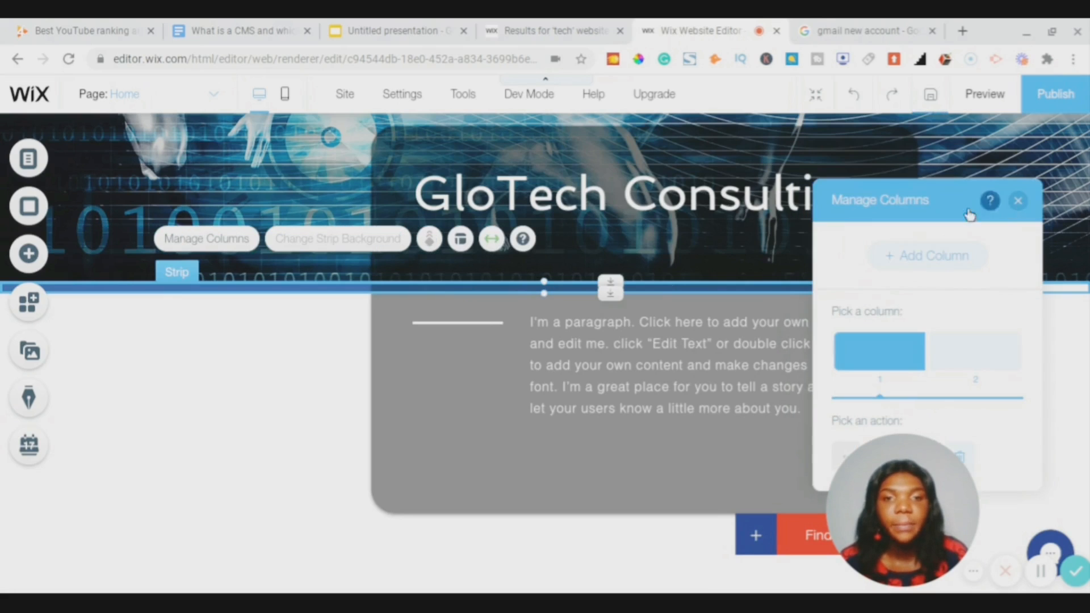
scroll(669, 314, "down", 2)
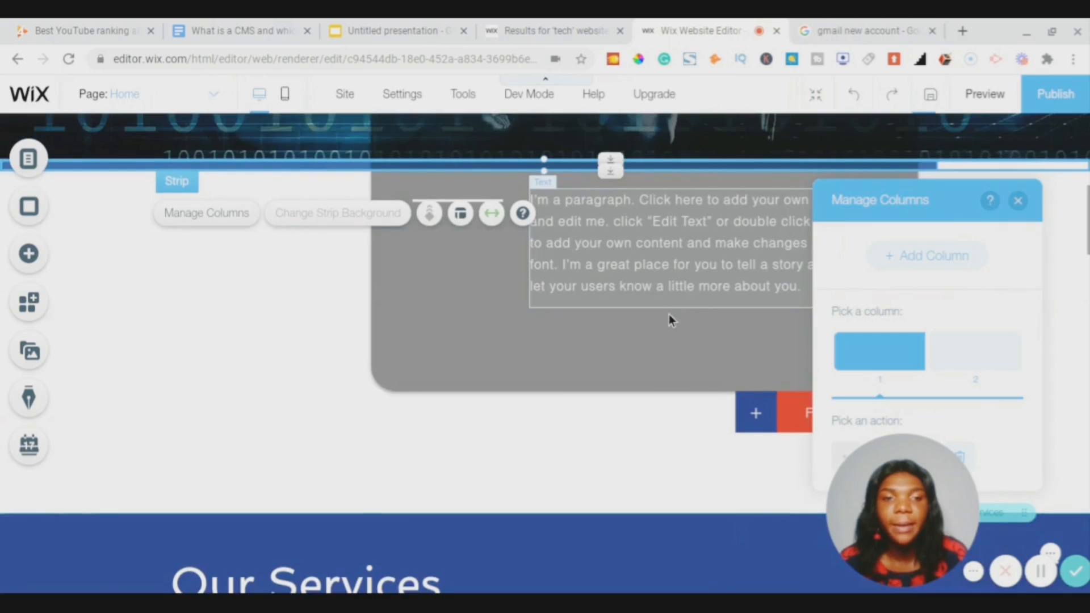
scroll(669, 314, "up", 3)
scroll(353, 348, "up", 4)
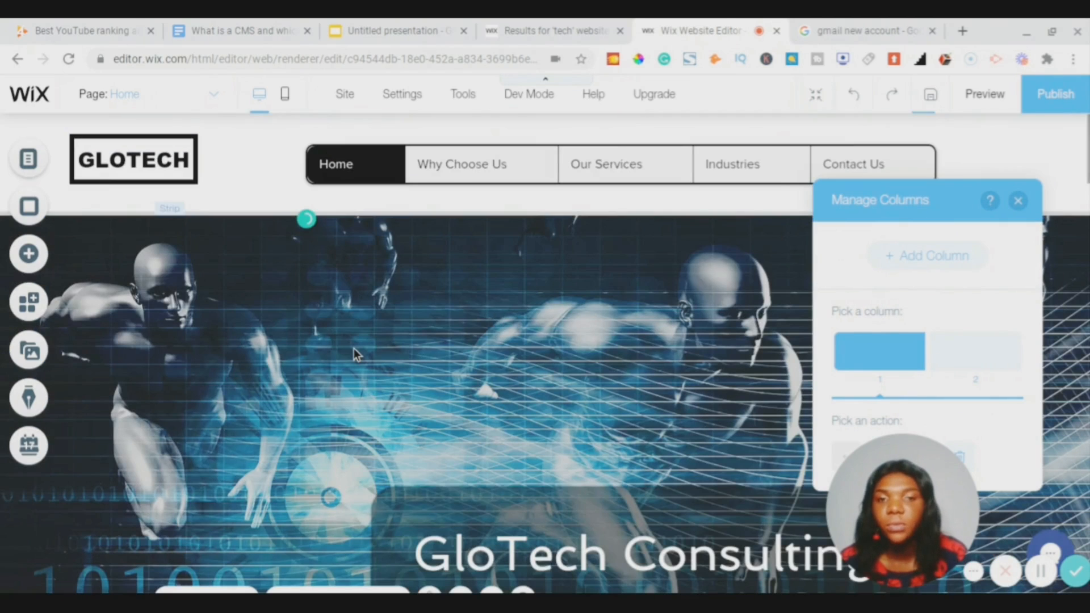
scroll(353, 348, "down", 2)
scroll(353, 349, "down", 1)
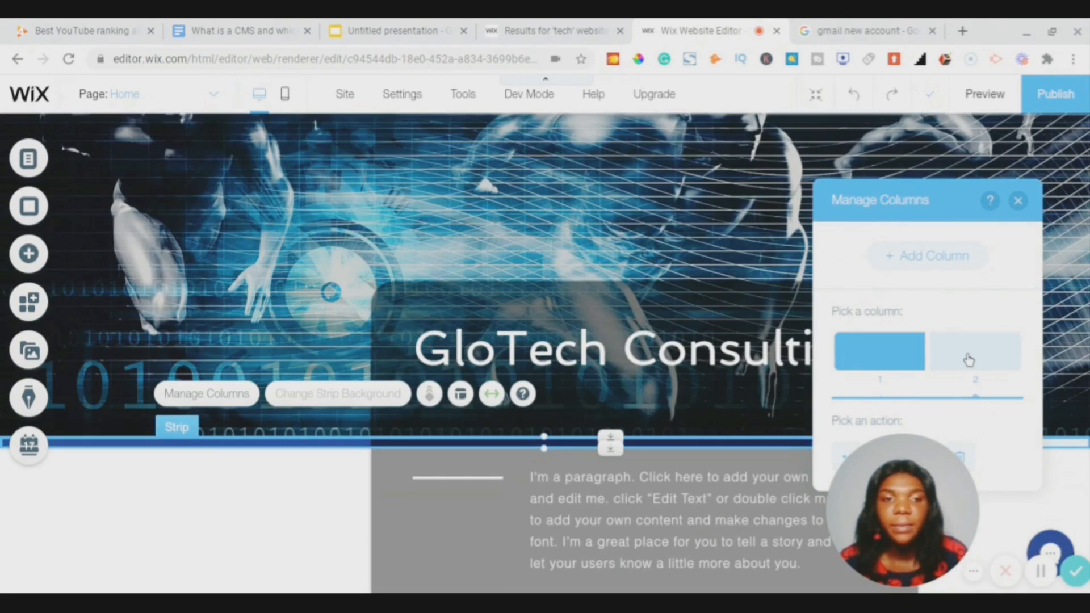
left_click(968, 360)
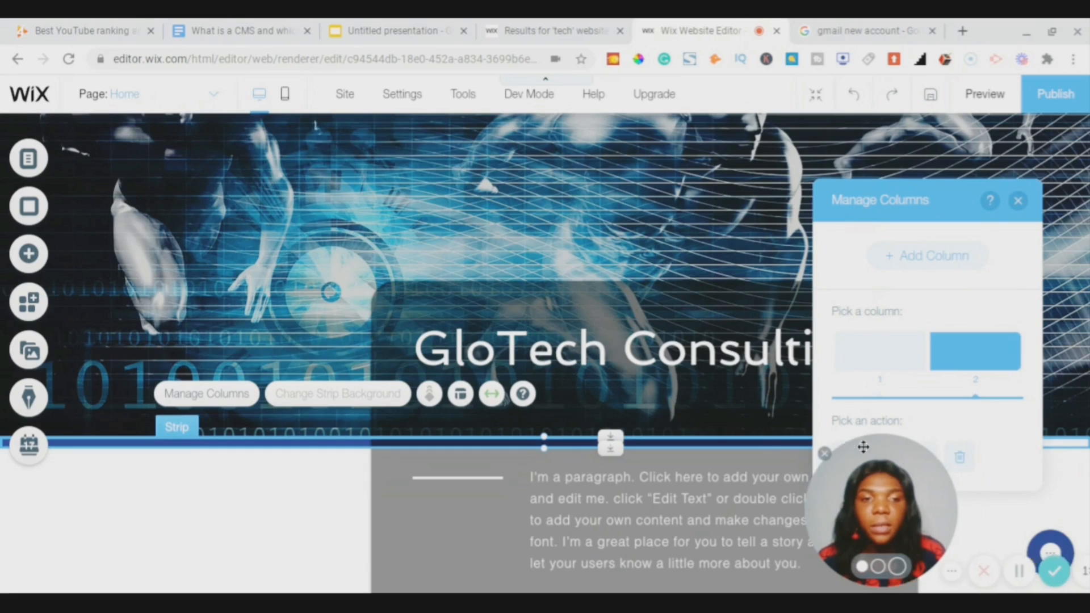
left_click(880, 351)
left_click_drag(914, 443, 828, 444)
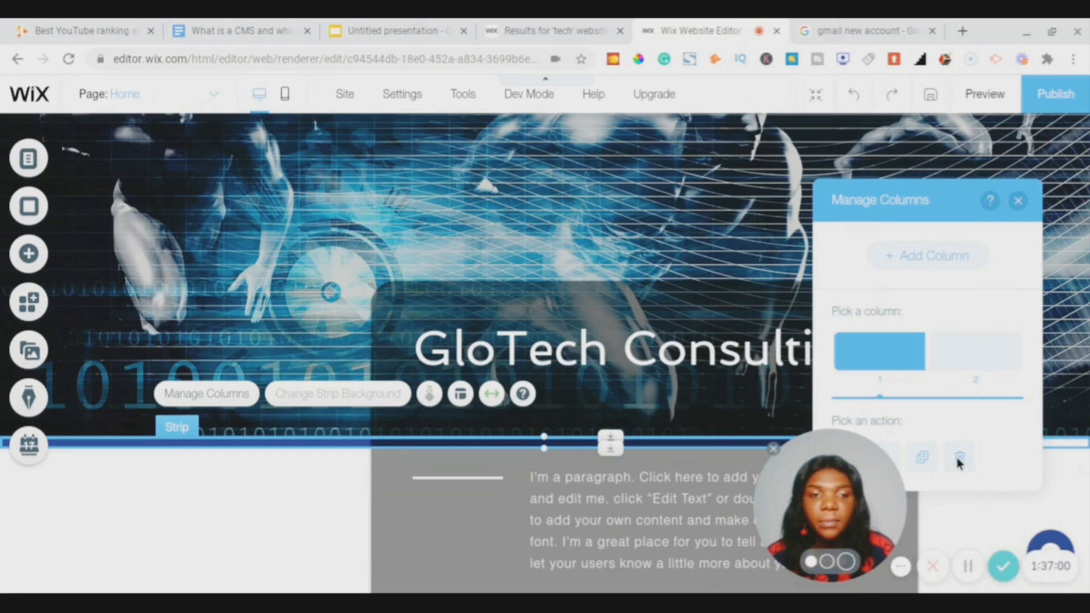
left_click(958, 461)
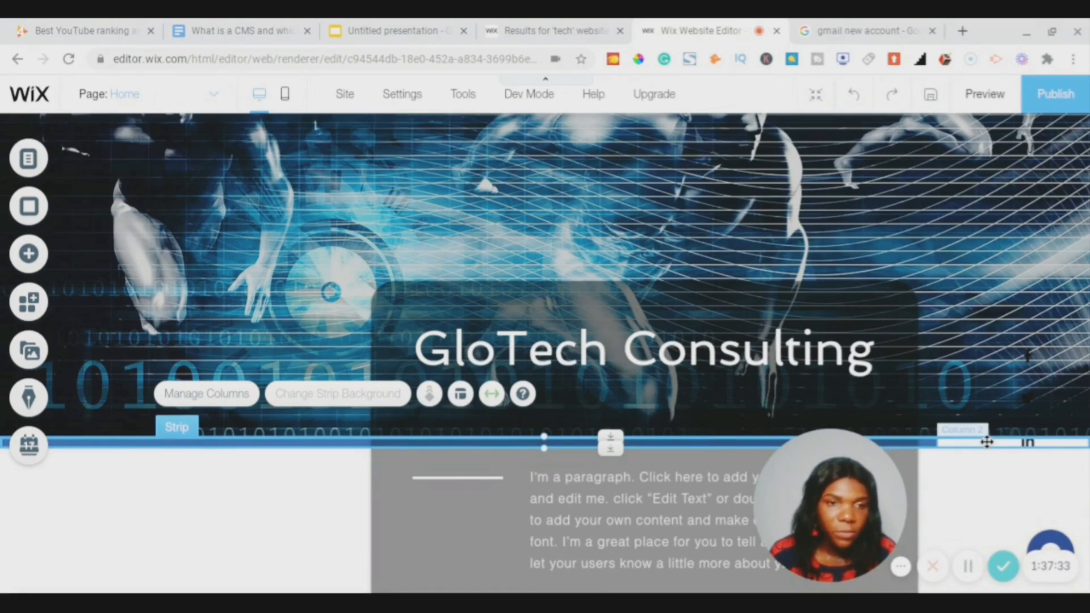
- Delete the strip's second column so only one column remains
left_click(986, 442)
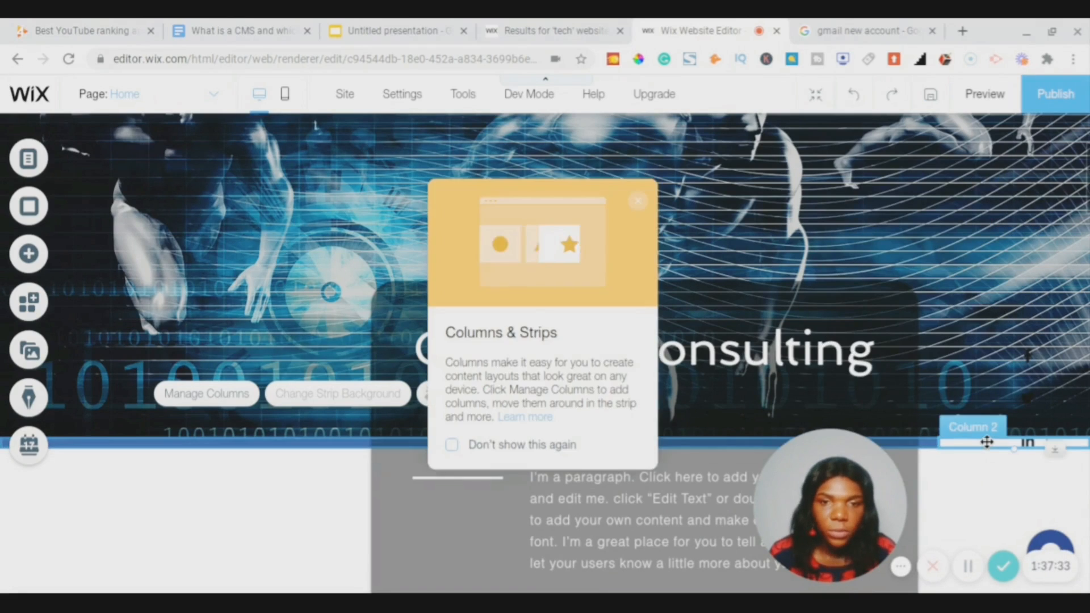
right_click(987, 443)
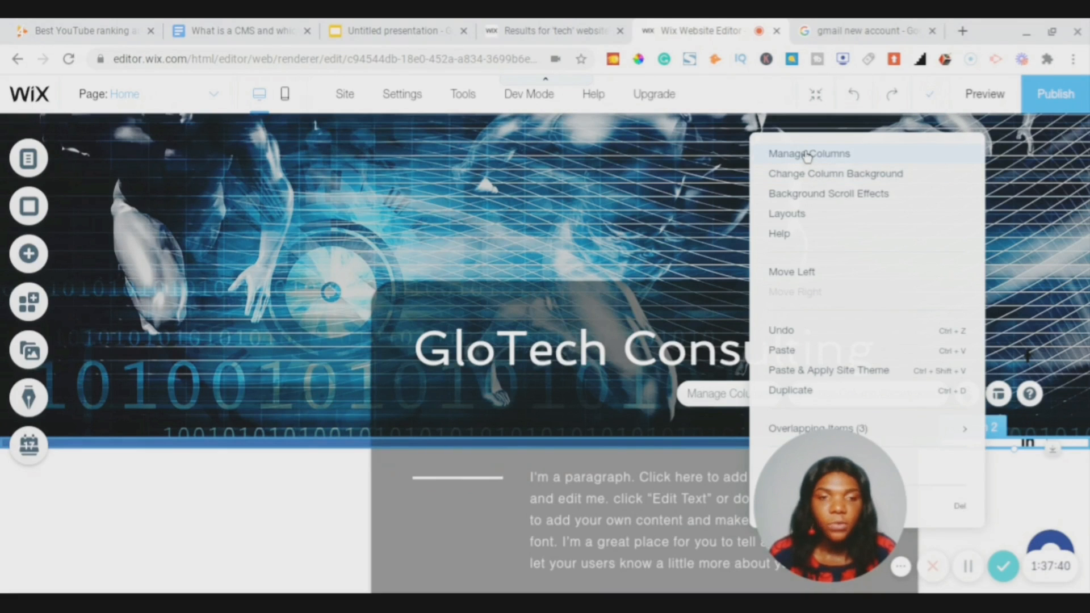
left_click(807, 155)
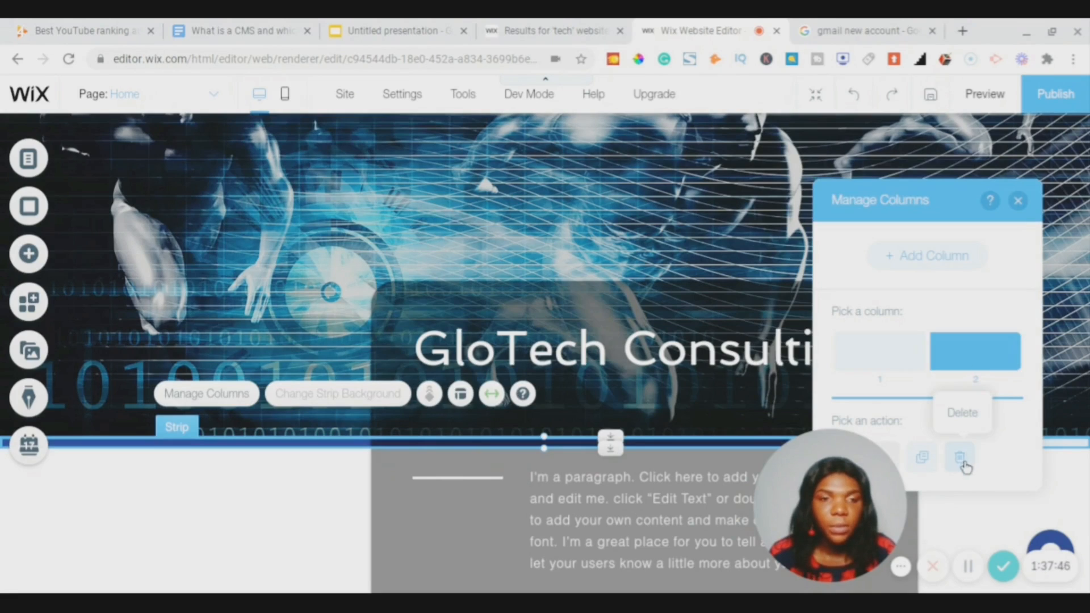
left_click(959, 462)
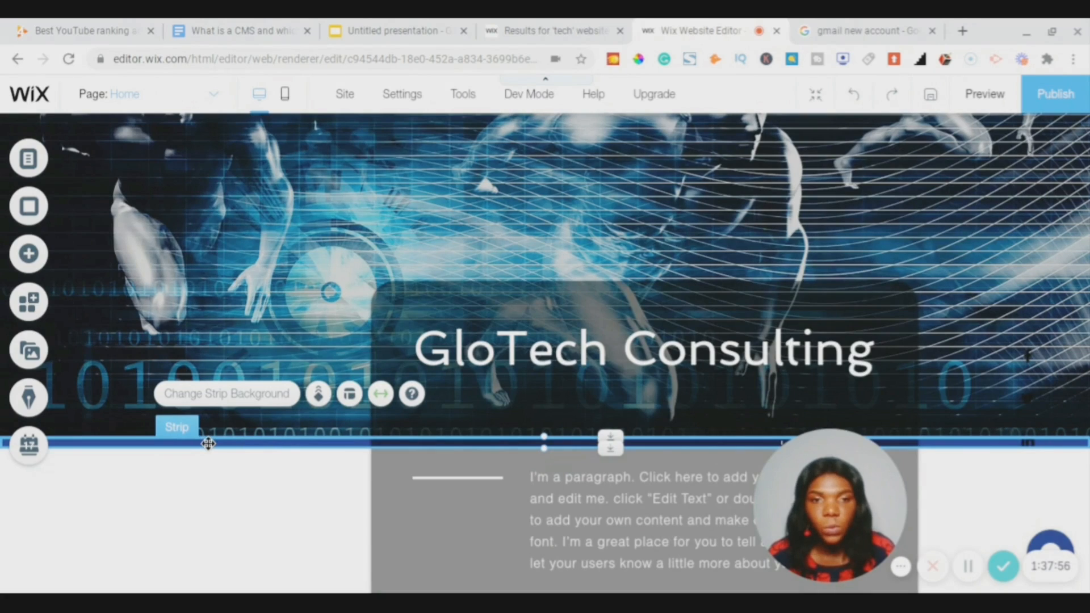
right_click(207, 443)
mouse_move(208, 443)
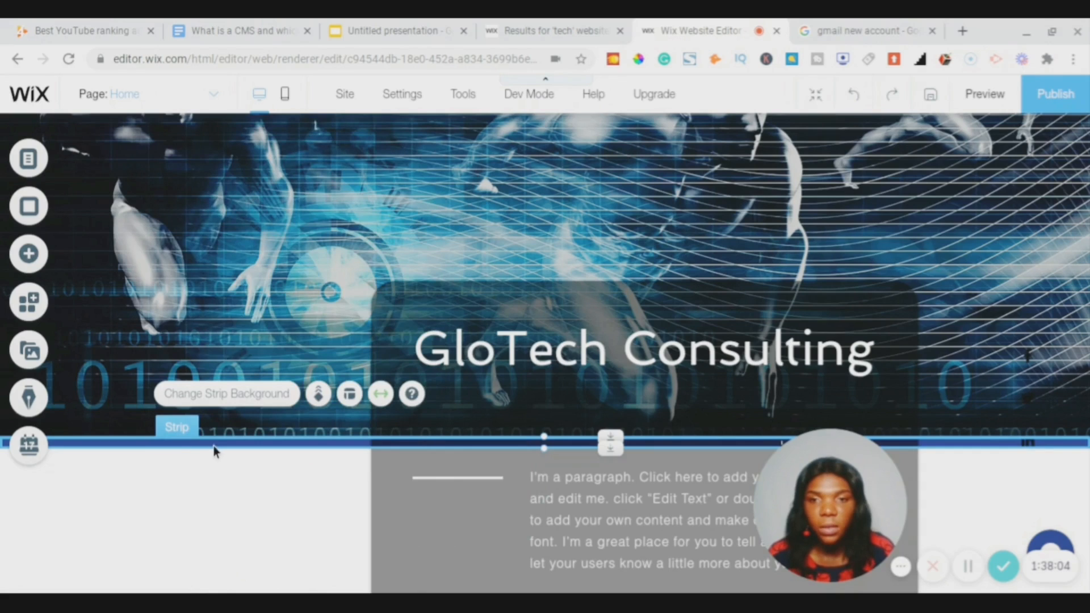
- Change the hero strip background to a plain black colour
double_click(213, 445)
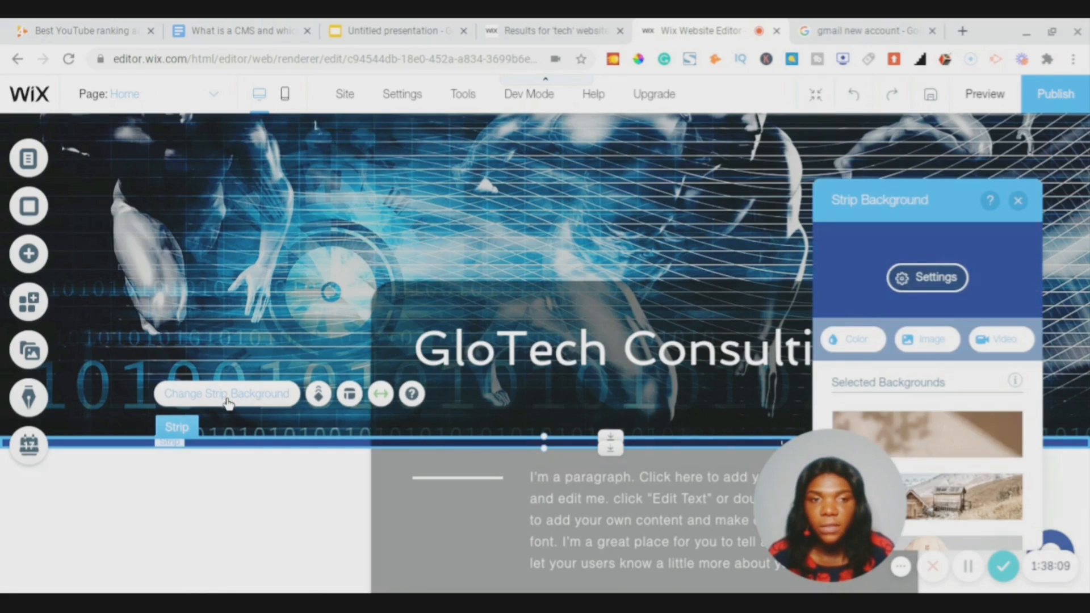
left_click(227, 400)
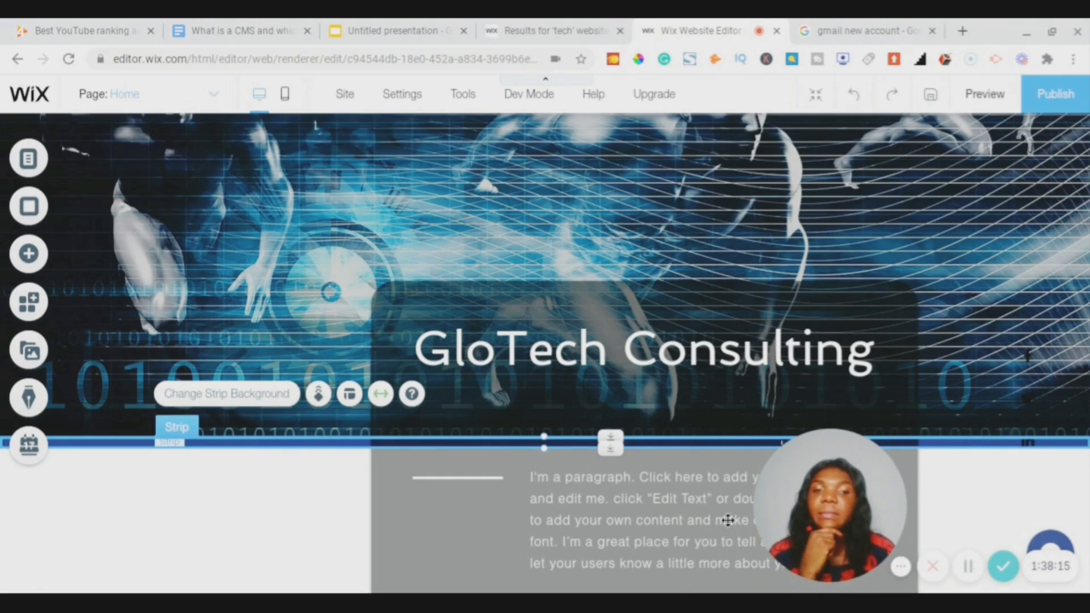
left_click_drag(839, 521, 955, 526)
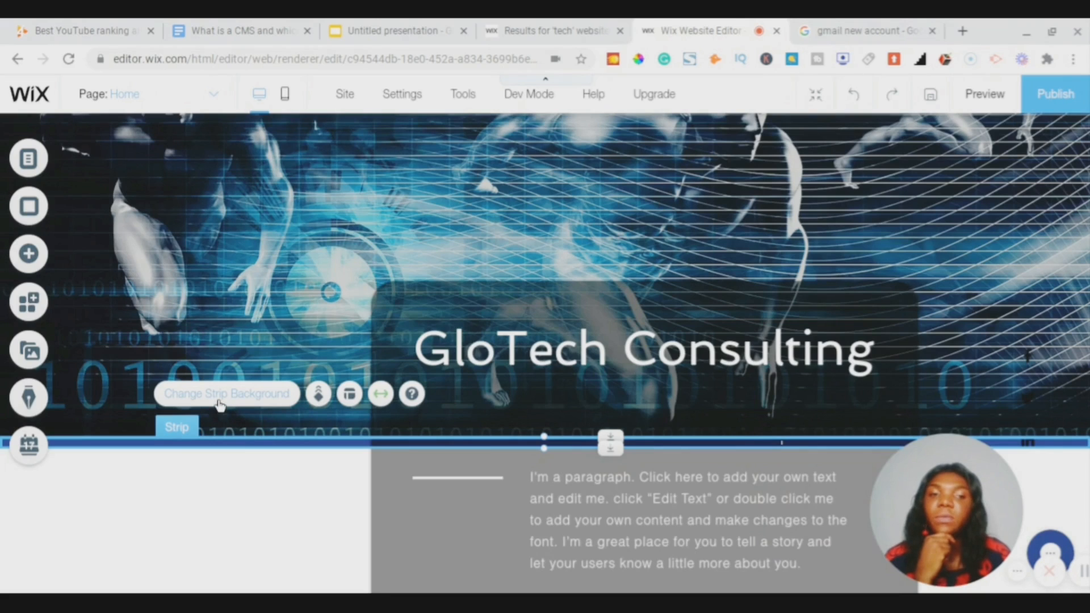
left_click(219, 404)
scroll(961, 398, "down", 5)
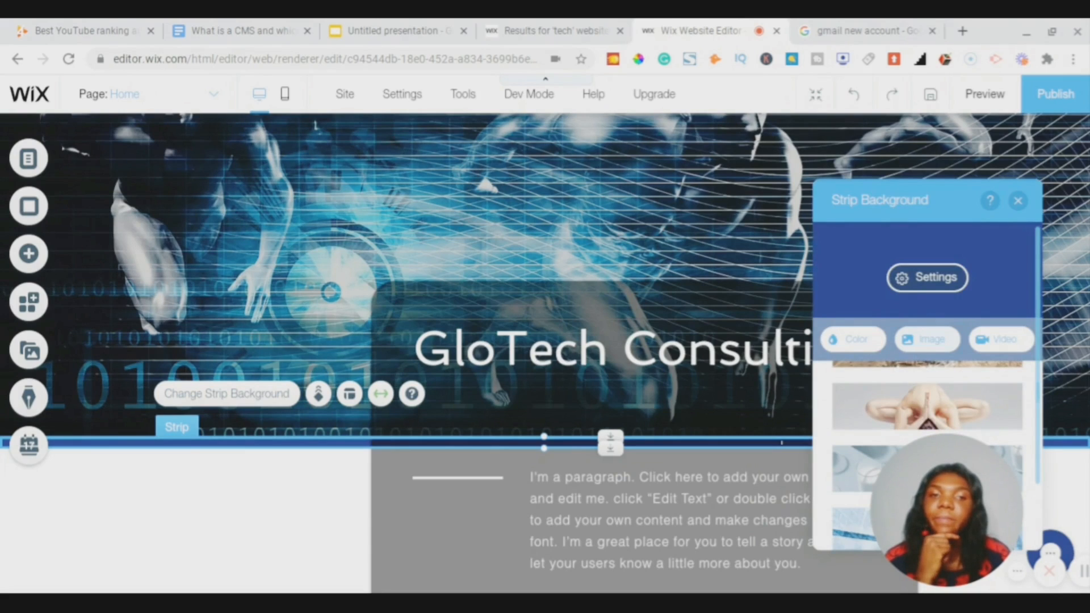
left_click(856, 344)
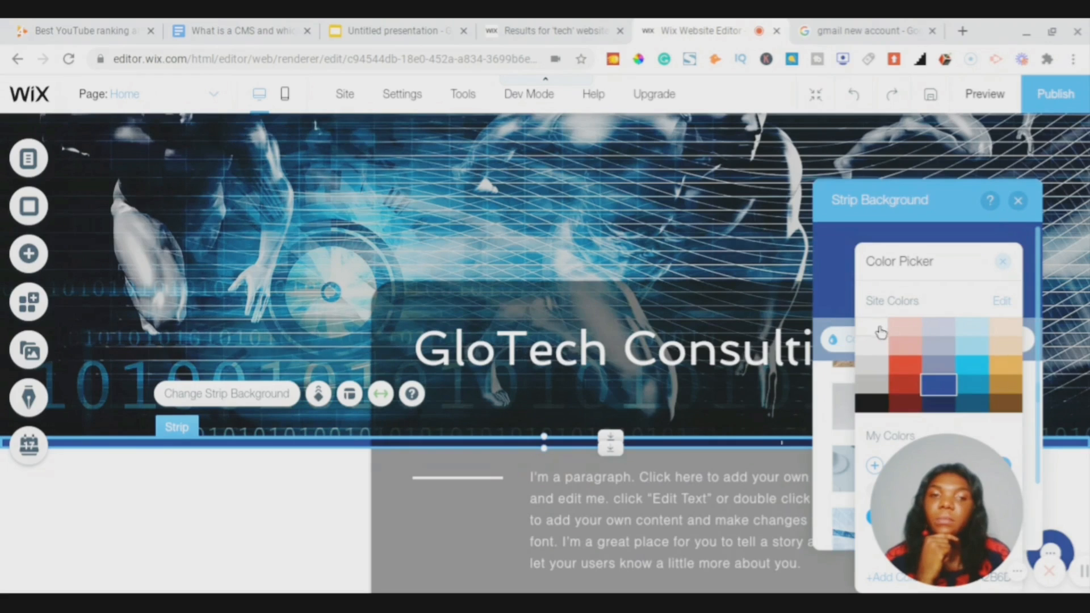
left_click(866, 404)
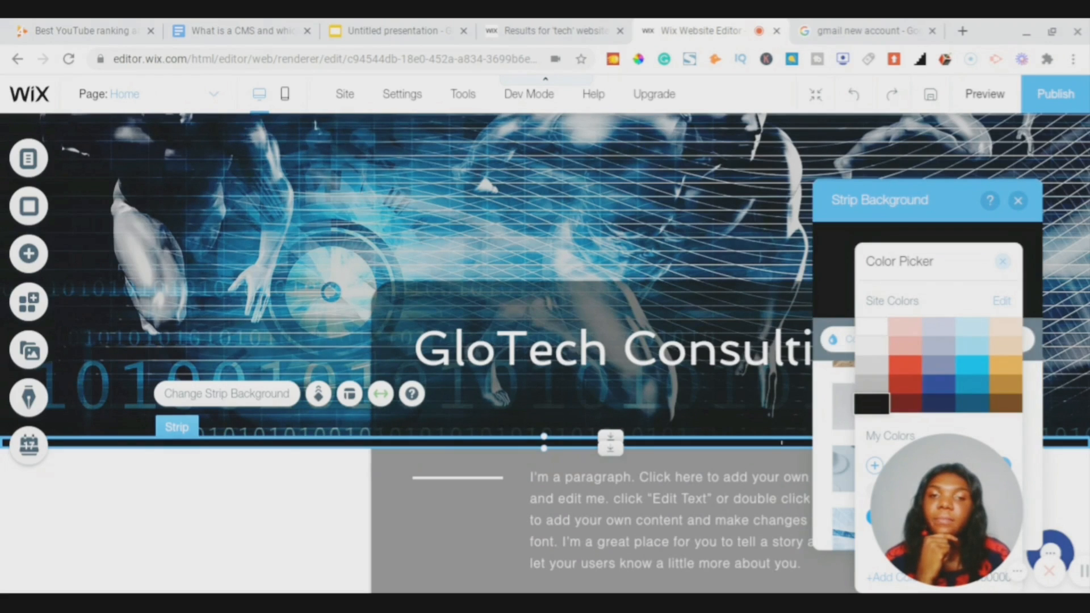
left_click(1004, 262)
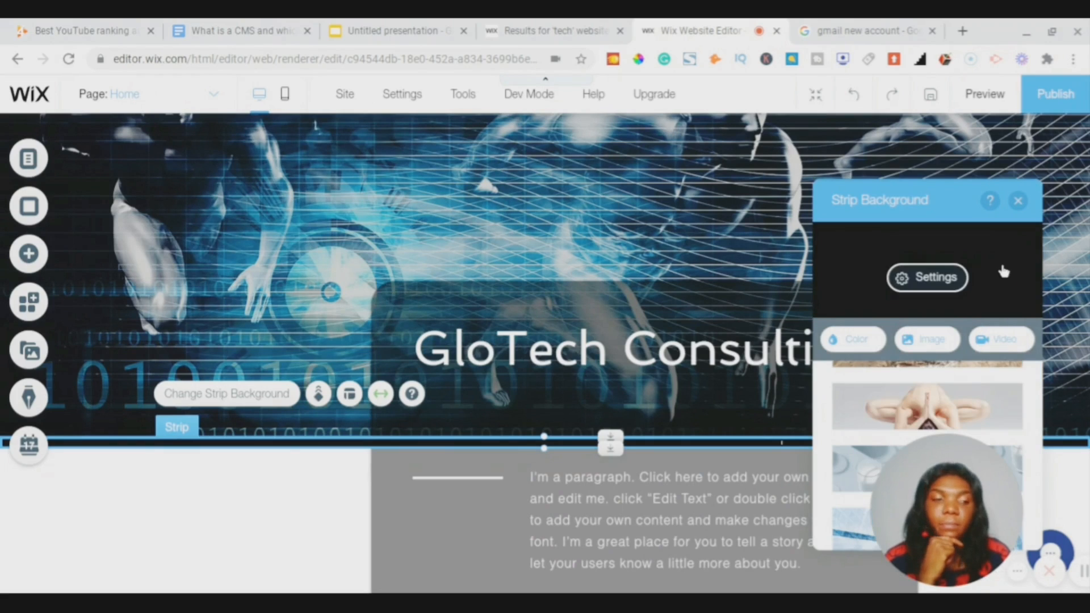
left_click(1018, 201)
scroll(600, 248, "down", 2)
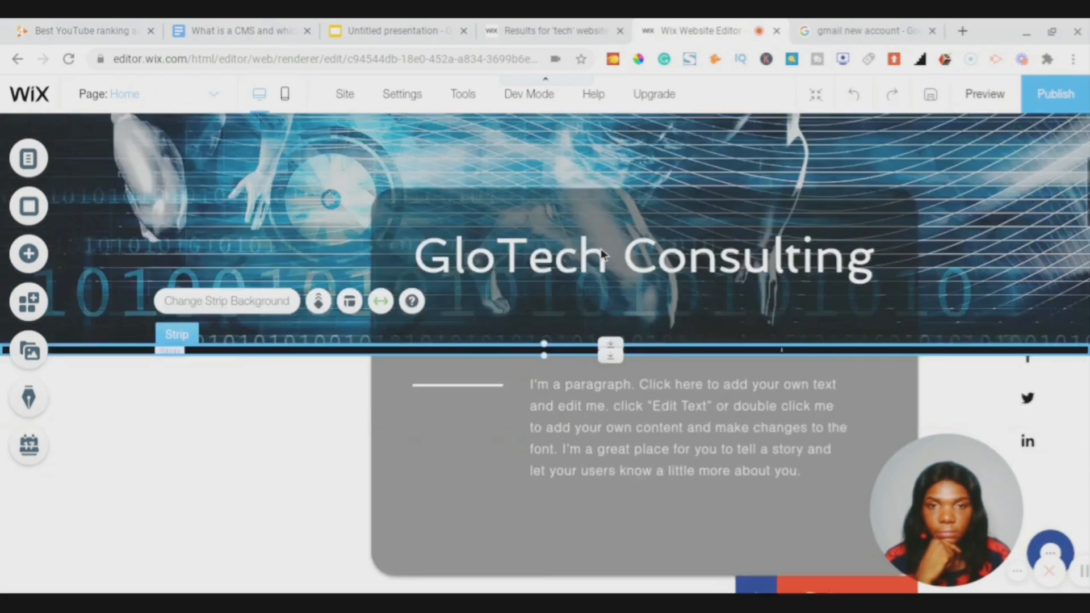
- Drag the heading text box's handle to tighten it around 'GloTech Consulting'
scroll(603, 255, "up", 4)
scroll(604, 255, "down", 4)
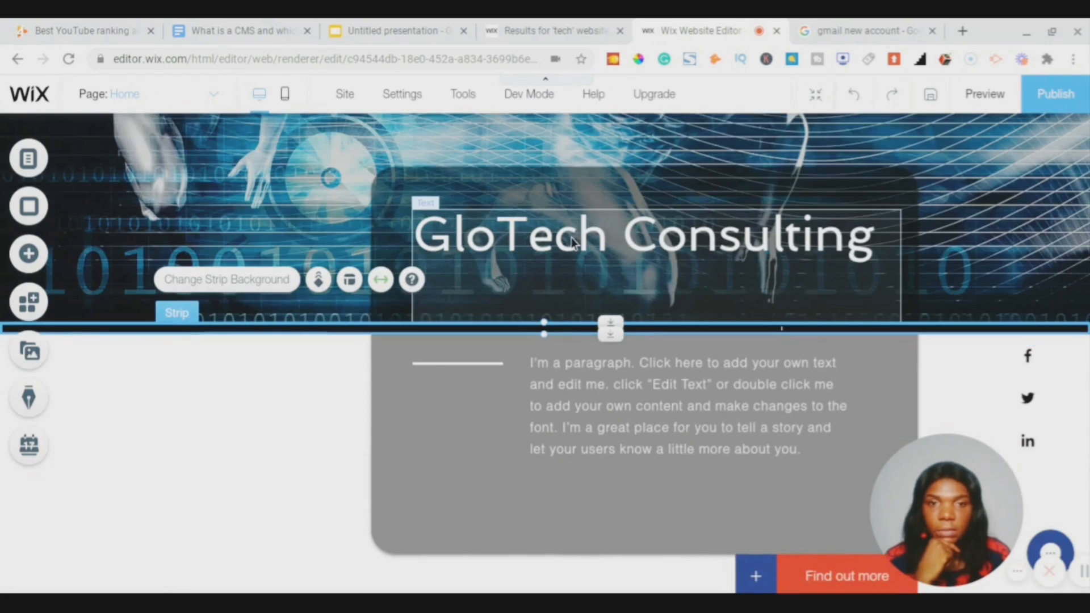
left_click(571, 239)
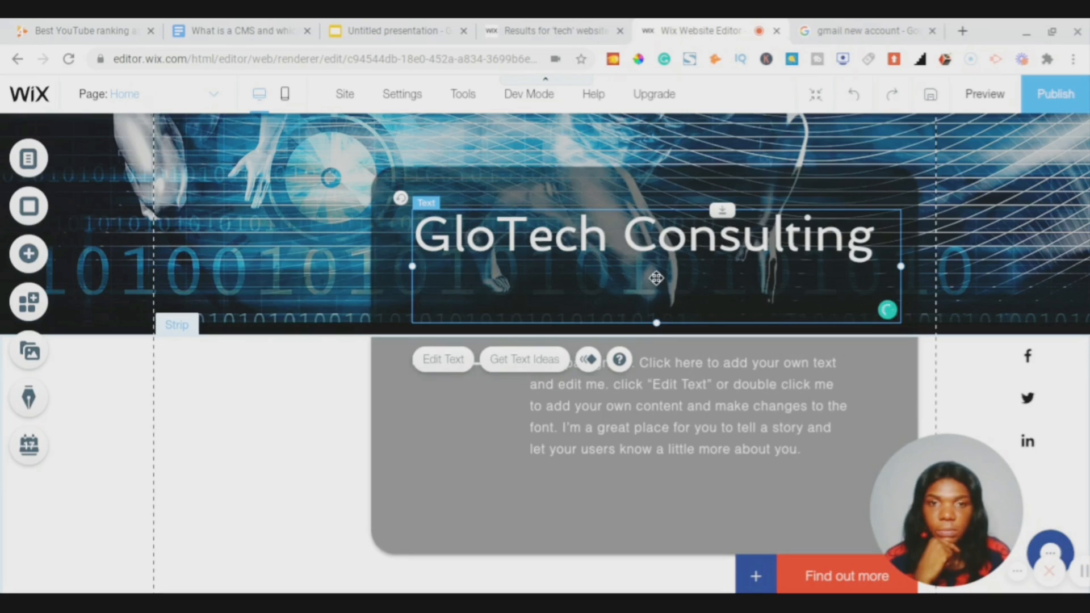
mouse_move(656, 278)
left_mouse_down()
mouse_move(647, 237)
mouse_move(684, 284)
mouse_move(643, 289)
left_mouse_up()
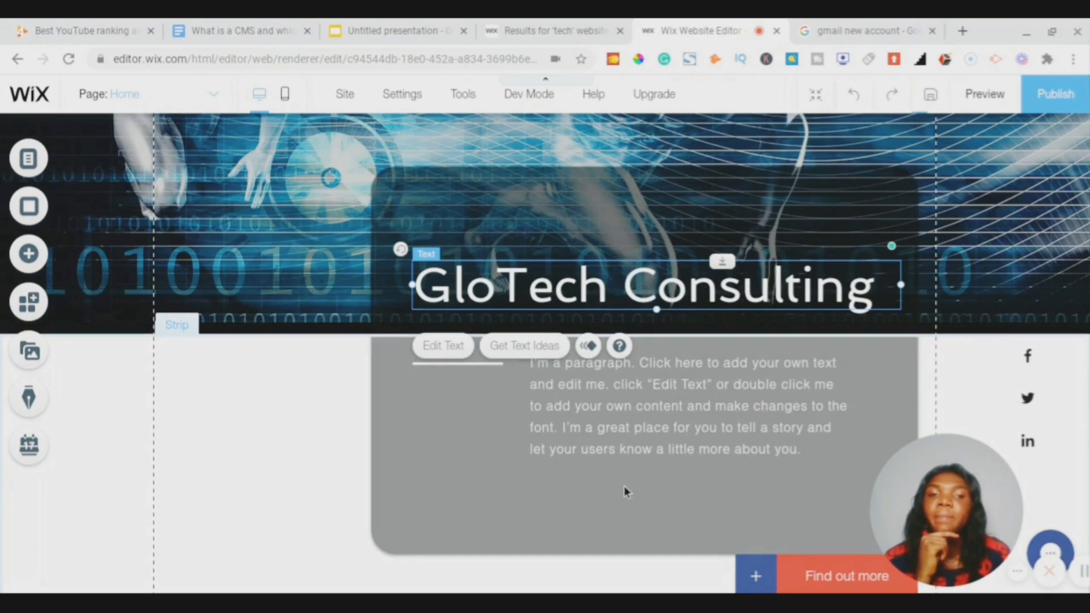
scroll(635, 389, "down", 4)
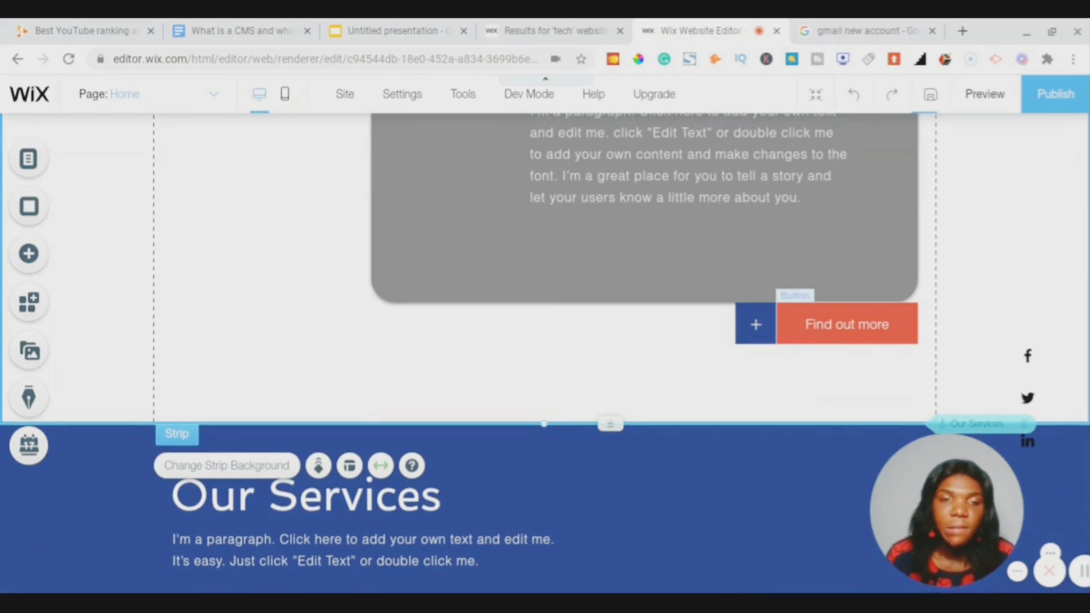
- Give the plus button beside Find out more a white fill colour
left_click(767, 337)
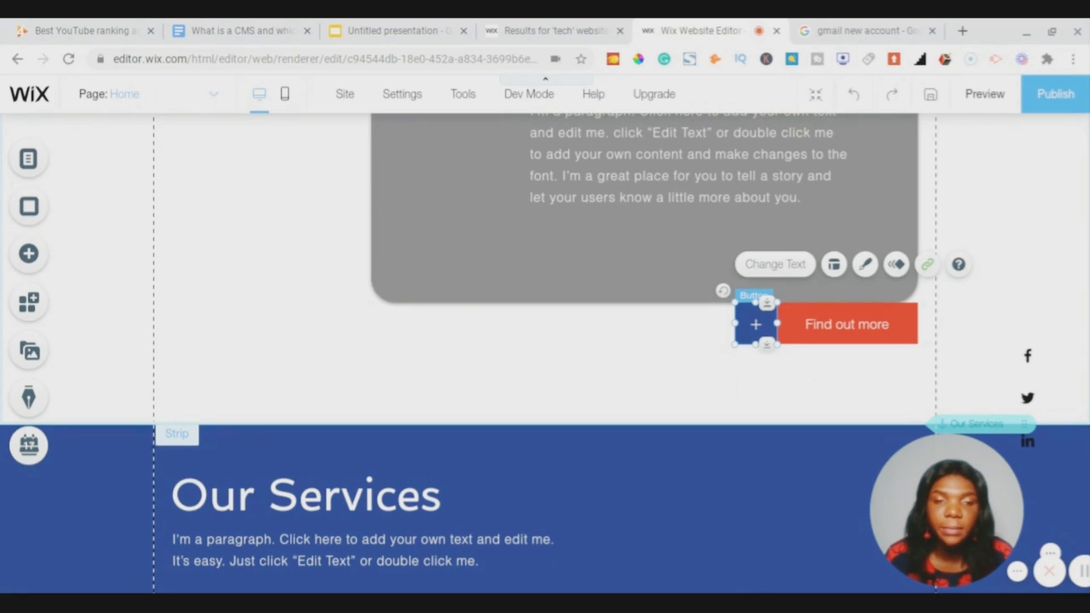
right_click(764, 325)
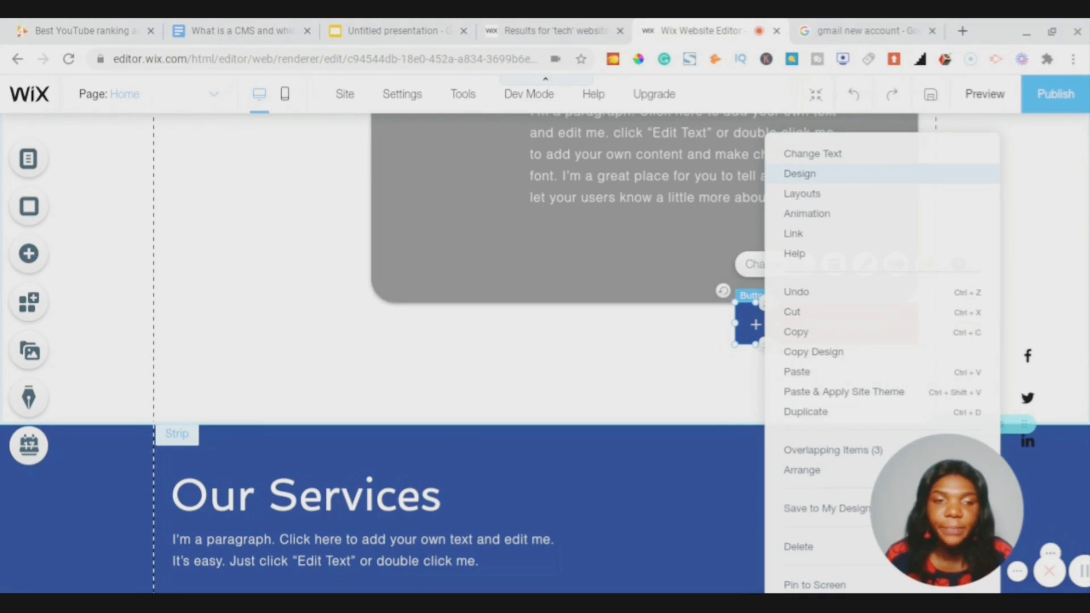
left_click(799, 173)
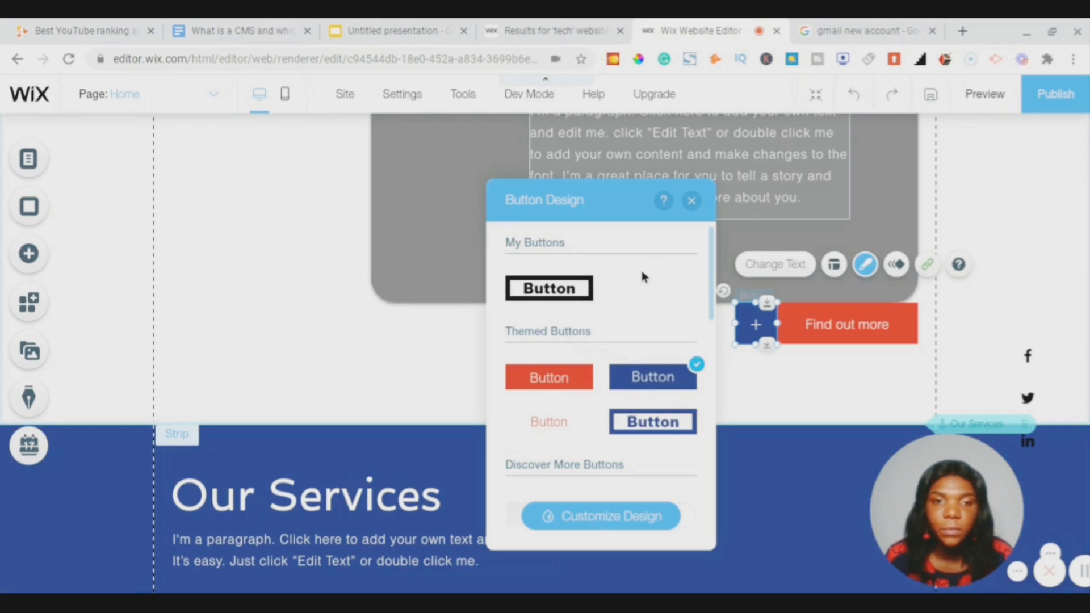
left_click(570, 522)
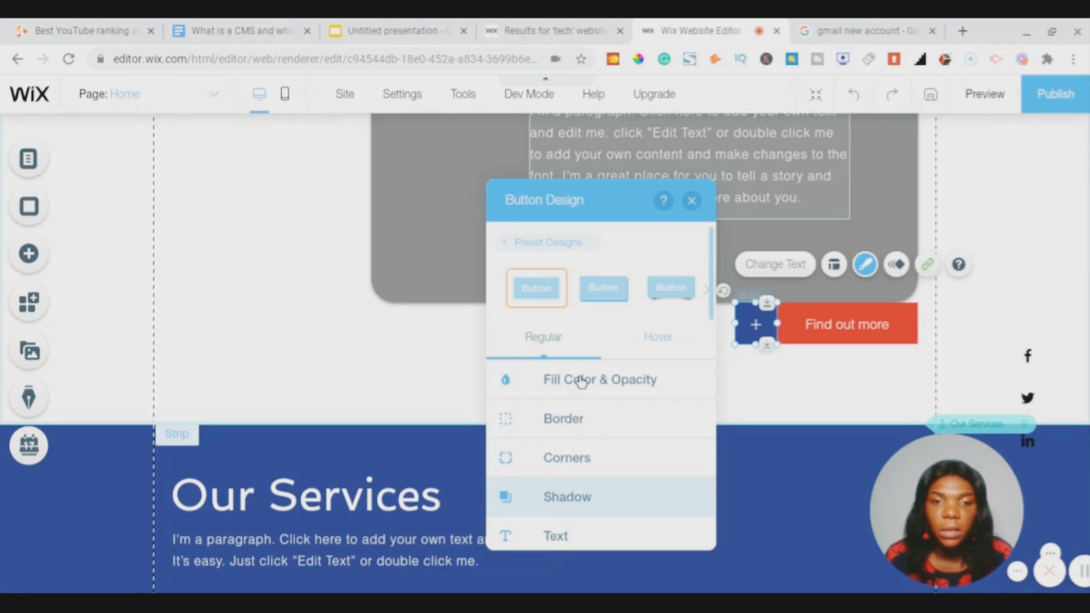
left_click(581, 380)
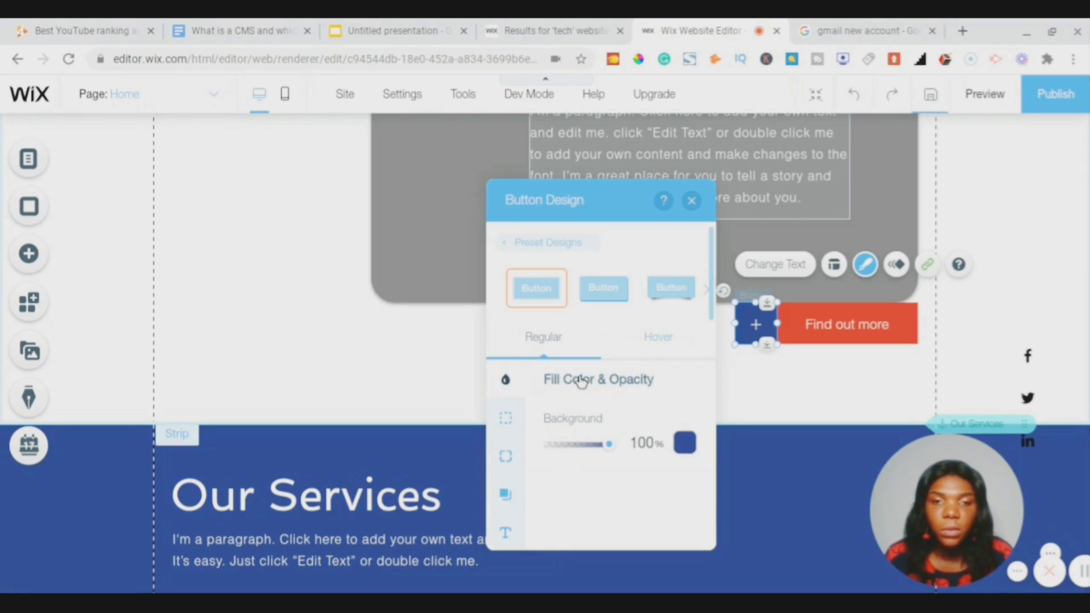
left_click(684, 445)
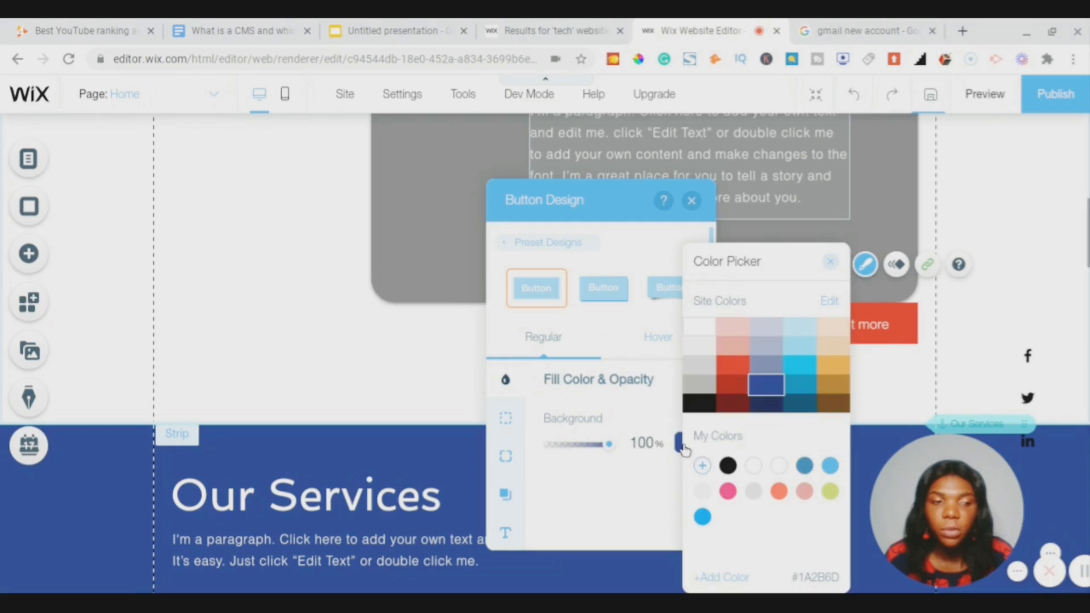
left_click(704, 327)
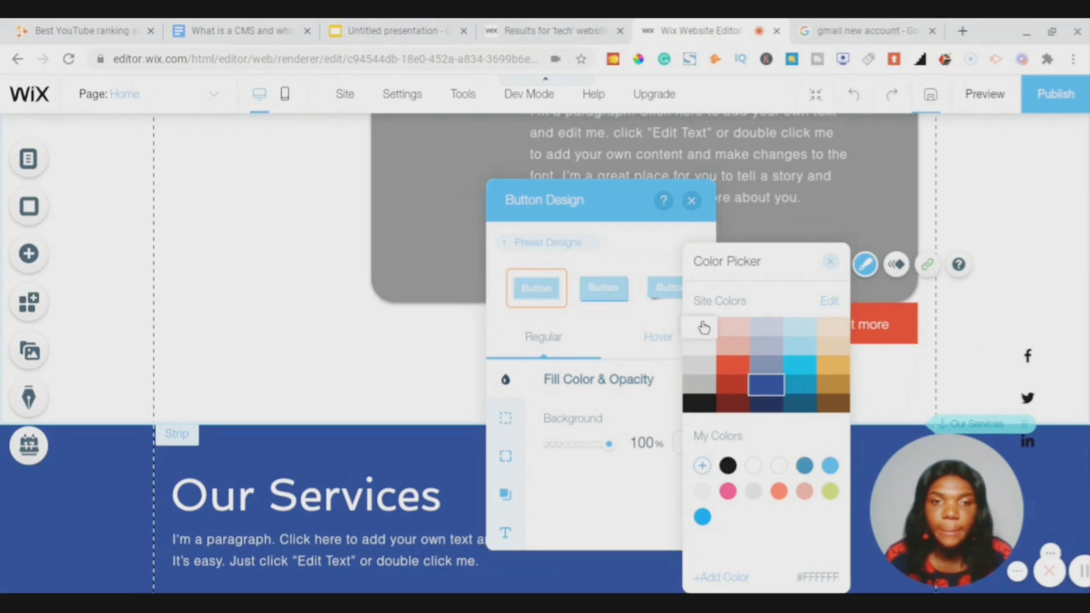
left_click(832, 263)
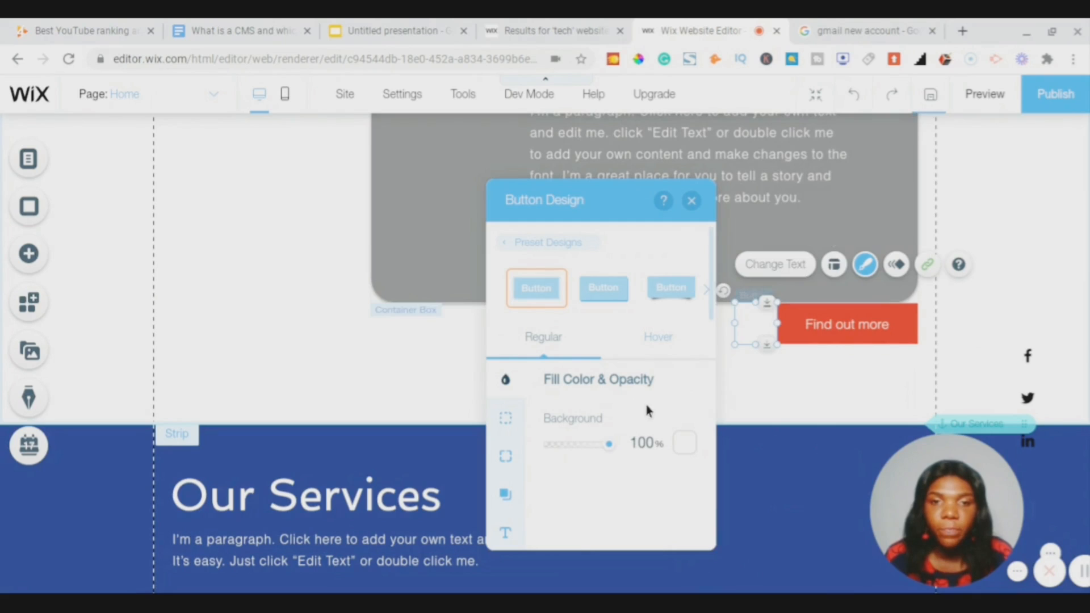
- Make the plus button's text bold black and close its design settings
left_click(501, 533)
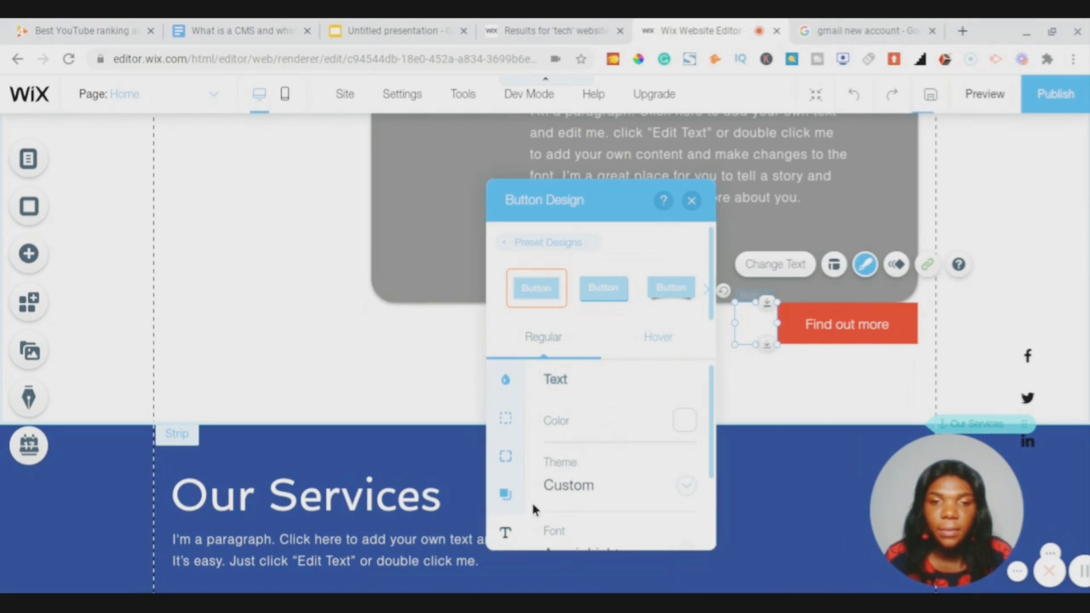
left_click(681, 421)
left_click(492, 404)
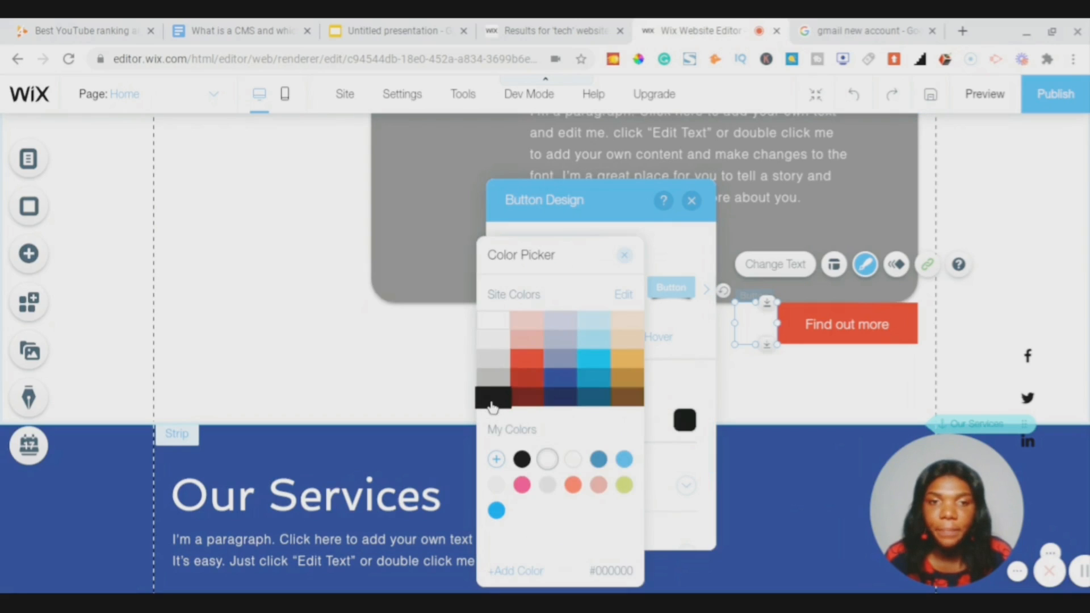
left_click(629, 256)
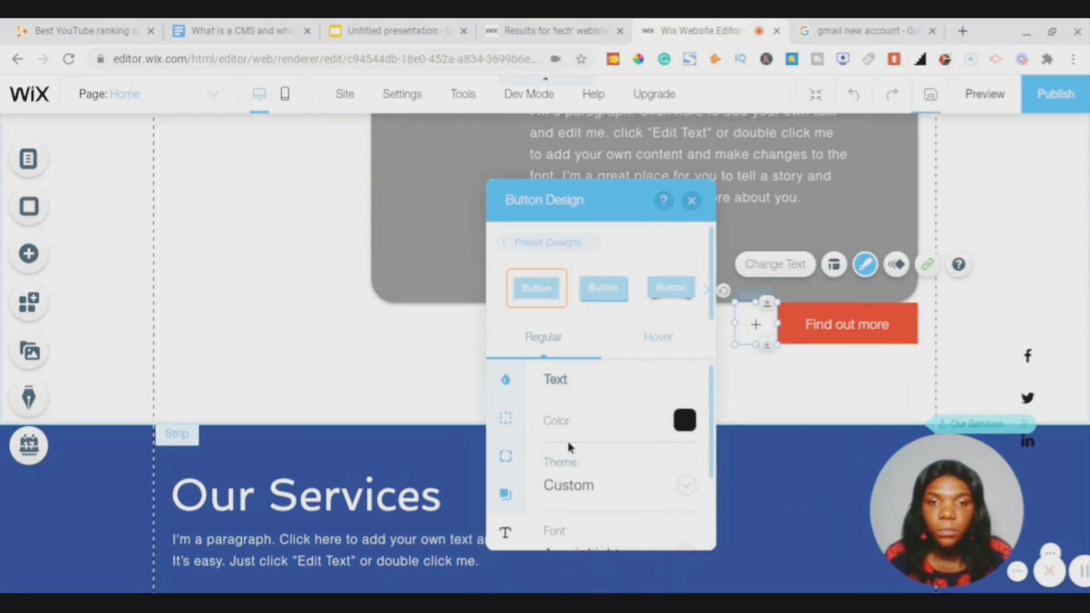
scroll(567, 441, "down", 3)
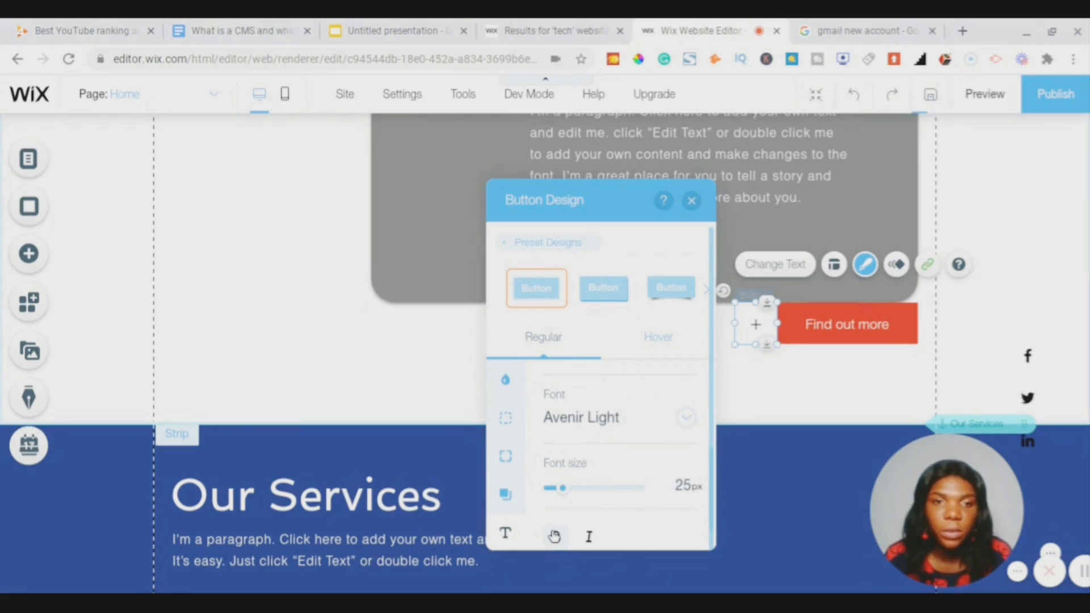
left_click(555, 536)
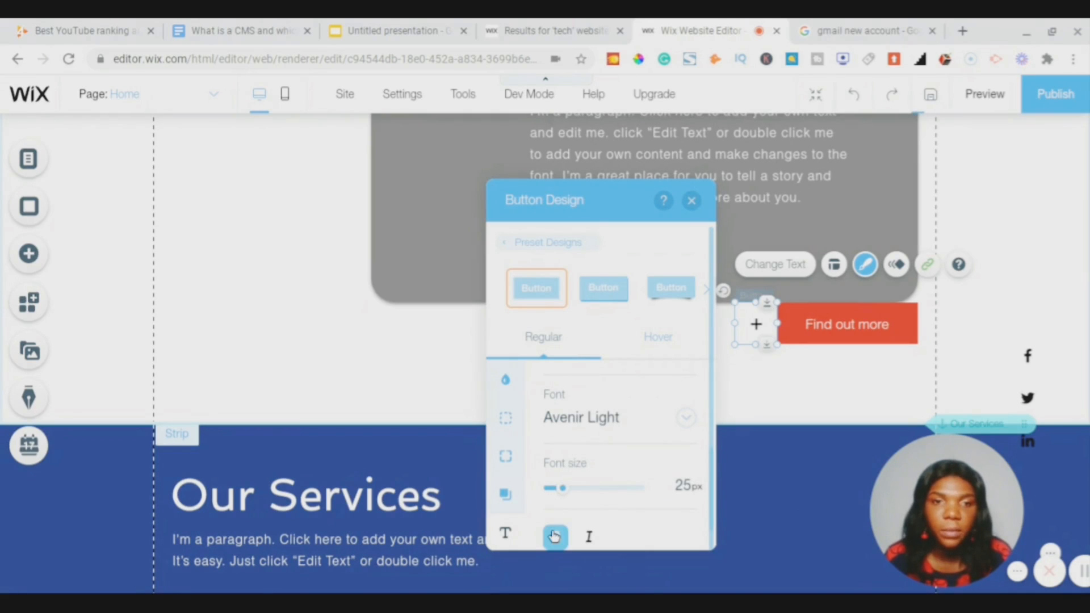
left_click(691, 202)
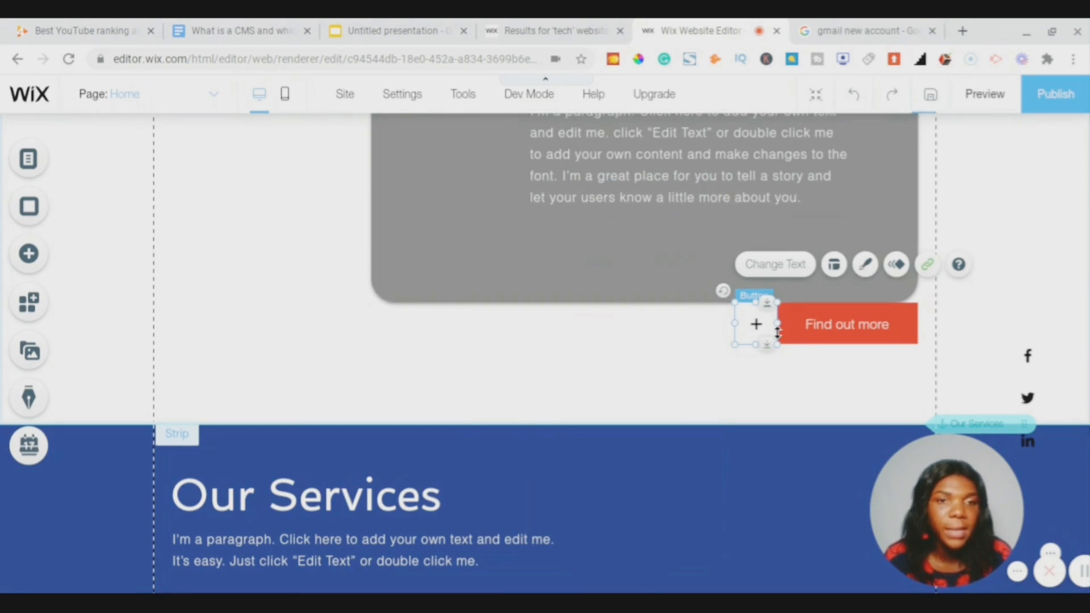
left_click(898, 333)
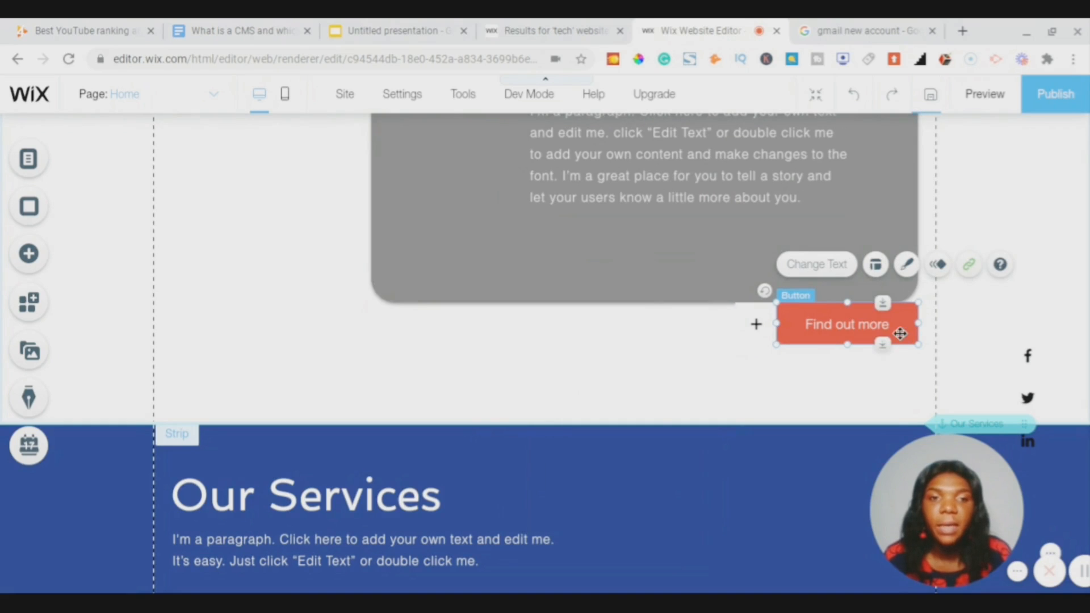
- Set all four corners of the Find out more button to 50 px radius
right_click(900, 334)
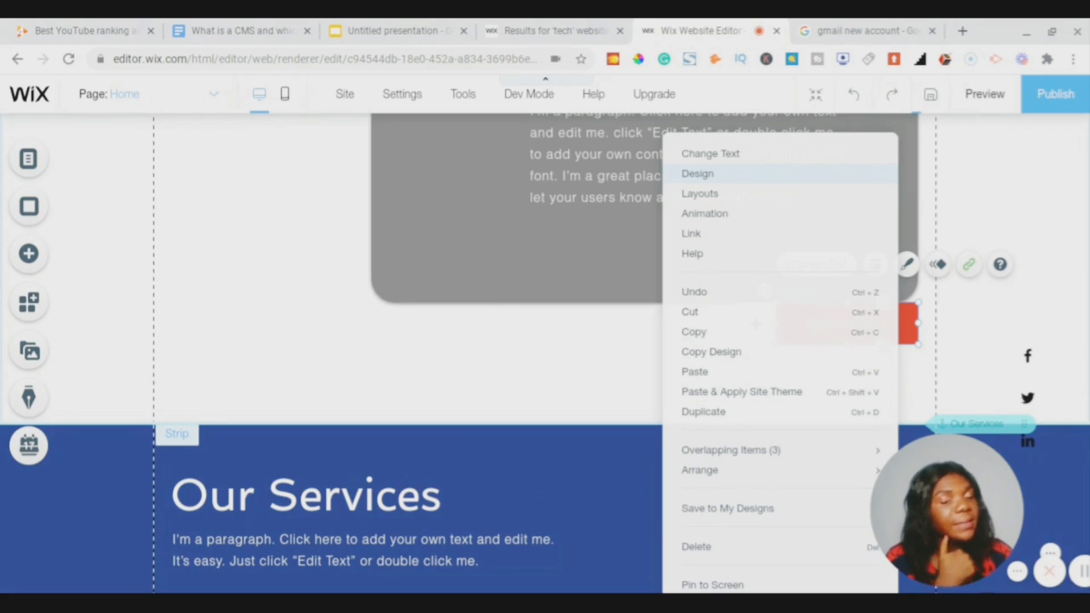
left_click(698, 174)
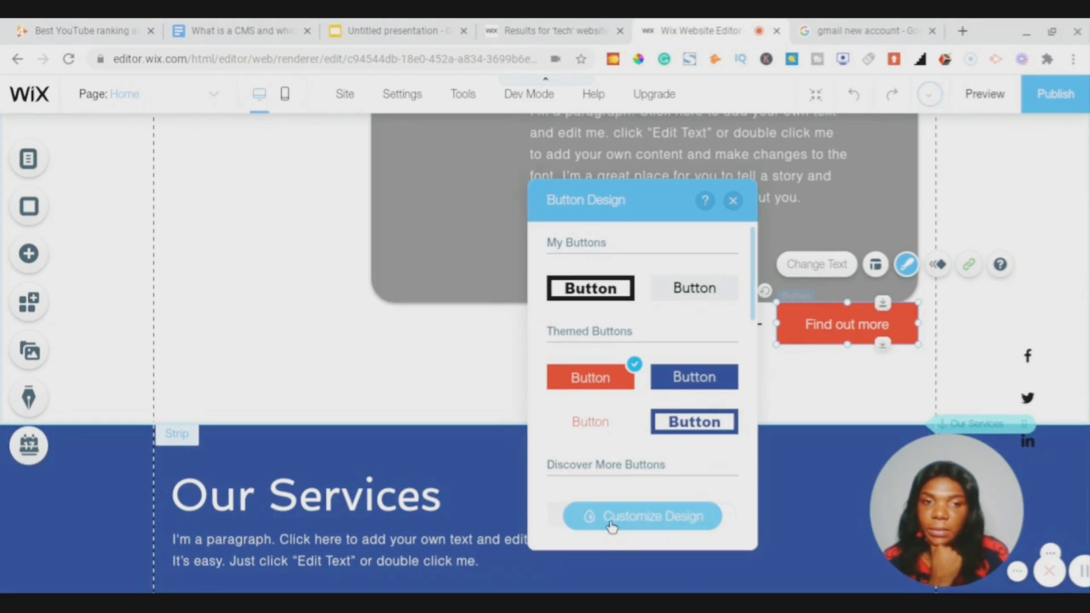
left_click(611, 527)
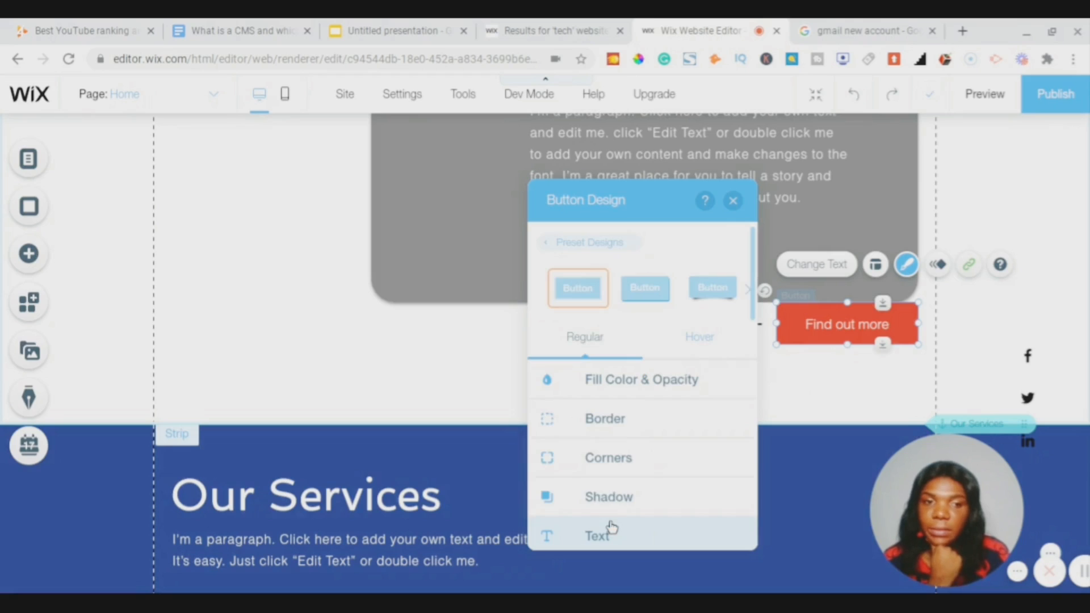
left_click(582, 463)
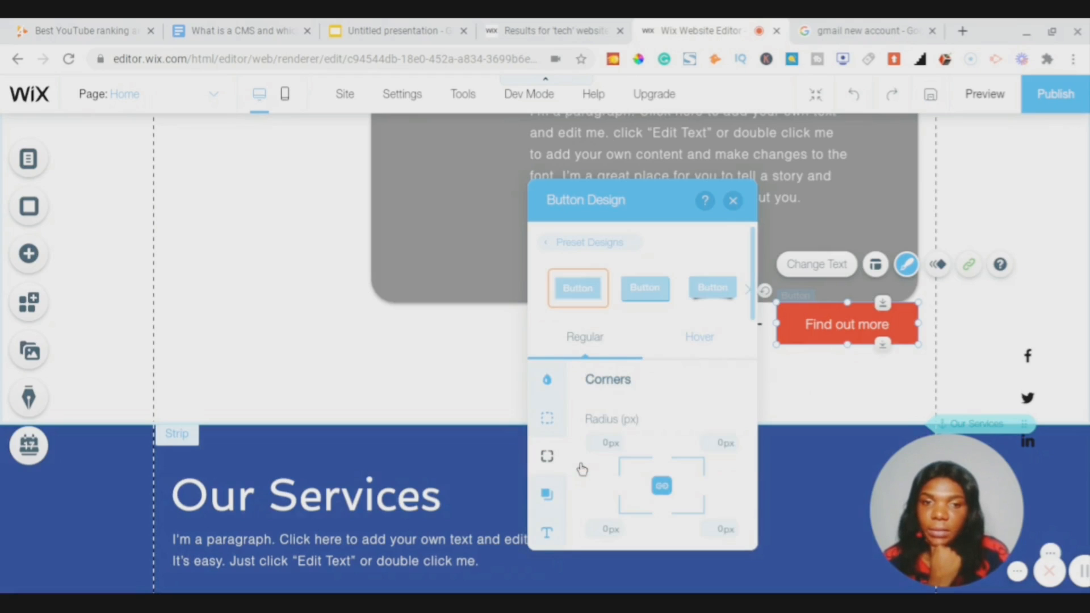
left_click(608, 450)
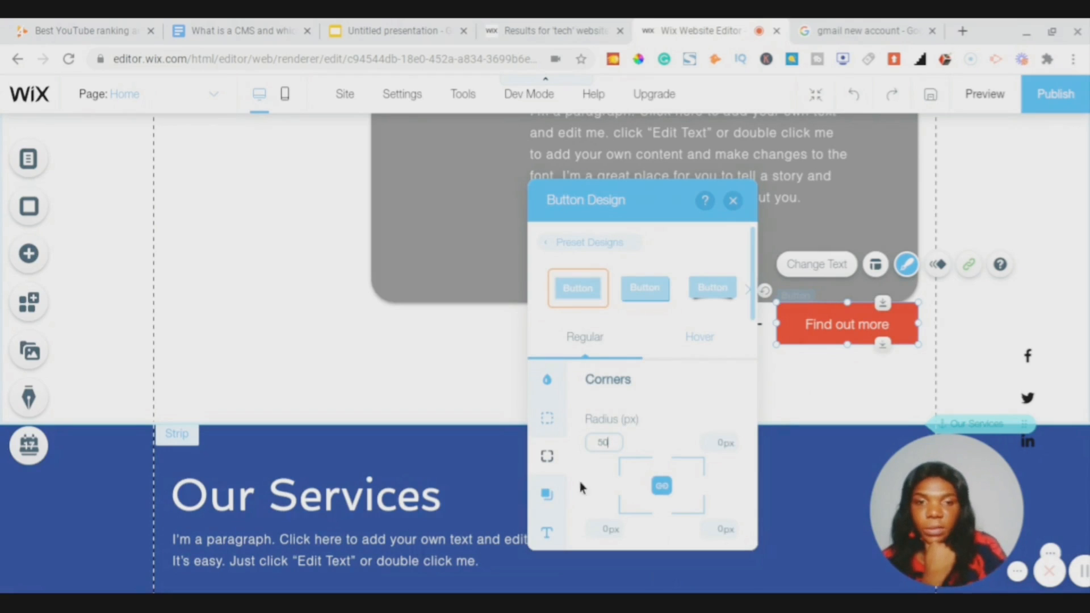
key("Return")
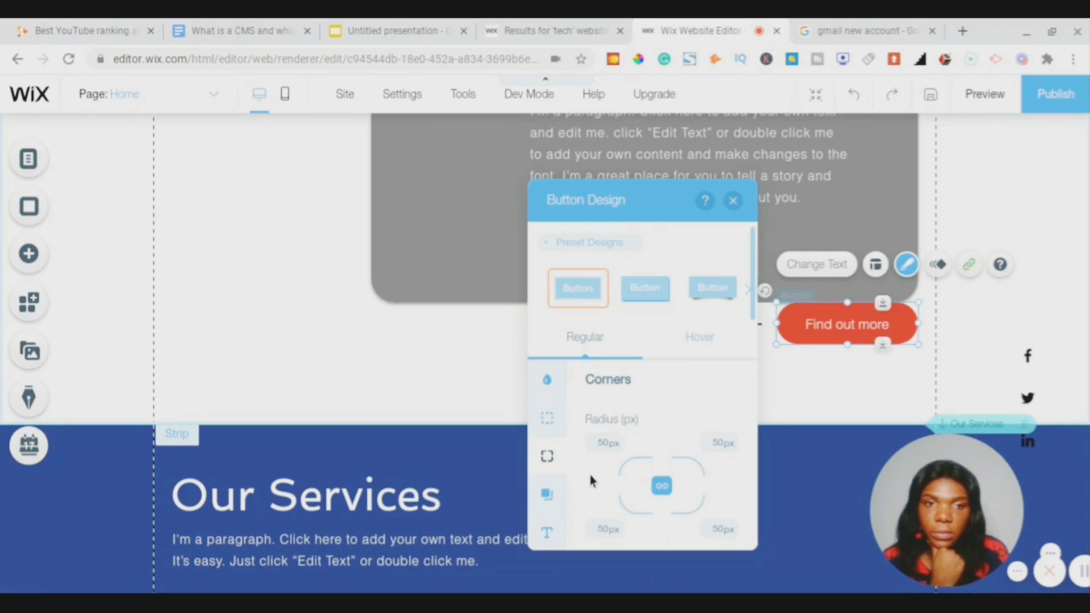
left_click(733, 202)
scroll(518, 253, "down", 3)
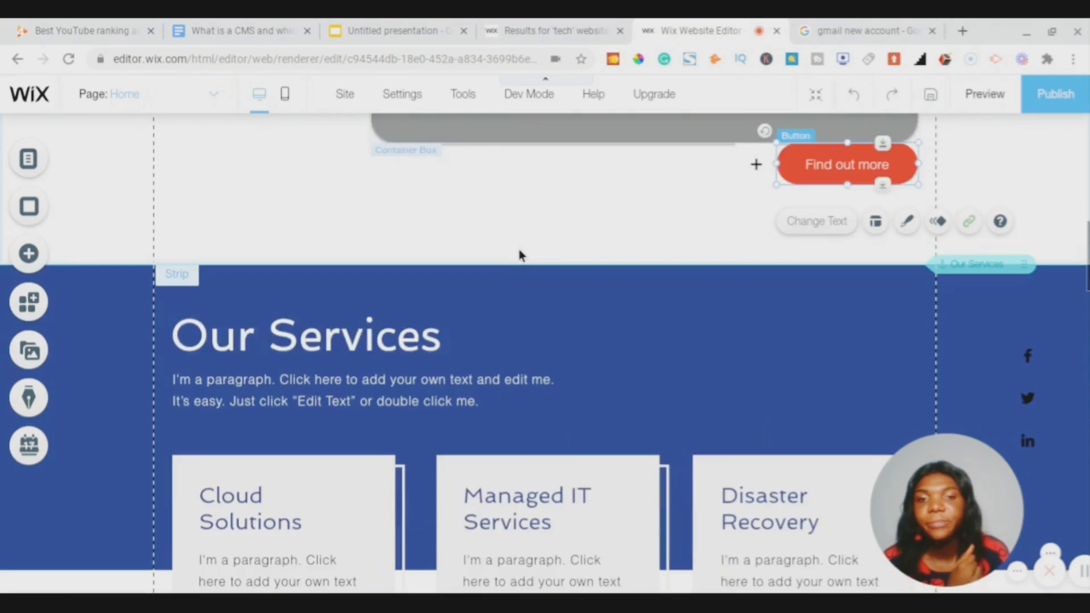
scroll(519, 253, "down", 2)
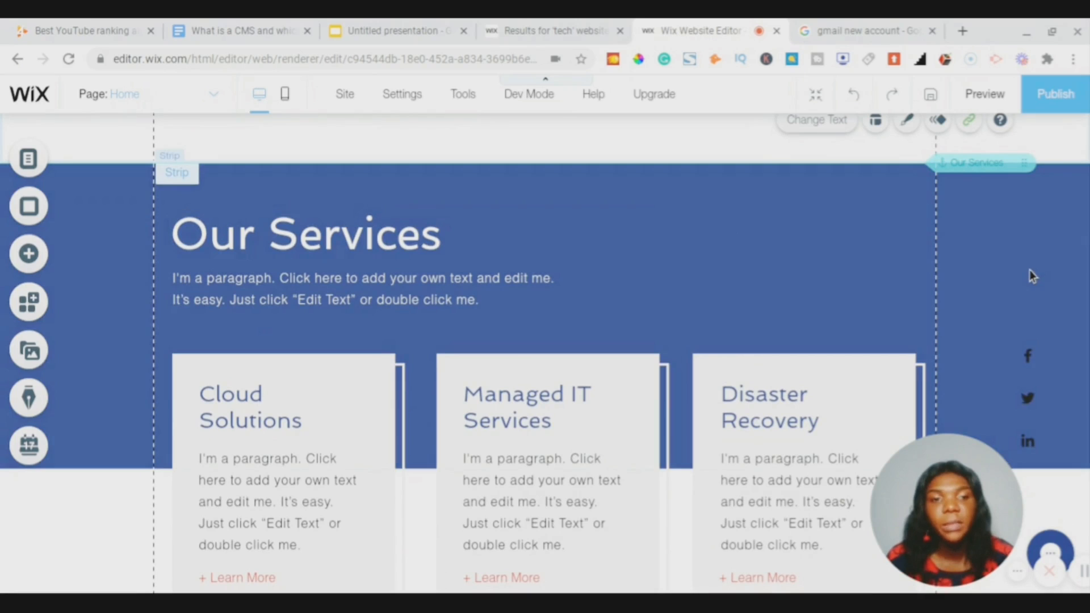
scroll(781, 458, "down", 3)
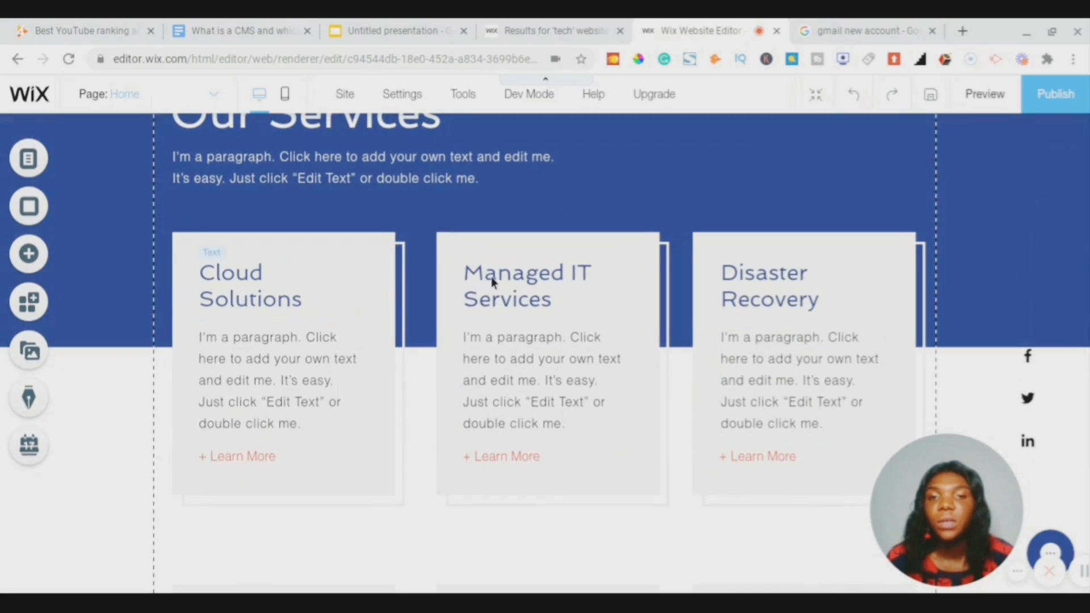
scroll(602, 290, "down", 2)
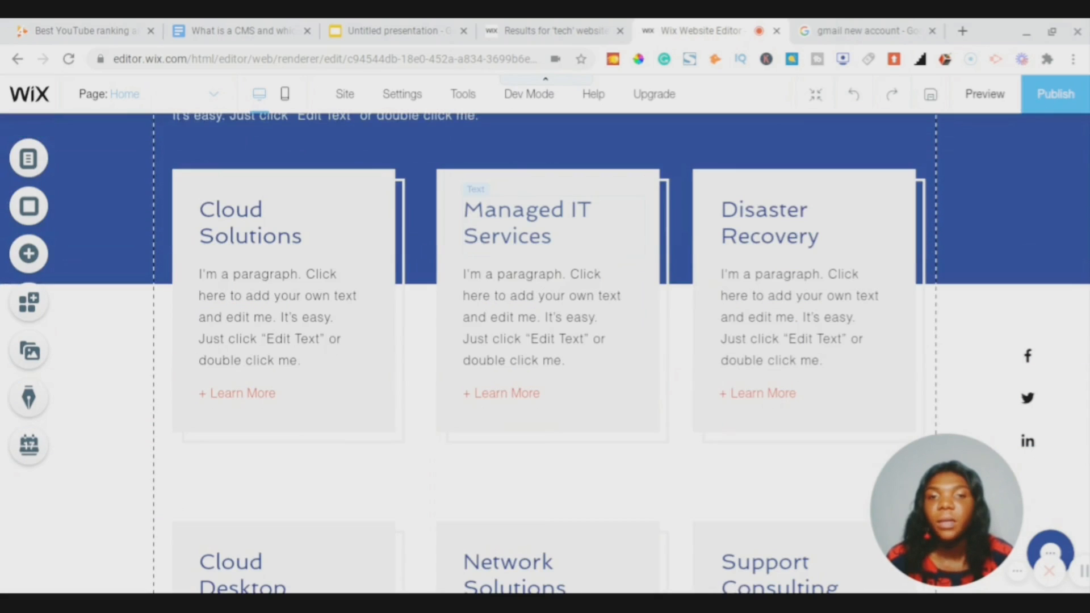
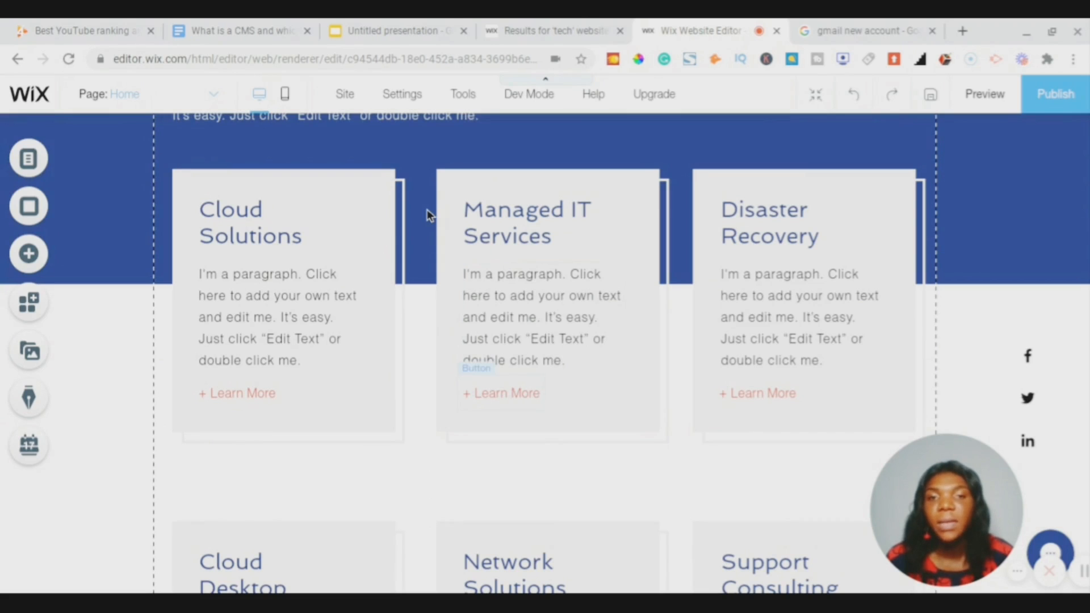
- Replace the Our Services strip's blue background with the black colour swatch
scroll(427, 208, "up", 5)
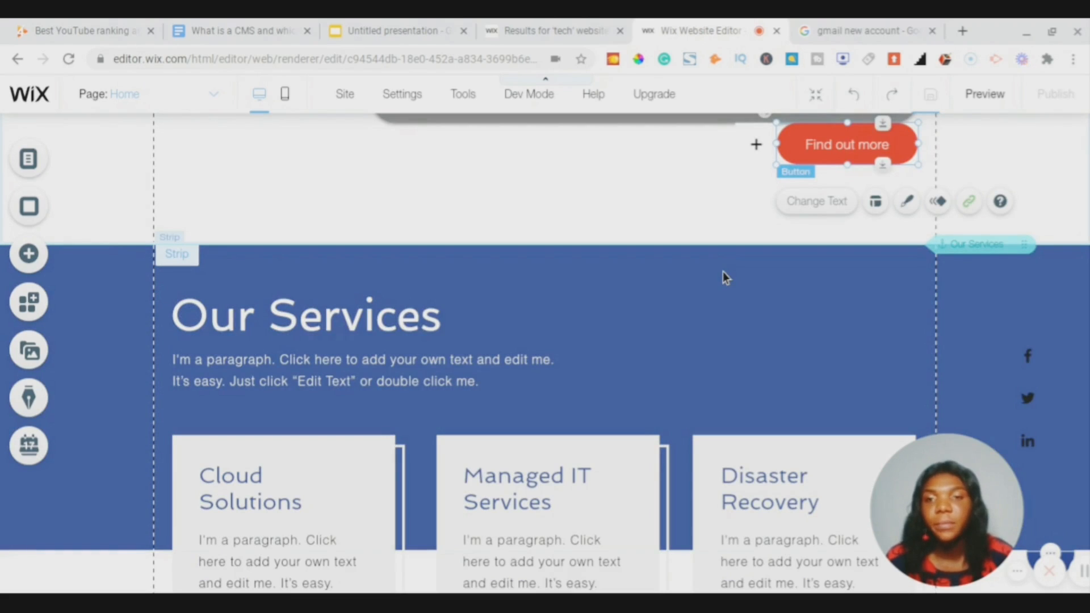
right_click(723, 271)
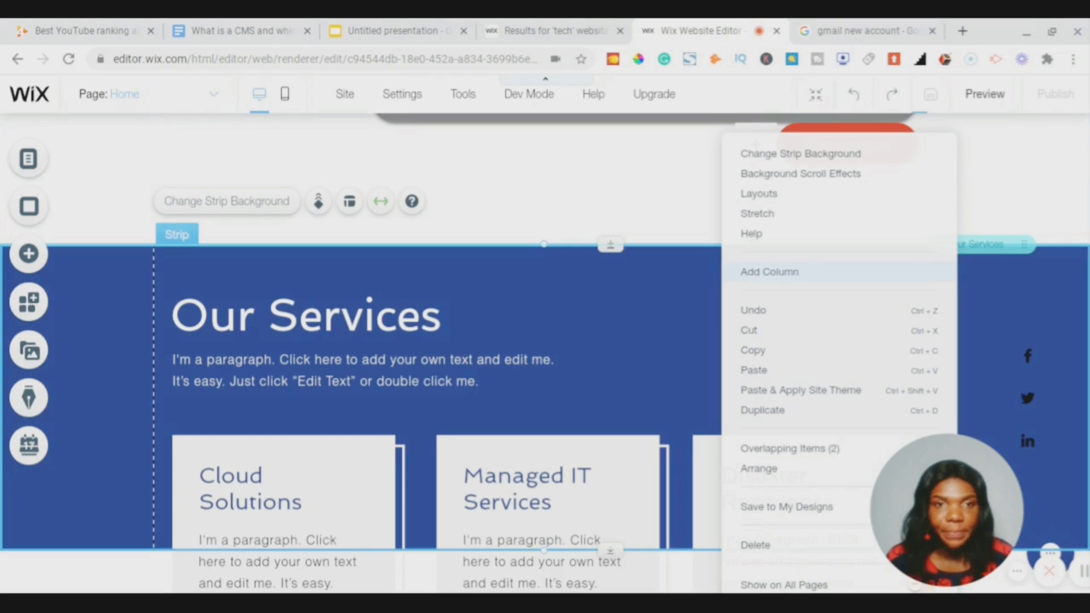
left_click(790, 155)
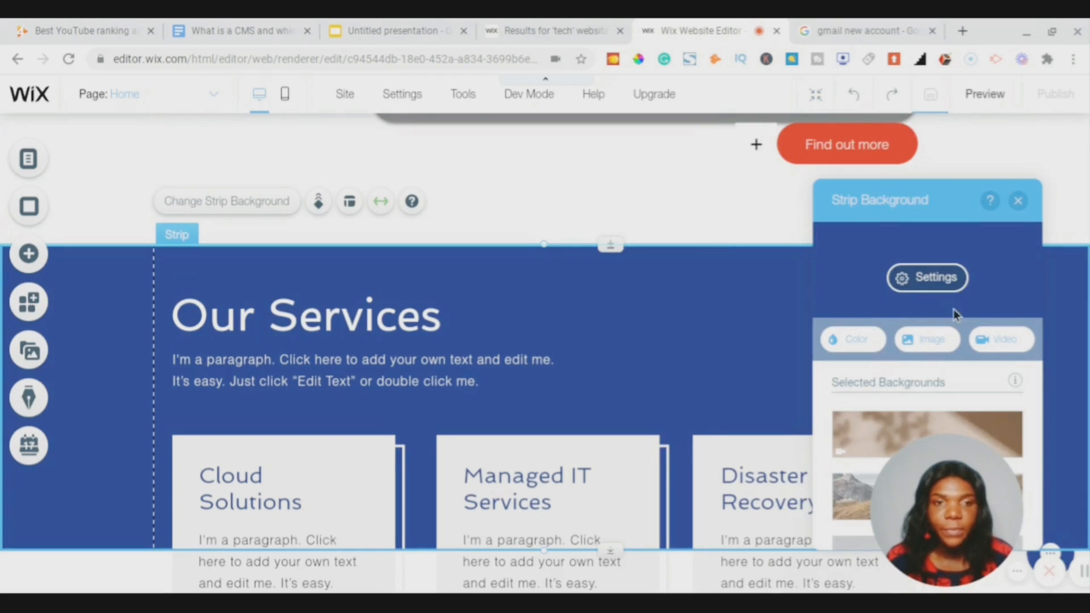
left_click(864, 345)
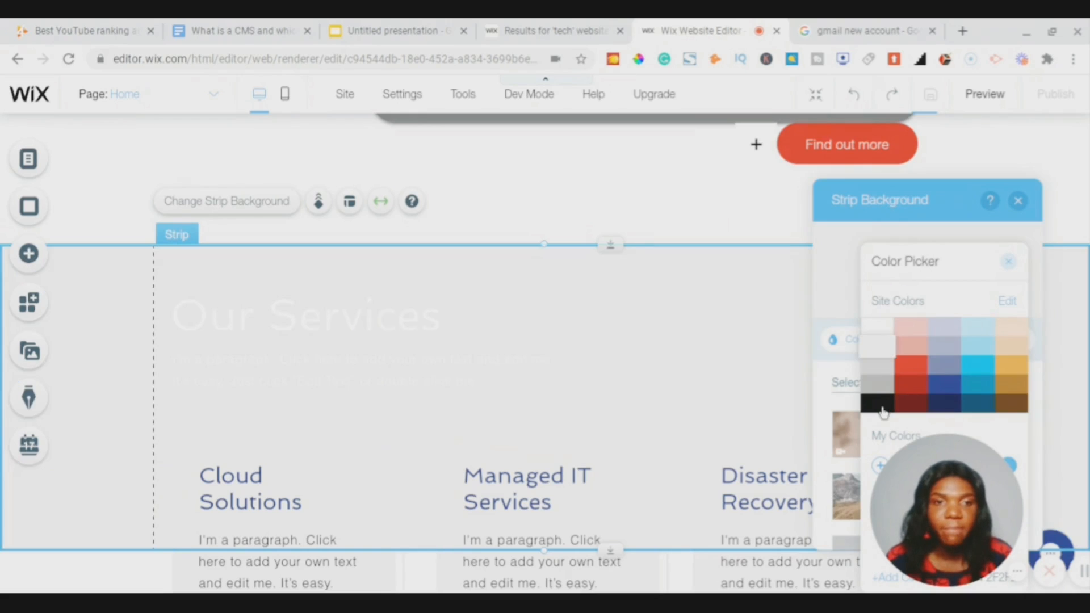
left_click(880, 404)
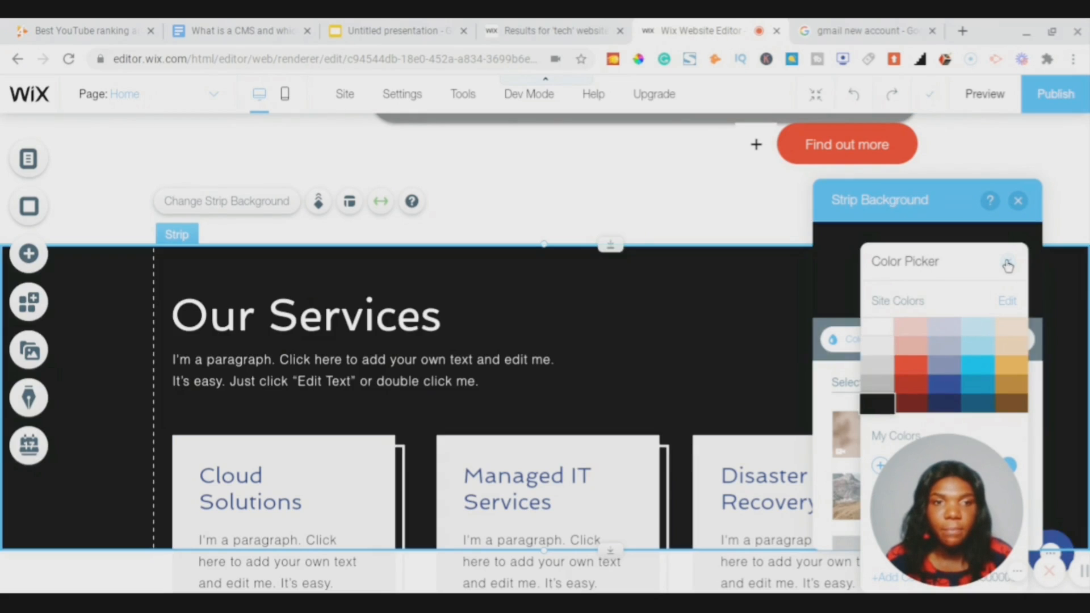
left_click(1008, 262)
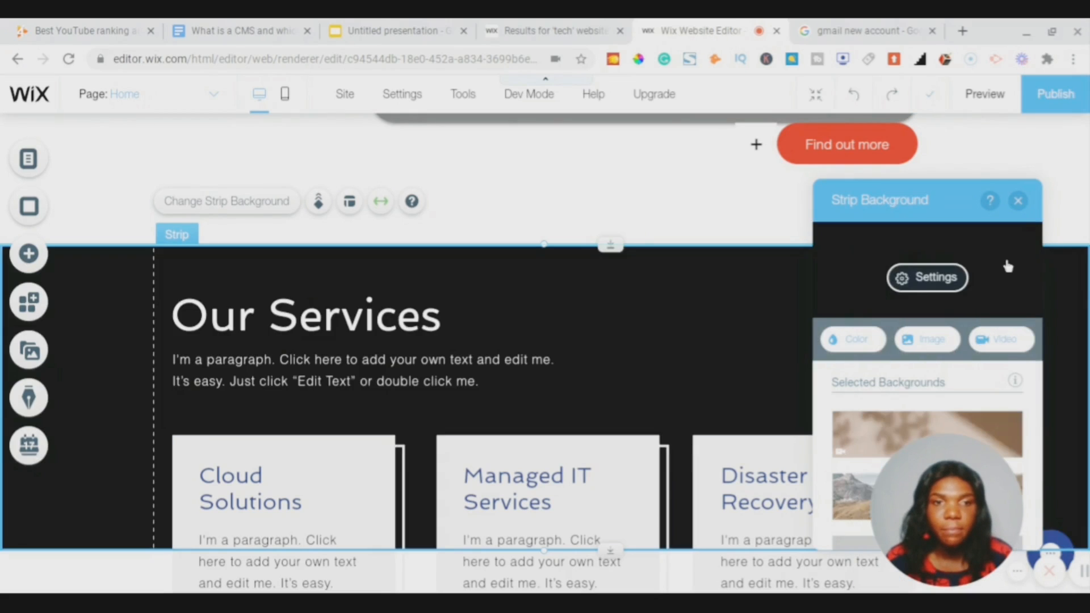
left_click(1018, 202)
scroll(621, 418, "down", 2)
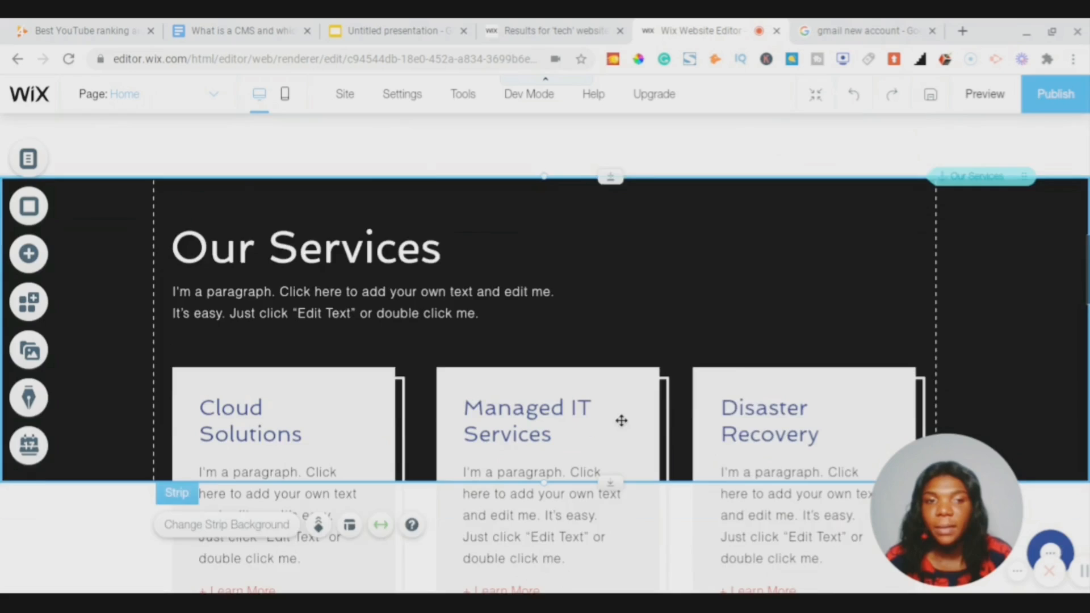
- Try red and coral swatches as the Cloud Solutions card's fill colour
scroll(622, 420, "down", 3)
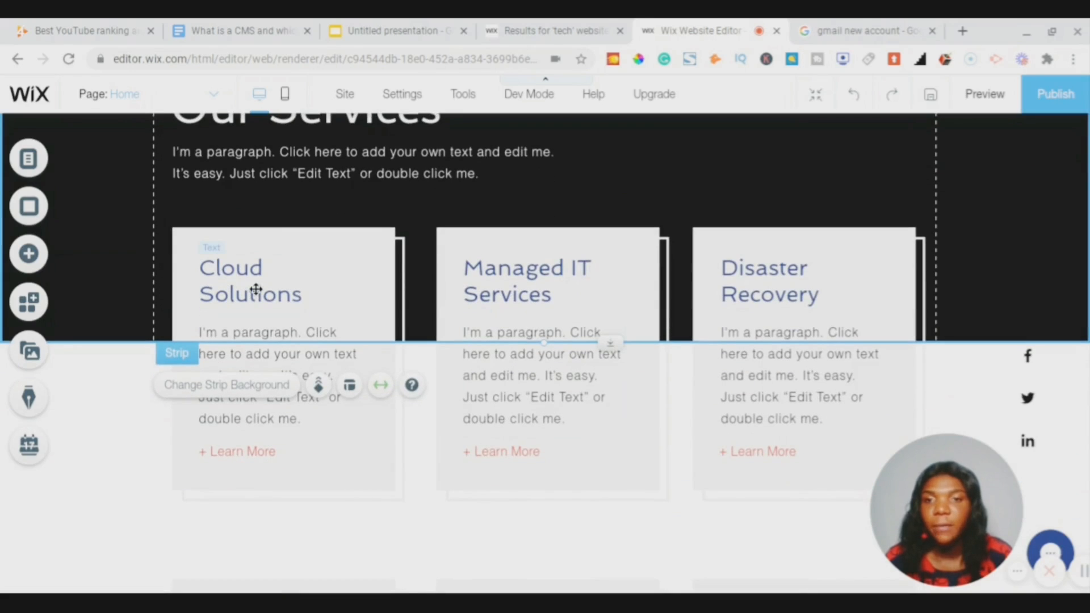
left_click(379, 241)
right_click(379, 241)
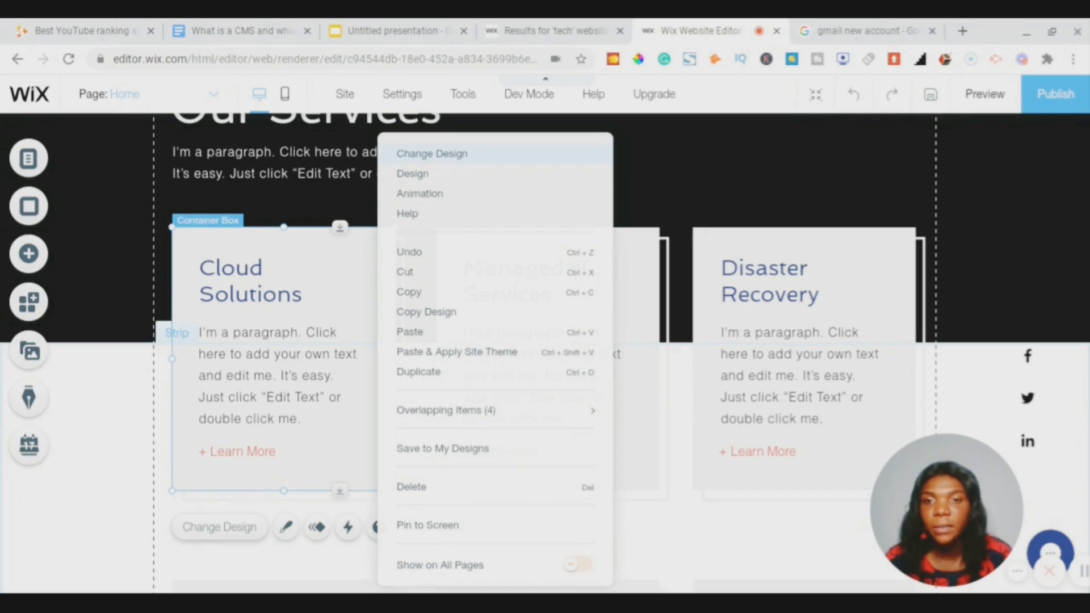
left_click(431, 154)
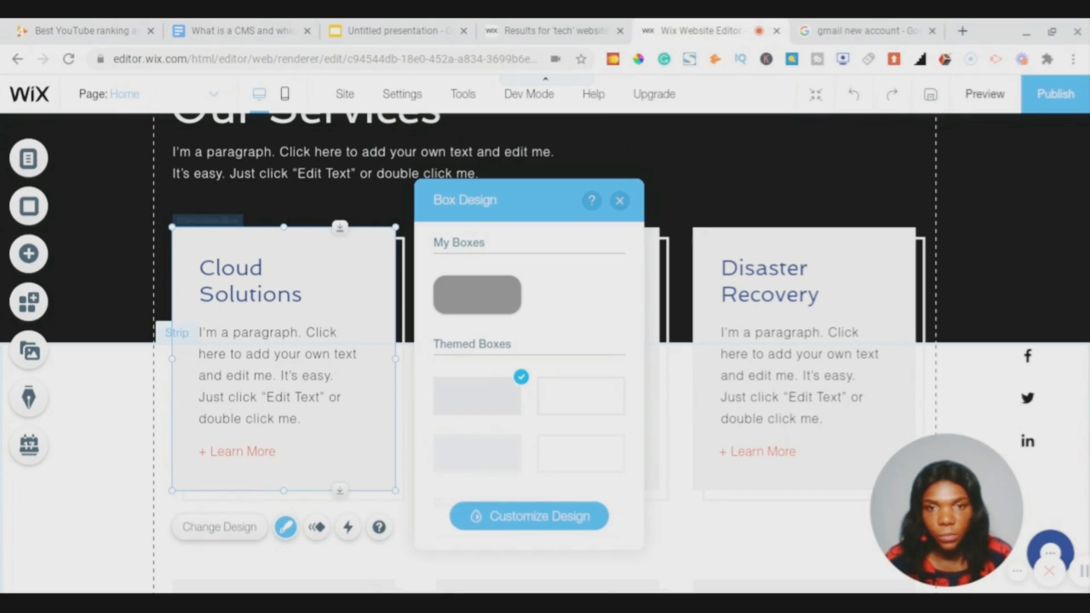
scroll(562, 401, "down", 3)
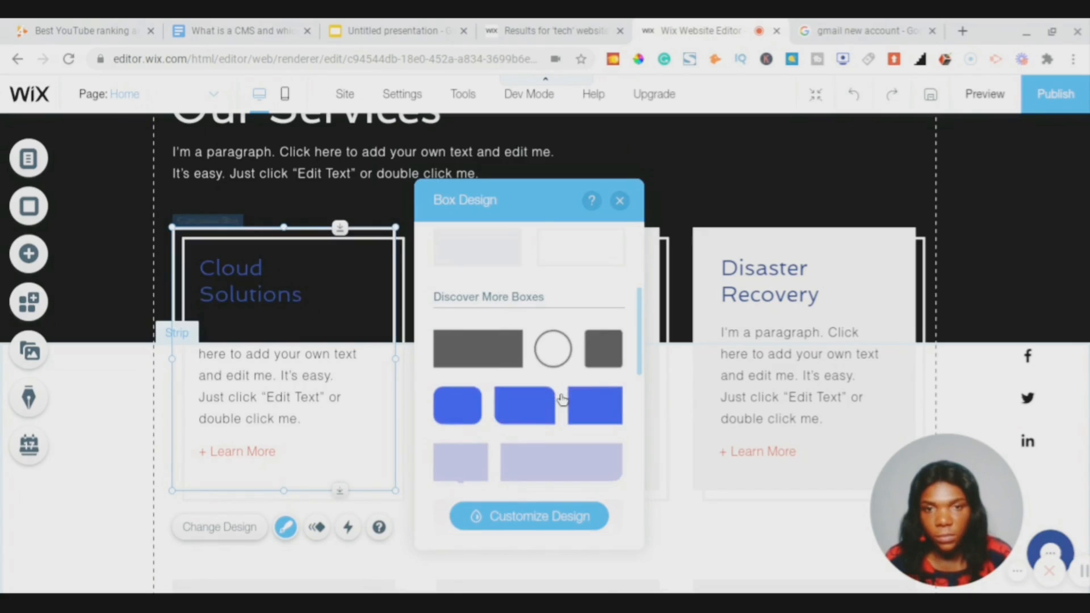
scroll(562, 392, "down", 3)
scroll(565, 363, "up", 10)
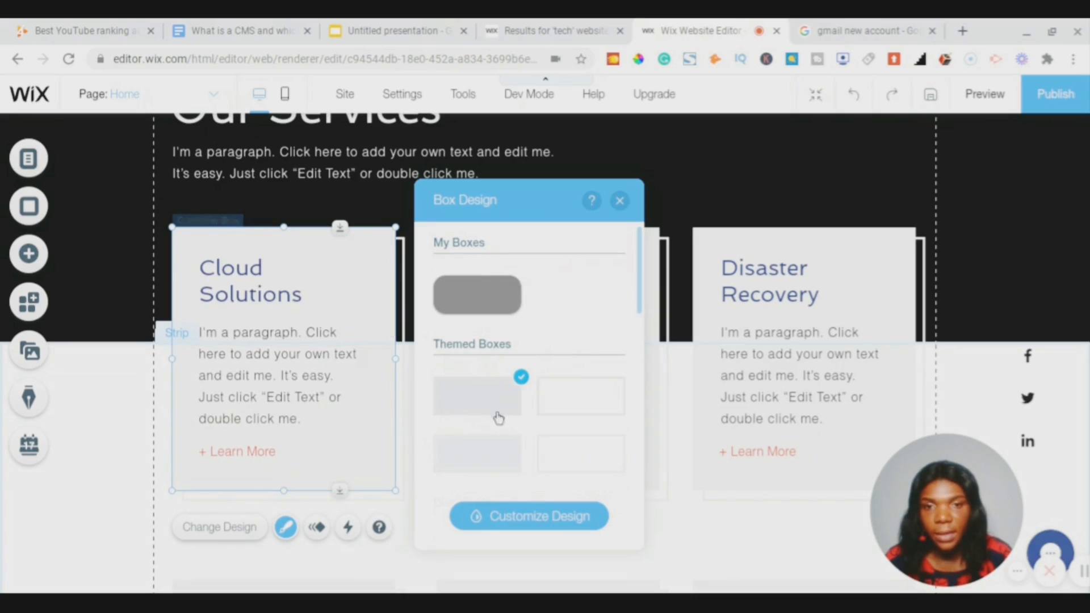
left_click(531, 519)
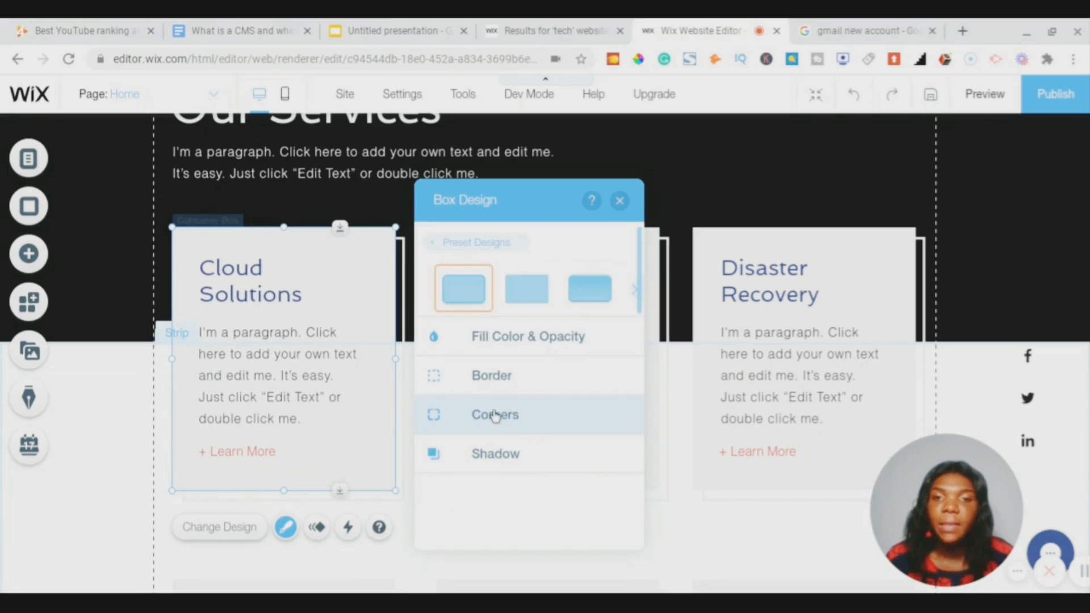
left_click(517, 337)
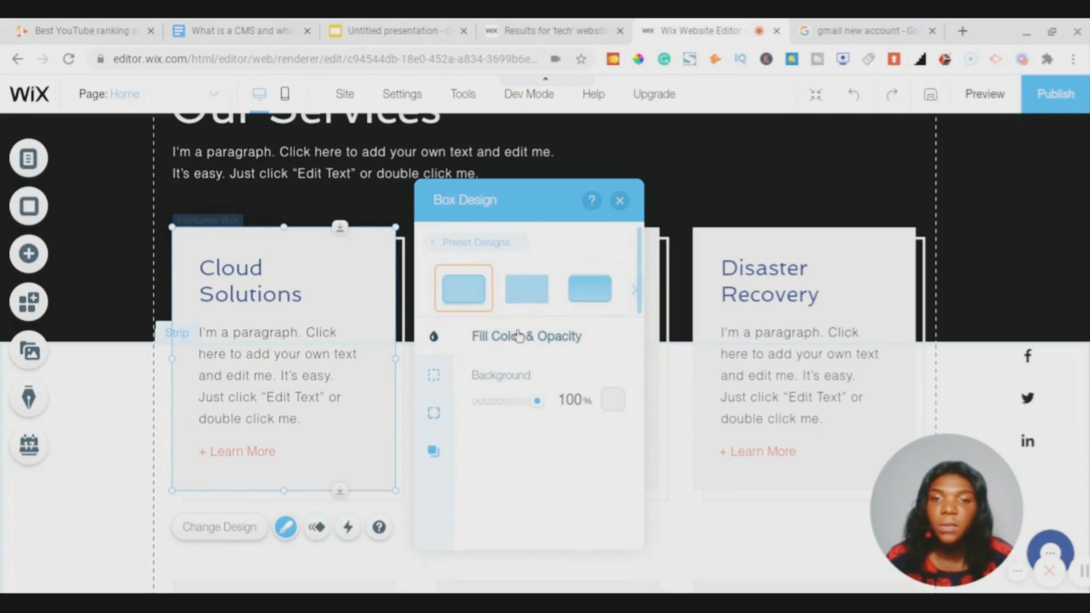
left_click(614, 407)
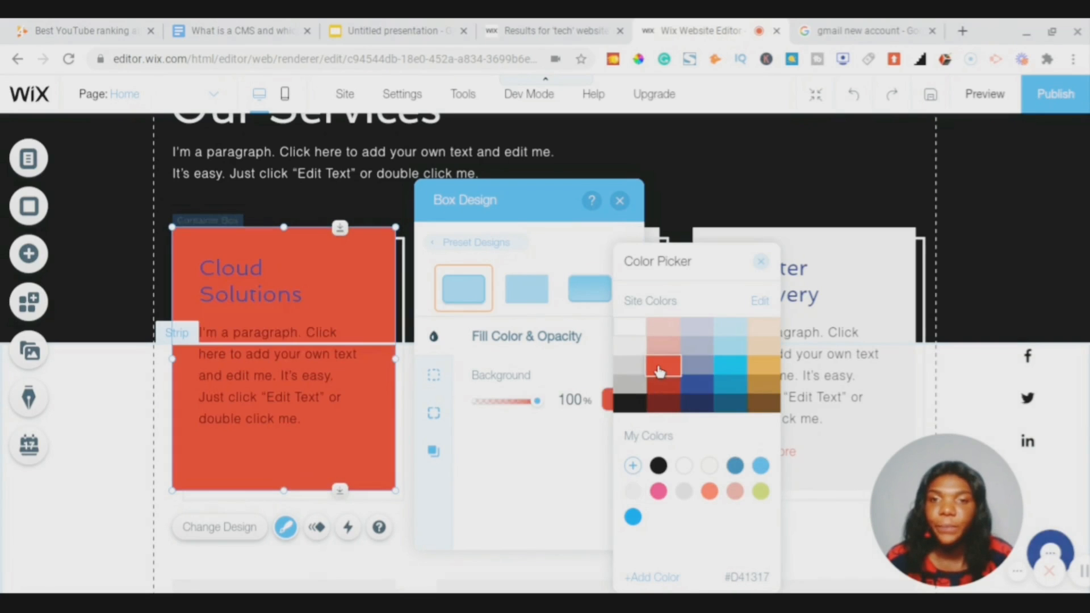
left_click(659, 371)
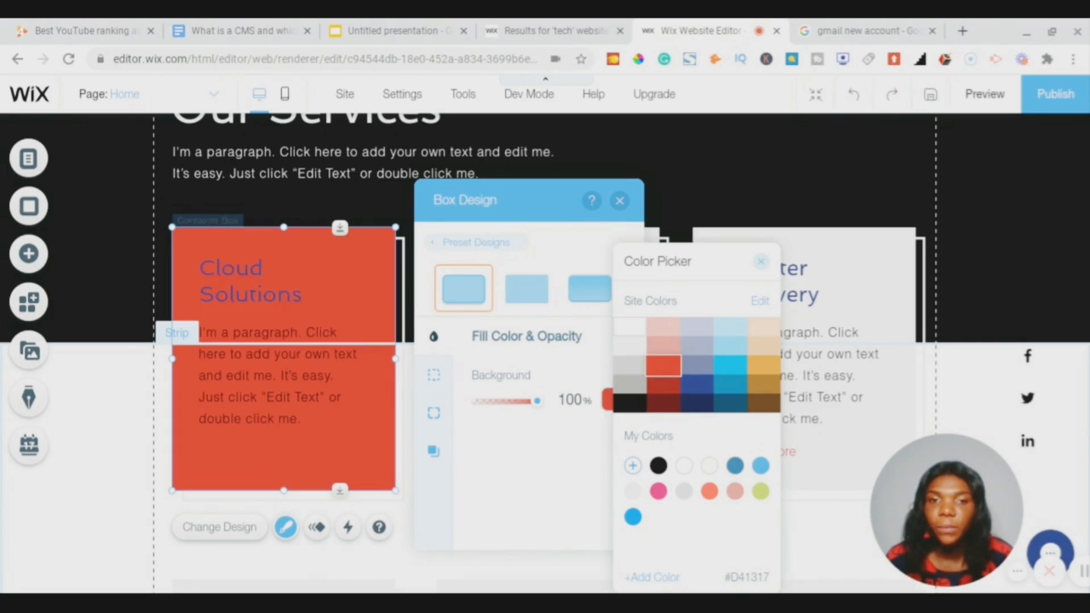
left_click(710, 491)
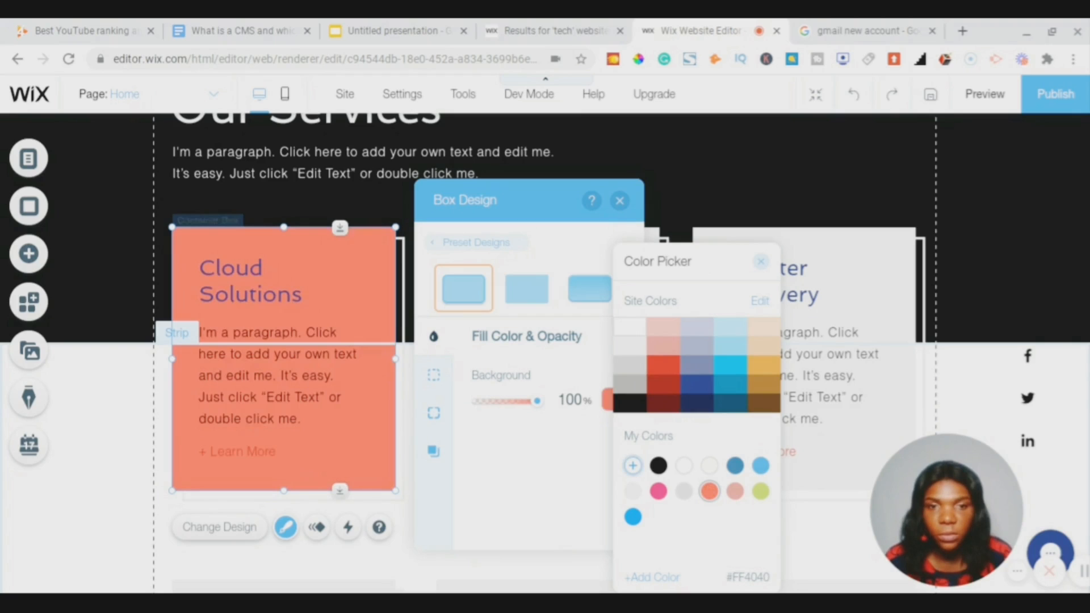
- Create the custom colour E60000 and apply it as the card's solid fill
left_click(632, 466)
left_click(755, 308)
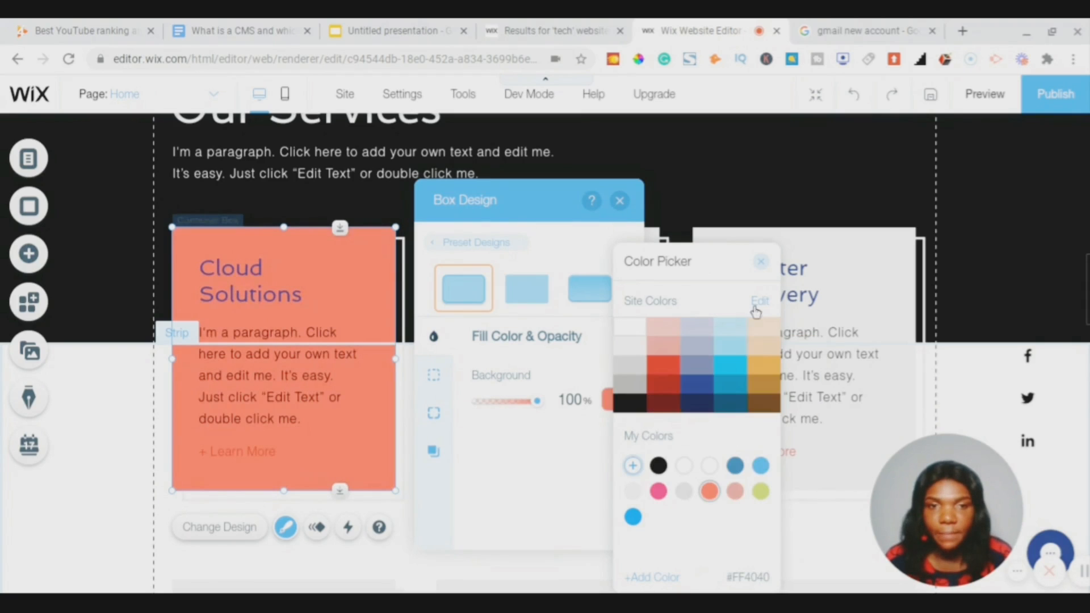
left_click(632, 466)
left_click(803, 350)
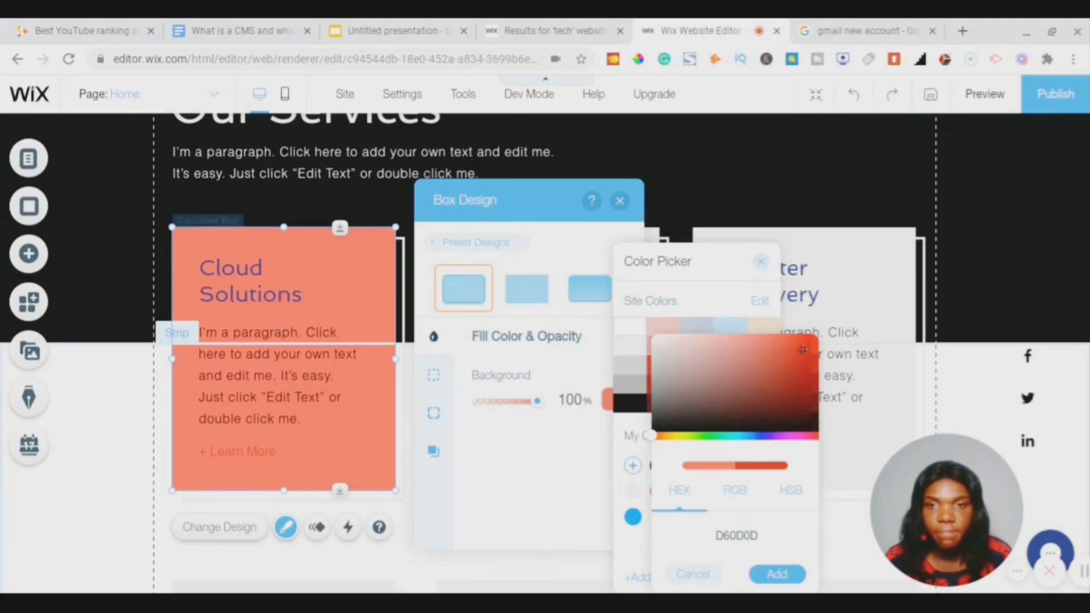
left_click_drag(801, 347, 823, 350)
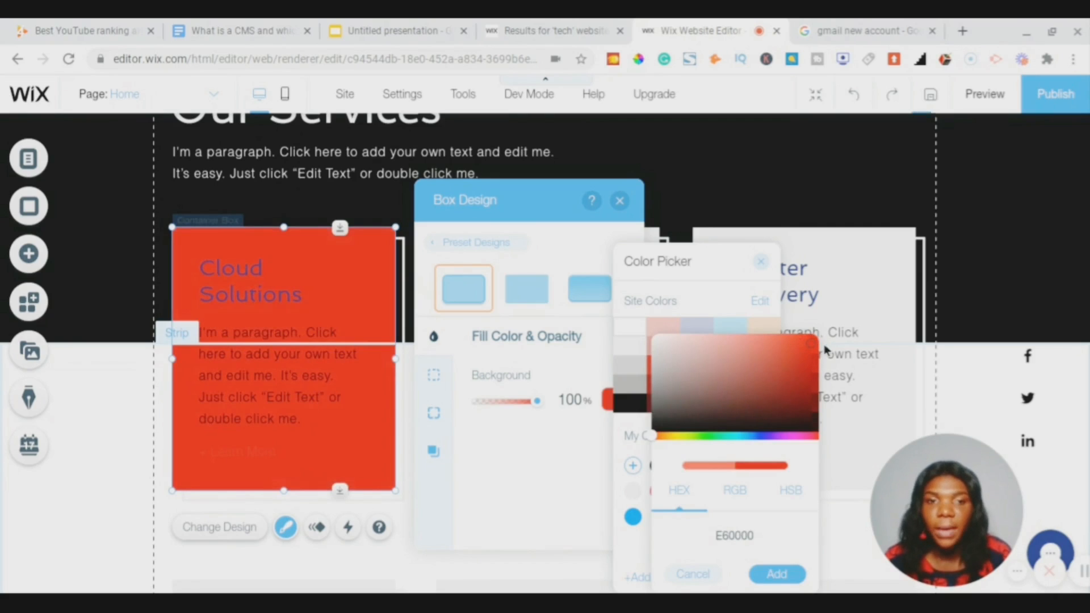
left_click(775, 576)
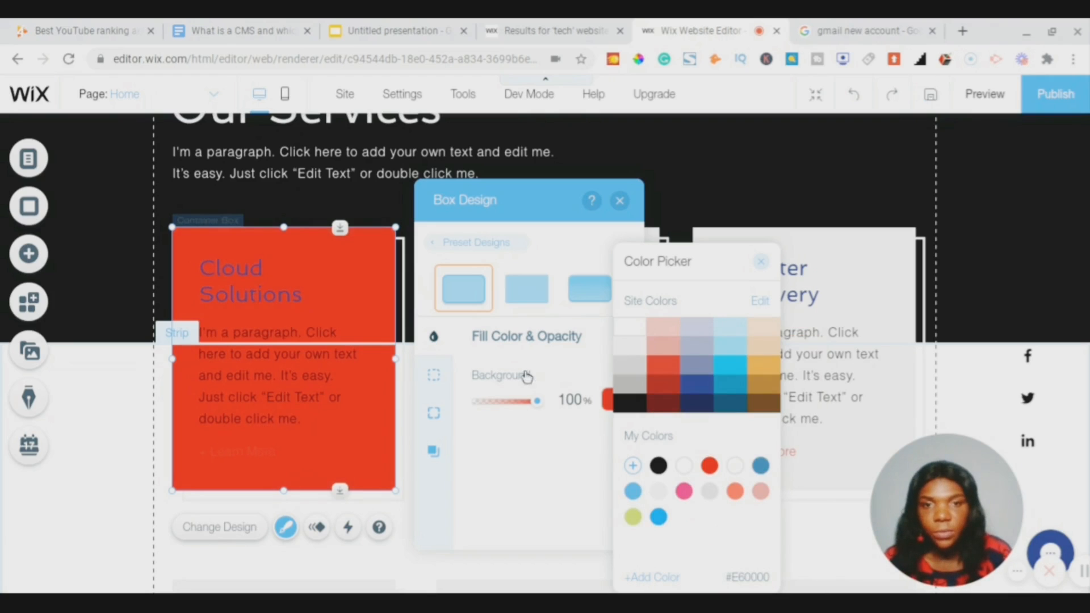
left_click(642, 319)
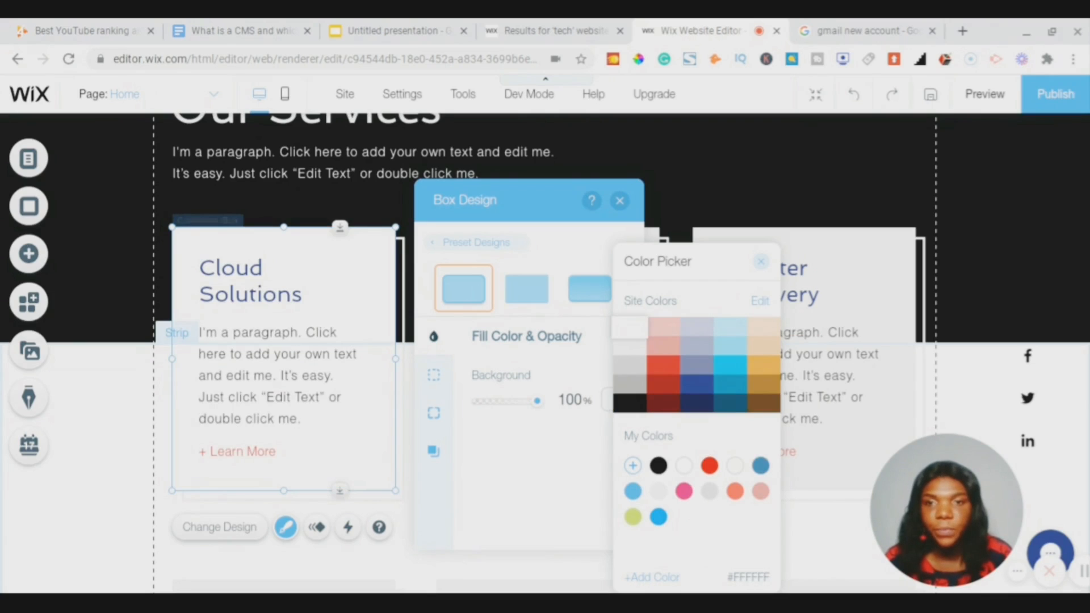
left_click(760, 266)
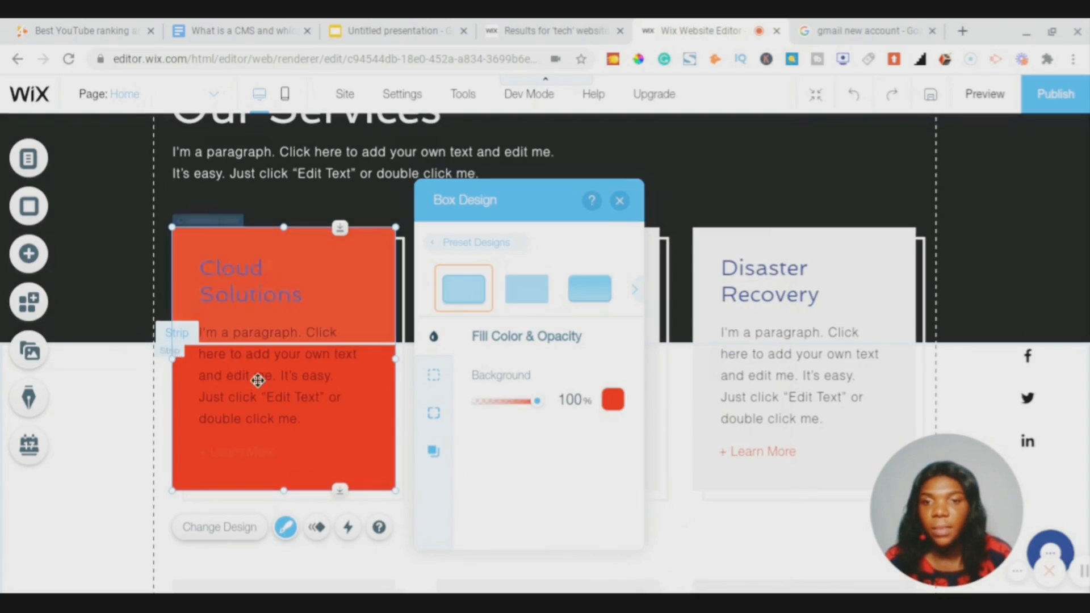
- Make the Cloud Solutions paragraph text white
left_click(285, 418)
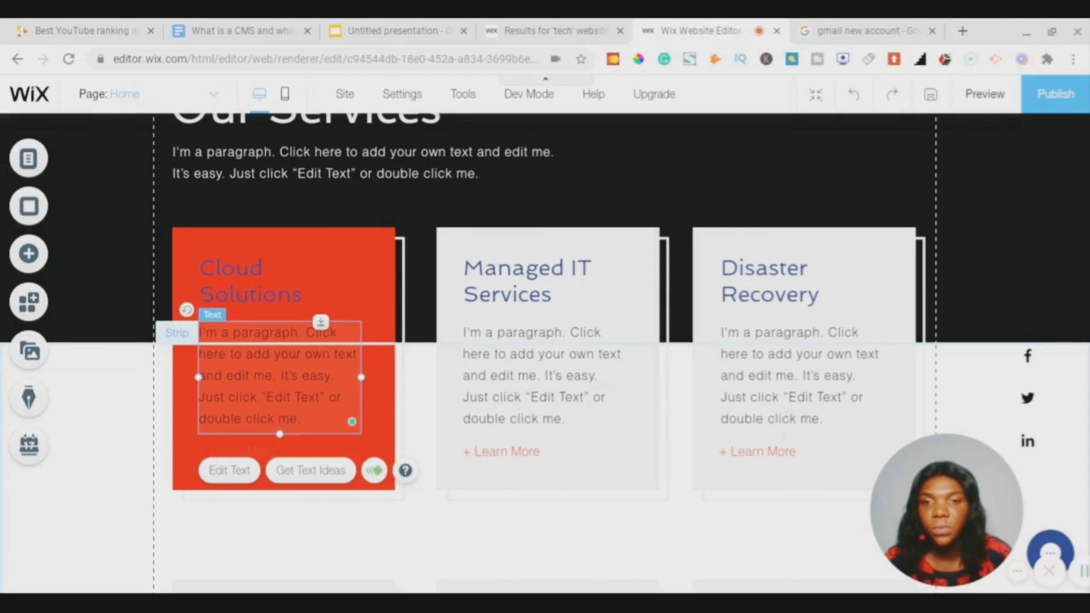
left_click(229, 471)
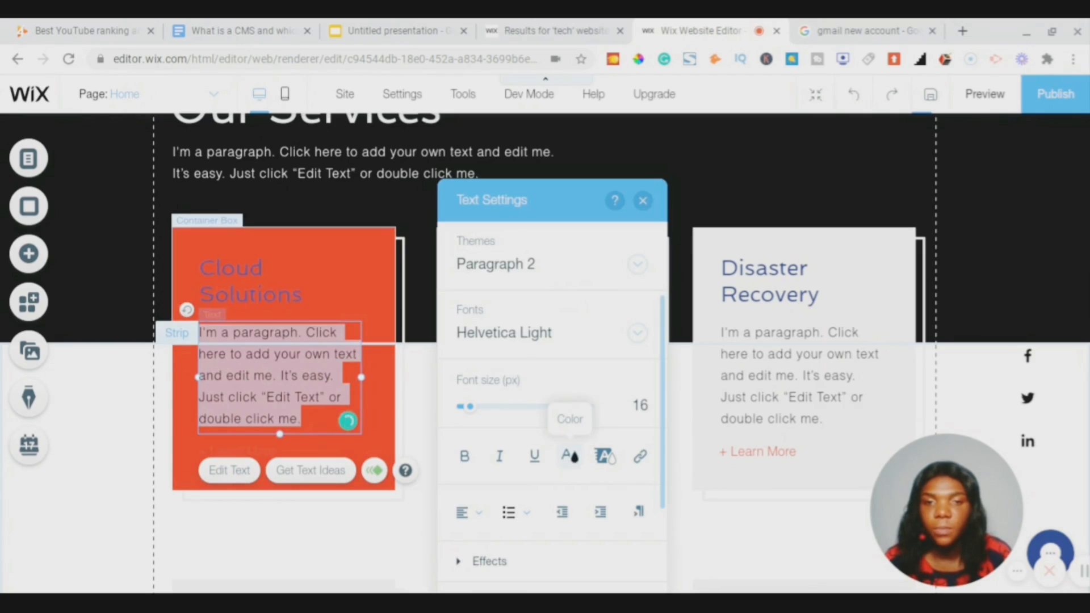
left_click(569, 457)
left_click(443, 319)
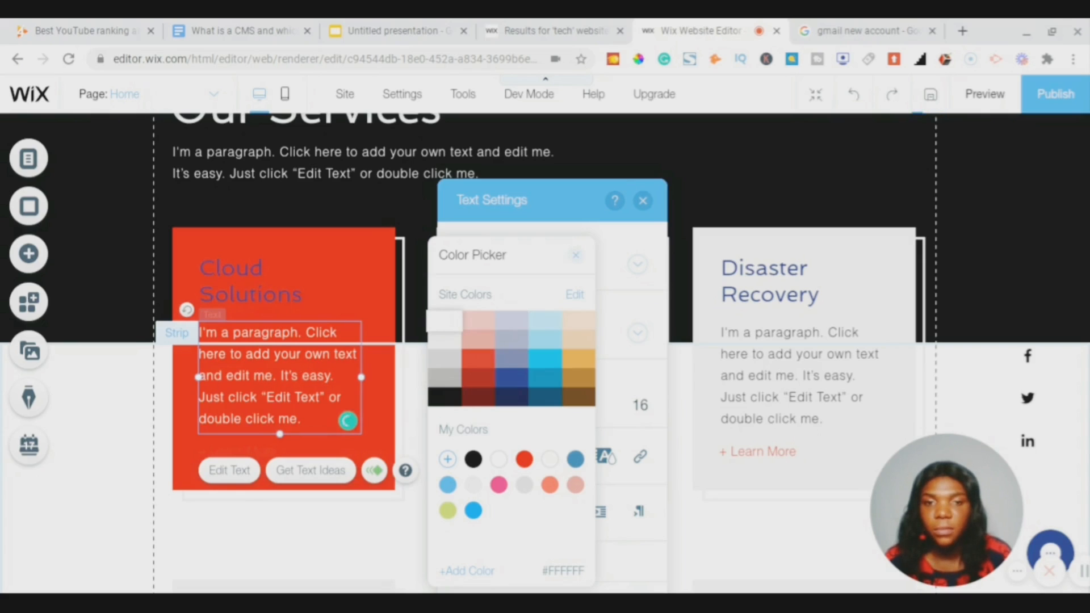
left_click(575, 259)
left_click(643, 201)
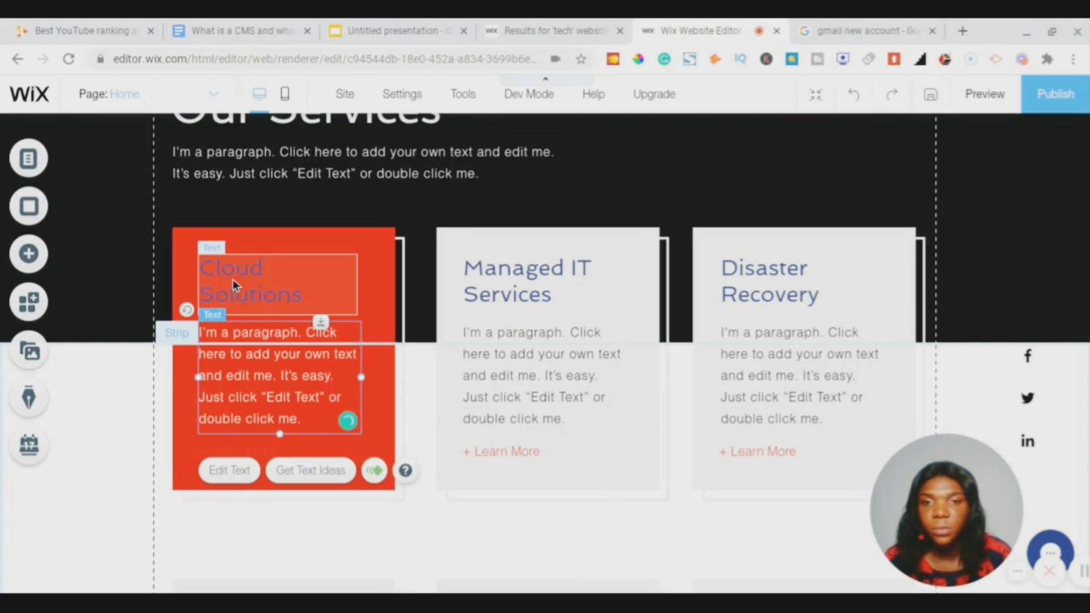
- Set the Cloud Solutions title text to white #FFFFFF on the red card
left_click(233, 281)
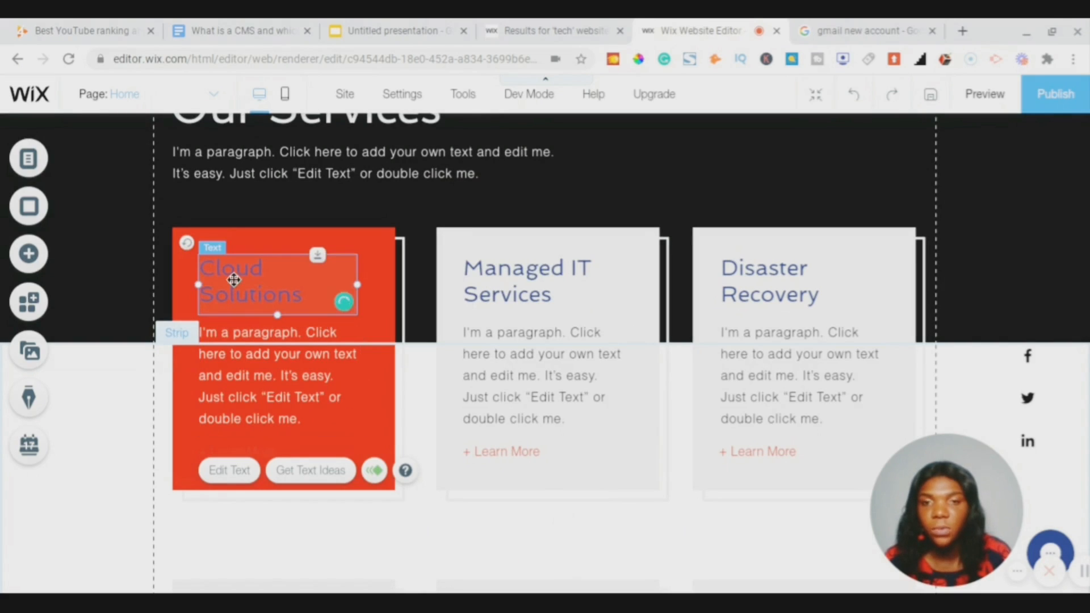
double_click(233, 279)
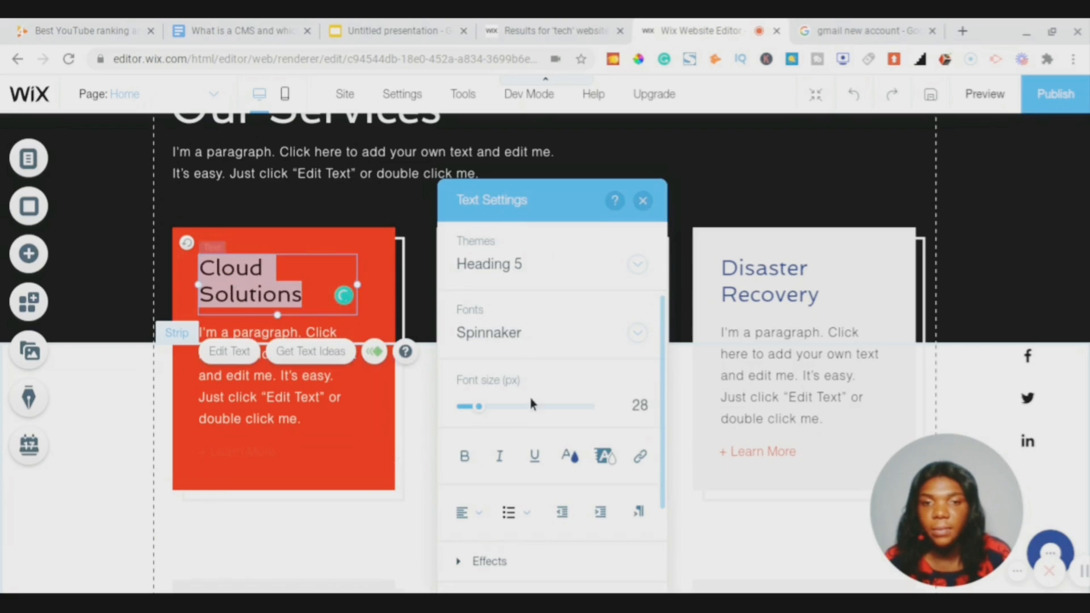
left_click(571, 457)
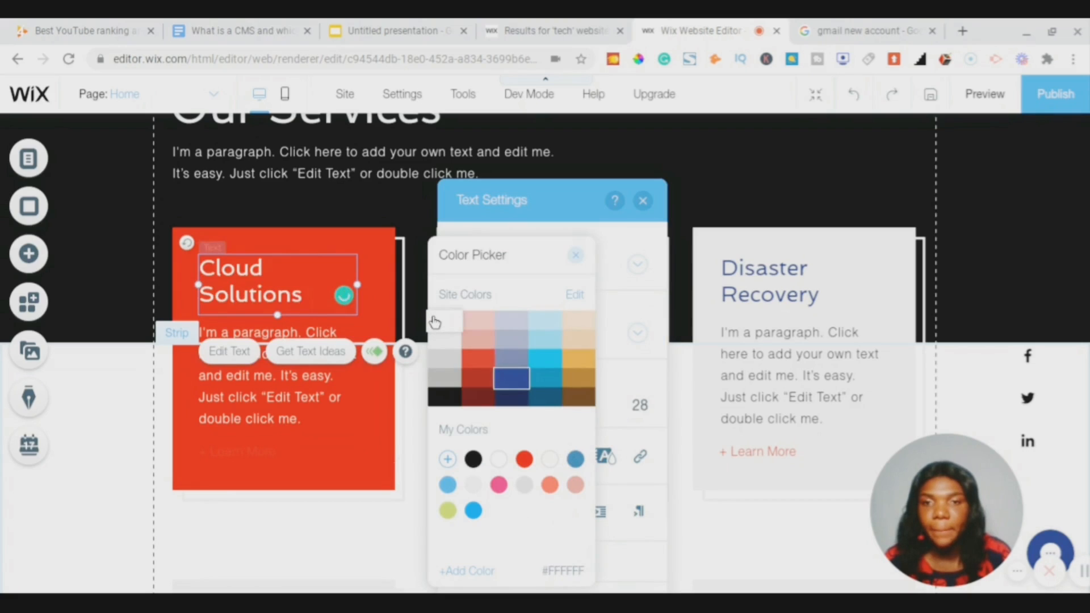
left_click(576, 256)
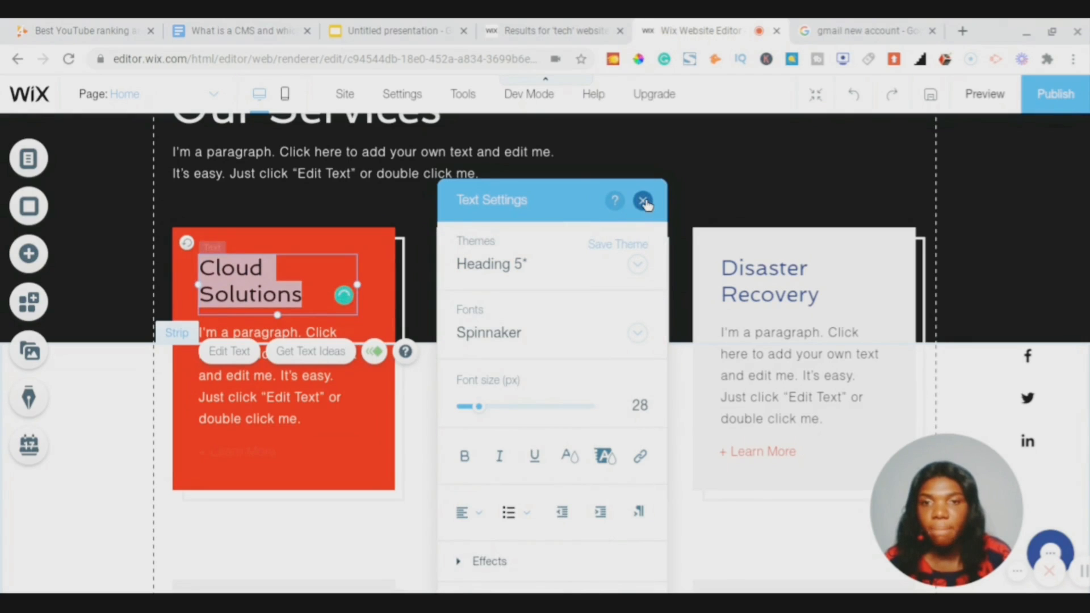
left_click(643, 201)
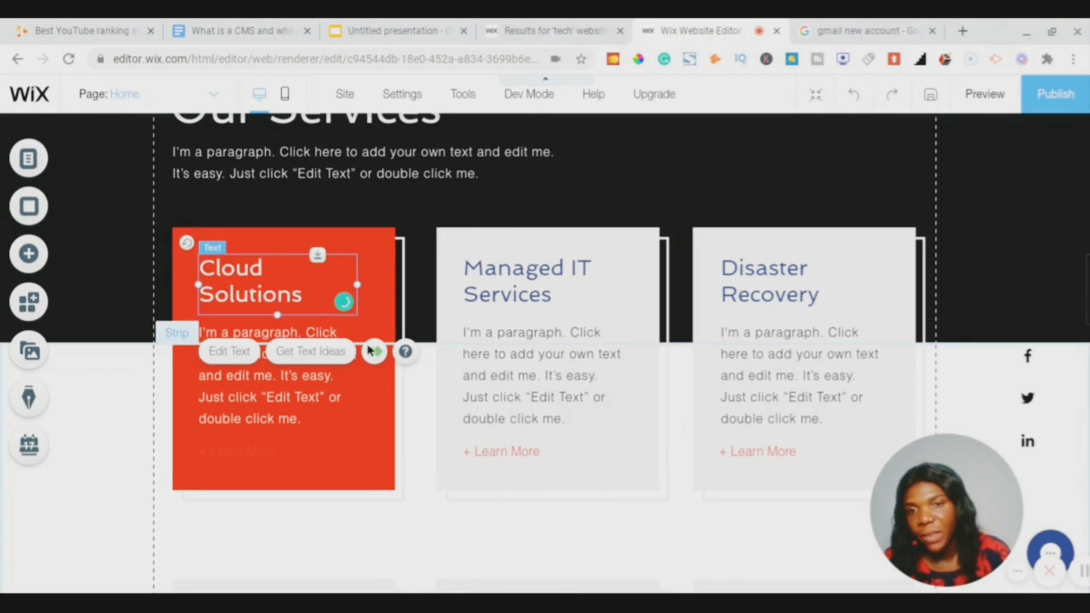
left_click(253, 447)
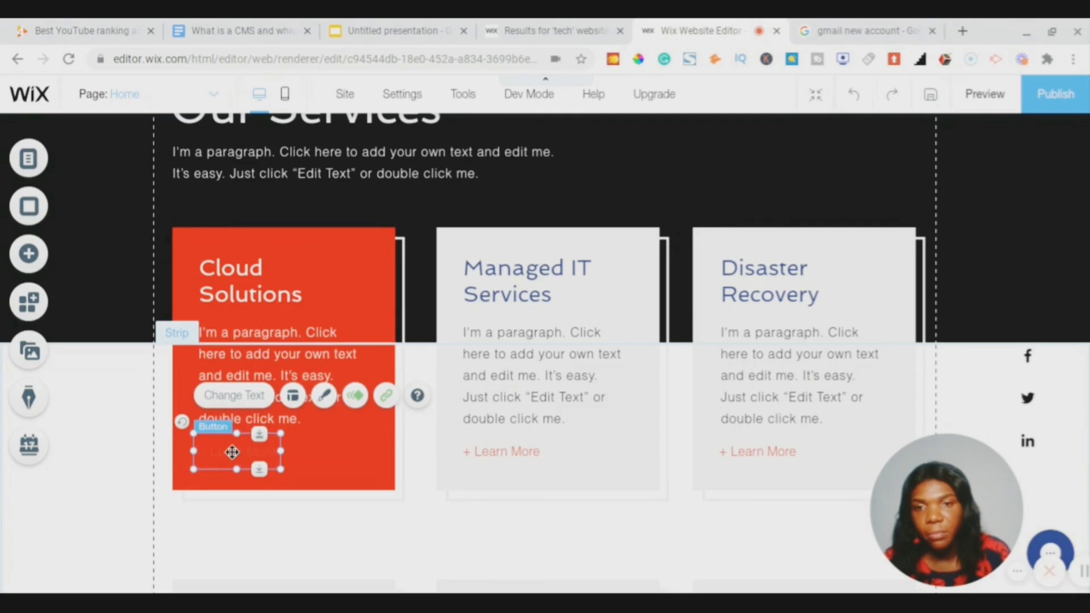
- Apply the red themed style to the Learn More button and fill it black
right_click(232, 452)
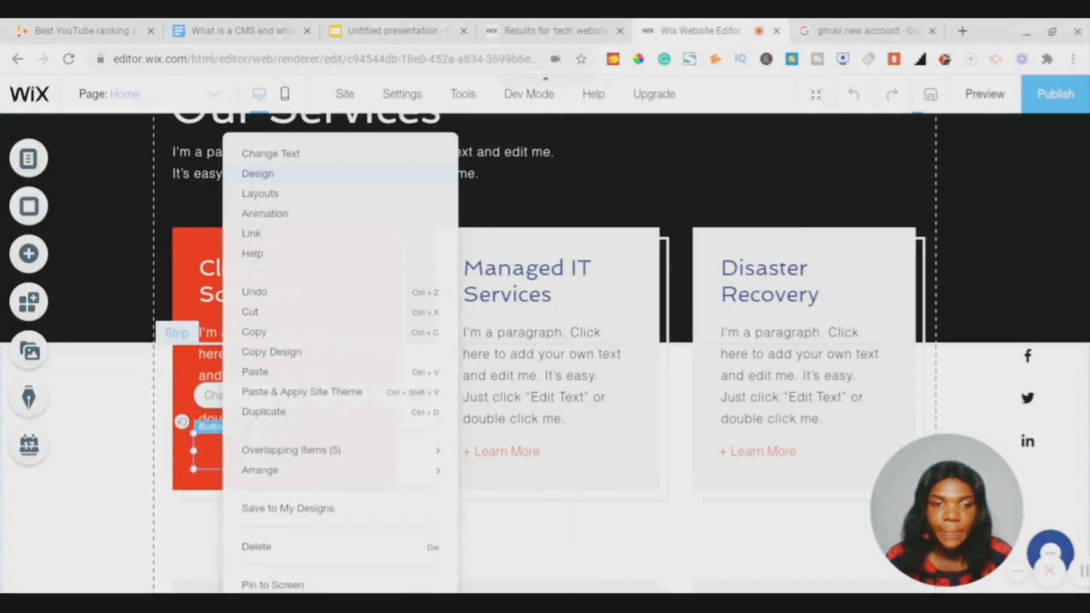
left_click(257, 173)
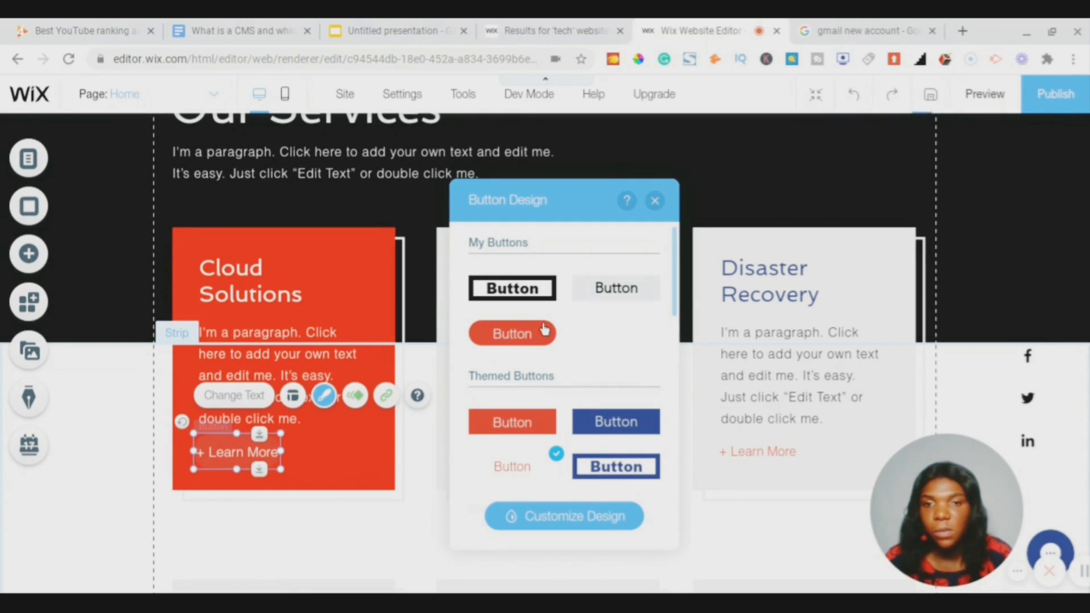
left_click(523, 424)
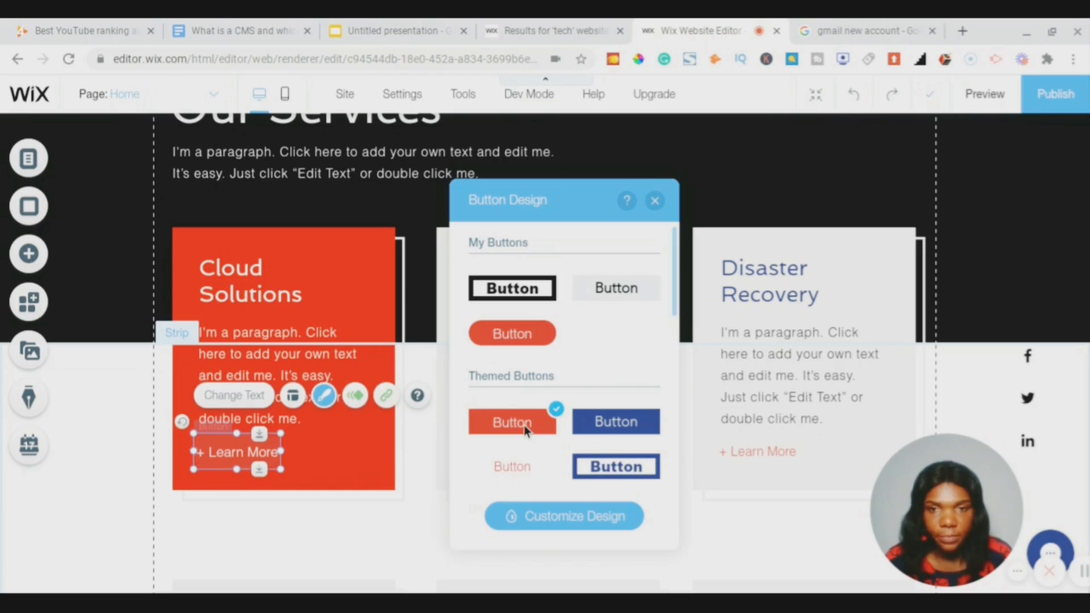
left_click(548, 525)
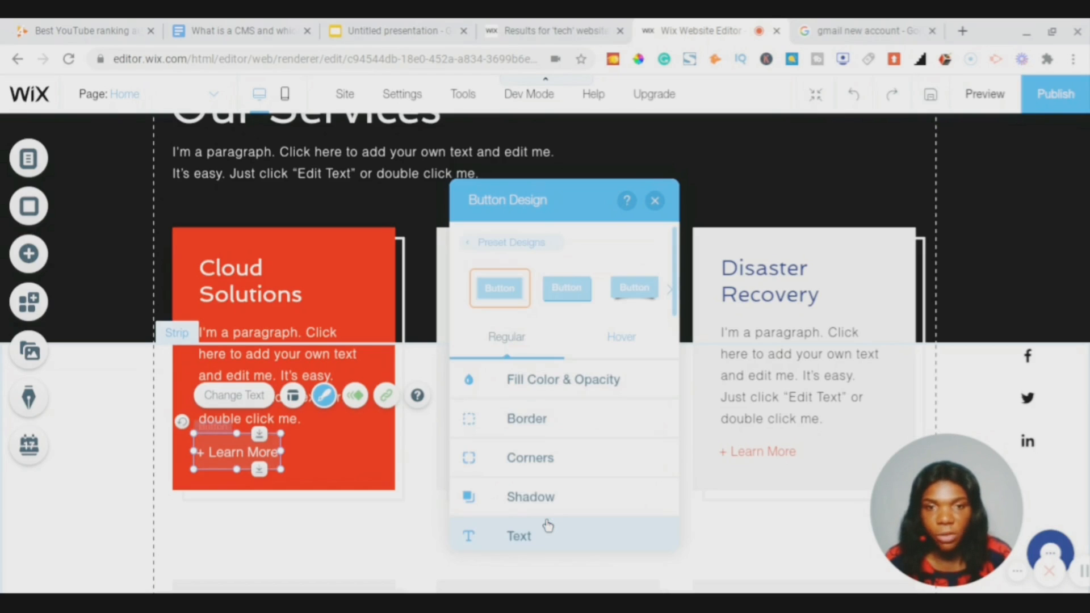
left_click(532, 388)
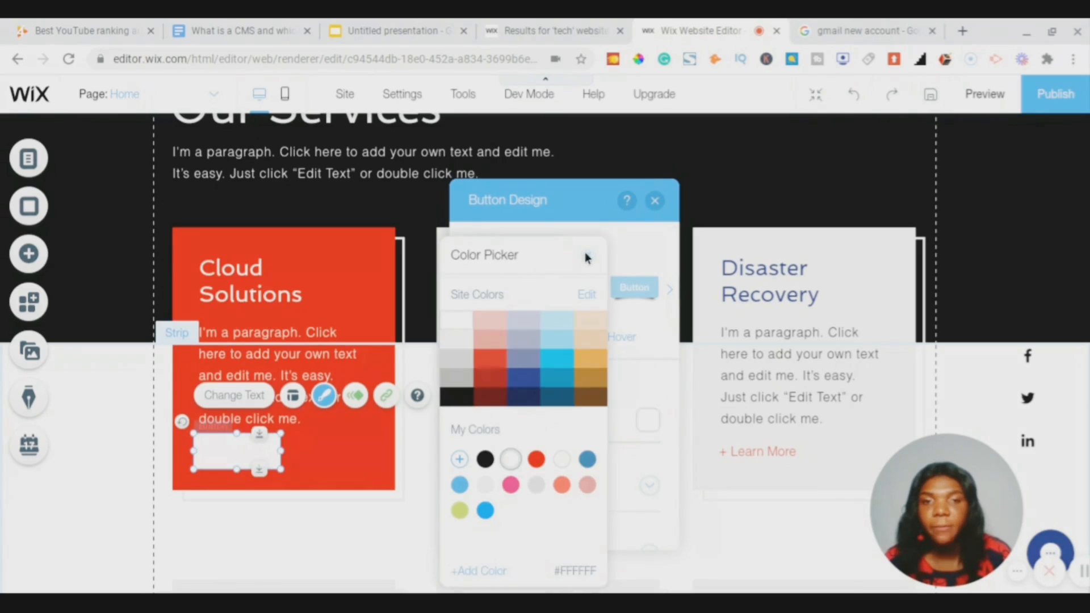
left_click(586, 255)
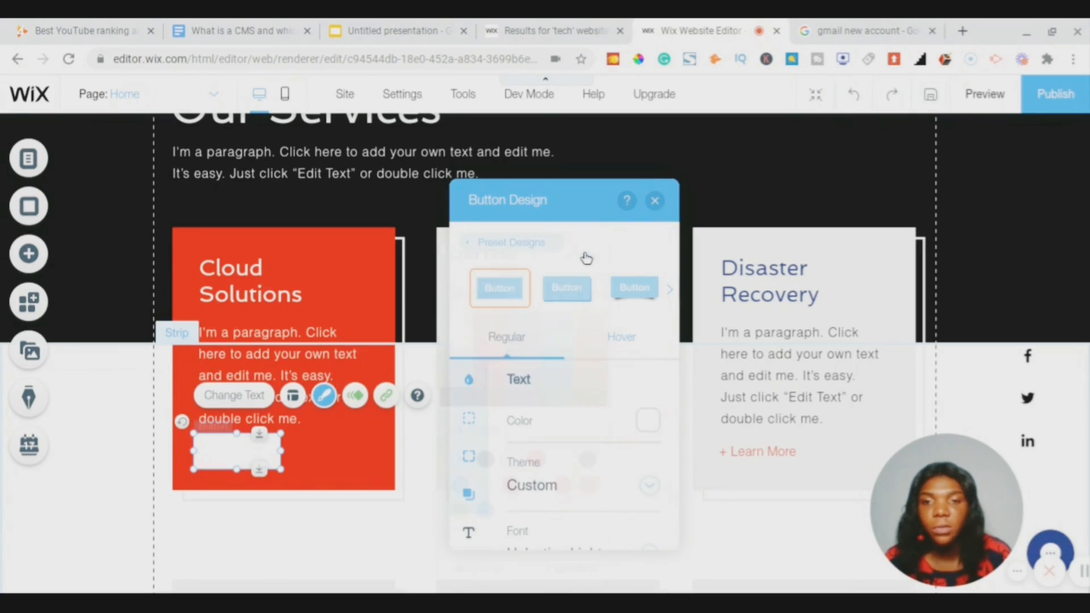
left_click(468, 383)
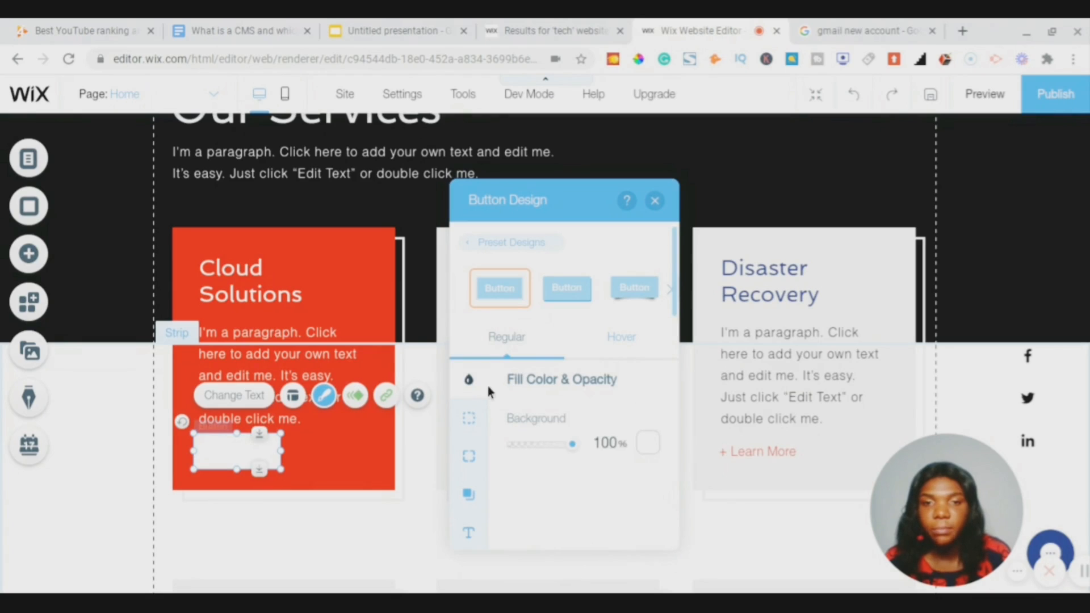
left_click(642, 446)
left_click(649, 407)
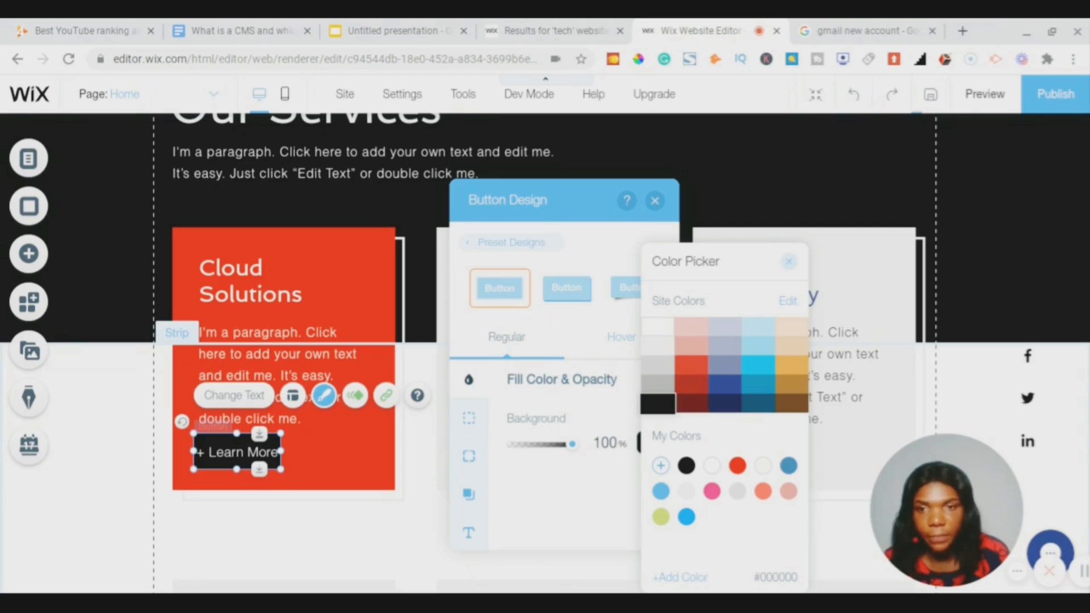
left_click(469, 457)
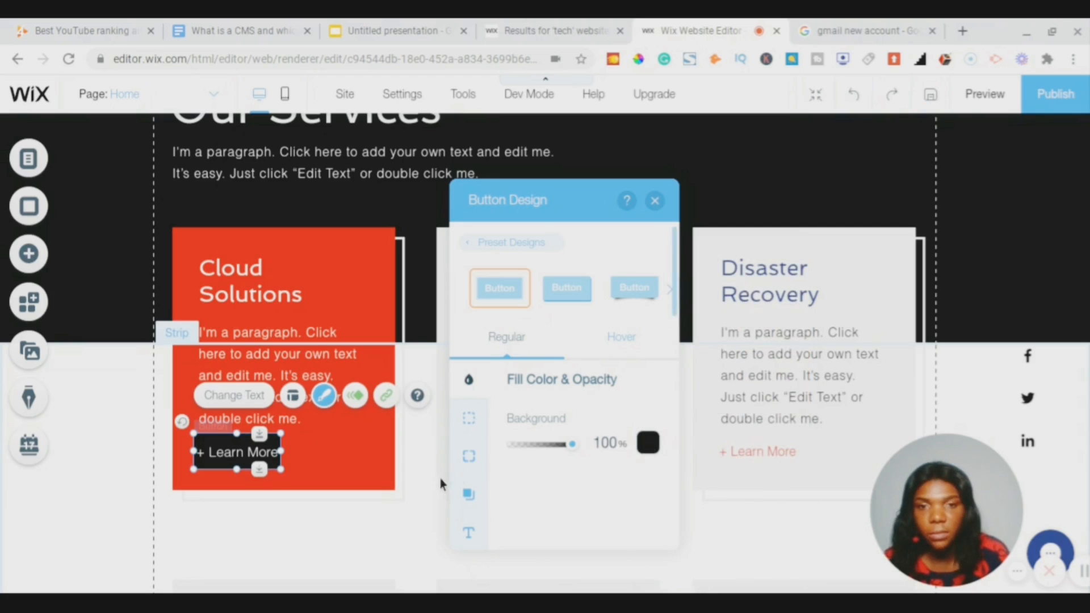
- Round the Learn More button's corners to a 10 px radius
left_click(468, 457)
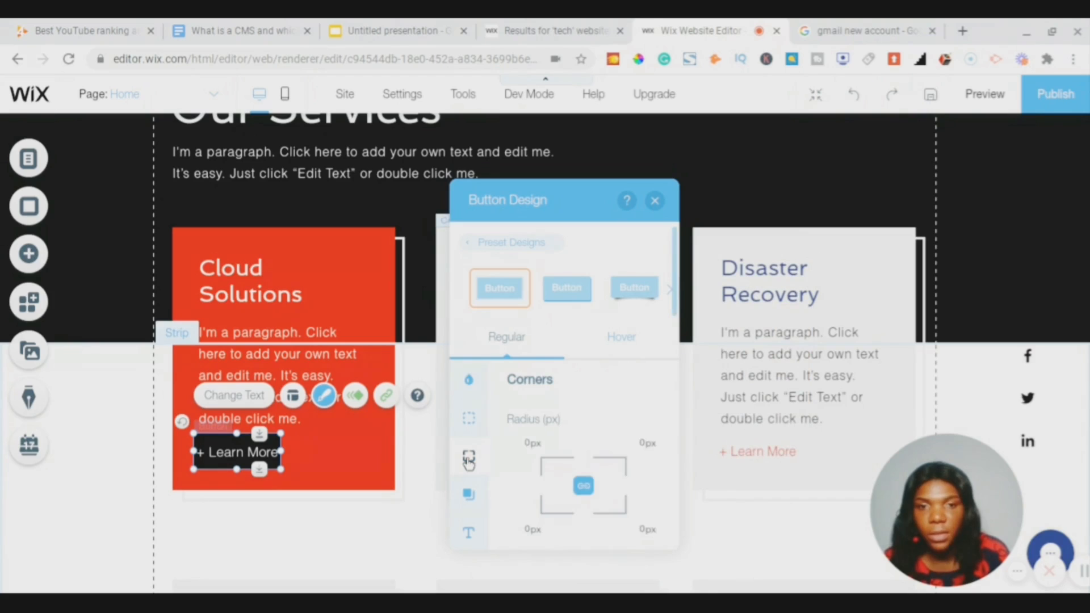
left_click(528, 442)
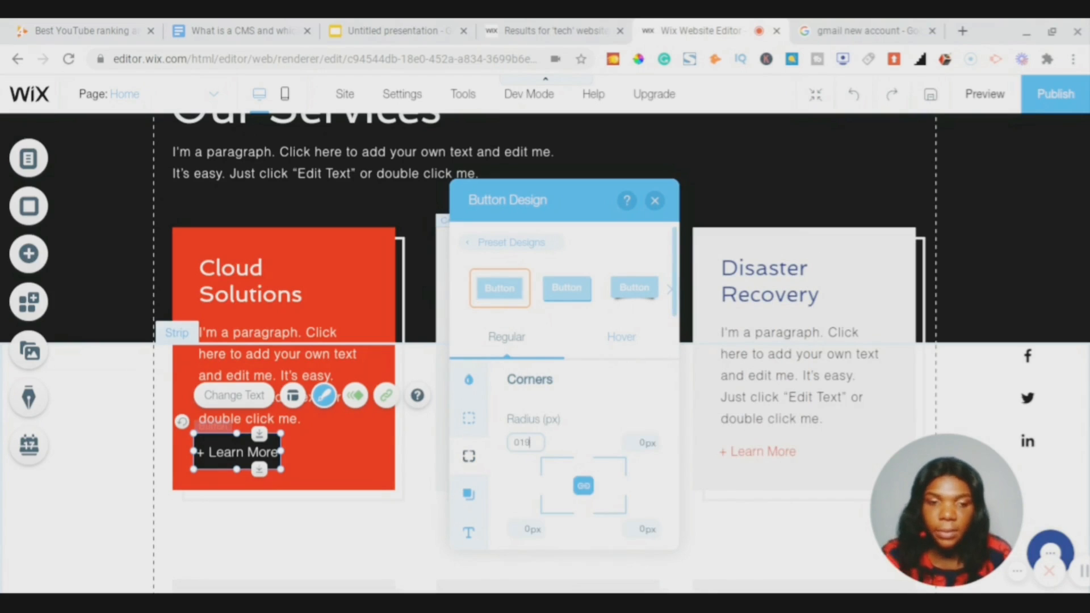
key("BackSpace")
key("BackSpace")
key("BackSpace")
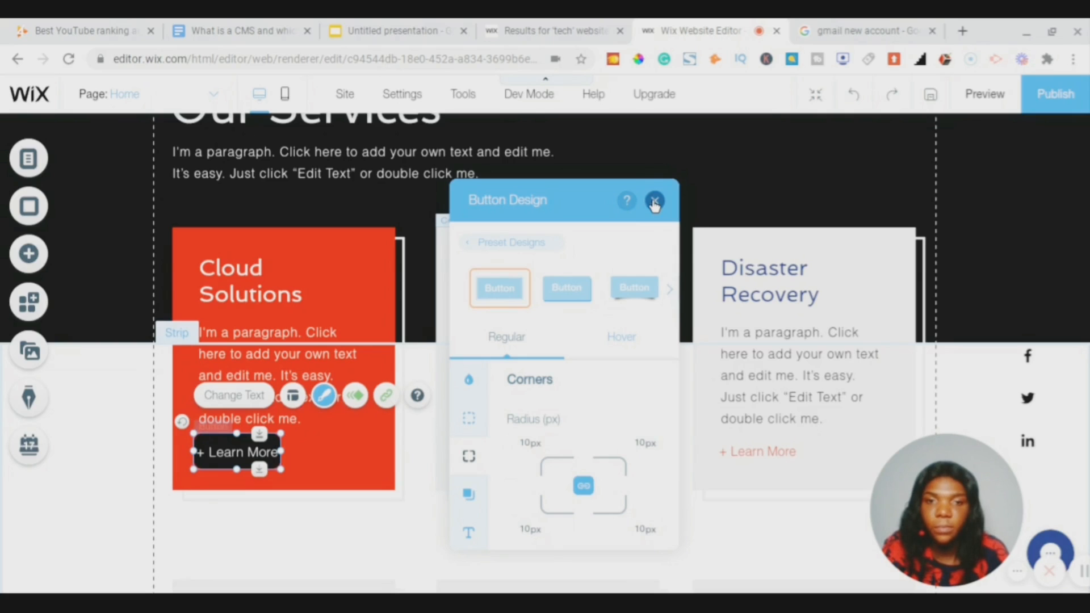
left_click(654, 202)
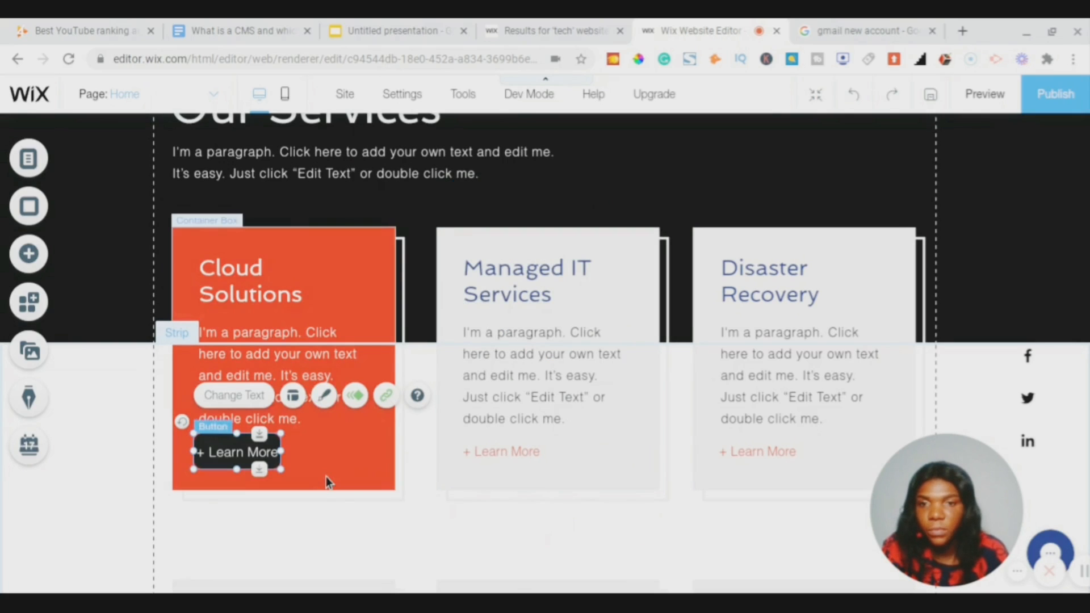
left_click(326, 476)
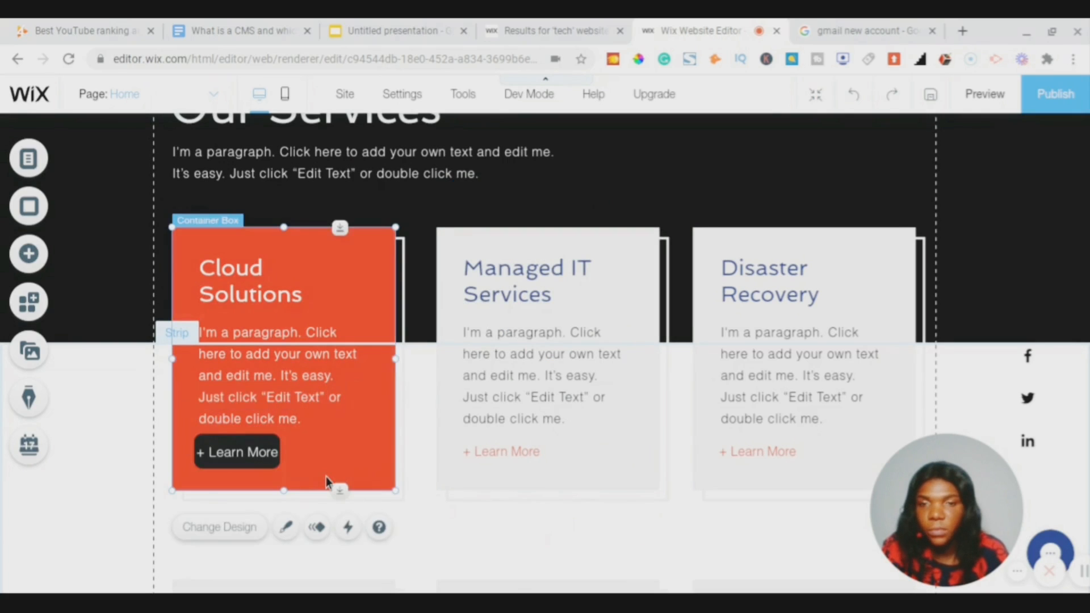
- Widen the black Learn More button to about 123 × 44 px, then inspect the grey cards
left_click(251, 445)
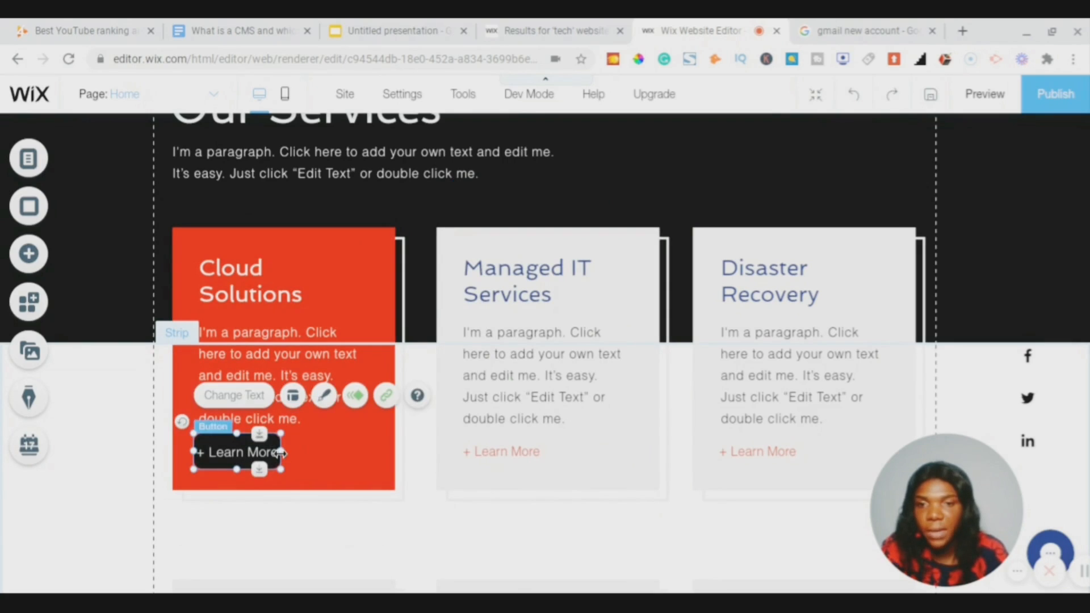
left_click_drag(286, 454, 293, 453)
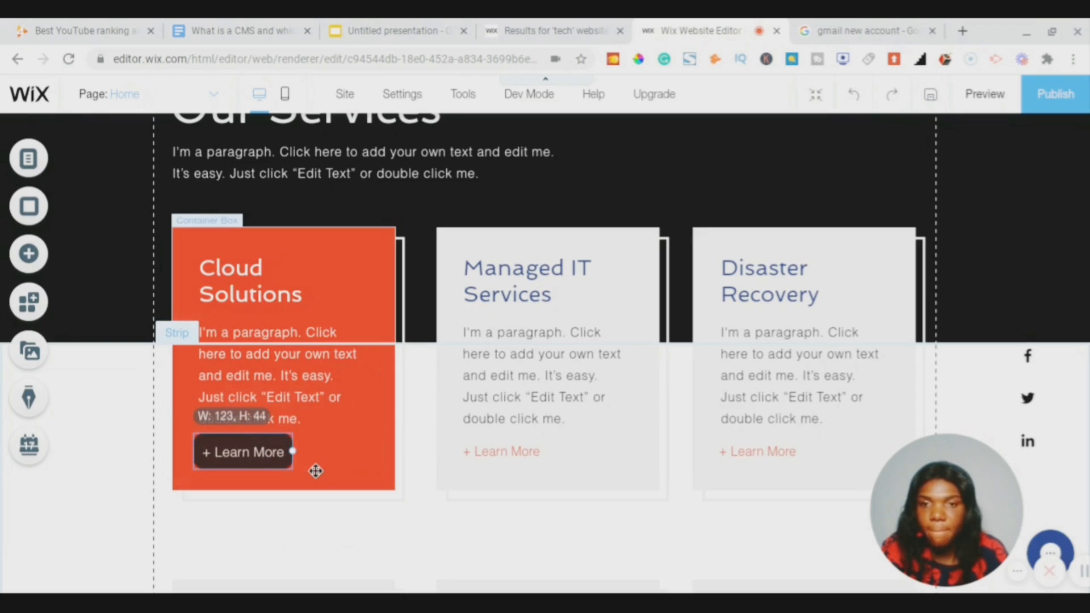
left_click(315, 471)
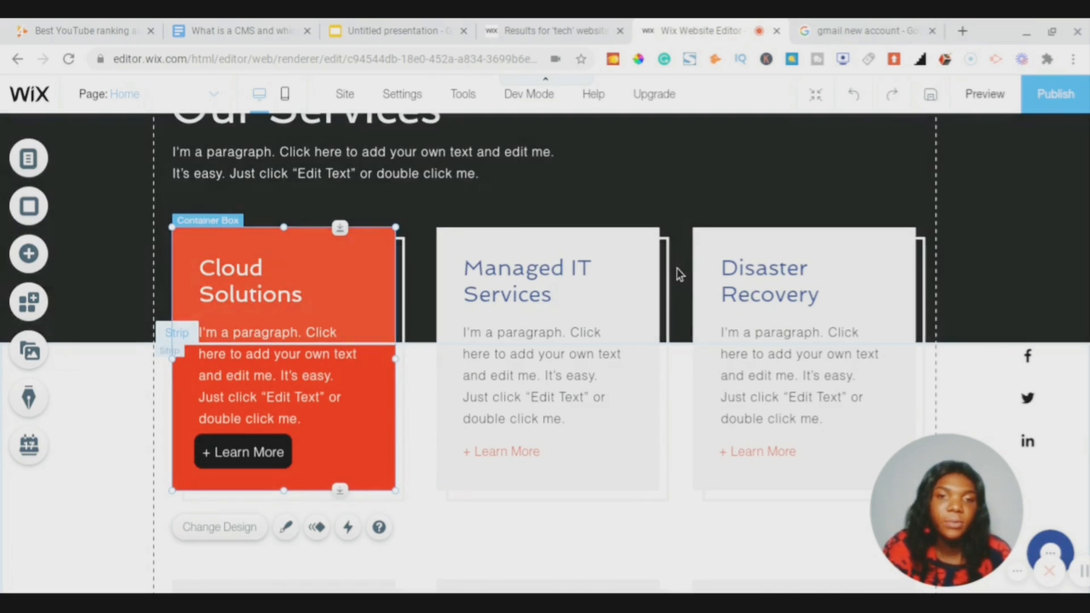
scroll(677, 271, "down", 4)
scroll(676, 268, "down", 3)
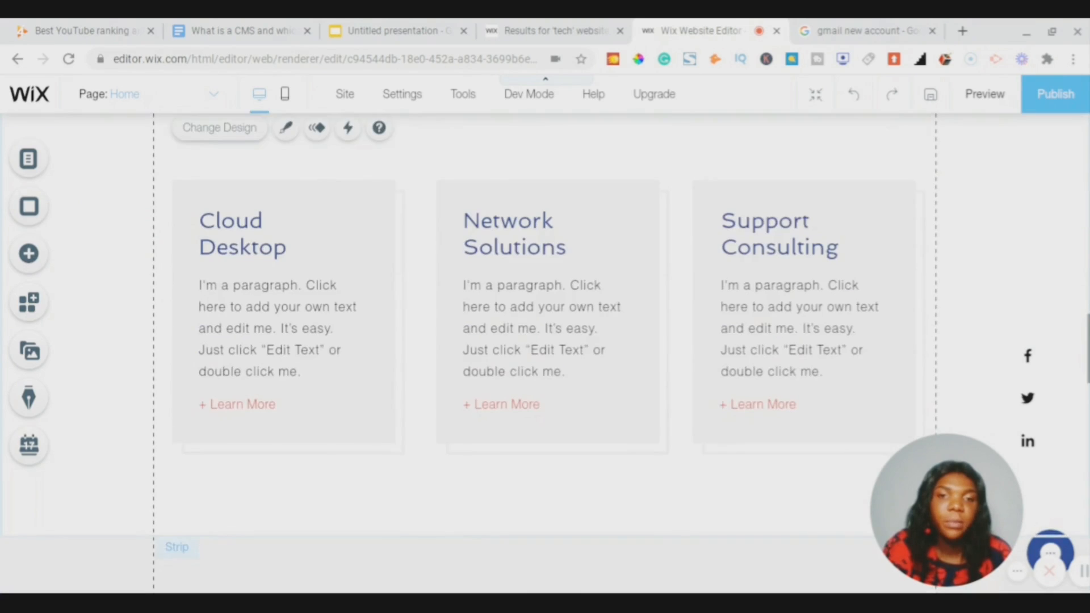
scroll(677, 268, "up", 4)
scroll(645, 292, "up", 3)
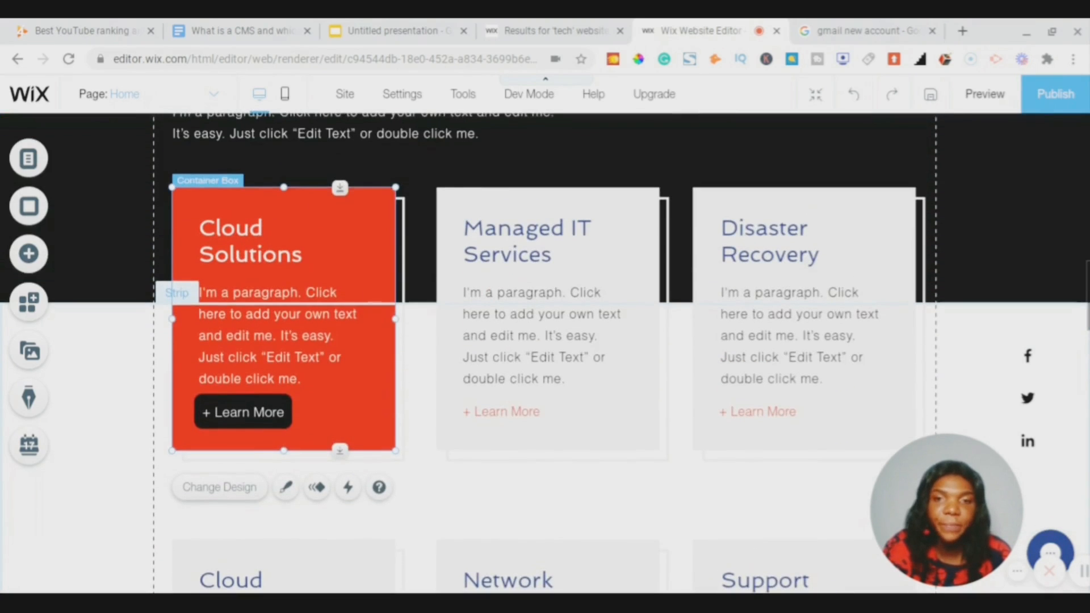
scroll(563, 233, "down", 1)
left_click(563, 237)
left_click_drag(948, 495, 888, 478)
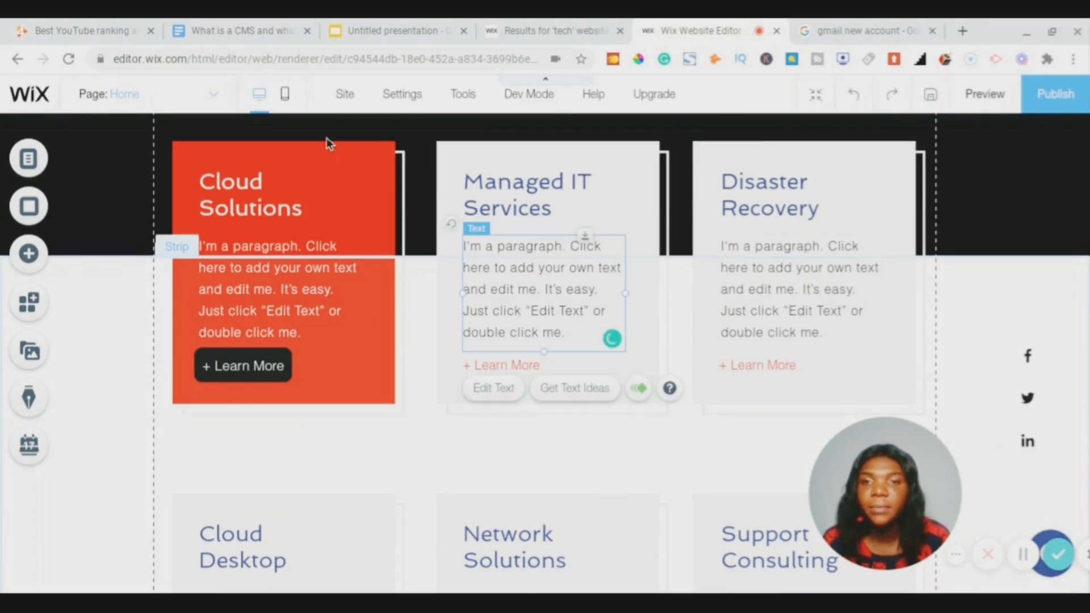
scroll(323, 216, "up", 2)
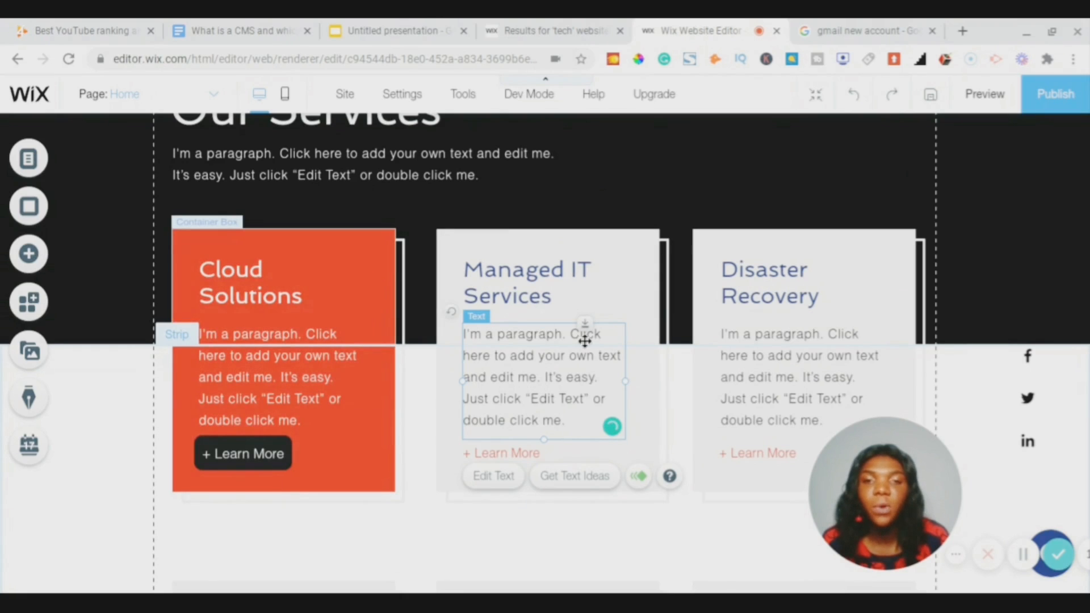
scroll(615, 384, "down", 3)
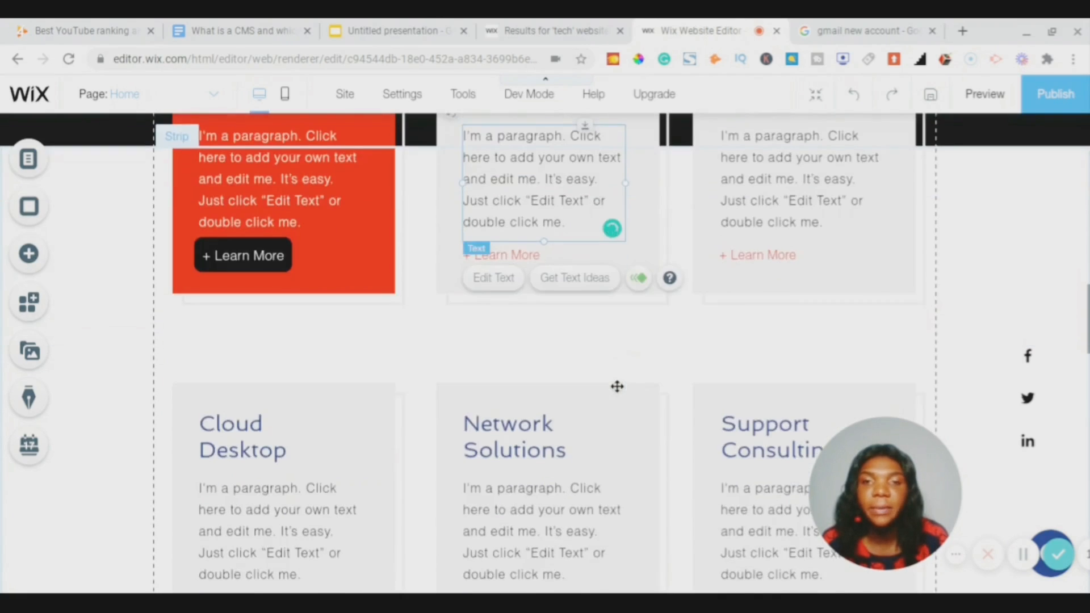
scroll(615, 384, "up", 5)
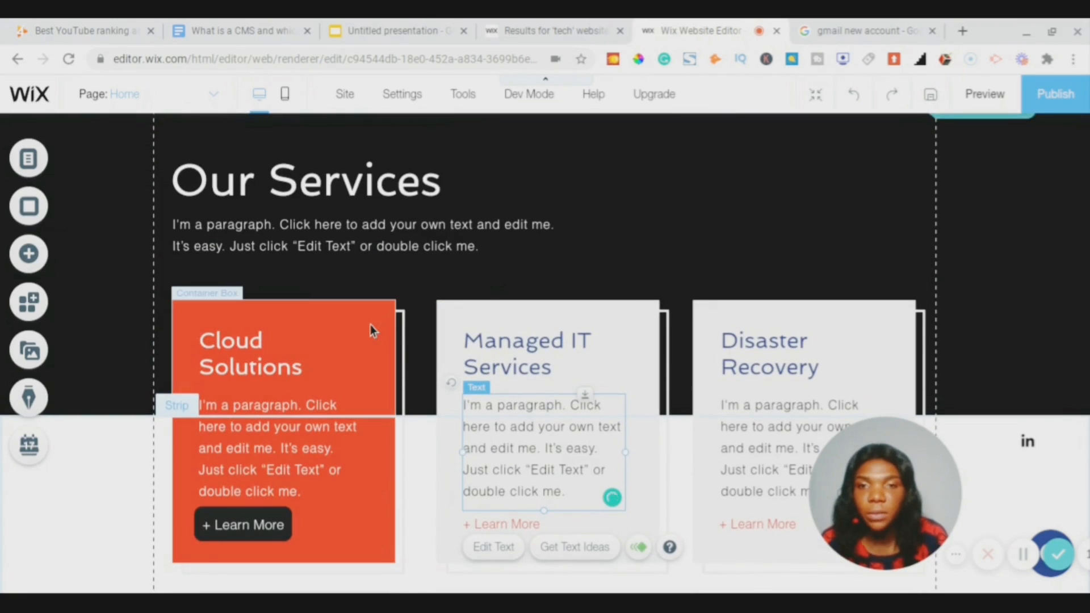
- Copy the red Cloud Solutions card design onto all the grey service boxes
right_click(372, 331)
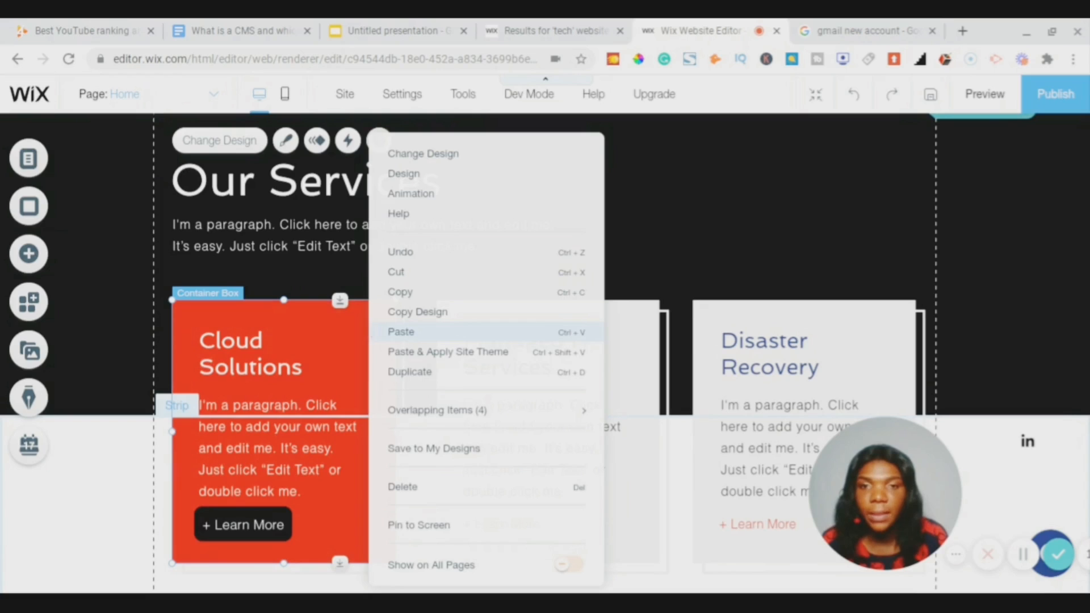
left_click(411, 313)
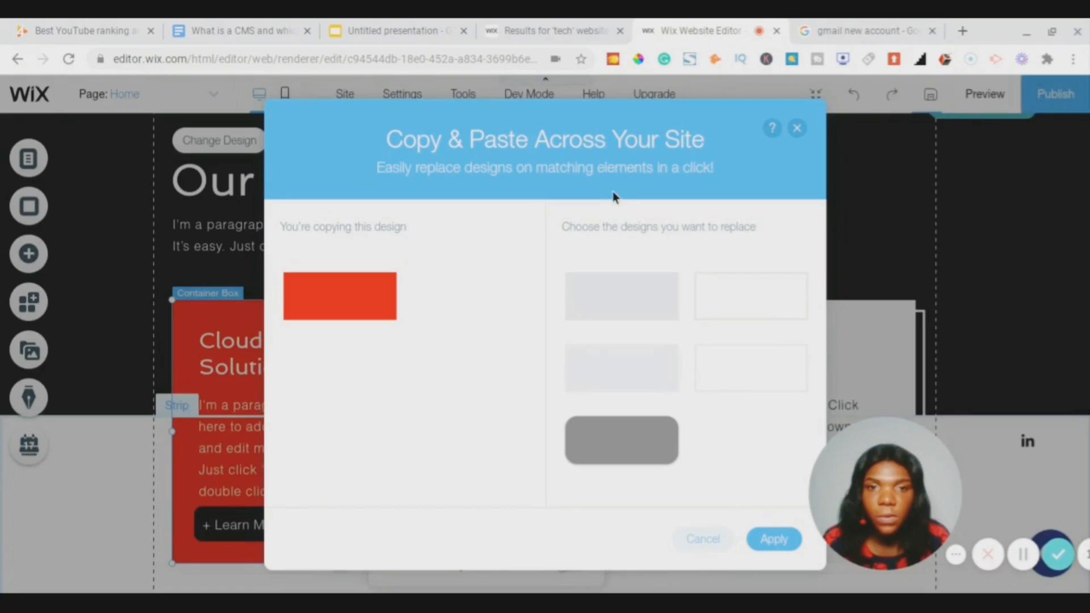
left_click(646, 314)
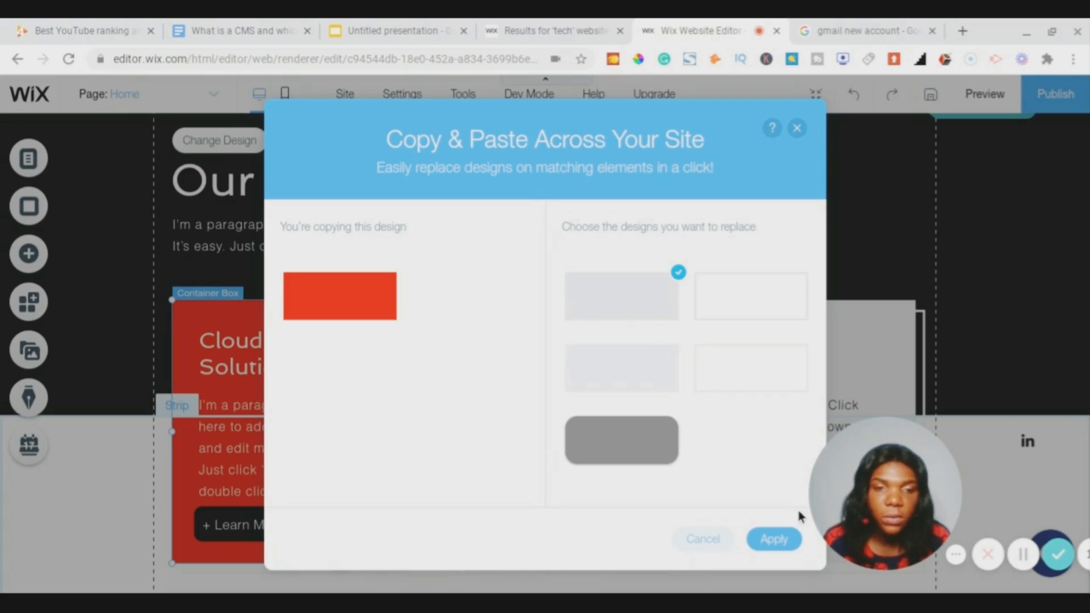
left_click(775, 541)
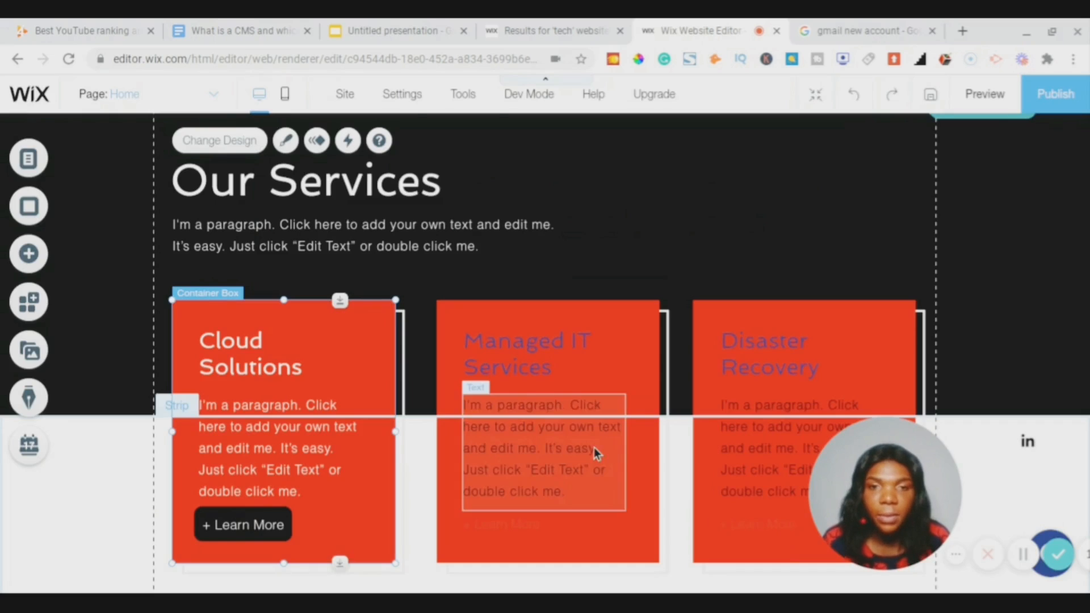
scroll(594, 448, "down", 4)
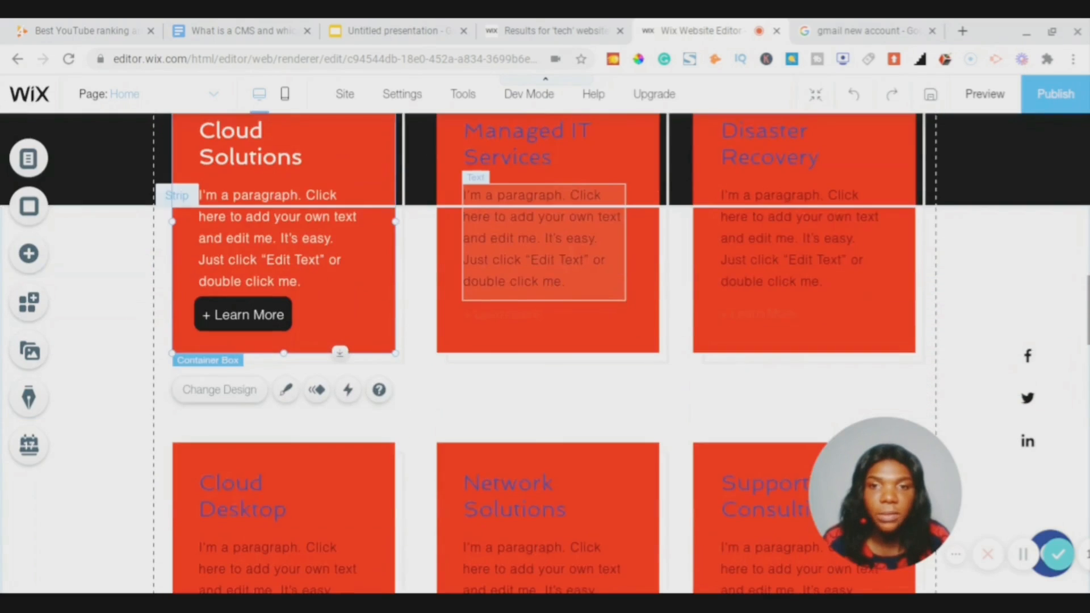
scroll(591, 444, "up", 3)
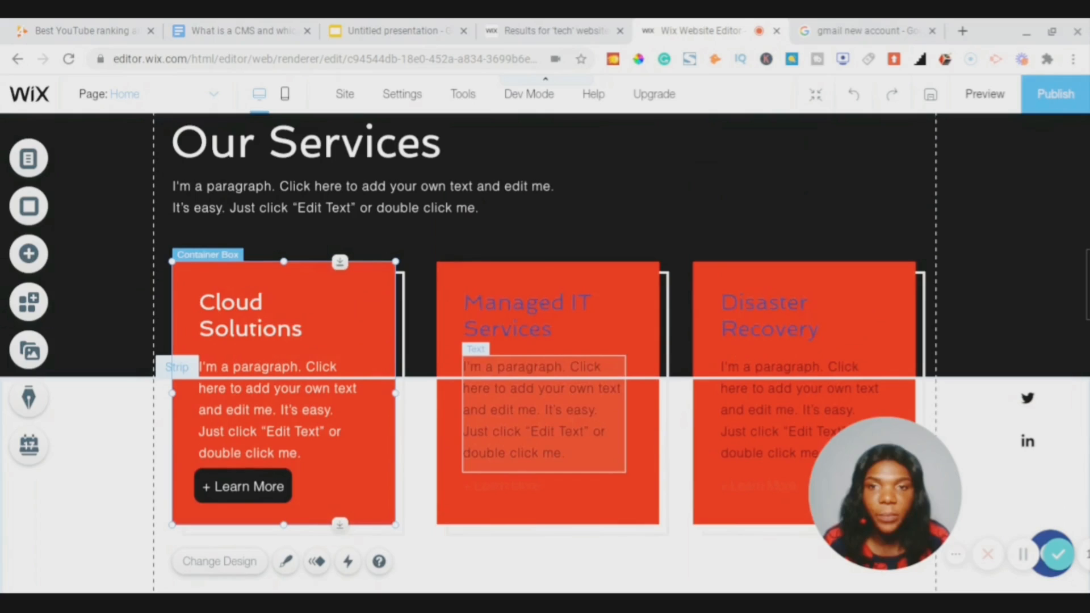
- Paste the black rounded Learn More button design onto the other cards' text-style buttons
right_click(277, 492)
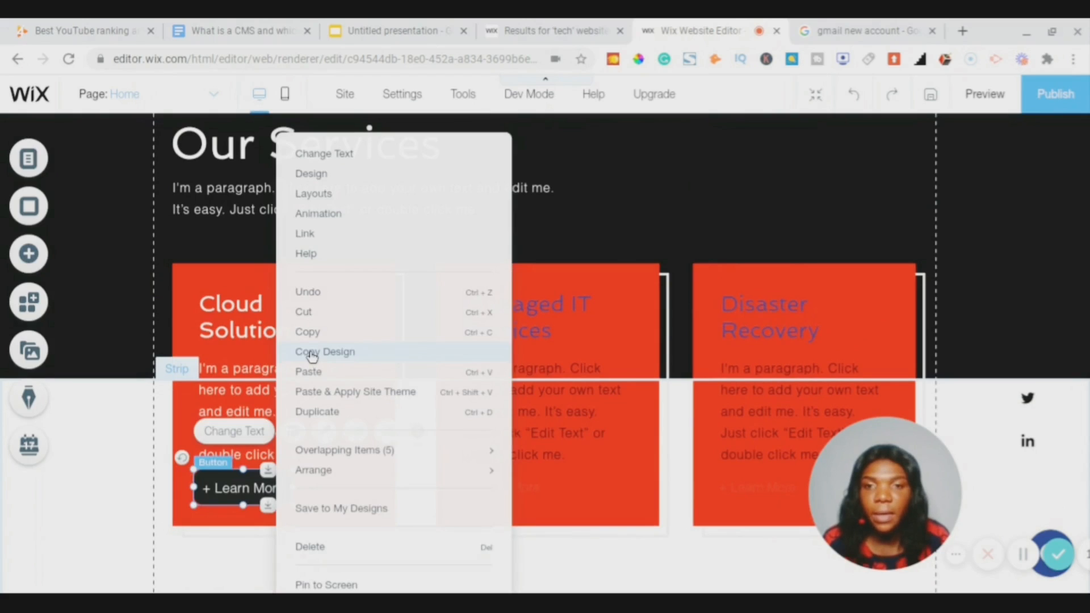
left_click(312, 355)
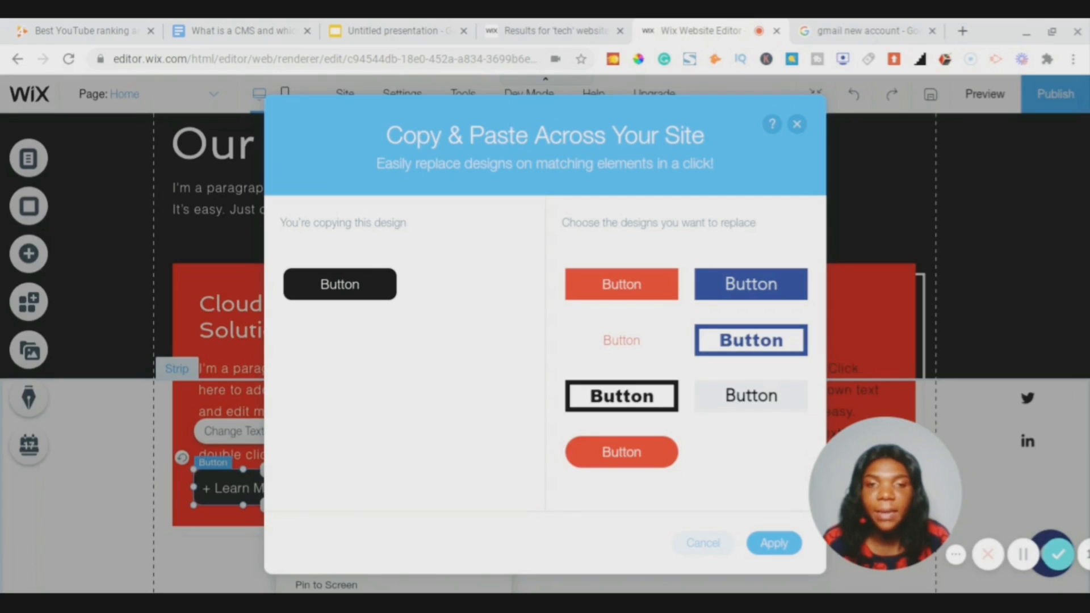
left_click(587, 348)
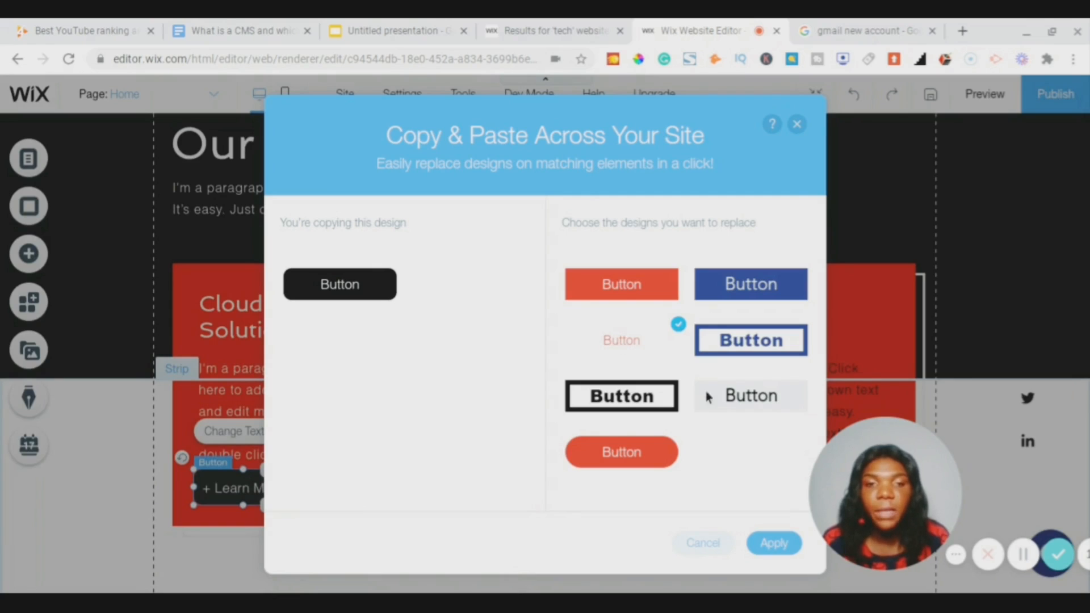
left_click(773, 543)
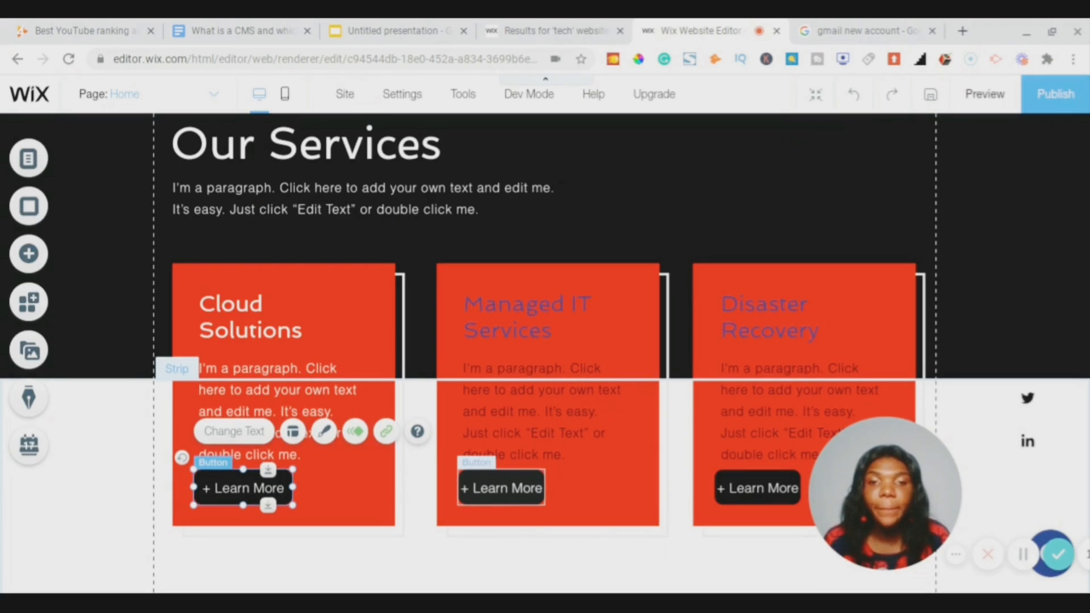
scroll(631, 466, "down", 3)
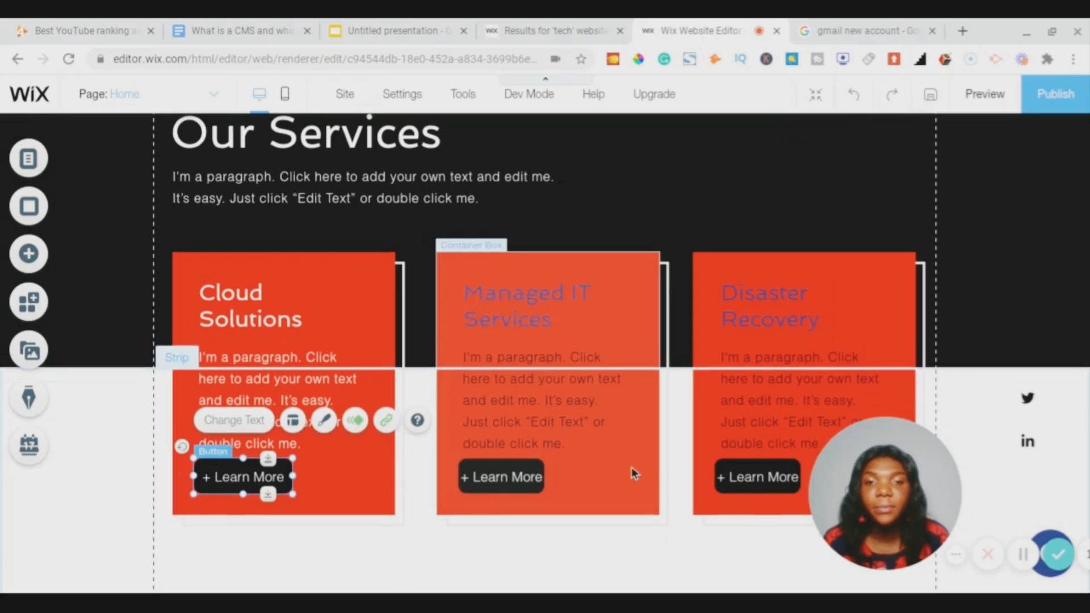
scroll(545, 352, "up", 3)
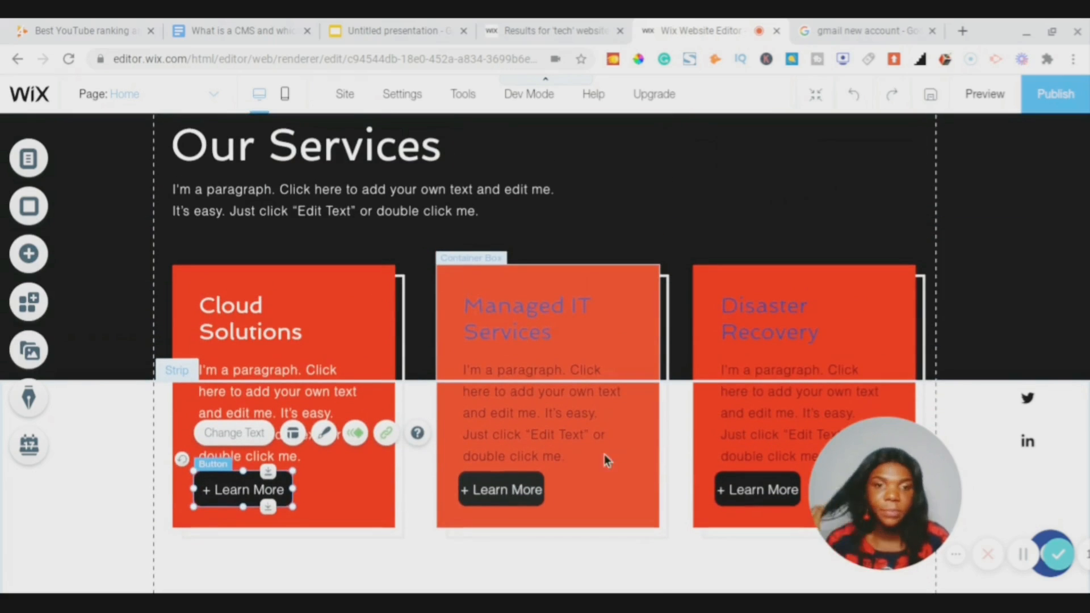
left_click(564, 429)
- Make the Managed IT Services paragraph and heading text white
right_click(565, 430)
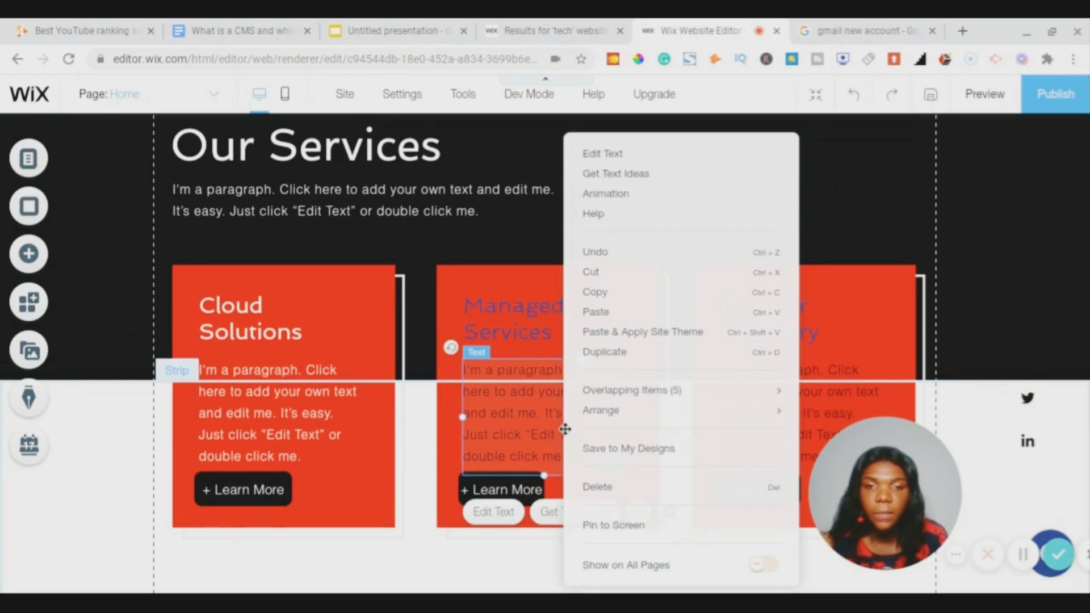
left_click(602, 153)
scroll(321, 396, "down", 2)
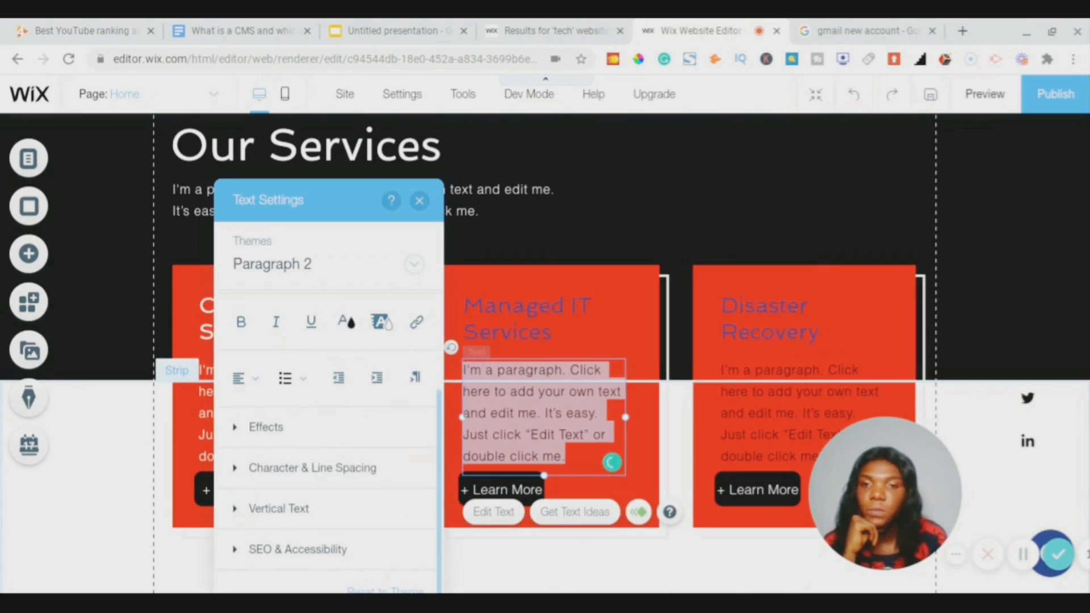
left_click(347, 321)
left_click(224, 320)
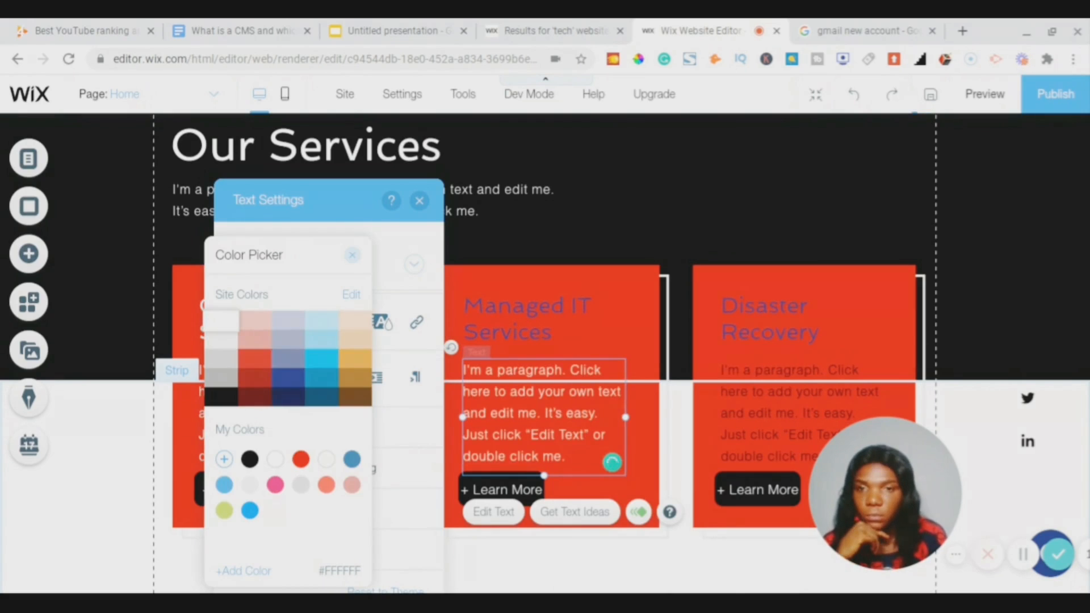
left_click(386, 245)
left_click(509, 316)
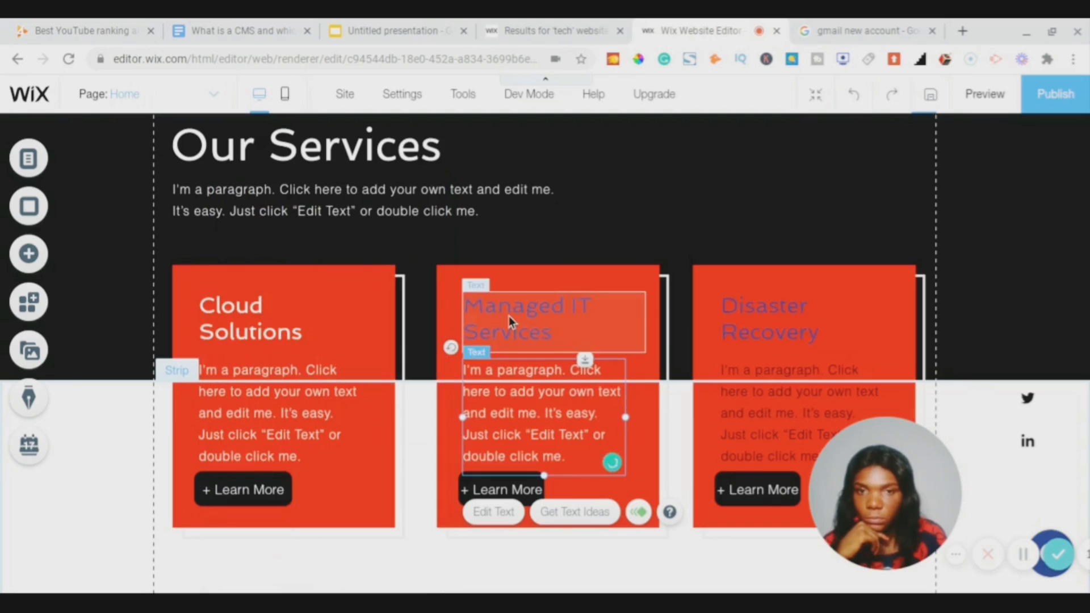
left_click(508, 315)
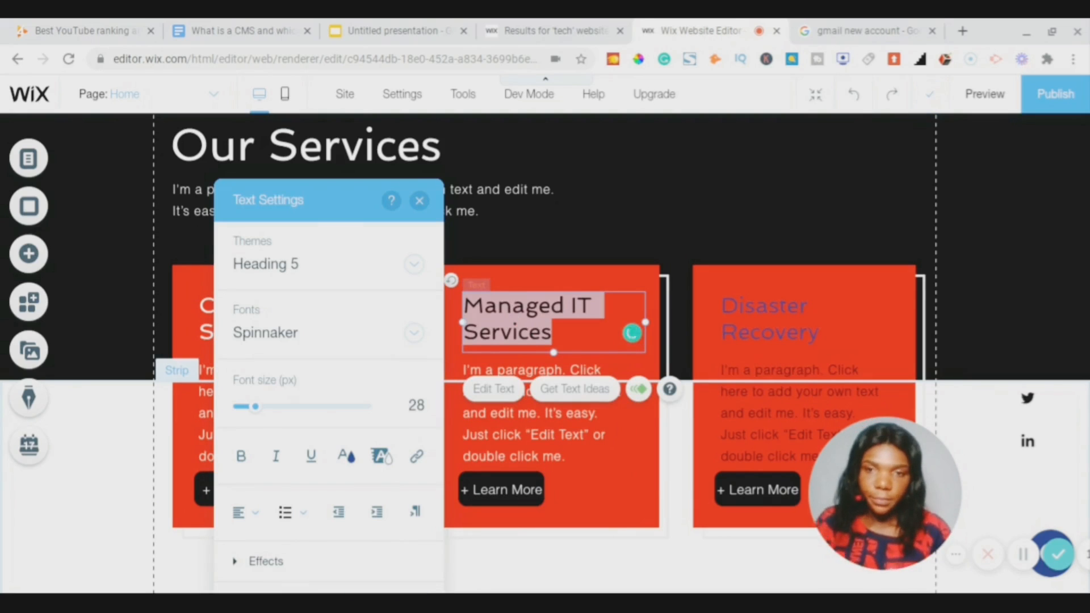
left_click(346, 457)
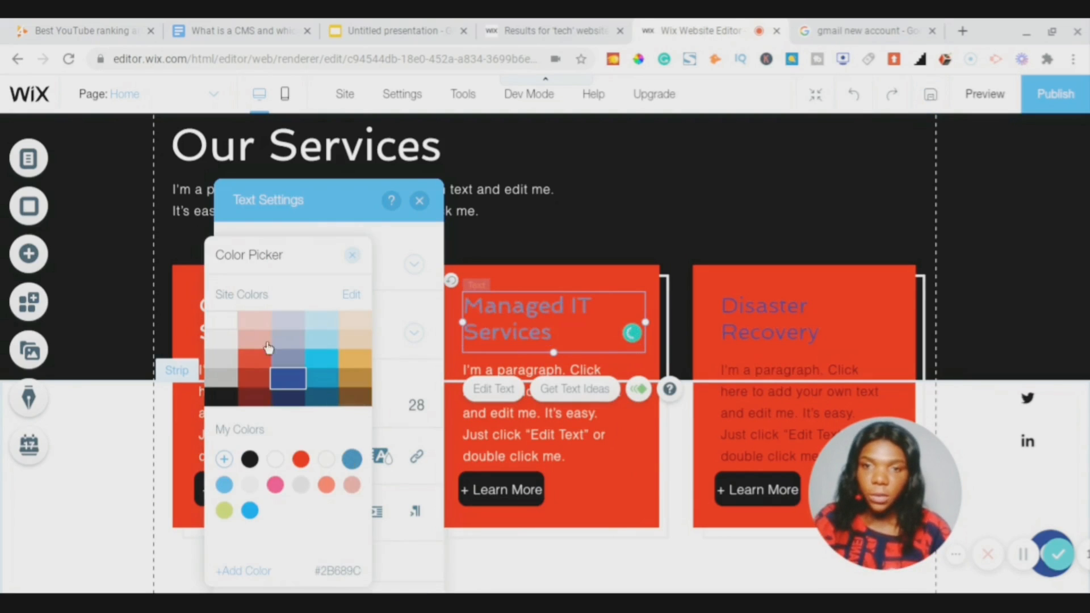
left_click(225, 328)
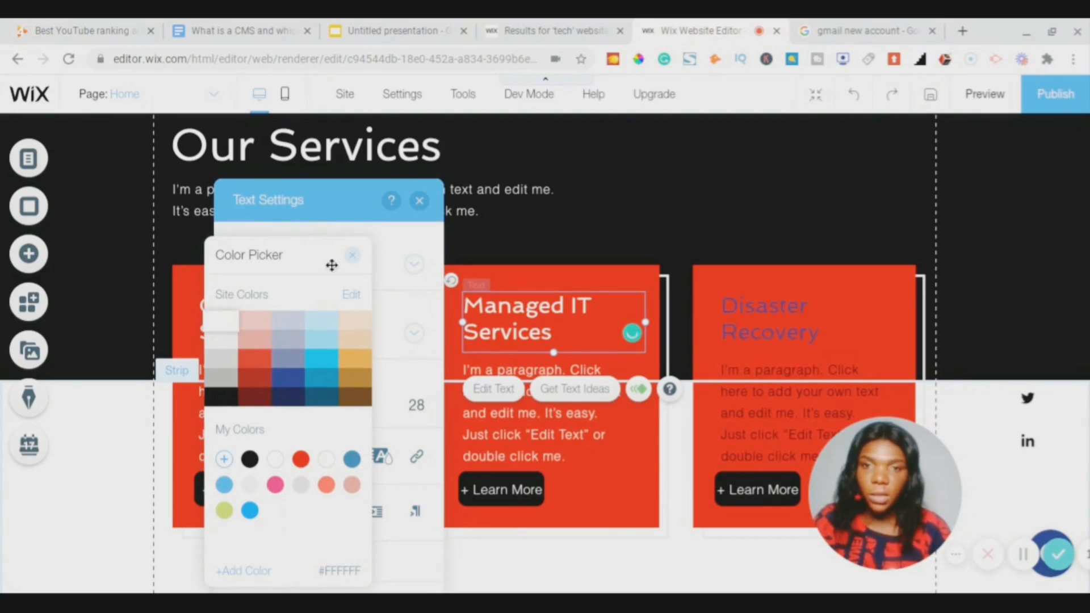
left_click(354, 257)
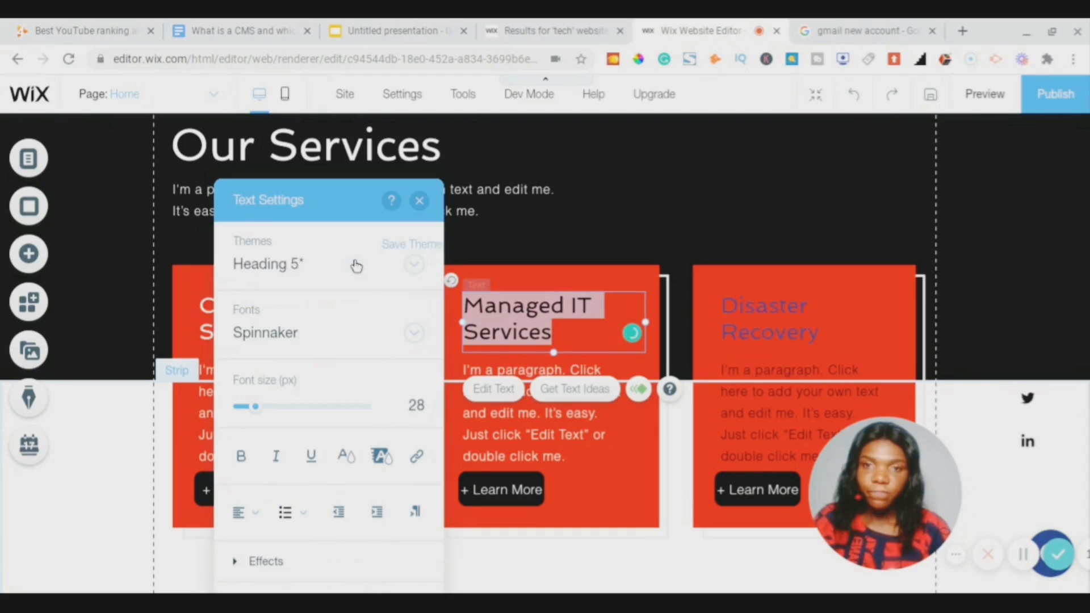
left_click(420, 202)
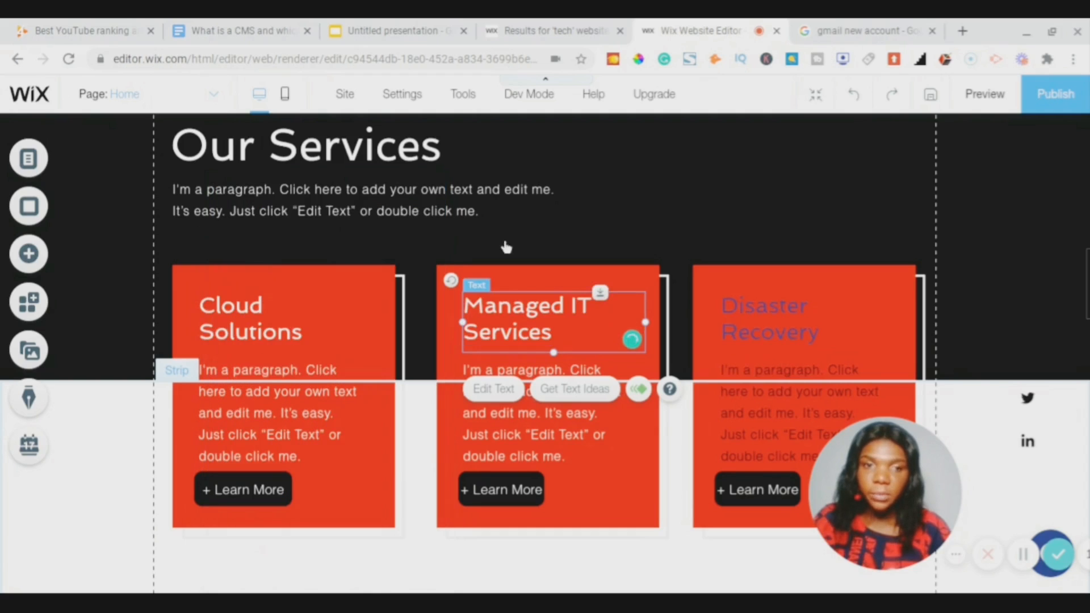
- Make the Disaster Recovery paragraph and heading text white
scroll(748, 308, "down", 2)
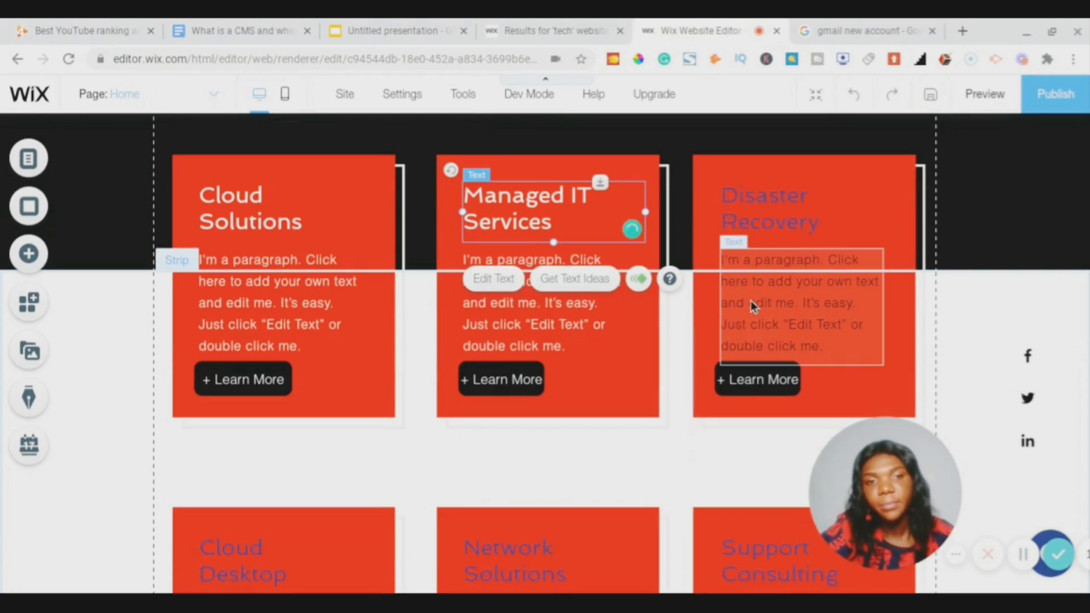
double_click(751, 302)
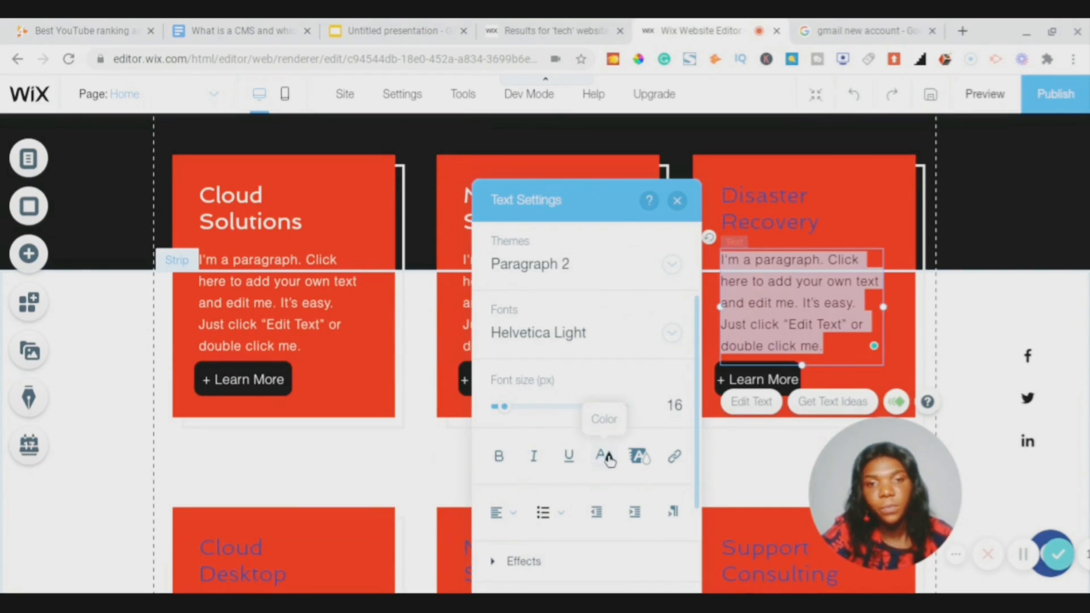
left_click(603, 456)
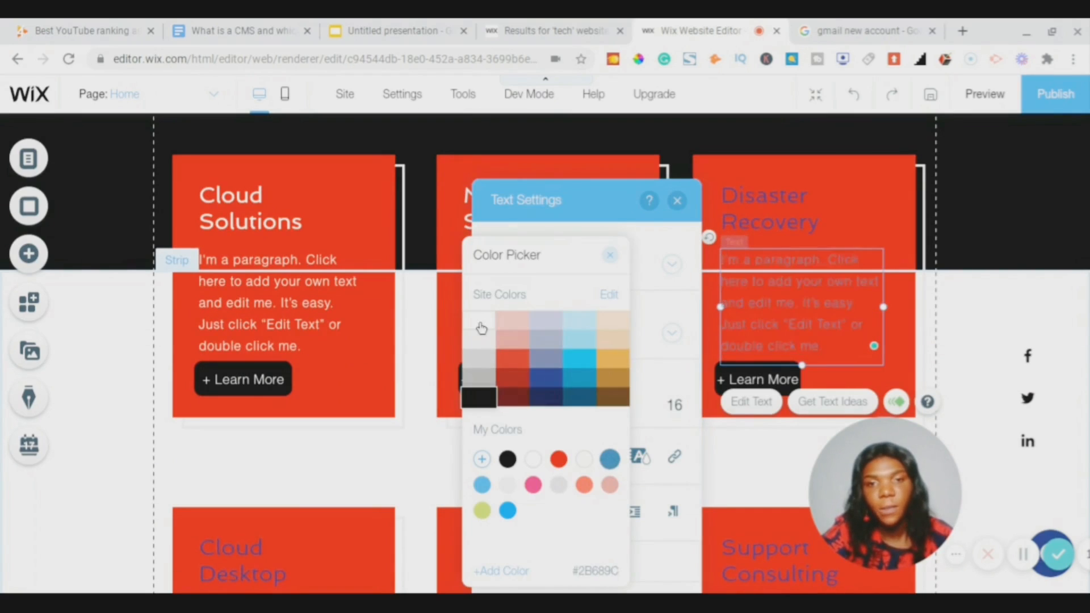
left_click(611, 254)
left_click(728, 220)
double_click(728, 219)
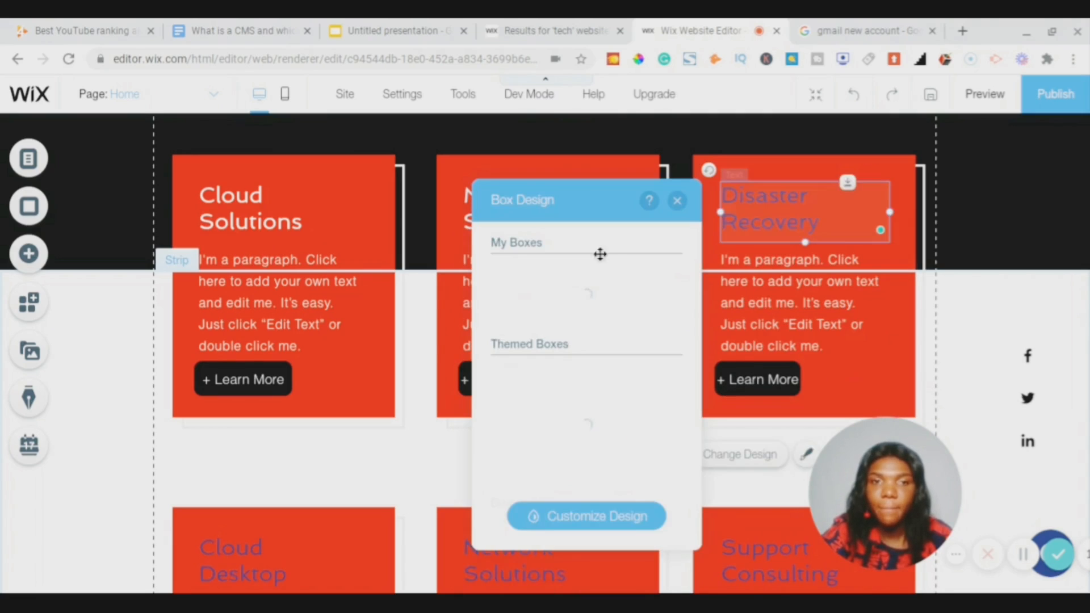
left_click(603, 456)
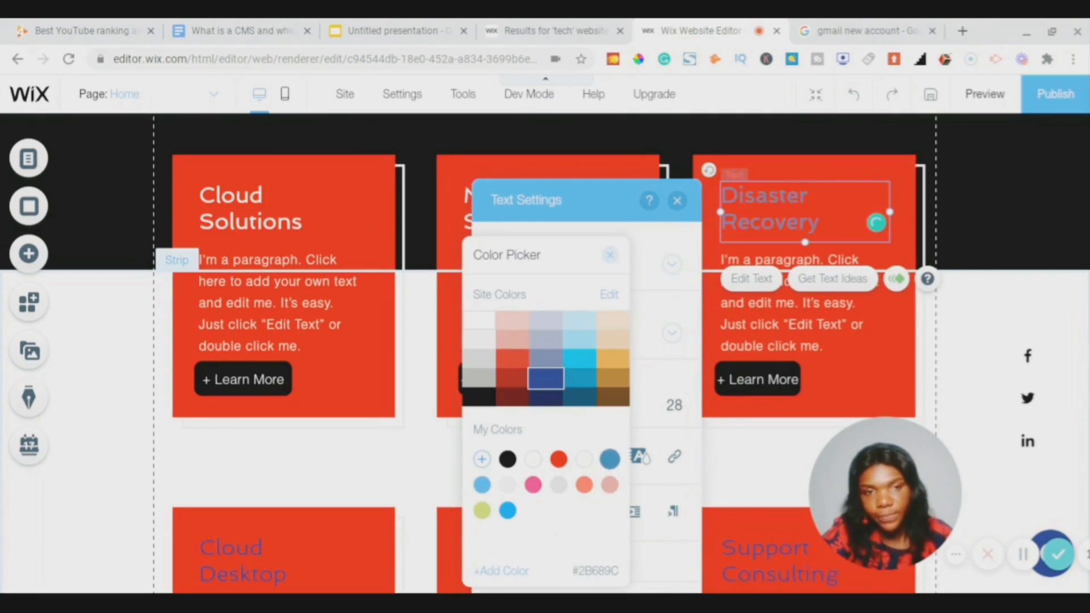
left_click(611, 257)
left_click(676, 209)
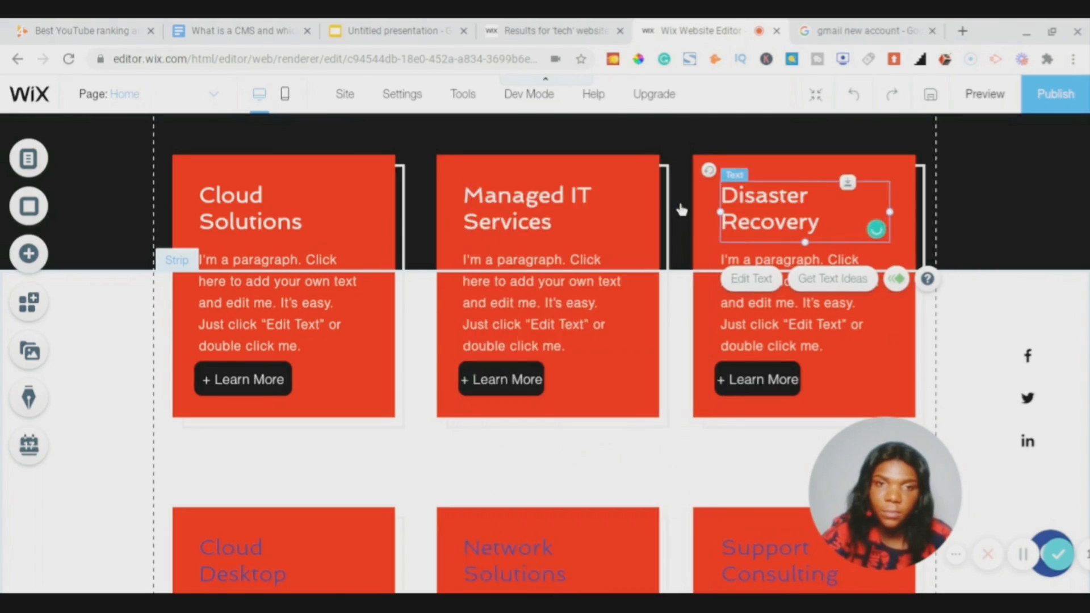
- Make the Cloud Desktop heading and paragraph text white
scroll(606, 334, "down", 6)
left_click(253, 230)
double_click(254, 230)
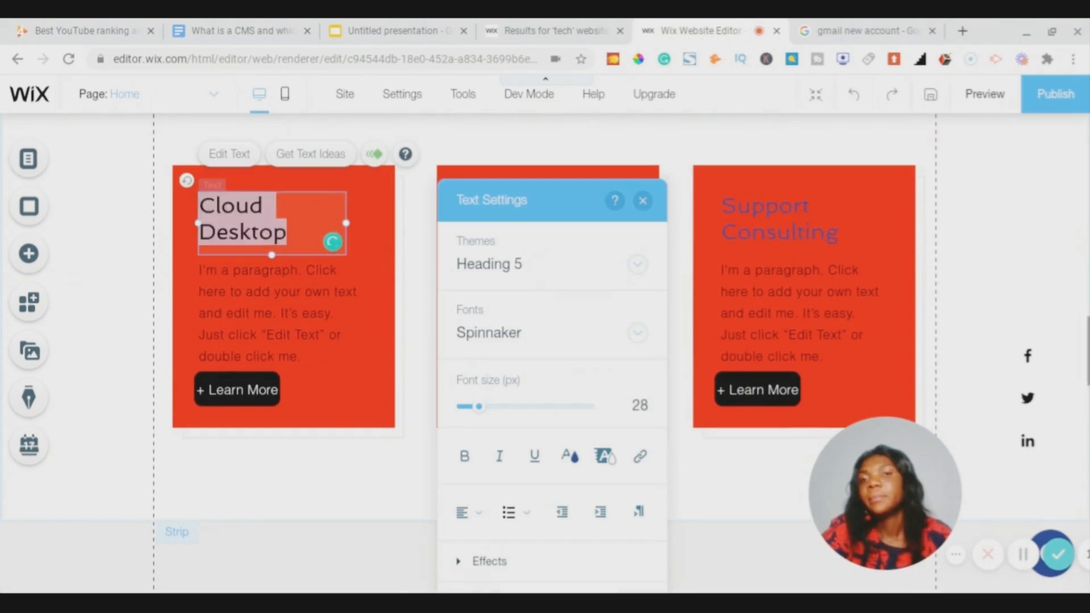
left_click(567, 455)
left_click(446, 325)
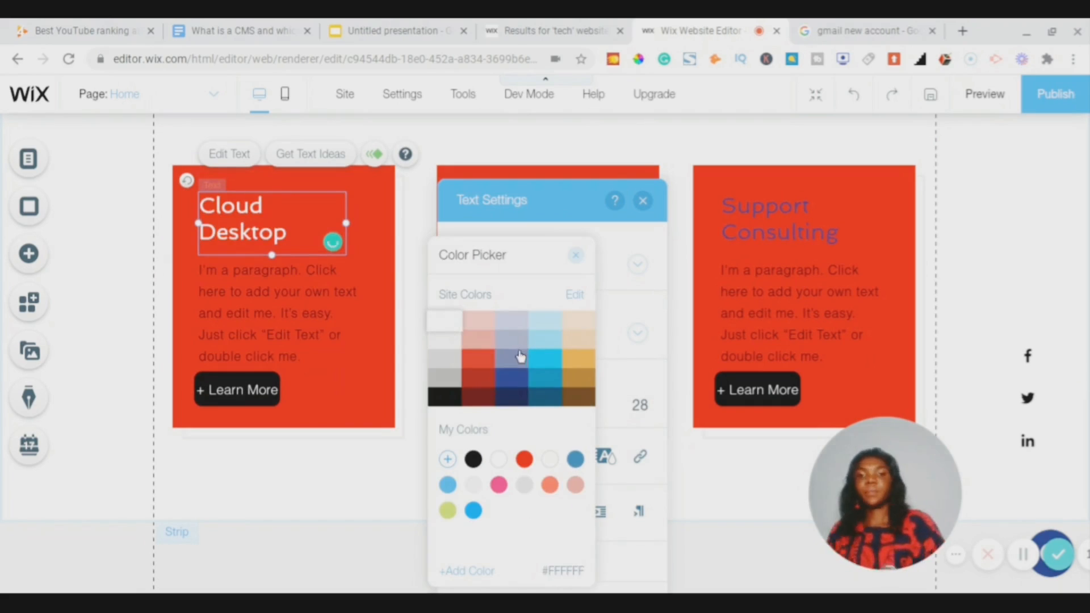
left_click(276, 349)
left_click(276, 348)
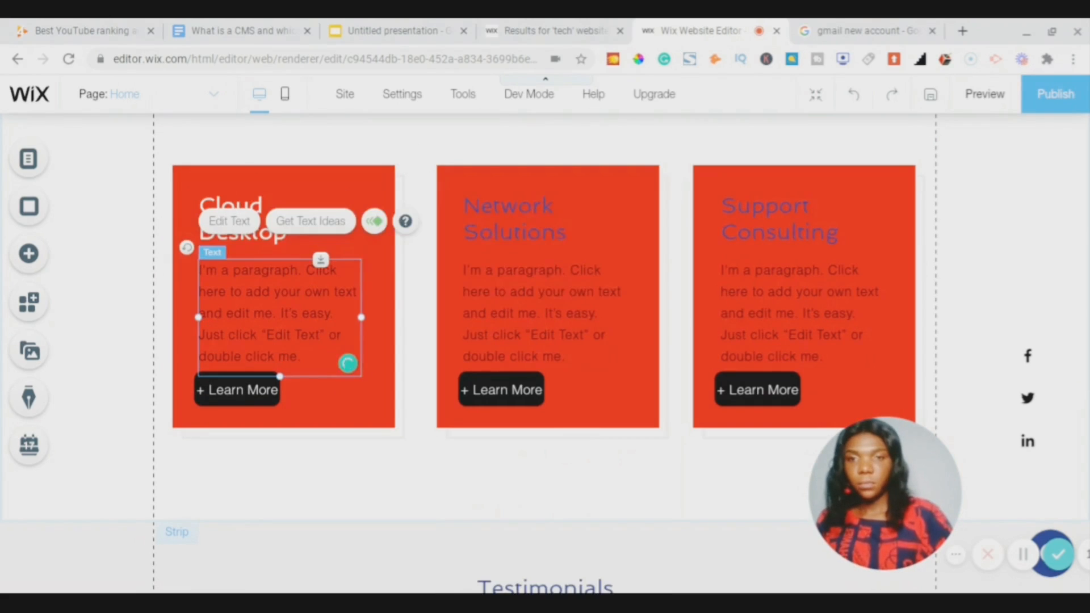
double_click(275, 349)
left_click(570, 455)
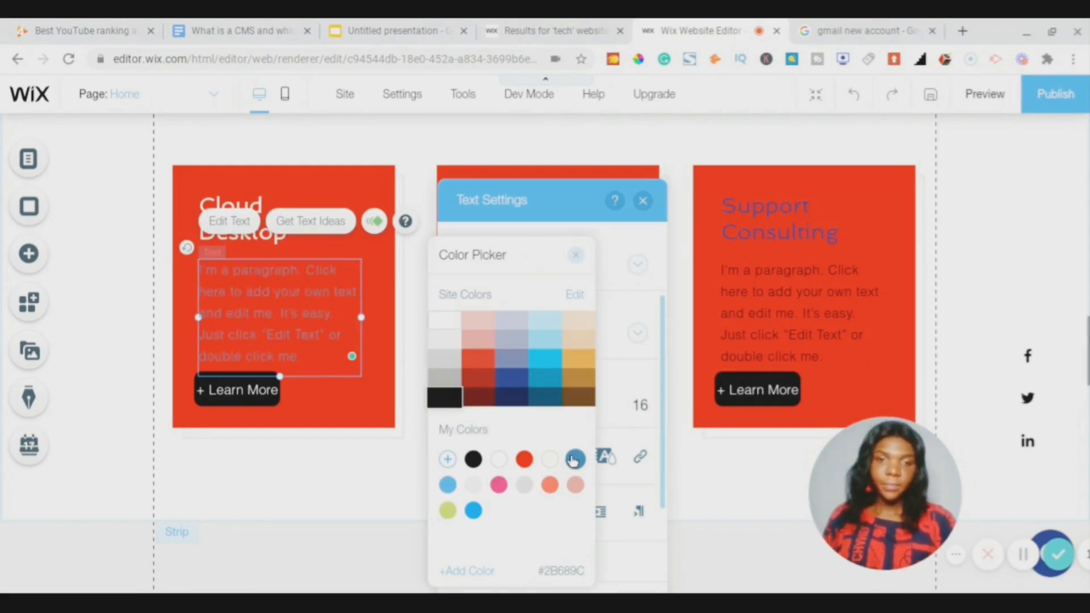
left_click(445, 321)
left_click(643, 203)
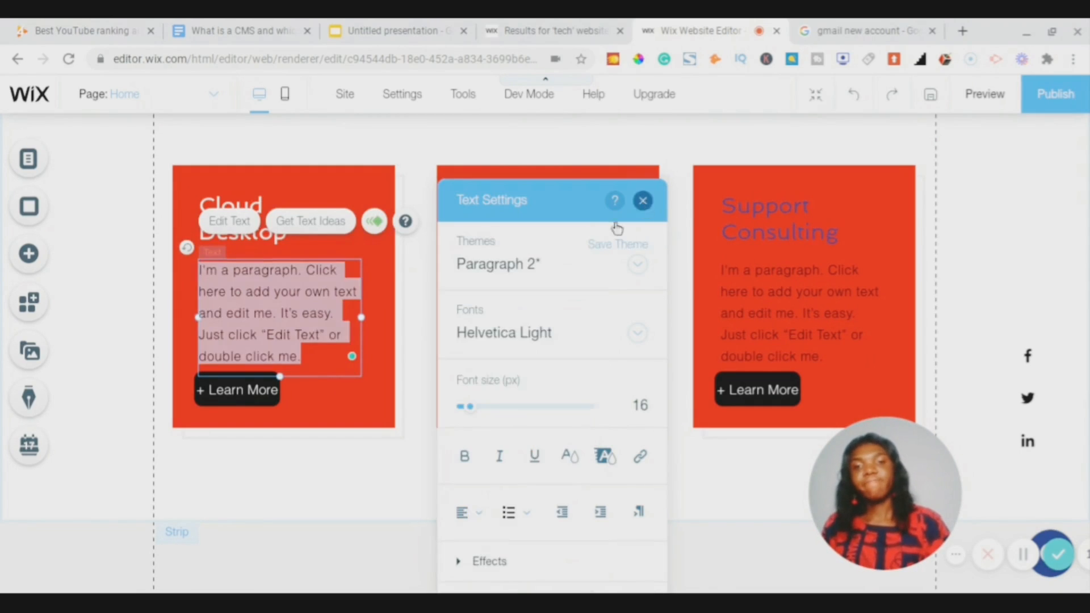
left_click(643, 201)
- Make the Network Solutions paragraph and title text white
left_click(577, 287)
double_click(578, 288)
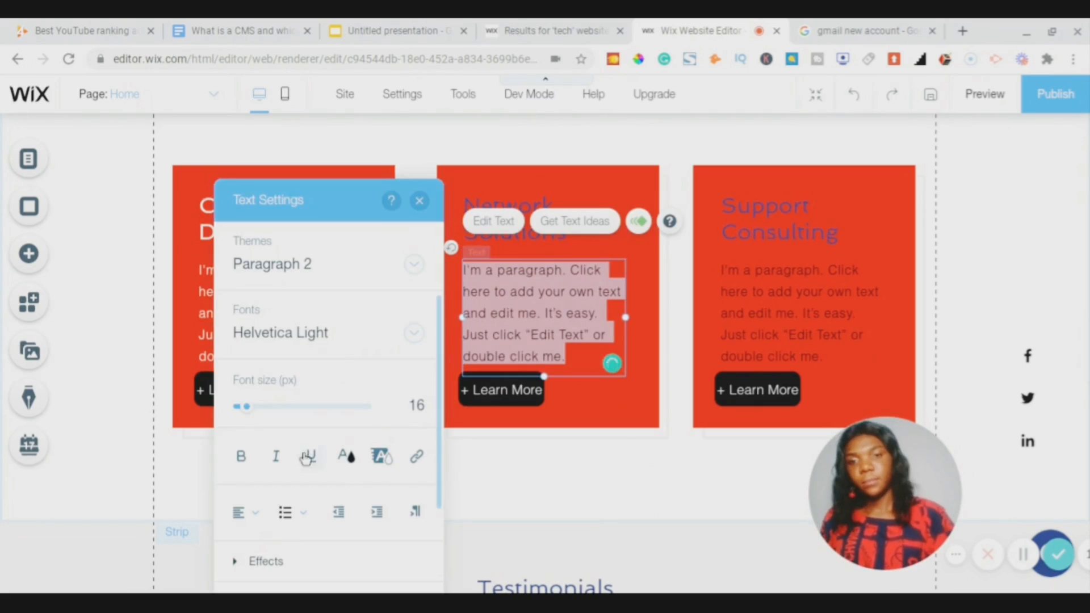
left_click(348, 453)
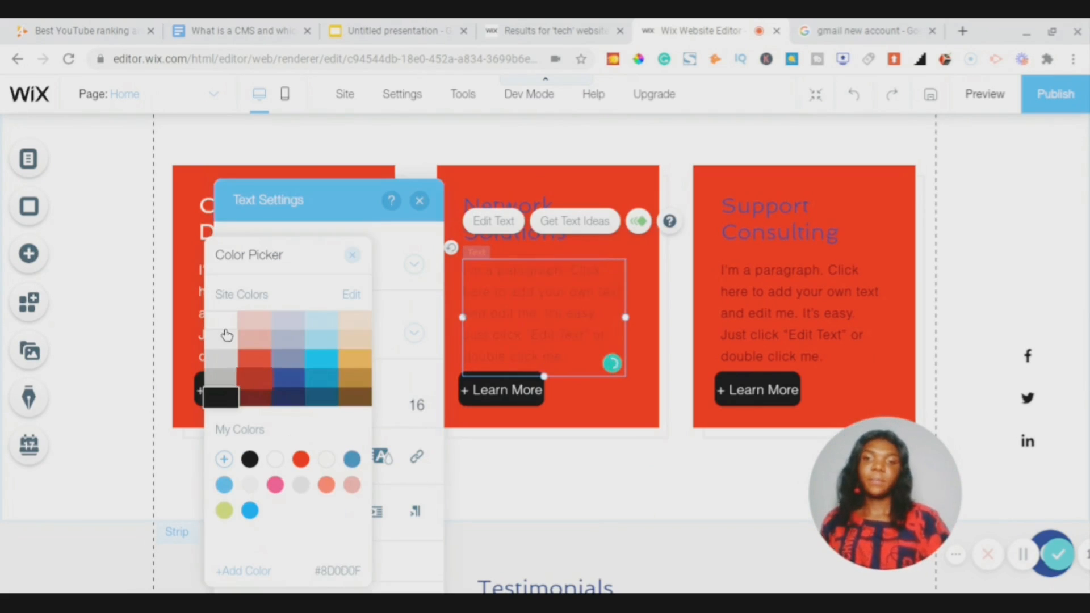
left_click(352, 259)
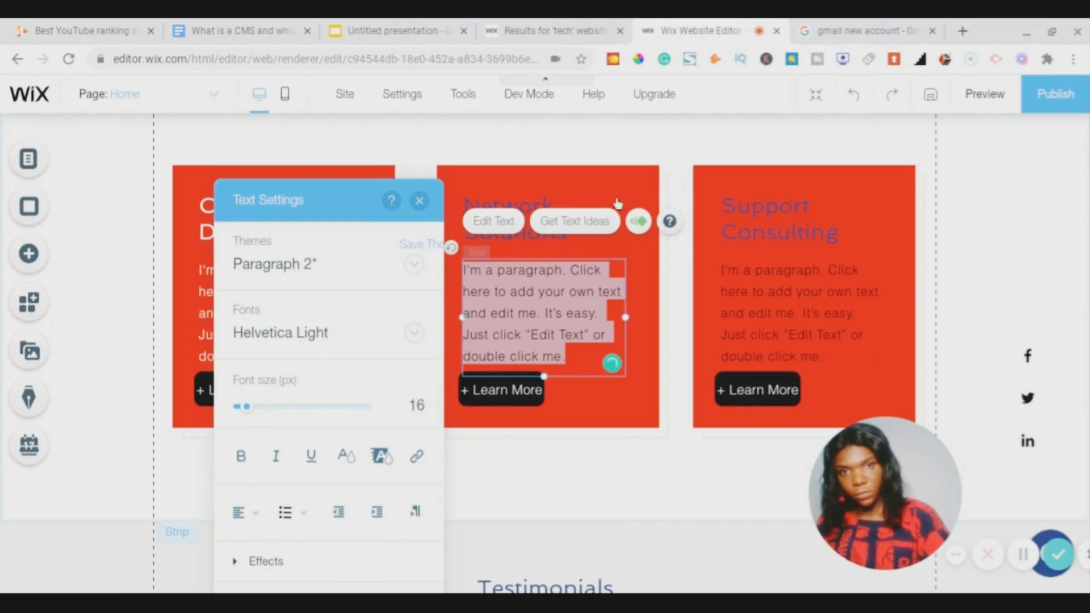
left_click(416, 206)
left_click(519, 210)
double_click(504, 219)
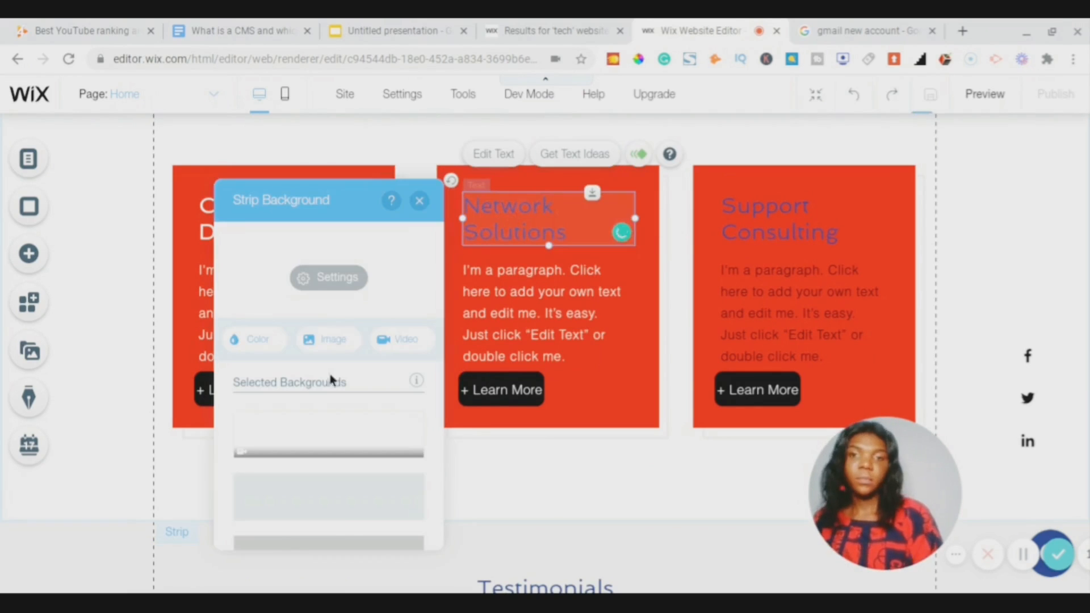
left_click(251, 338)
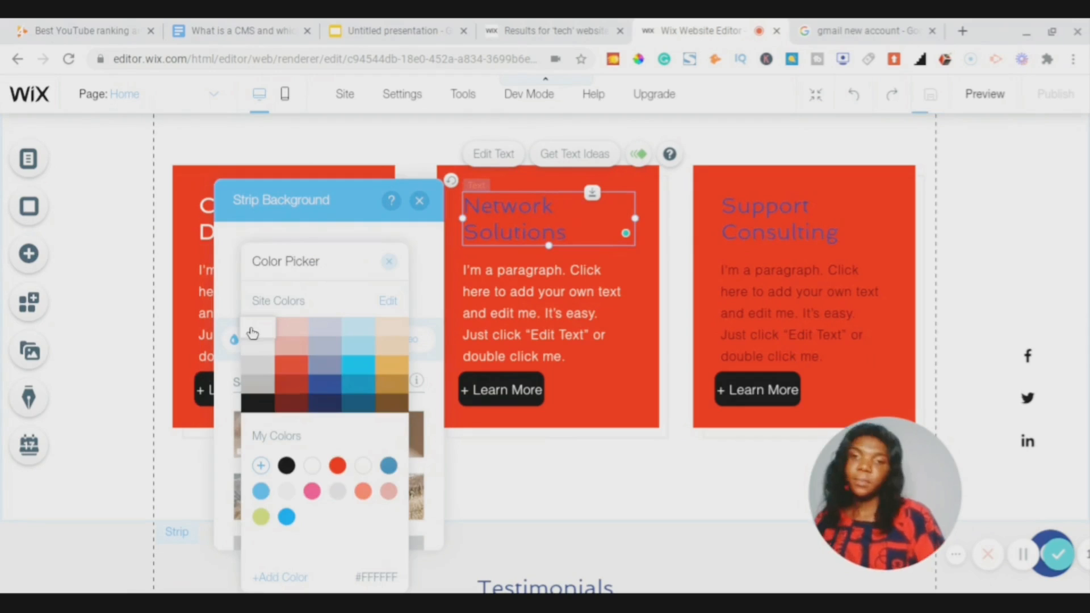
left_click(420, 201)
left_click(420, 201)
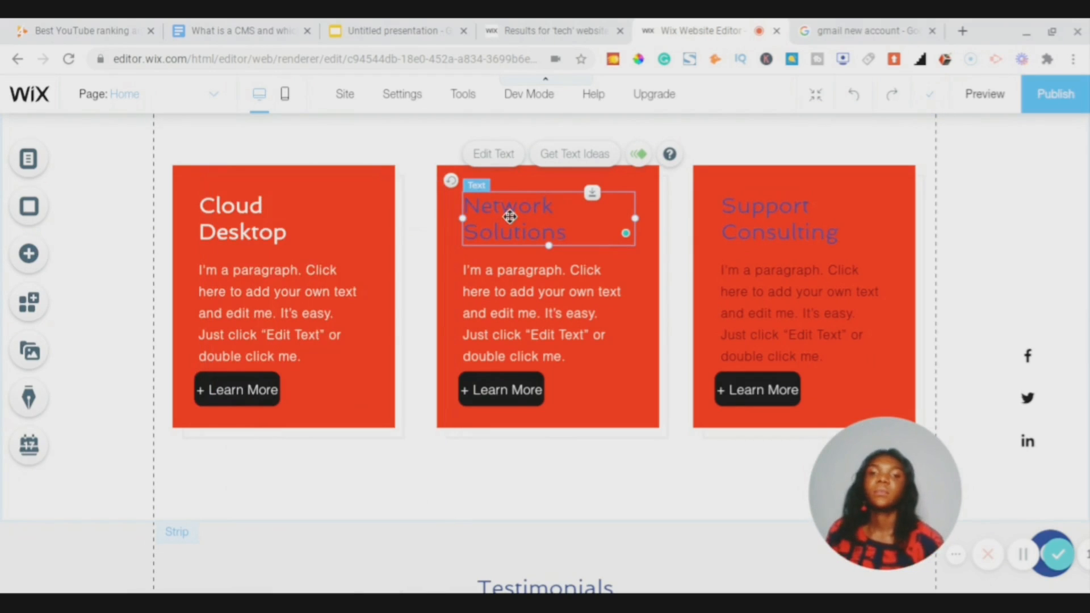
double_click(510, 216)
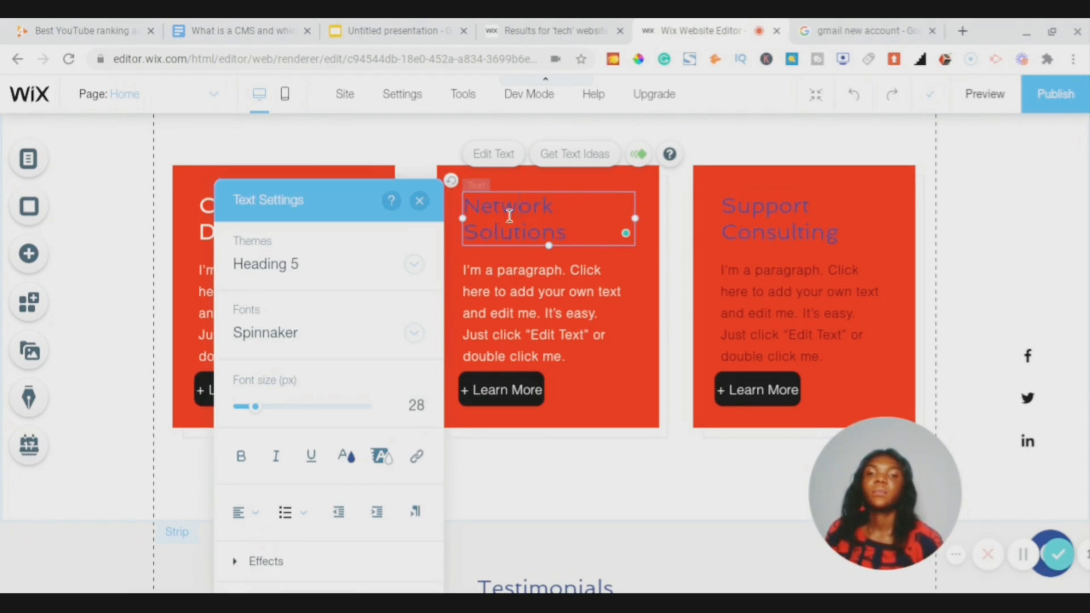
left_click(348, 464)
left_click(420, 200)
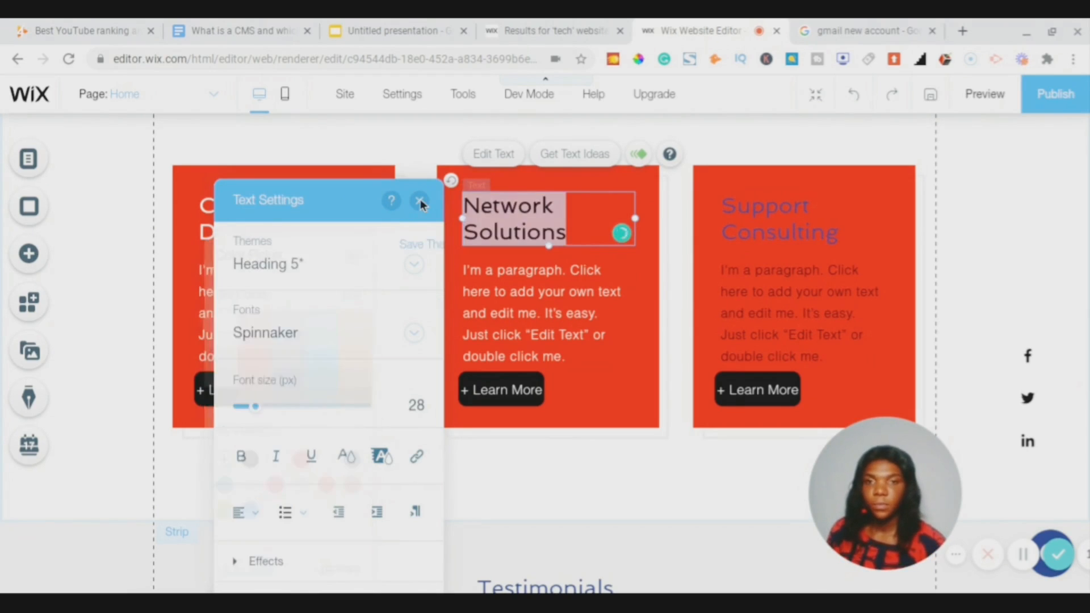
left_click(420, 201)
- Make the Support Consulting title and description paragraph white
left_click(798, 229)
double_click(798, 229)
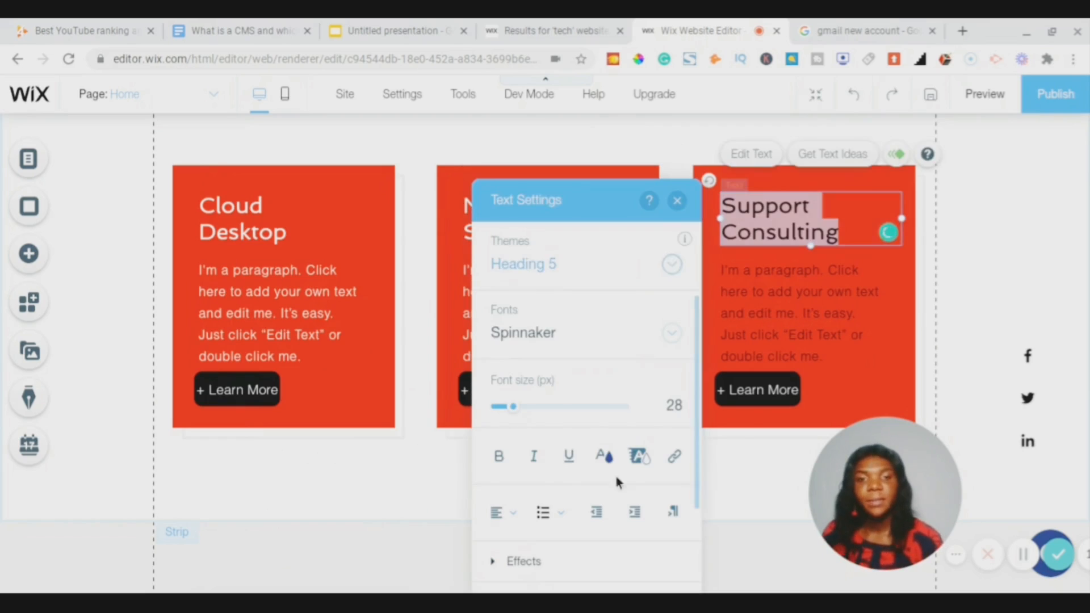
left_click(607, 457)
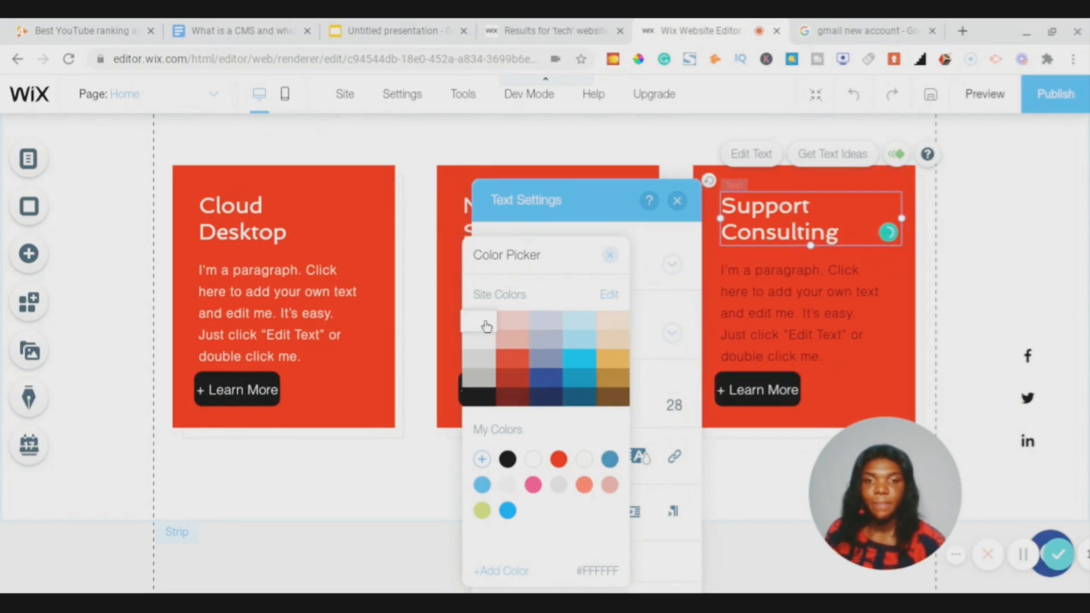
left_click(611, 257)
left_click(677, 200)
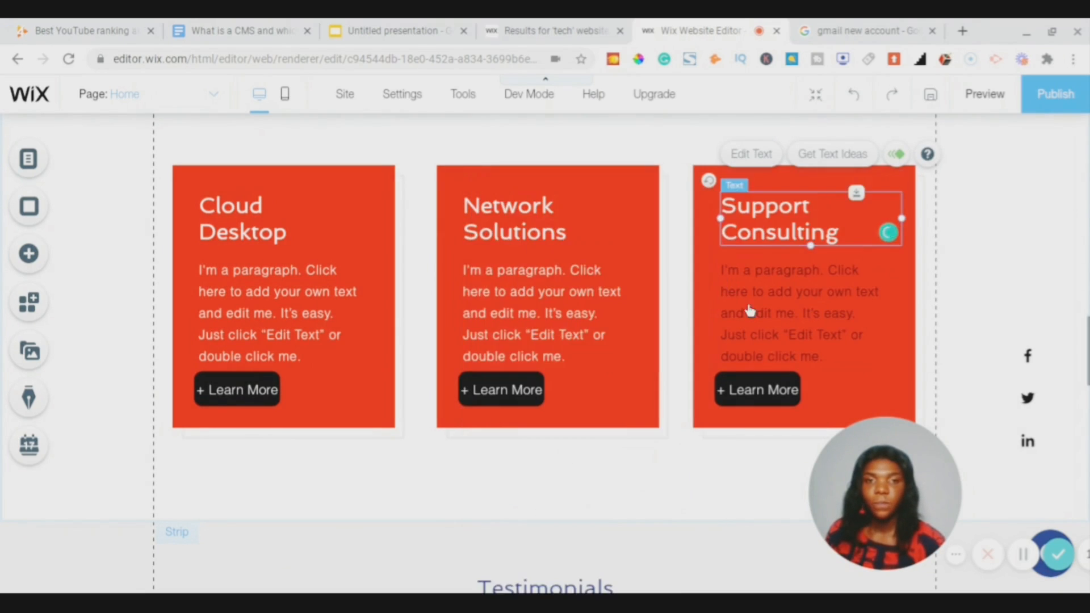
left_click(749, 307)
double_click(749, 307)
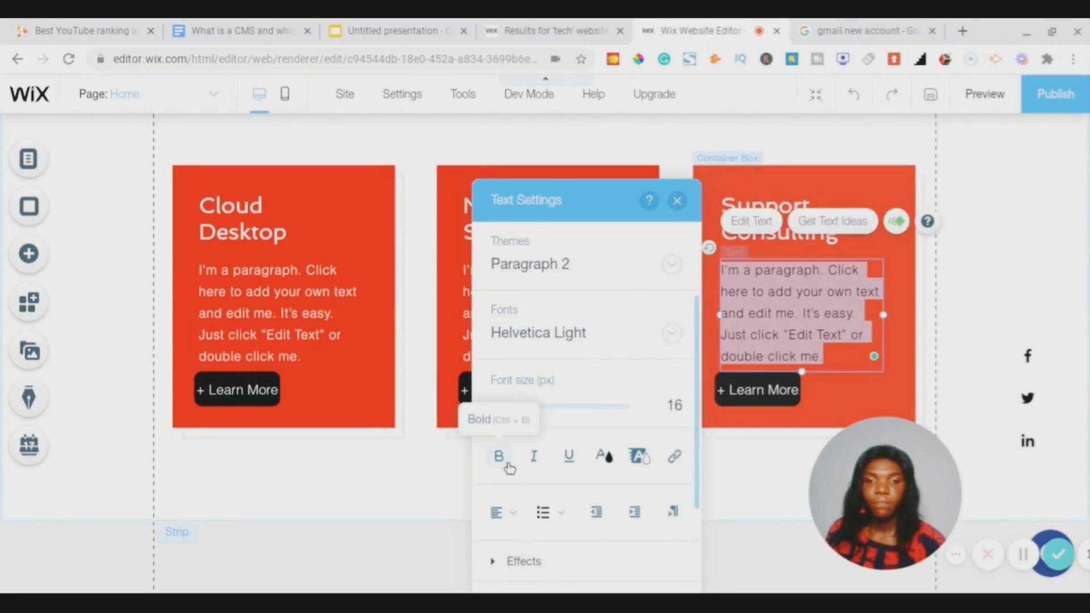
left_click(604, 456)
left_click(479, 318)
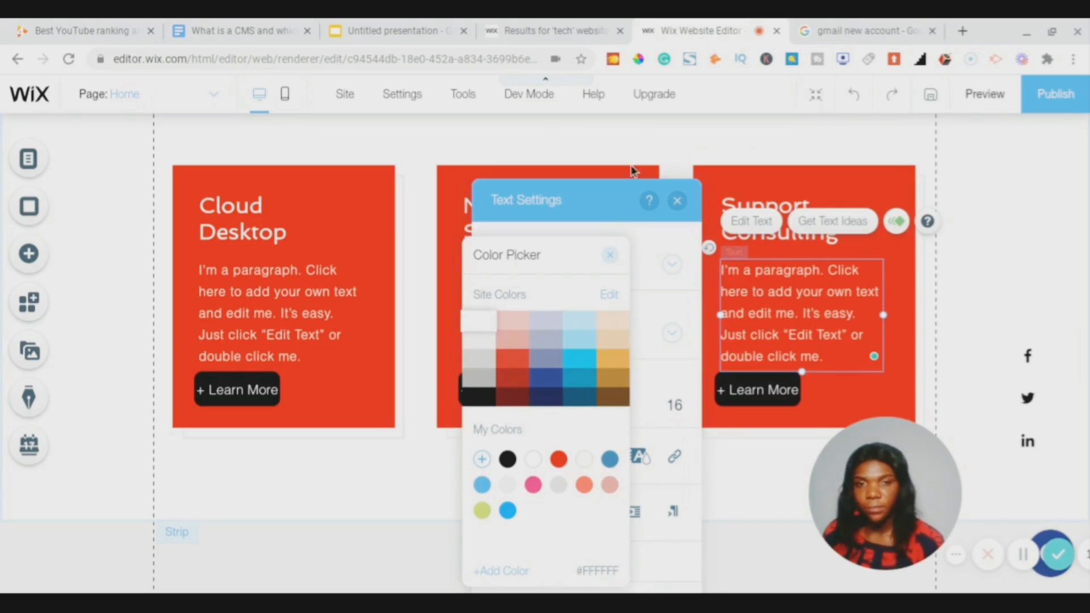
left_click(617, 256)
left_click(677, 201)
scroll(786, 319, "up", 6)
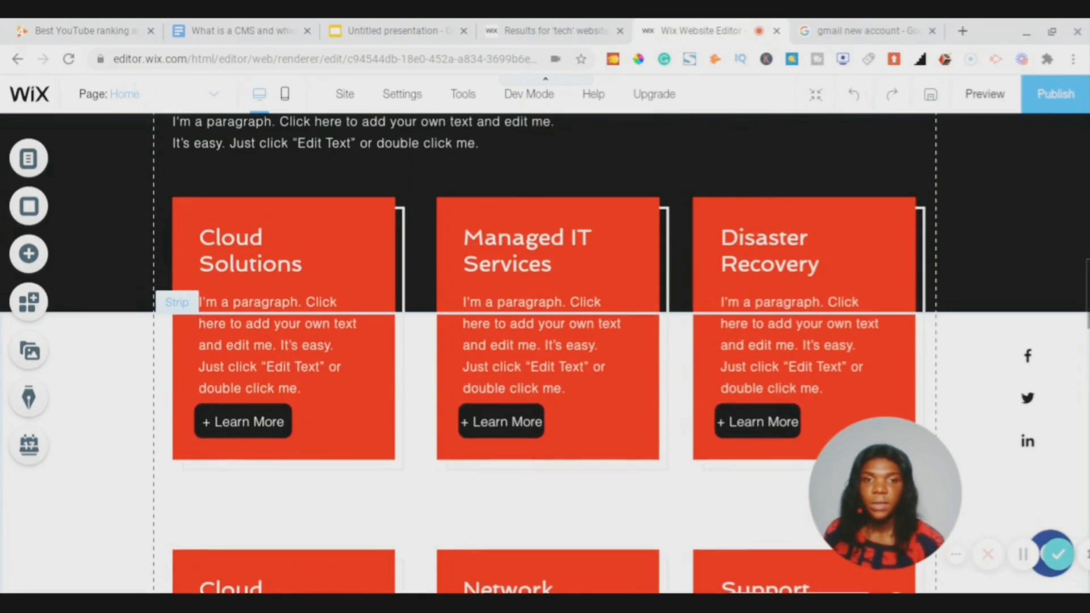
- Select the Cloud Solutions card and enable a shadow in its custom design settings
scroll(545, 351, "down", 3)
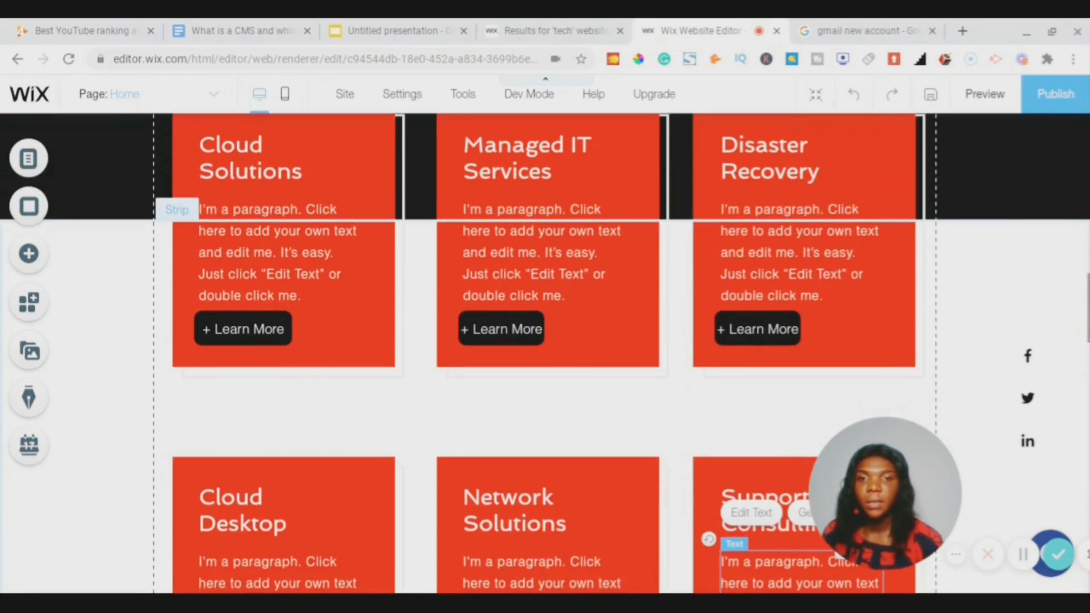
scroll(545, 352, "up", 5)
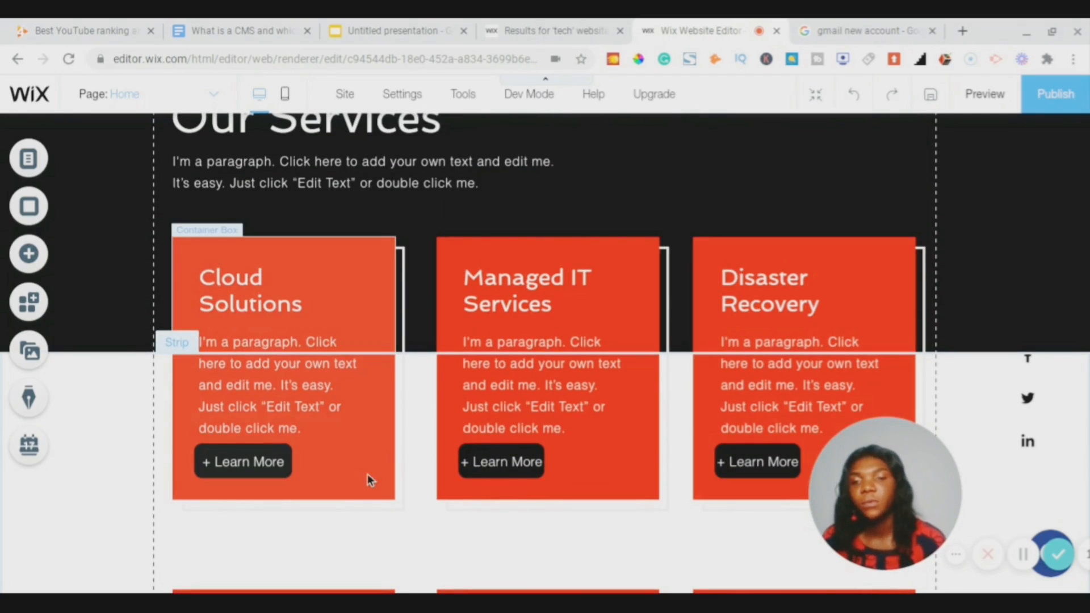
left_click(366, 473)
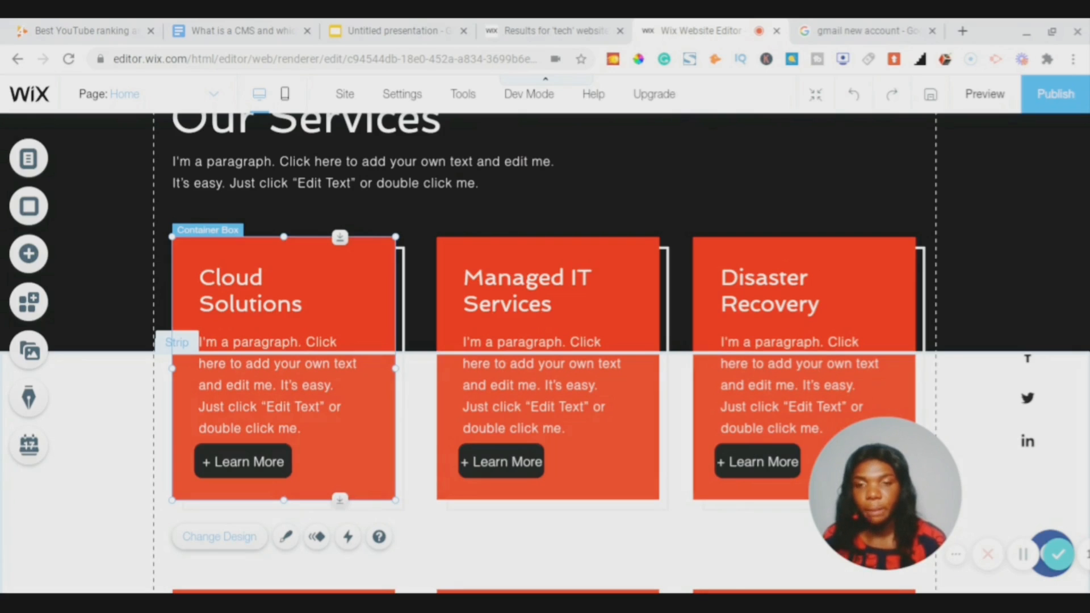
left_click(285, 537)
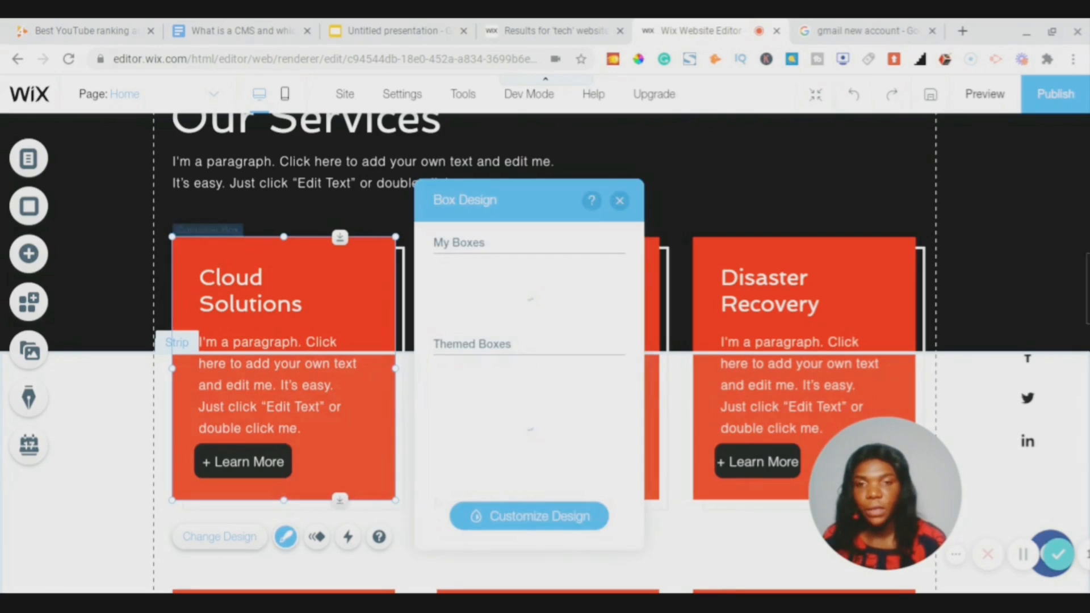
left_click(539, 521)
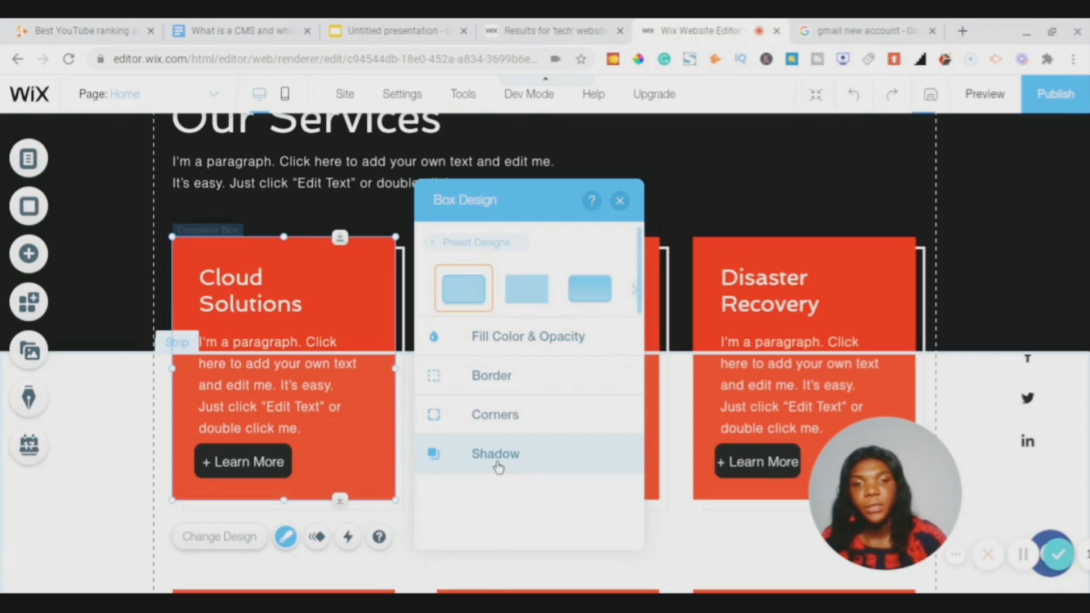
left_click(498, 467)
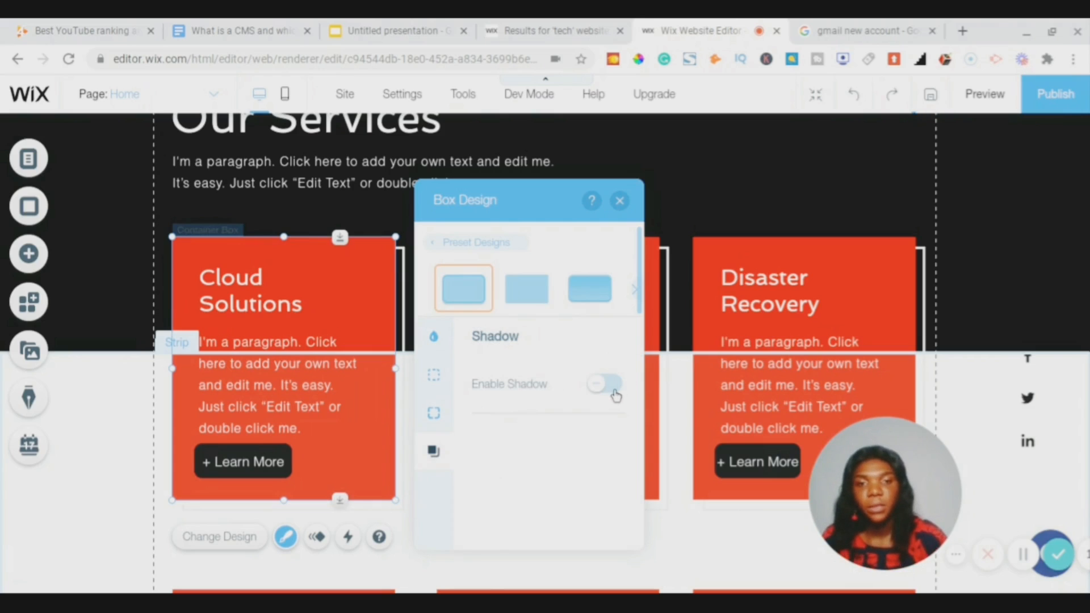
left_click(613, 385)
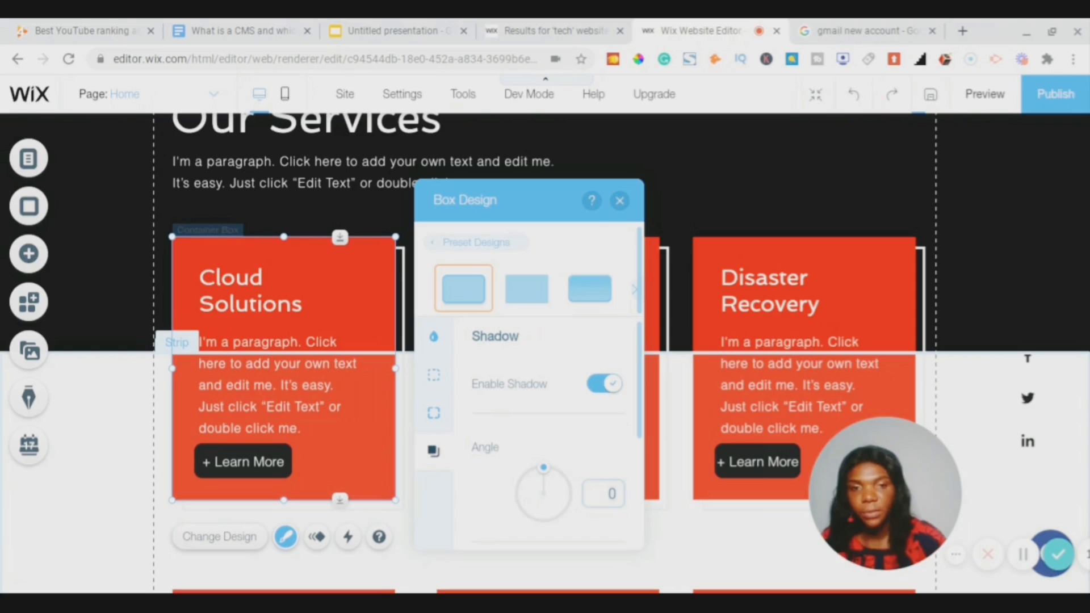
- Set the card's shadow distance to 2 and size to 2
scroll(545, 454, "down", 5)
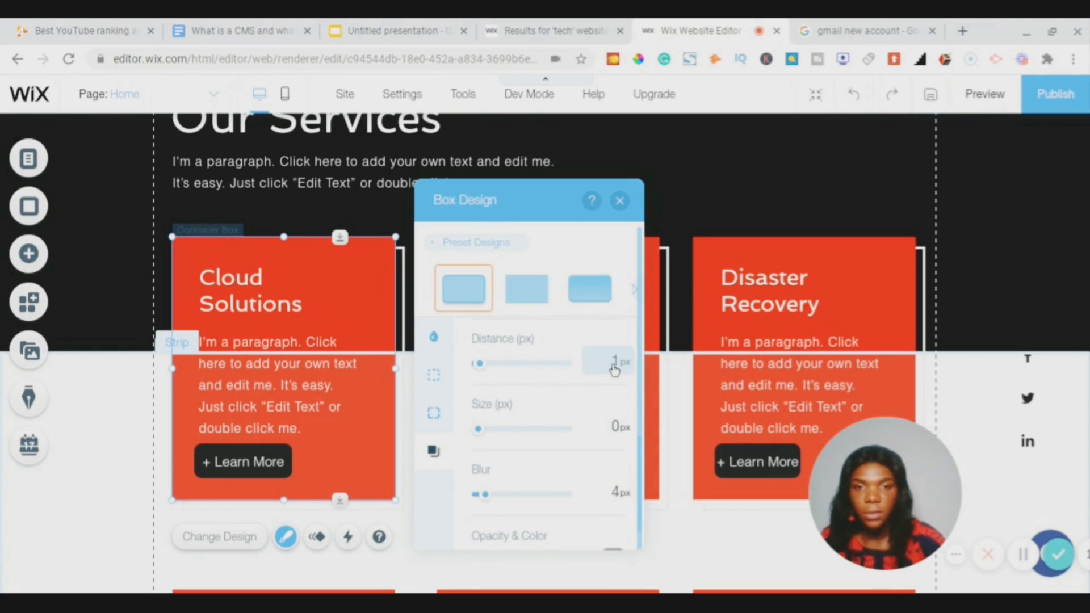
left_click(614, 366)
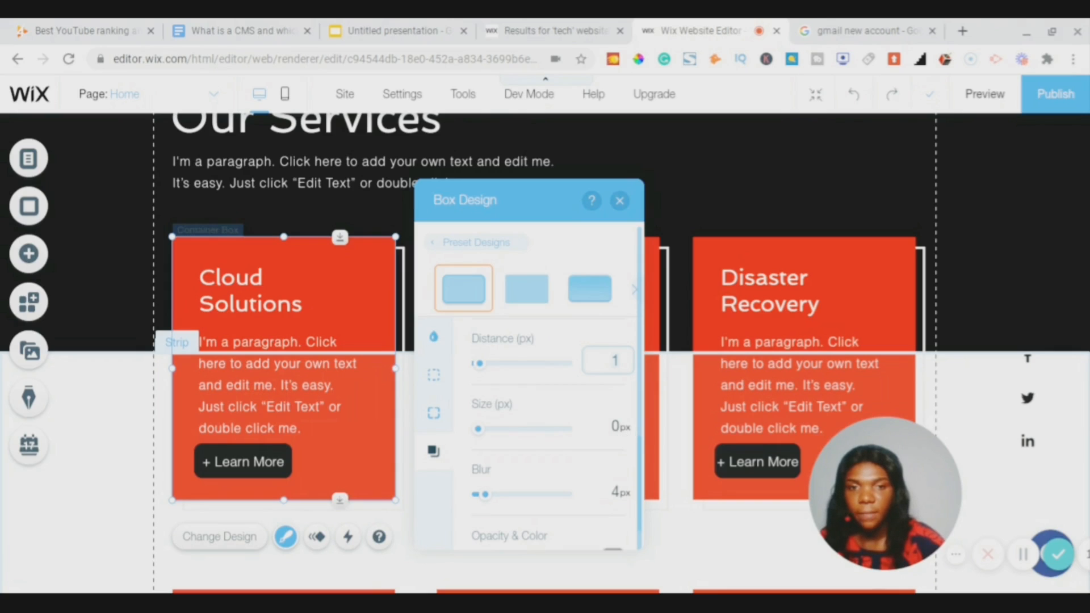
key("BackSpace")
type("2.00")
left_click(607, 425)
type("2")
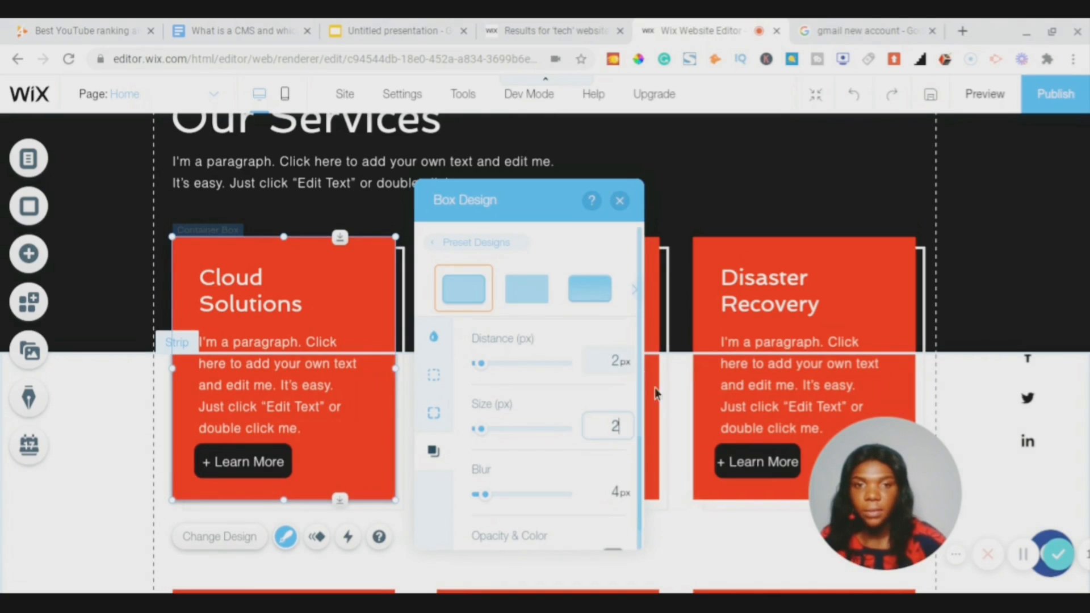
left_click(621, 200)
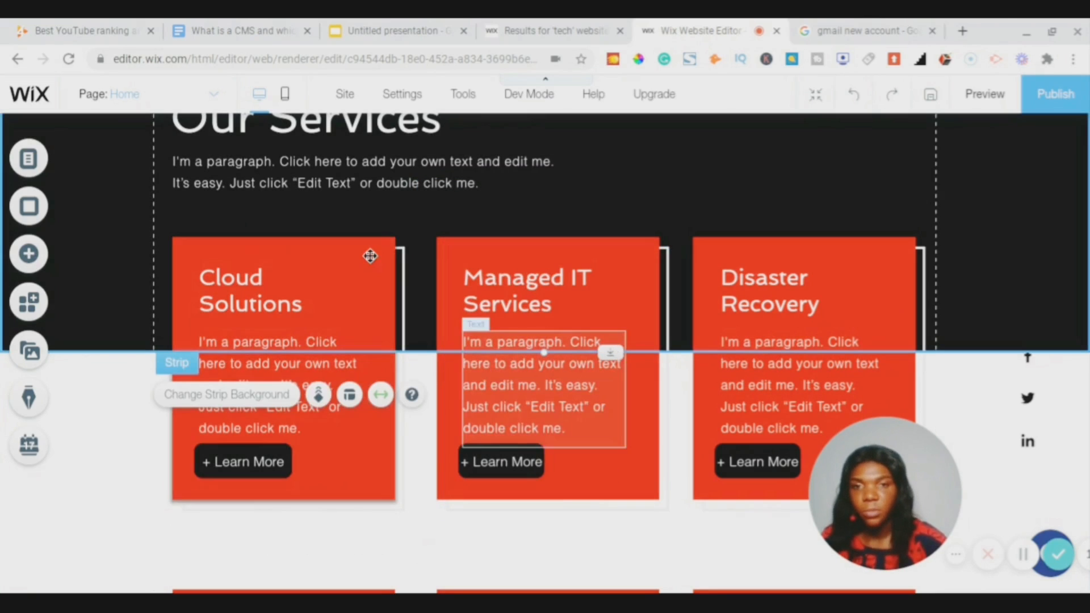
- Copy the Cloud Solutions card's shadowed design onto all the red service boxes
right_click(372, 256)
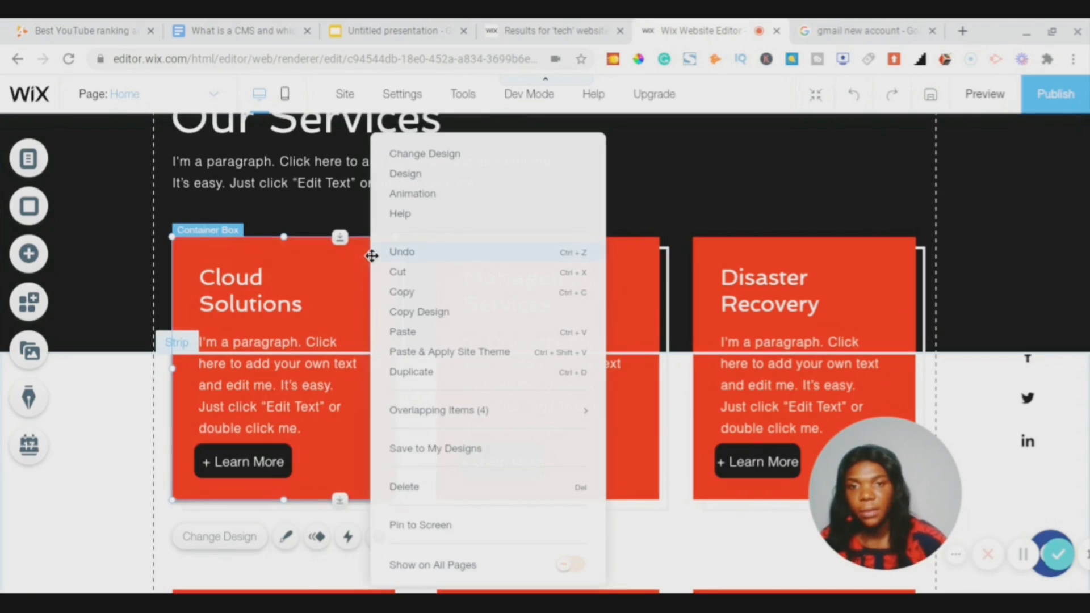
left_click(413, 313)
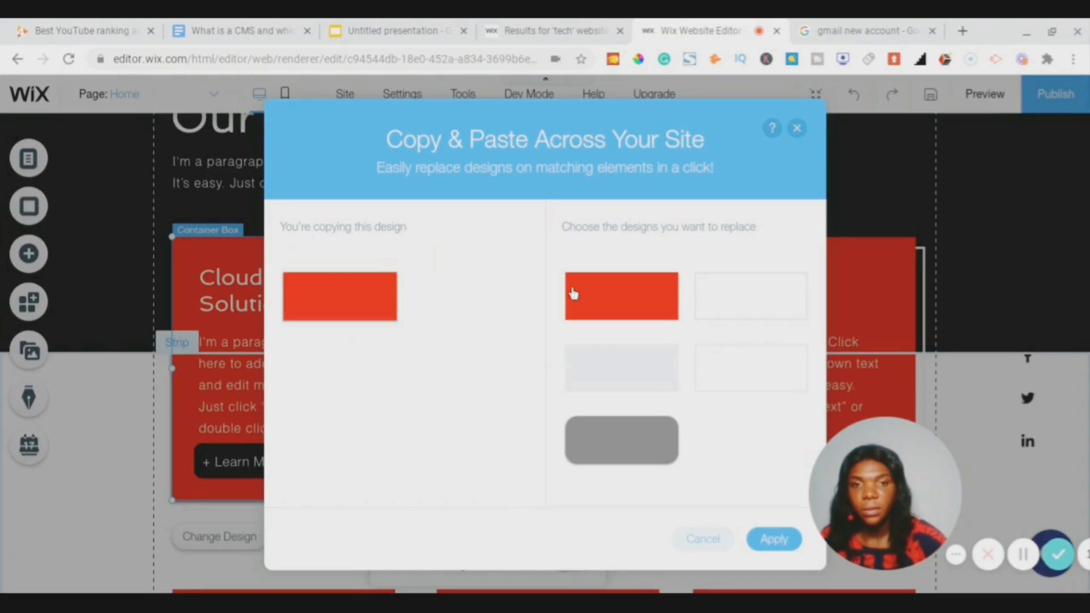
left_click(594, 296)
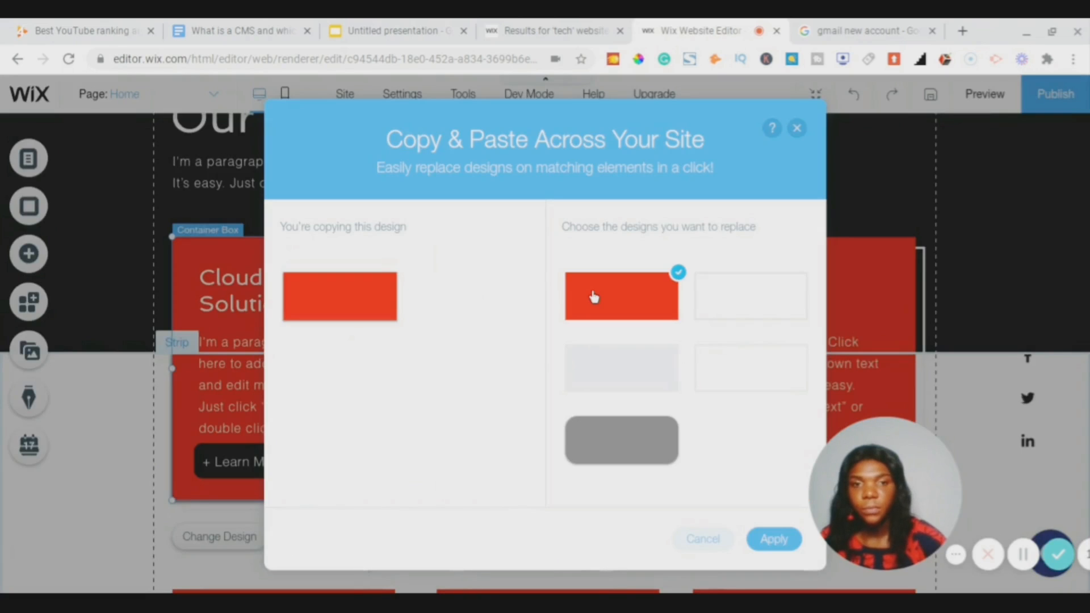
left_click(781, 540)
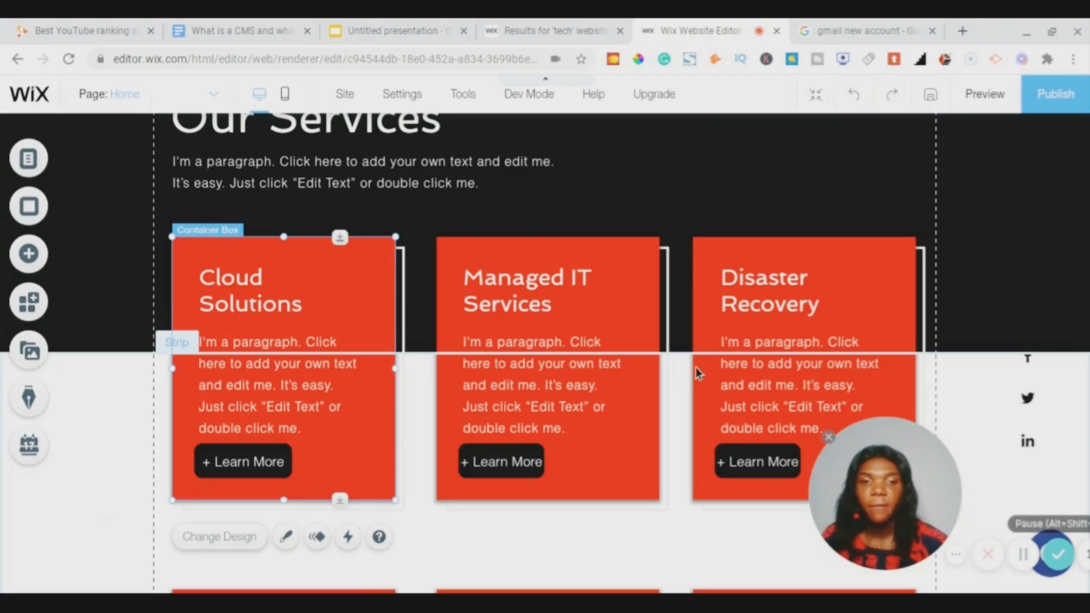
scroll(698, 372, "down", 5)
- Change the testimonials slide background colour to black (#000000)
scroll(698, 373, "down", 6)
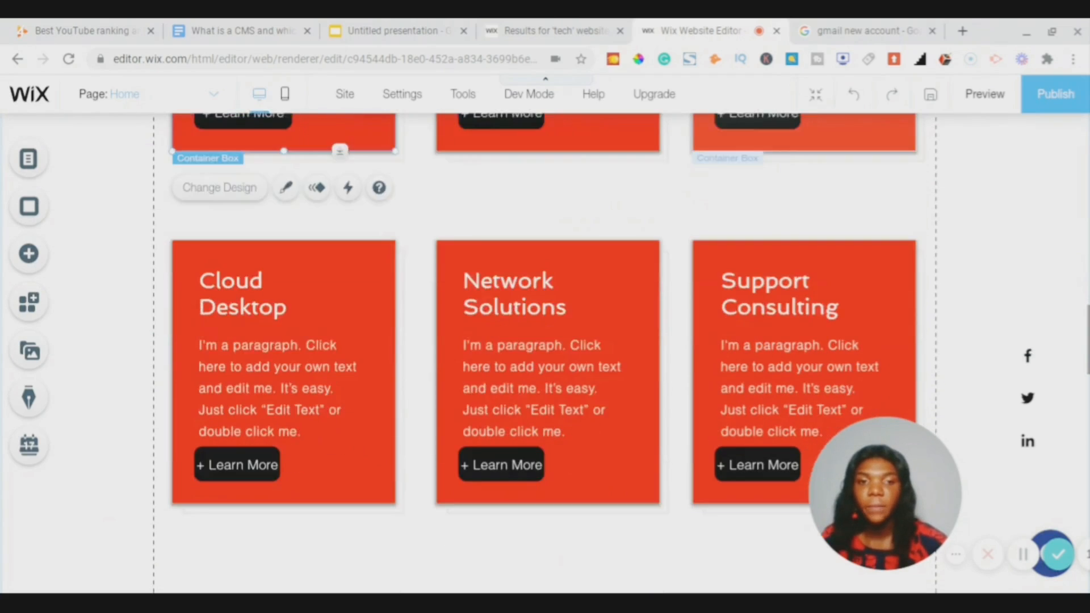
scroll(545, 351, "down", 3)
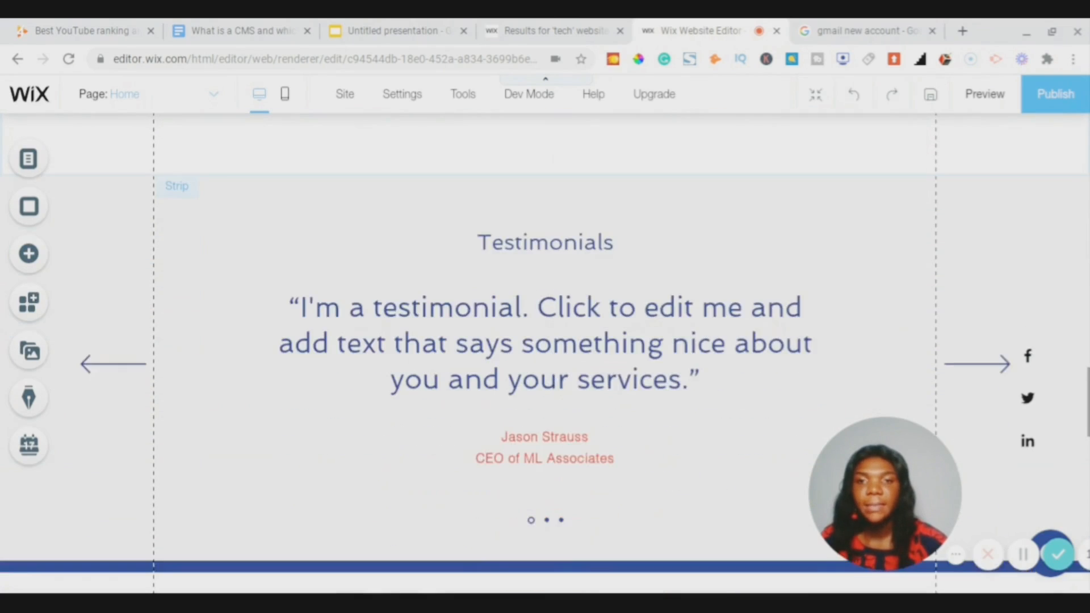
scroll(545, 352, "up", 2)
scroll(774, 389, "down", 1)
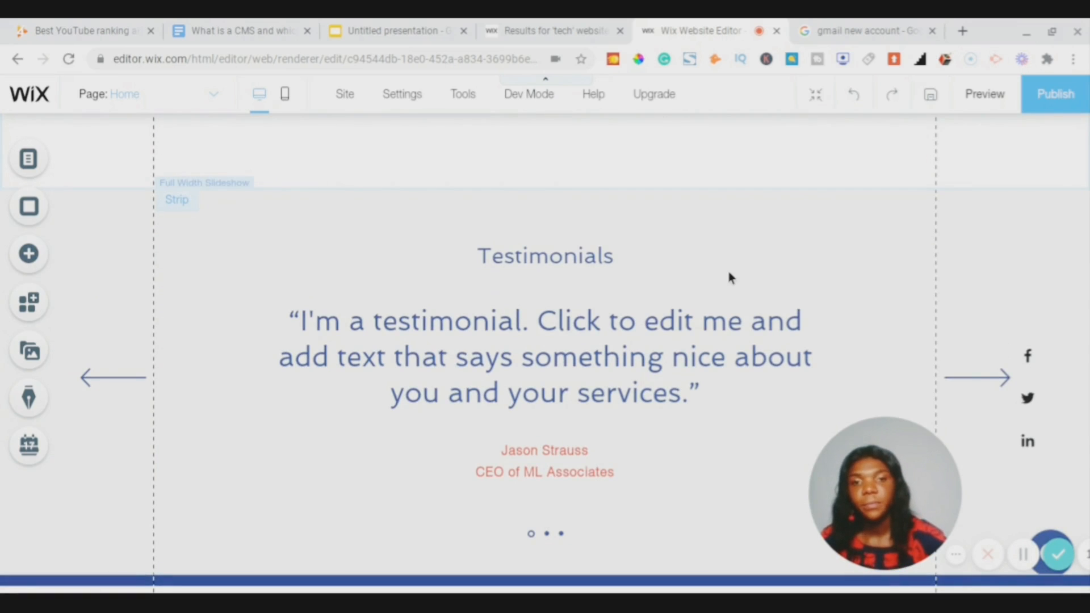
scroll(728, 271, "up", 3)
scroll(544, 314, "down", 3)
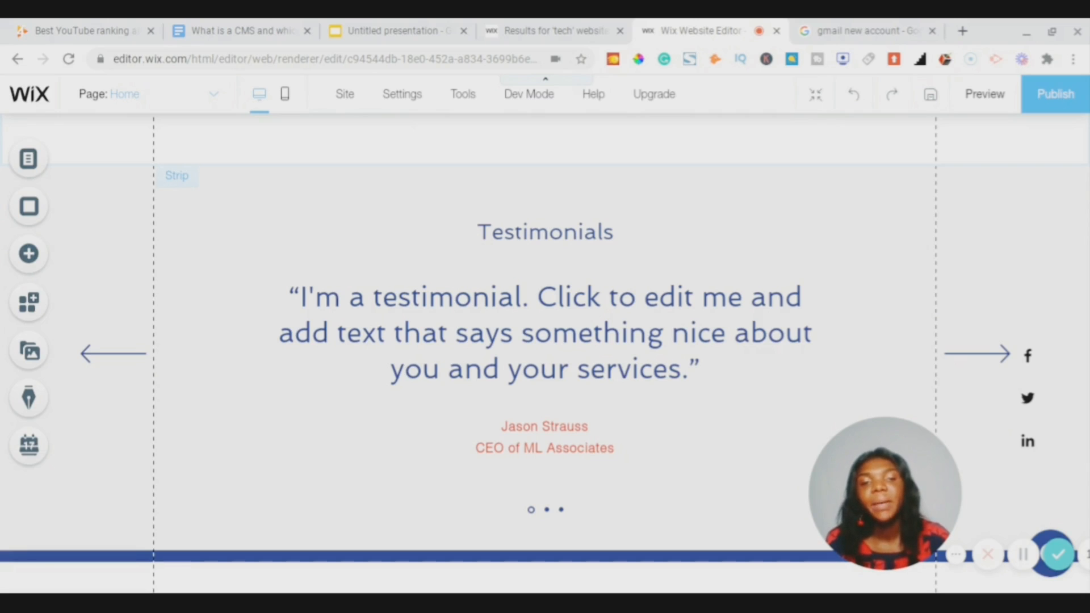
right_click(910, 267)
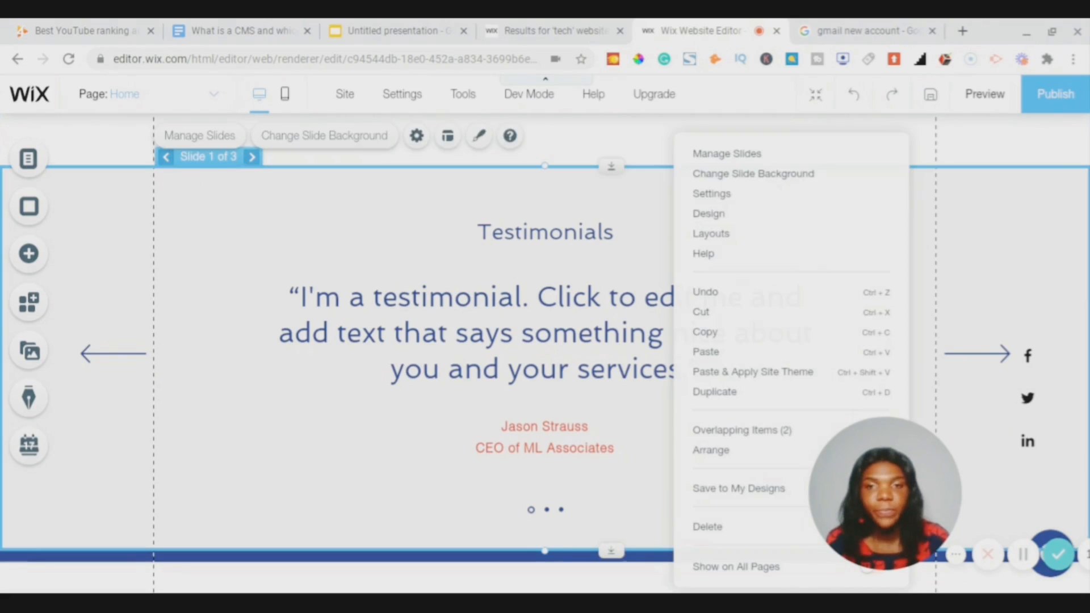
left_click(764, 174)
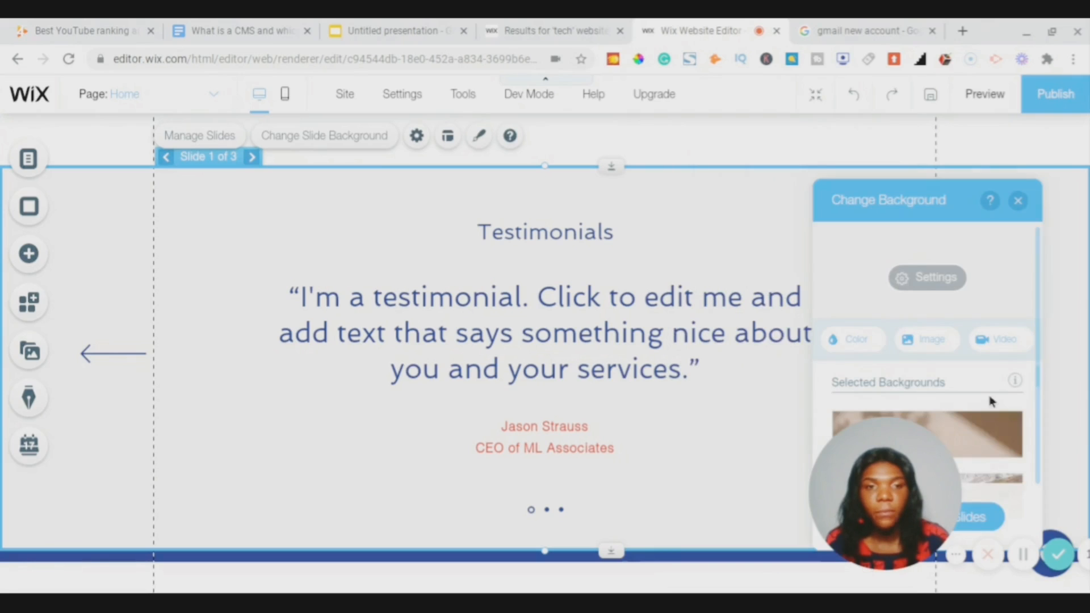
left_click(866, 345)
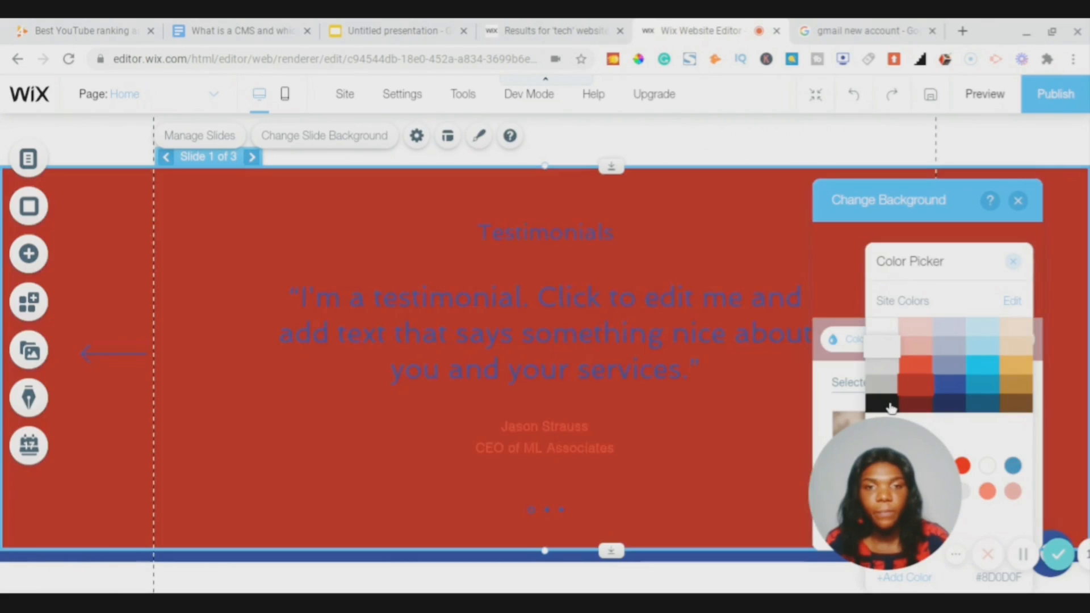
left_click(890, 406)
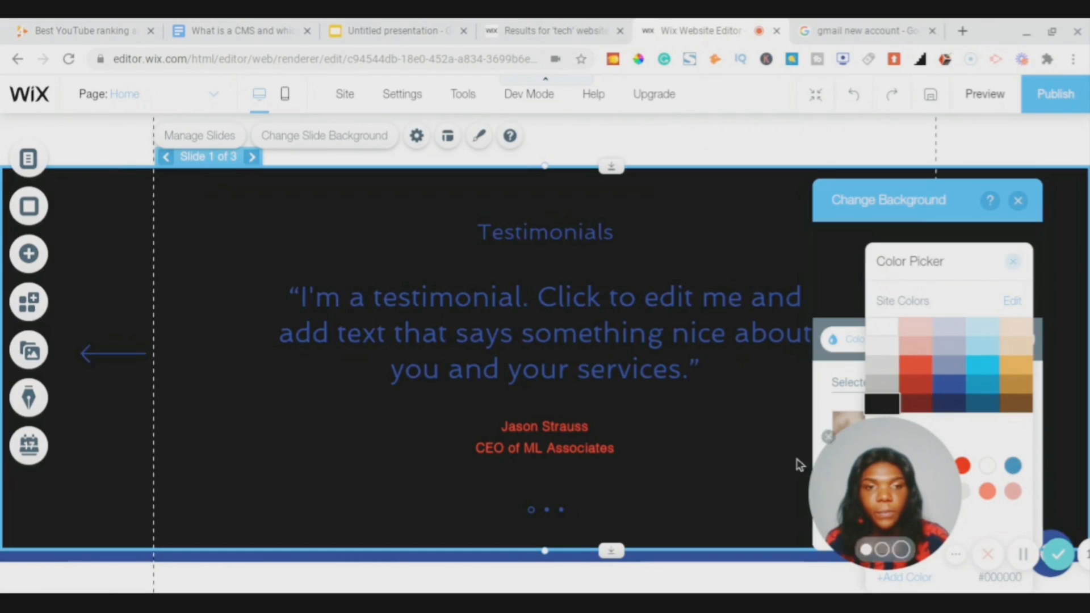
left_click(1013, 263)
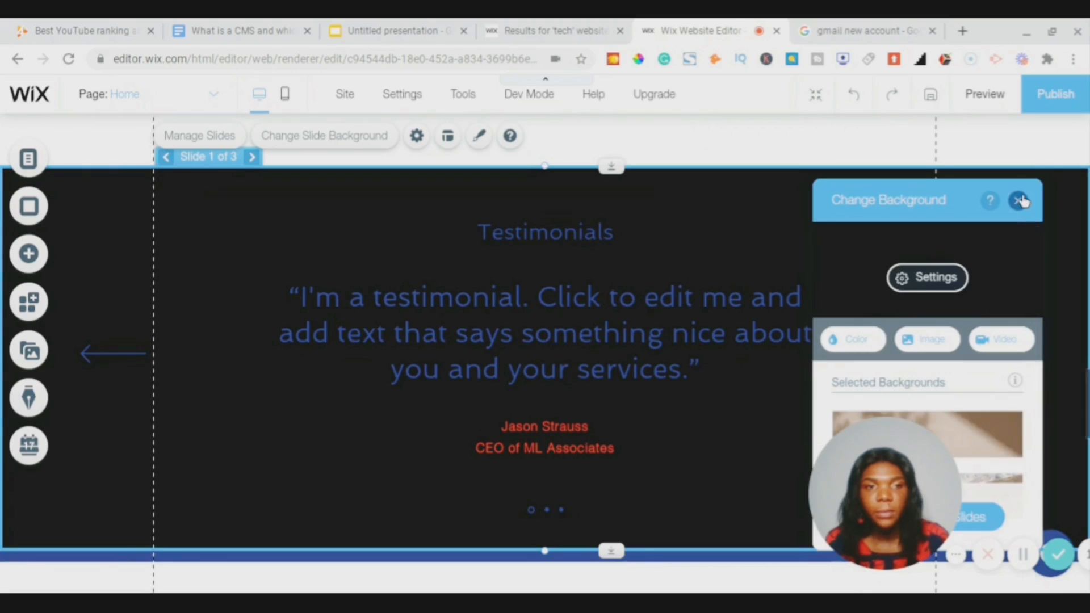
- Make the testimonial quote text white (#FFFFFF)
left_click(1019, 200)
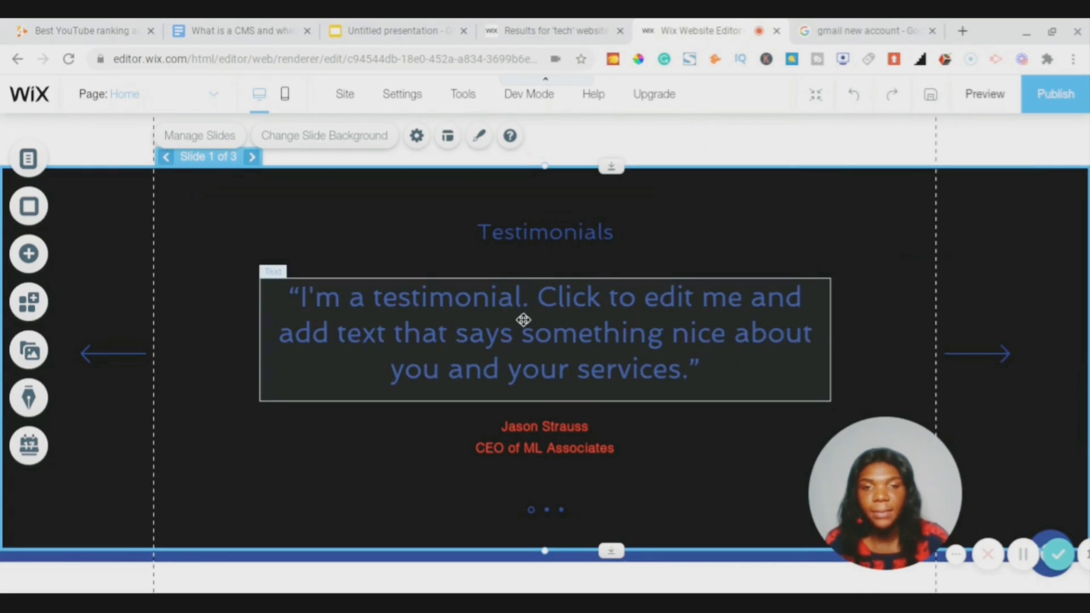
right_click(522, 320)
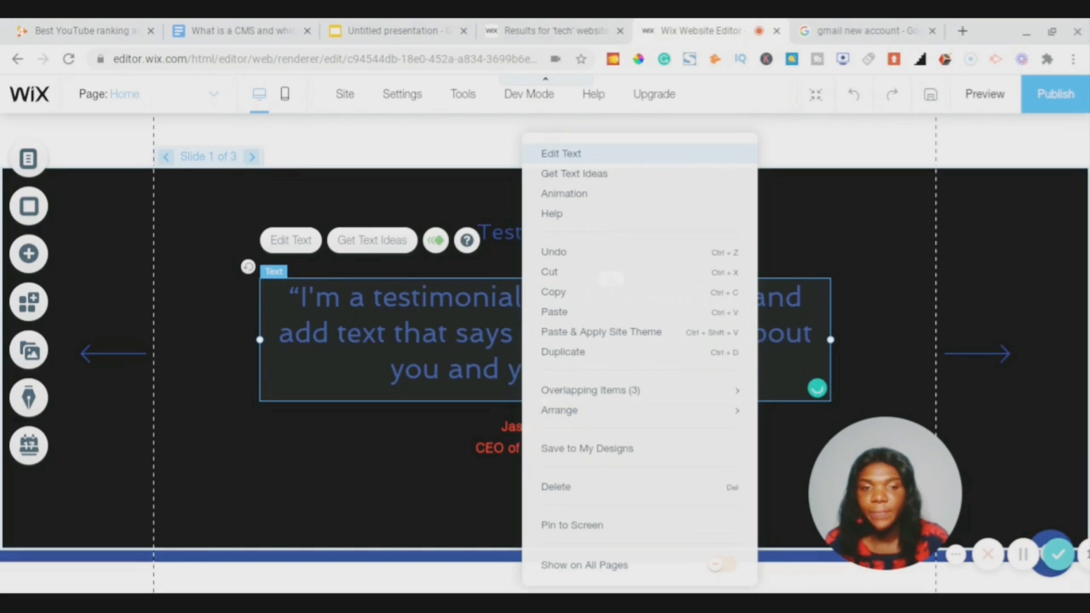
left_click(562, 154)
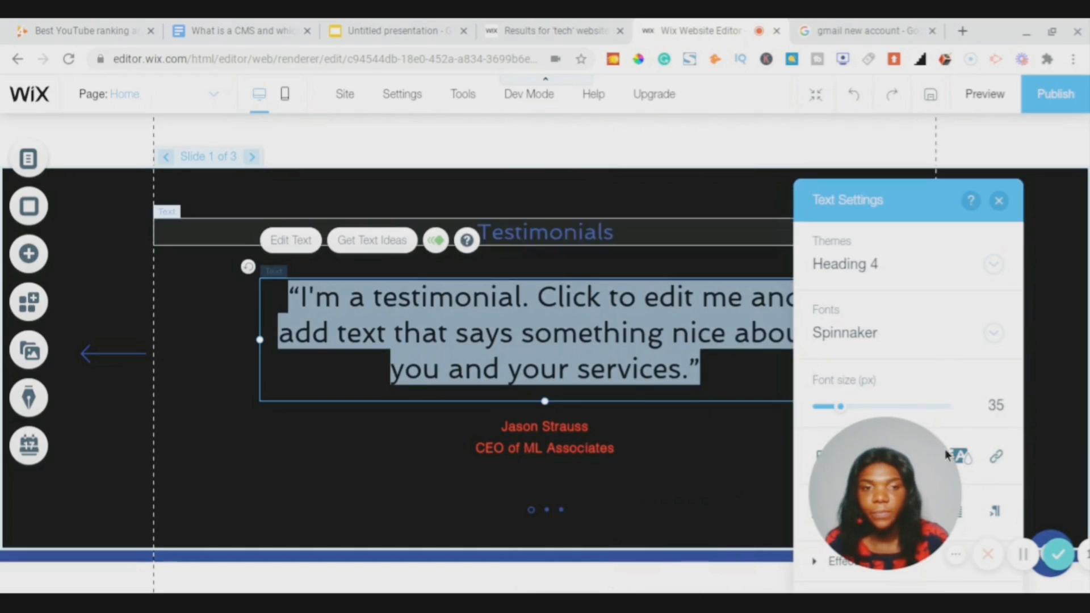
left_click_drag(921, 446, 352, 469)
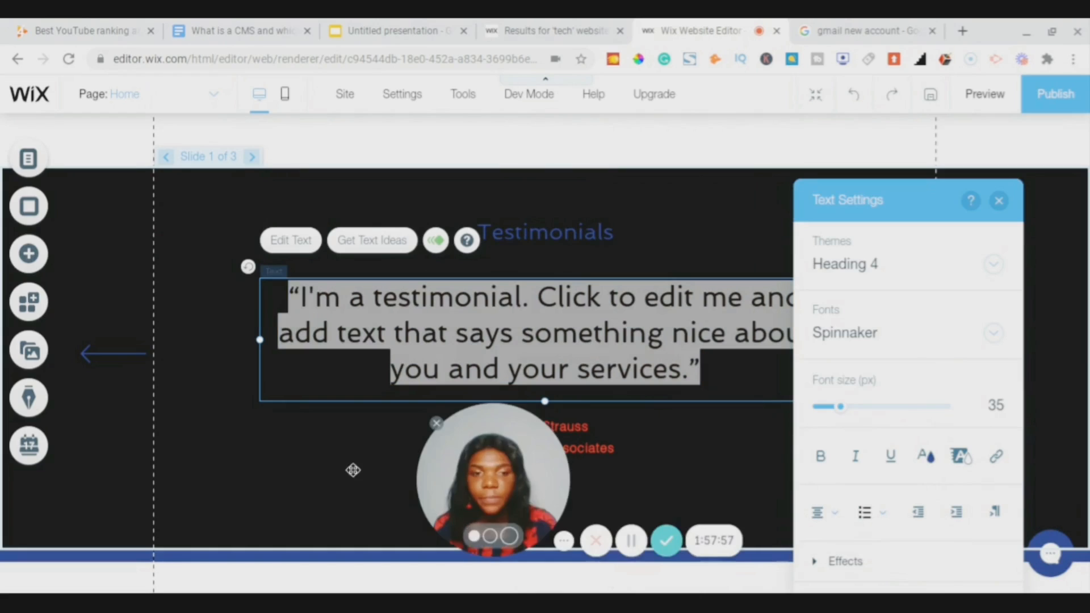
left_click(925, 457)
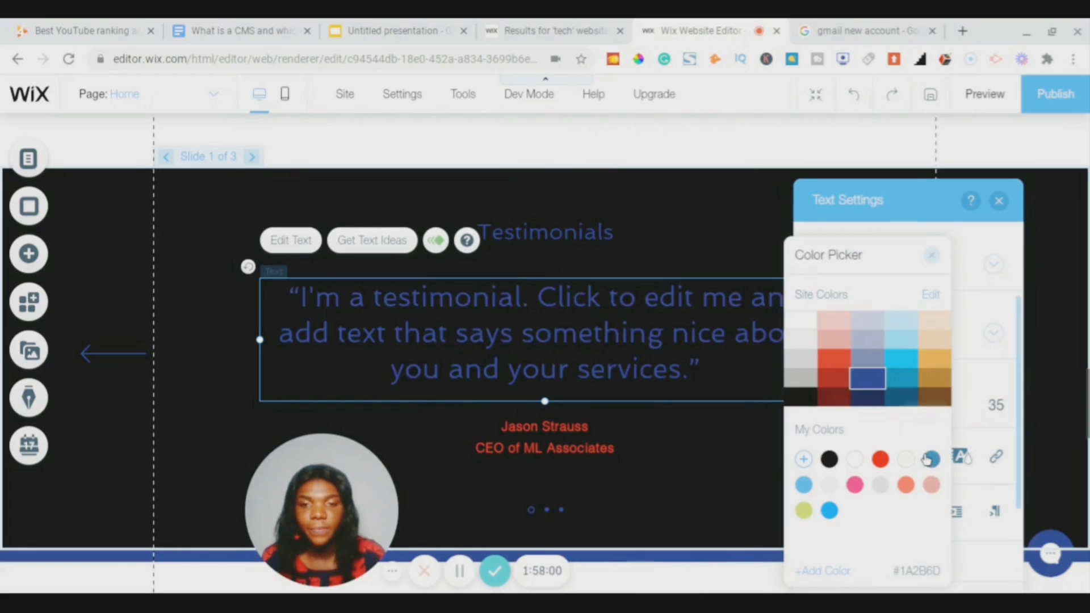
left_click(800, 329)
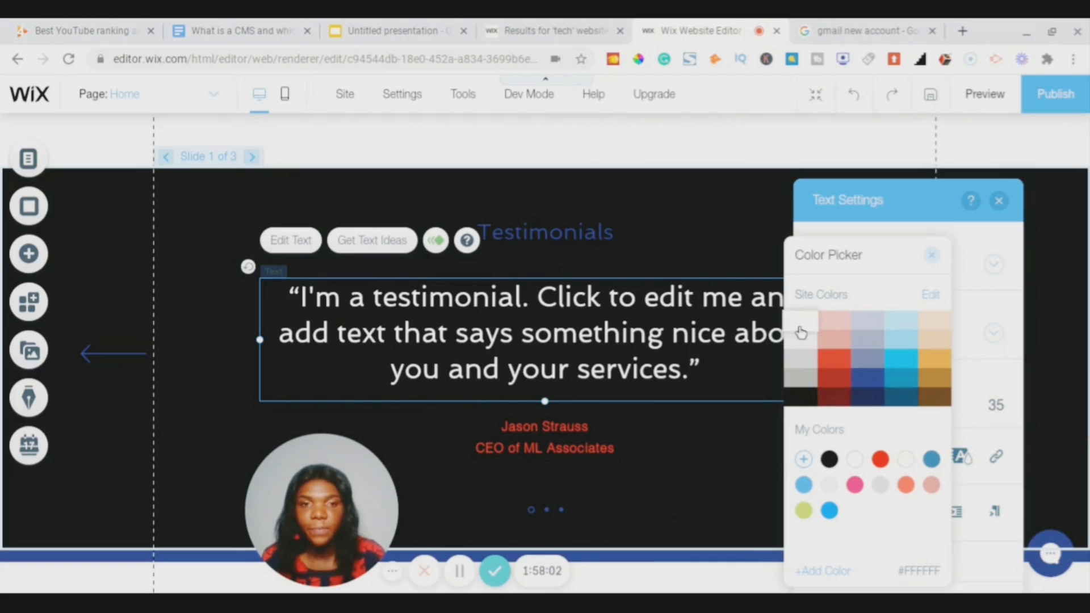
left_click(929, 259)
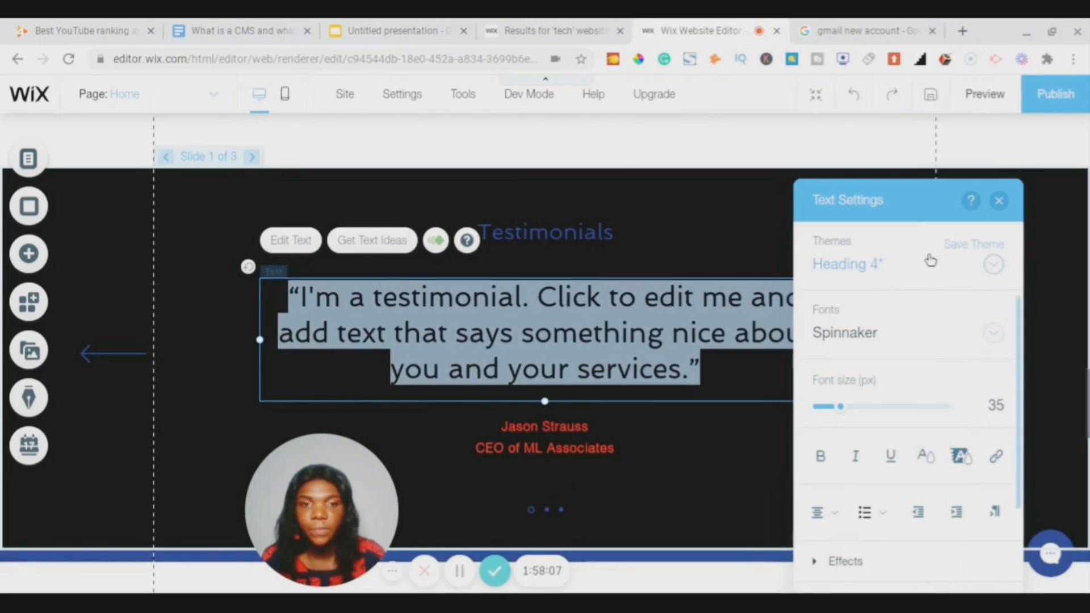
left_click(999, 201)
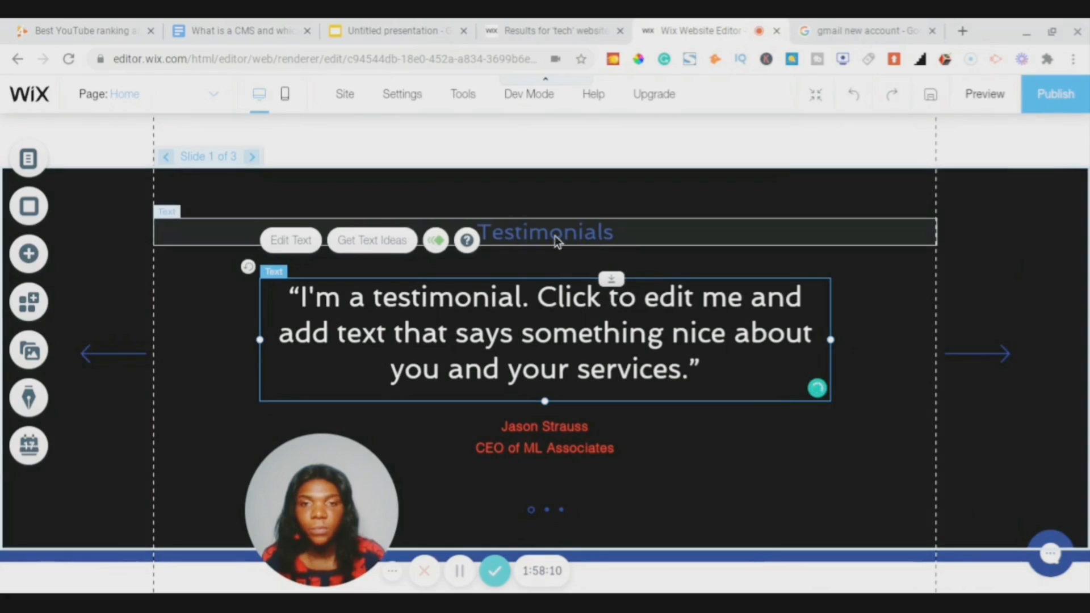
- Make the Testimonials heading text white as well
left_click(551, 233)
right_click(551, 233)
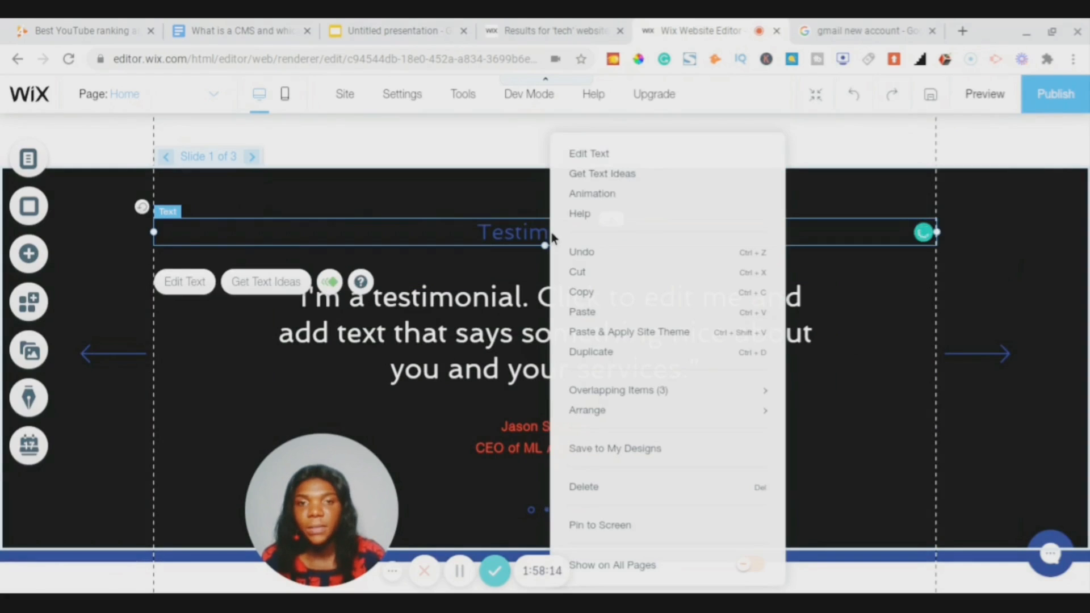
left_click(593, 158)
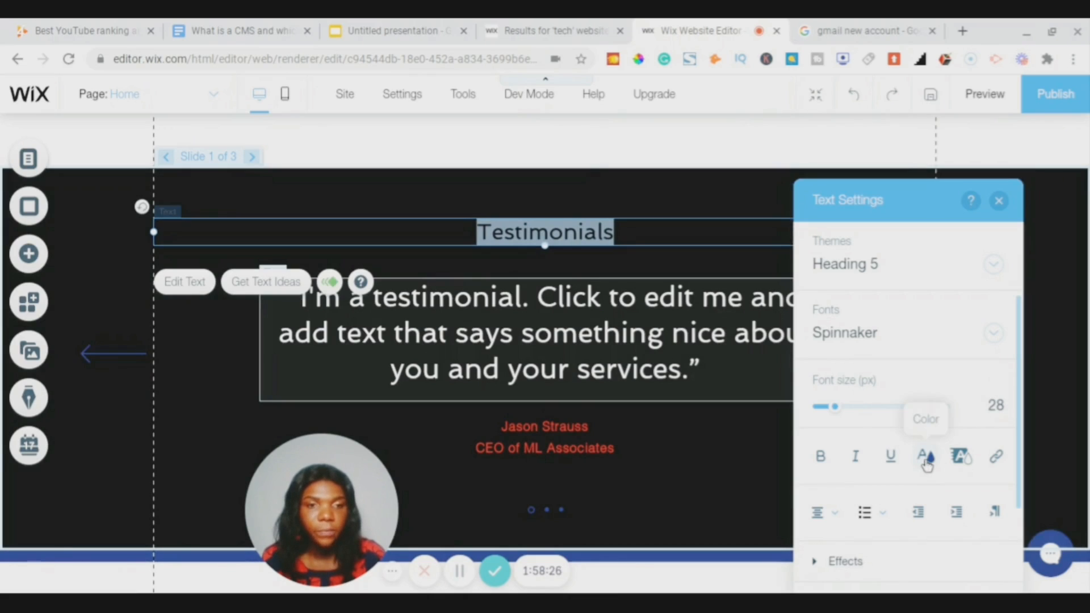
left_click(926, 458)
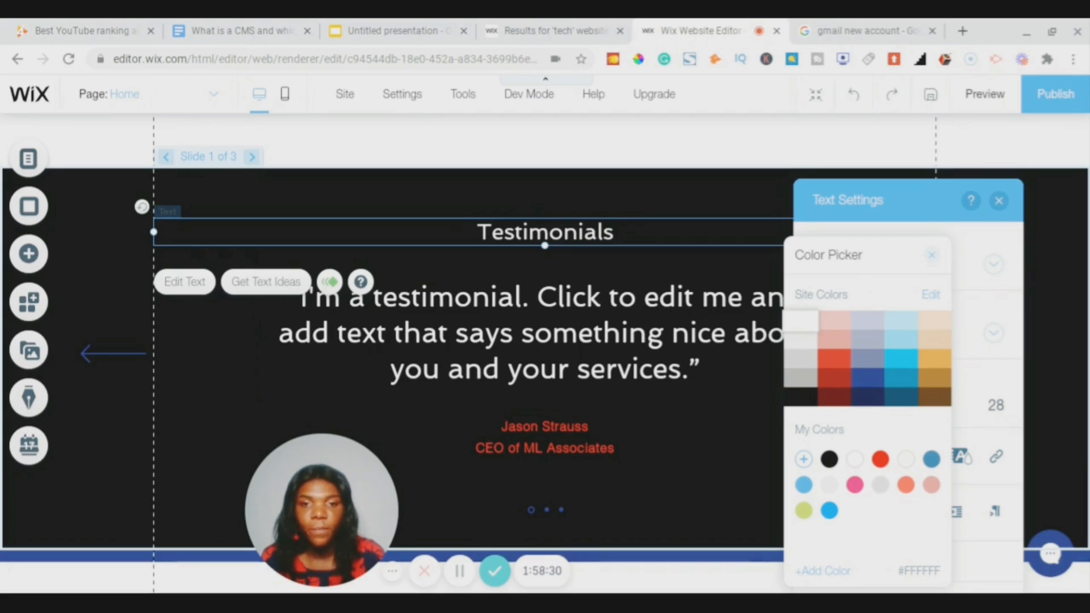
left_click(932, 255)
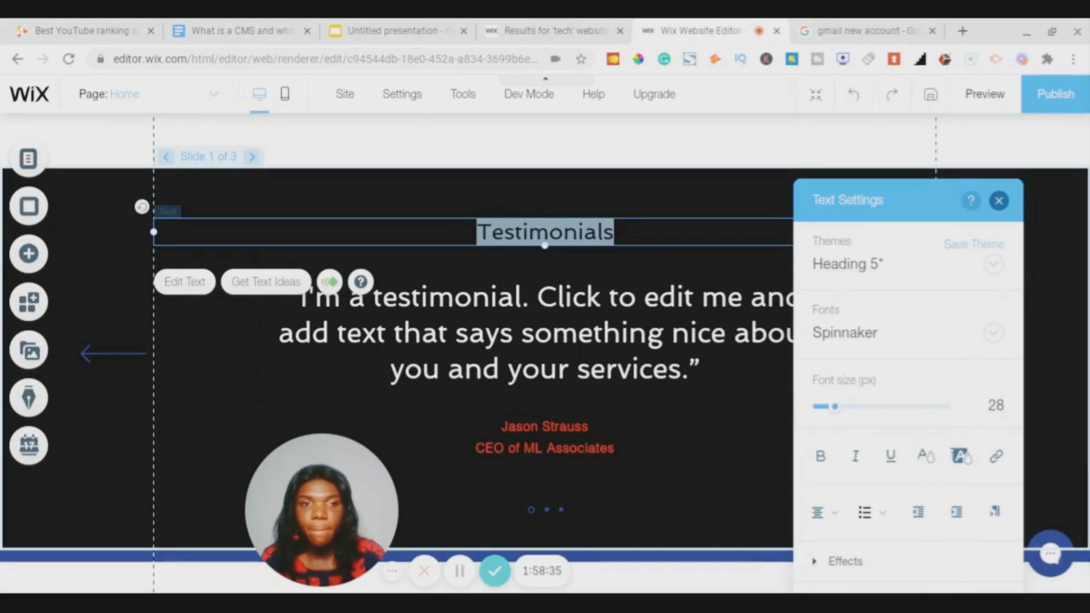
left_click(1000, 203)
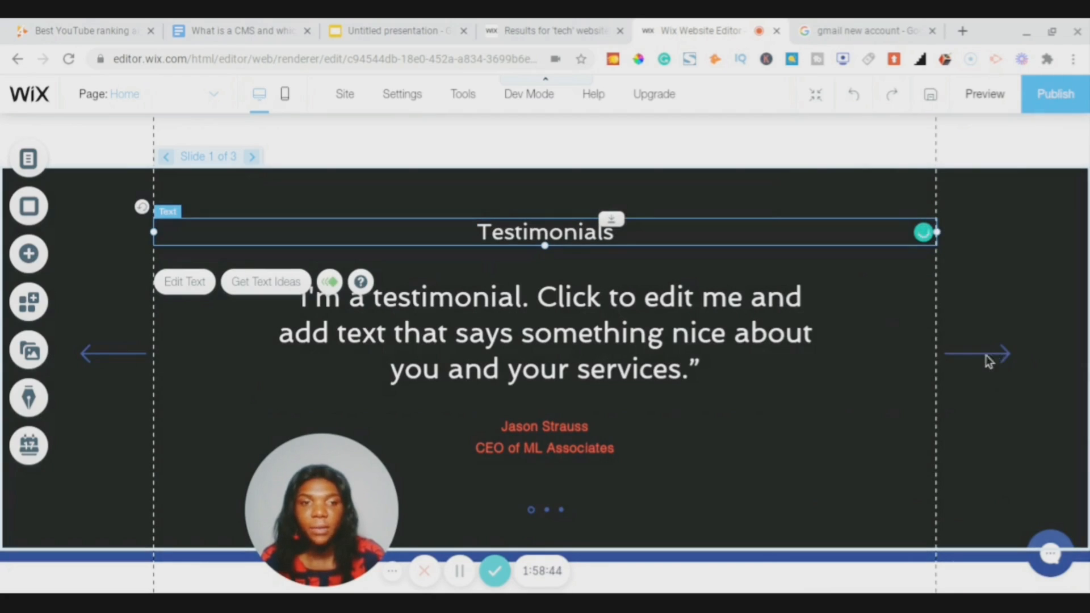
- Set the slideshow's slide indicator dots and navigation arrows to white
right_click(988, 360)
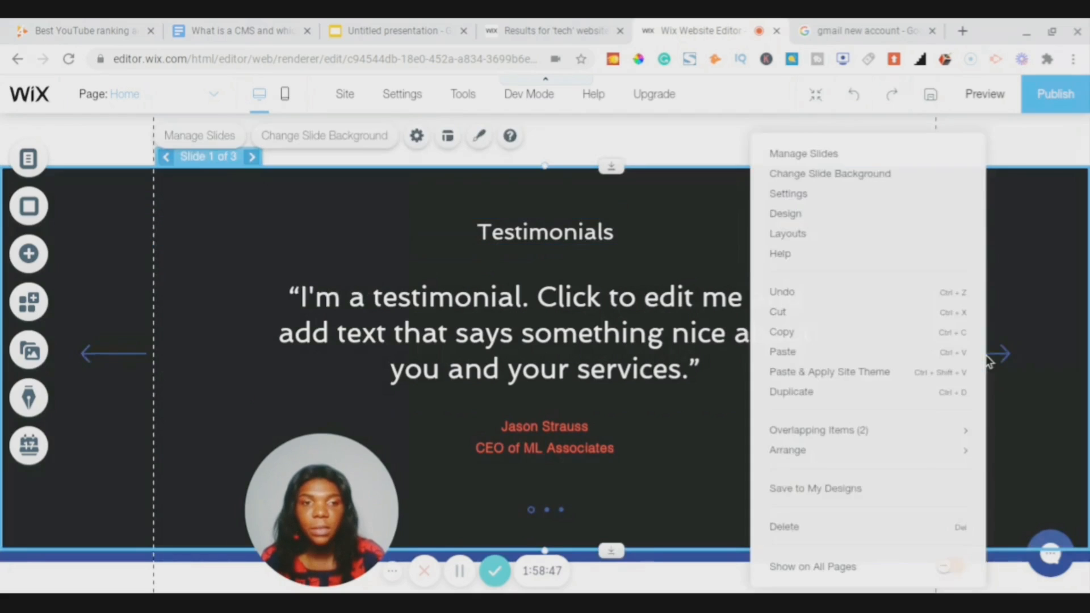
left_click(987, 356)
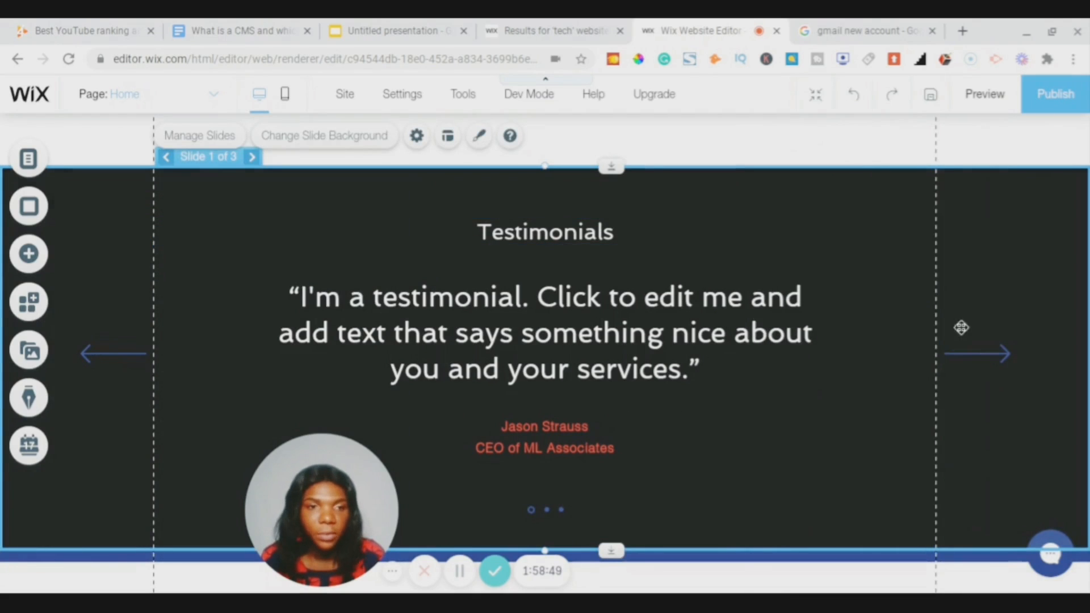
scroll(979, 350, "down", 2)
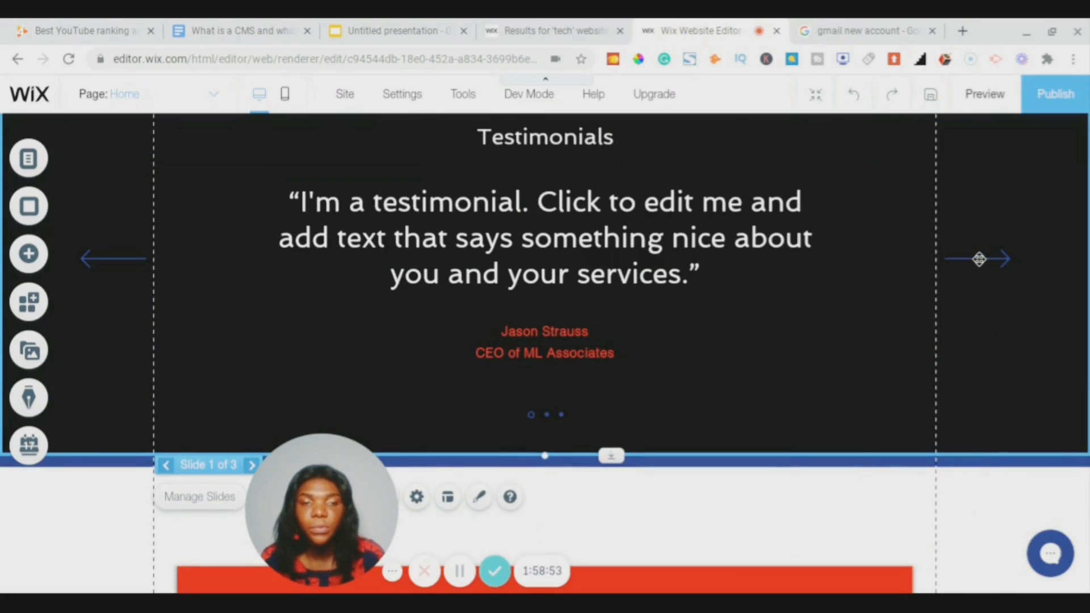
right_click(979, 259)
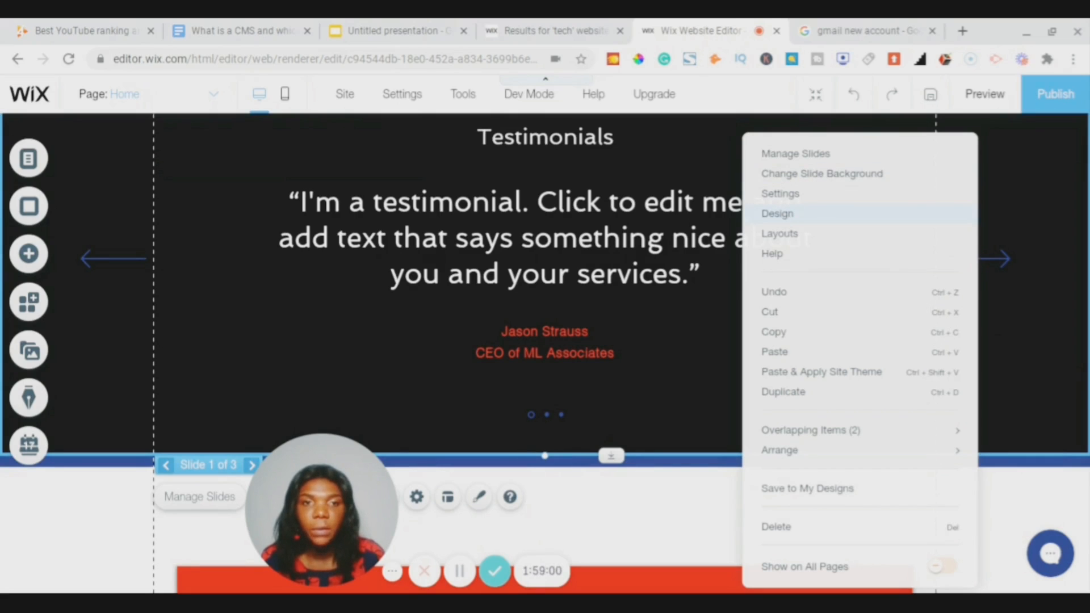
left_click(778, 214)
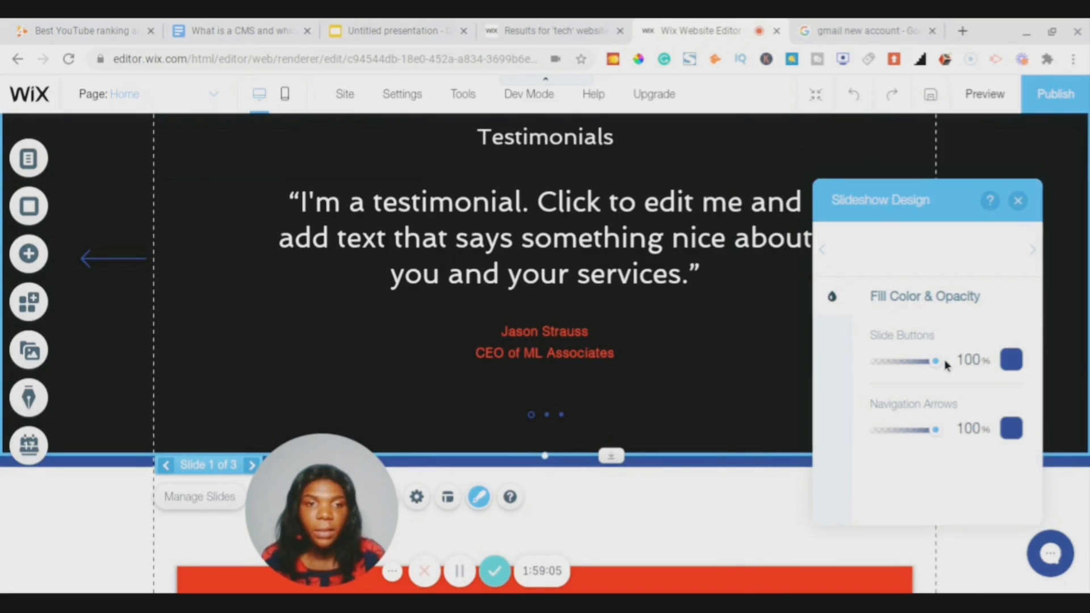
left_click(1013, 362)
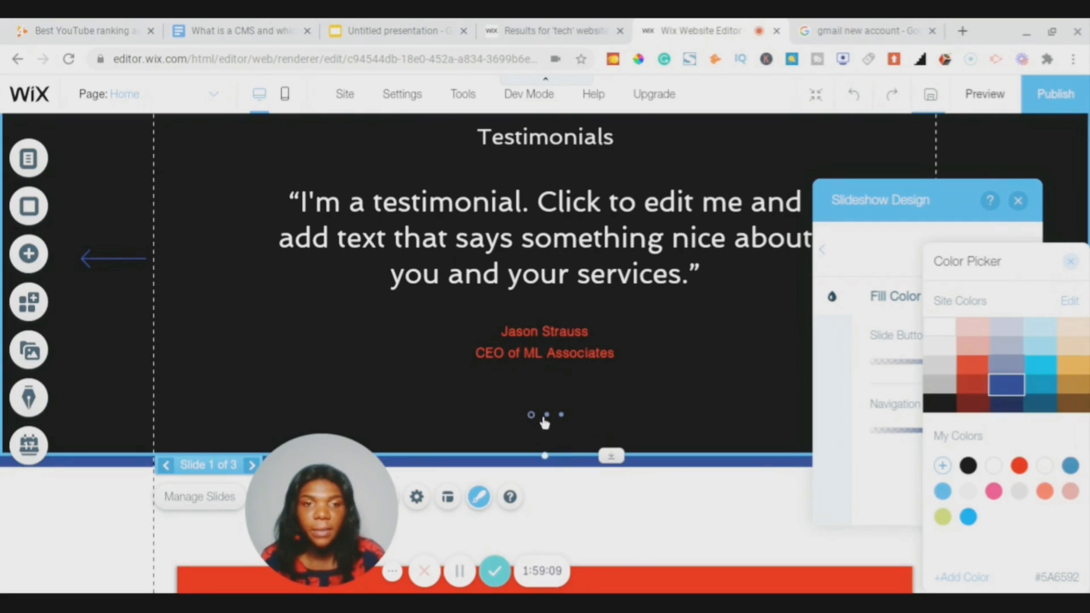
left_click(937, 331)
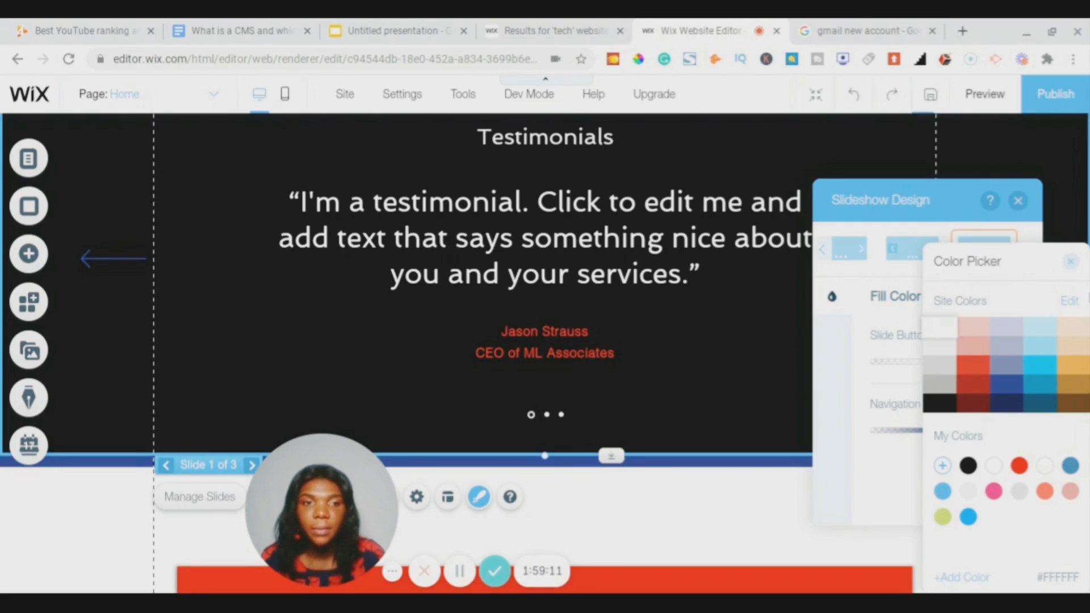
left_click(1070, 265)
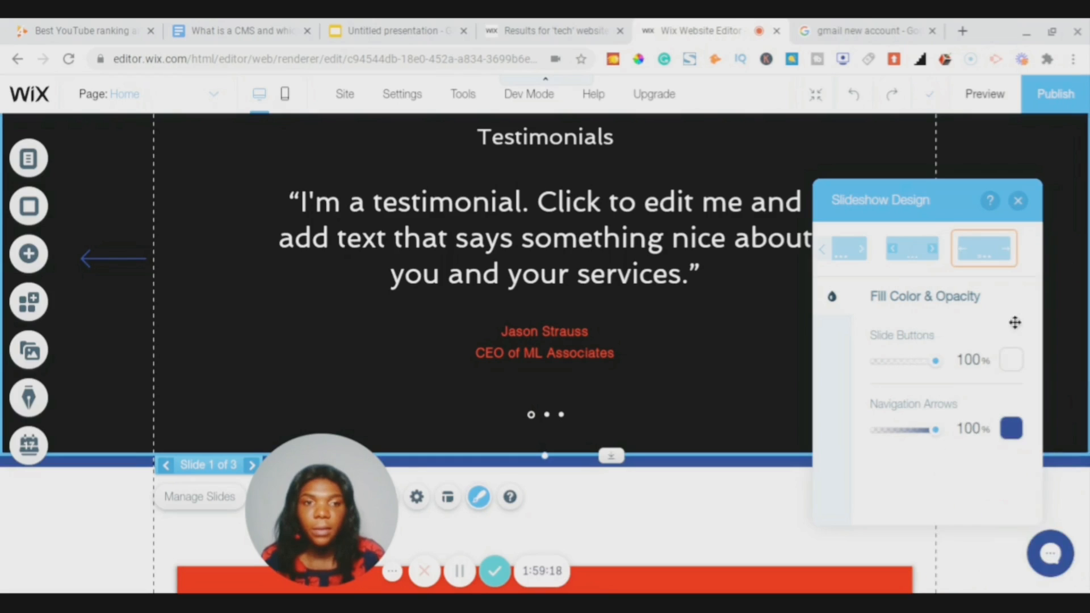
left_click(1011, 429)
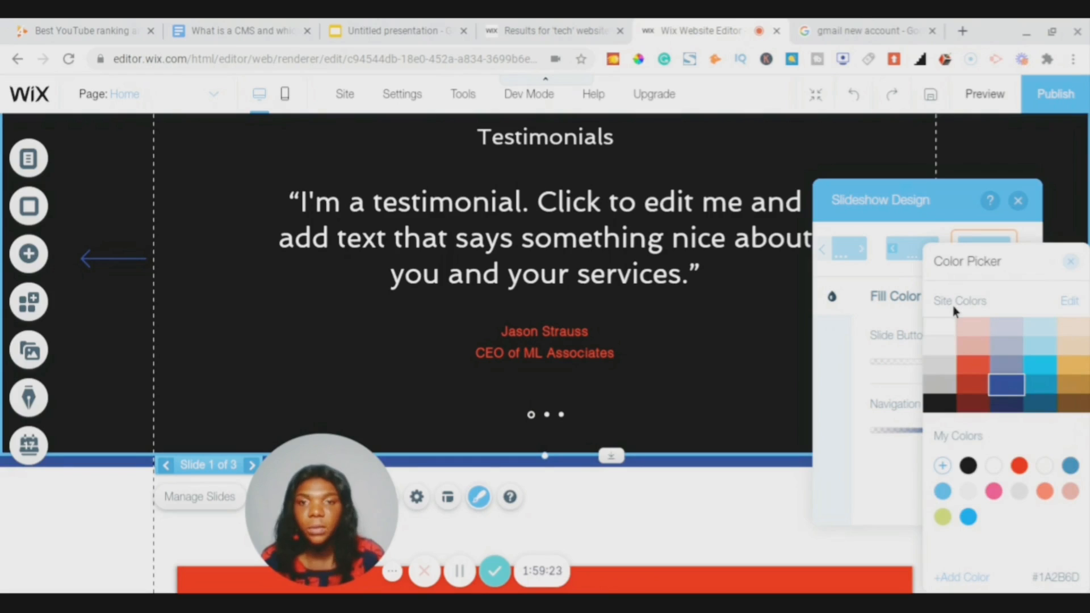
left_click(948, 329)
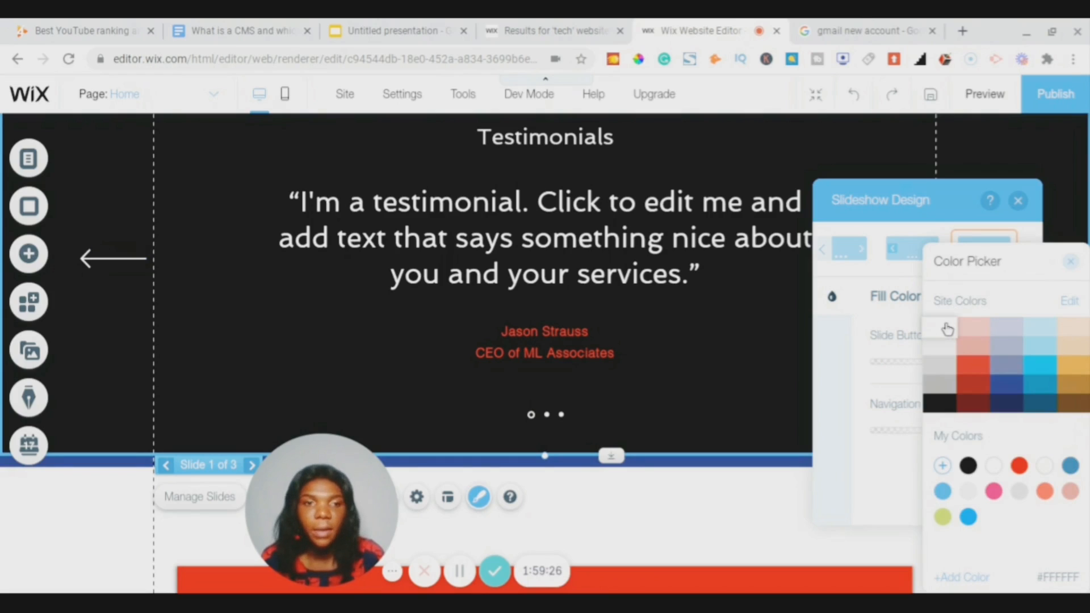
left_click(1070, 261)
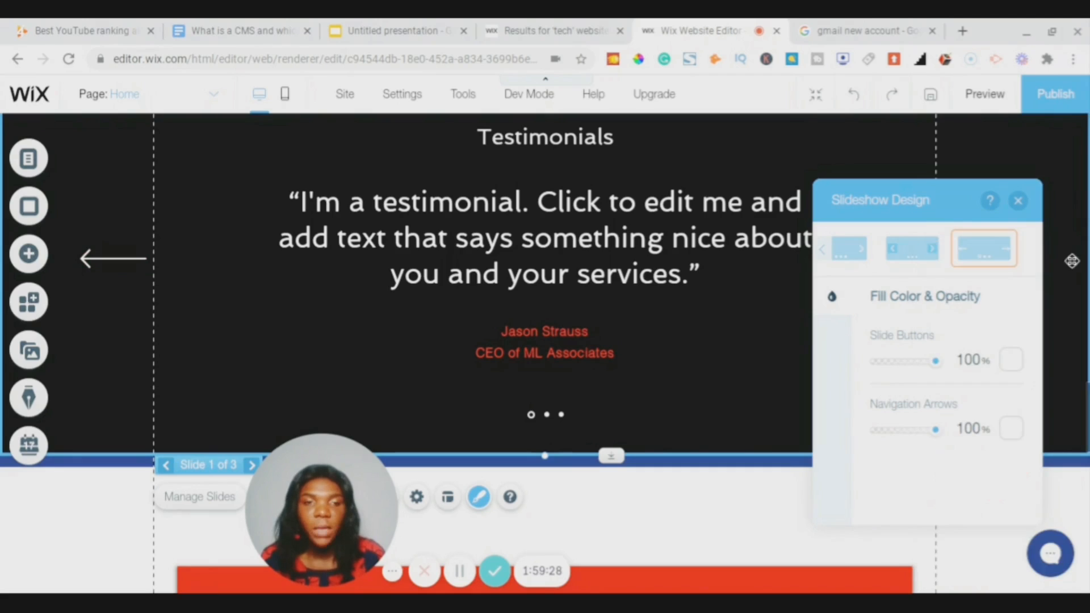
- Switch the slideshow to the chevron-arrow navigation design
left_click(852, 249)
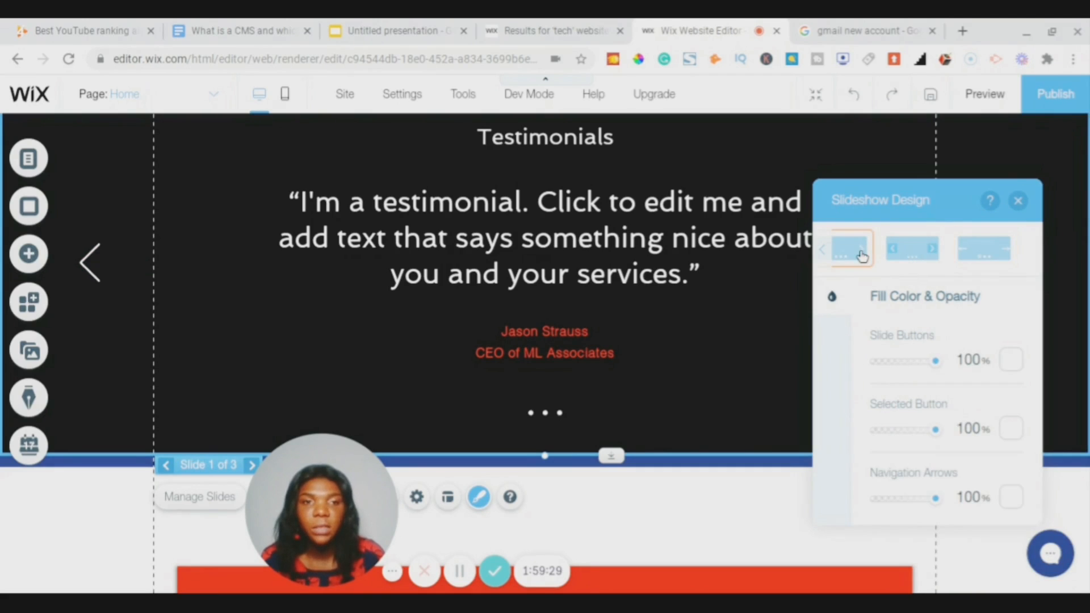
left_click(930, 259)
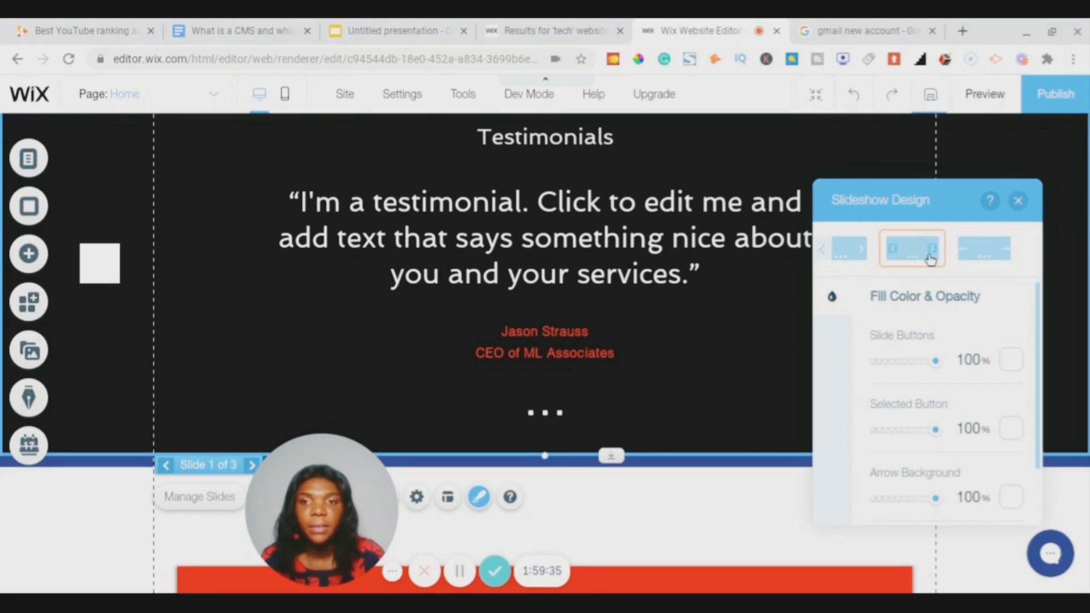
left_click(841, 257)
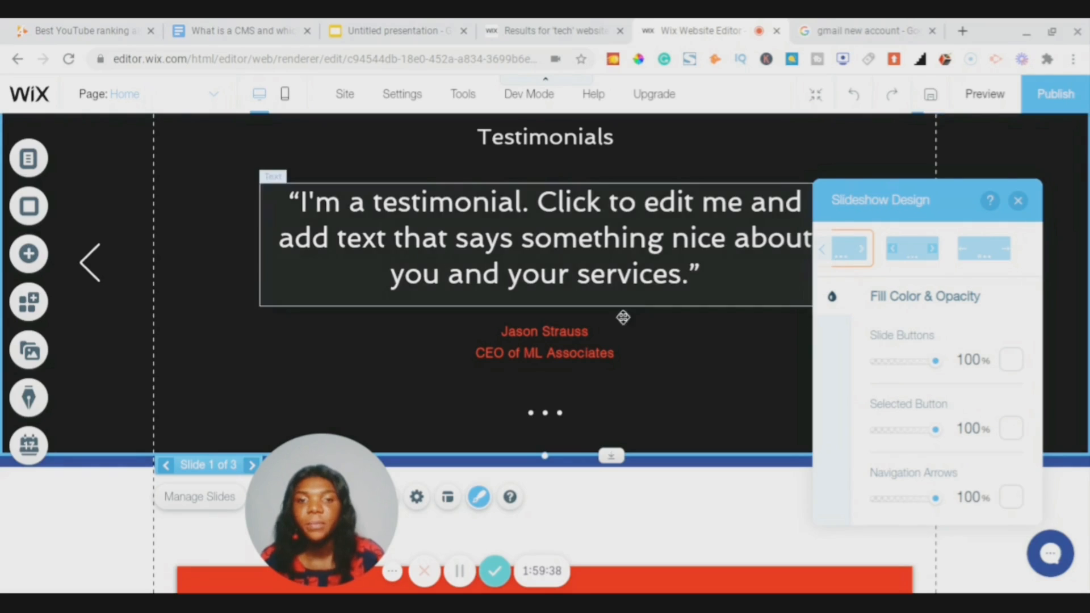
scroll(667, 341, "up", 3)
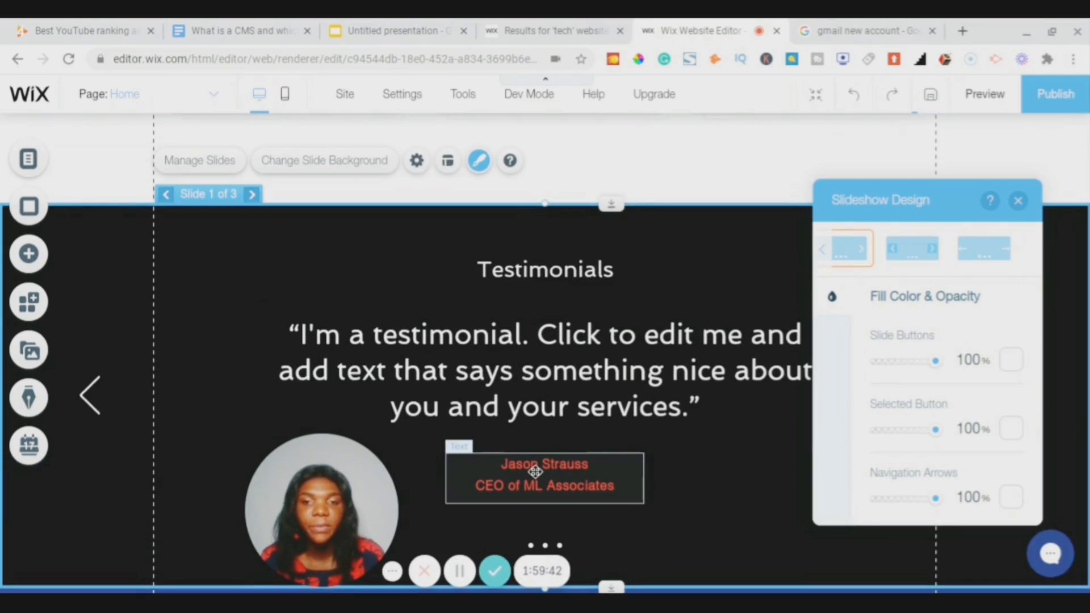
- Delete the thin empty strip below the Testimonials slideshow
left_click(1018, 201)
scroll(813, 419, "down", 3)
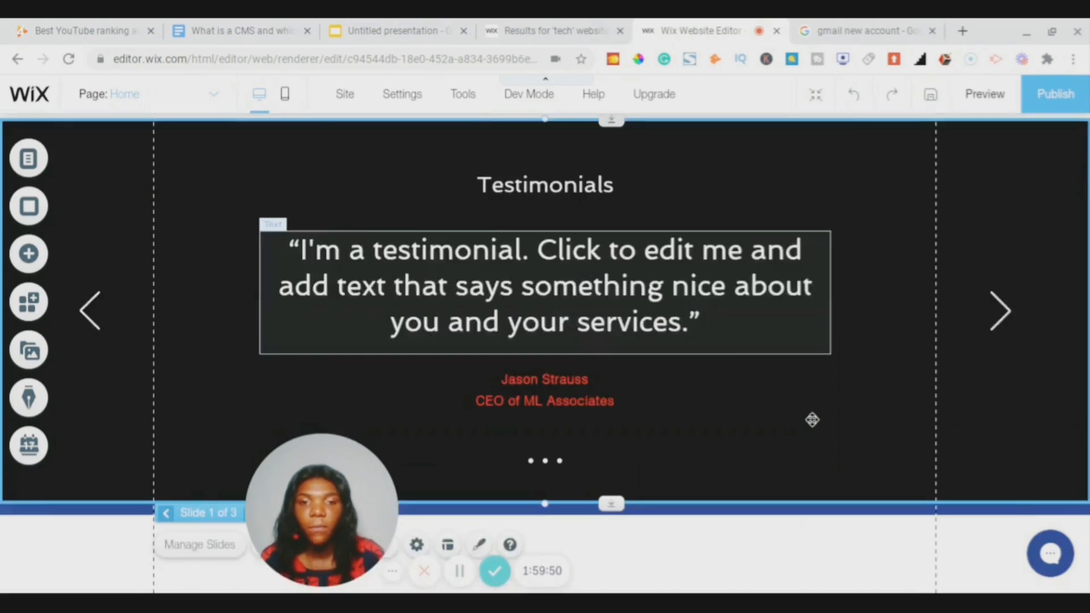
scroll(812, 419, "down", 2)
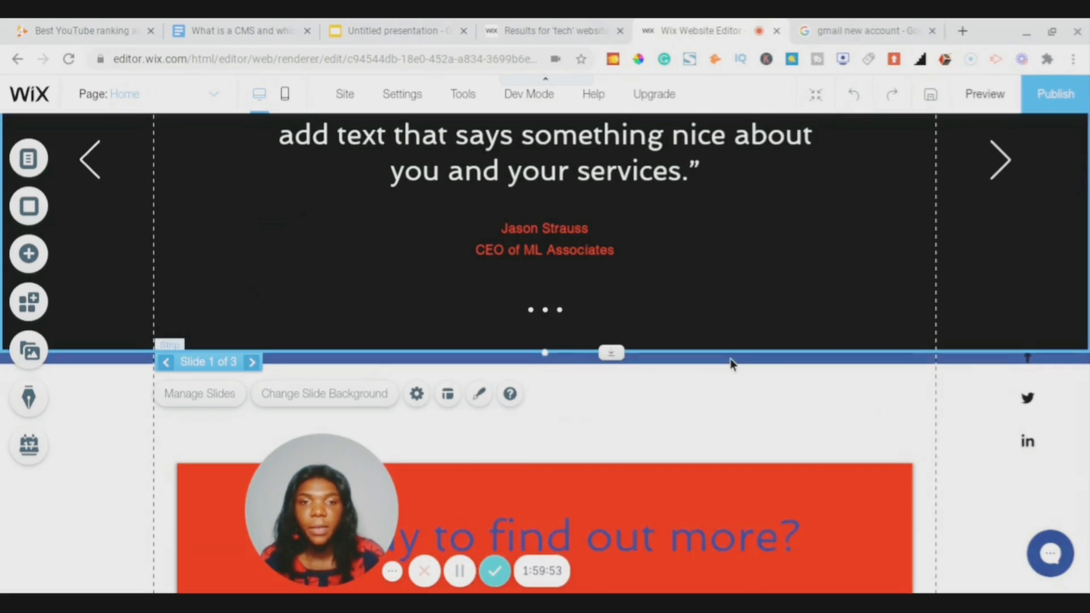
left_click(730, 358)
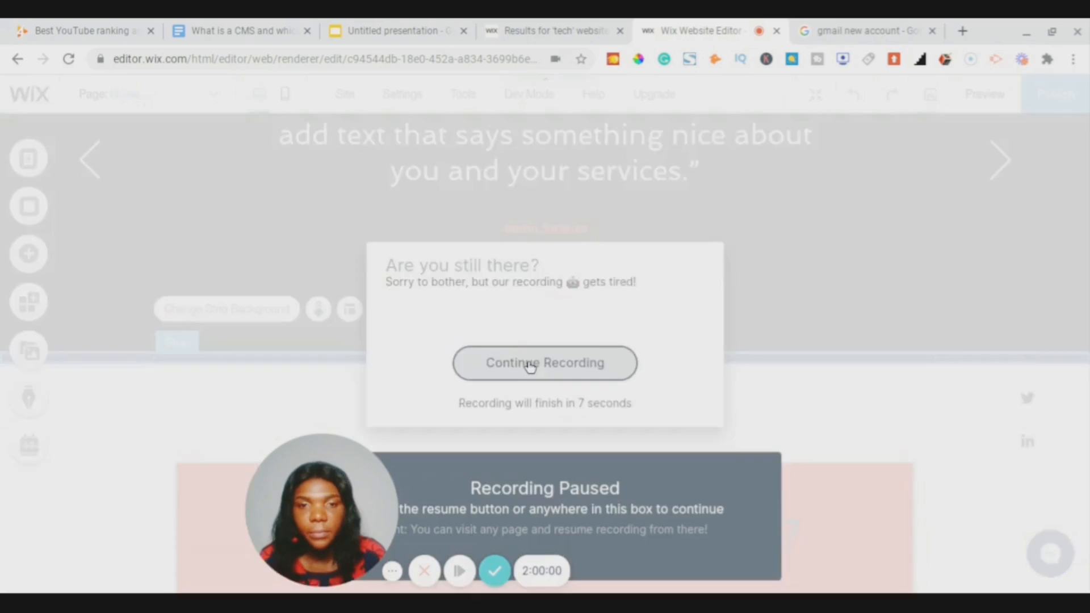
left_click(529, 363)
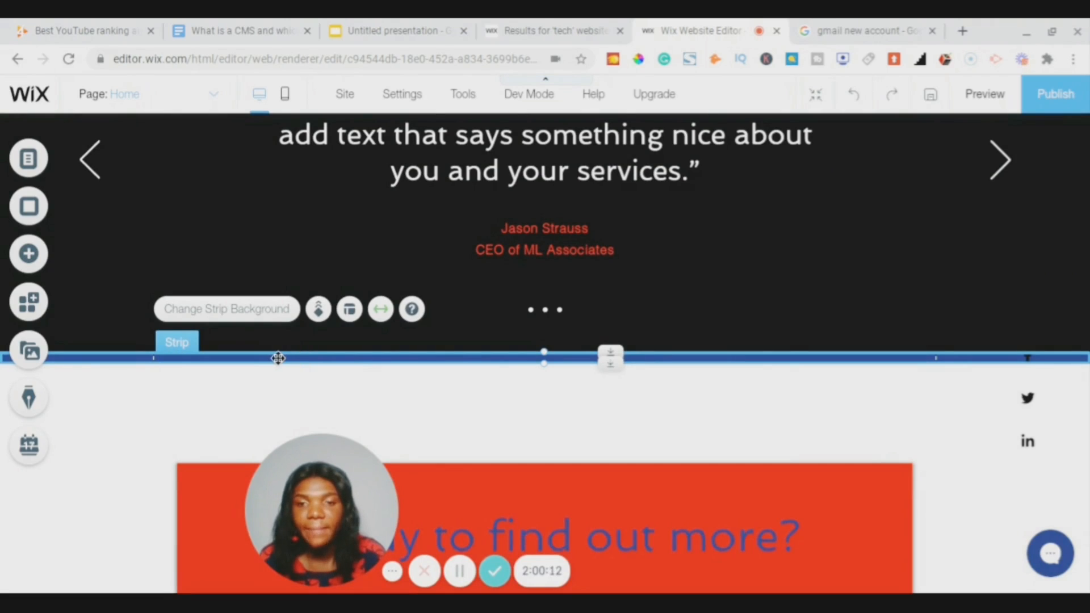
right_click(385, 358)
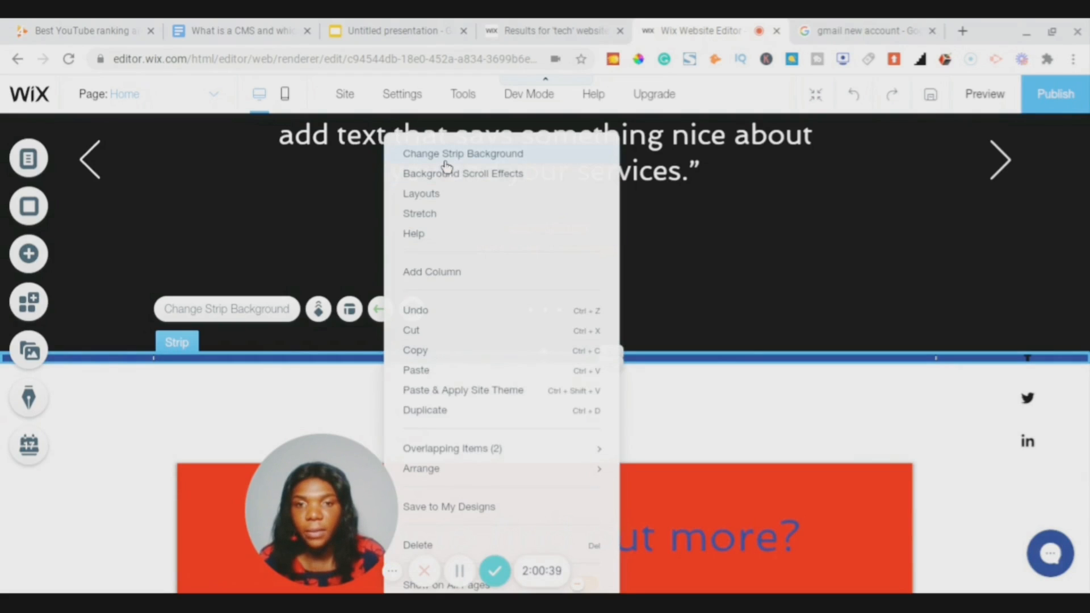
left_click(419, 546)
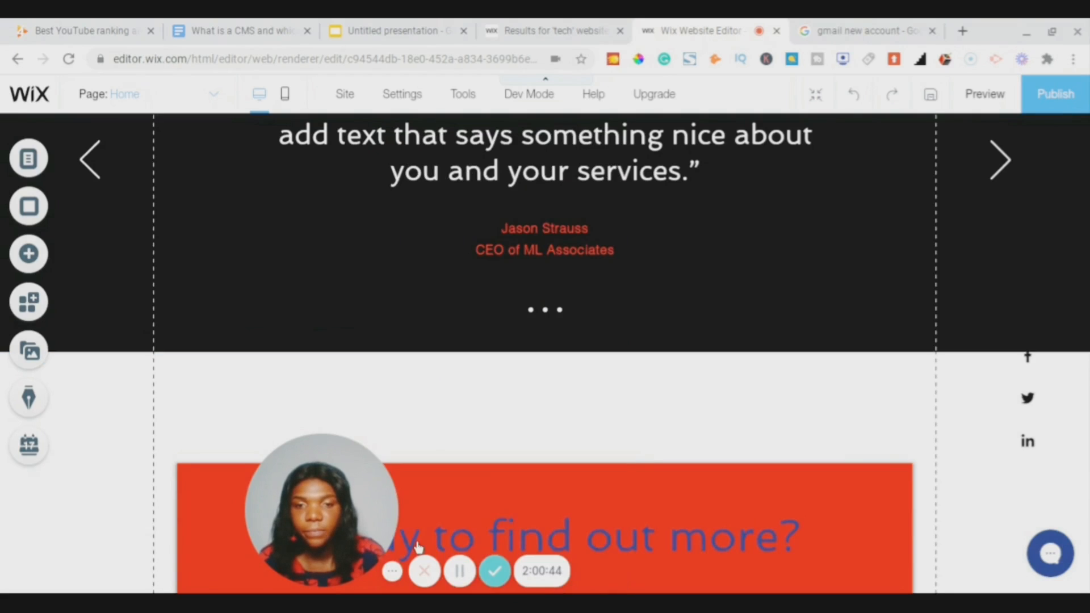
- Scroll through the page to review the sections around the 'Ready to find out more?' box
scroll(621, 425, "down", 1)
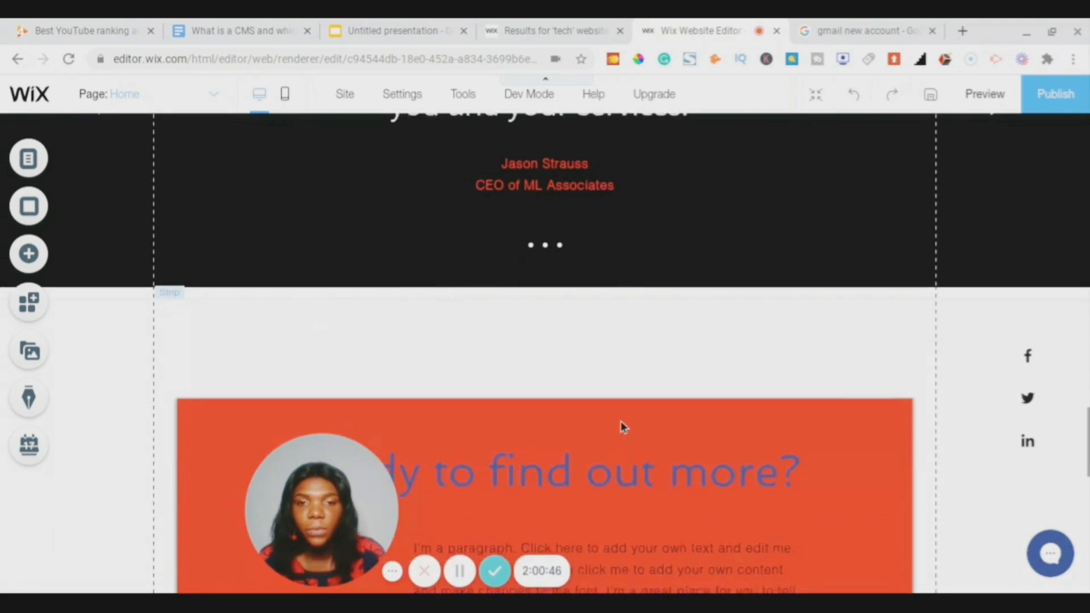
scroll(621, 423, "down", 3)
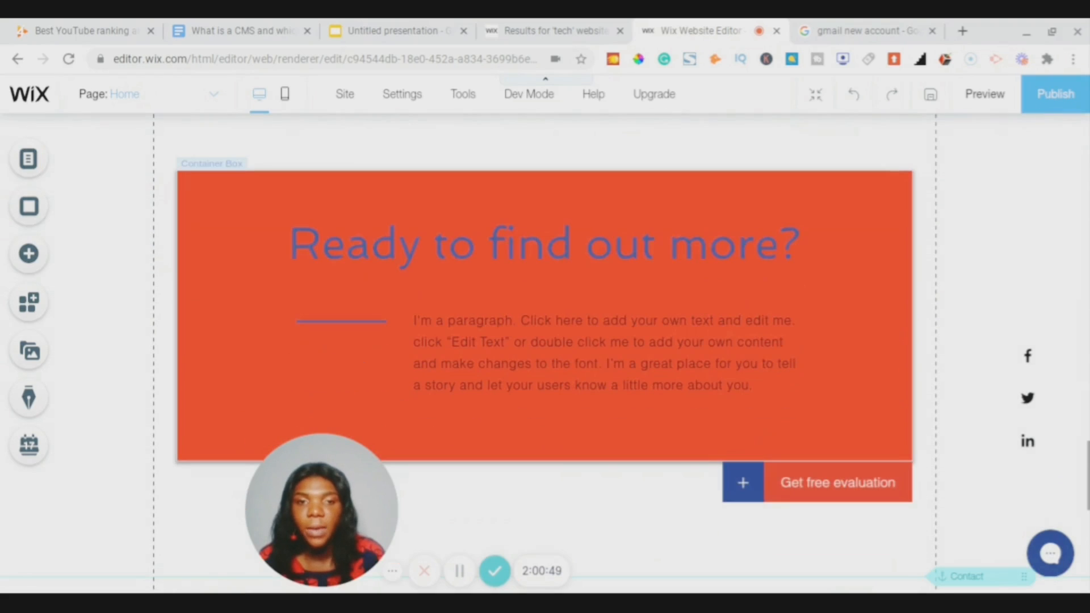
scroll(545, 340, "up", 3)
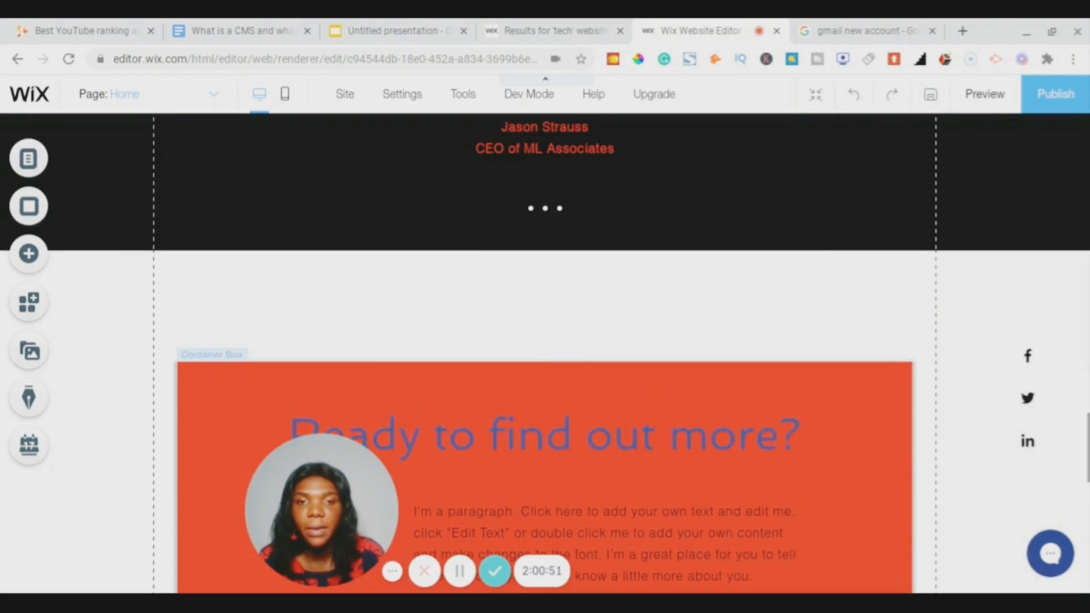
scroll(545, 341, "down", 3)
scroll(545, 284, "down", 1)
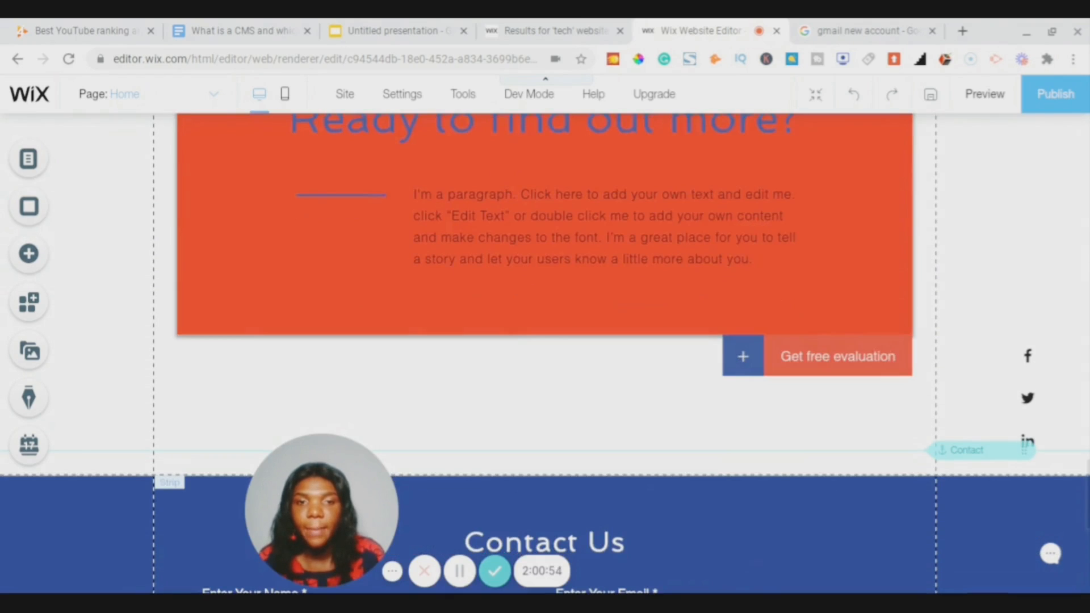
scroll(545, 341, "up", 4)
scroll(545, 341, "down", 2)
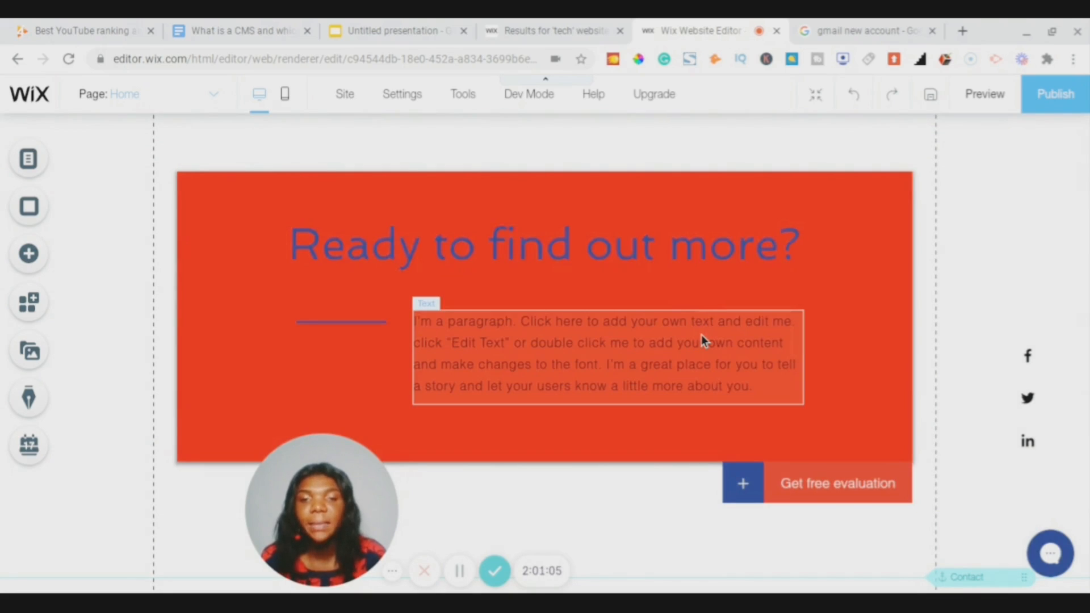
scroll(700, 338, "up", 12)
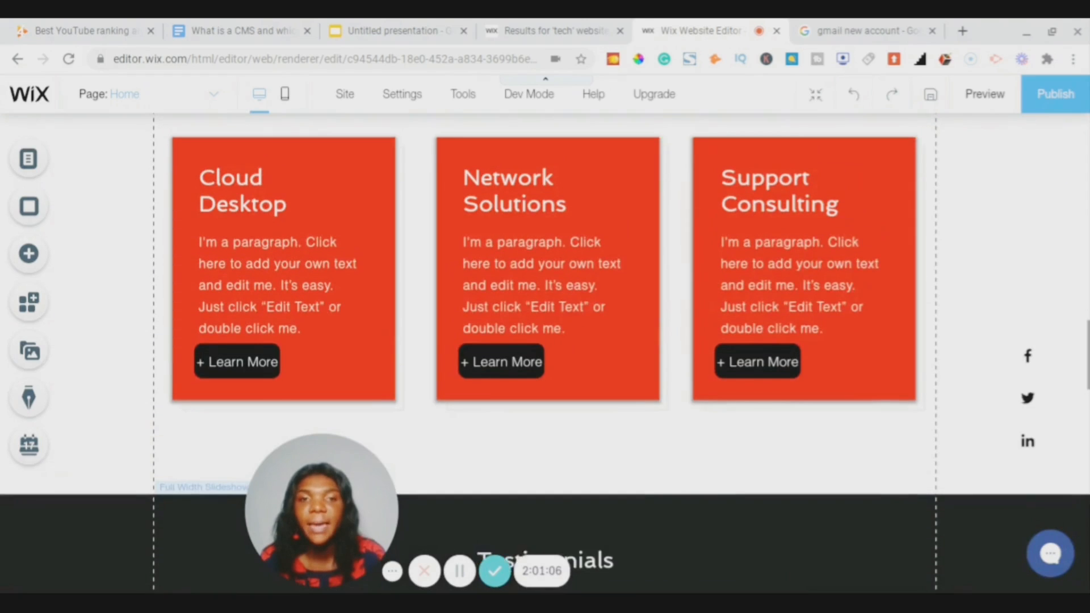
scroll(545, 341, "down", 3)
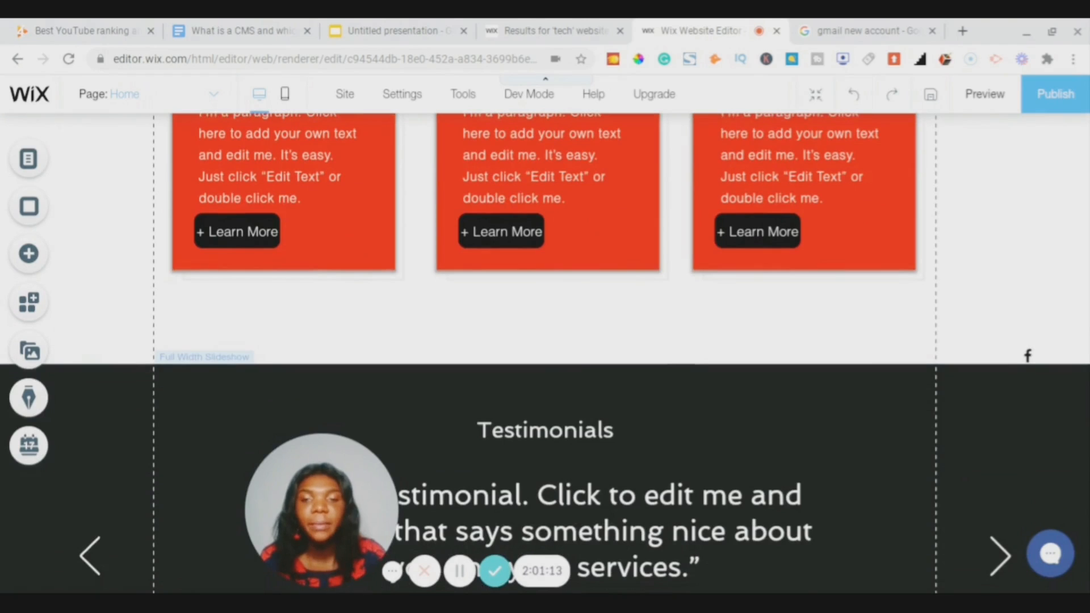
scroll(545, 340, "down", 10)
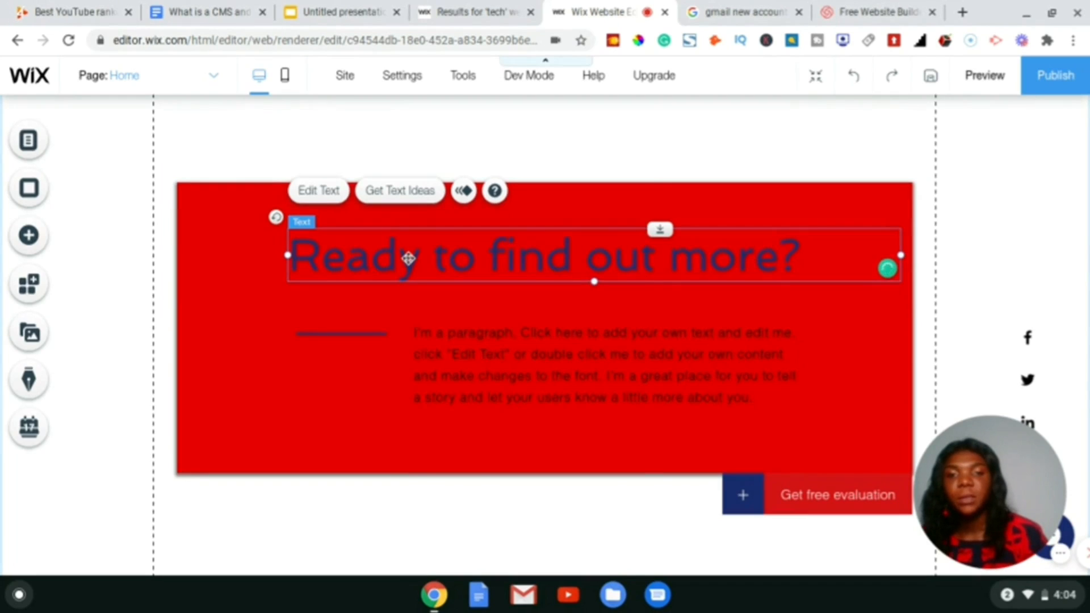
- Make the red box's heading text white
right_click(408, 258)
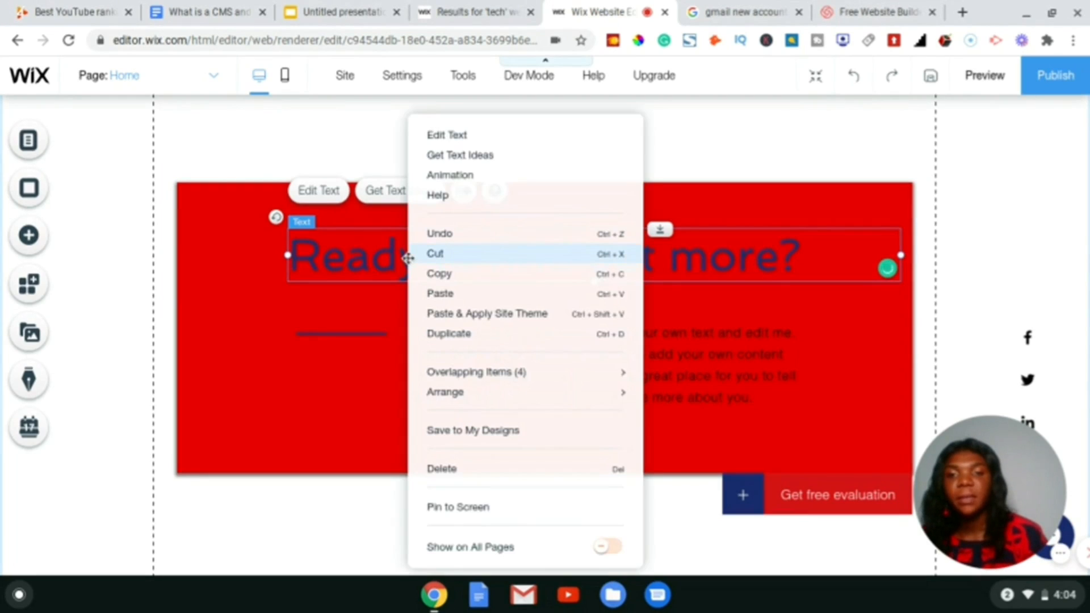
left_click(441, 137)
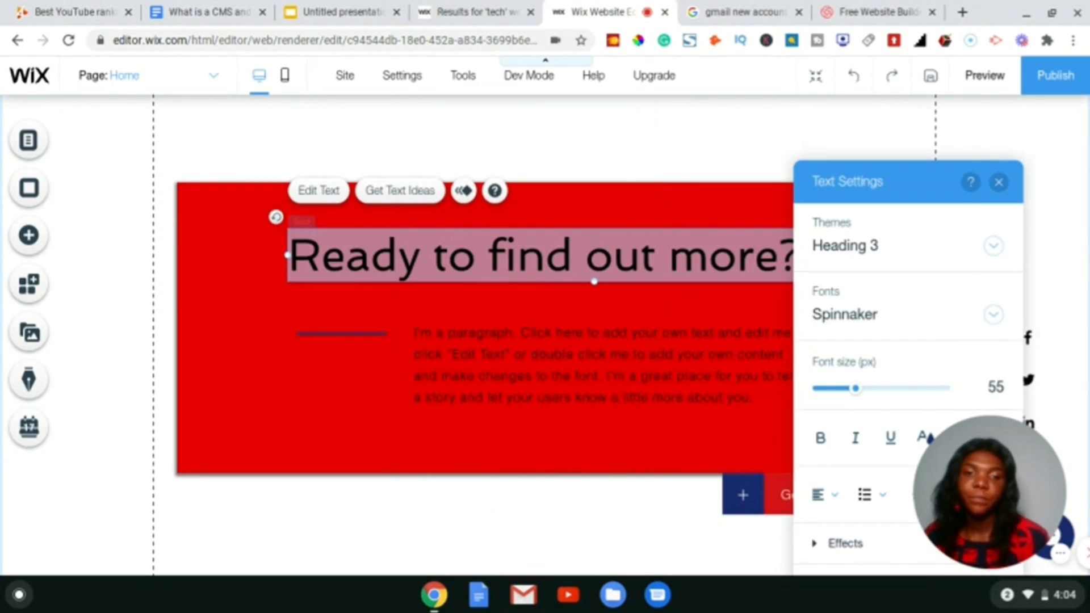
left_click(921, 438)
left_click(803, 311)
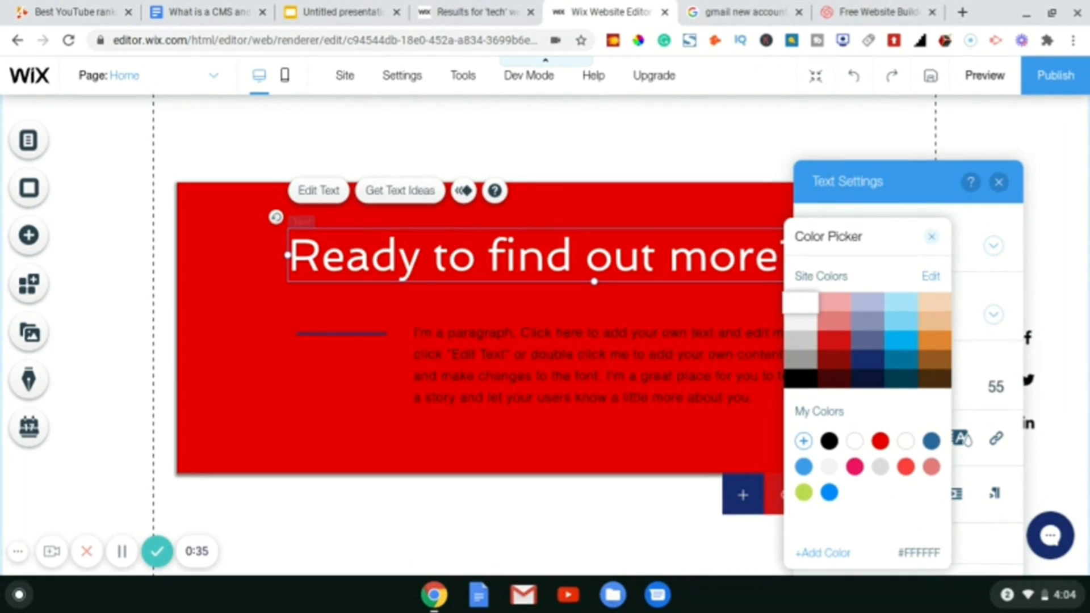
left_click(931, 237)
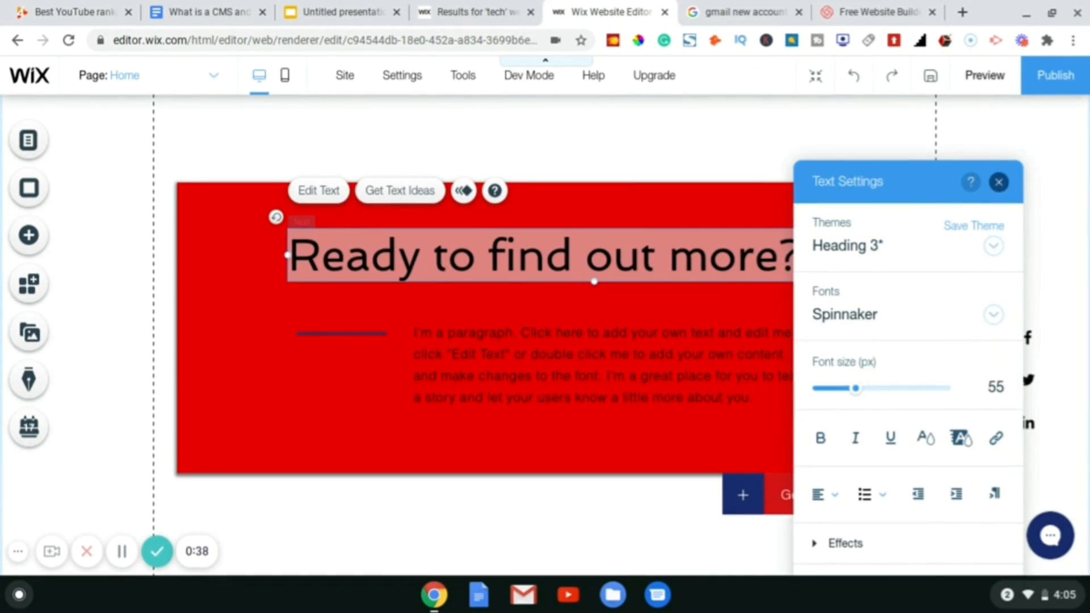
left_click(1001, 182)
- Make the red box's paragraph text white
left_click(639, 360)
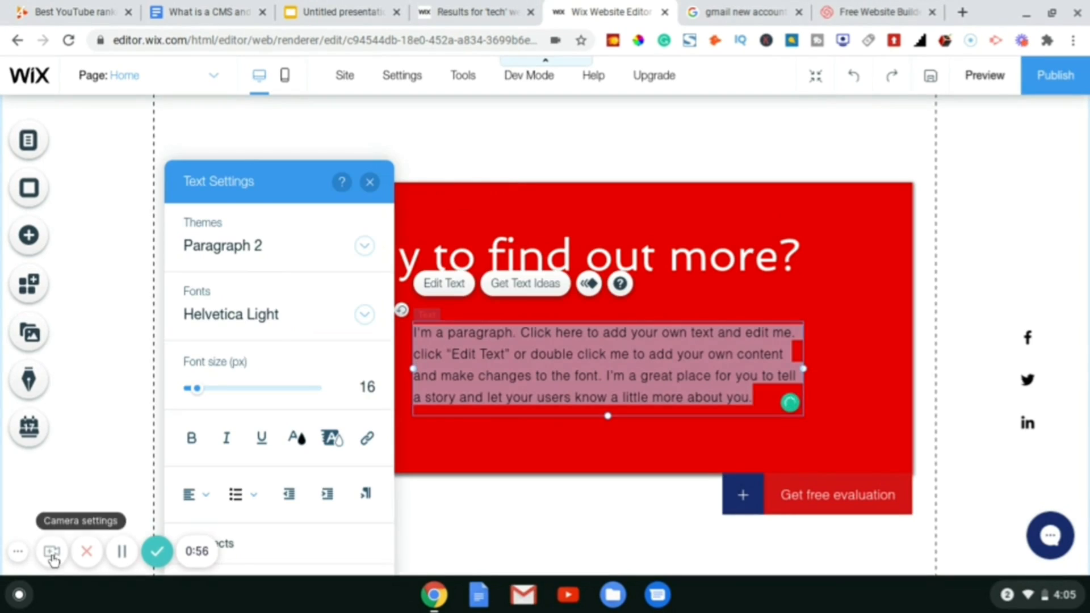
left_click(51, 554)
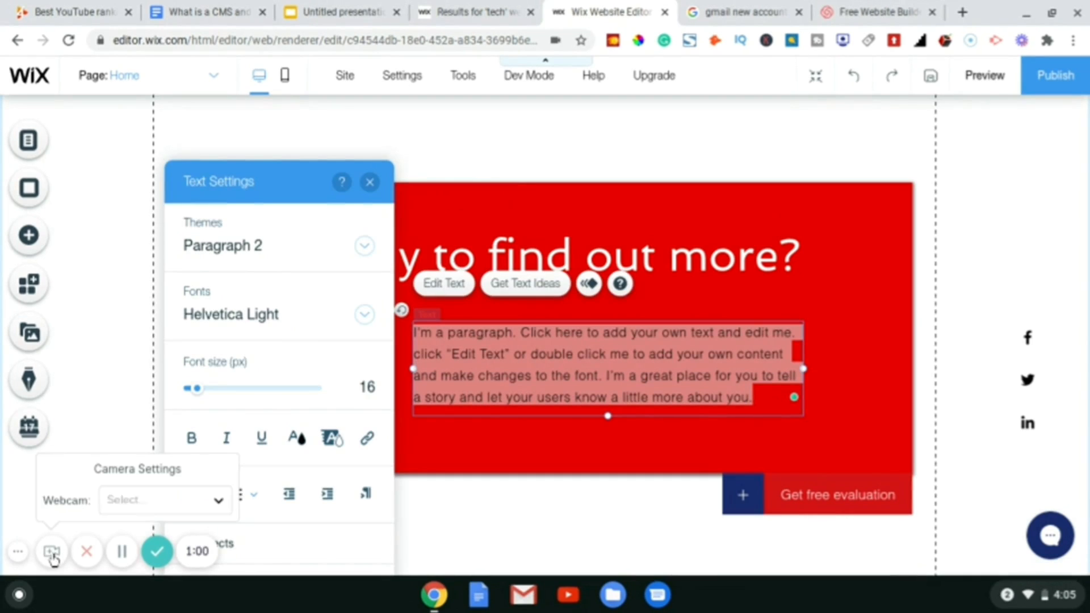
left_click(17, 552)
left_click(17, 554)
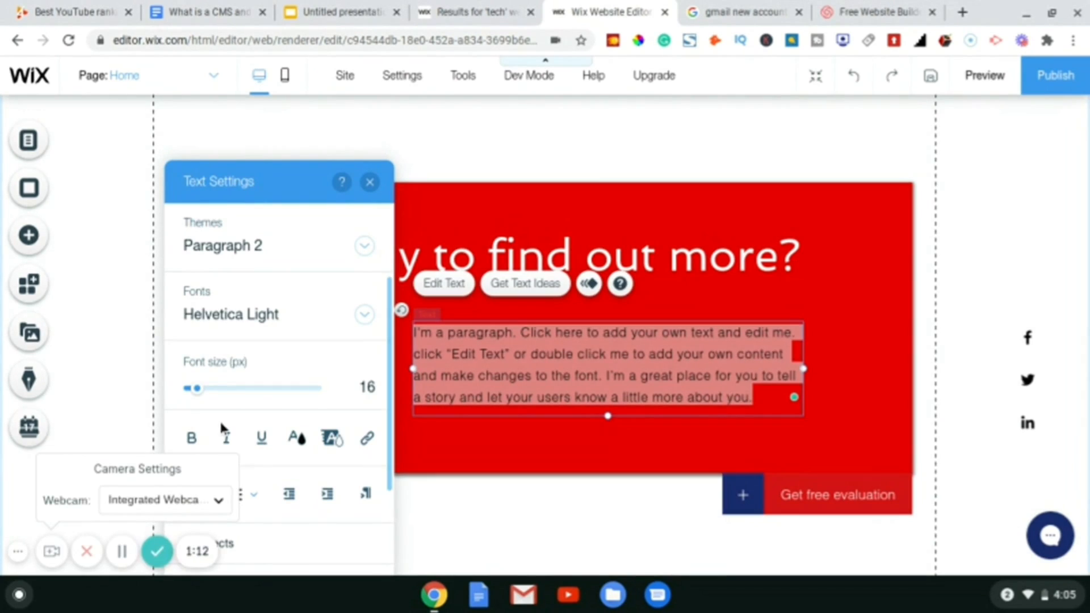
left_click(296, 437)
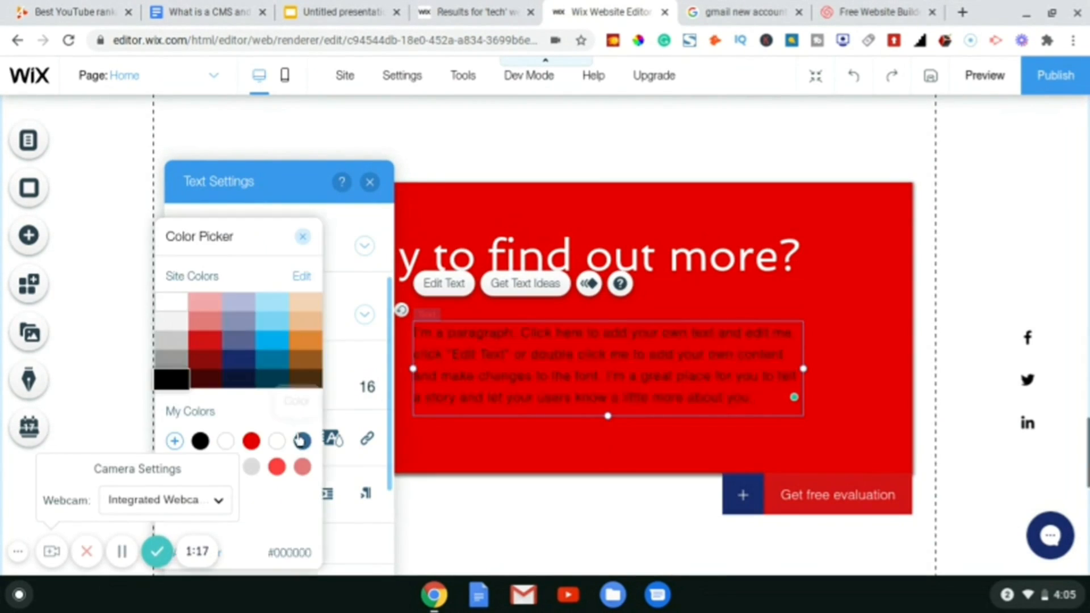
left_click(302, 236)
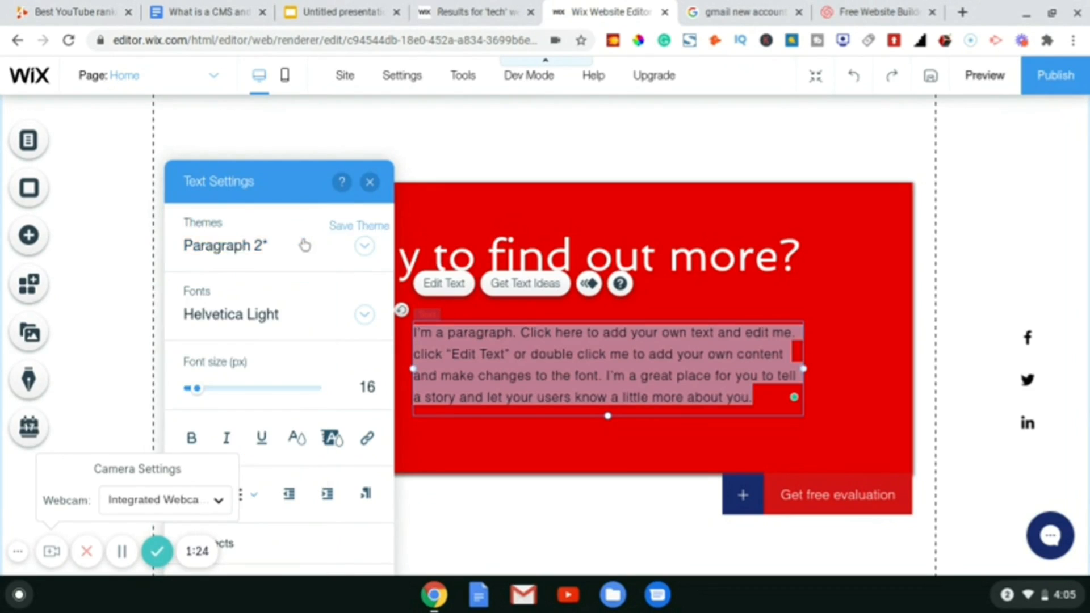
left_click(369, 183)
- Set the short divider line's colour to white in its customized design
left_click(354, 337)
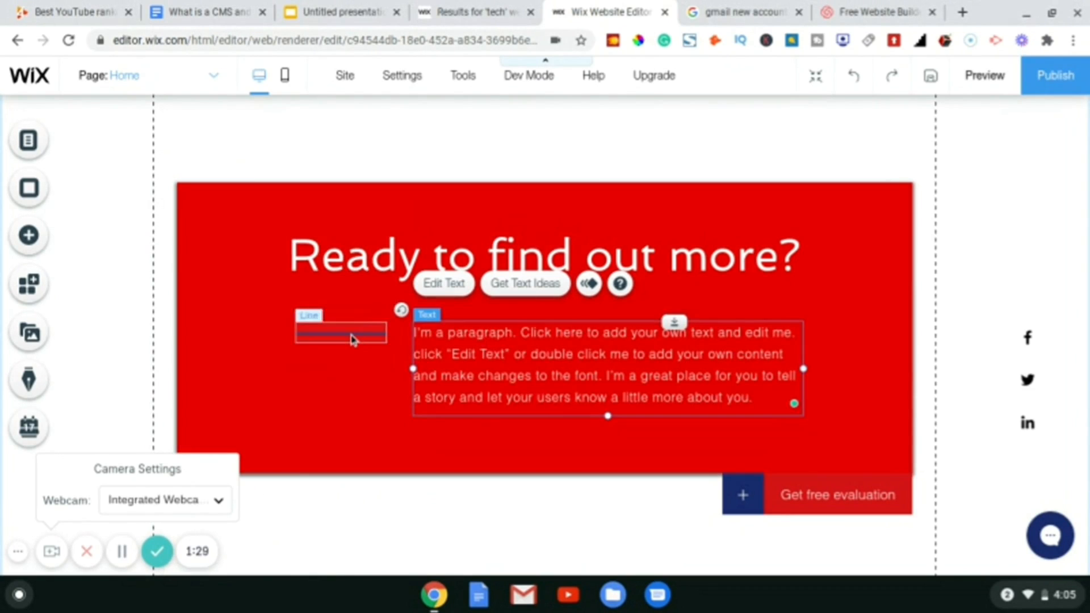
right_click(353, 340)
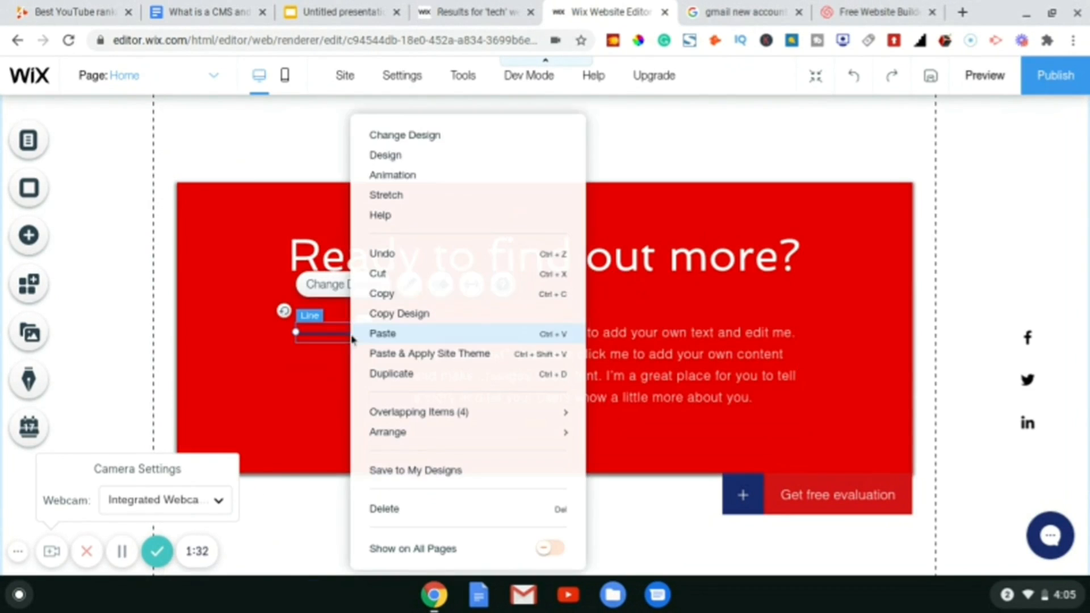
left_click(405, 134)
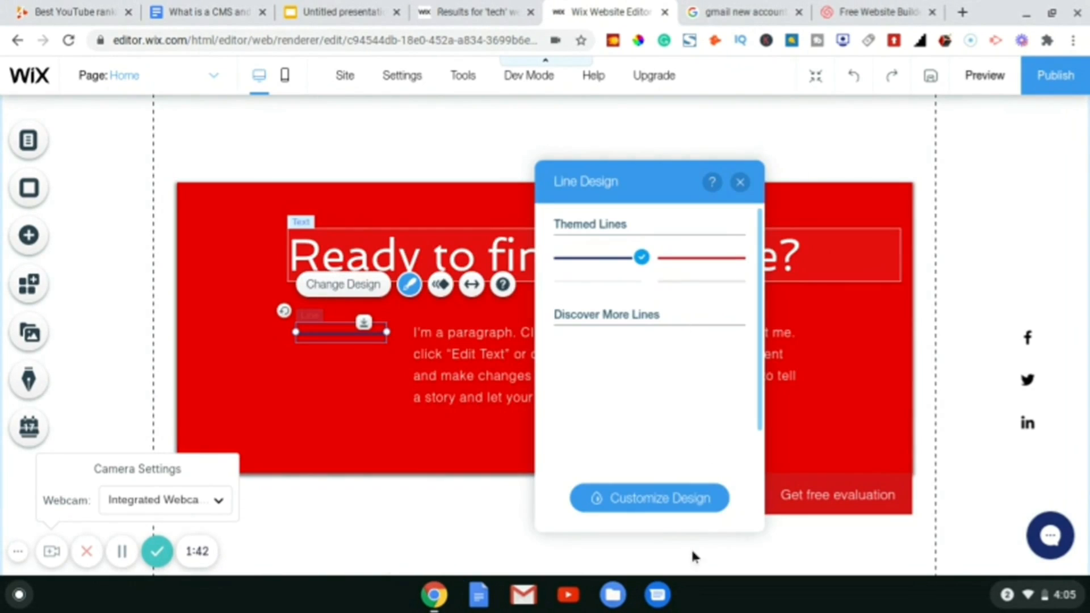
left_click(653, 504)
left_click(734, 381)
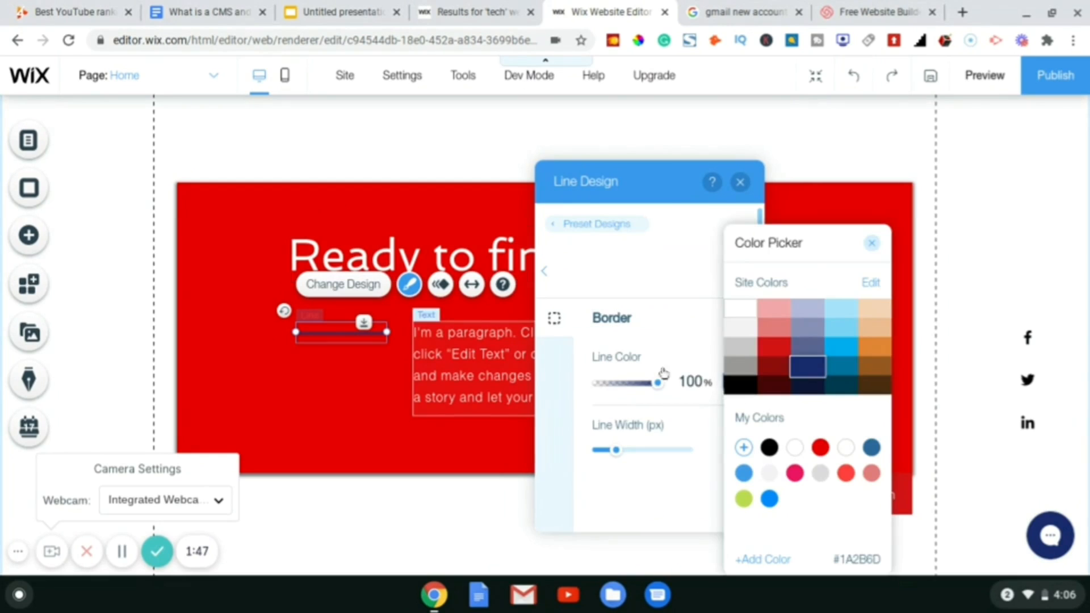
left_click(748, 321)
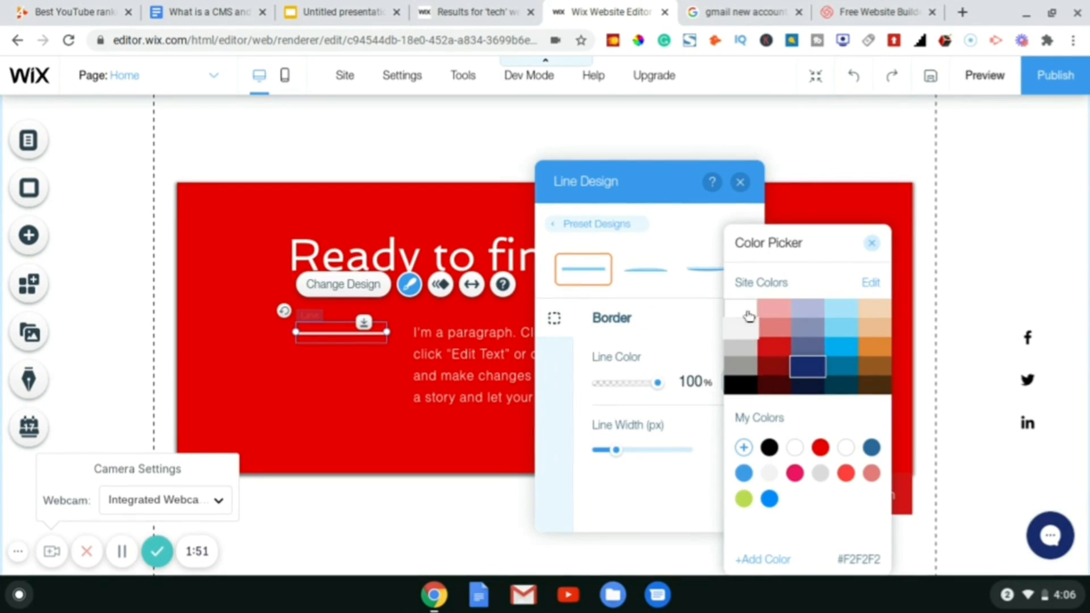
left_click(739, 182)
left_click(742, 189)
scroll(858, 443, "down", 1)
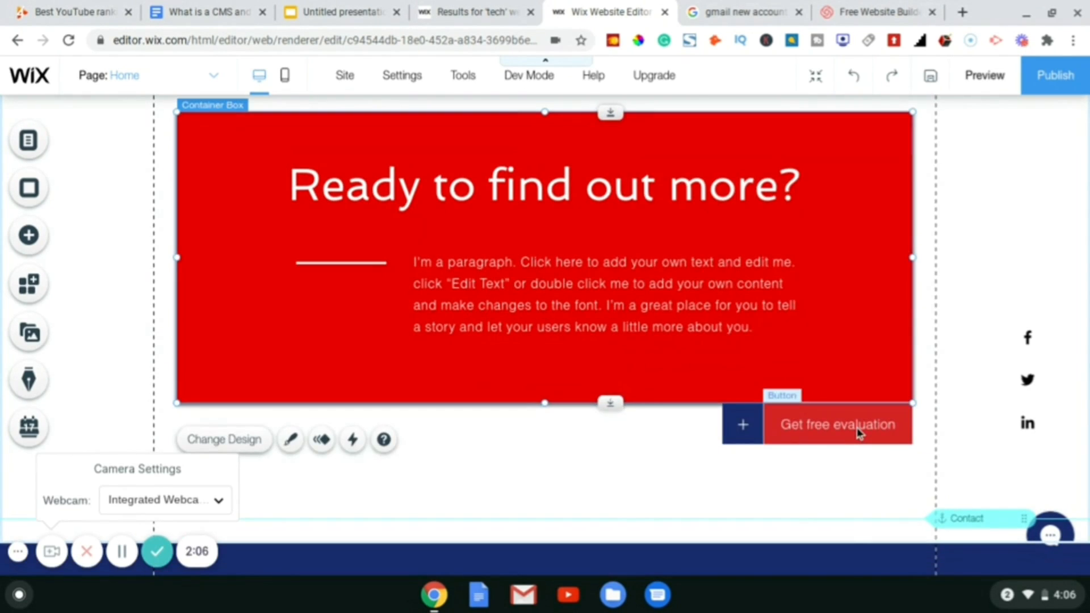
- Give the Get free evaluation button the black themed style and select the small button beside it
right_click(858, 432)
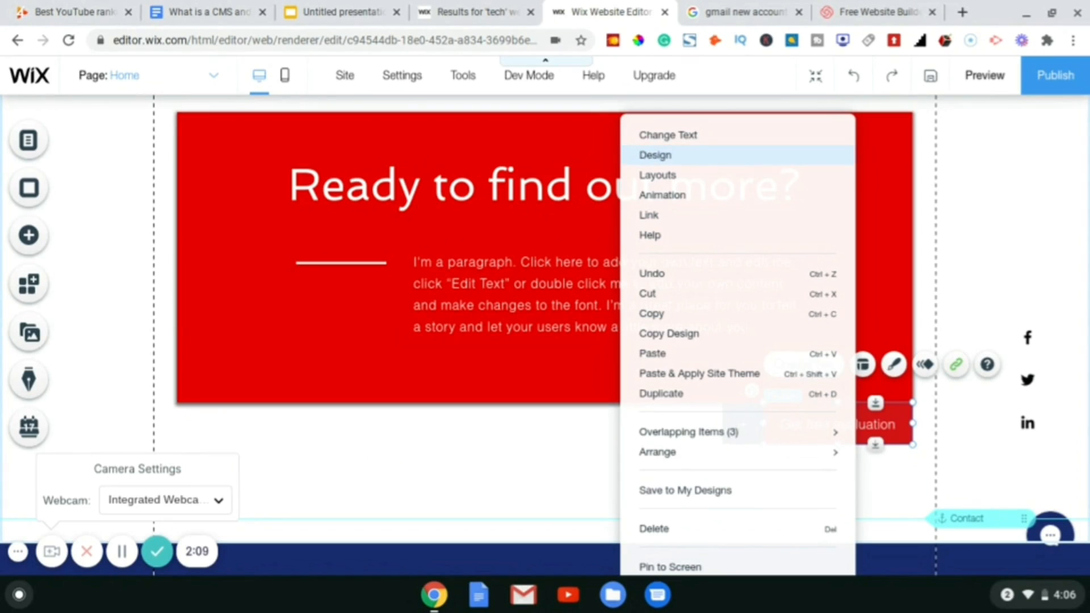
left_click(655, 154)
left_click(563, 450)
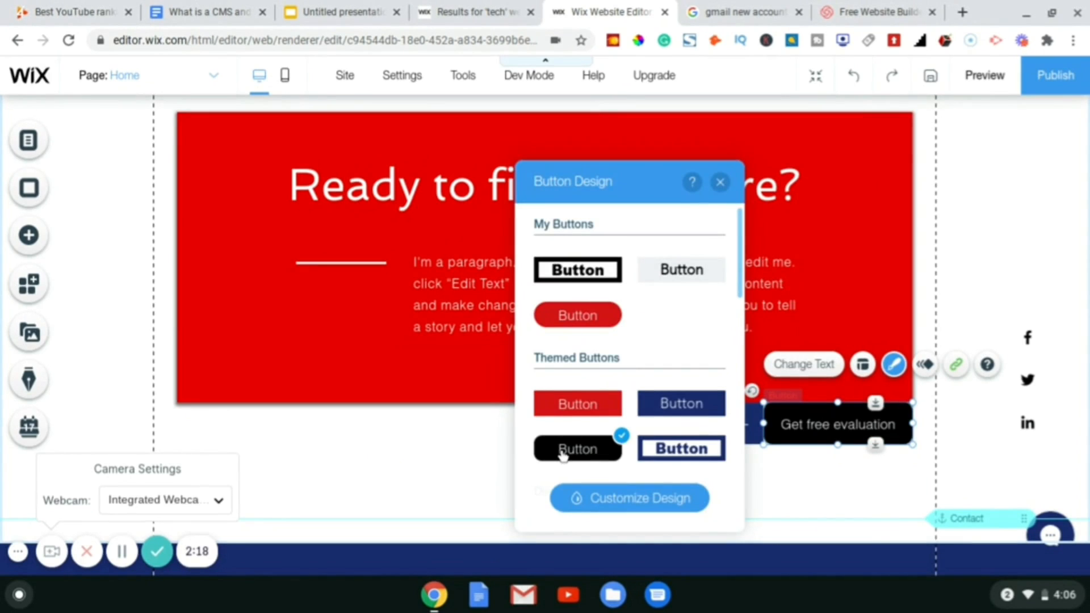
scroll(670, 418, "down", 5)
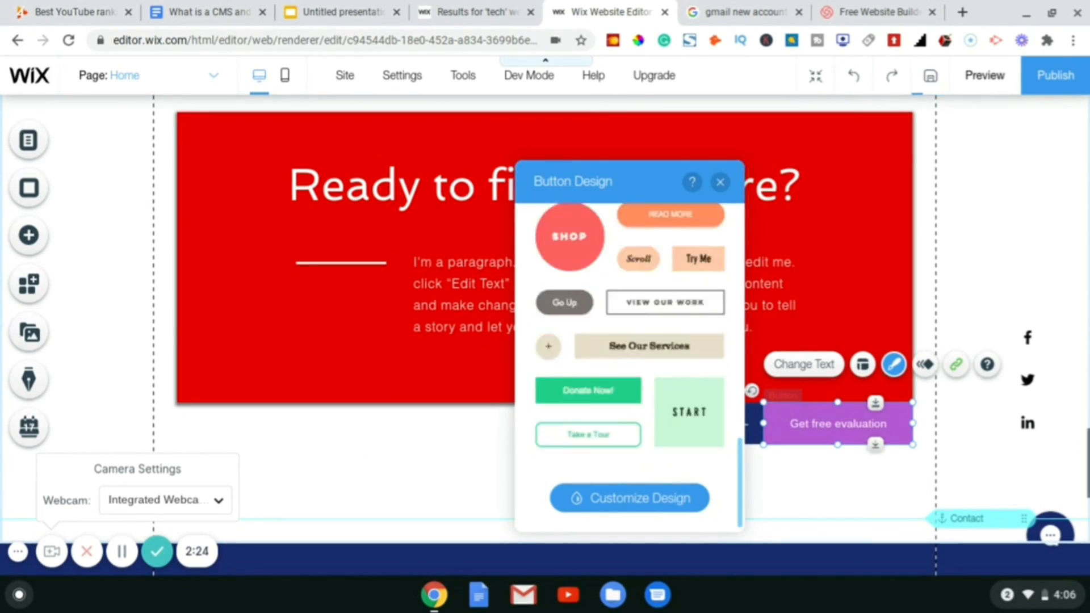
scroll(570, 452, "up", 5)
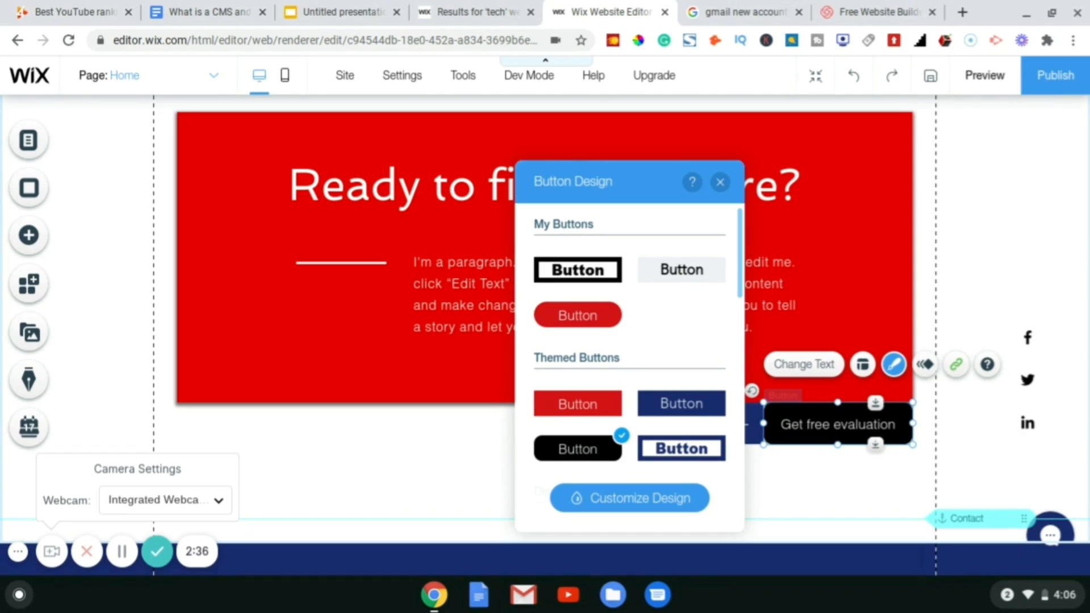
left_click(676, 269)
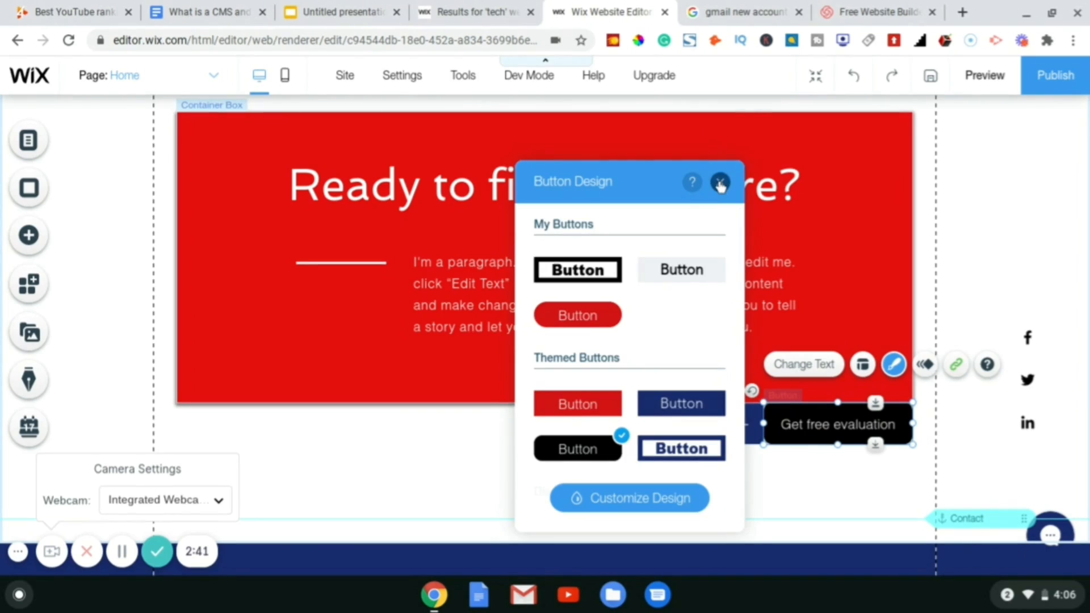
left_click(719, 183)
left_click(742, 422)
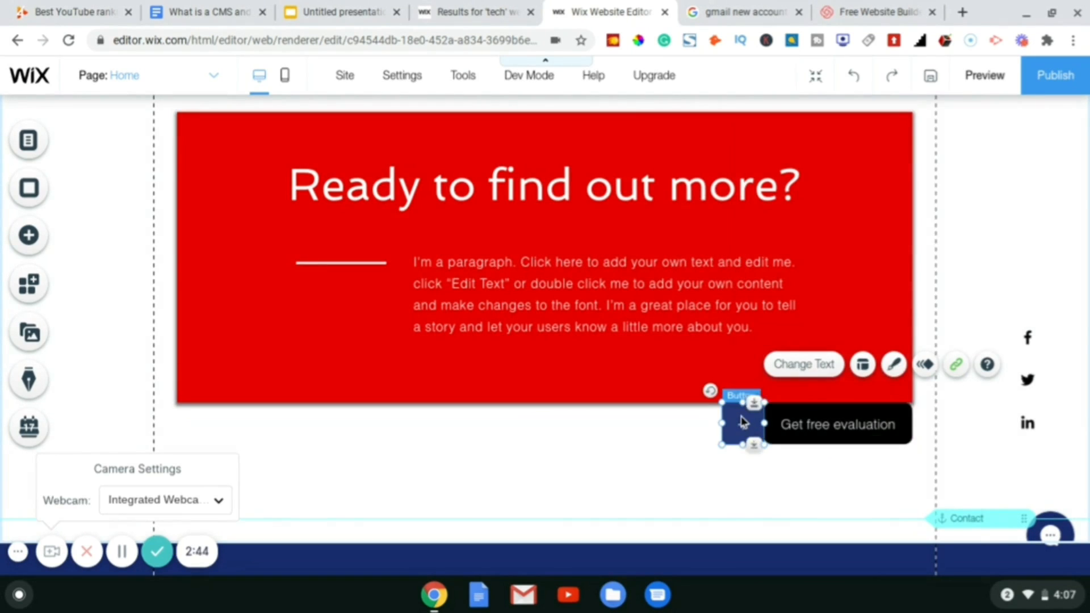
- Customize the small button's design with a white fill colour
right_click(742, 422)
left_click(785, 164)
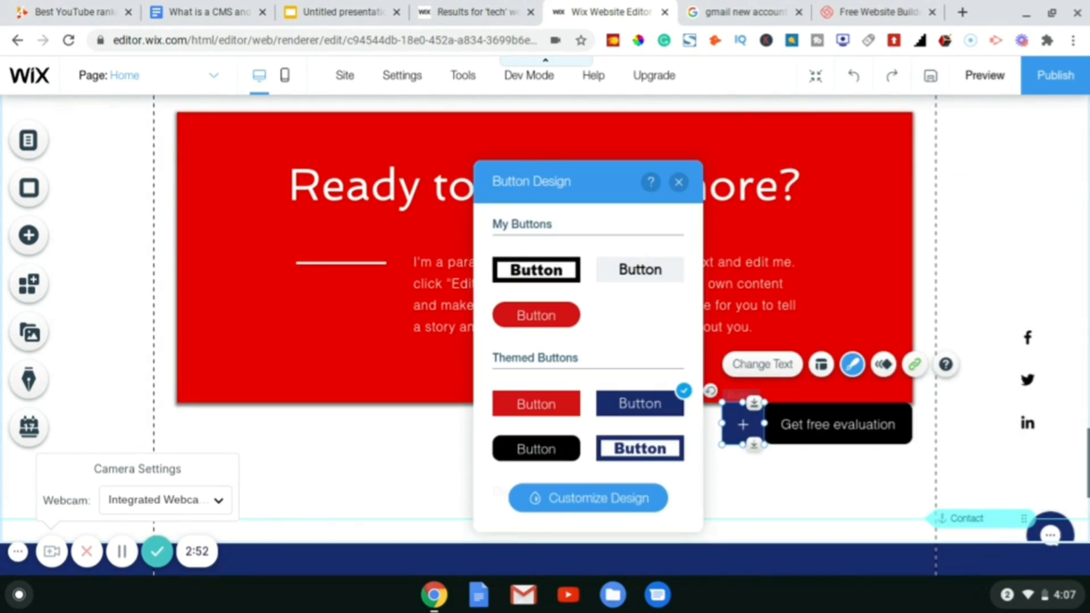
left_click(608, 504)
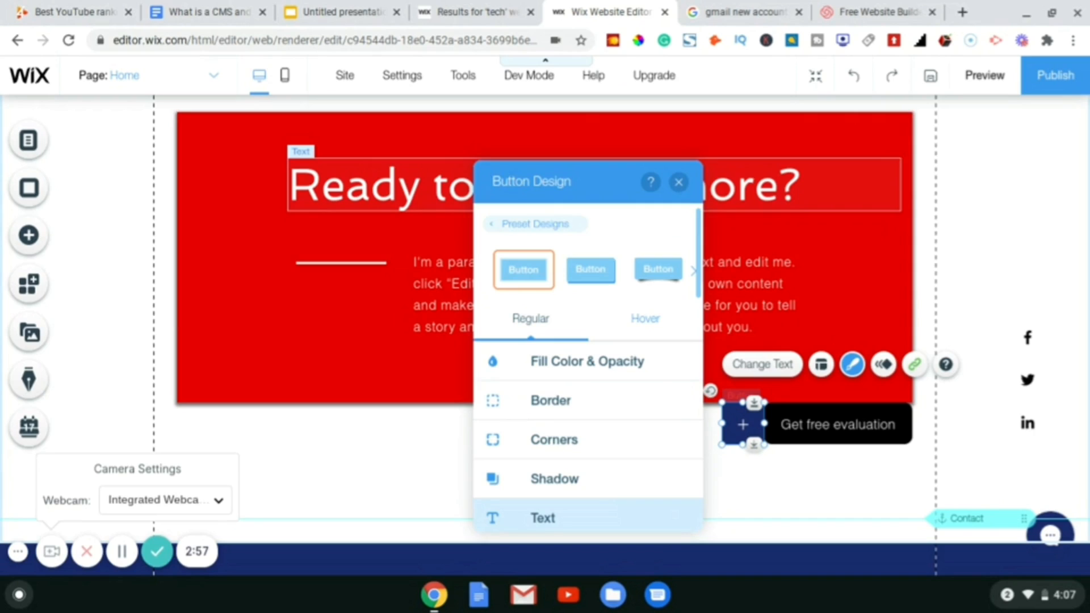
left_click(566, 366)
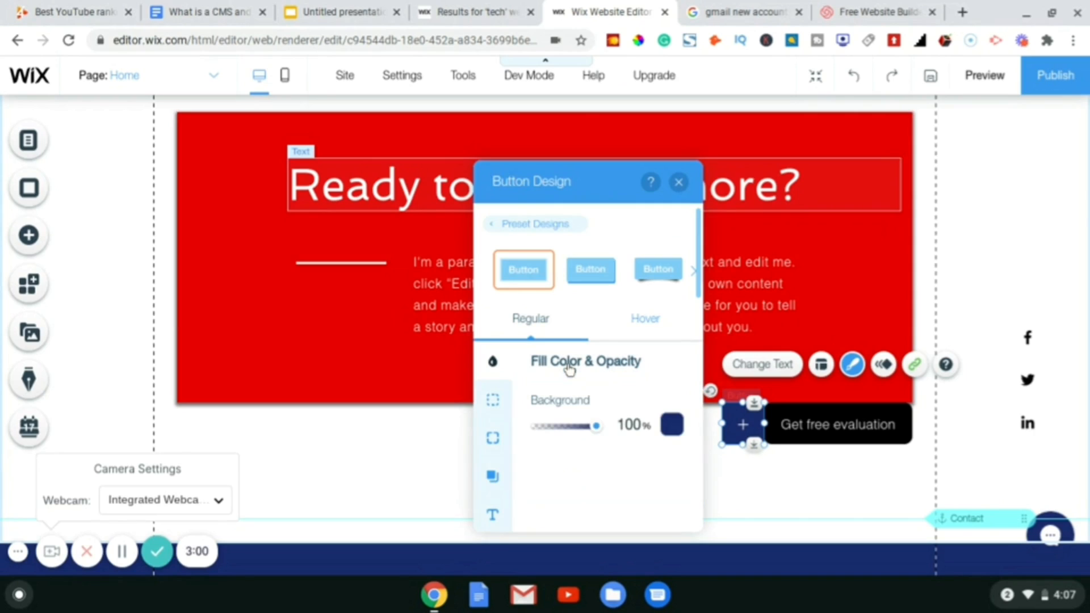
left_click(672, 425)
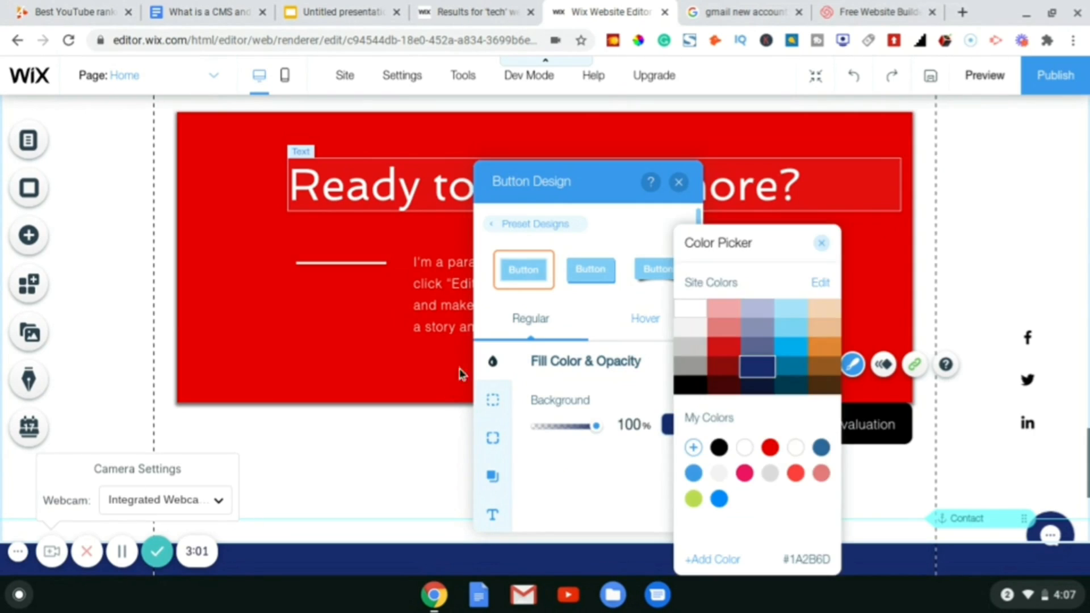
left_click(693, 312)
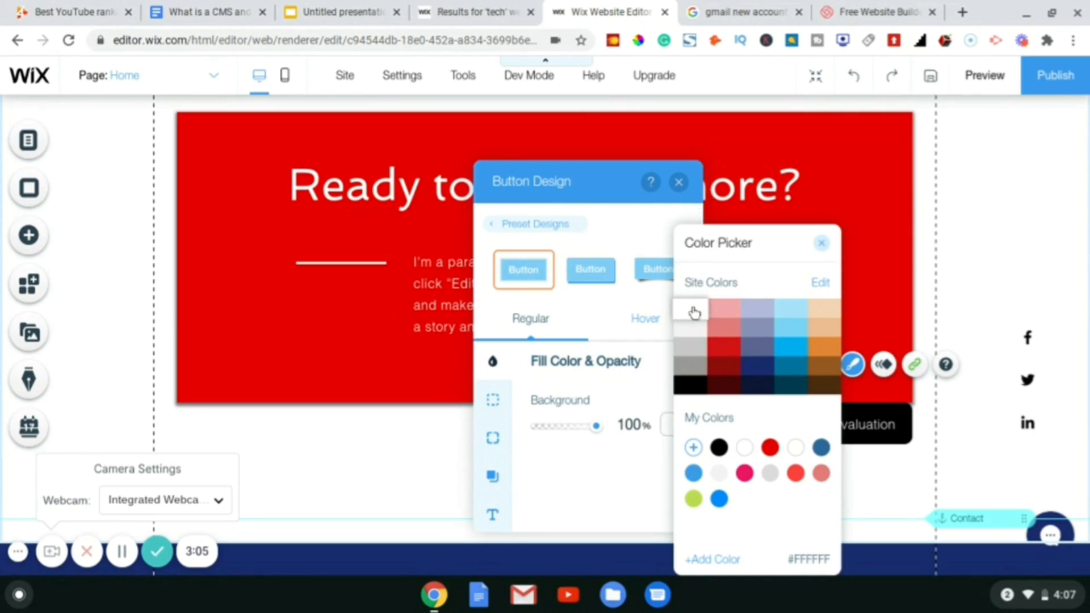
left_click(823, 246)
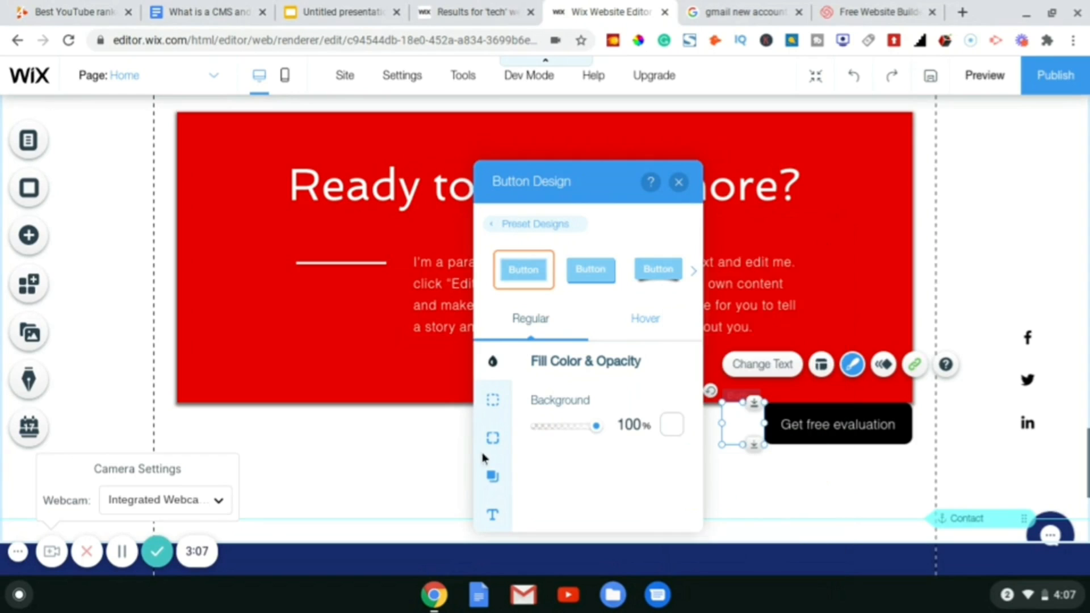
- Set the button text to dark navy #0D1637 and make it bold
left_click(491, 514)
left_click(667, 408)
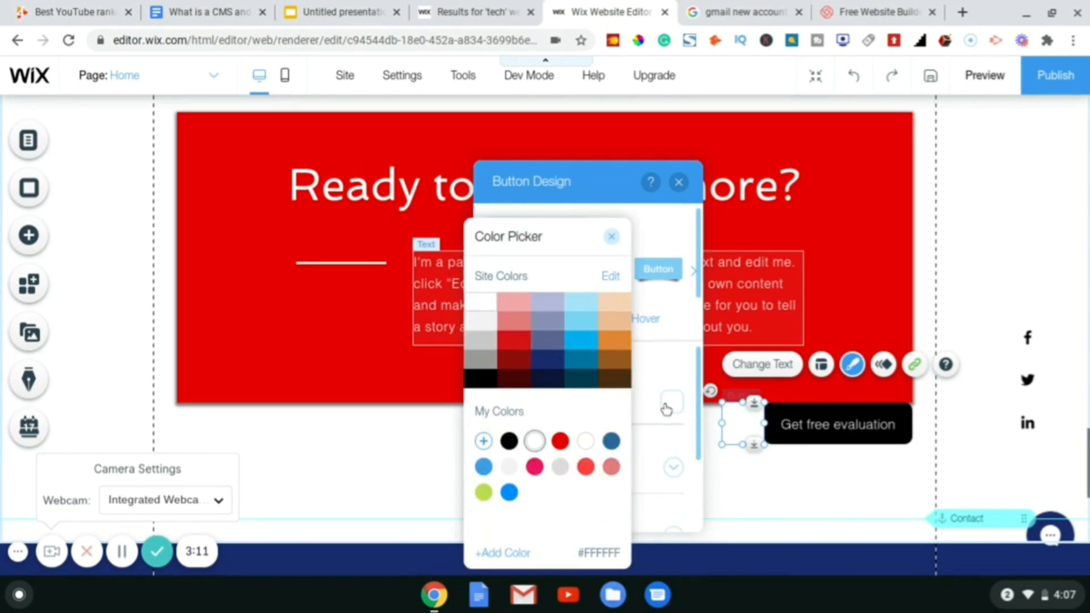
left_click(481, 322)
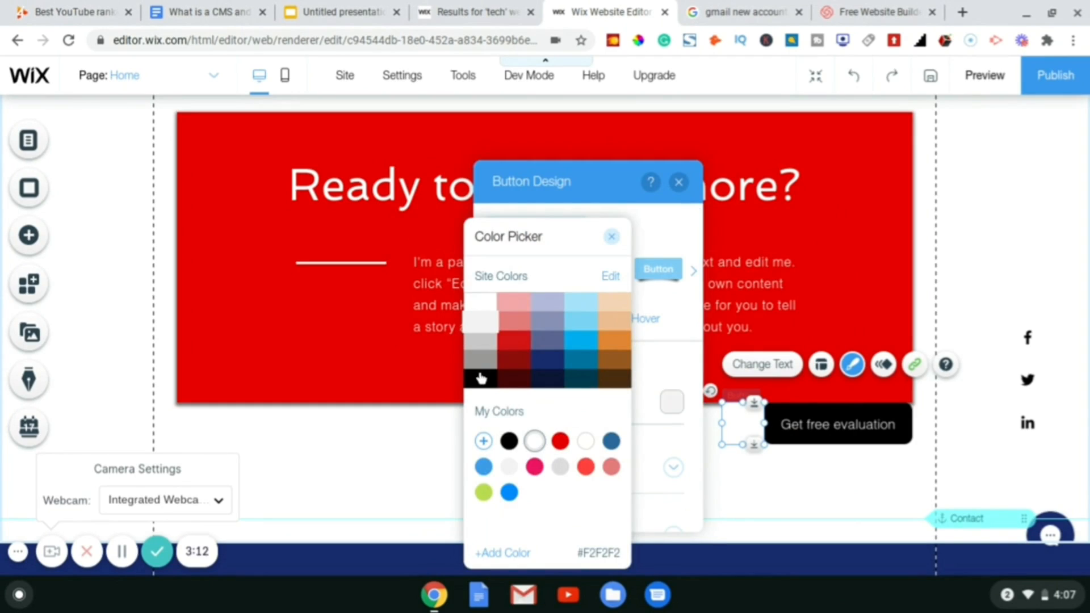
left_click(481, 378)
left_click(548, 379)
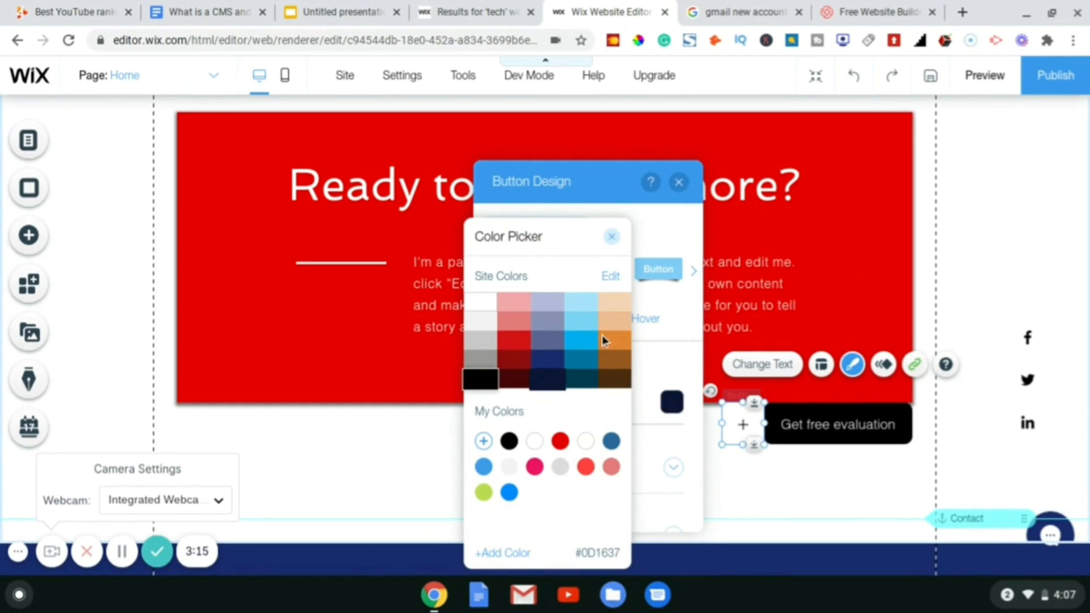
left_click(612, 238)
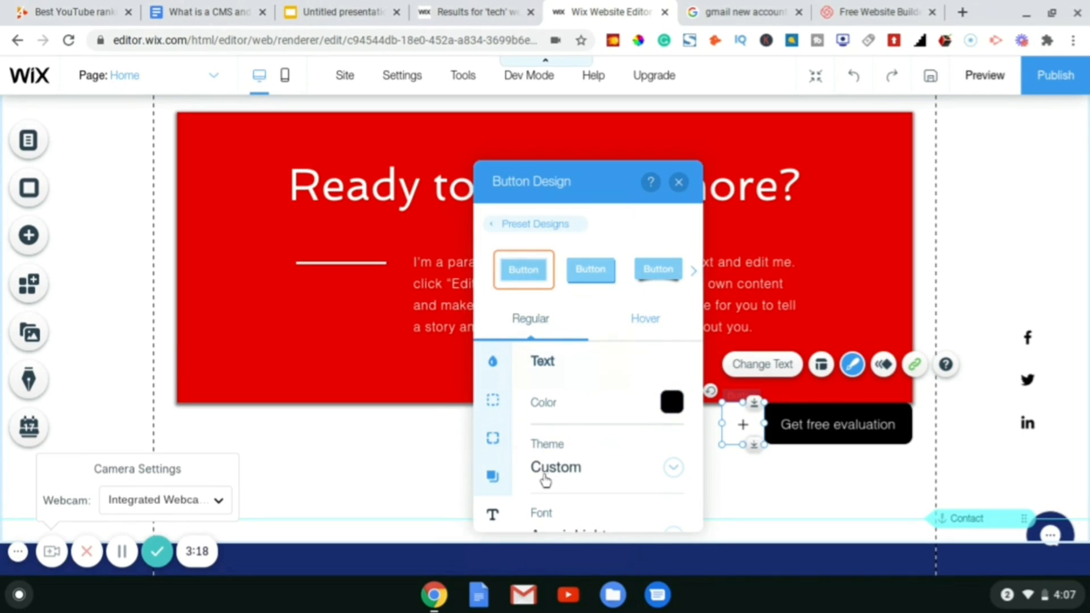
scroll(548, 480, "down", 3)
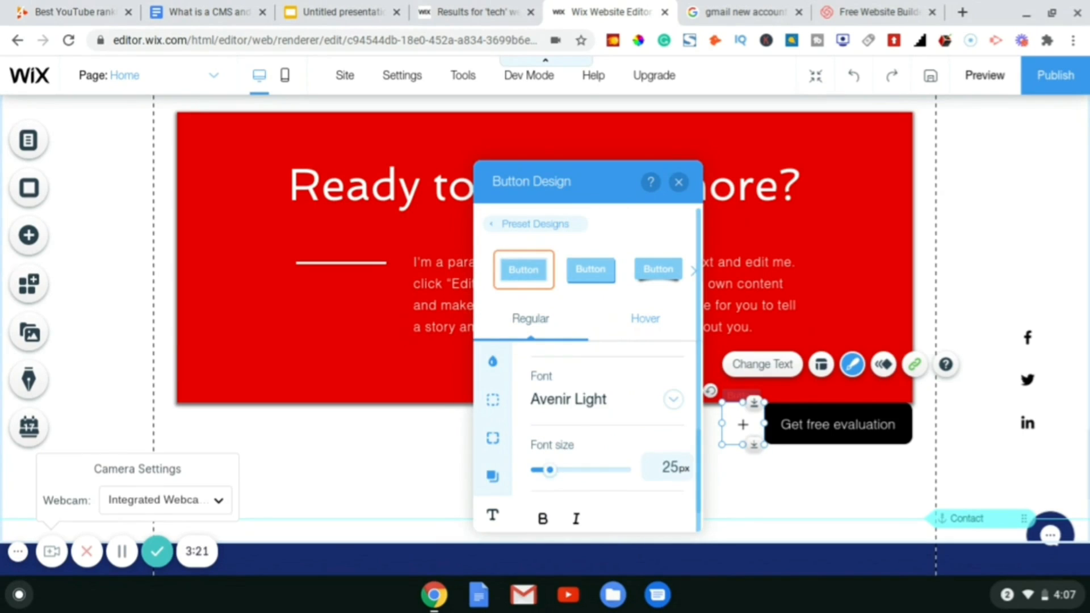
left_click(542, 519)
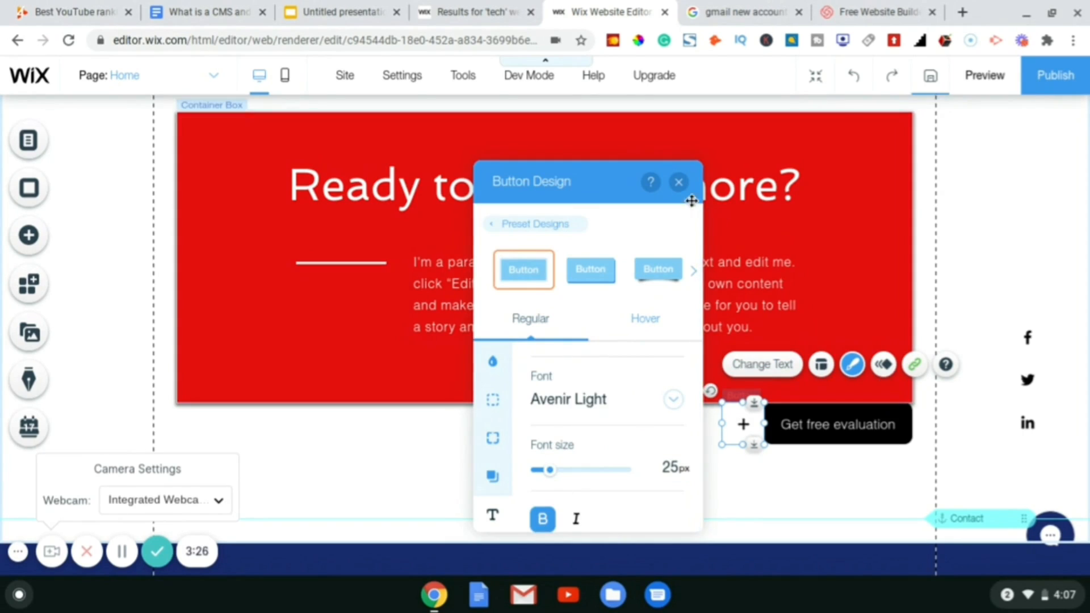
left_click(678, 183)
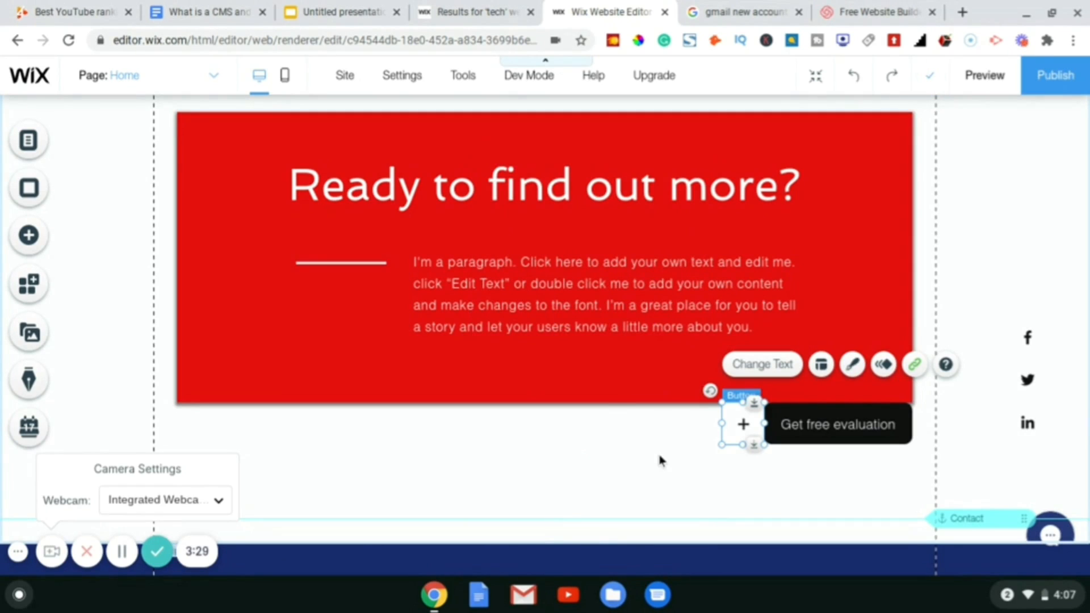
left_click(660, 459)
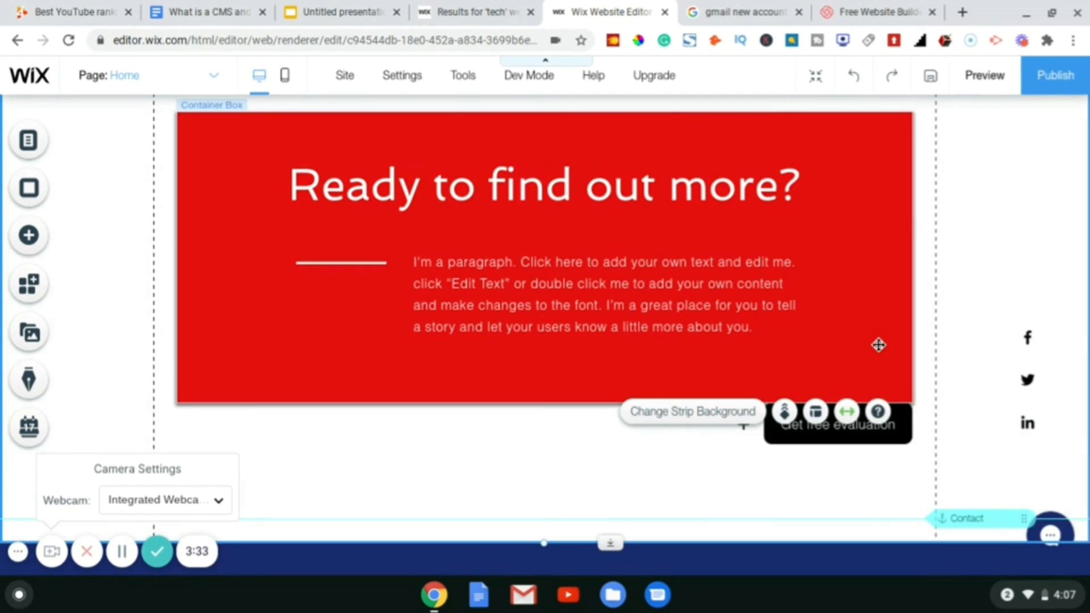
- Scroll to the navy Contact Us footer strip and open the footer's context menu
scroll(879, 344, "down", 4)
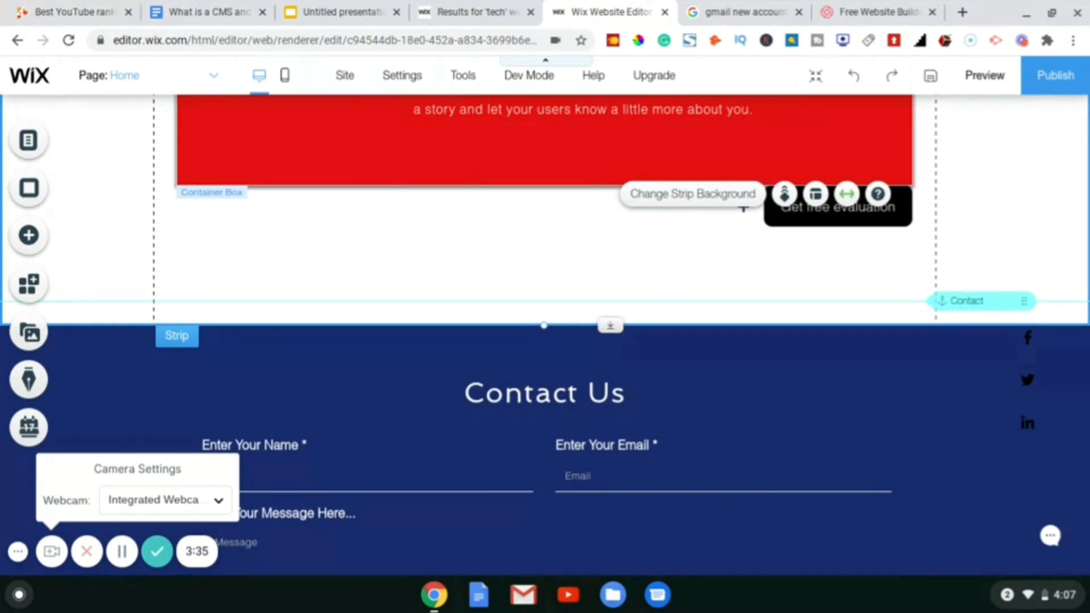
scroll(743, 208, "down", 6)
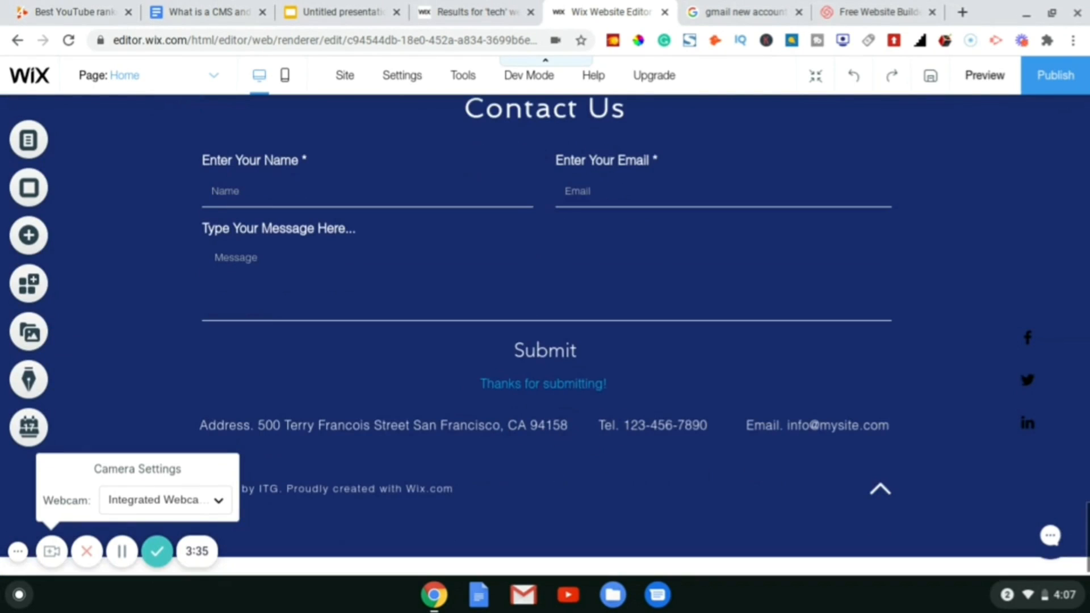
scroll(545, 335, "down", 1)
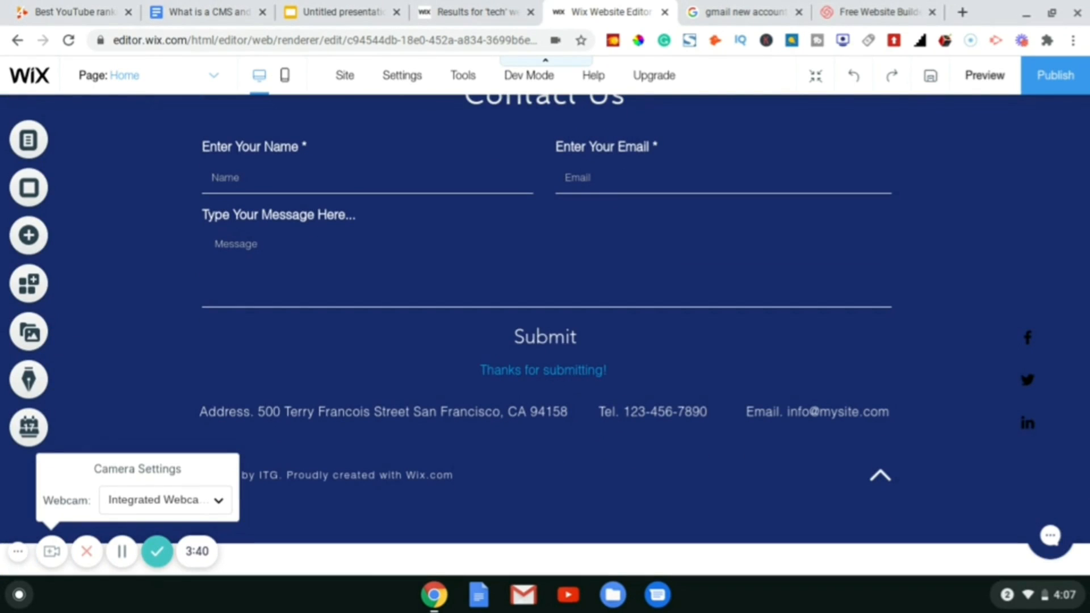
scroll(545, 335, "up", 5)
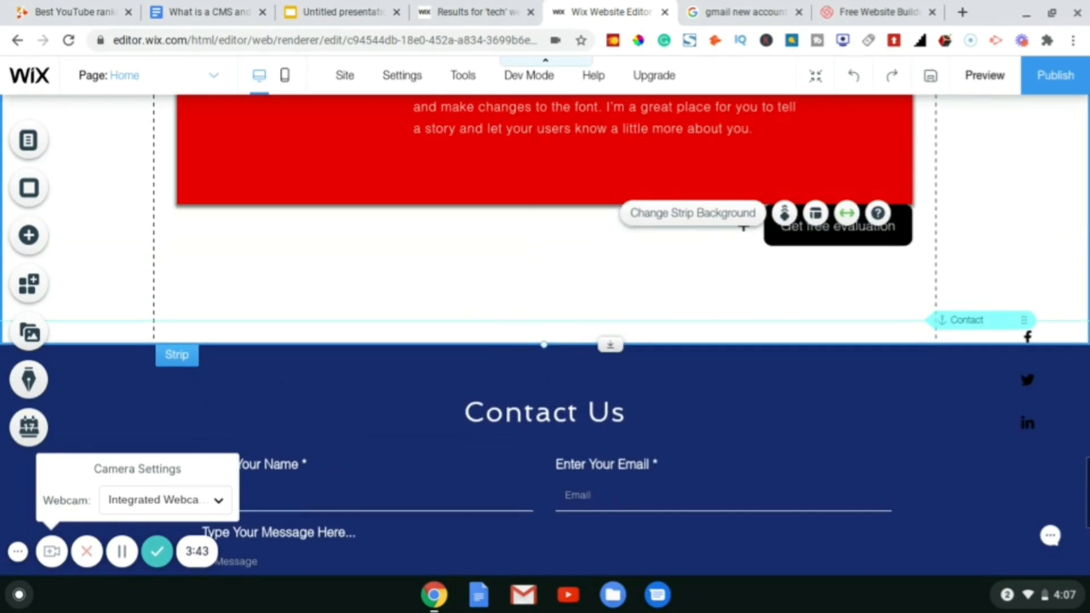
scroll(545, 334, "down", 2)
scroll(545, 335, "down", 2)
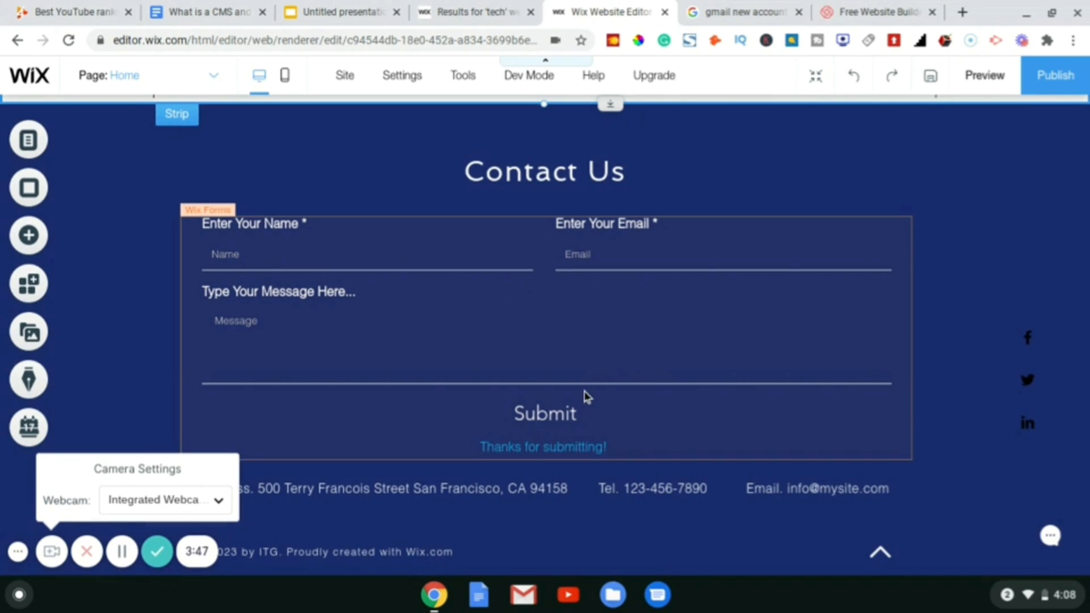
scroll(360, 515, "down", 2)
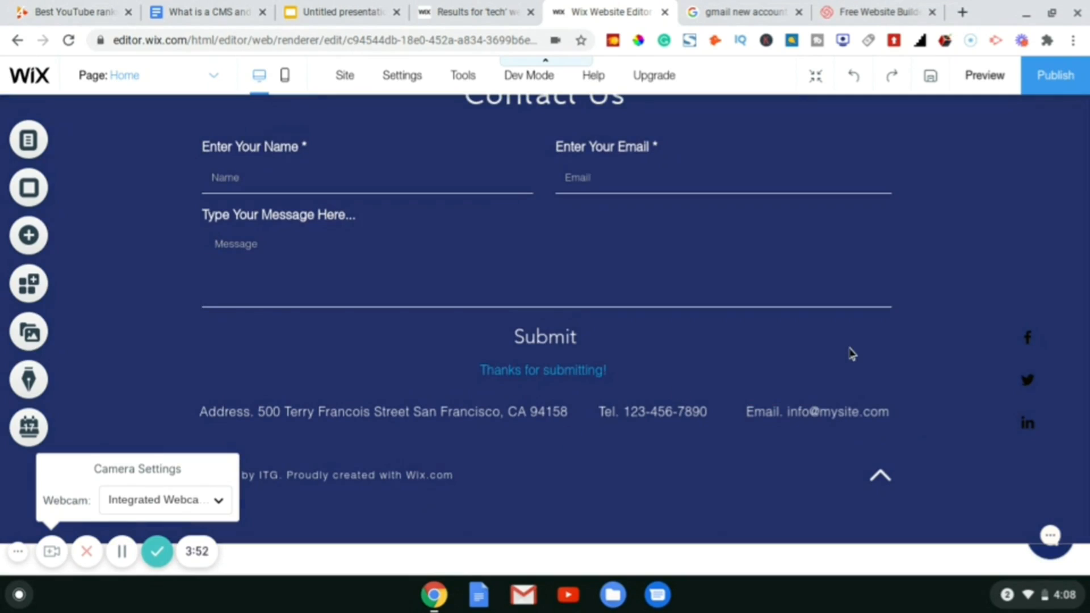
scroll(851, 353, "up", 1)
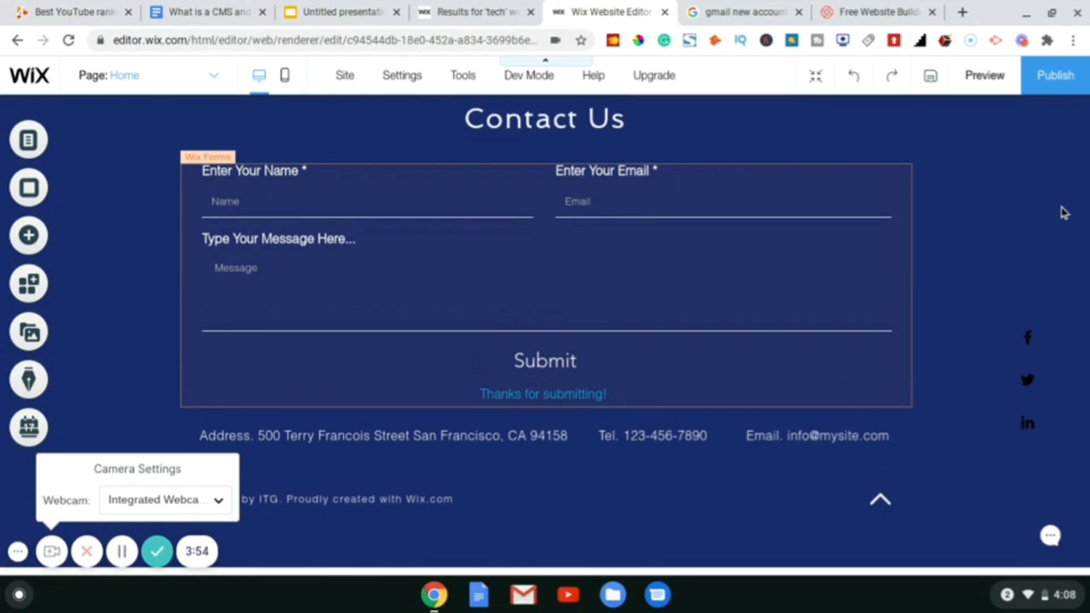
scroll(1041, 220, "up", 3)
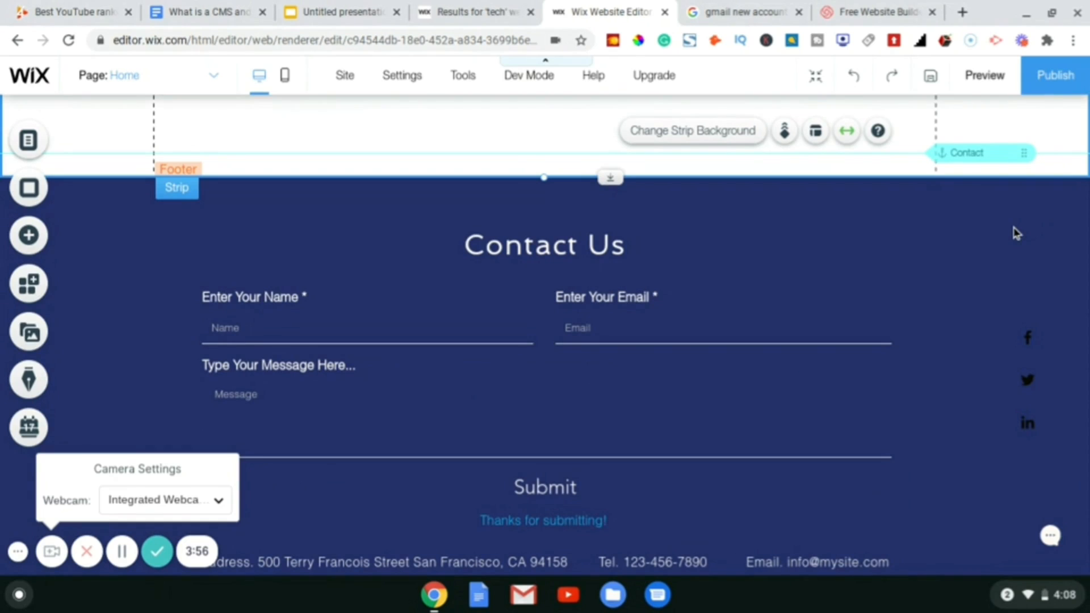
right_click(1016, 233)
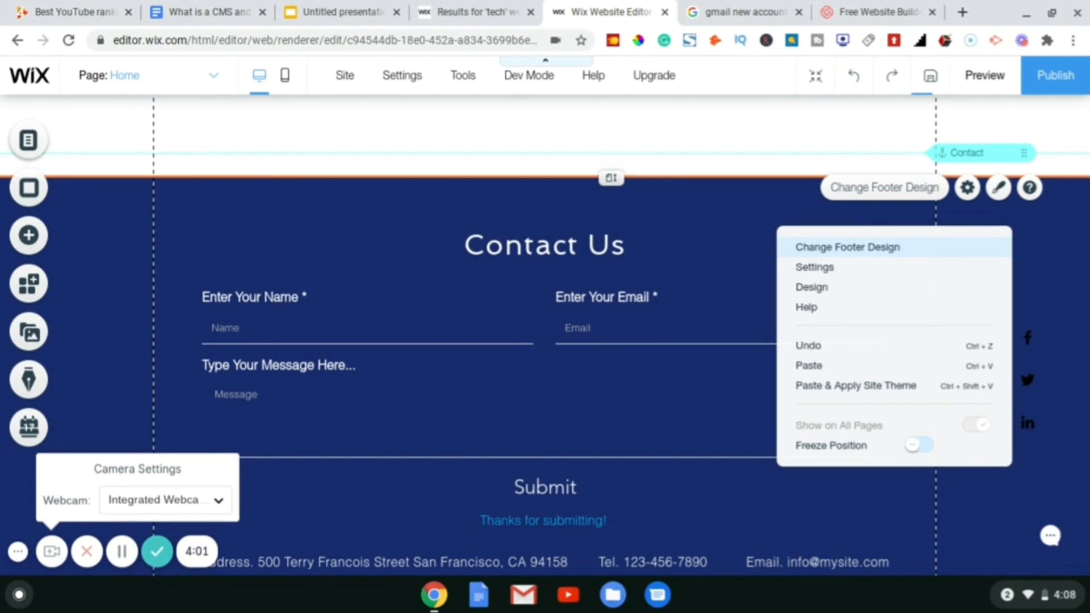
- Apply a dark footer design and set the footer's outer background fill to black
left_click(848, 247)
scroll(918, 317, "down", 2)
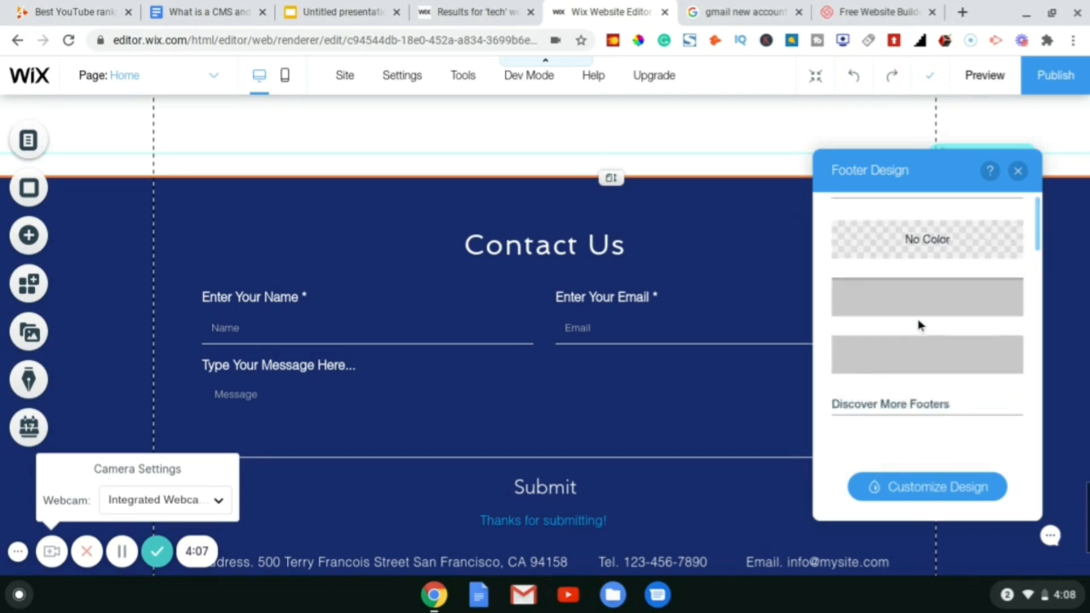
scroll(919, 325, "down", 5)
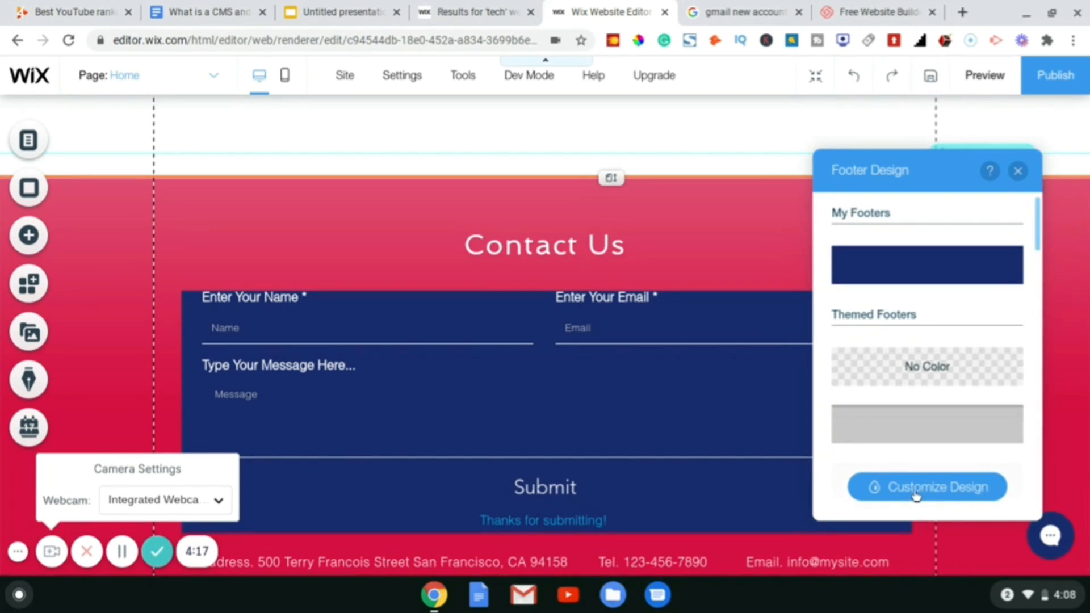
left_click(914, 493)
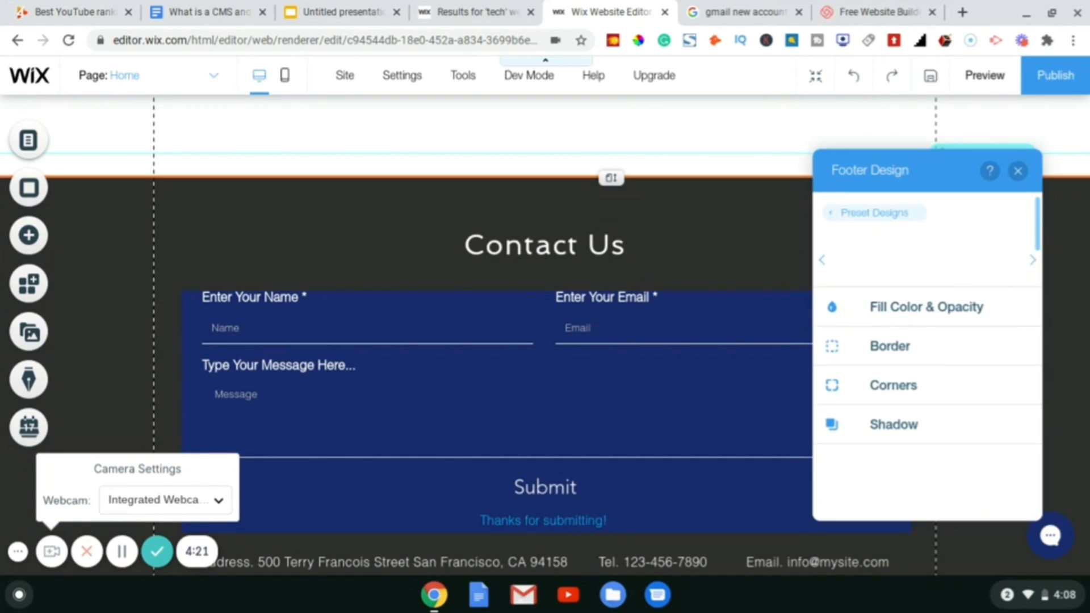
left_click(921, 316)
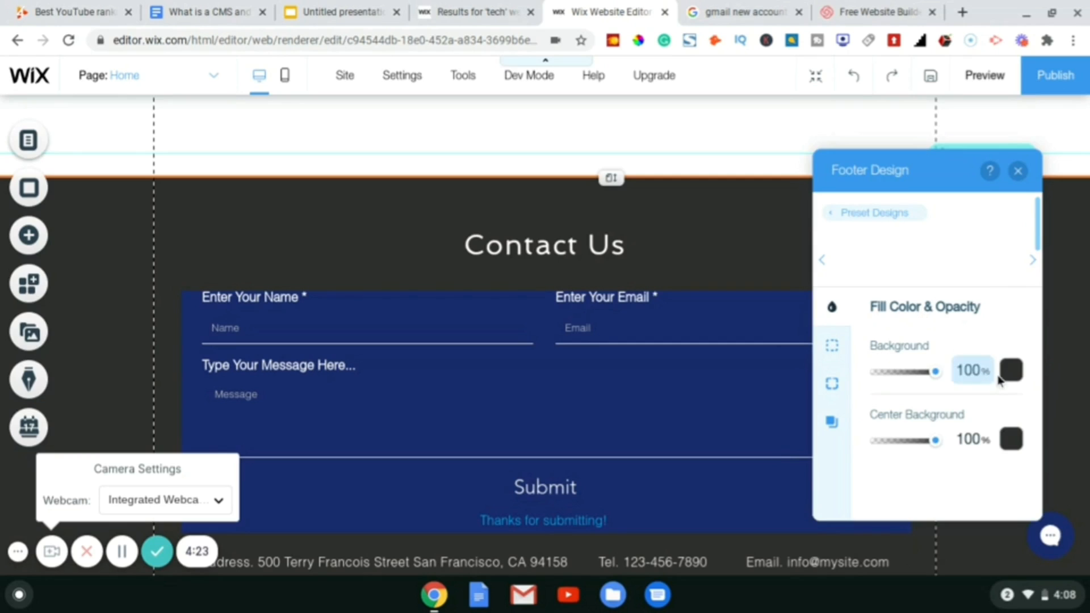
left_click(1011, 371)
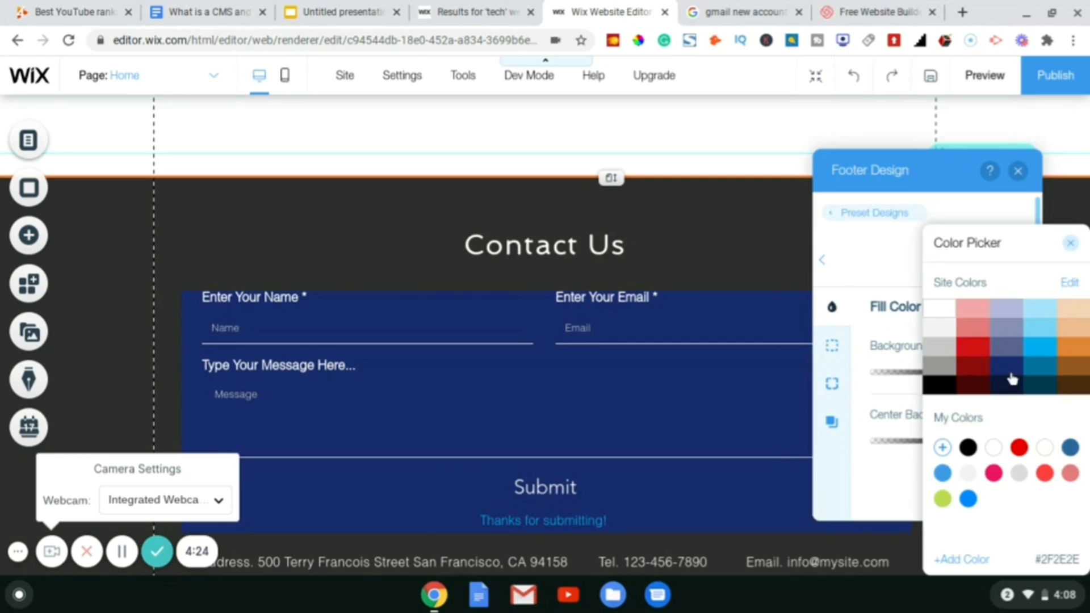
left_click(932, 390)
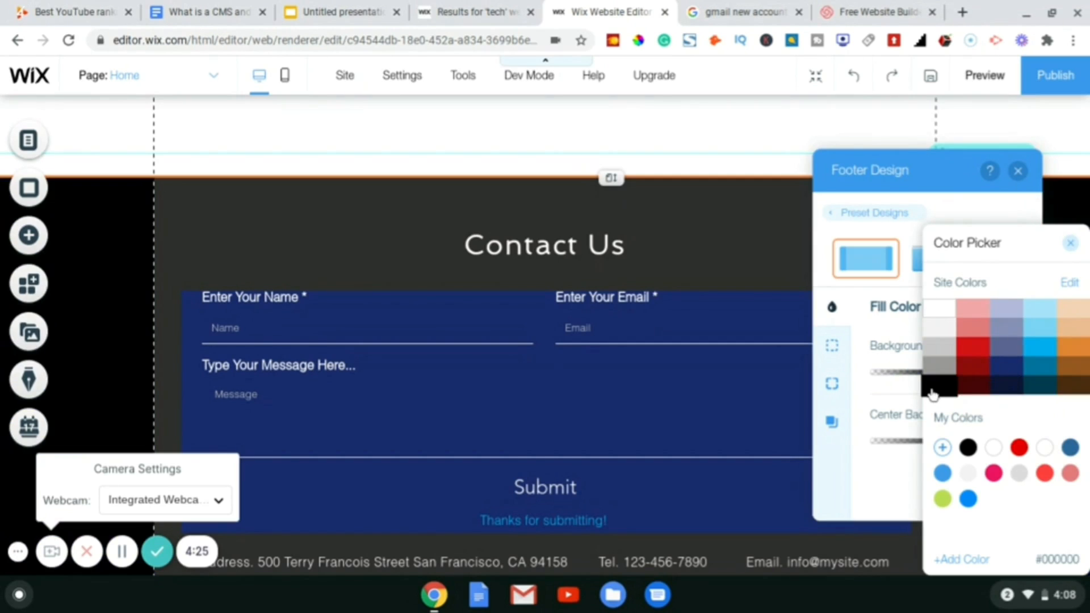
left_click(1071, 245)
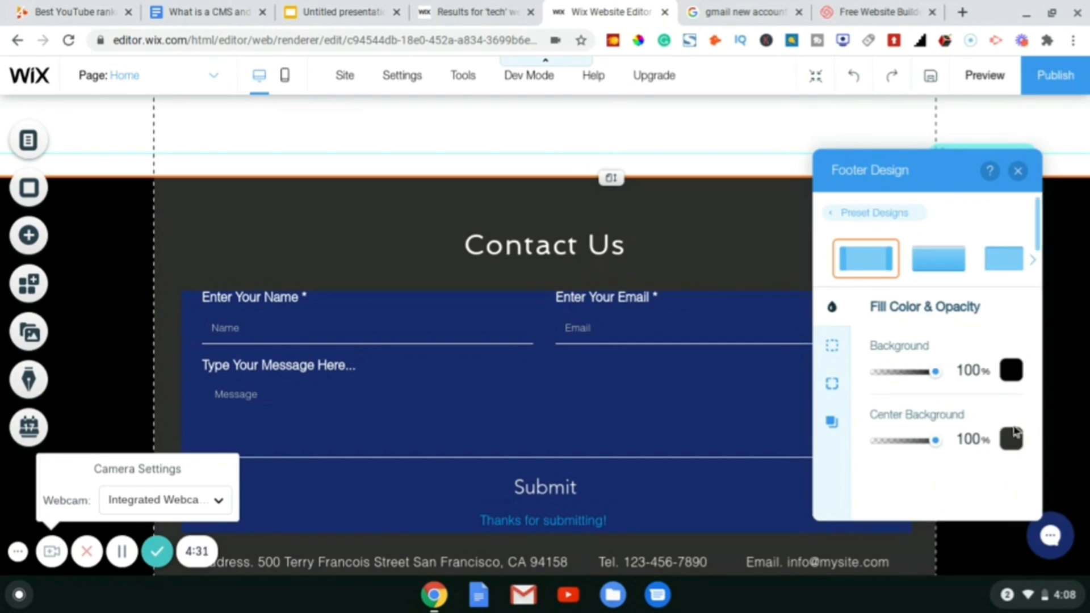
- Set the footer's Center Background to black (#000000) instead of red and close the design panel
left_click(1011, 447)
left_click(1018, 448)
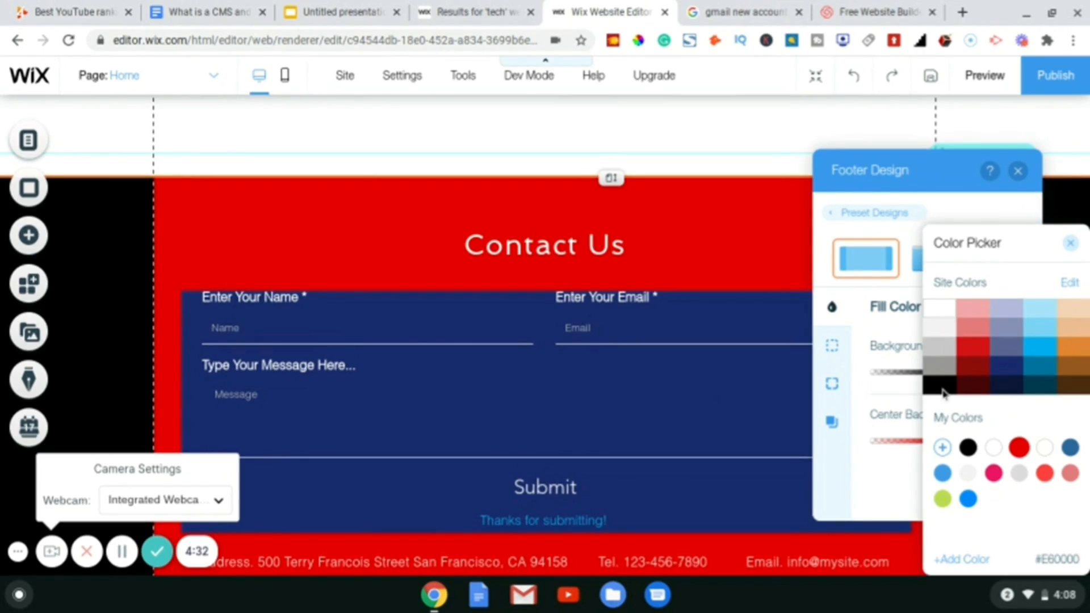
left_click(943, 391)
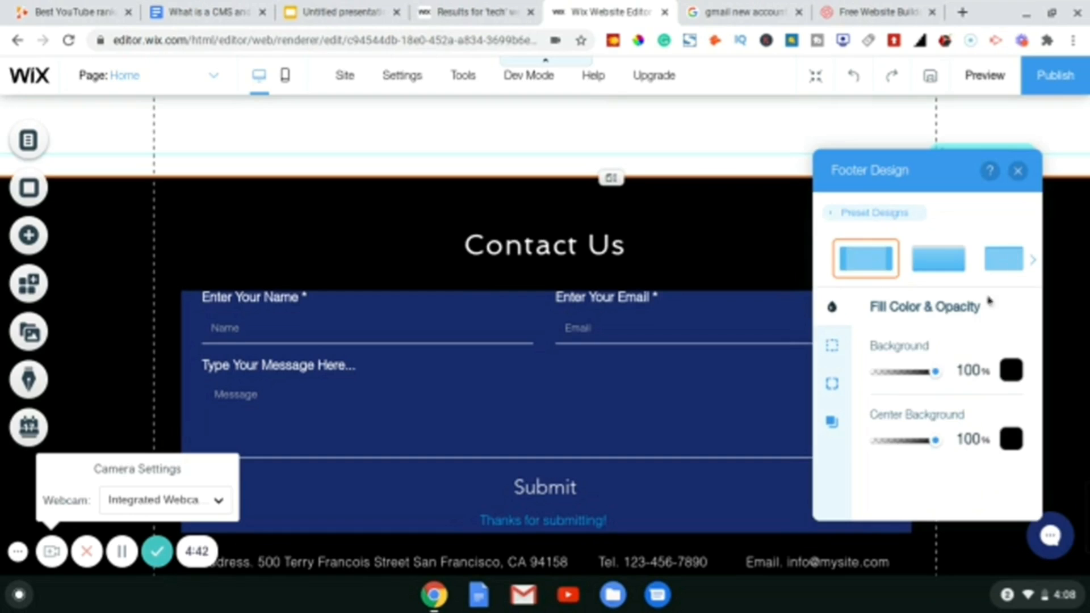
scroll(931, 423, "down", 1)
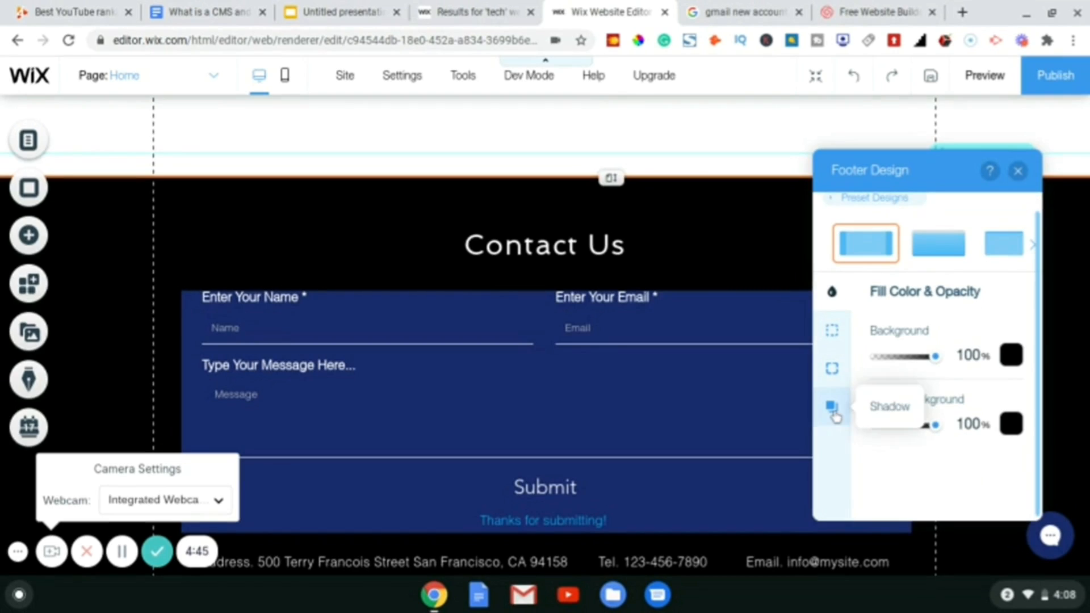
left_click(1019, 171)
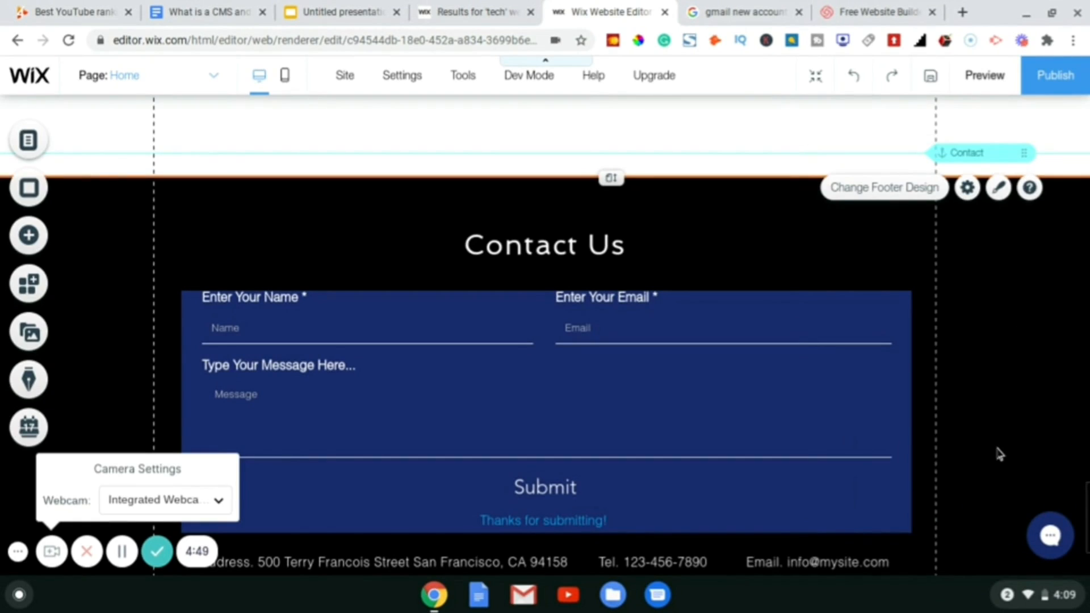
- Scroll down and open the context menu of the Wix Forms contact form in the footer
scroll(576, 358, "down", 3)
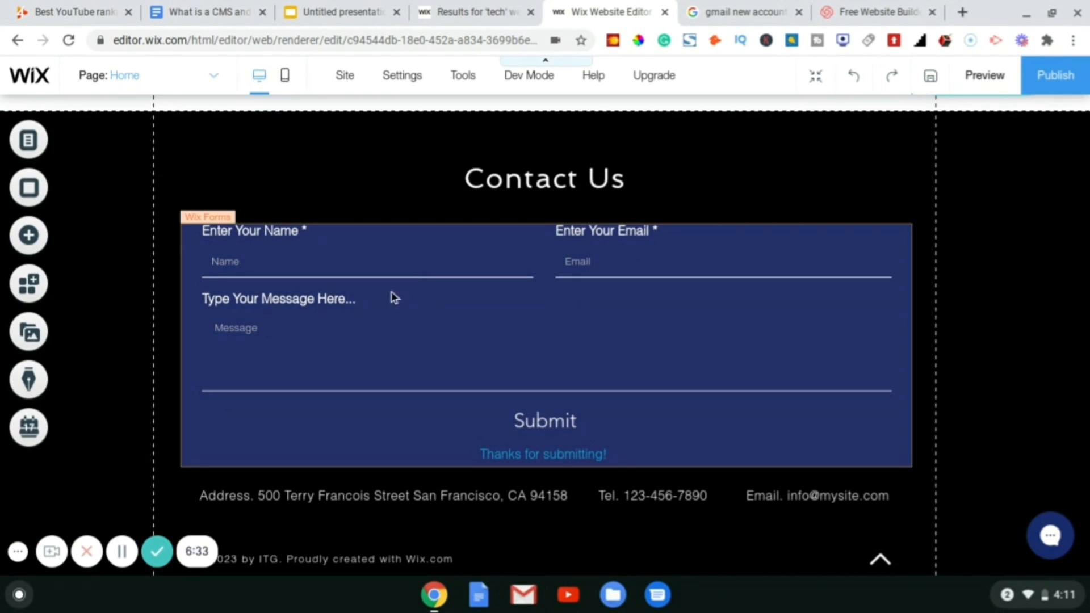
right_click(334, 259)
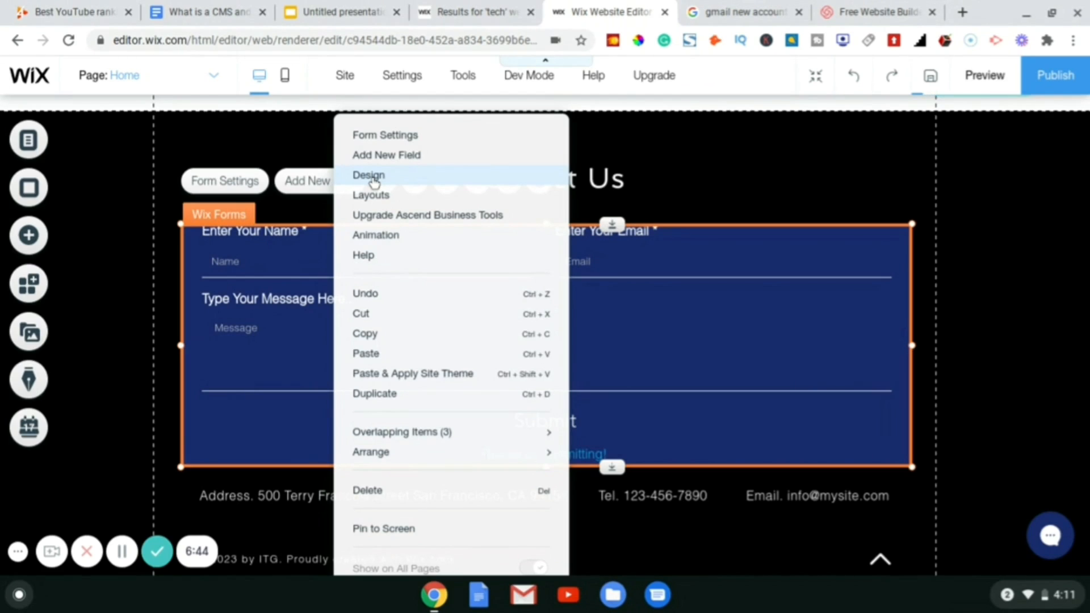
left_click(374, 179)
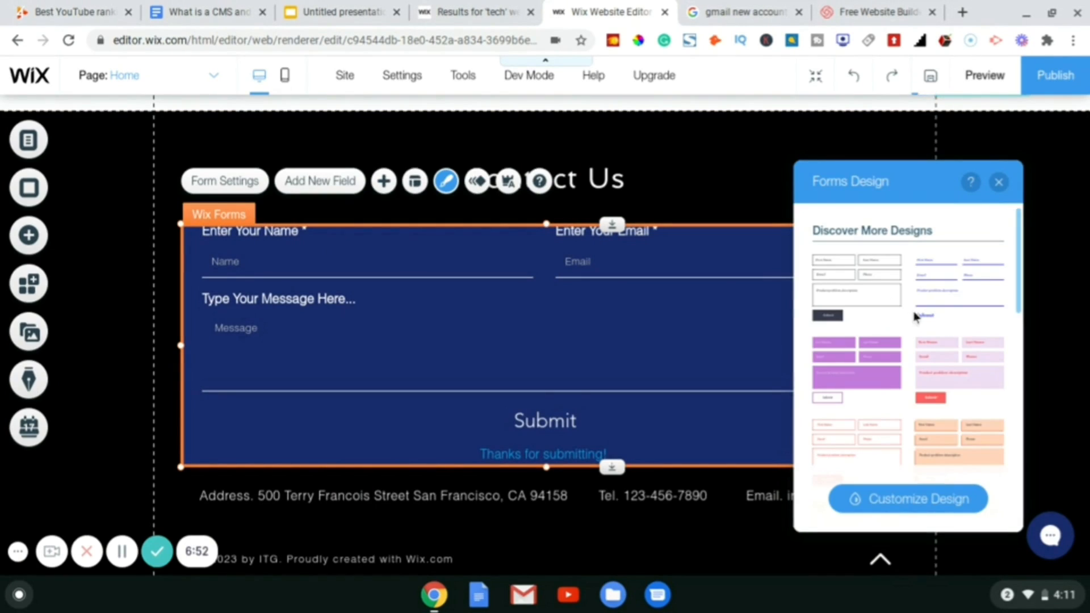
scroll(934, 312, "down", 5)
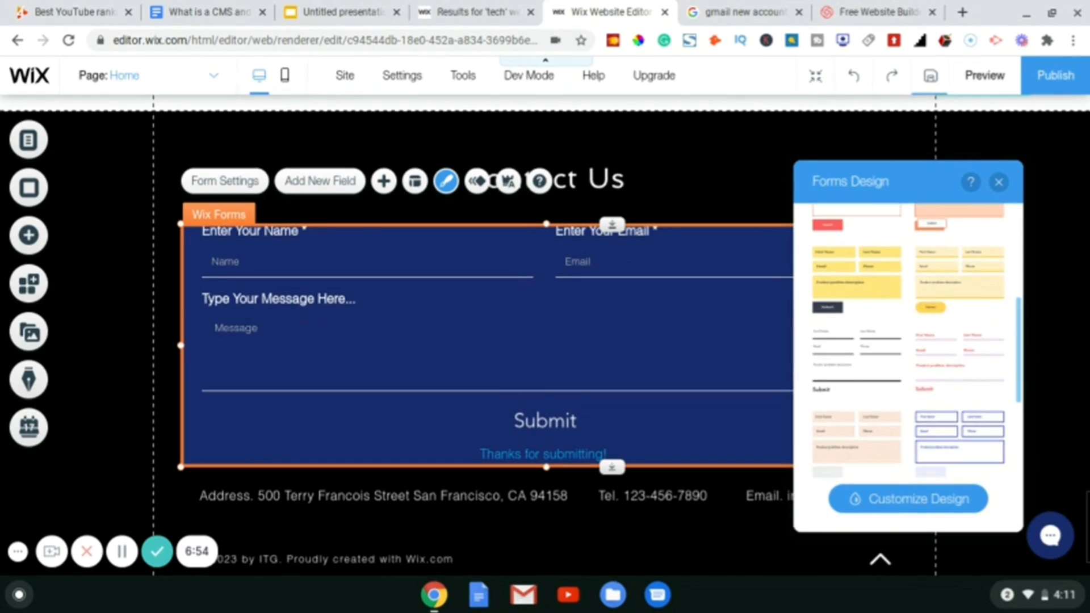
scroll(908, 340, "down", 3)
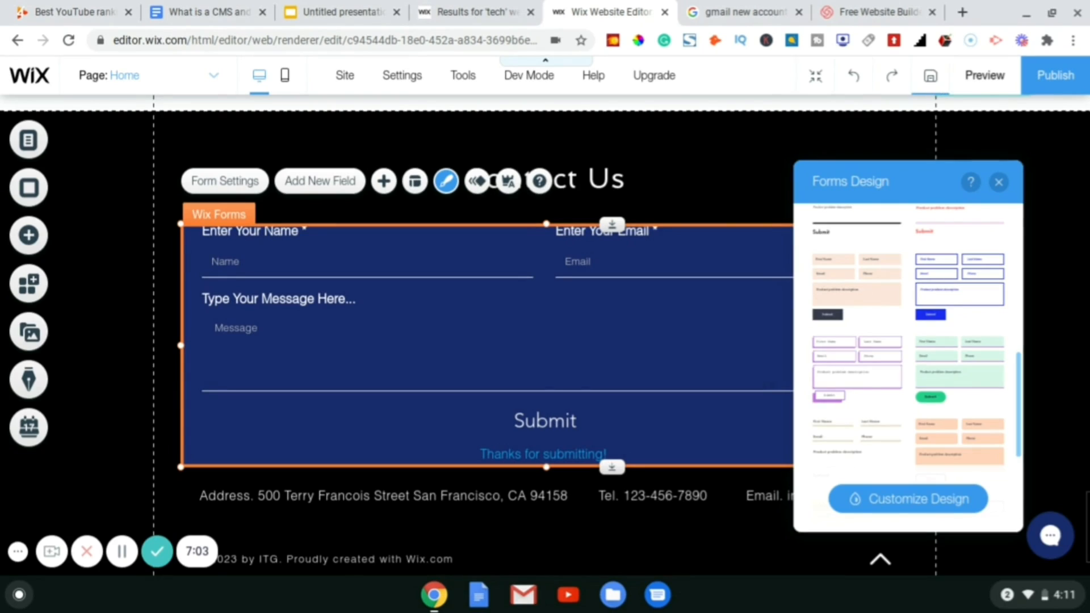
left_click(959, 286)
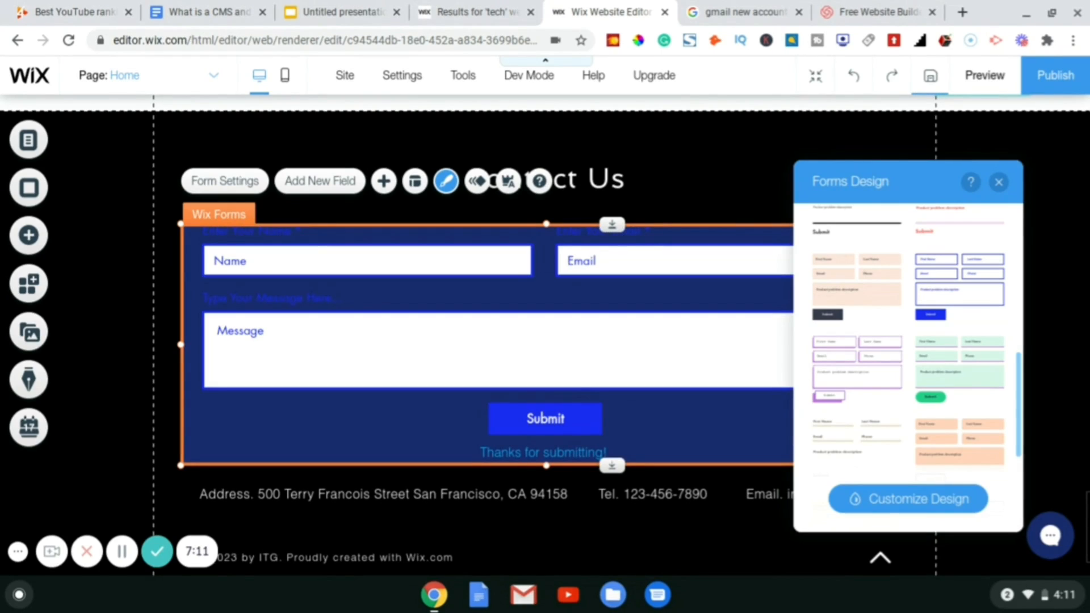
scroll(849, 318, "down", 3)
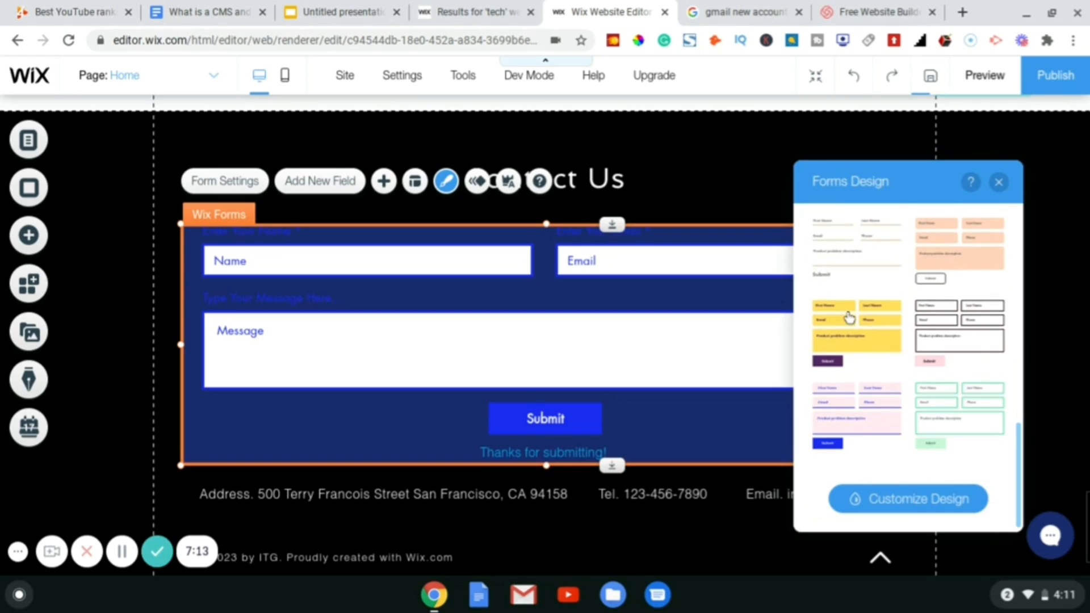
scroll(947, 277, "down", 3)
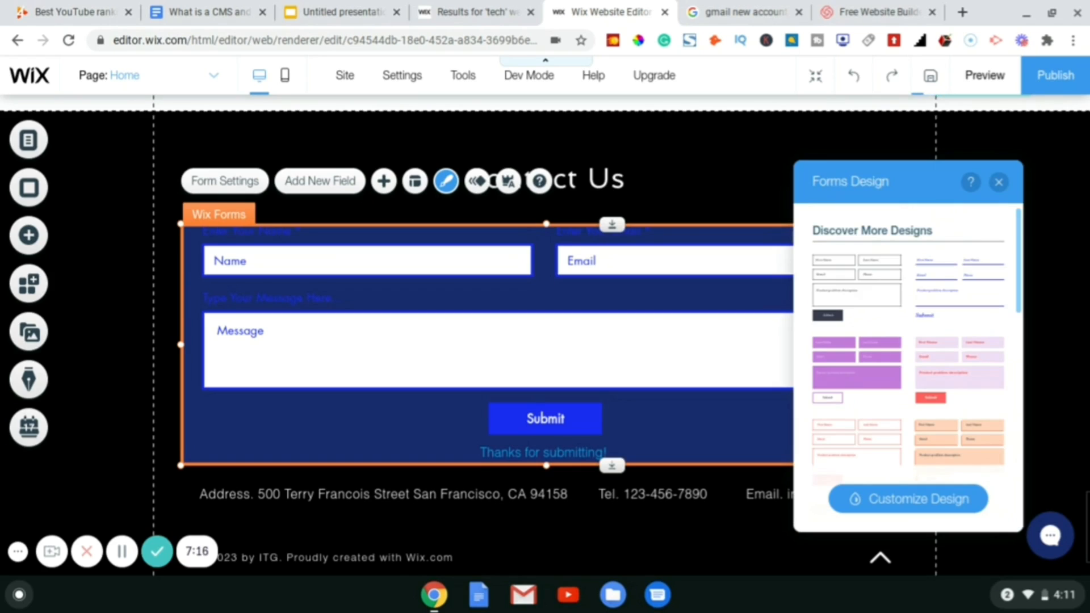
left_click(947, 277)
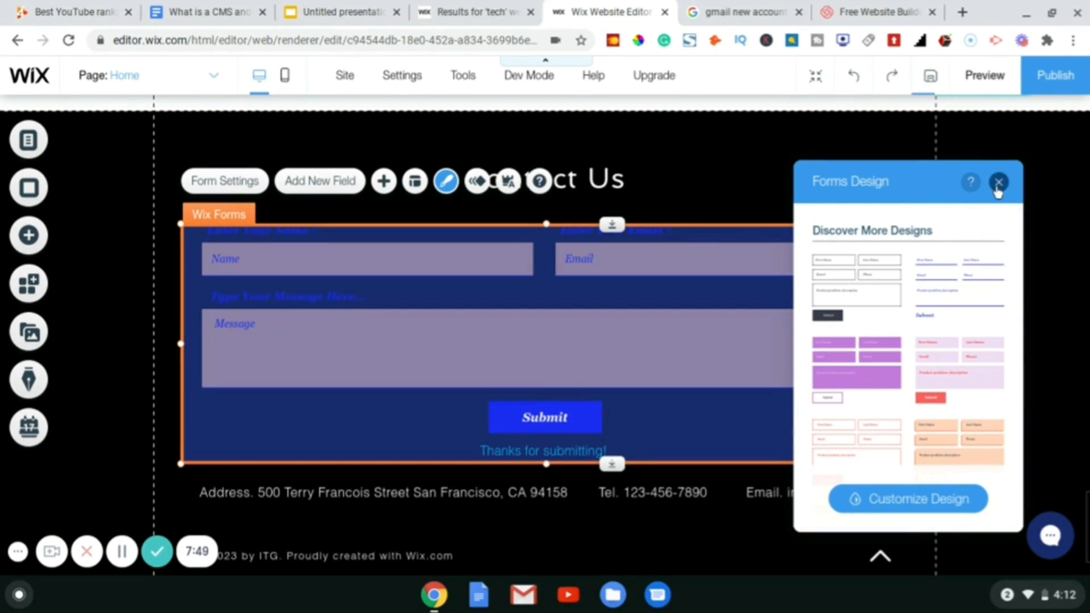
left_click(998, 184)
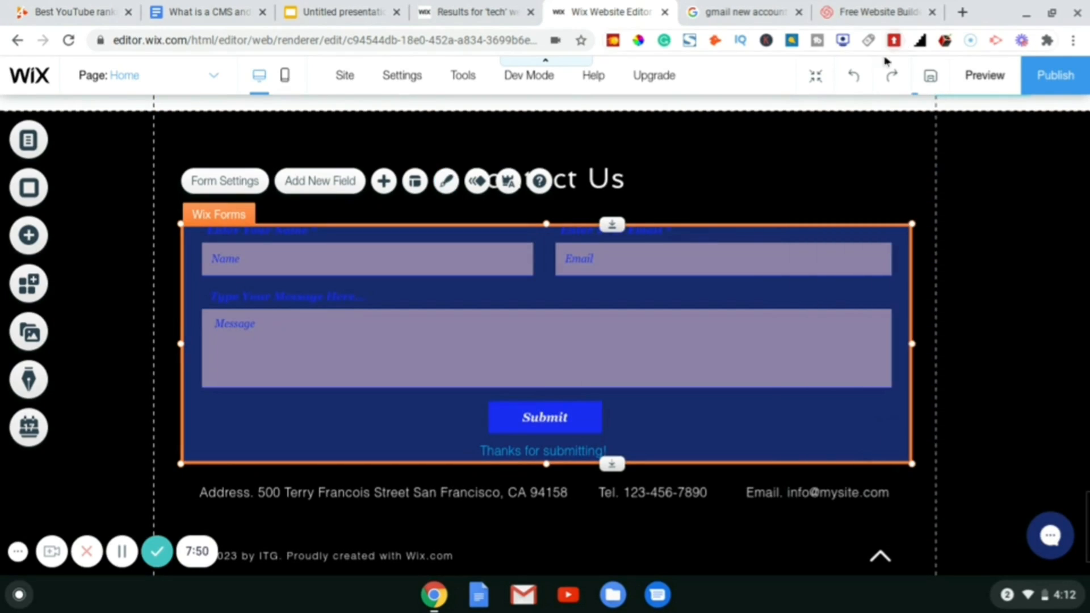
left_click(850, 85)
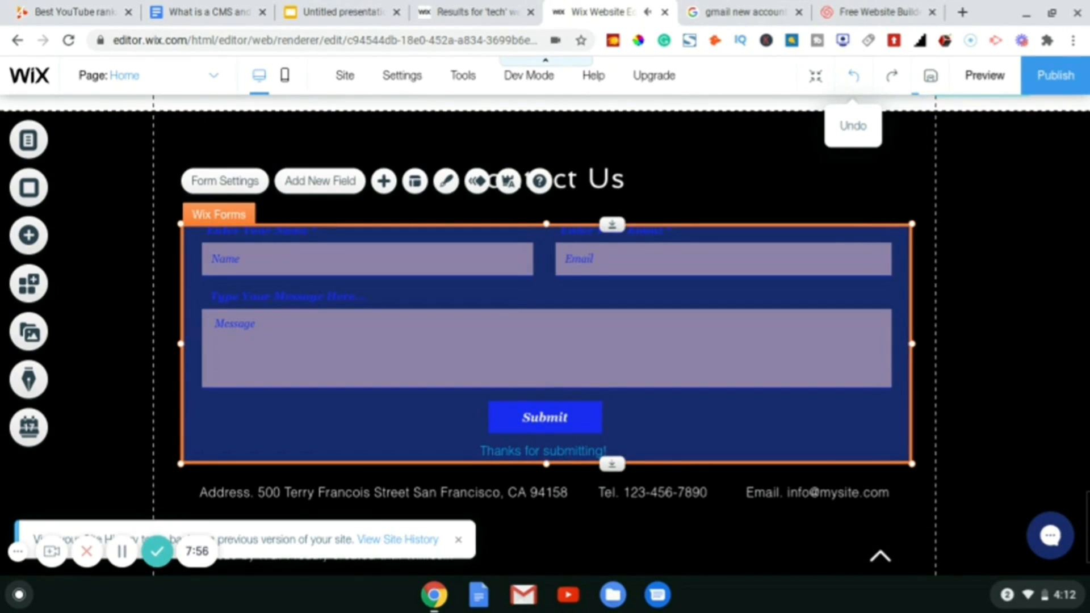
left_click(851, 84)
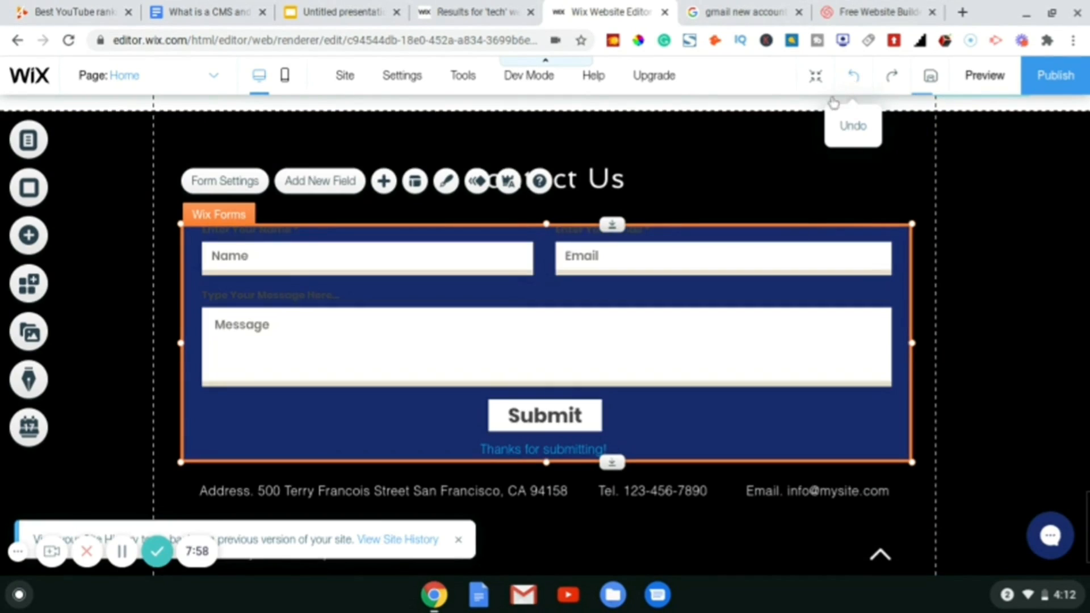
left_click(858, 78)
left_click(859, 78)
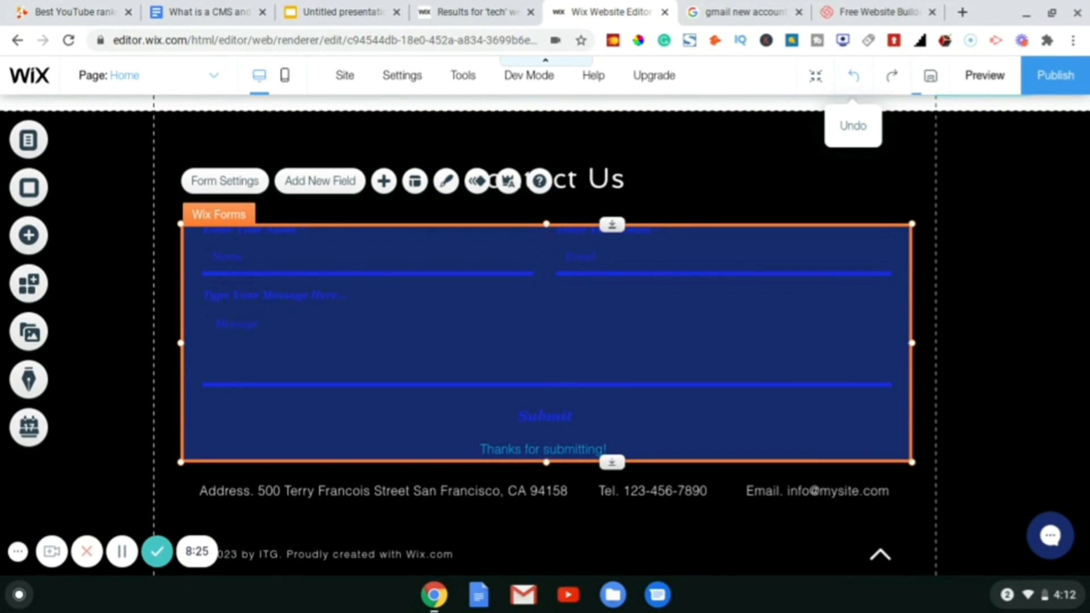
left_click(853, 76)
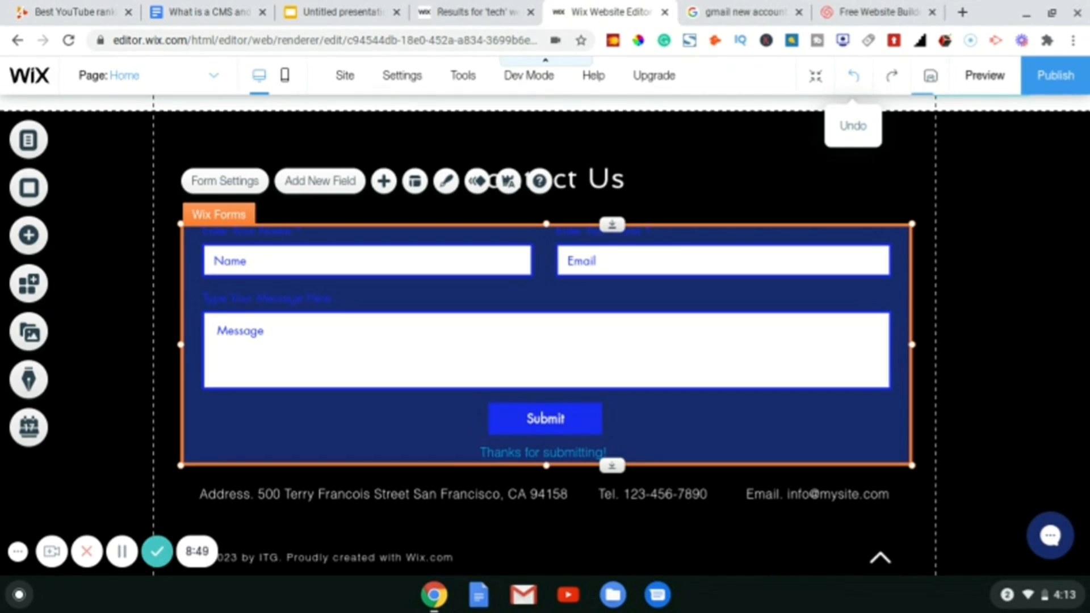
left_click(855, 76)
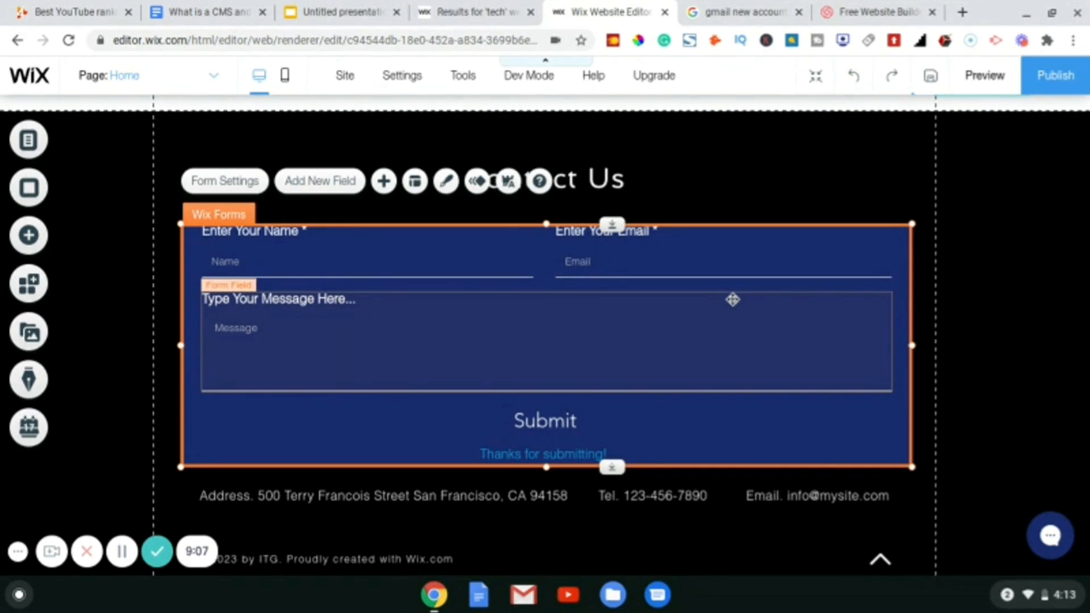
- Set the contact form's Form Background fill colour to black (#000000) through Customize Design
right_click(785, 341)
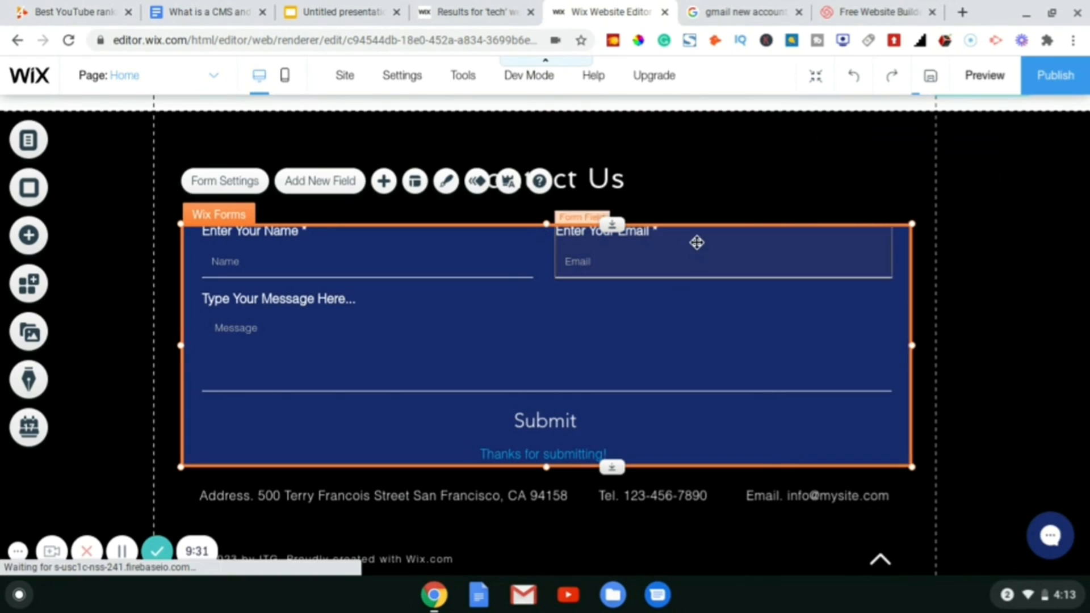
right_click(696, 241)
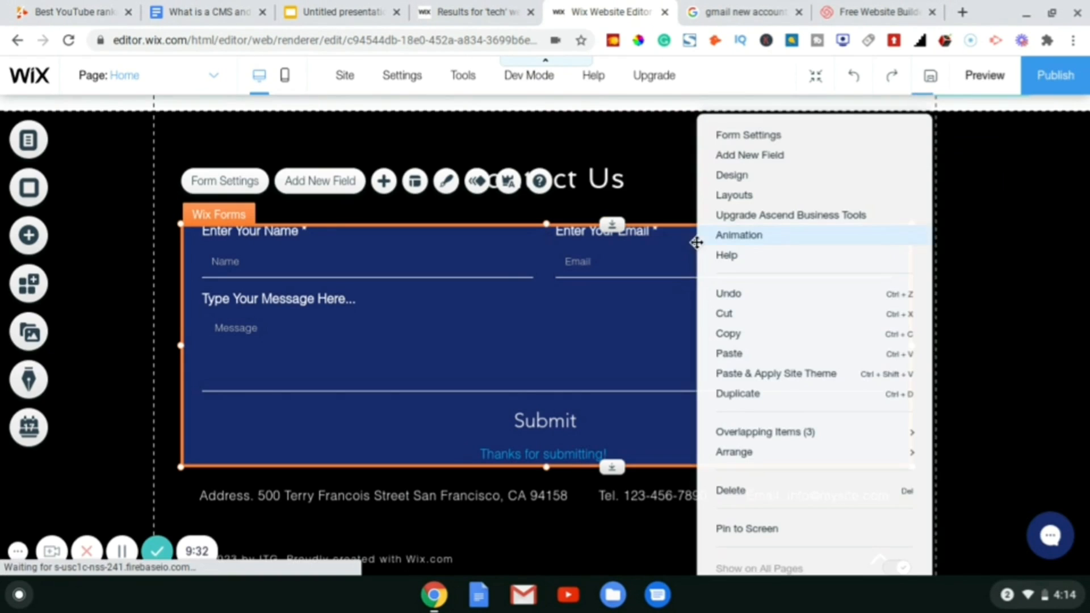
left_click(738, 181)
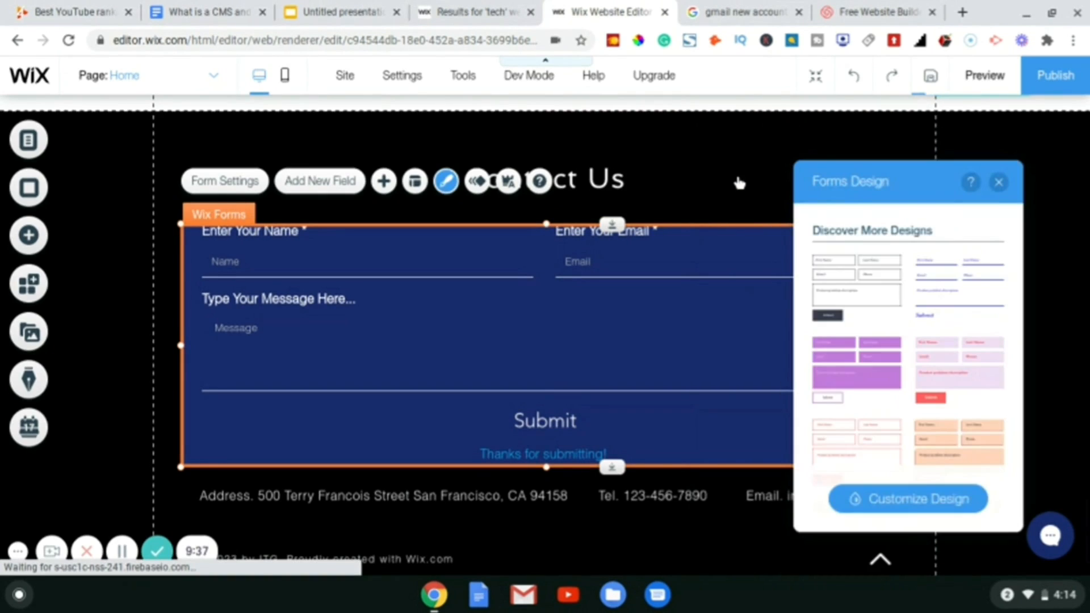
left_click(891, 500)
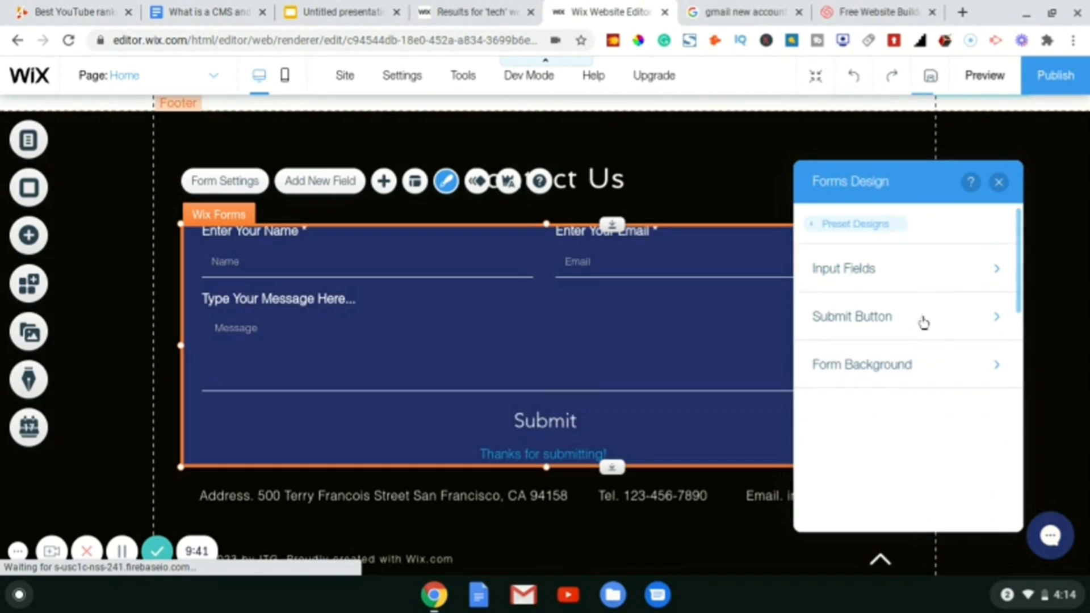
left_click(913, 367)
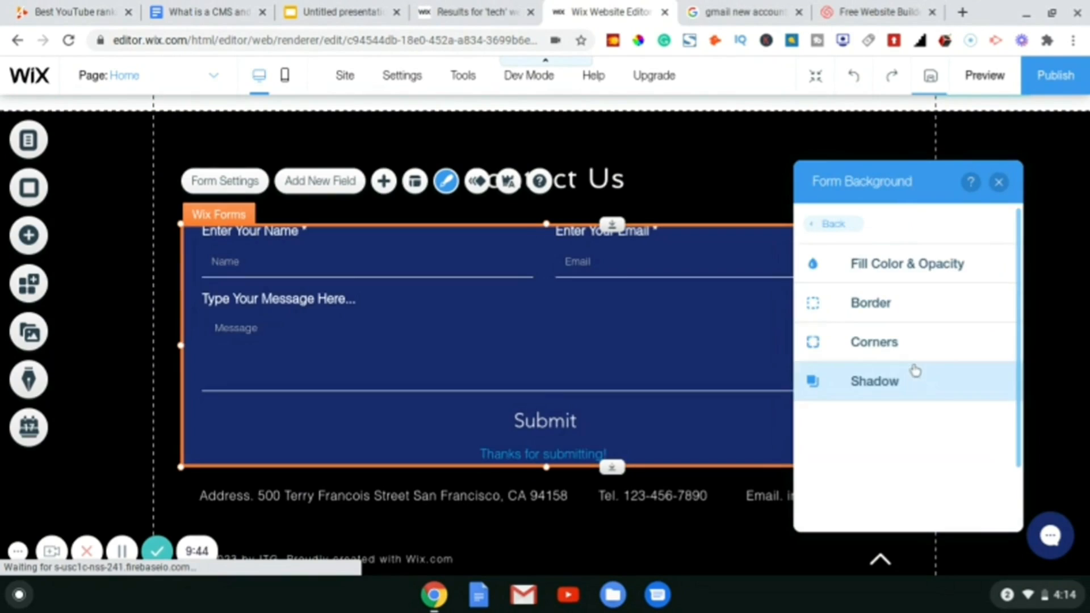
left_click(899, 275)
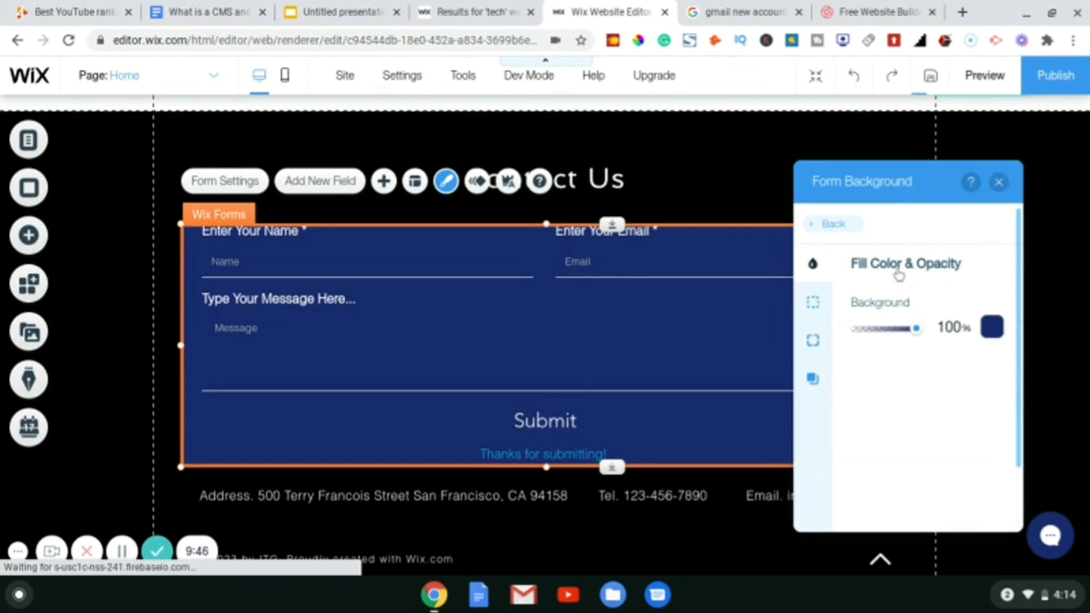
left_click(993, 328)
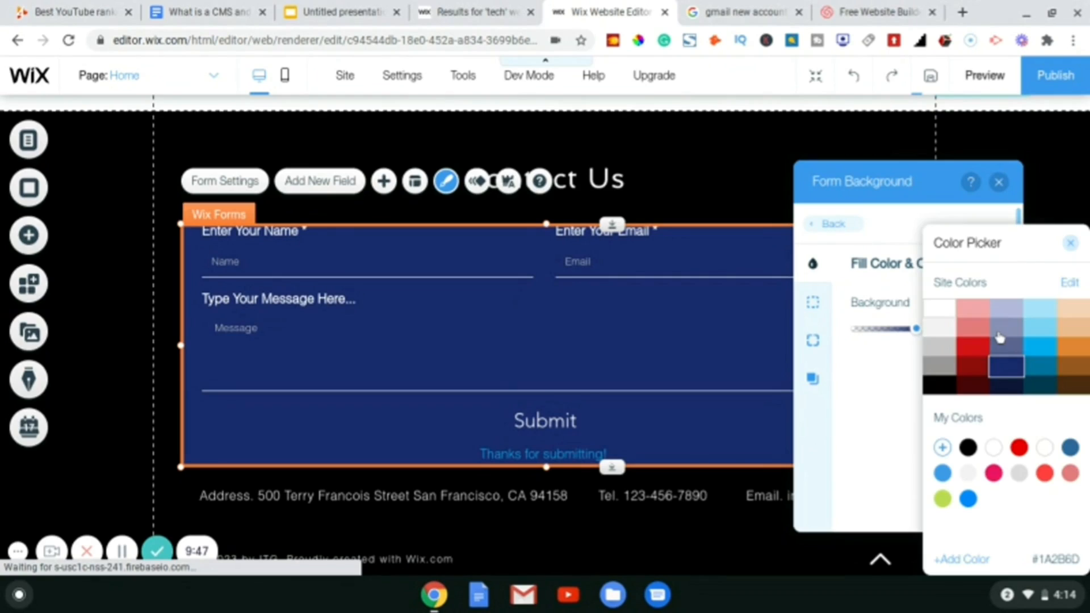
left_click(938, 388)
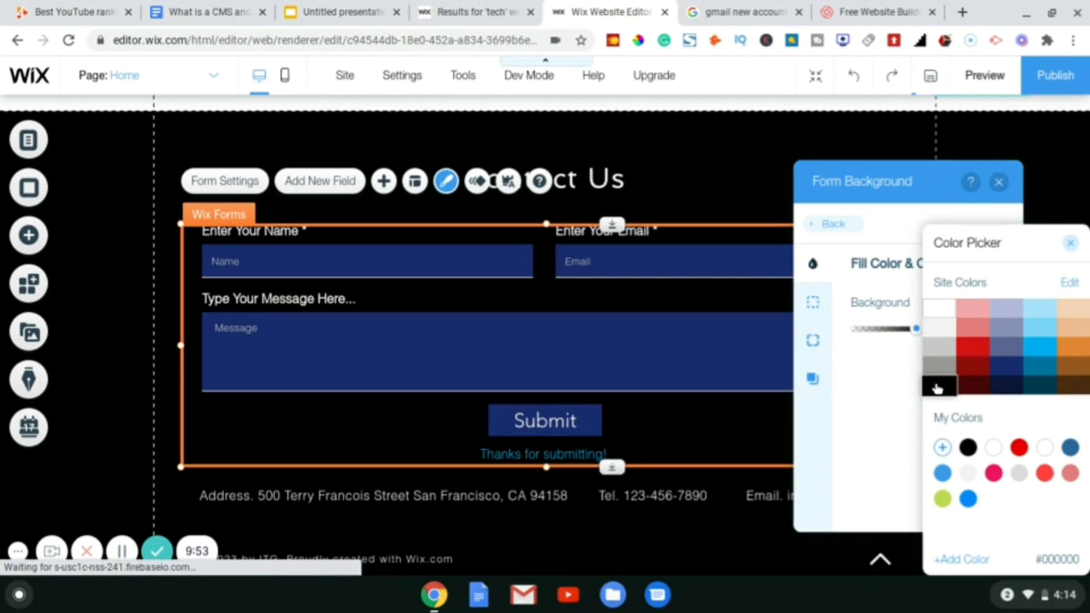
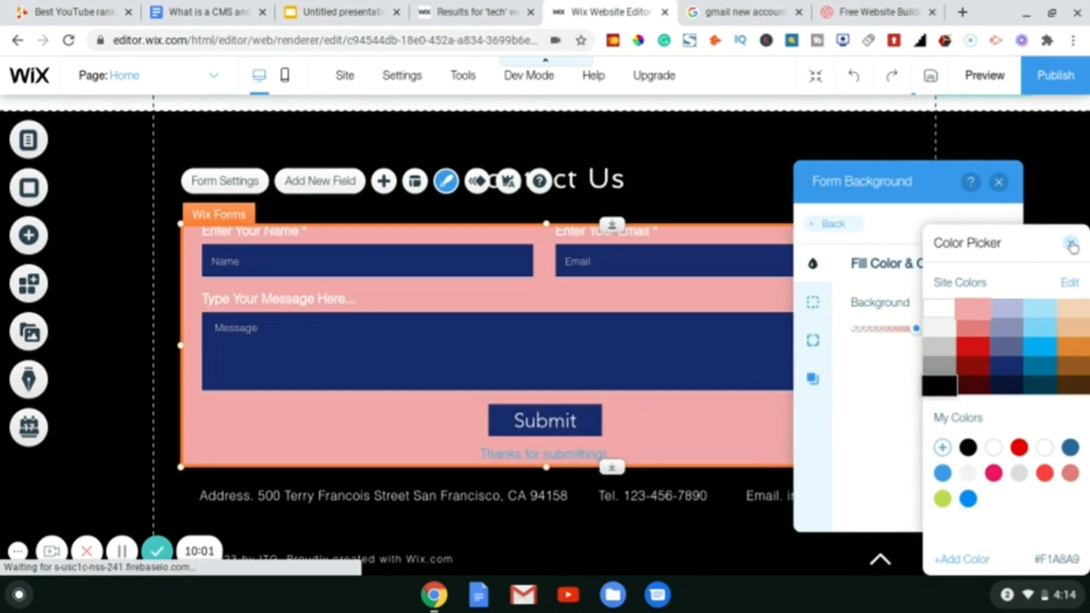
- Discard the pink colour trial, keeping the contact form background black, and close its settings
left_click(1072, 245)
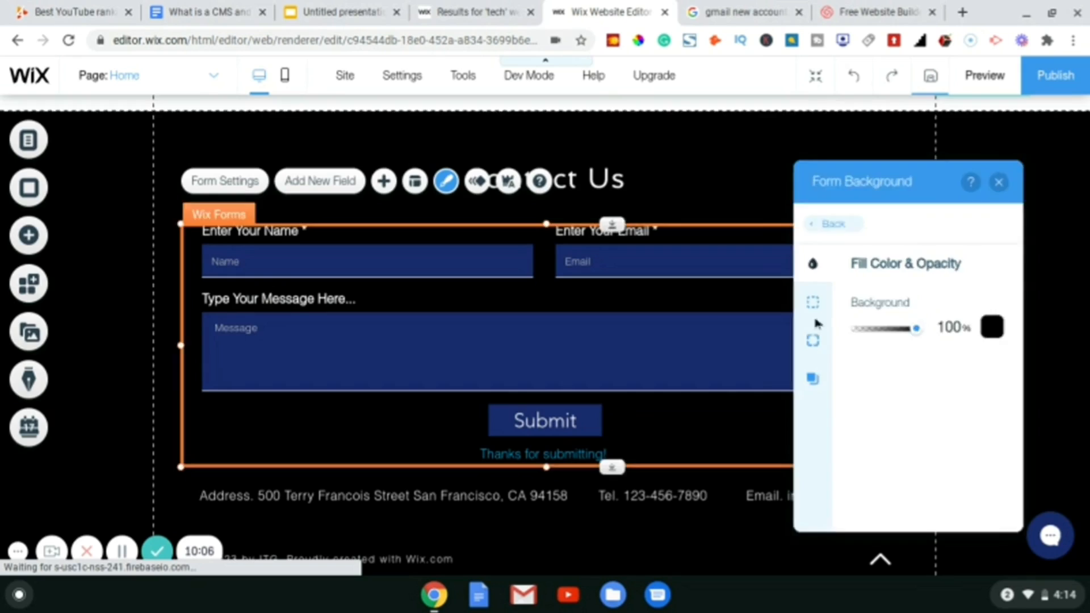
left_click(814, 308)
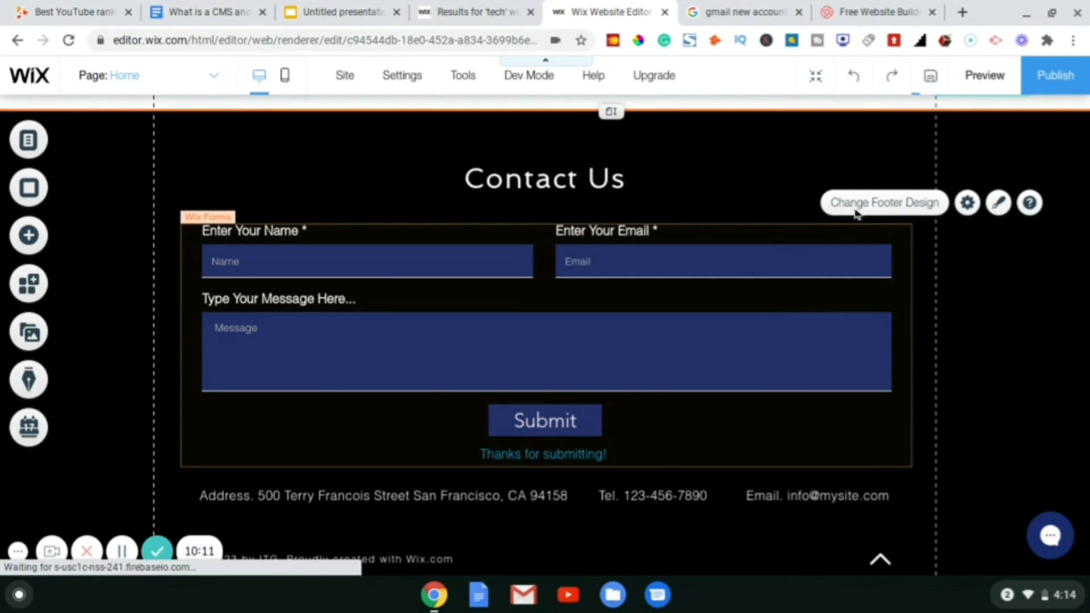
right_click(744, 264)
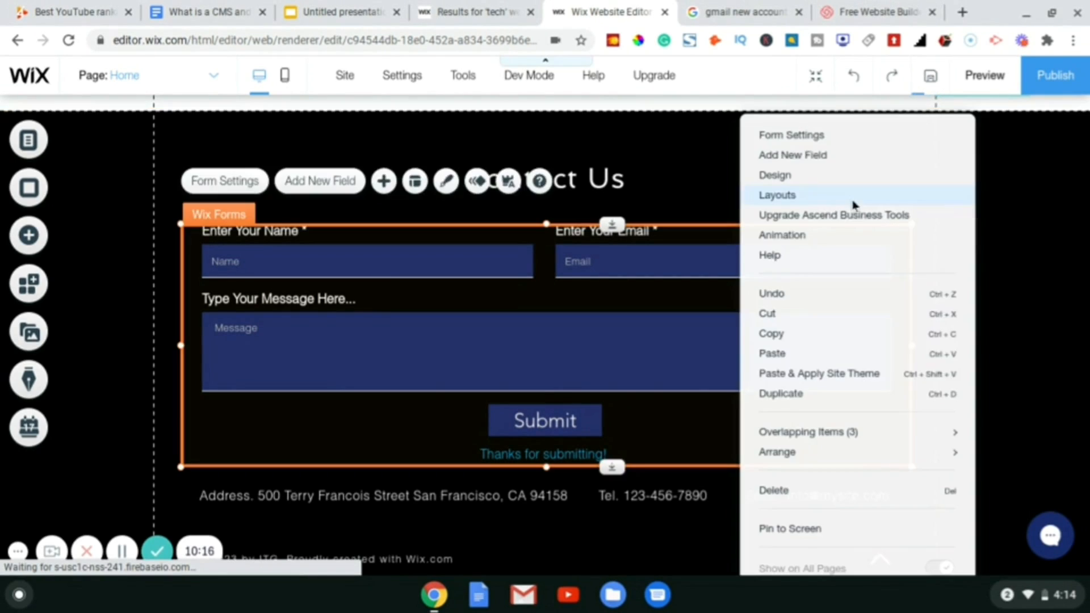
- Go to the Input Fields fill colour settings in the contact form's Customize Design
left_click(779, 176)
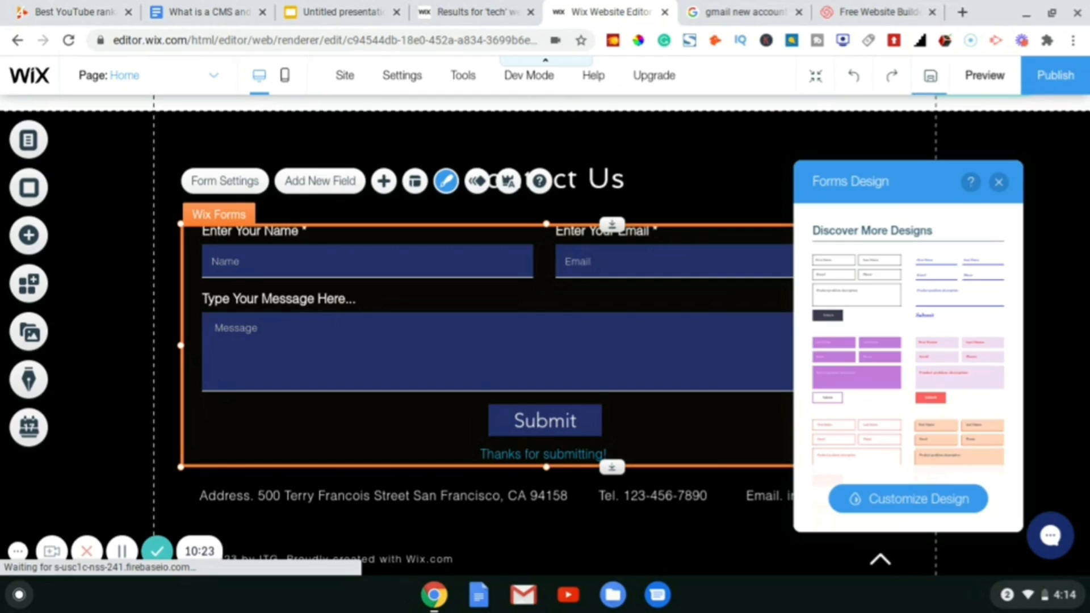
scroll(869, 284, "down", 5)
left_click(890, 507)
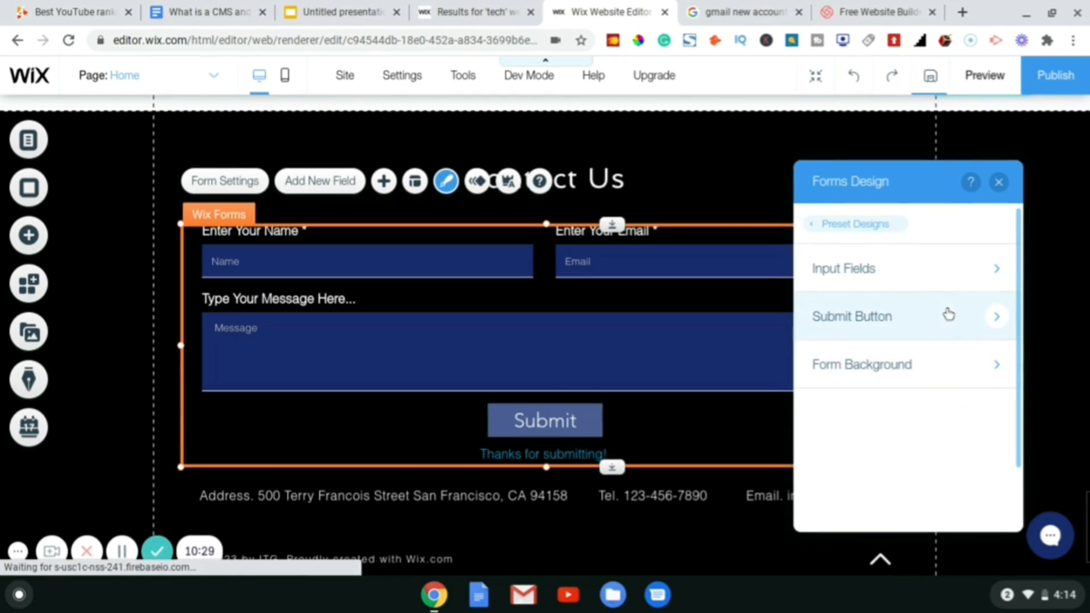
left_click(910, 269)
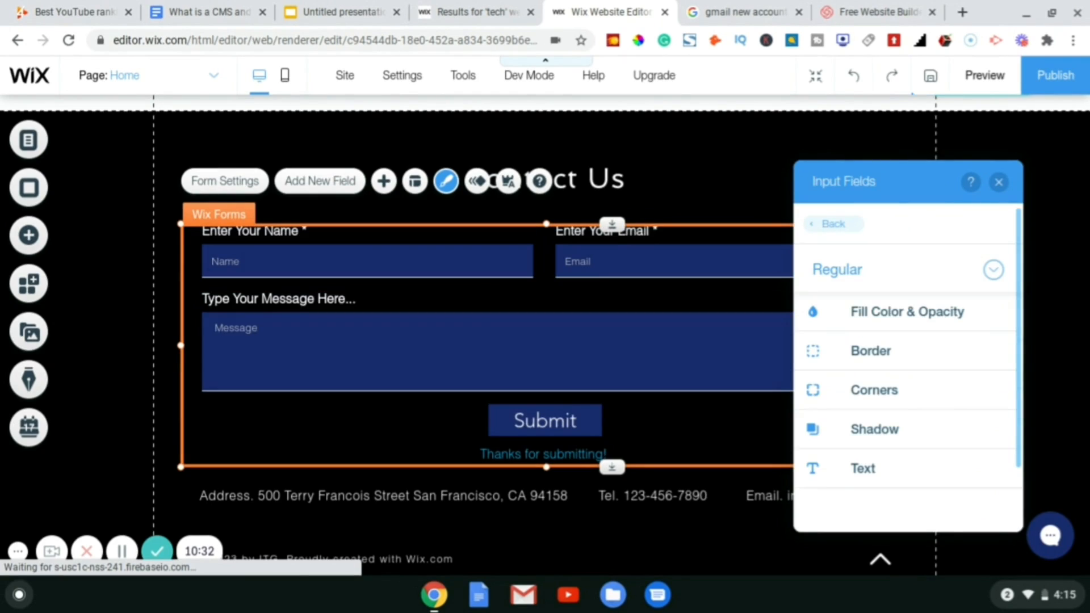
left_click(896, 312)
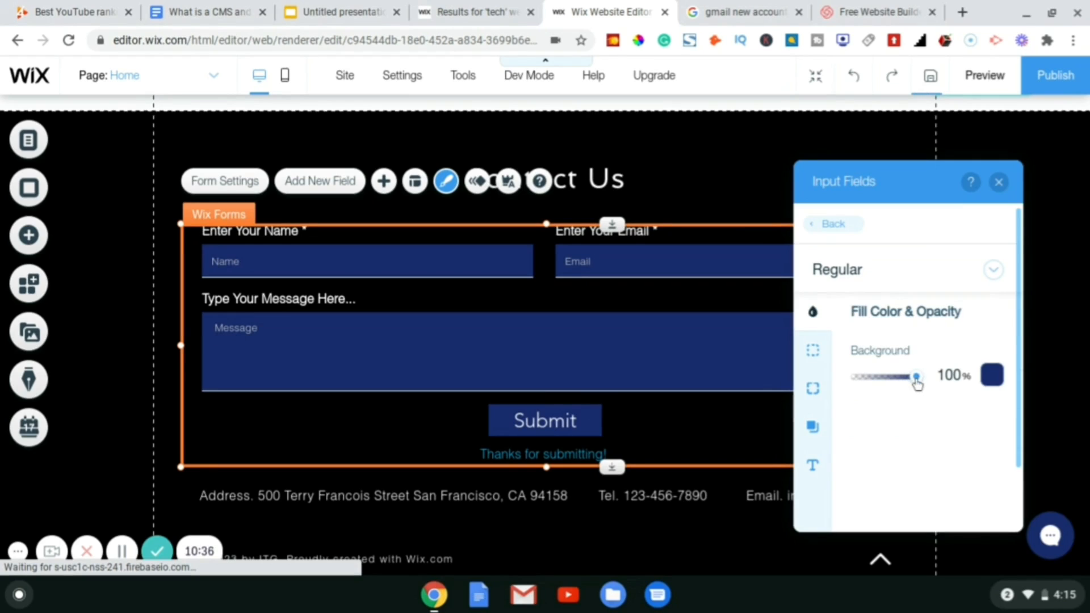
- Try white and navy fills, then settle on black for the input fields
left_click(992, 382)
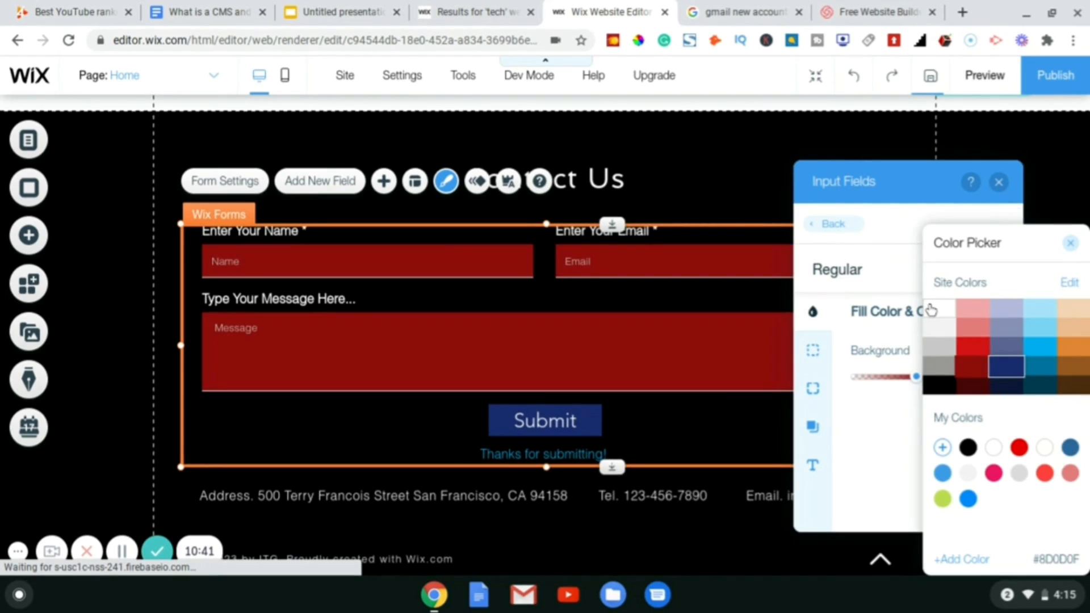
left_click(930, 310)
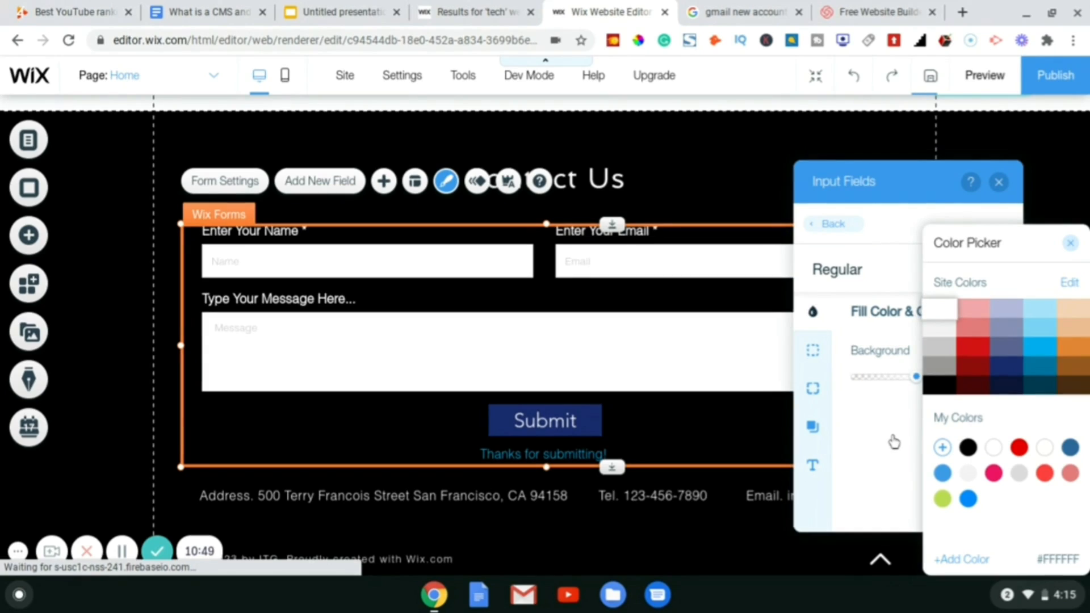
left_click(968, 447)
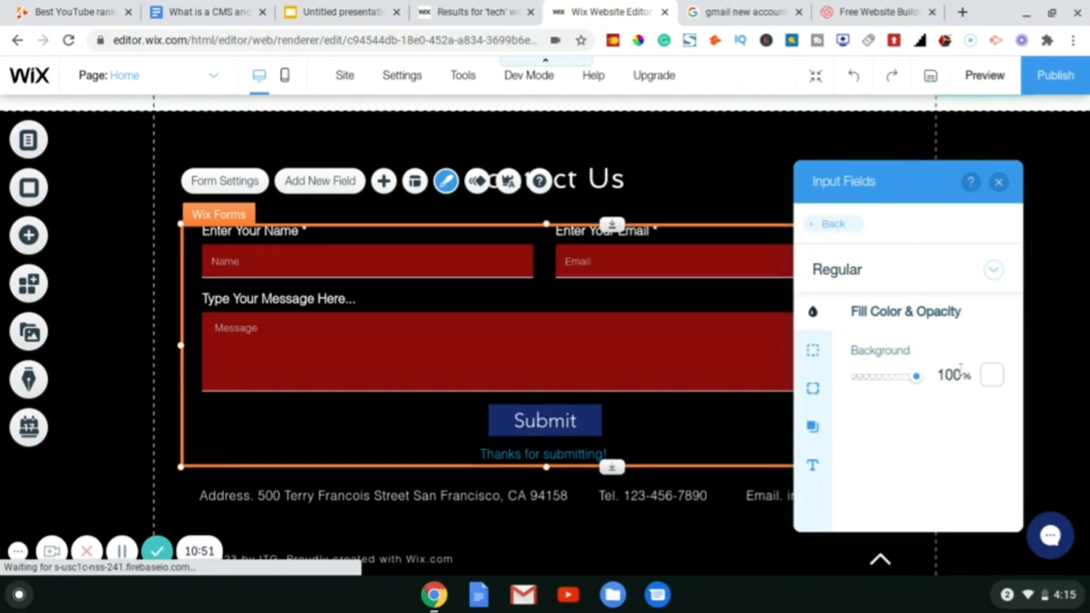
left_click(961, 371)
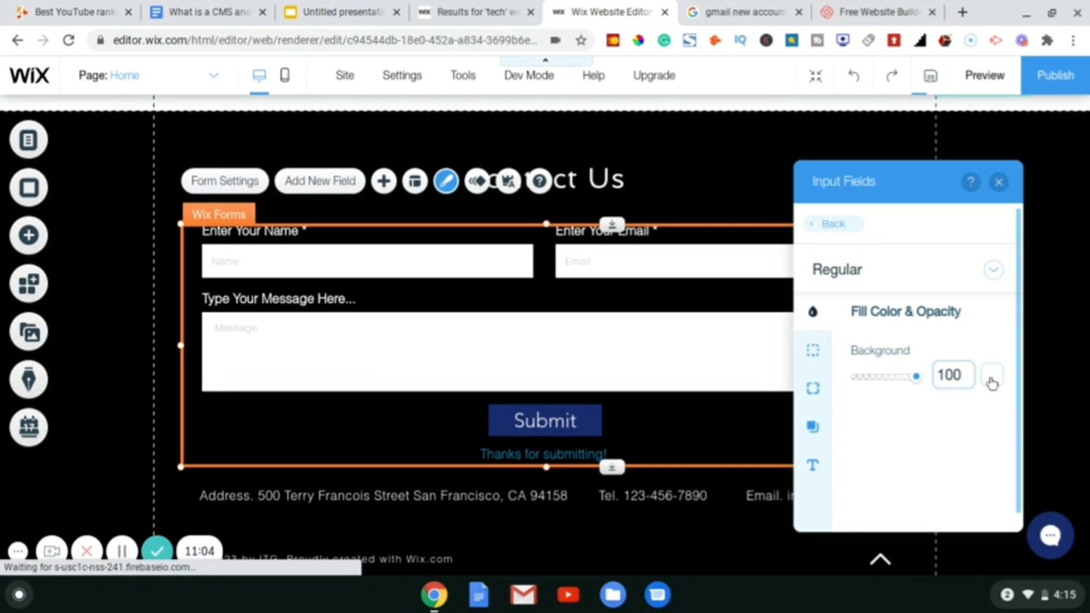
left_click(990, 377)
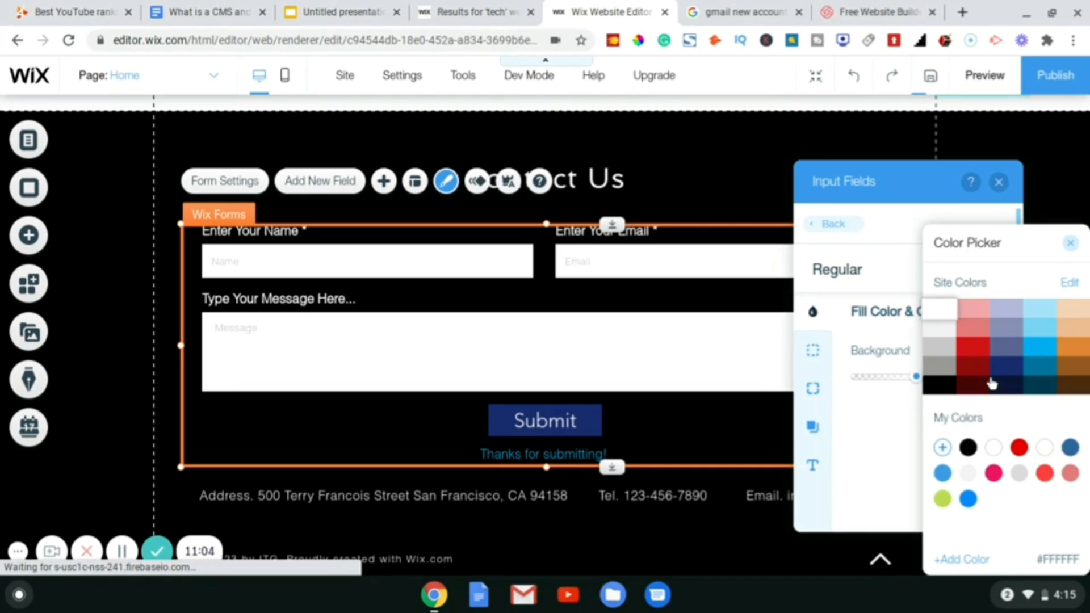
left_click(991, 383)
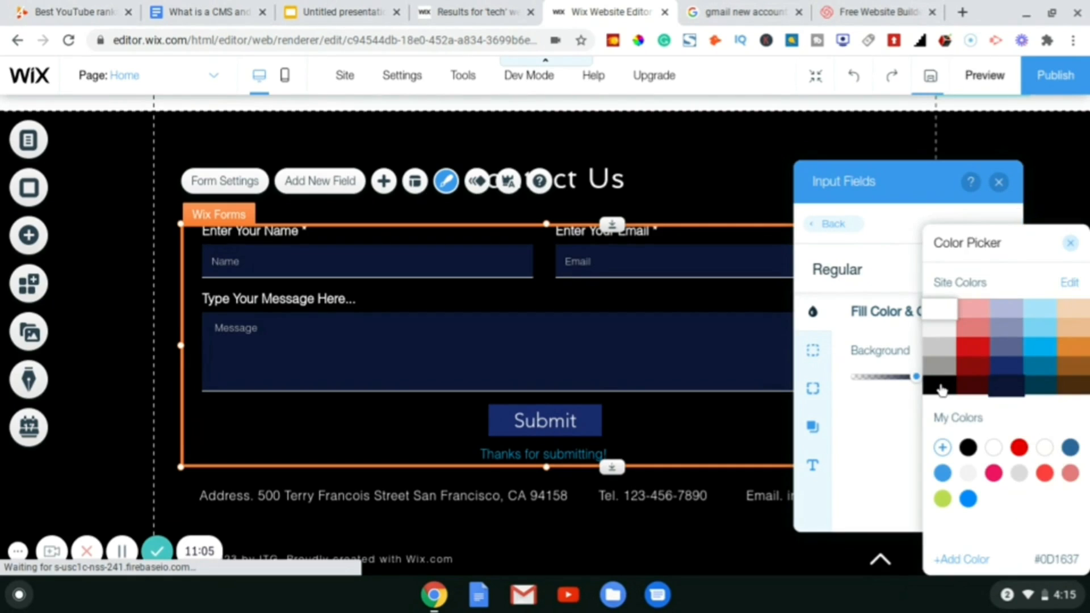
left_click(940, 389)
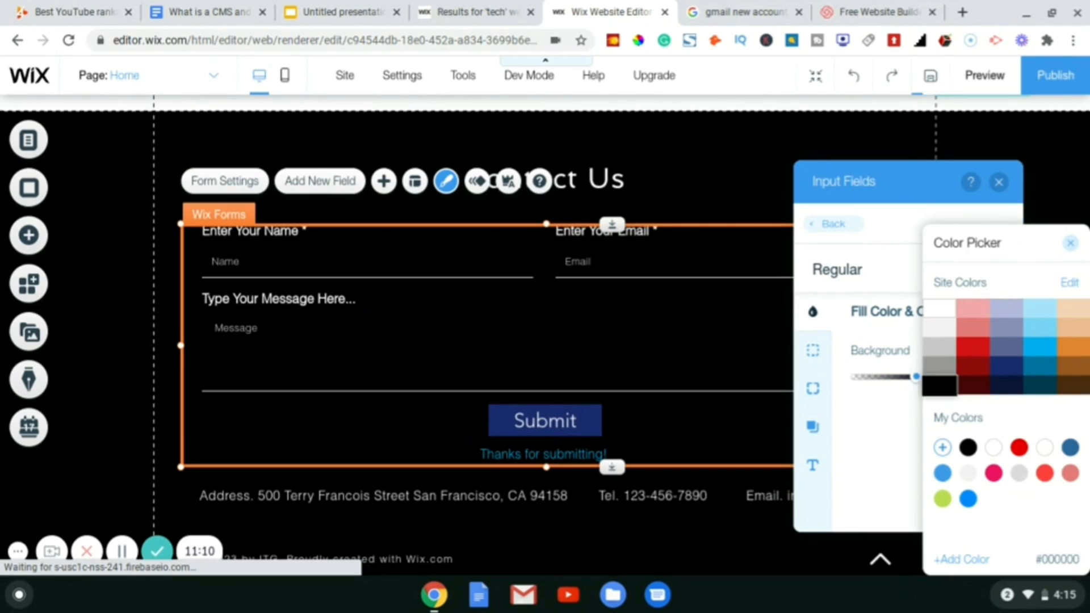
left_click(1069, 246)
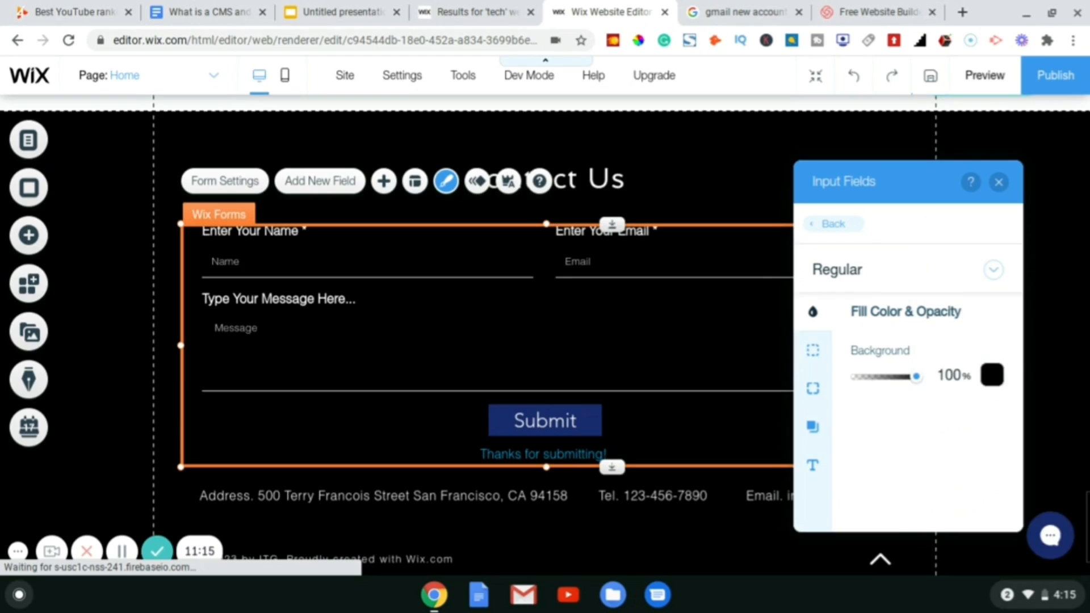
left_click(808, 227)
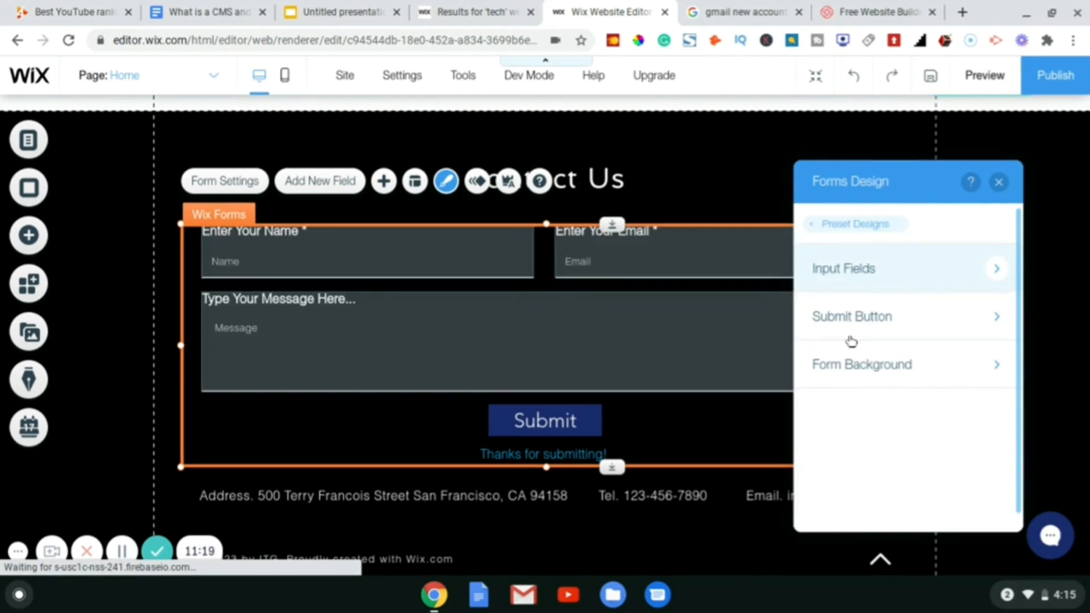
- Set the Submit button fill to black at 100% opacity and close its styling panel
left_click(854, 323)
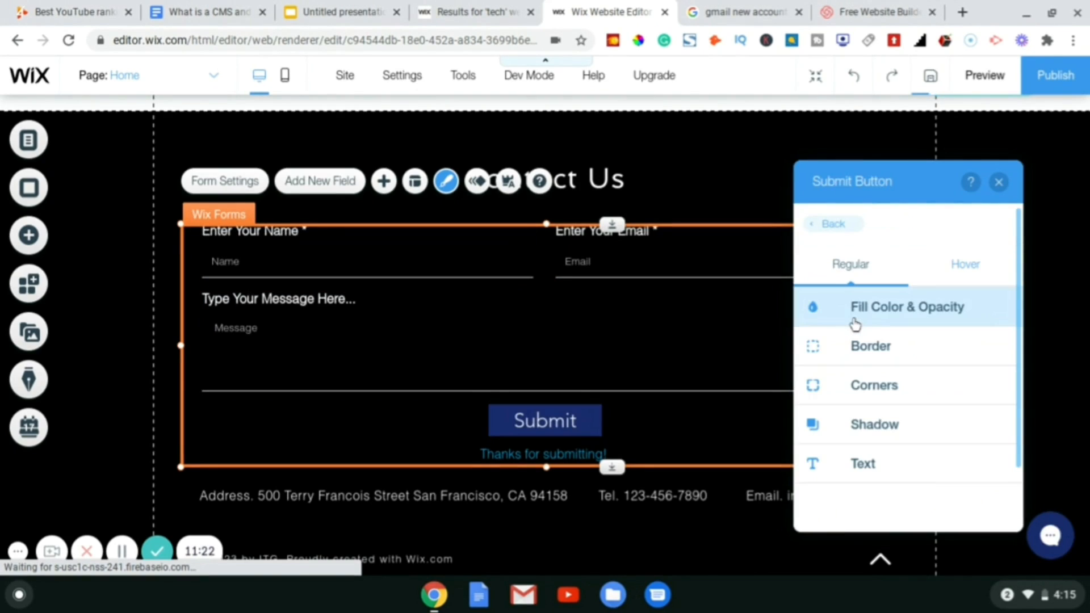
left_click(887, 309)
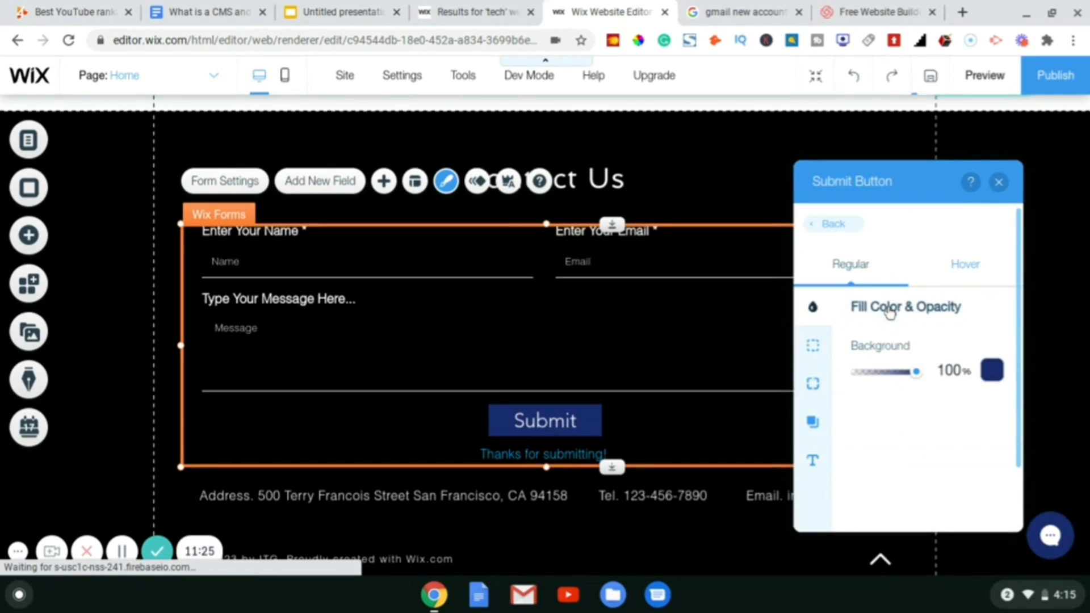
left_click(991, 372)
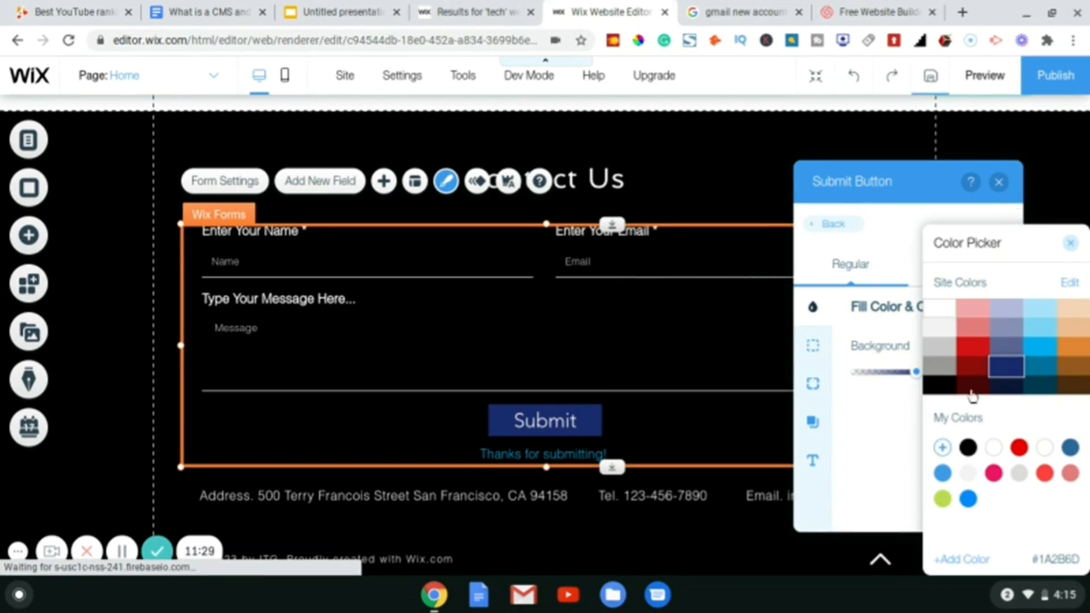
left_click(939, 391)
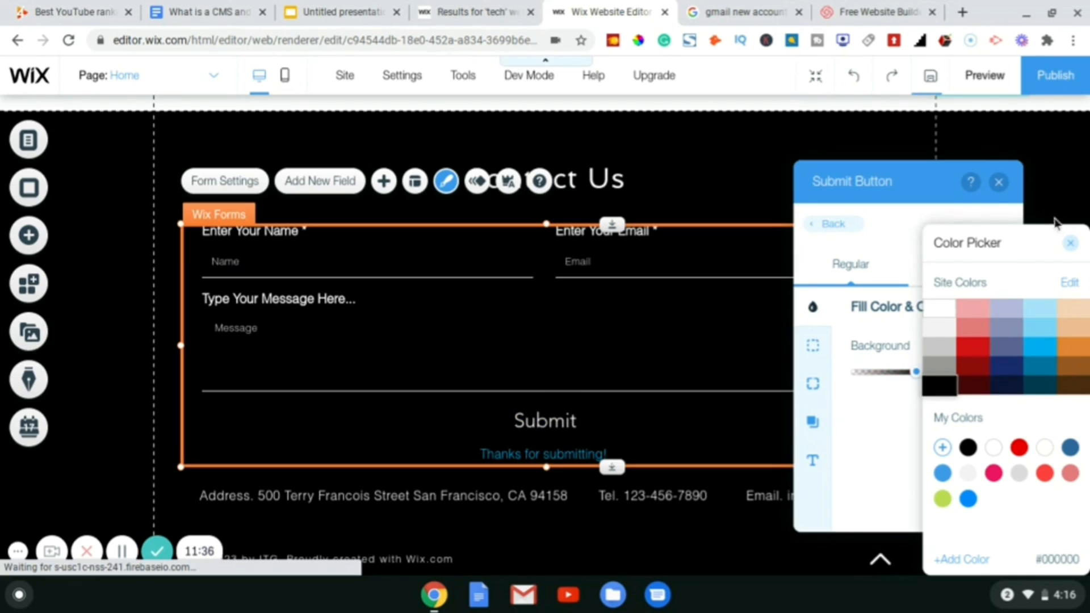
left_click(1070, 243)
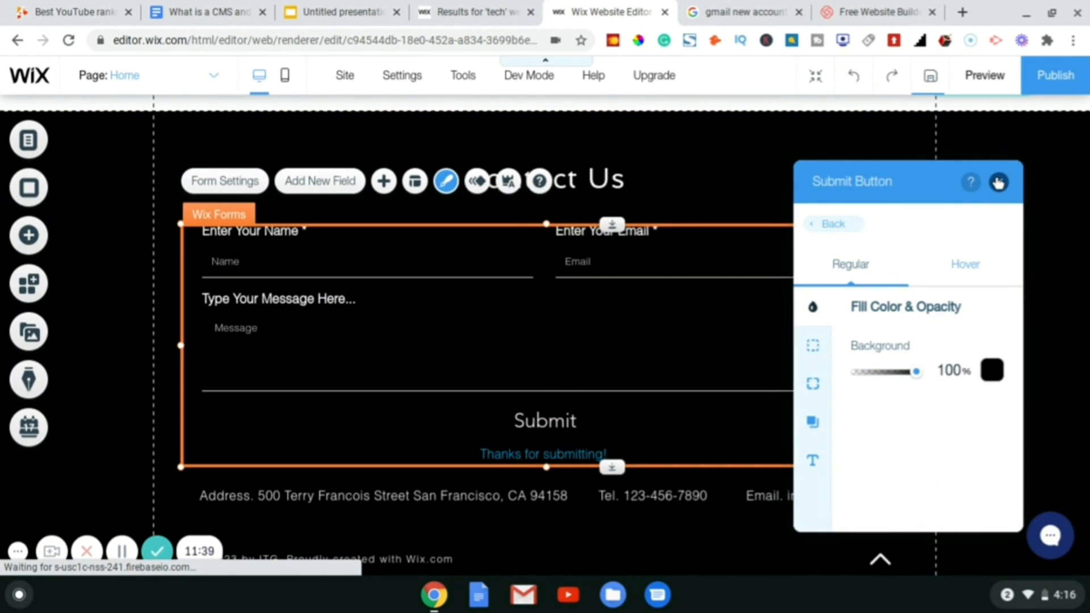
left_click(998, 183)
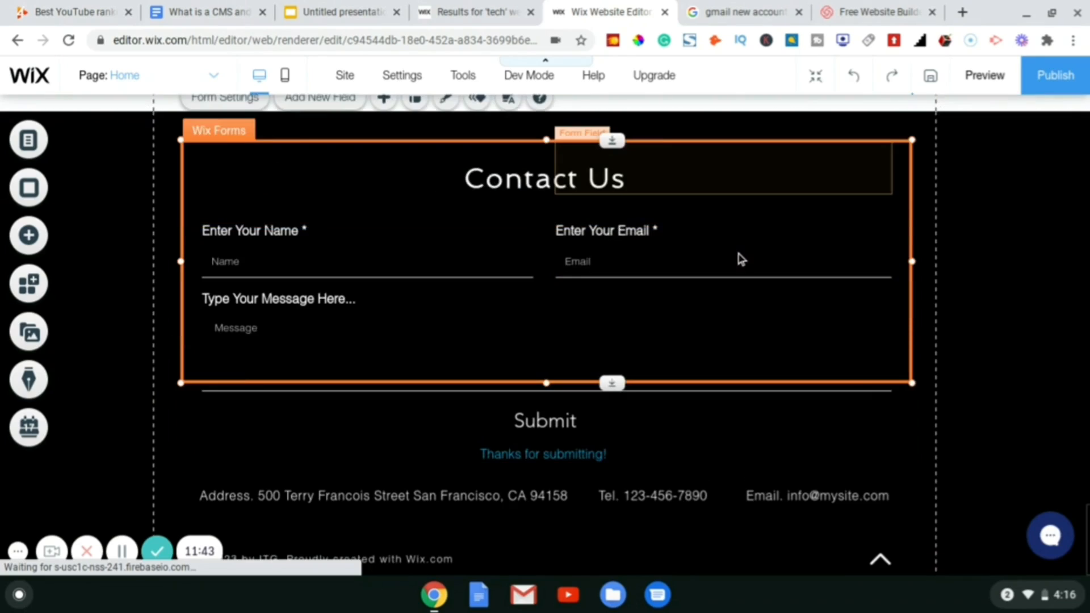
scroll(740, 259, "down", 2)
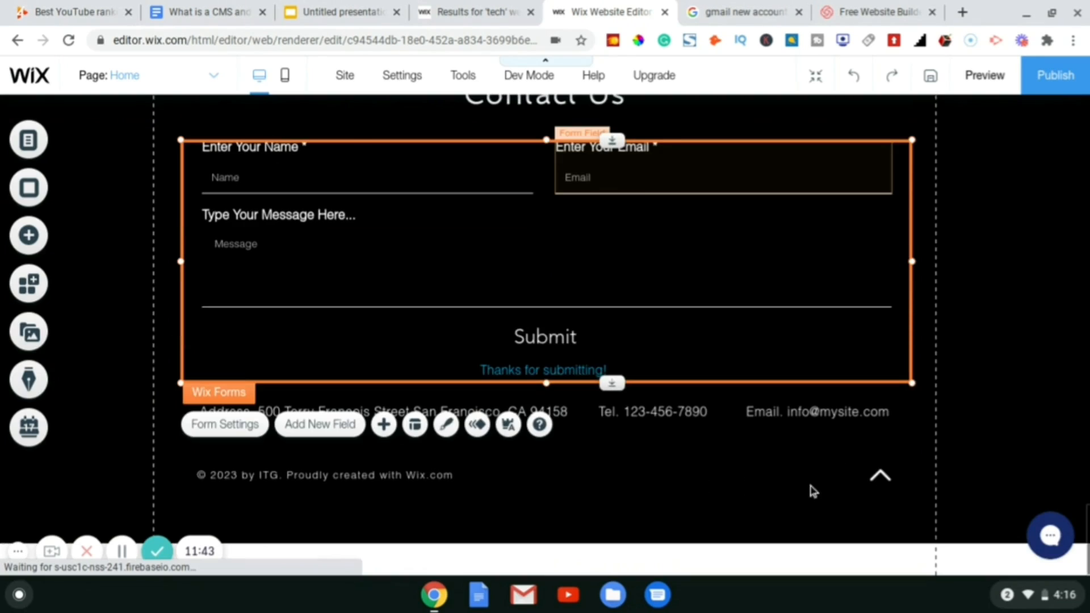
- Start editing the footer copyright line and change the year's last digit
left_click(755, 419)
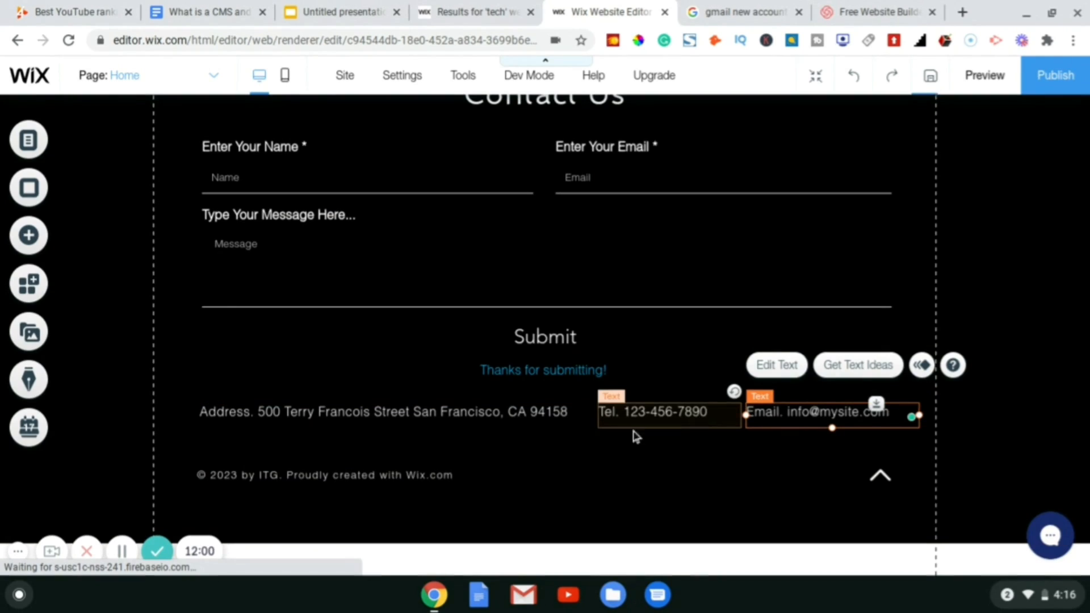
left_click(367, 482)
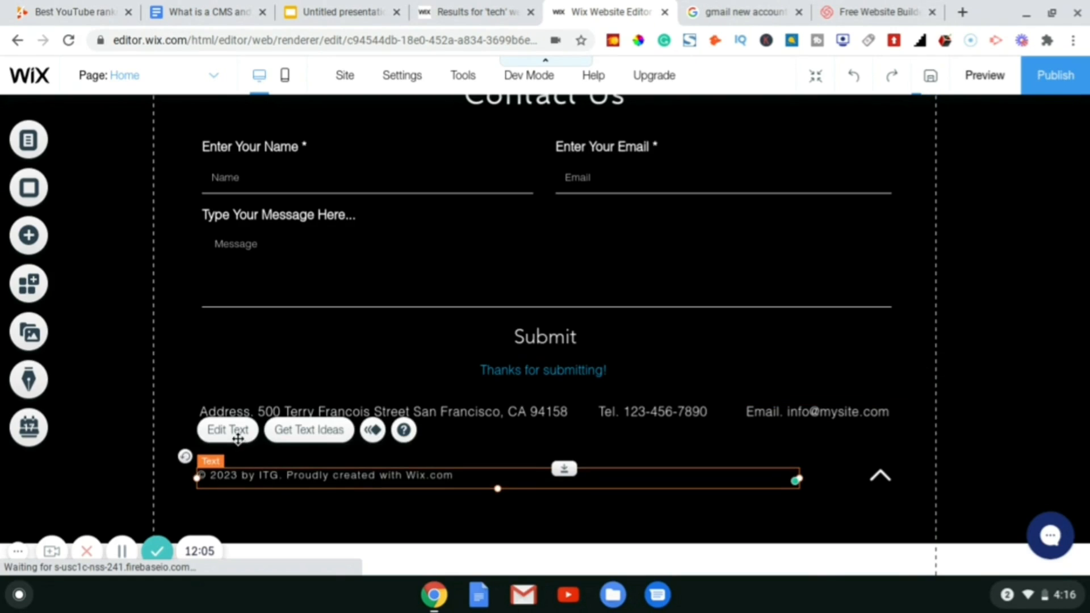
left_click(228, 430)
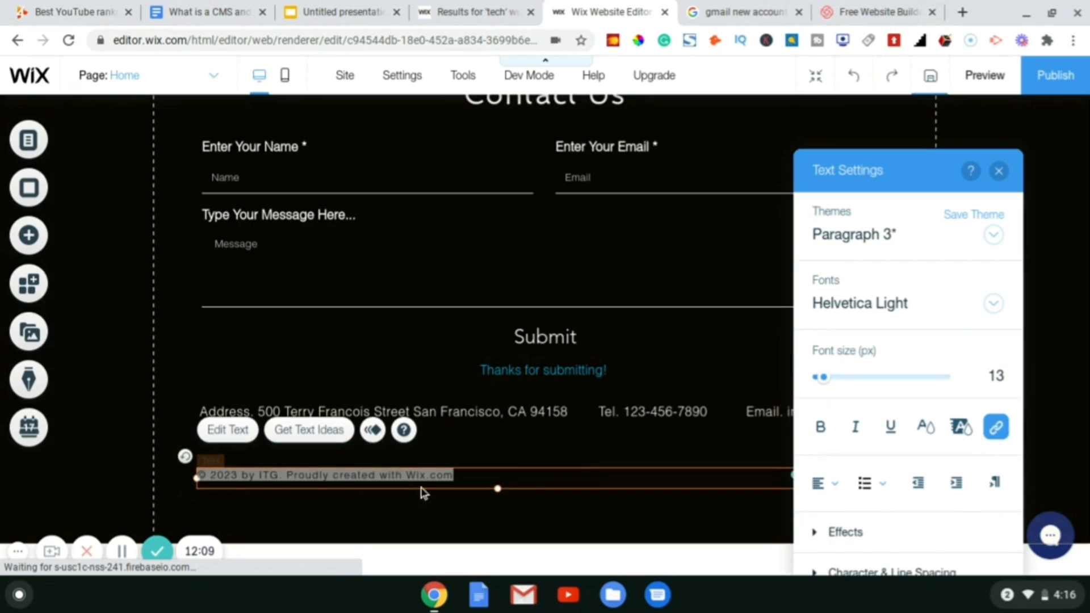
double_click(227, 476)
left_click(235, 477)
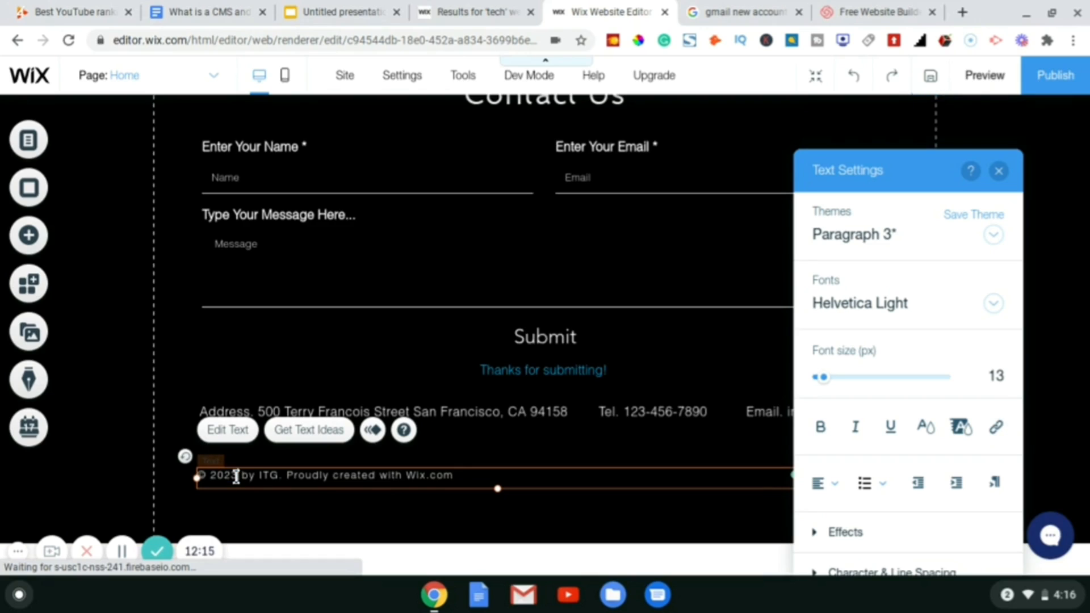
key("BackSpace")
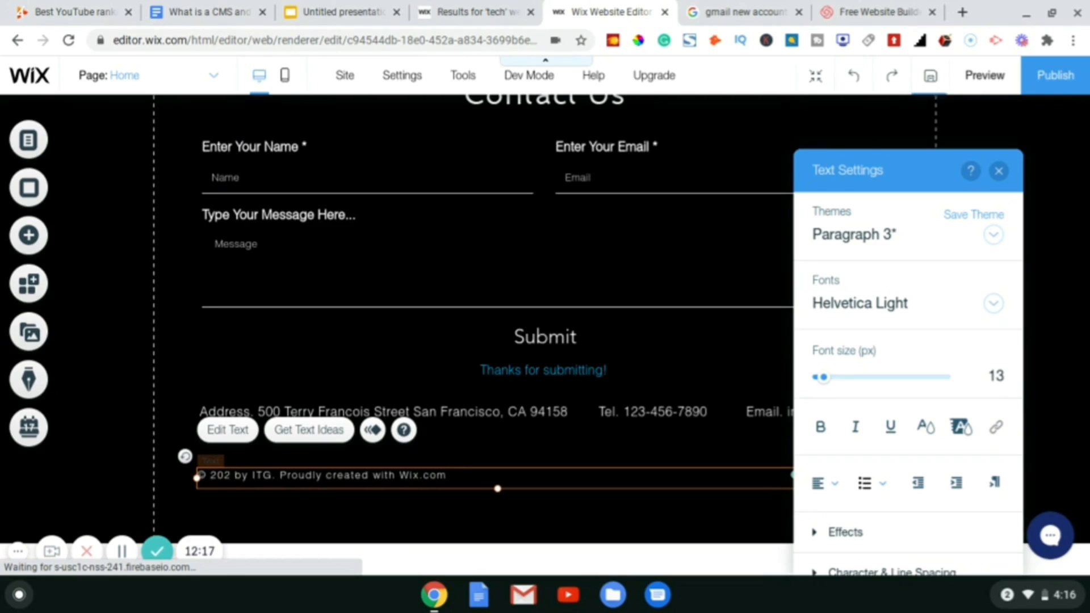
type("2")
- Replace the 'Proudly created with Wix.com' credit with 'GloTech. All Rights reserved' and year 2020
double_click(267, 475)
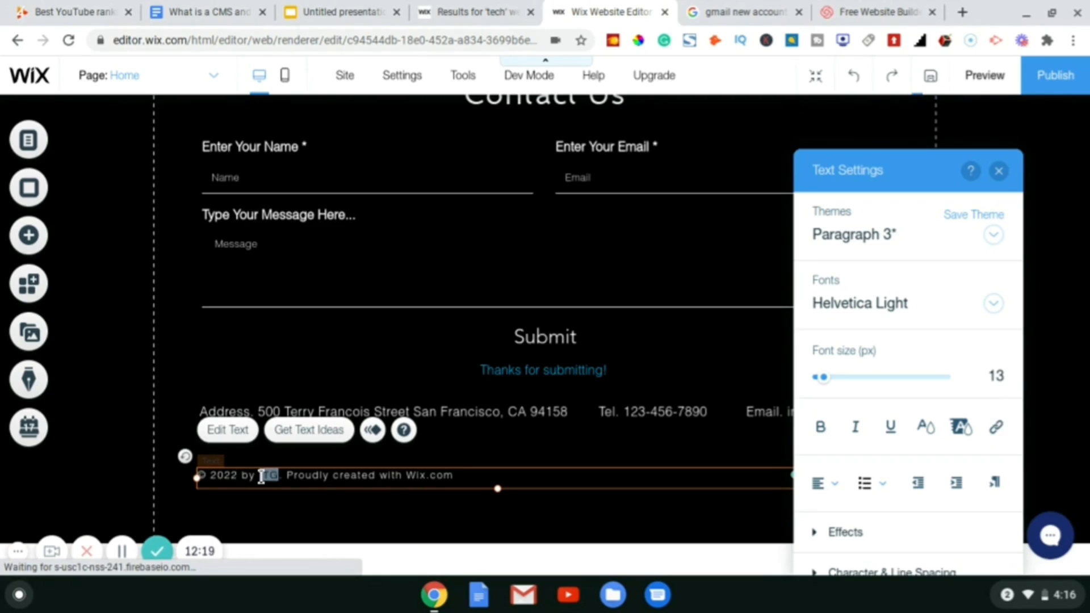
left_click(241, 475)
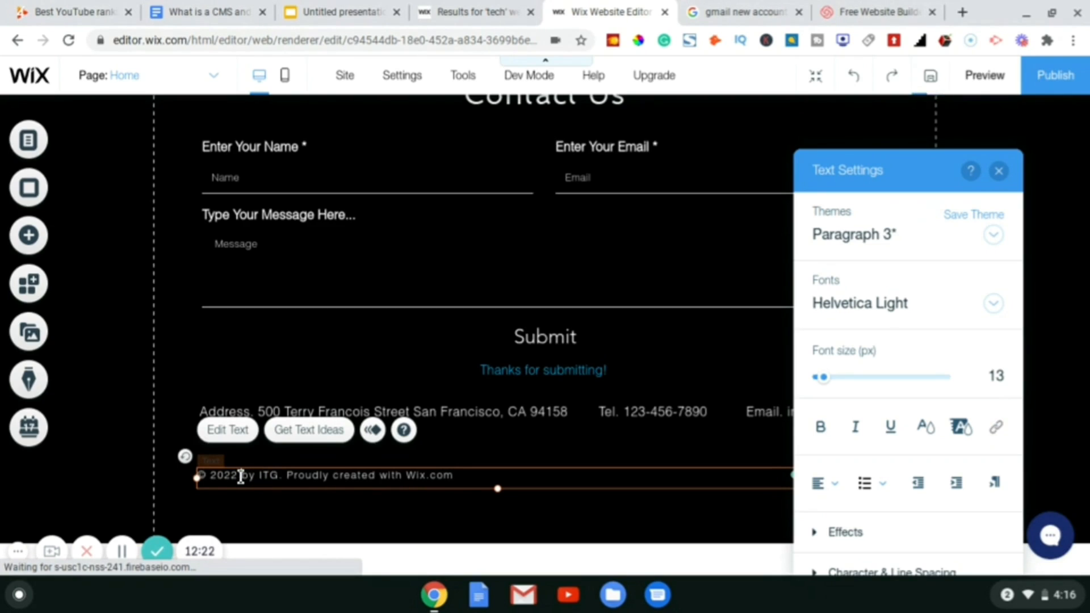
left_click(454, 475)
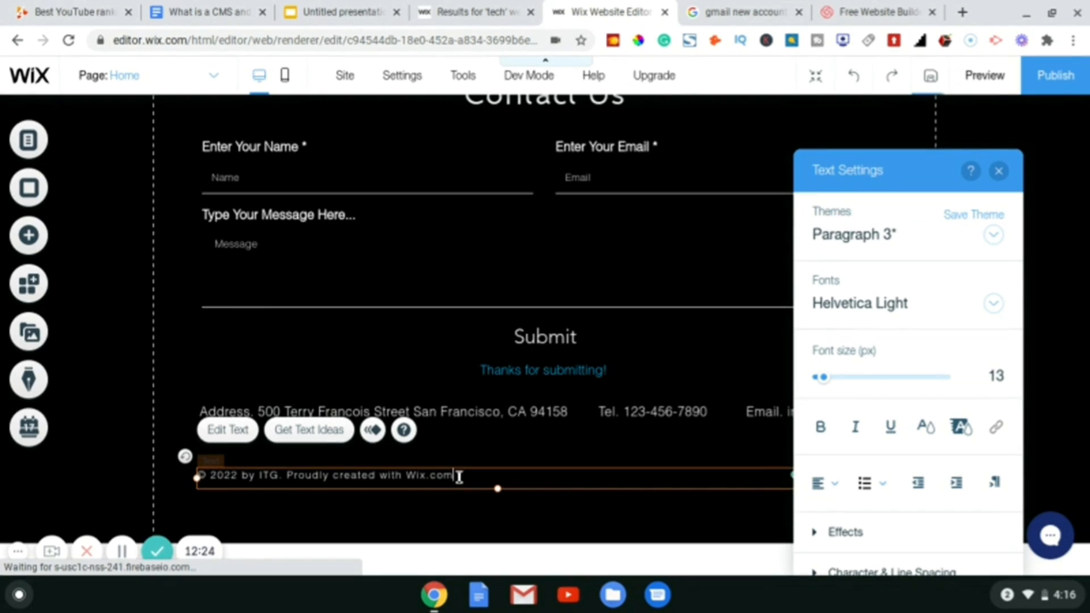
left_click_drag(458, 476, 284, 476)
key("BackSpace")
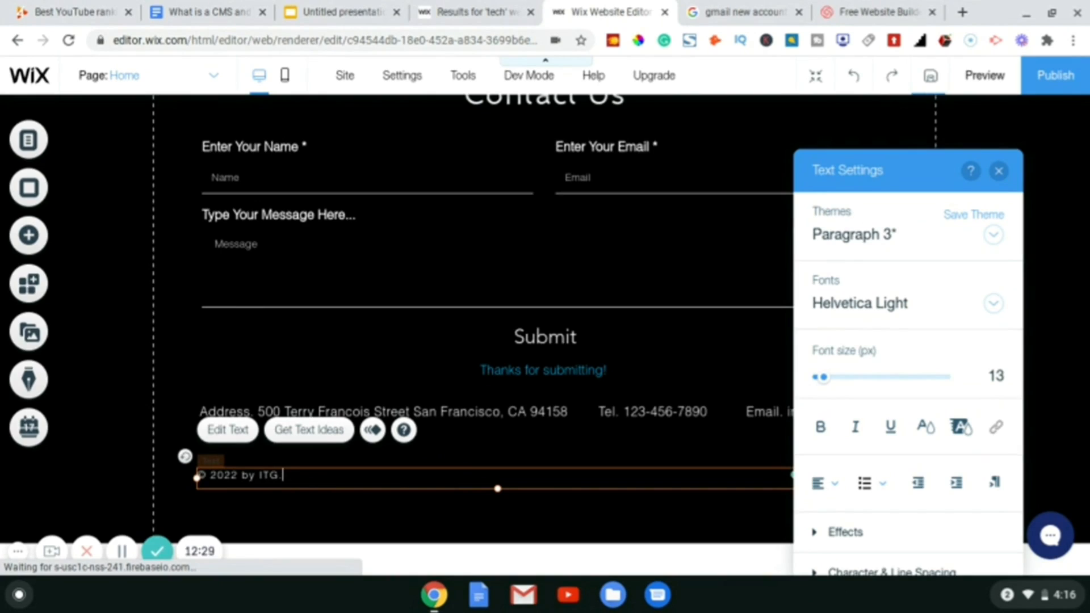
key("BackSpace")
key("BackSpace")
key("BackSpace")
key("BackSpace")
key("BackSpace")
key("BackSpace")
key("BackSpace")
key("BackSpace")
key("BackSpace")
type("0 Glo")
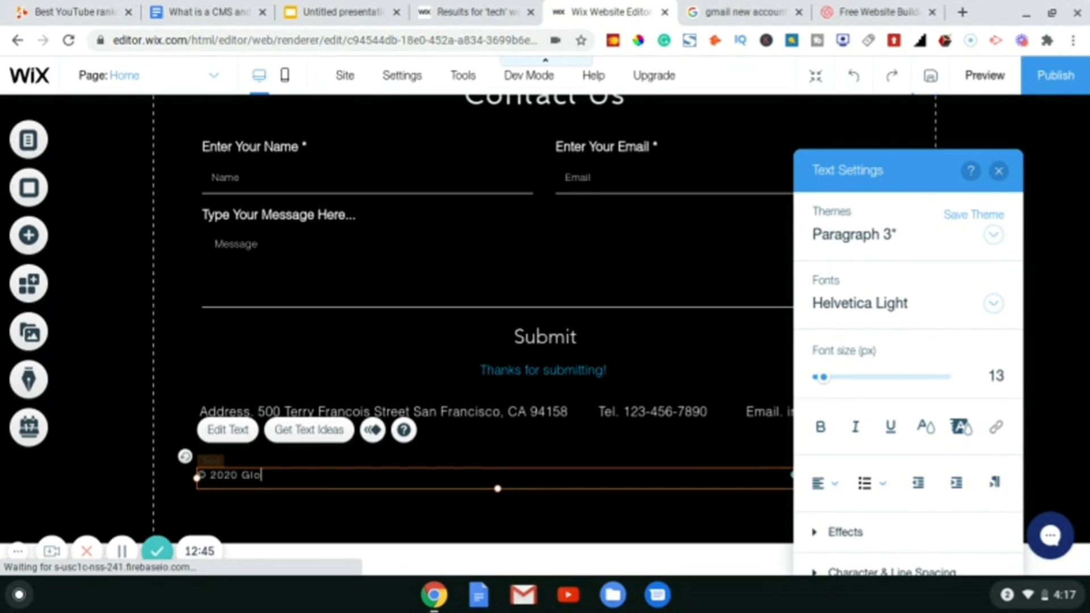
type("Tech. All Rights")
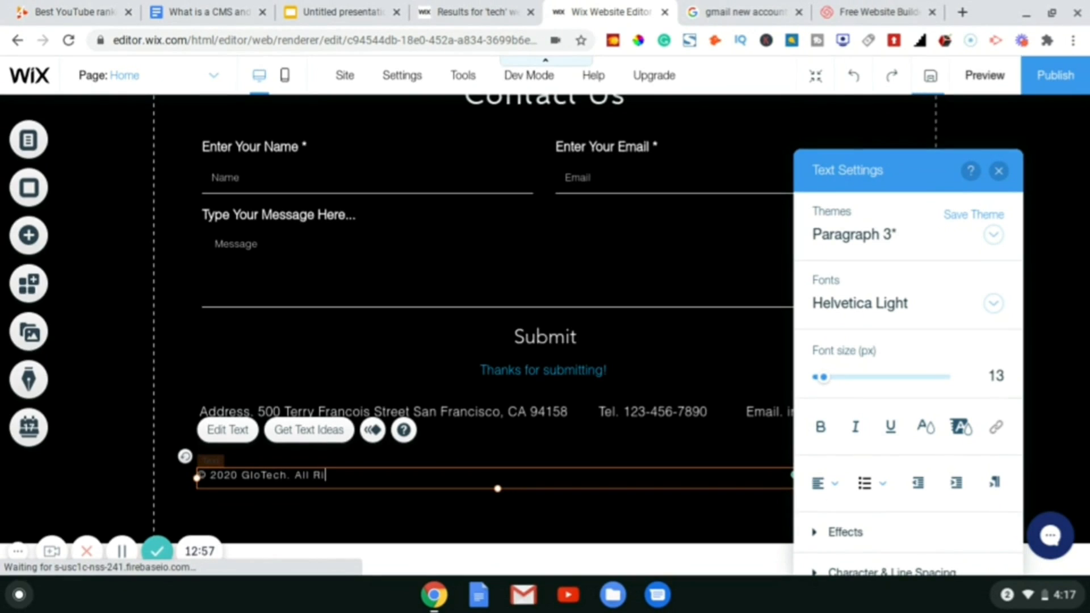
type("reserved")
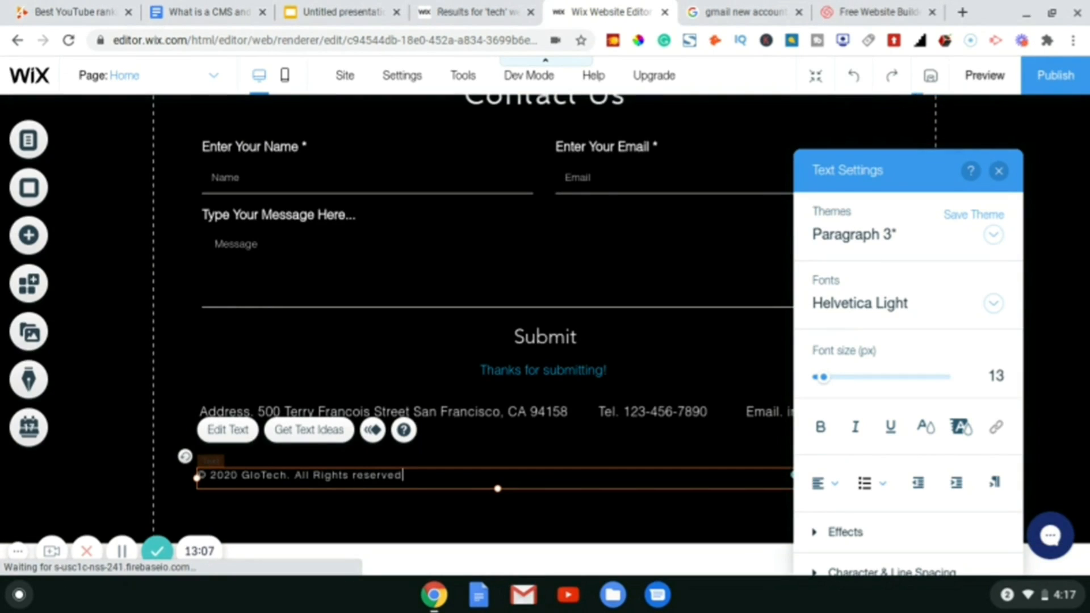
- Capitalise 'Reserved' and centre-align the copyright line
left_click(360, 475)
key("BackSpace")
key("BackSpace")
type("Re")
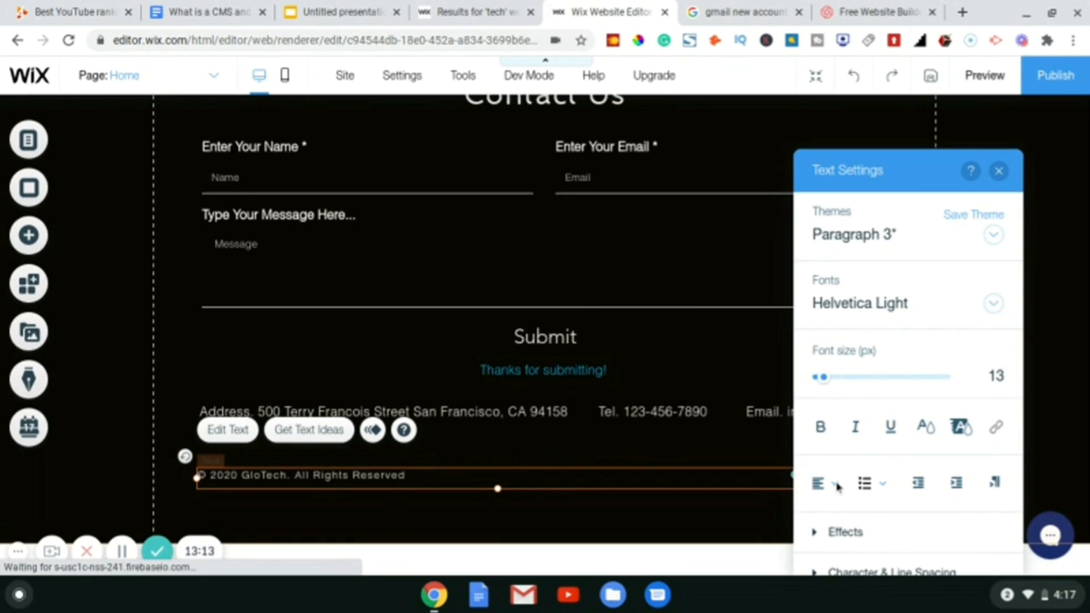
left_click(833, 485)
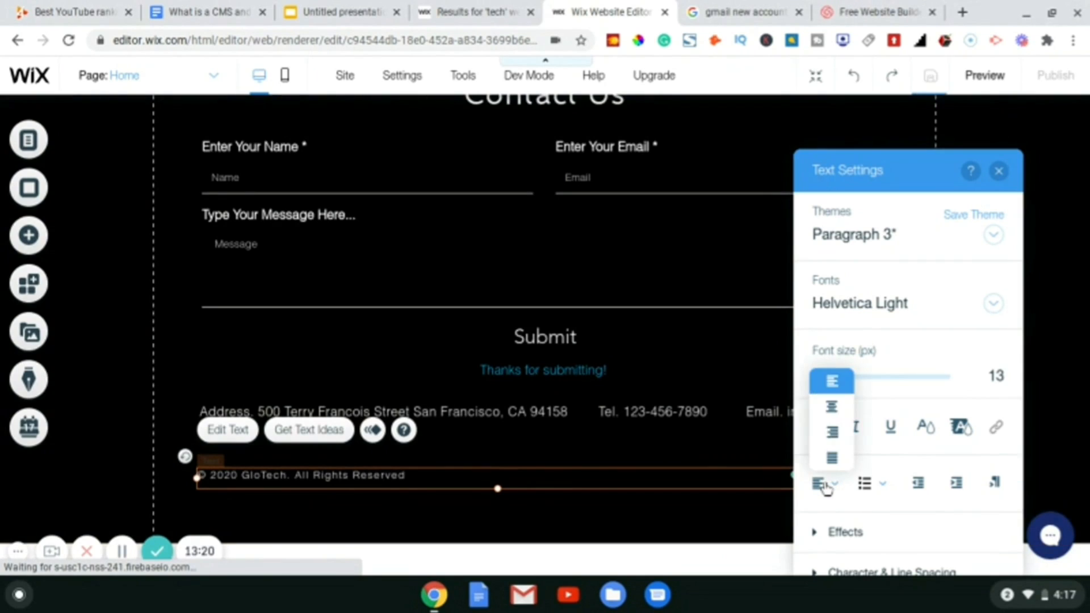
left_click(832, 409)
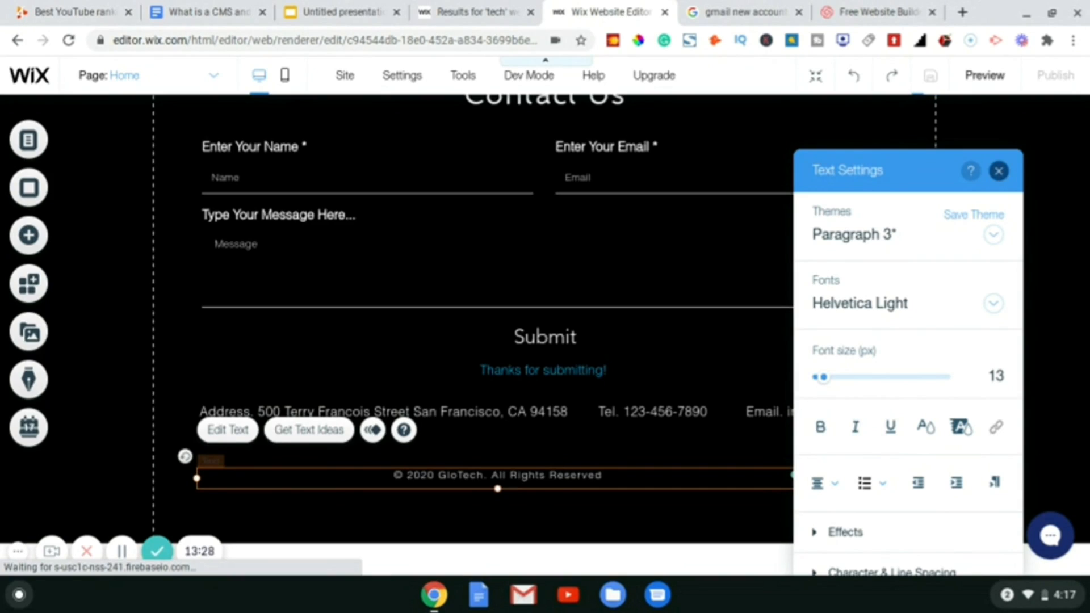
left_click(998, 170)
- Unpin the vertical social media icon bar from the screen
scroll(1013, 315, "up", 3)
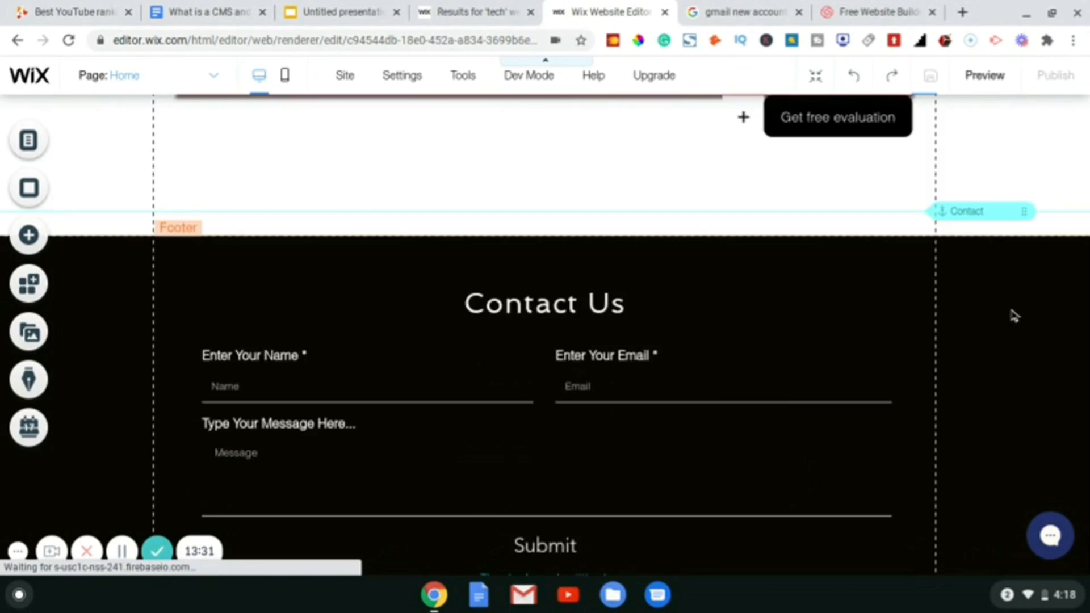
scroll(1014, 315, "up", 2)
scroll(1015, 315, "down", 5)
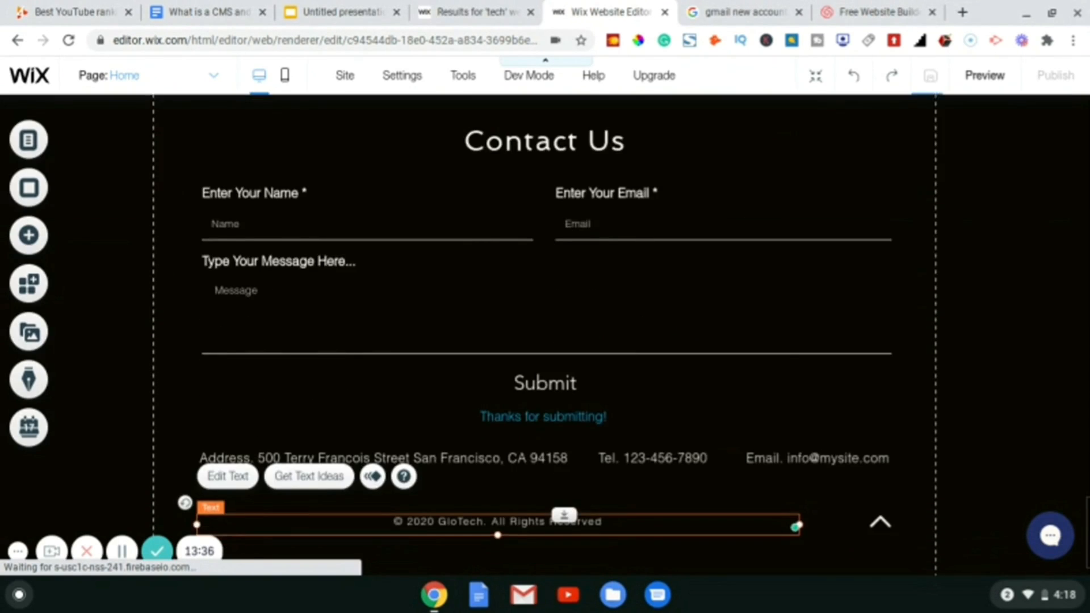
scroll(1021, 335, "up", 5)
scroll(1022, 335, "down", 1)
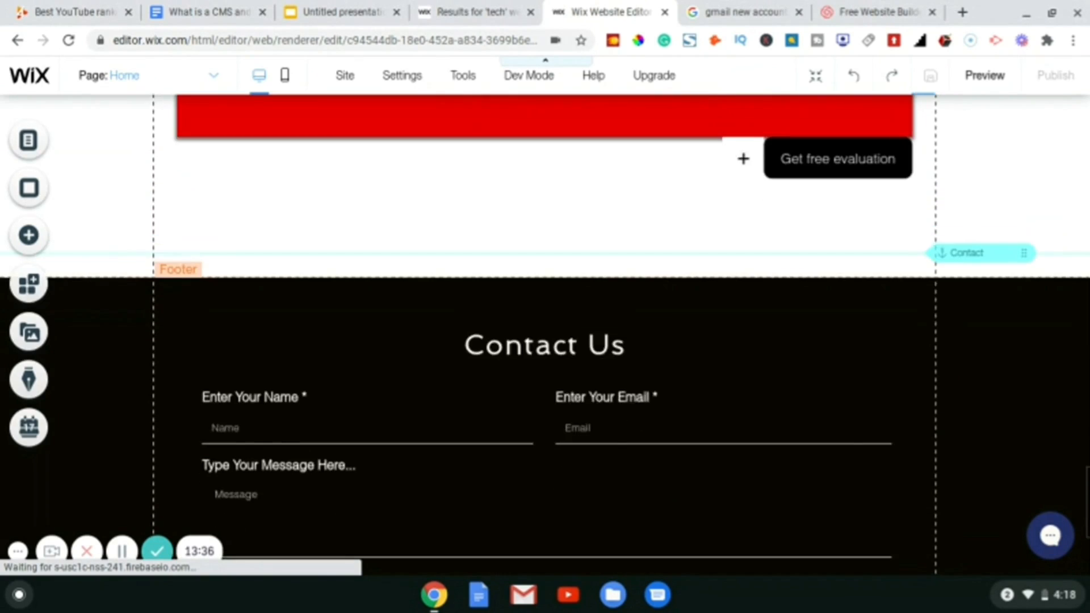
scroll(545, 323, "up", 3)
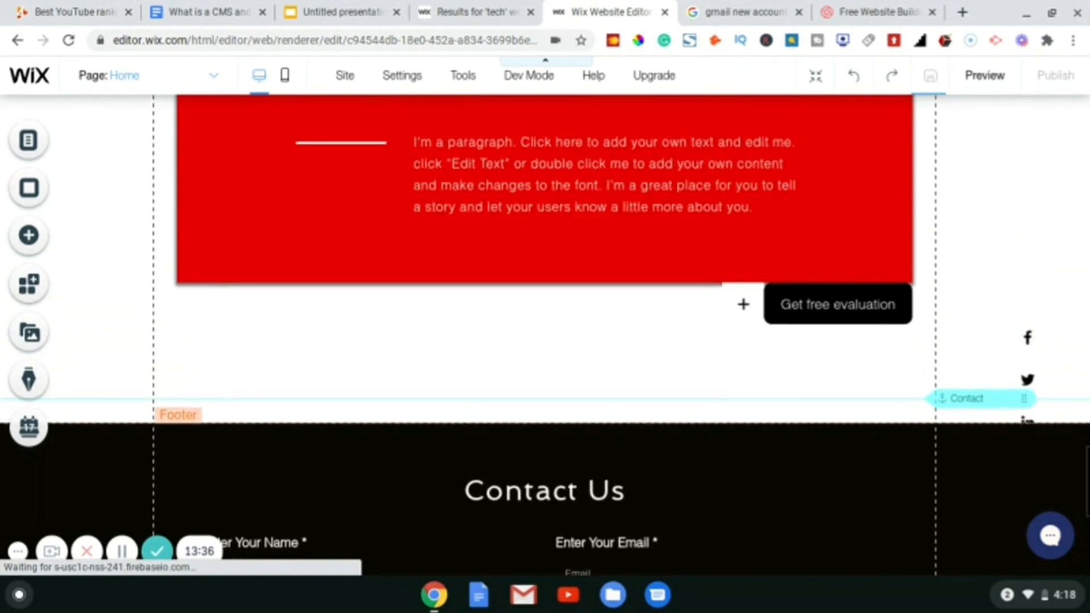
scroll(1040, 395, "up", 1)
scroll(1039, 395, "up", 4)
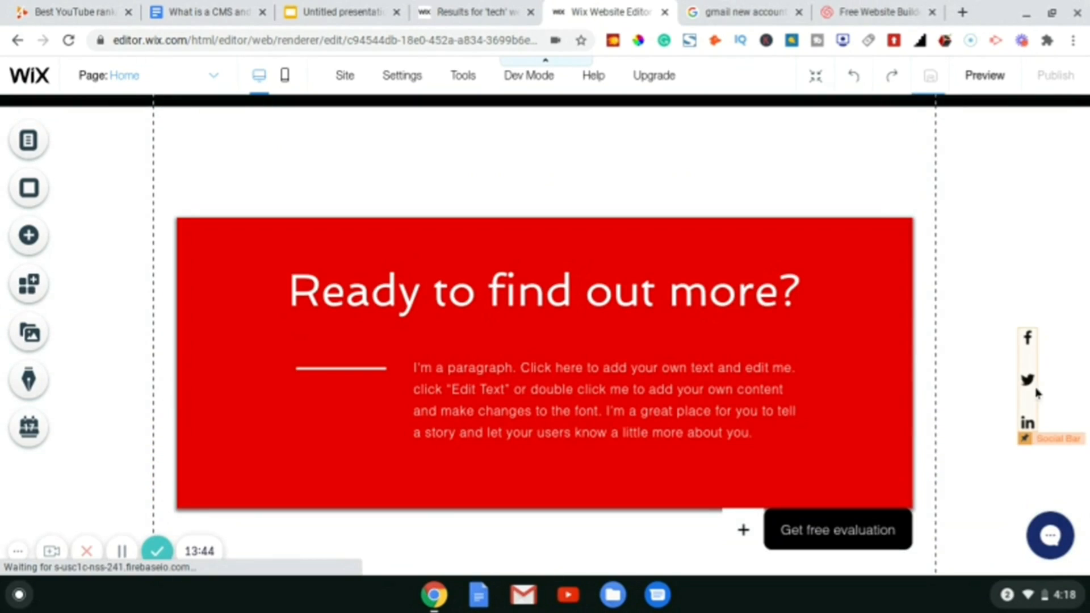
left_click(1038, 400)
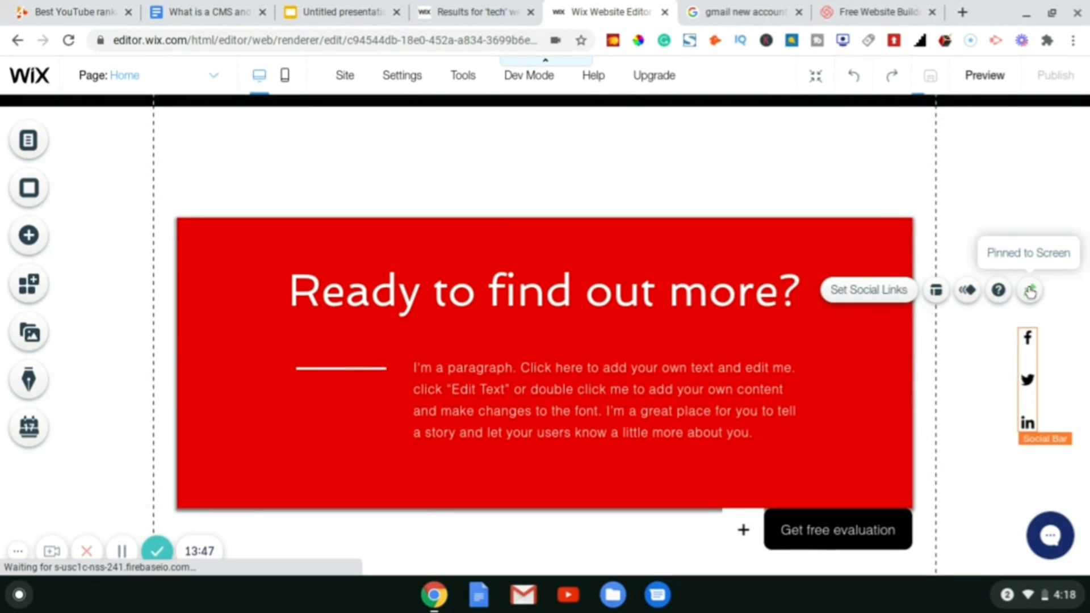
left_click(1030, 291)
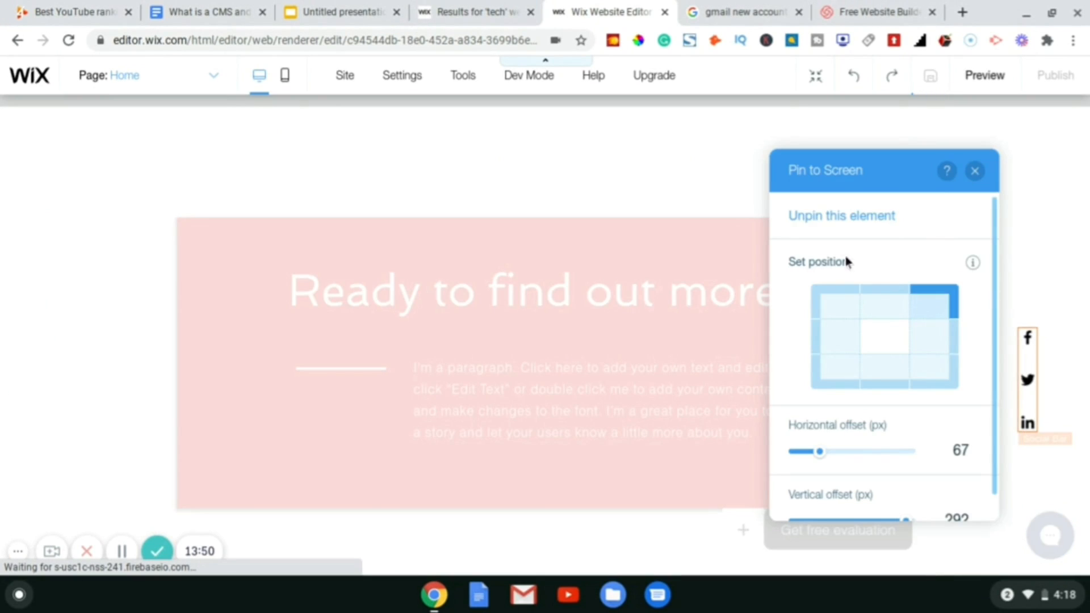
left_click(844, 218)
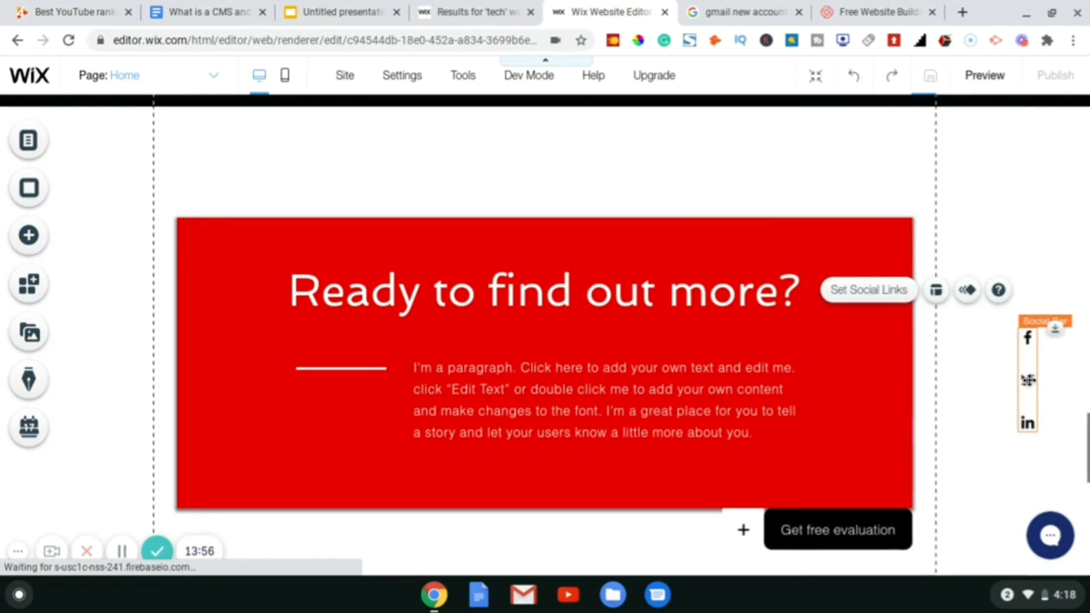
- Delete the unpinned social bar from the page
right_click(1028, 380)
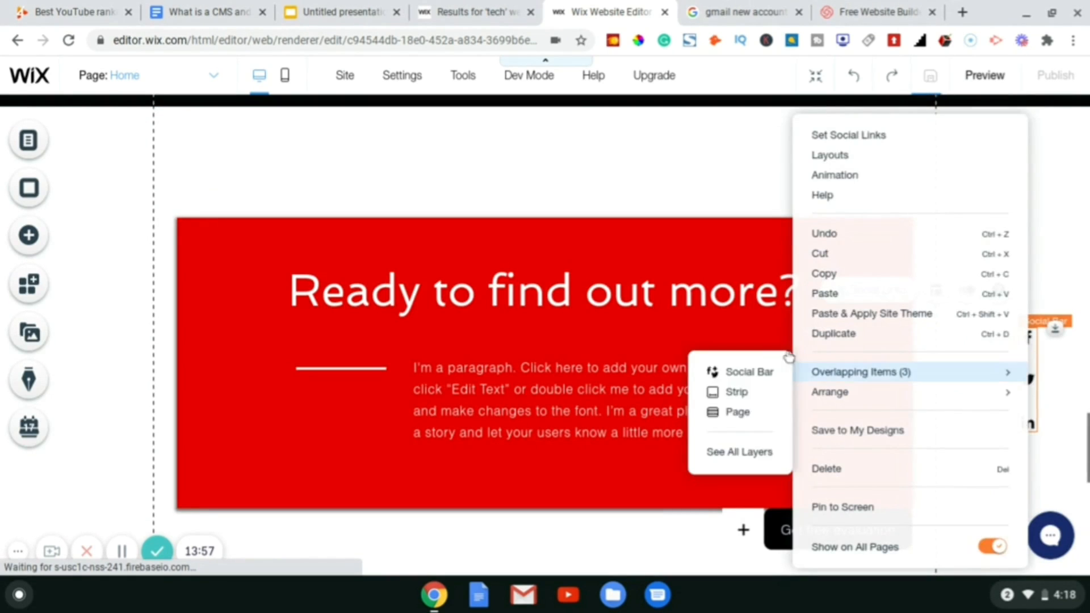
left_click(828, 468)
scroll(545, 326, "down", 10)
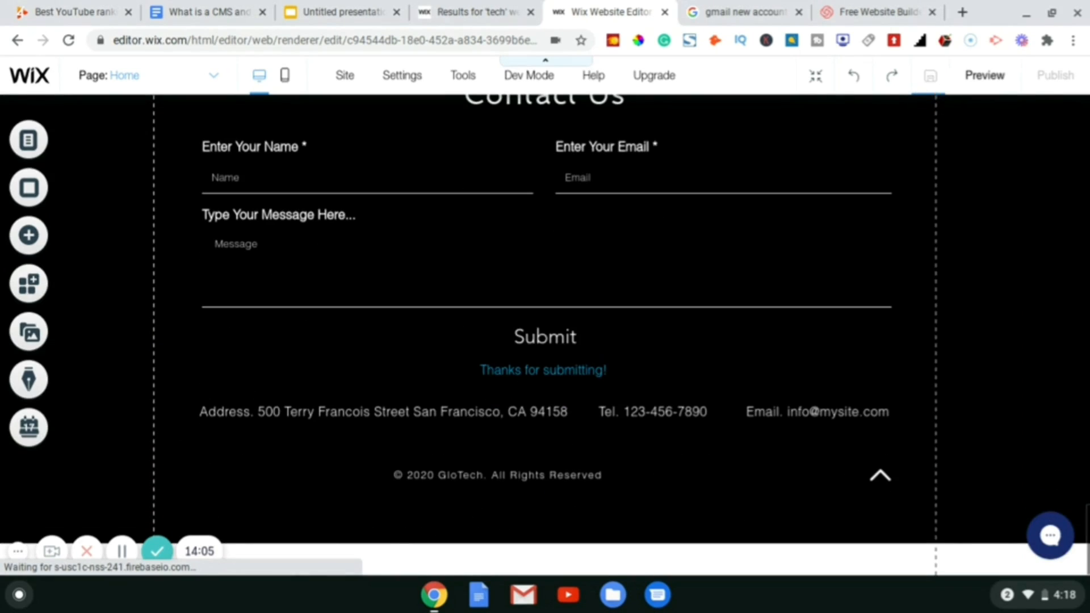
- Delete the email text from the footer, keeping the address and phone number
scroll(545, 325, "up", 2)
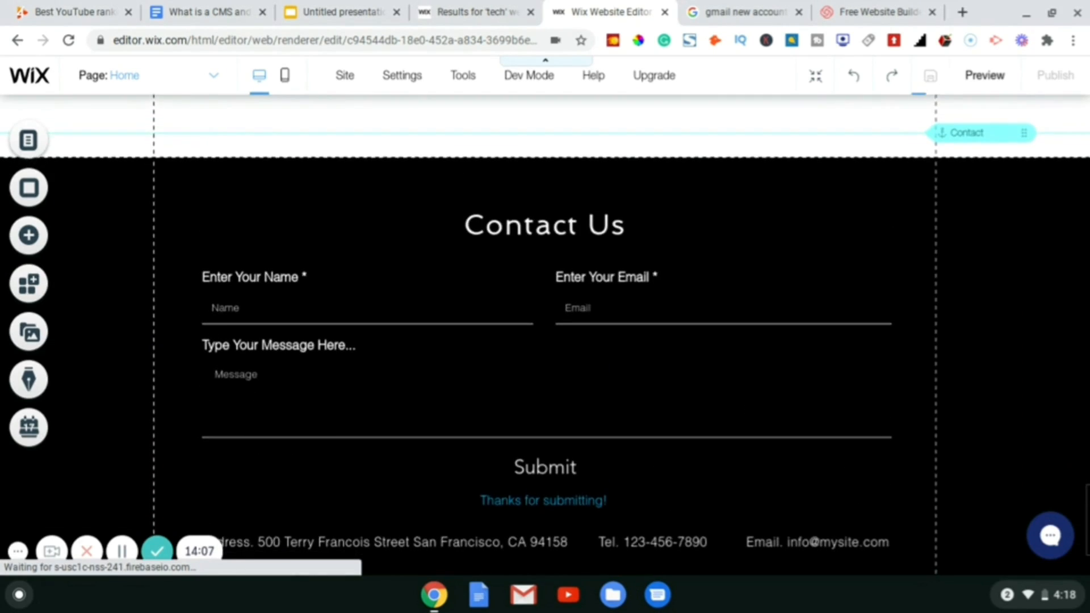
scroll(545, 325, "down", 2)
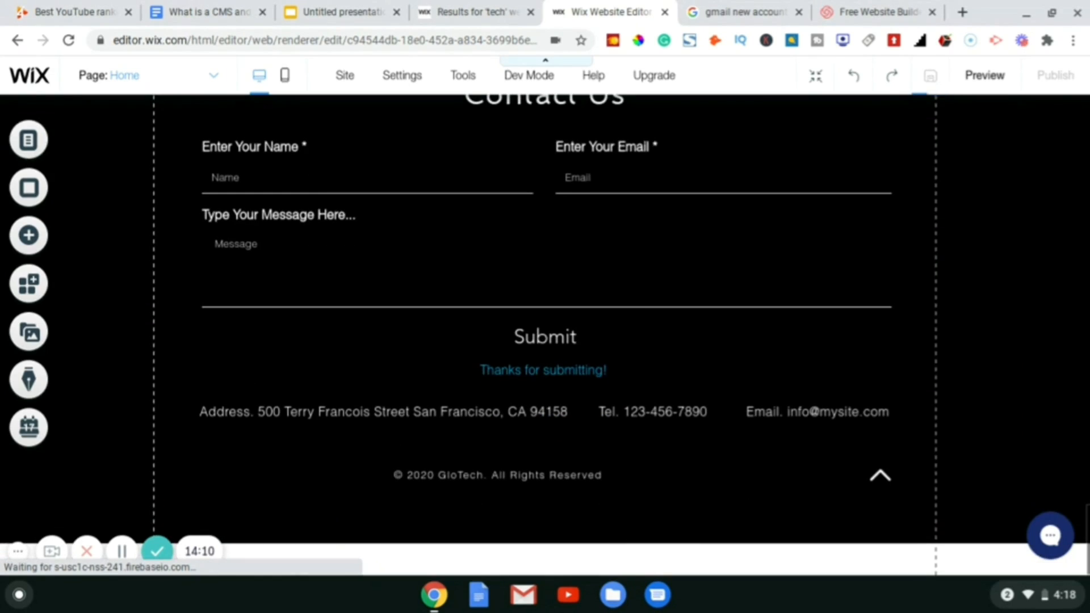
scroll(545, 325, "up", 2)
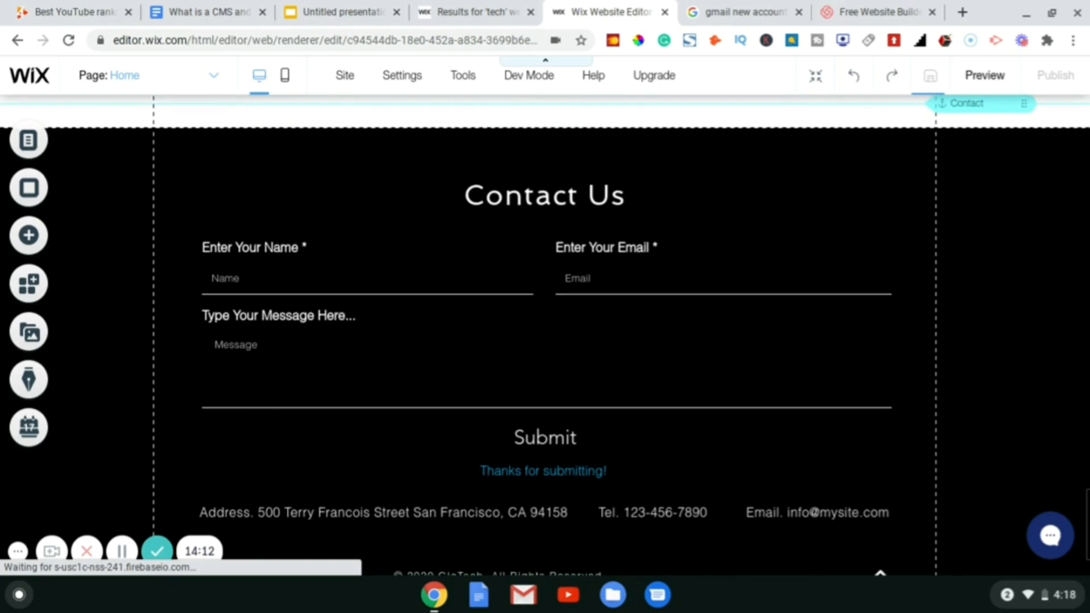
scroll(545, 325, "down", 2)
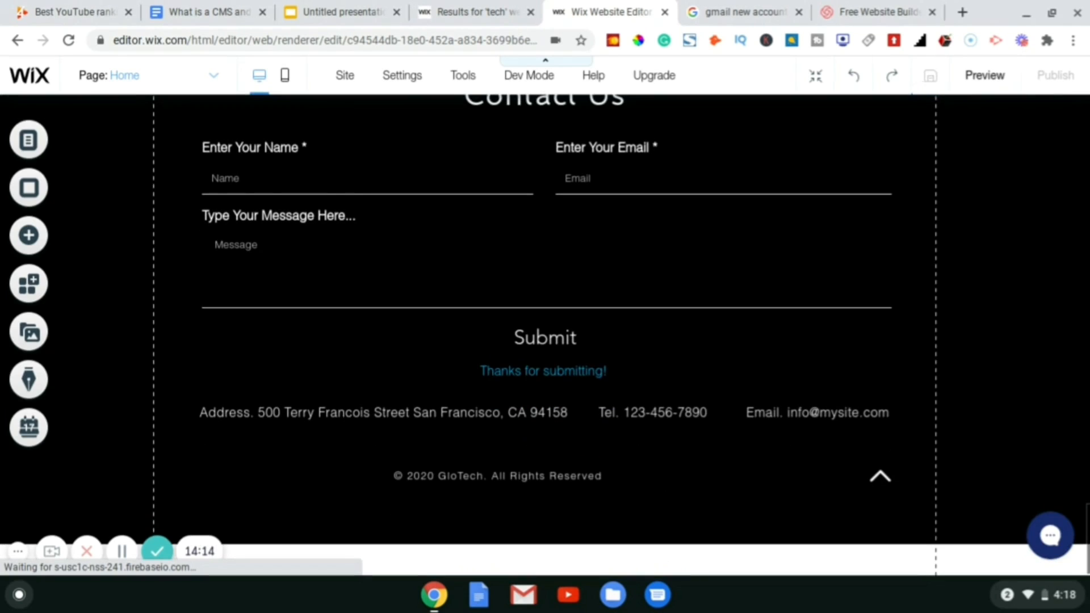
left_click(559, 422)
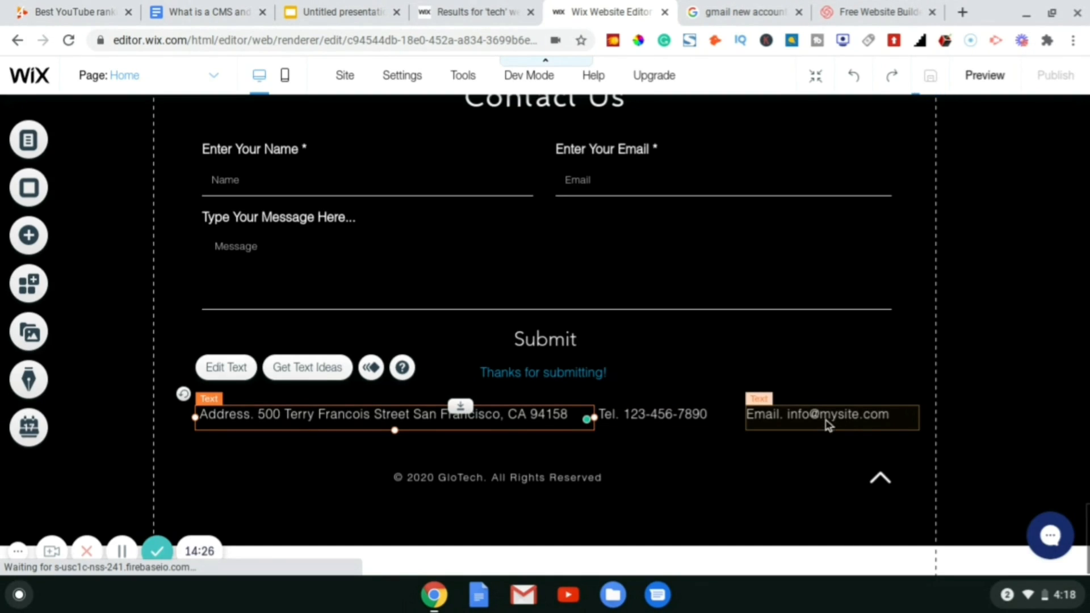
right_click(825, 425)
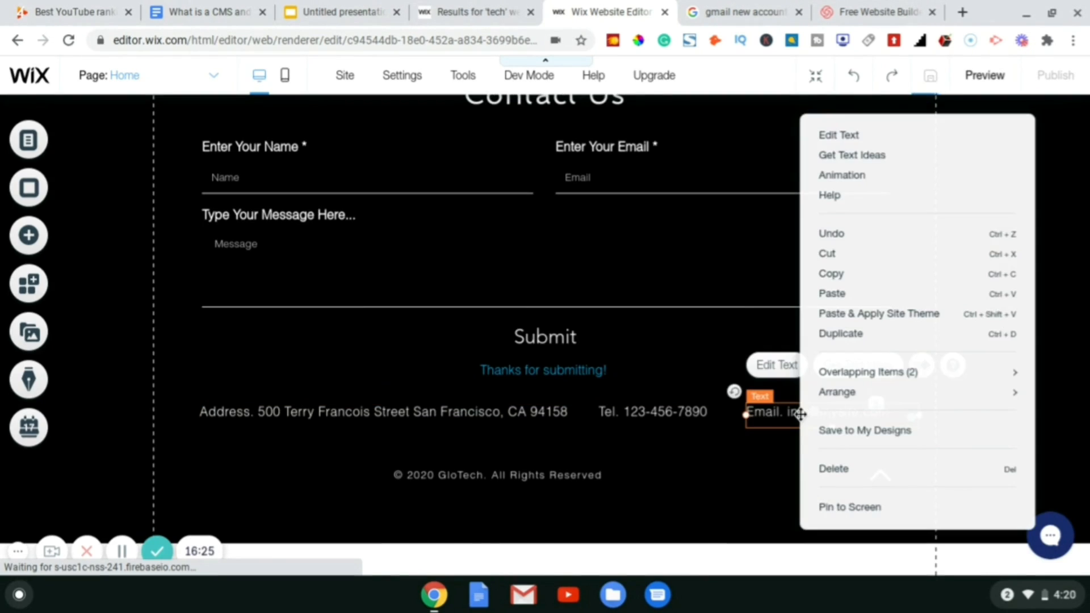
left_click(830, 473)
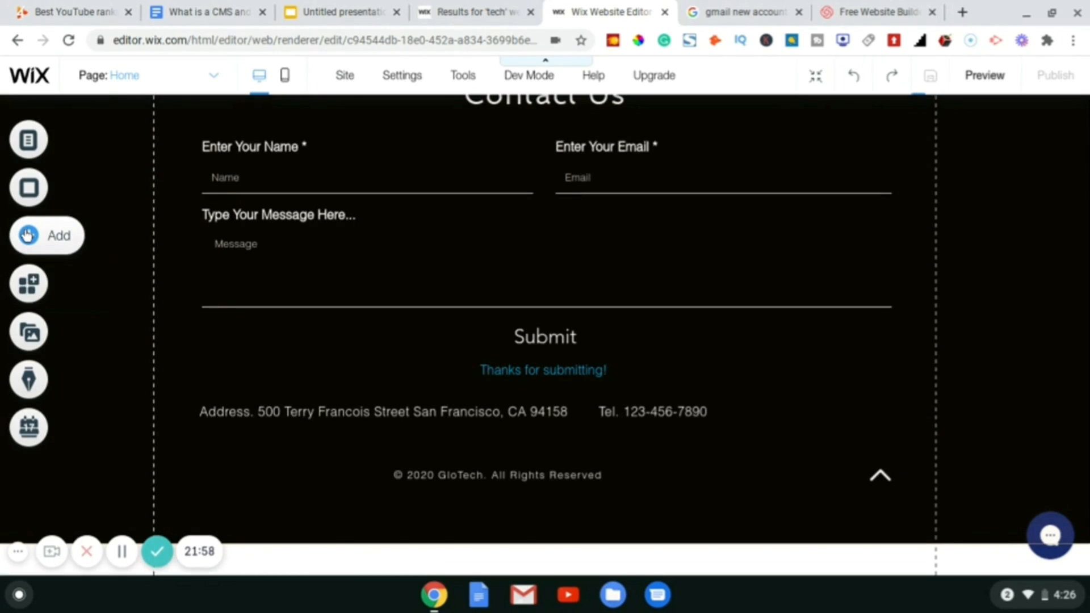
- Add a social bar from the Add panel's Social tools and nudge it beside the phone number
left_click(27, 235)
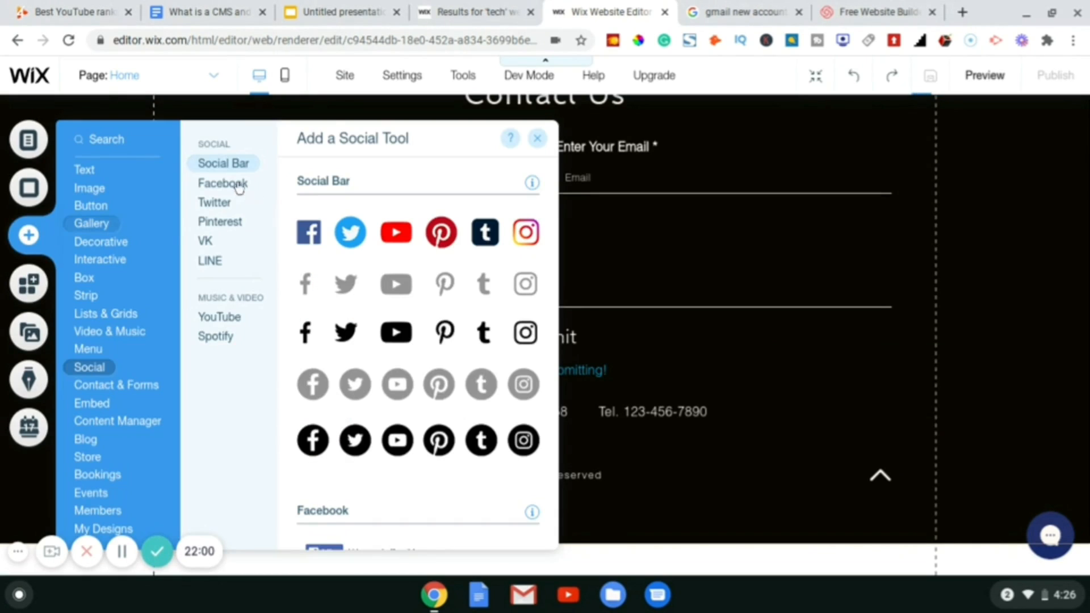
mouse_move(91, 223)
left_click(236, 160)
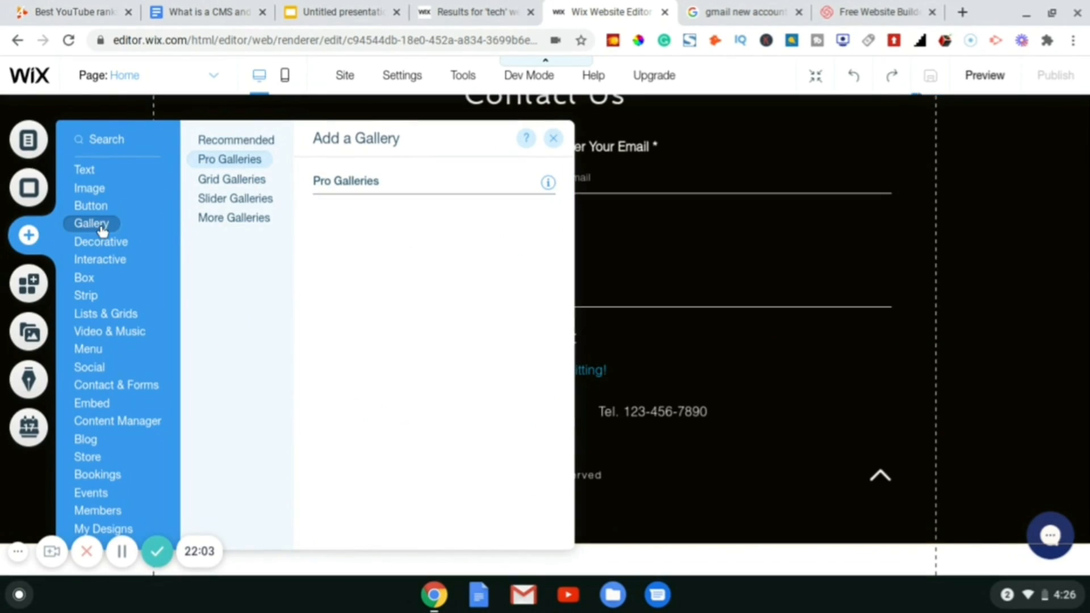
left_click(117, 195)
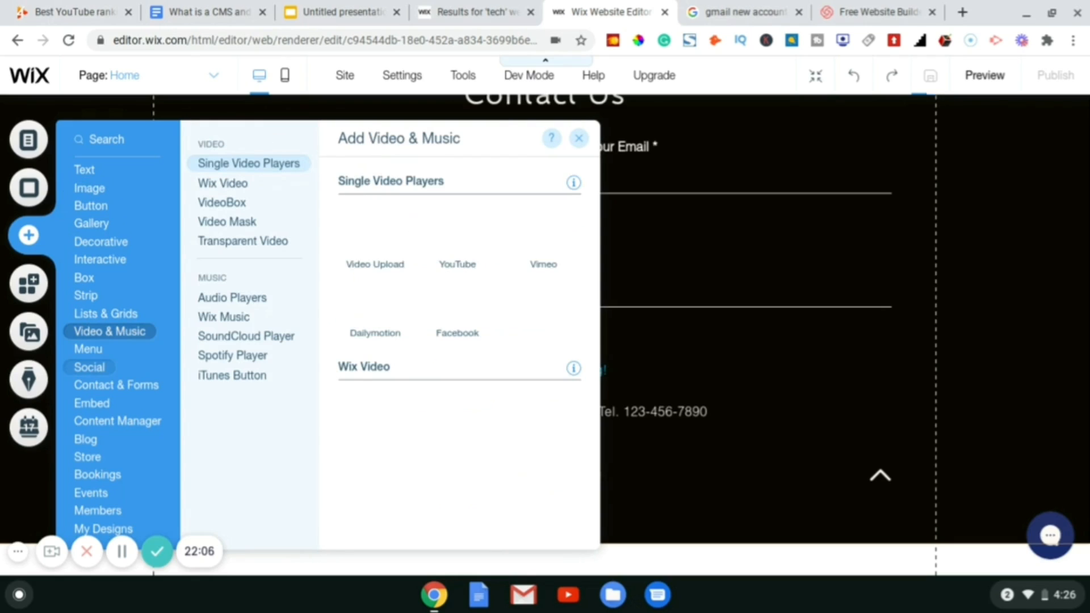
left_click(89, 367)
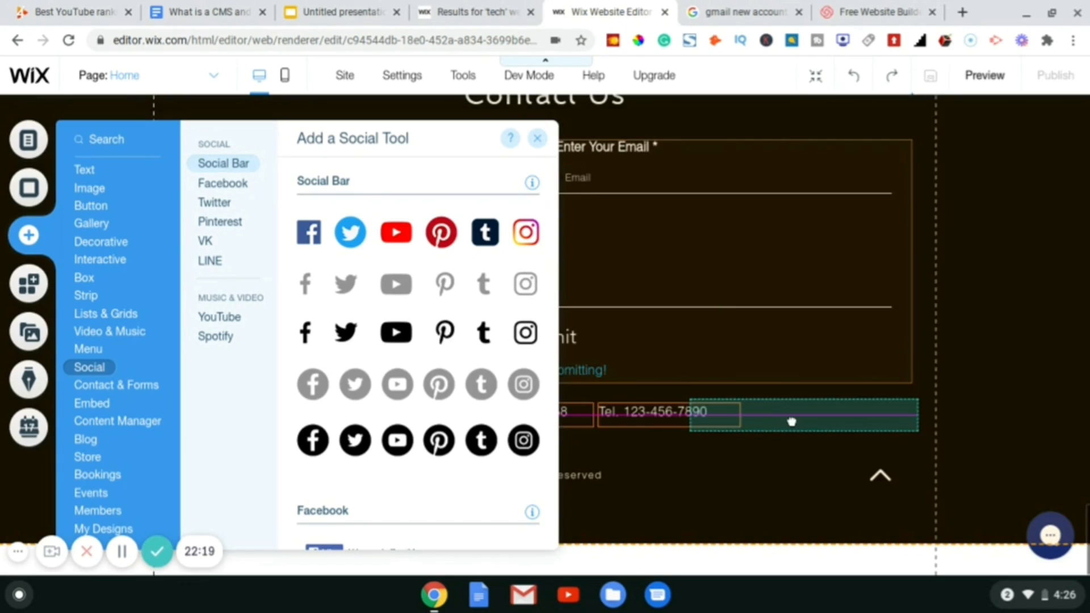
left_click_drag(792, 421, 860, 420)
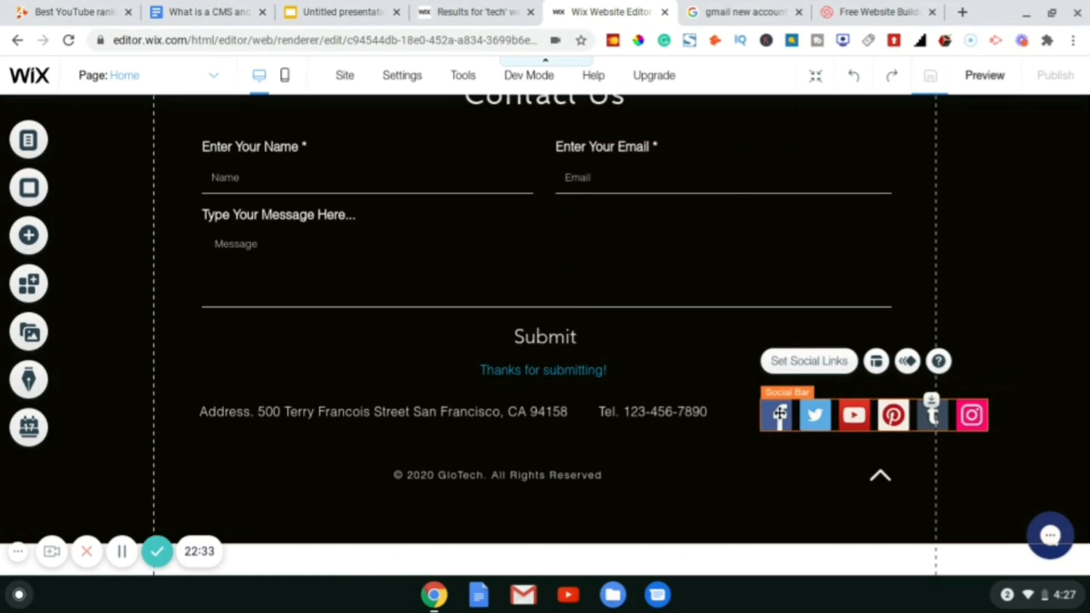
left_click_drag(778, 414, 789, 412)
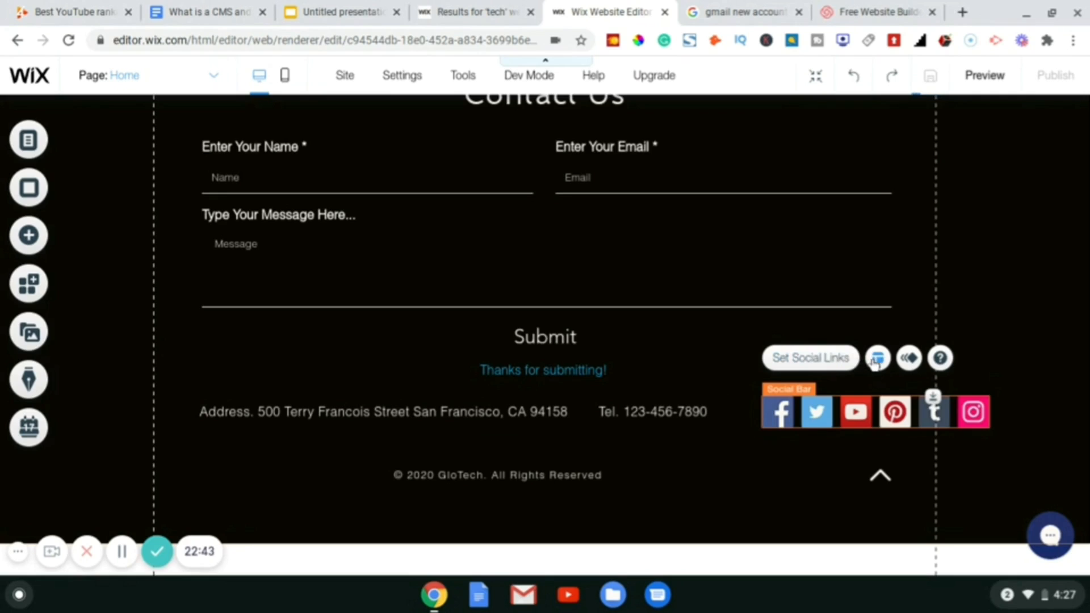
- Delete the Tumblr icon in Set Social Links, keeping Facebook, Twitter, YouTube, Pinterest and Instagram
left_click(812, 365)
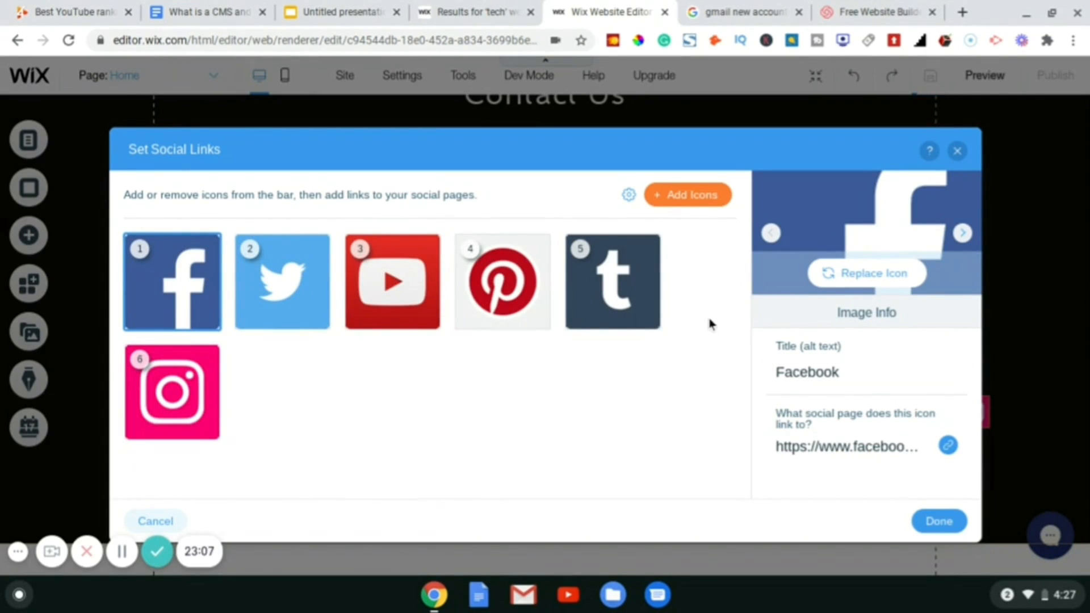
mouse_move(581, 252)
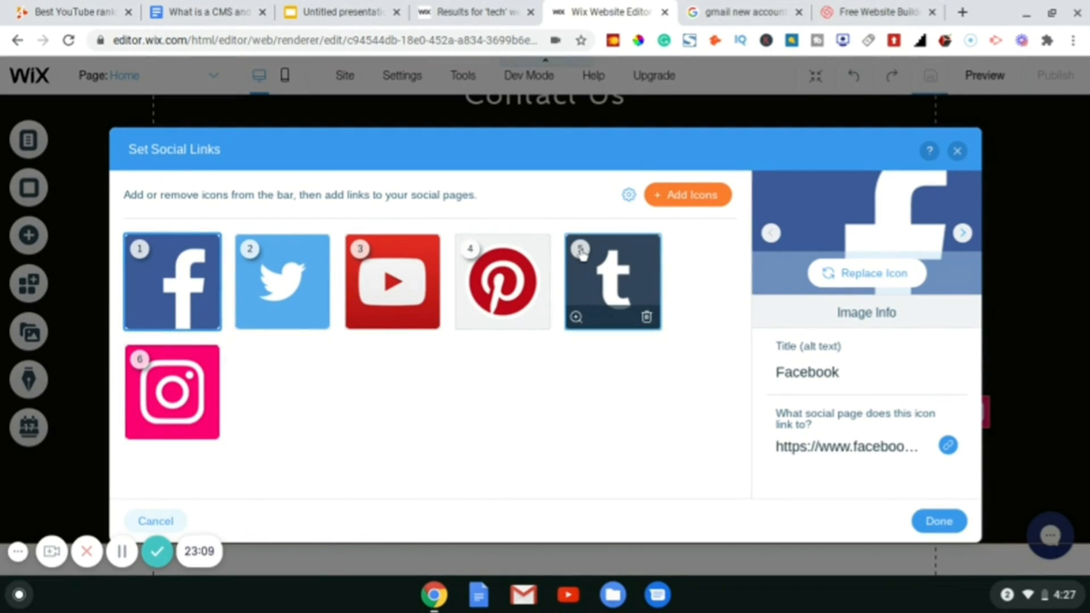
left_click(581, 251)
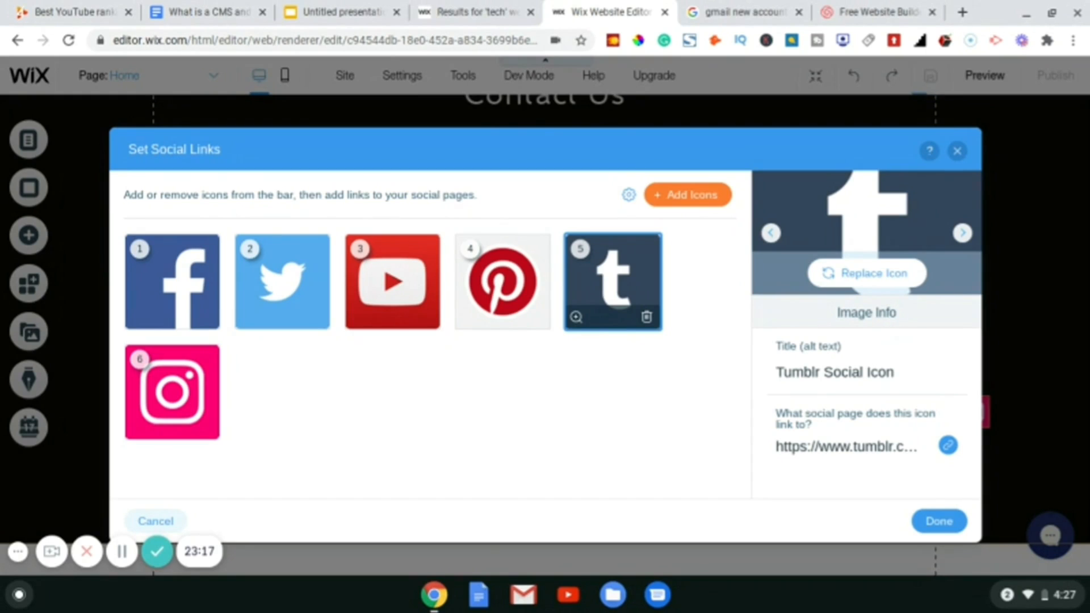
left_click(647, 317)
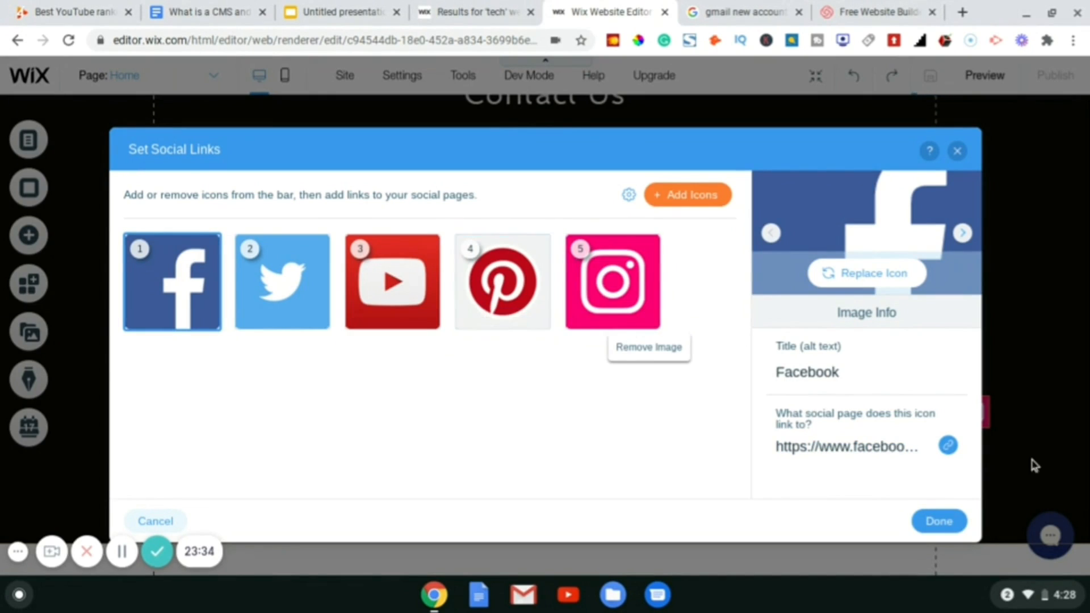
left_click(942, 524)
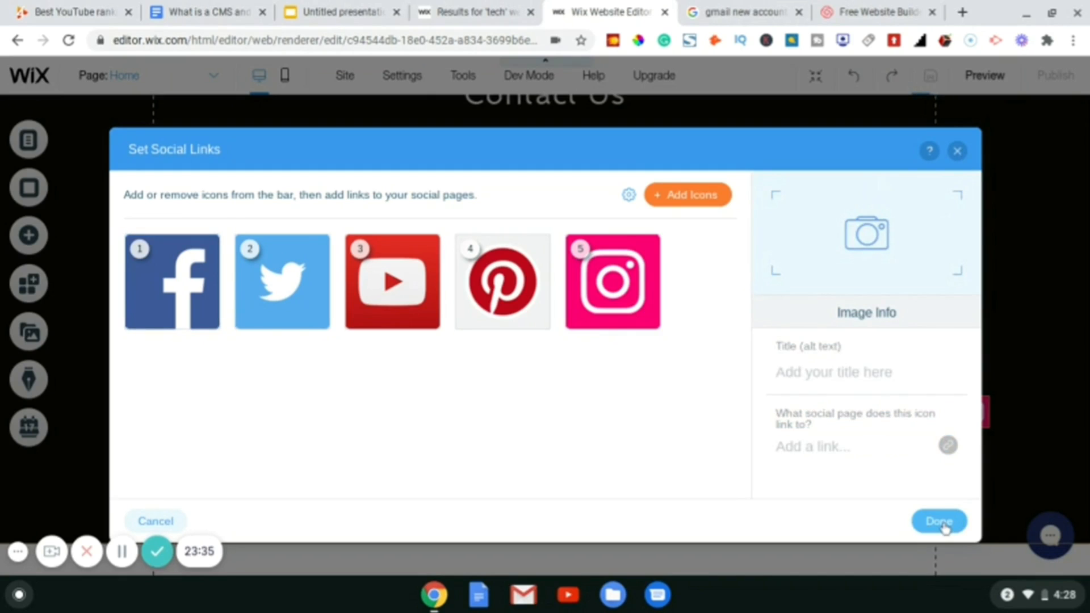
left_click(957, 151)
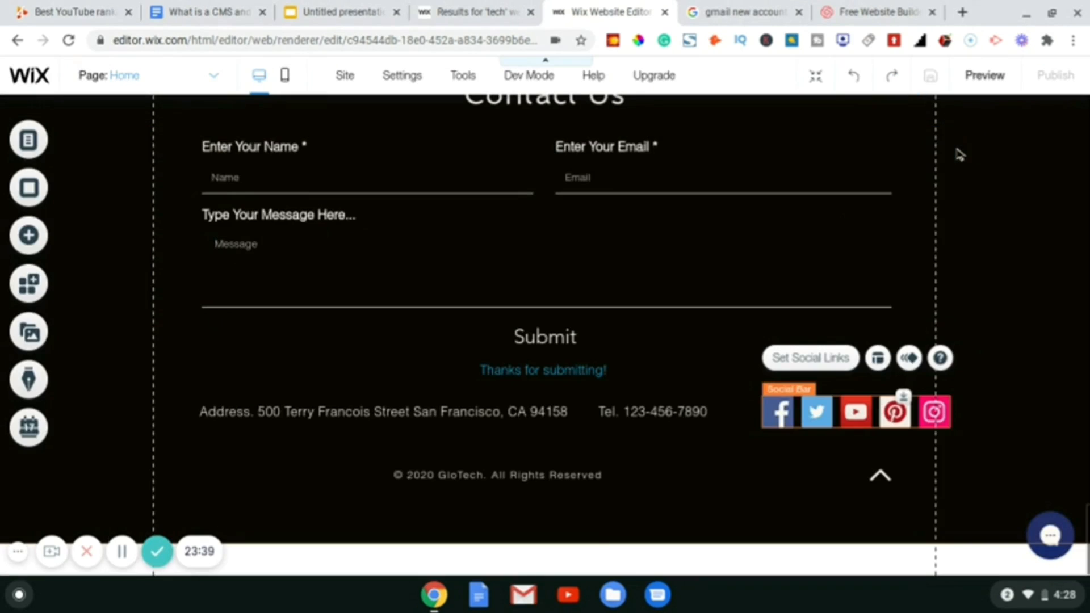
left_click(959, 154)
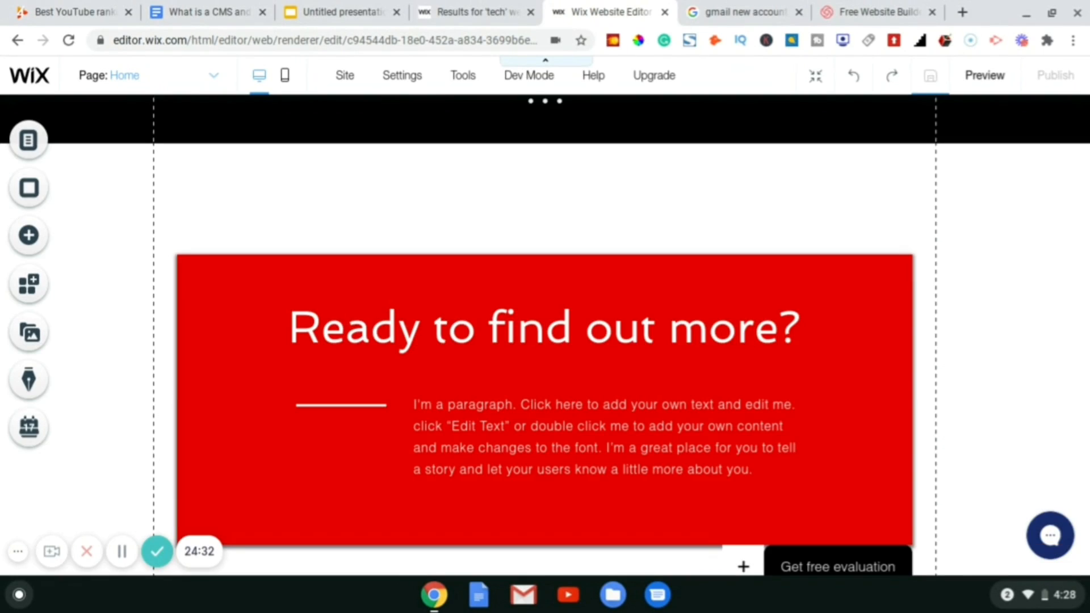
scroll(545, 335, "down", 12)
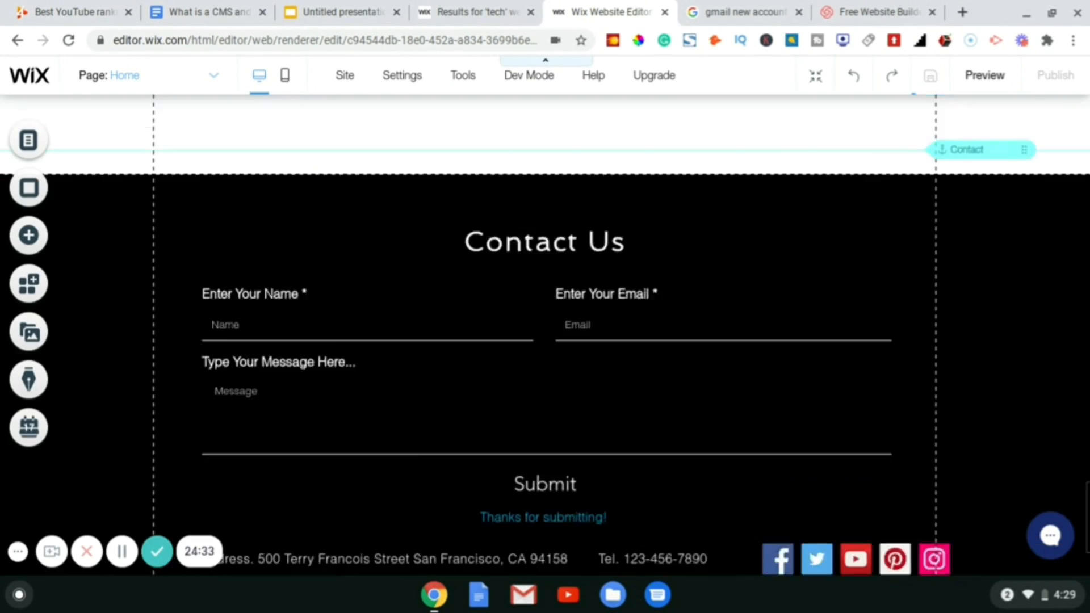
scroll(545, 335, "up", 20)
scroll(545, 335, "up", 15)
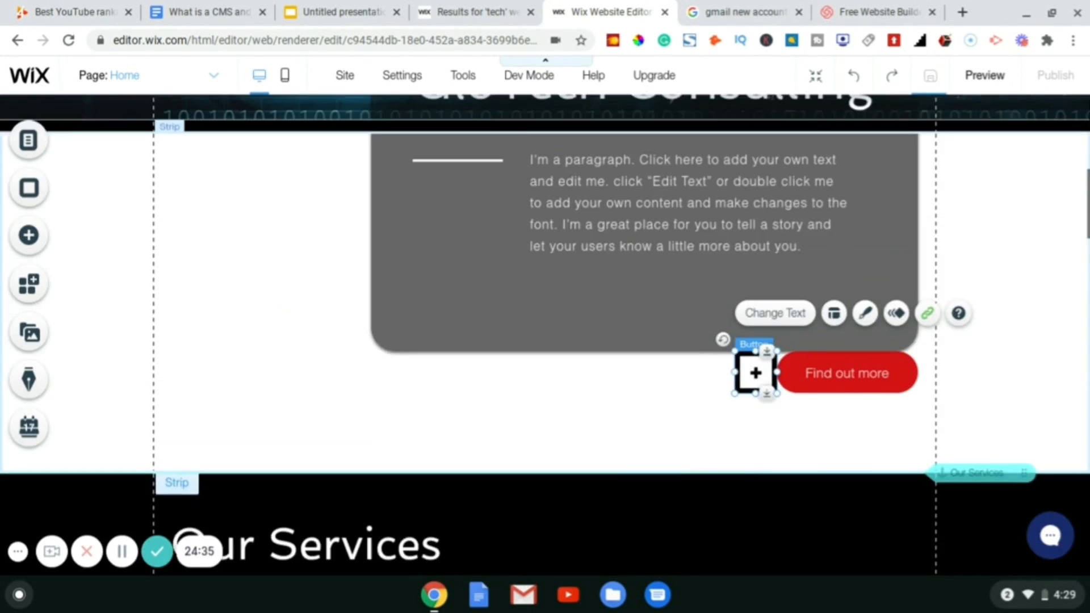
scroll(545, 335, "up", 4)
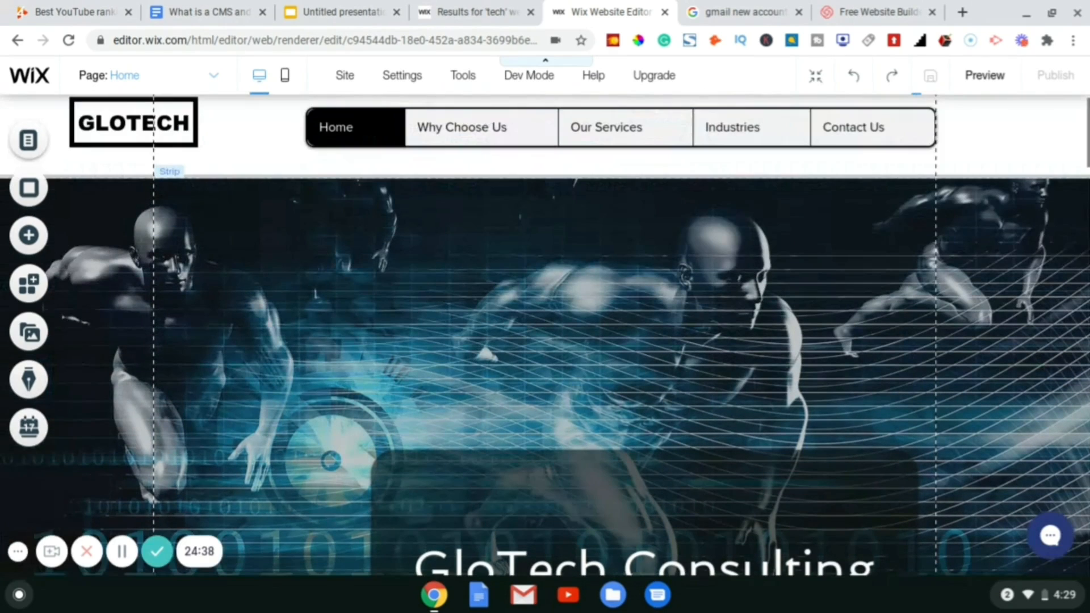
scroll(544, 334, "down", 3)
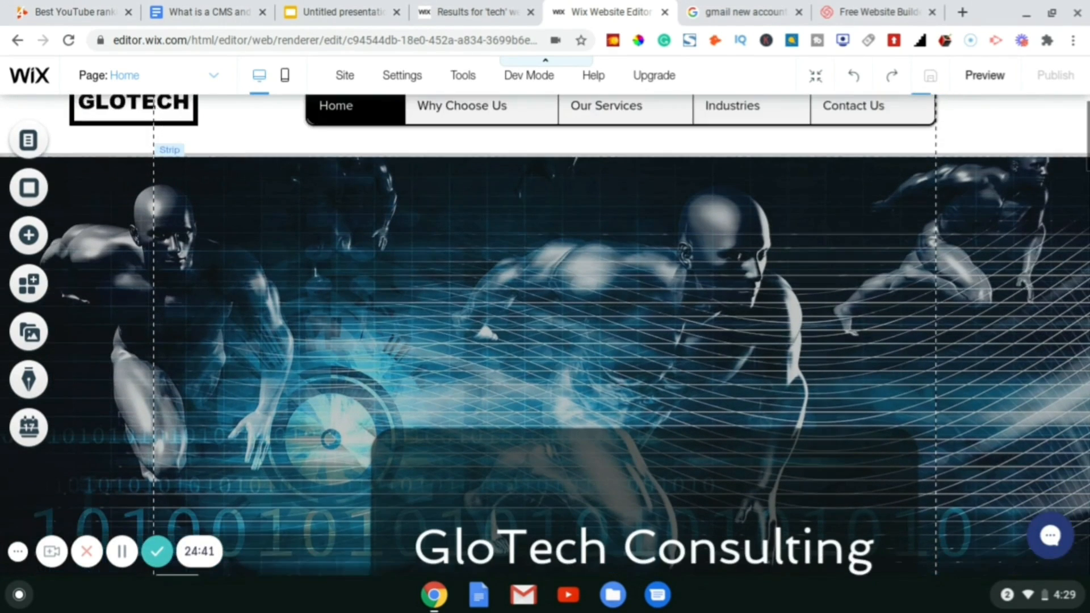
scroll(315, 135, "down", 2)
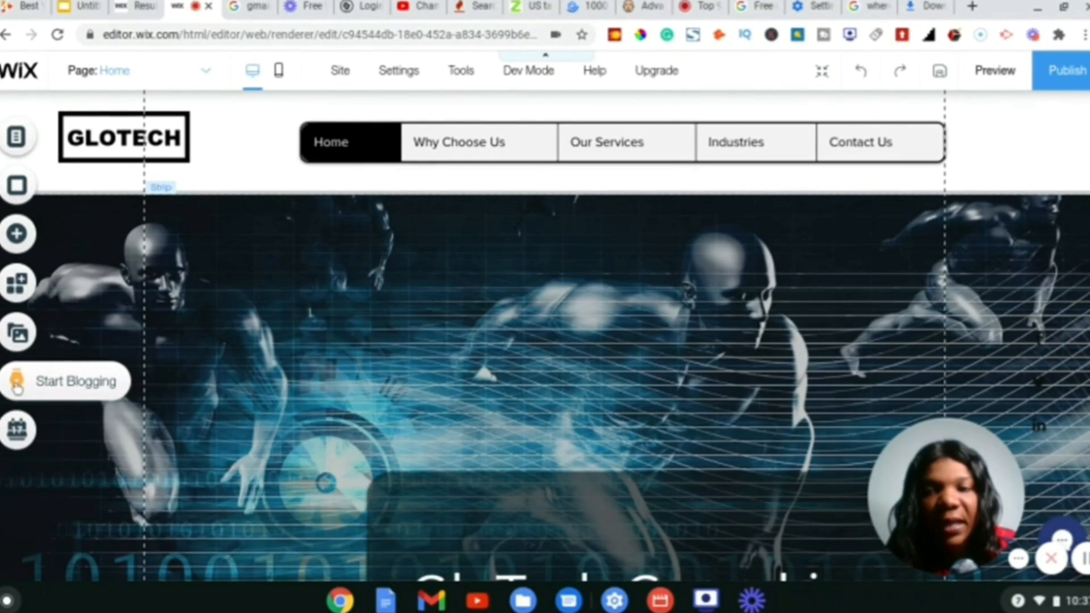
- Add the standard Wix Blog app, close the Blog Manager, and open the new Blog page
left_click(17, 386)
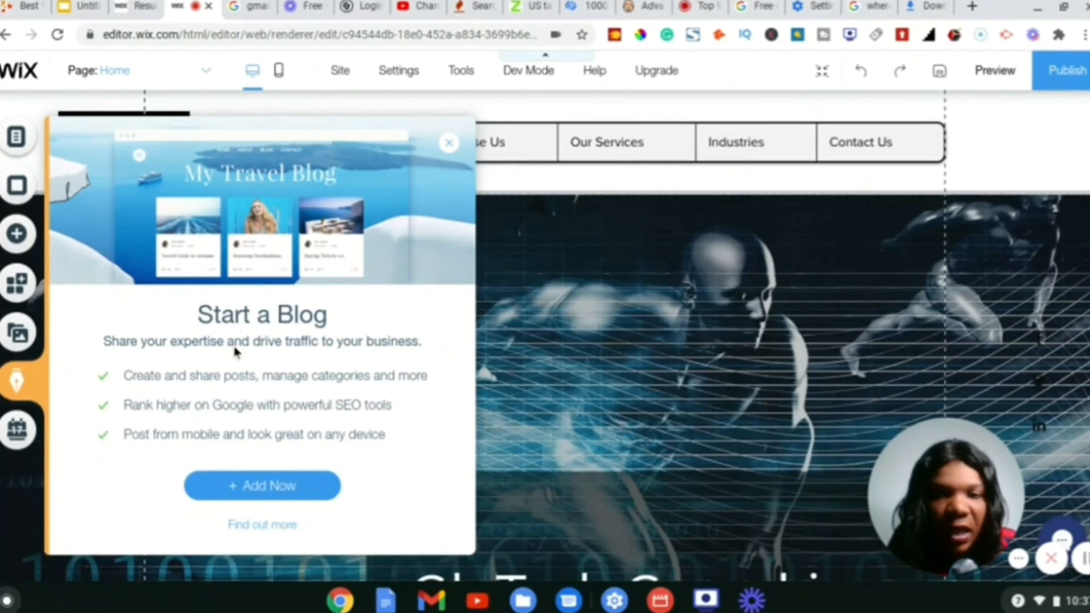
left_click(258, 477)
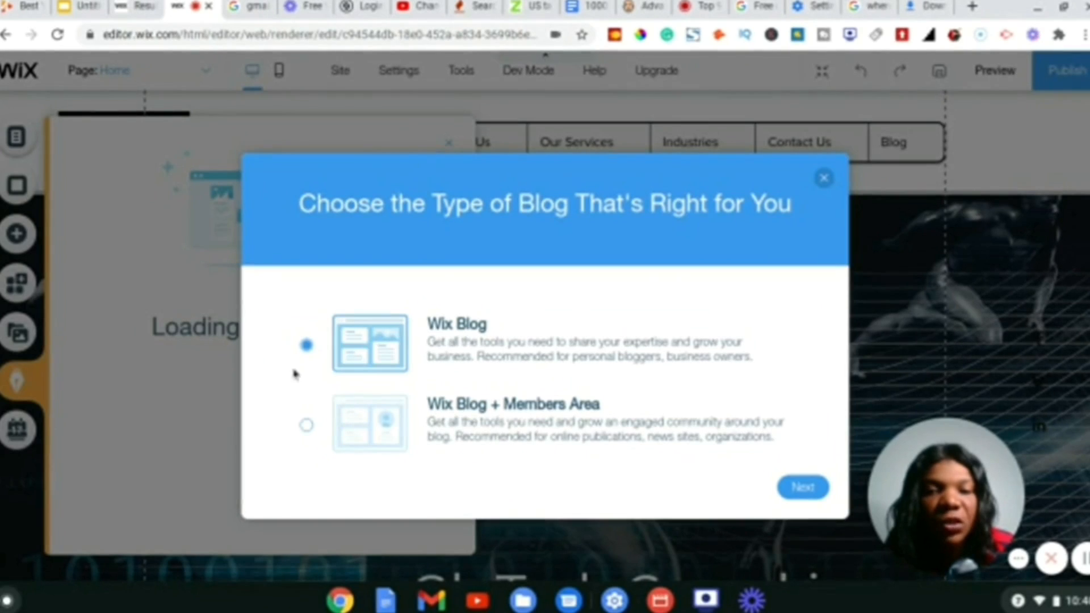
left_click(800, 490)
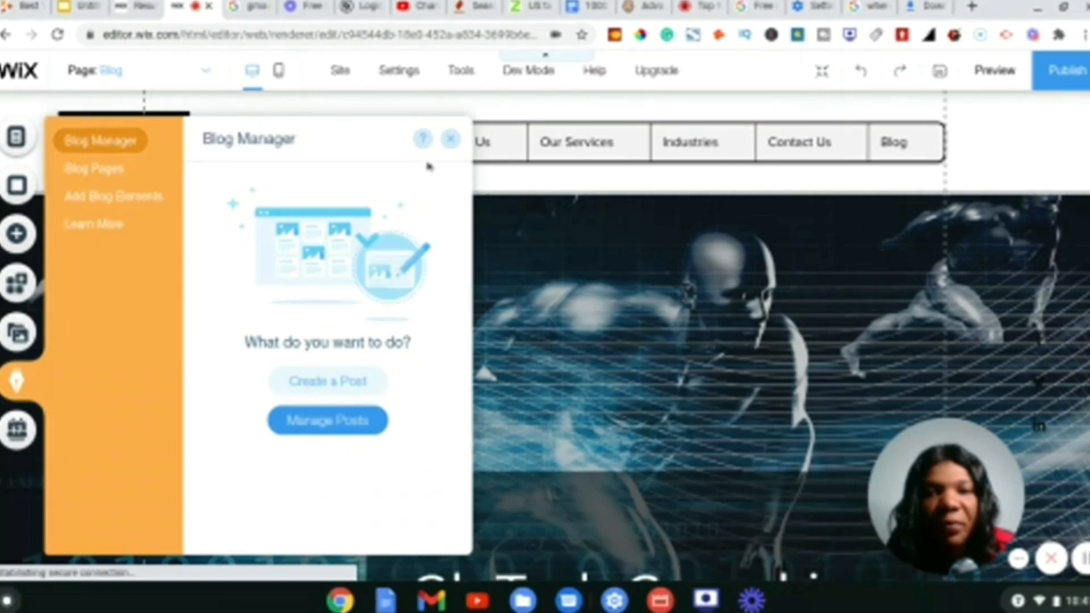
left_click(452, 143)
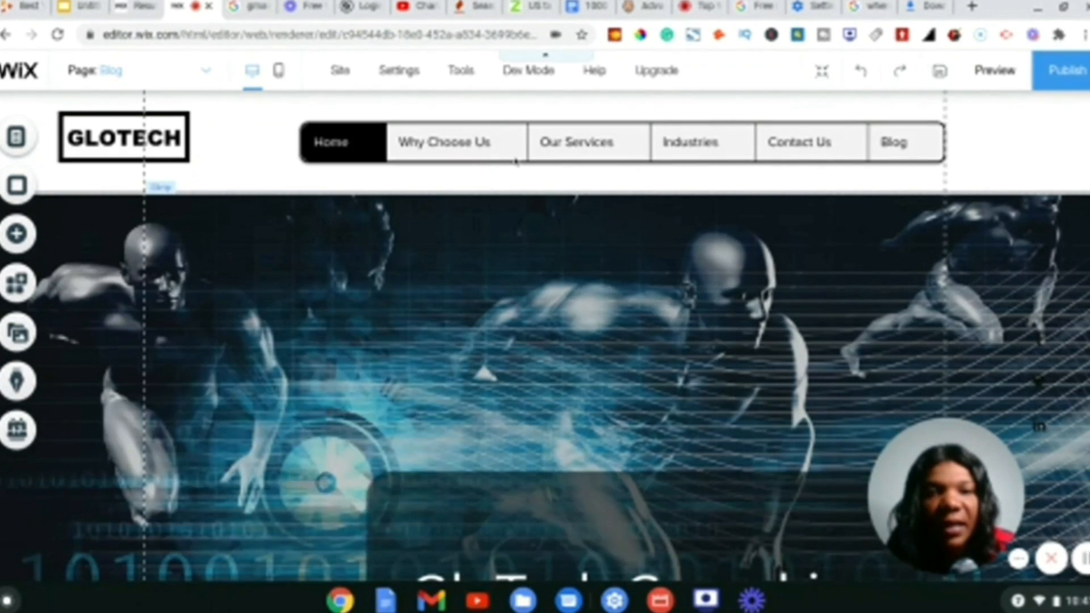
left_click(890, 157)
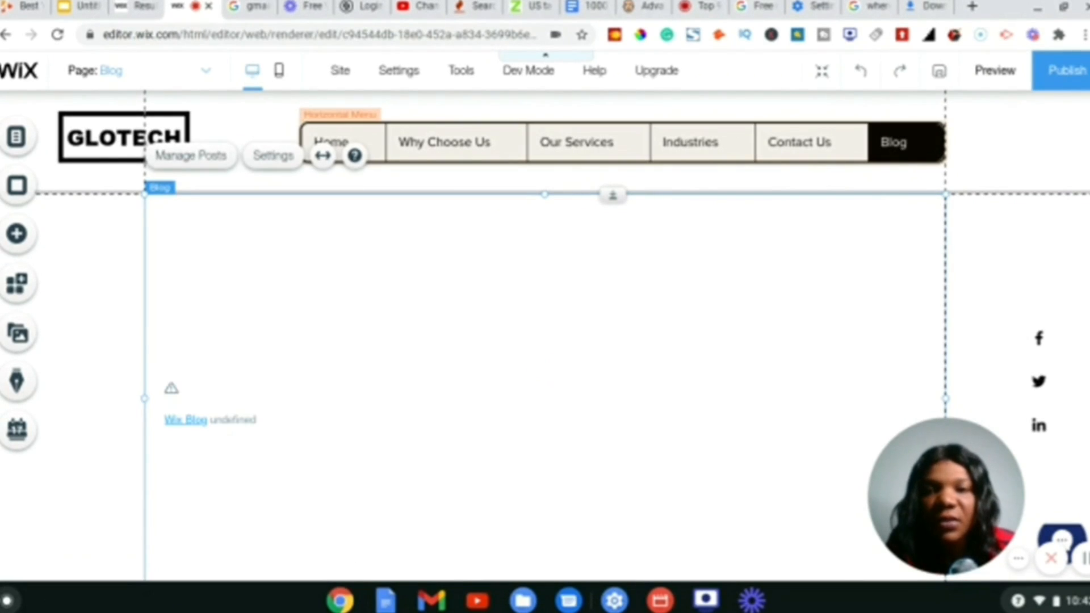
- Hide the Industries page from the site menu
left_click(387, 153)
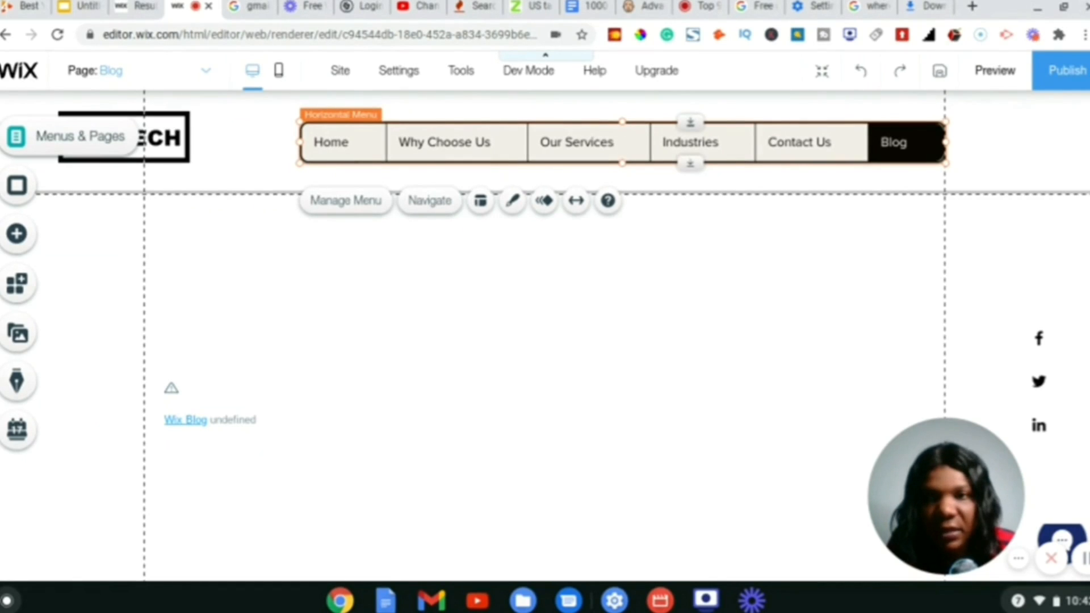
left_click(37, 139)
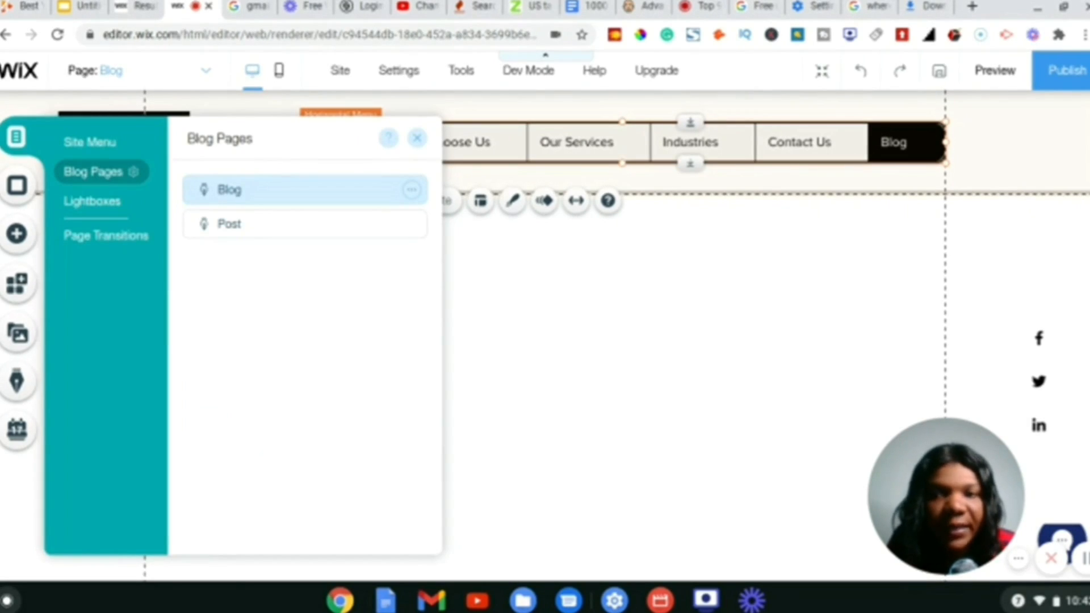
left_click(91, 142)
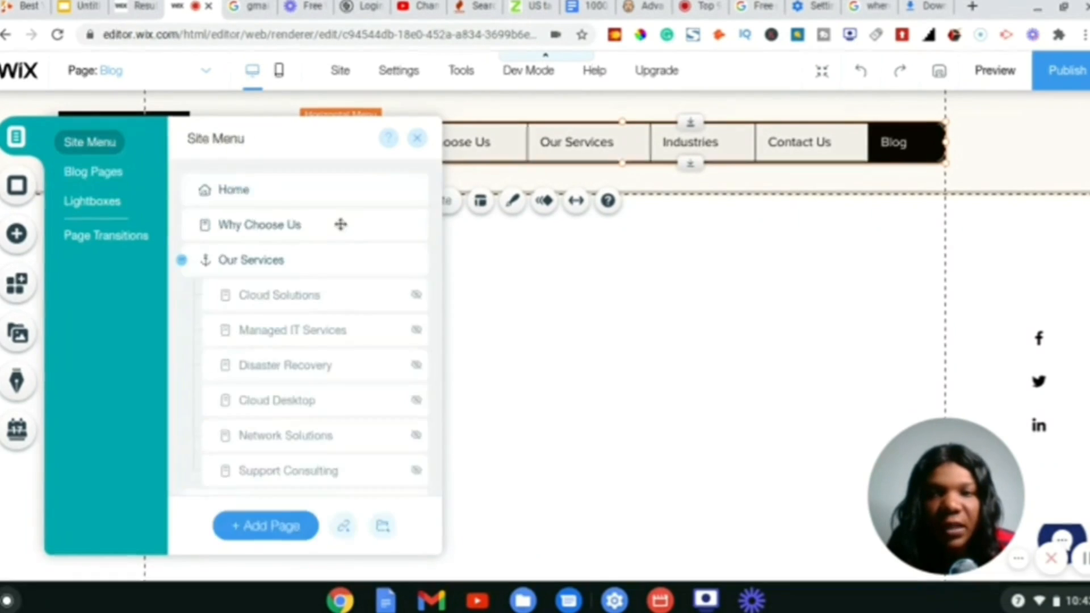
scroll(332, 243, "down", 1)
scroll(312, 250, "down", 2)
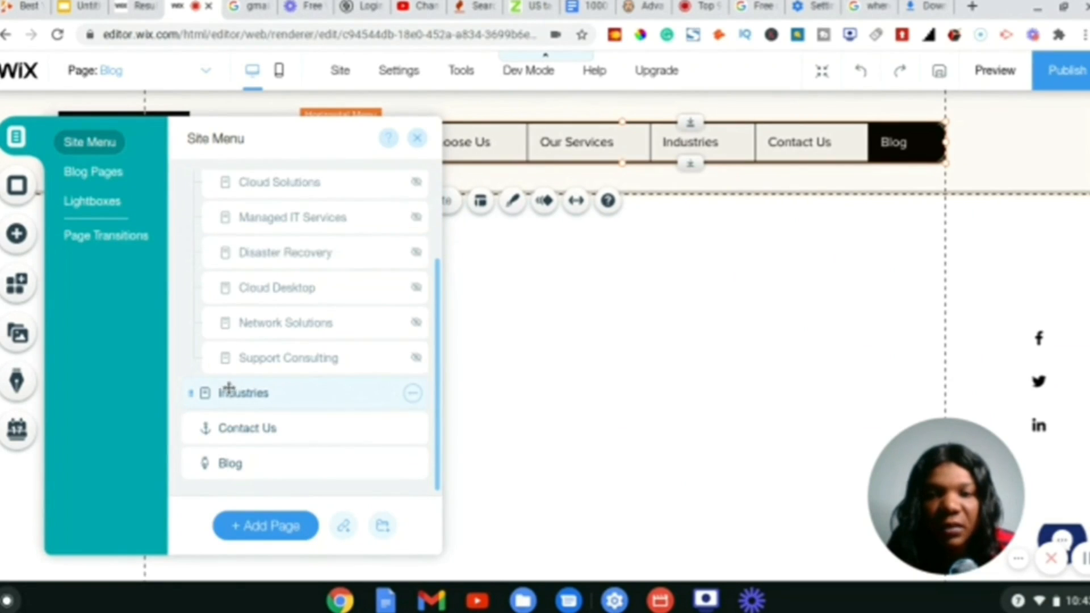
left_click(413, 393)
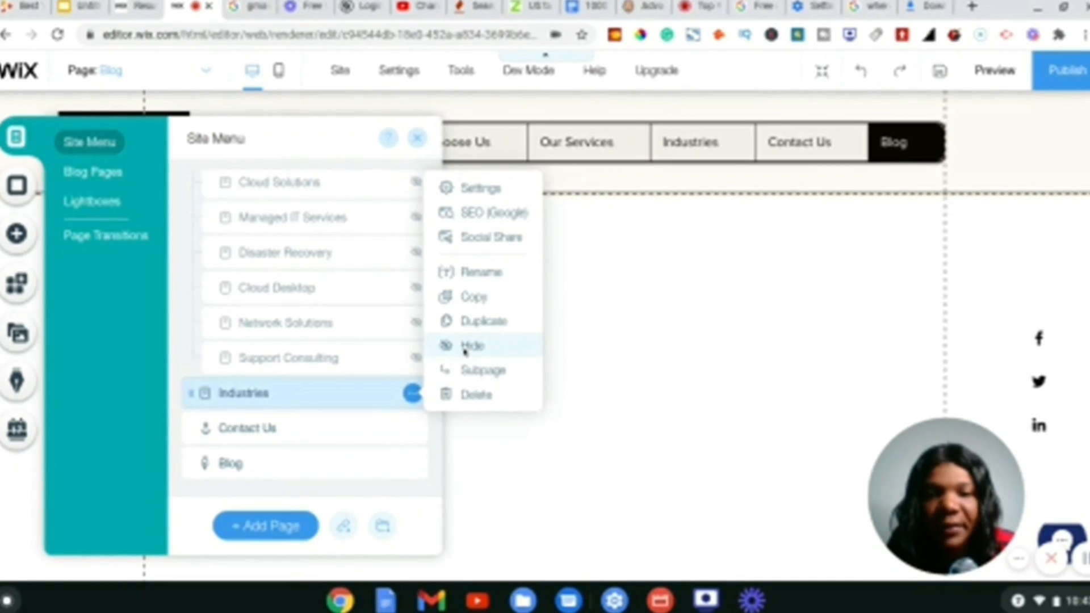
left_click(471, 345)
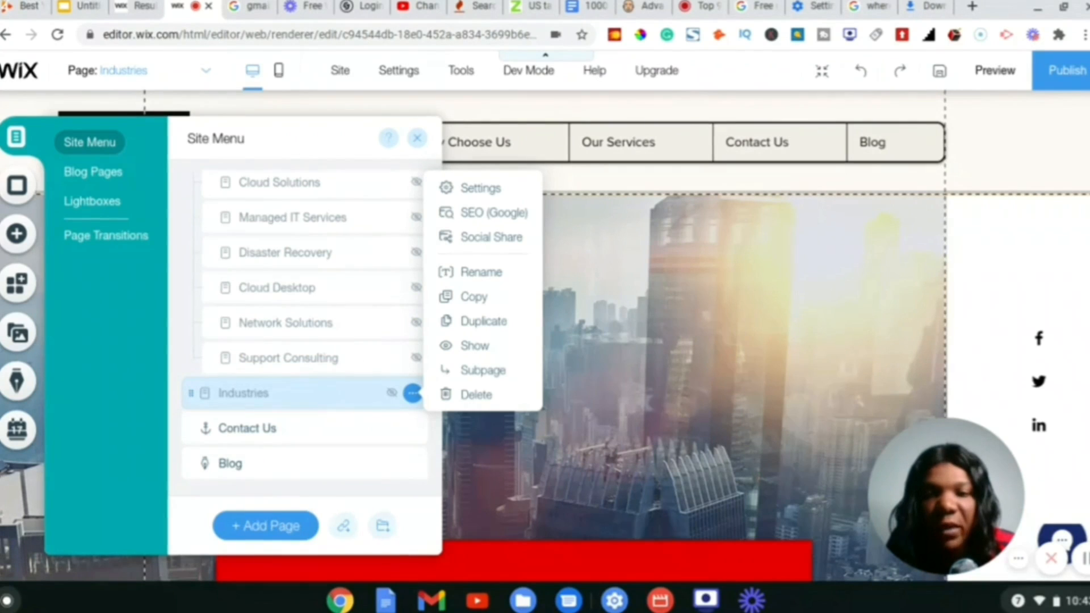
left_click(191, 466)
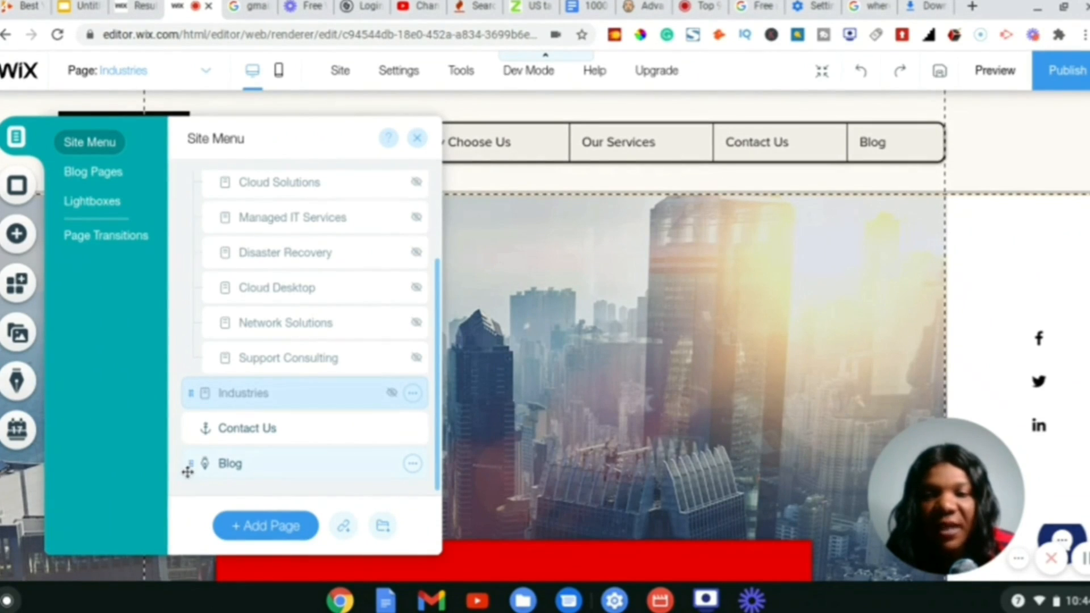
- Move the Blog page up and nest it as a subpage under Home
left_click_drag(188, 468, 219, 190)
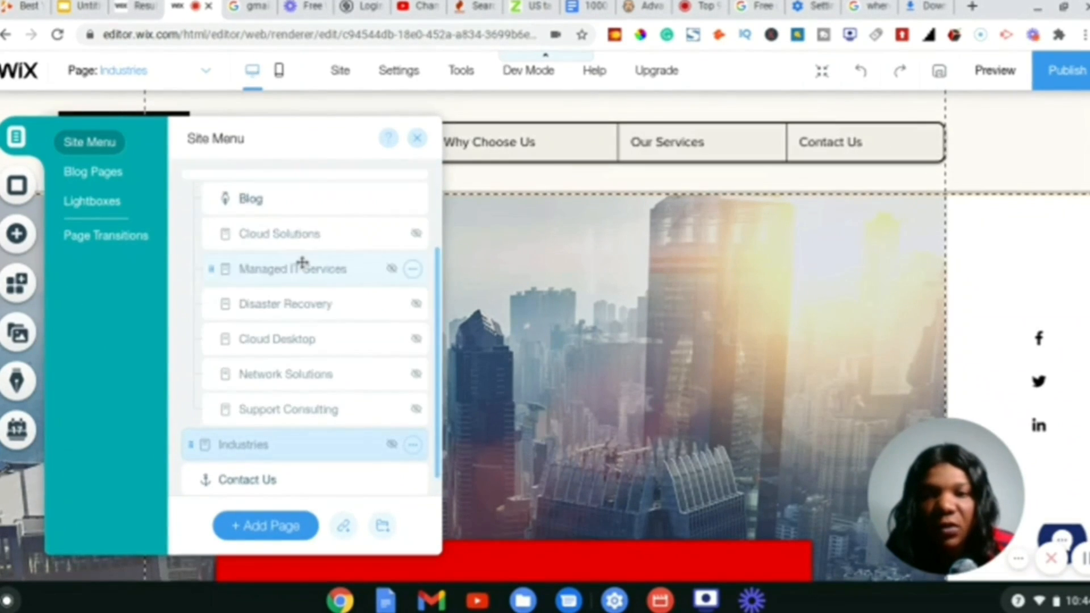
scroll(299, 261, "up", 2)
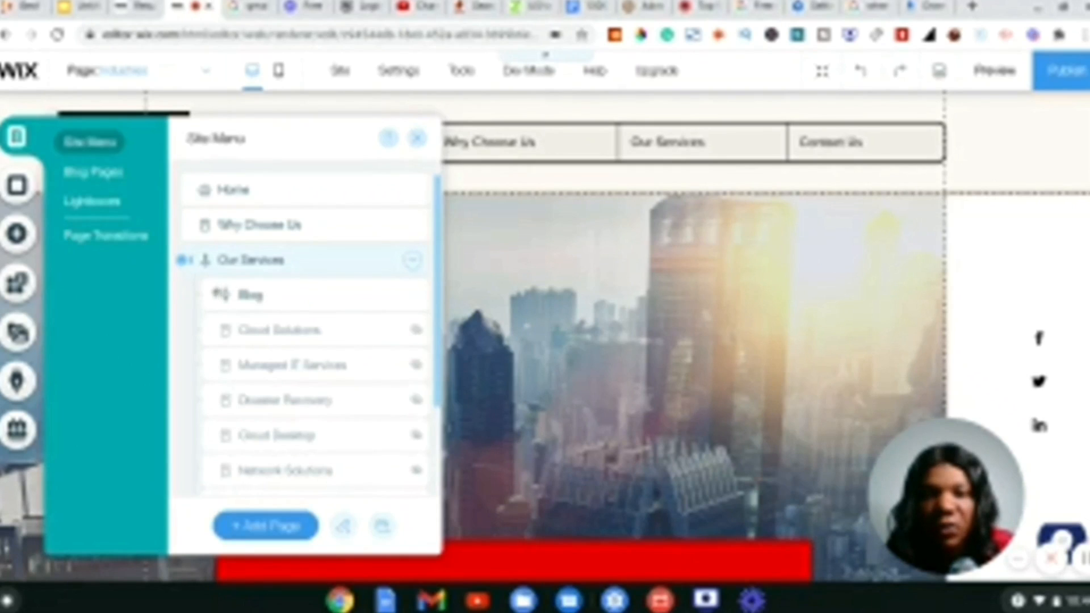
left_click_drag(217, 298, 184, 219)
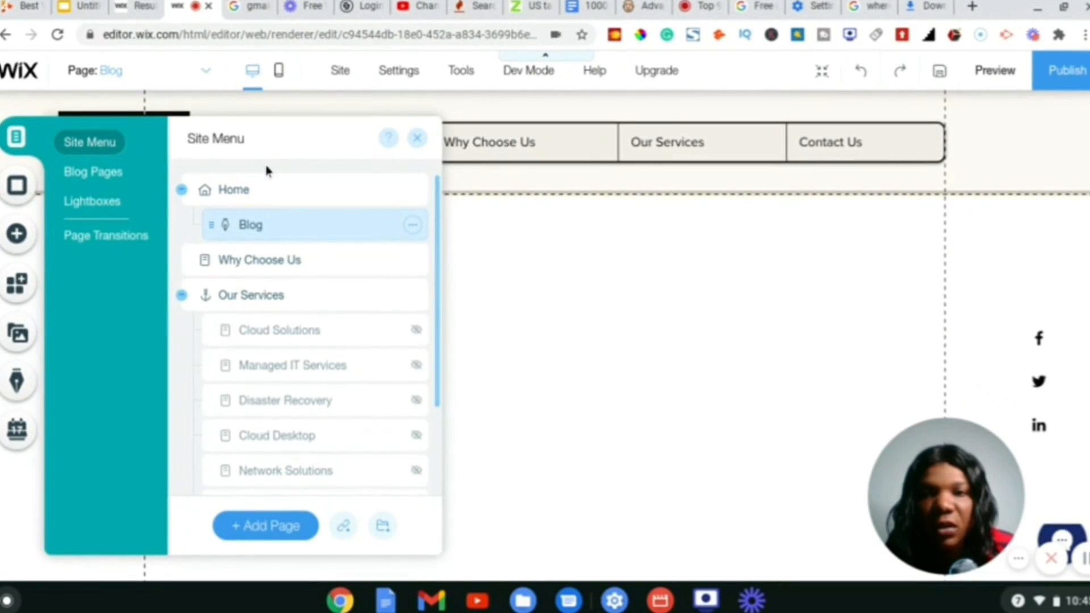
left_click(439, 188)
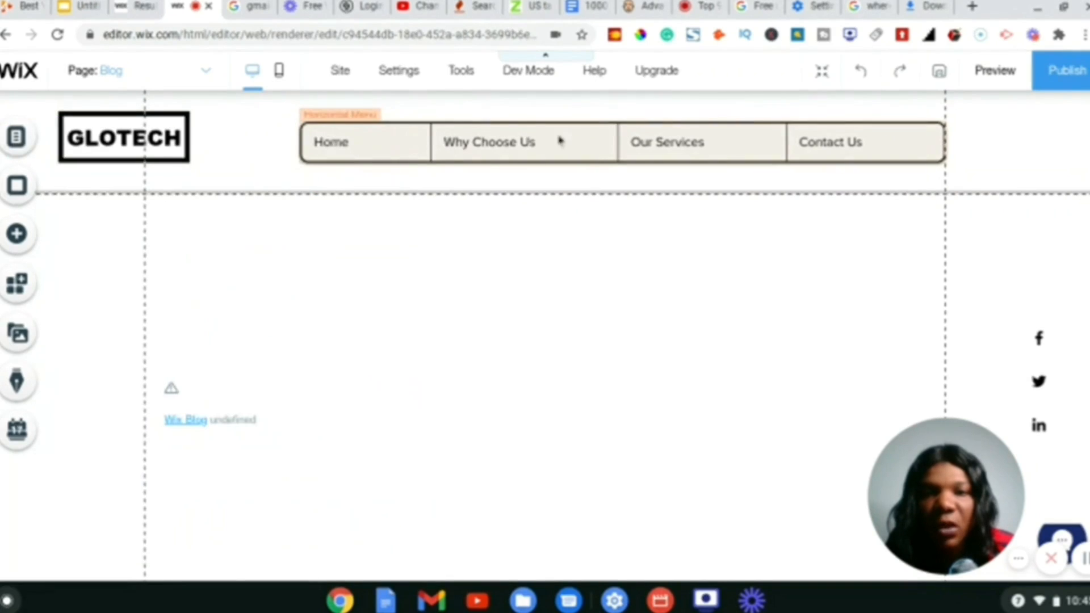
- Make Blog a main page after Home in the site menu, then open the My Blog manager
left_click(16, 136)
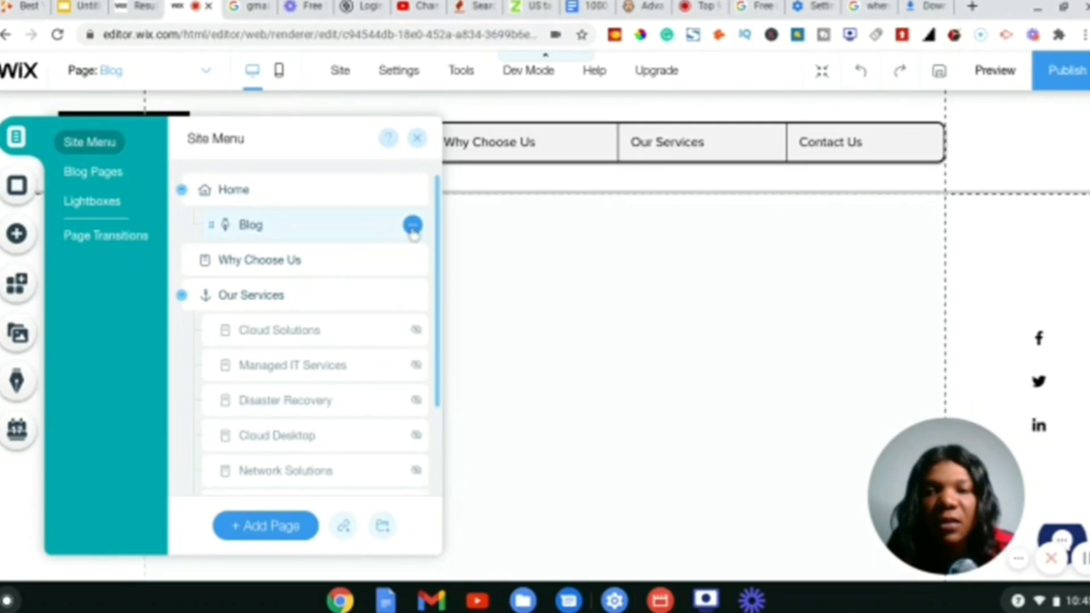
left_click(413, 232)
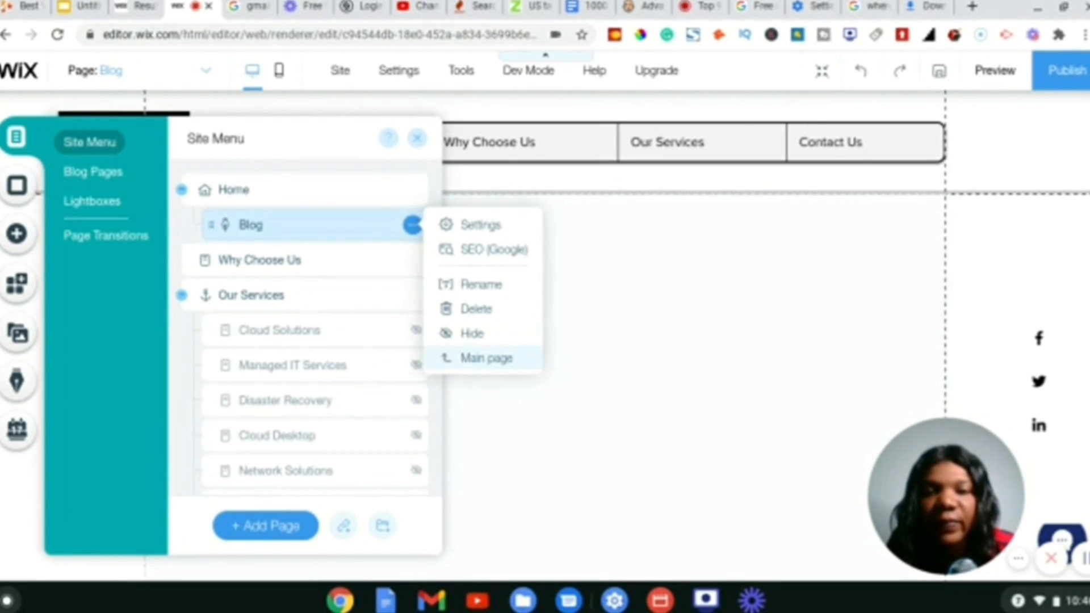
left_click(487, 357)
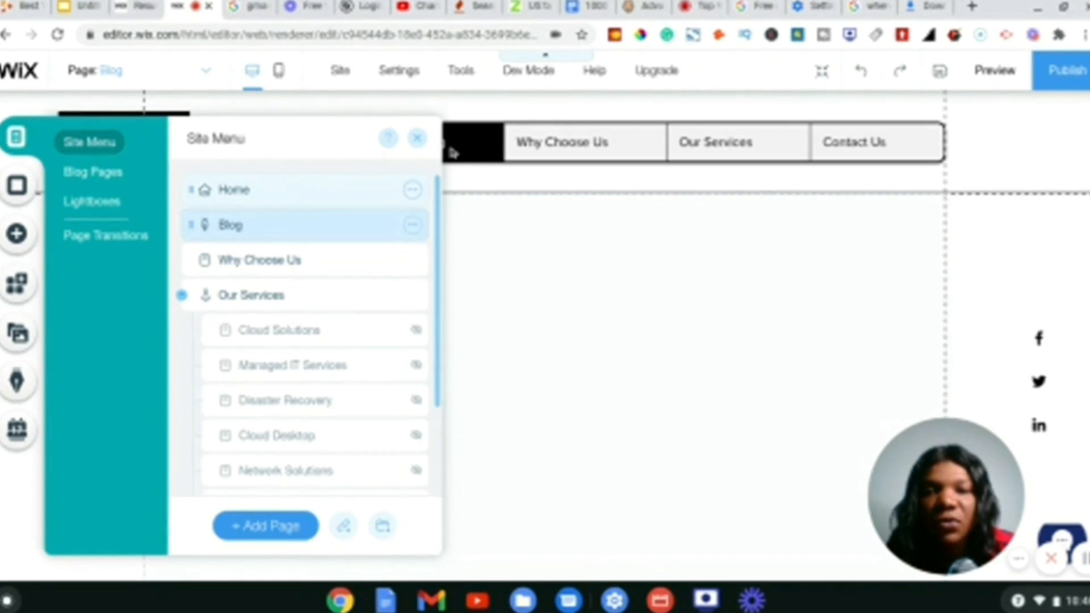
left_click(420, 141)
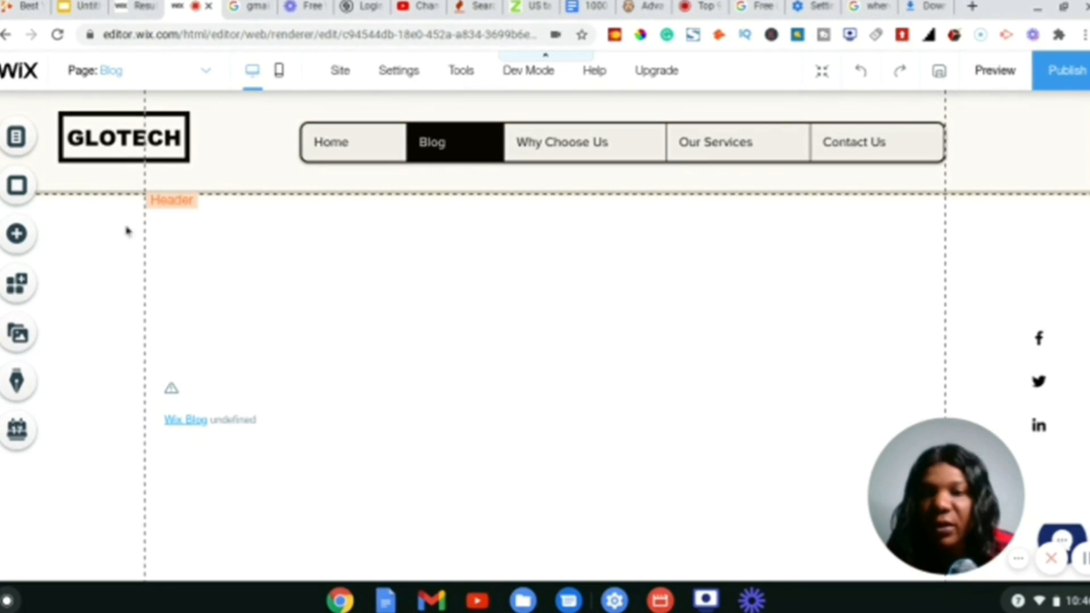
left_click(17, 382)
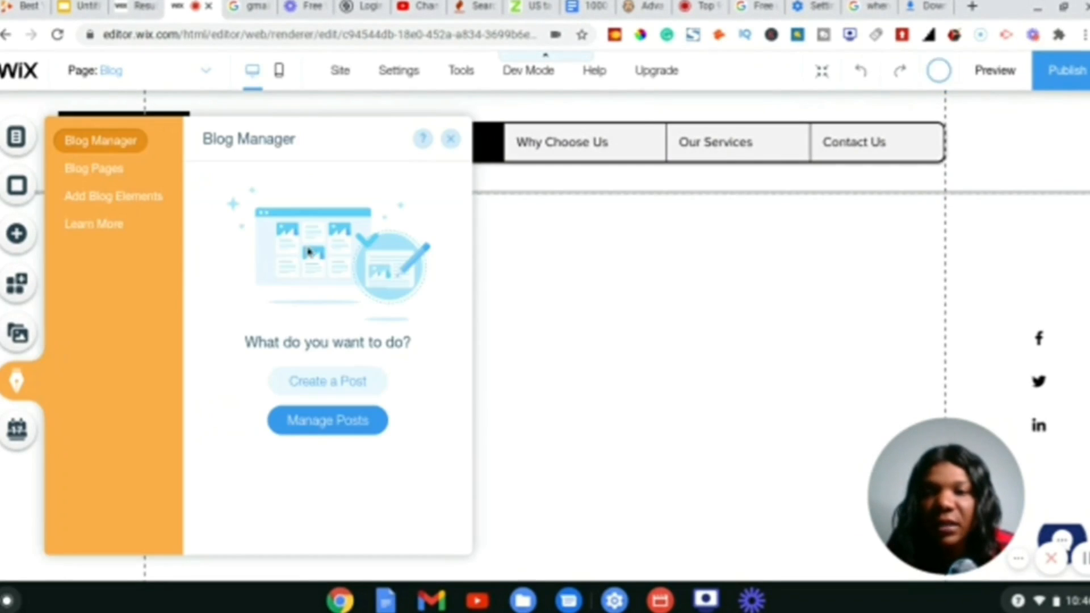
- Create a new blog post titled 'This is My First Blog Title on Wix' and fix the typo
left_click(313, 385)
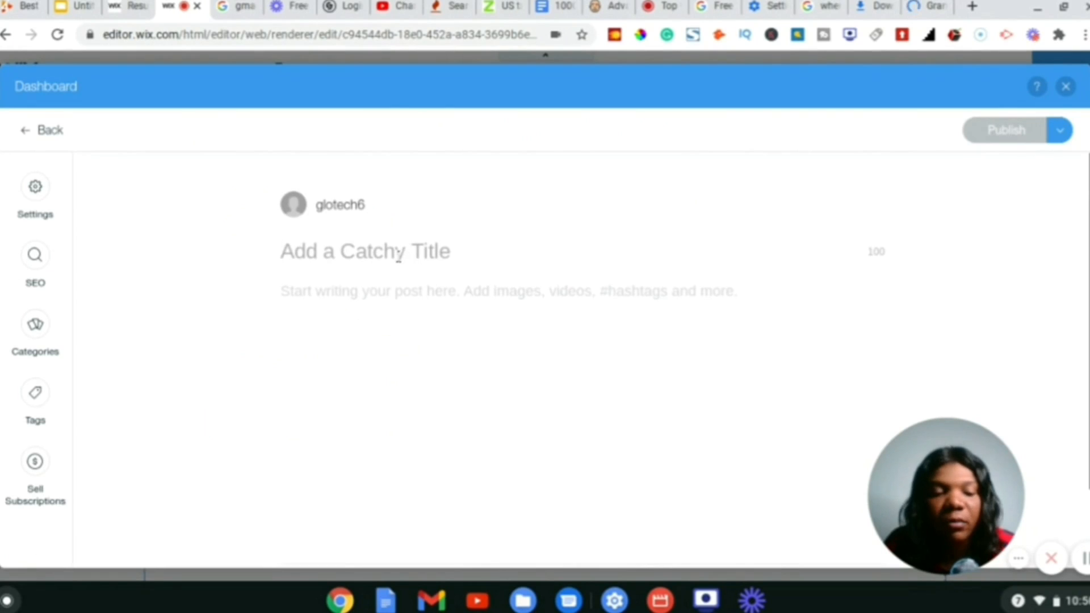
type("This is My Fir")
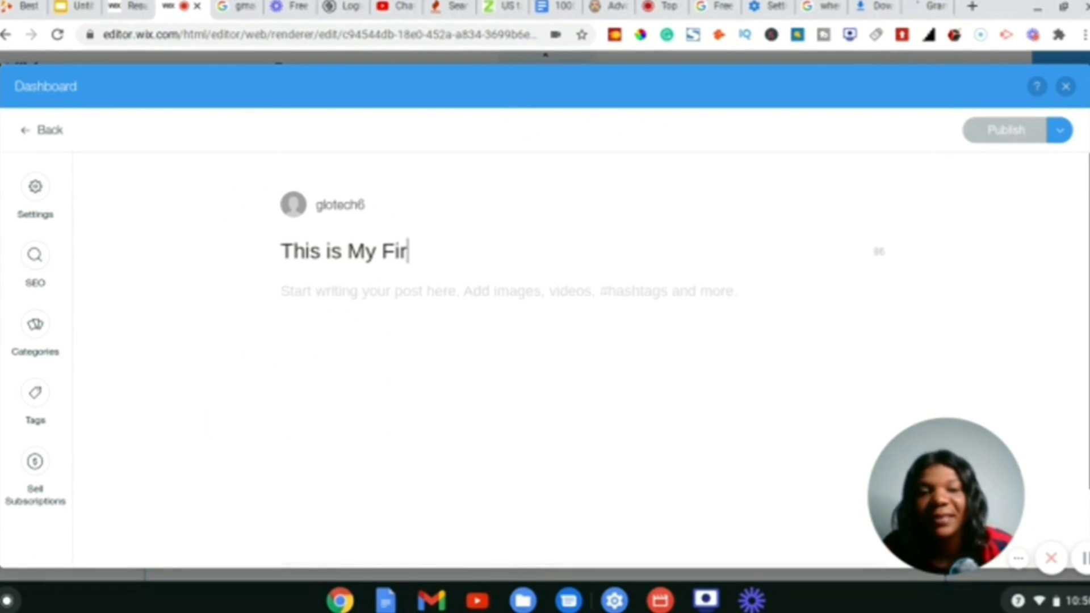
type("t Blog Title on Wix")
left_click(407, 252)
type("s")
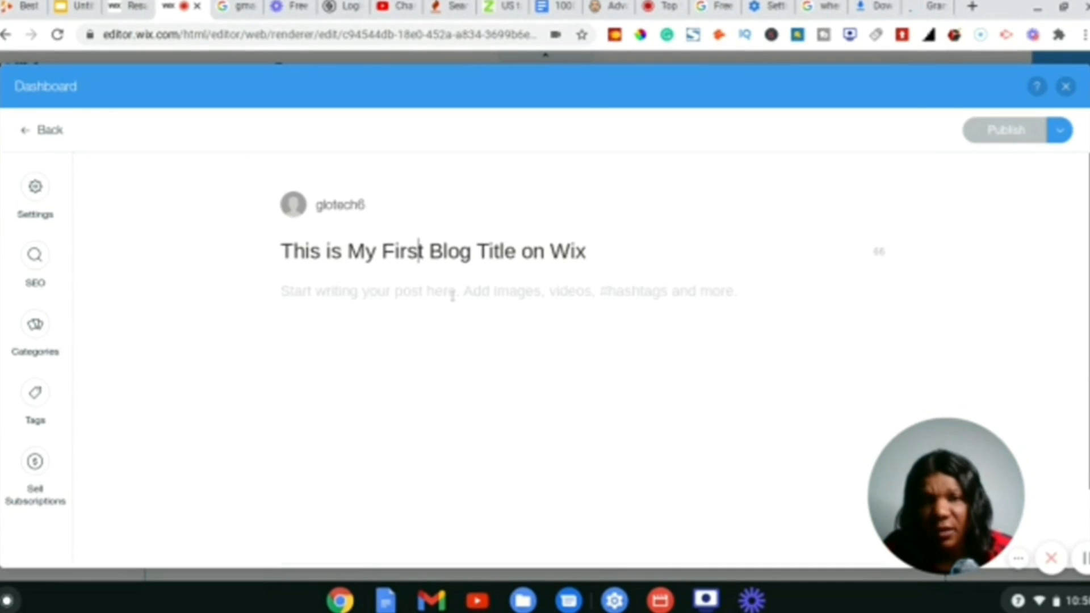
key("Return")
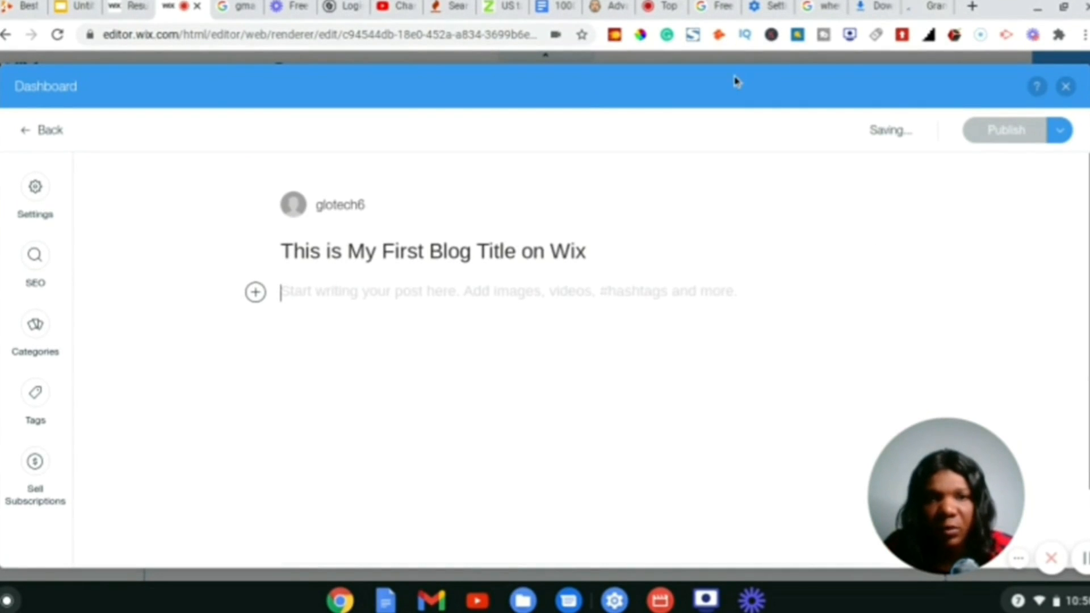
left_click(932, 8)
- Search the web for 'dummy text'
left_click(332, 36)
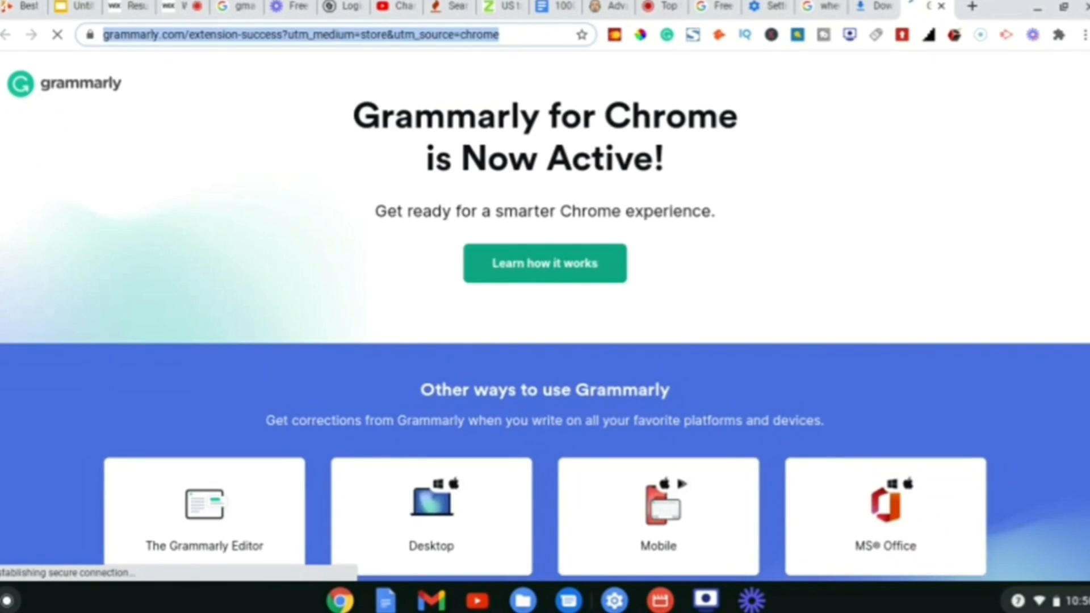
type("dummy te")
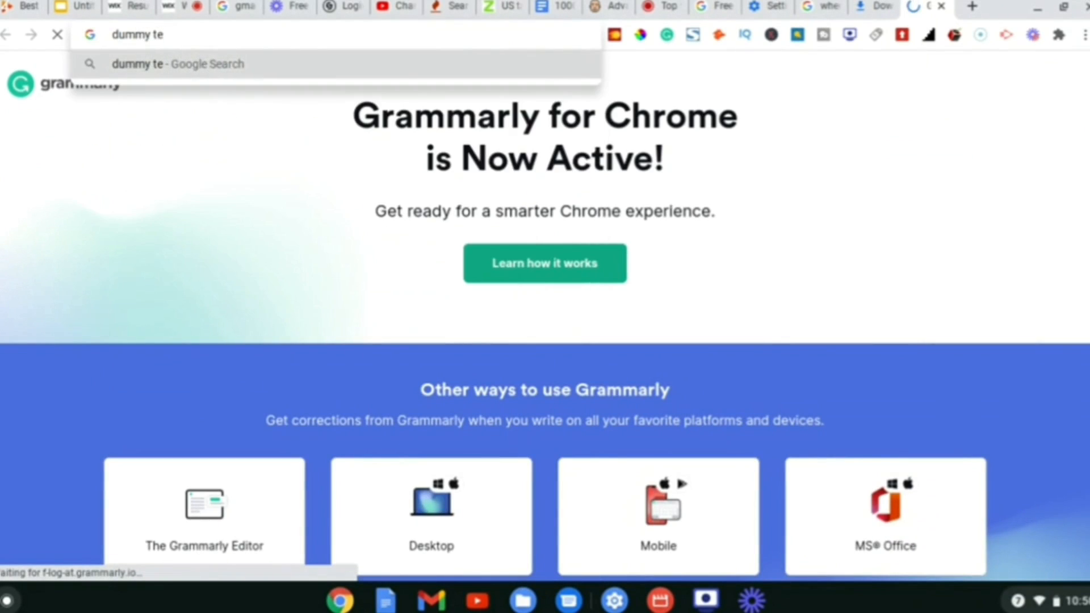
type("xt")
key("Return")
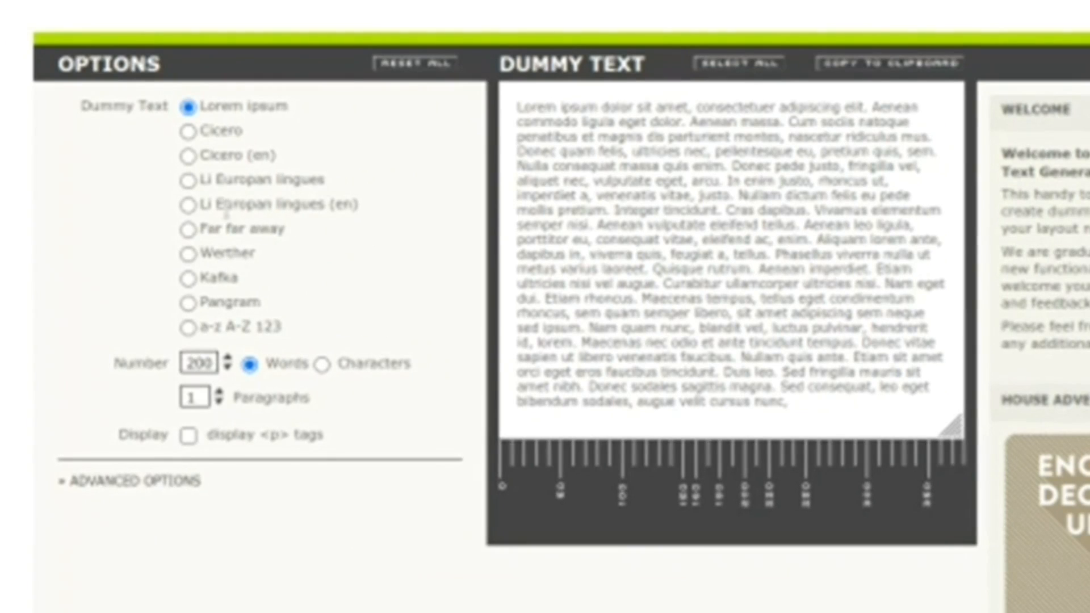
- Generate 500 words of Lorem ipsum in 5 paragraphs and copy it to the clipboard
left_click(193, 362)
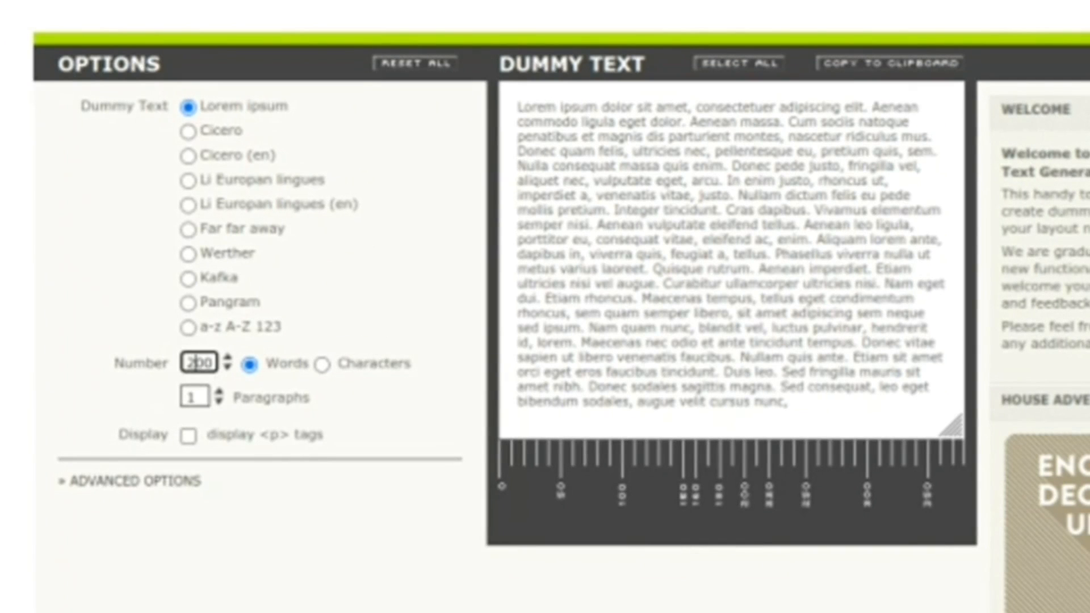
key("BackSpace")
type("5")
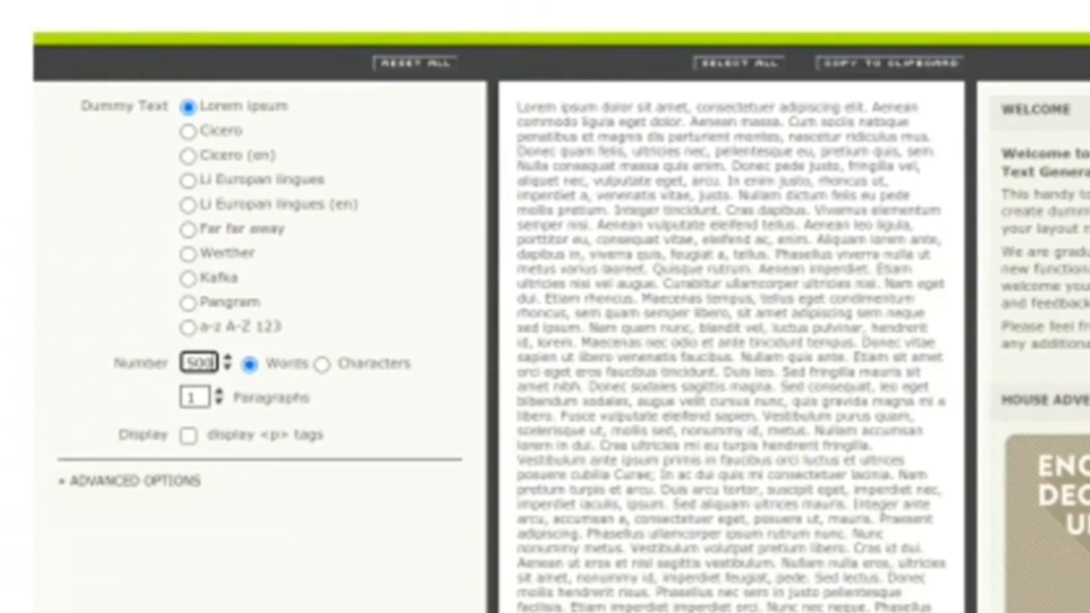
left_click(194, 397)
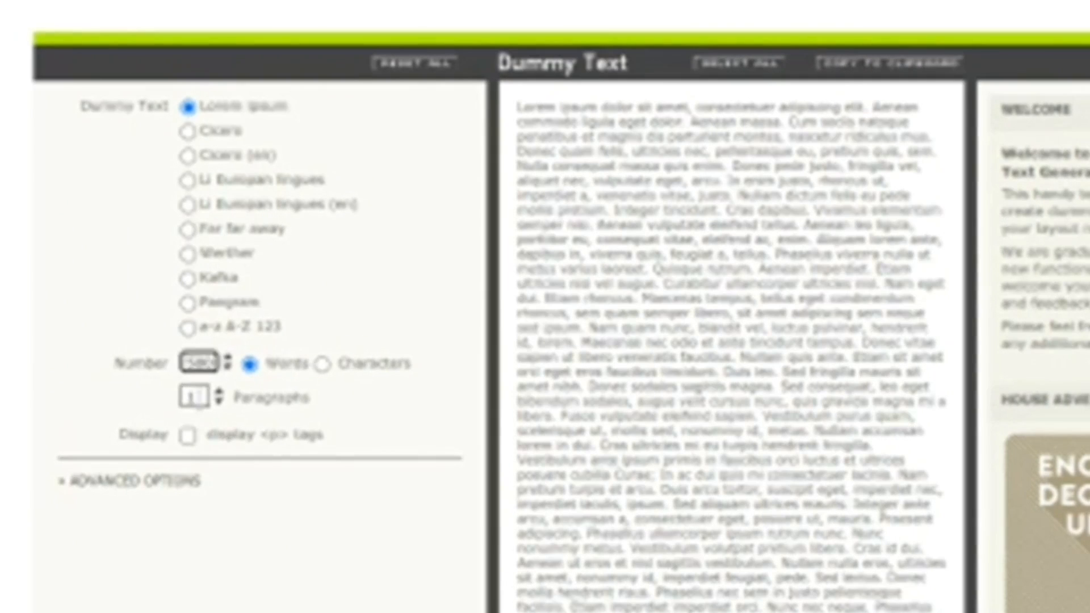
key("BackSpace")
type("5")
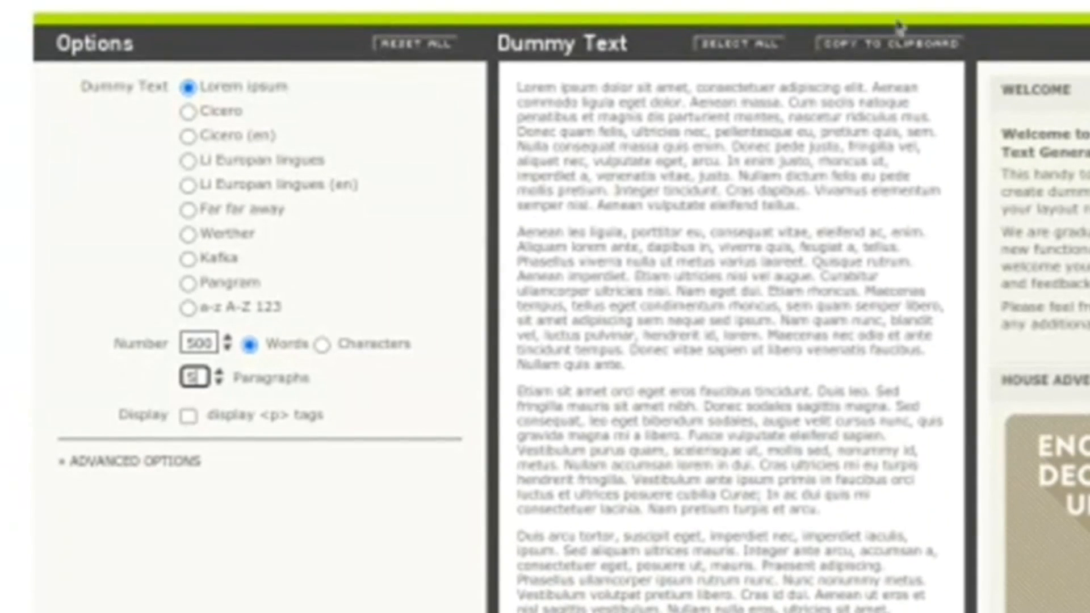
left_click(882, 56)
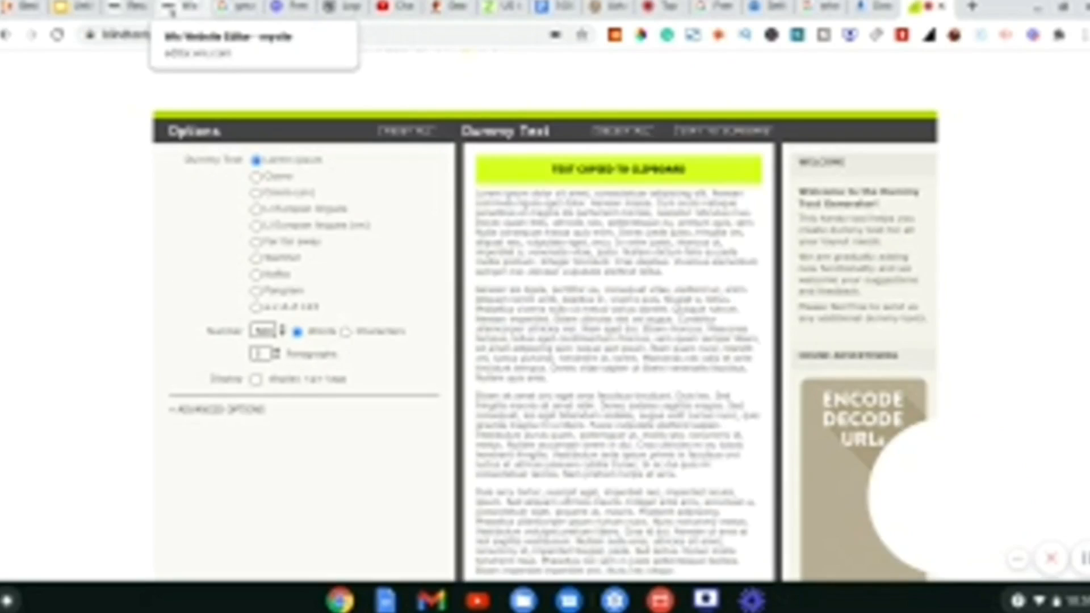
left_click(172, 10)
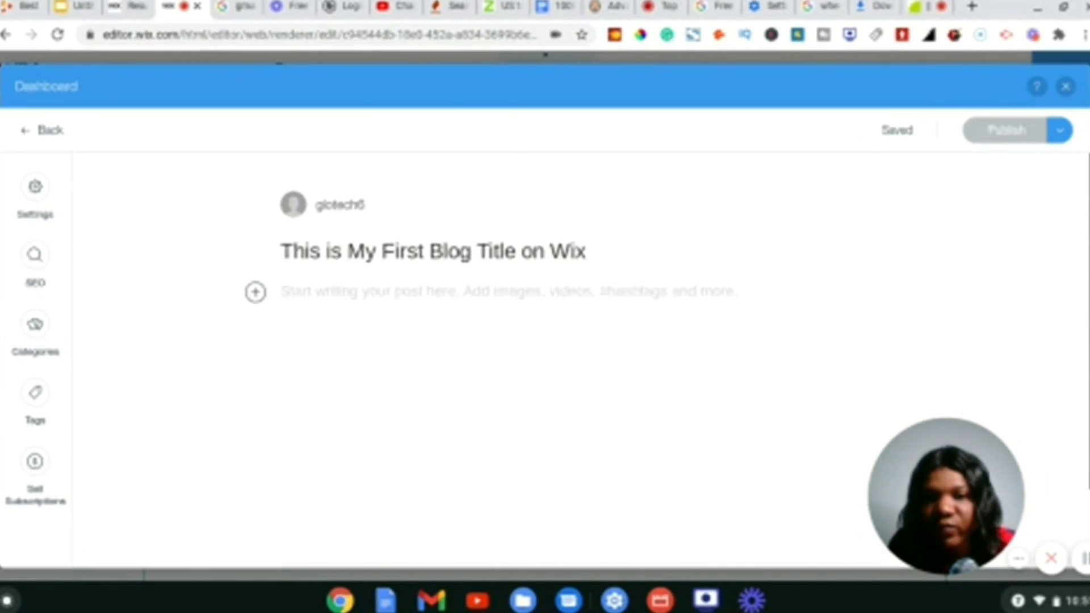
- Paste the Lorem ipsum into the post body and add an image after the first paragraph
key("ctrl+v")
scroll(568, 341, "up", 6)
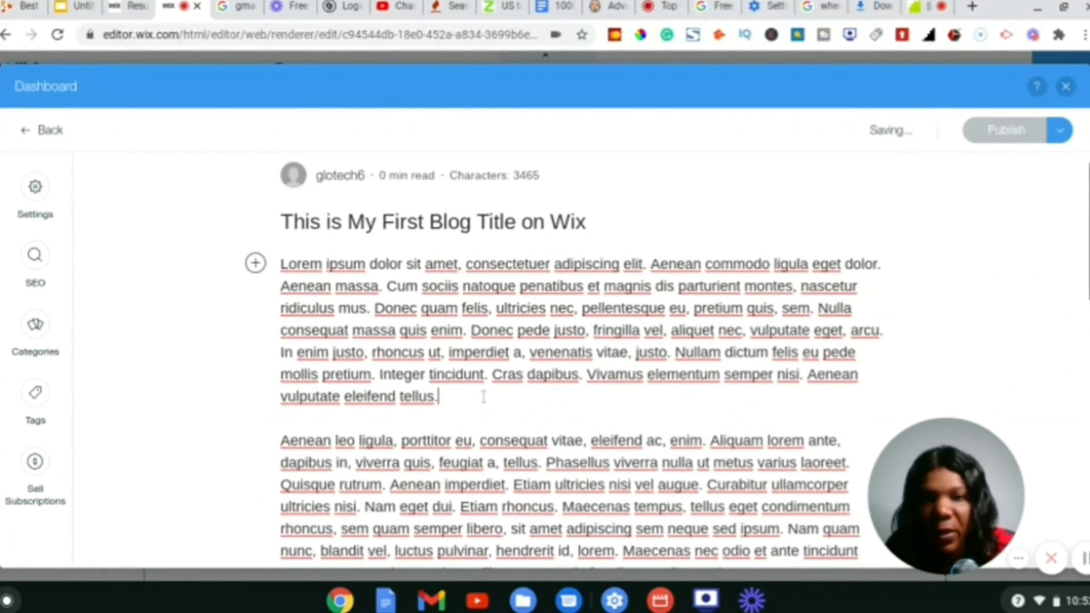
key("Return")
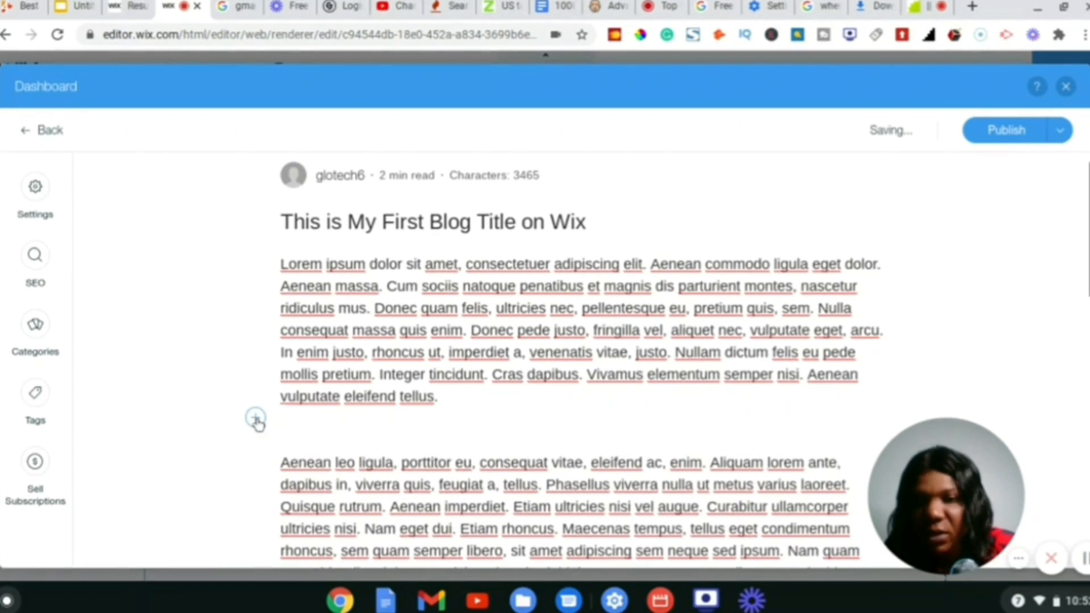
left_click(256, 419)
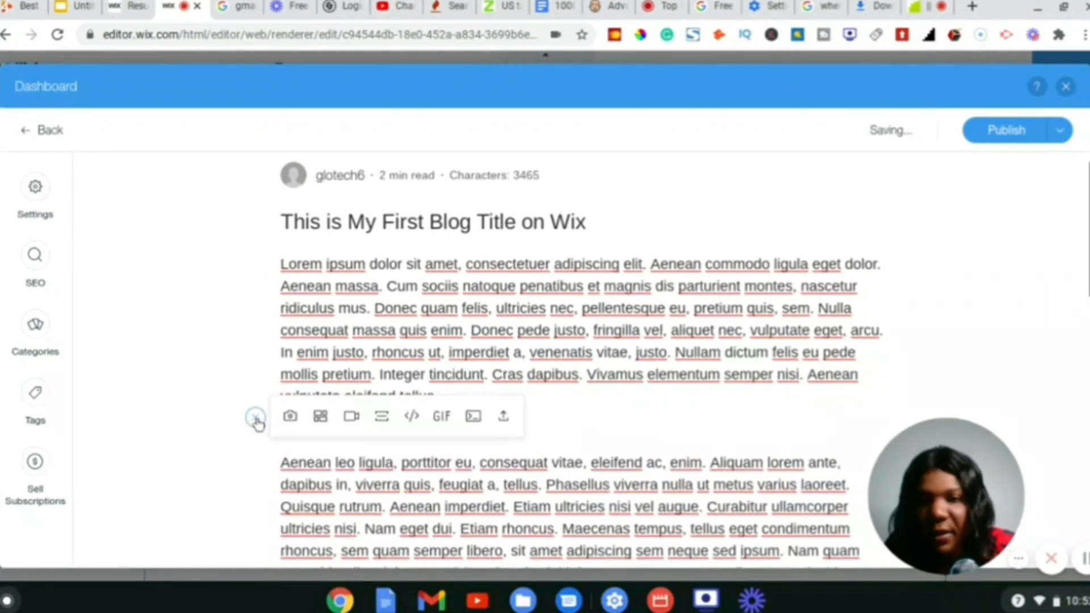
left_click(291, 418)
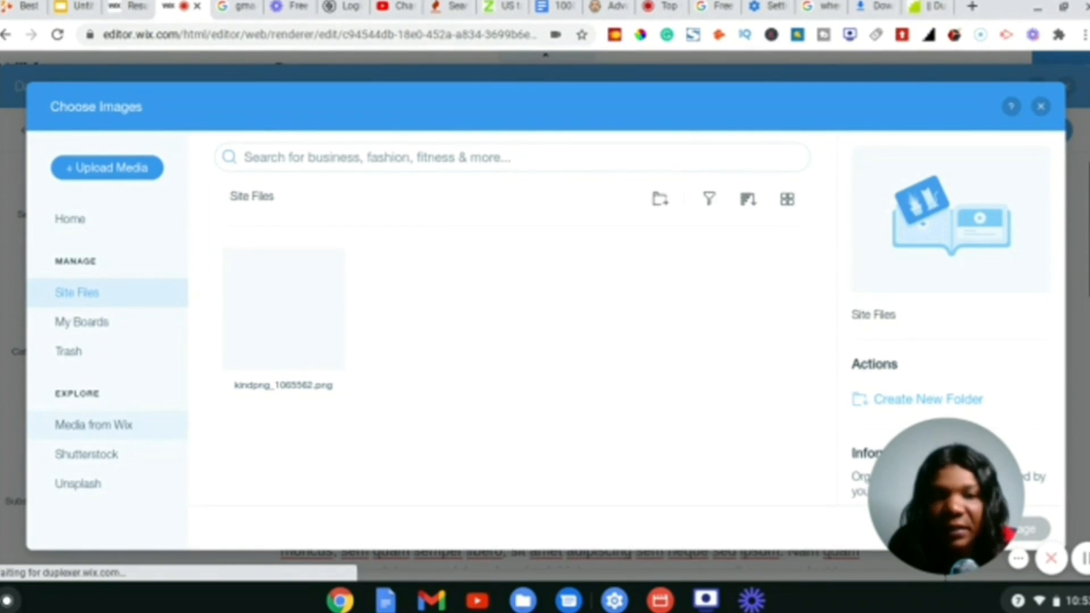
- Insert the free Wix Christmas Star photo into the post and open its image settings
left_click(94, 425)
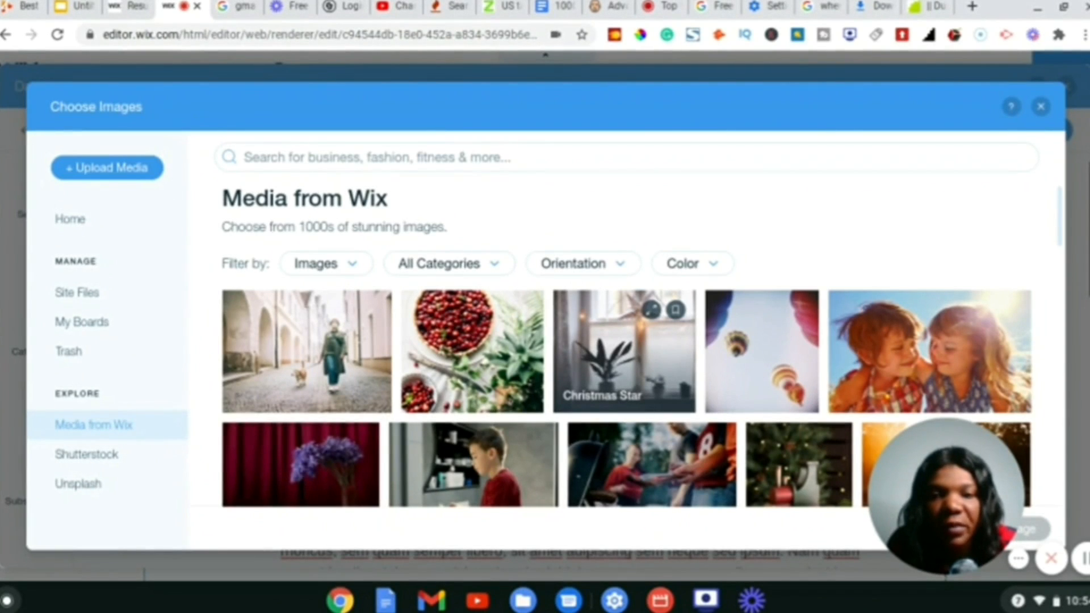
left_click(624, 352)
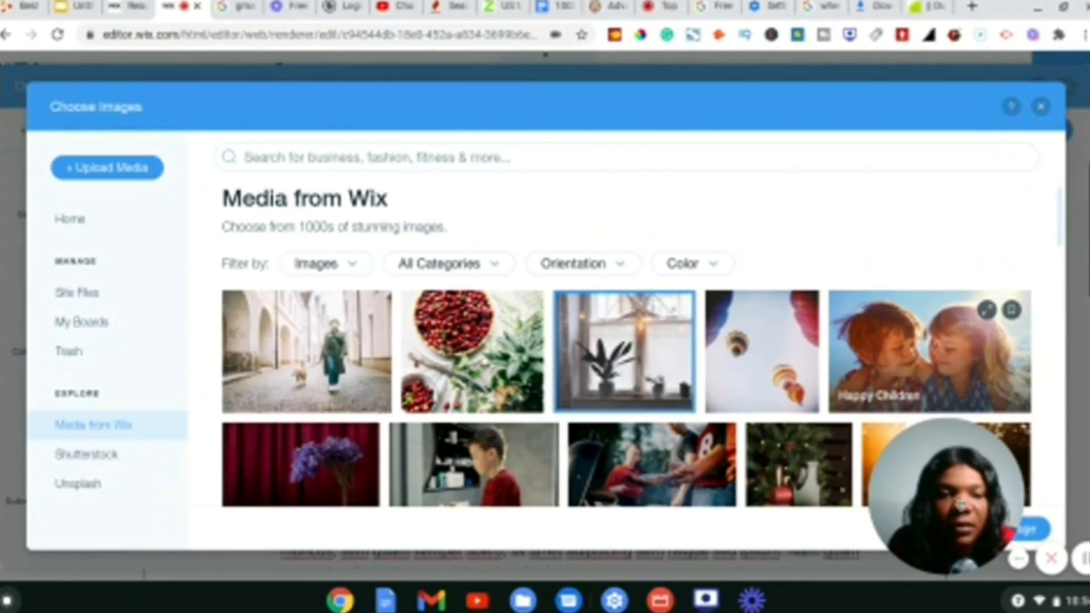
left_click_drag(960, 504, 868, 504)
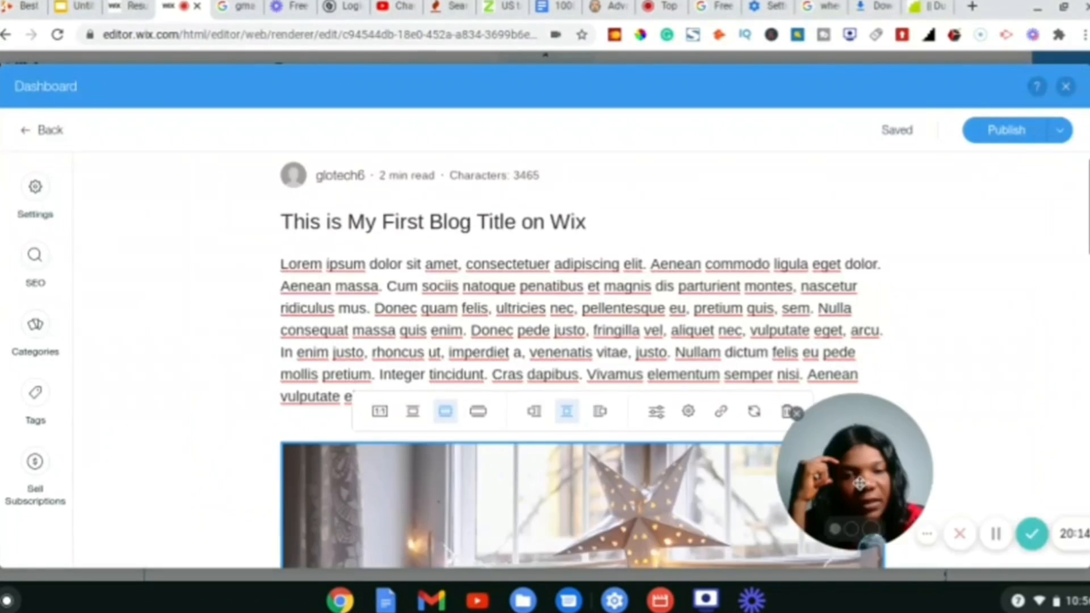
left_click_drag(860, 483, 959, 508)
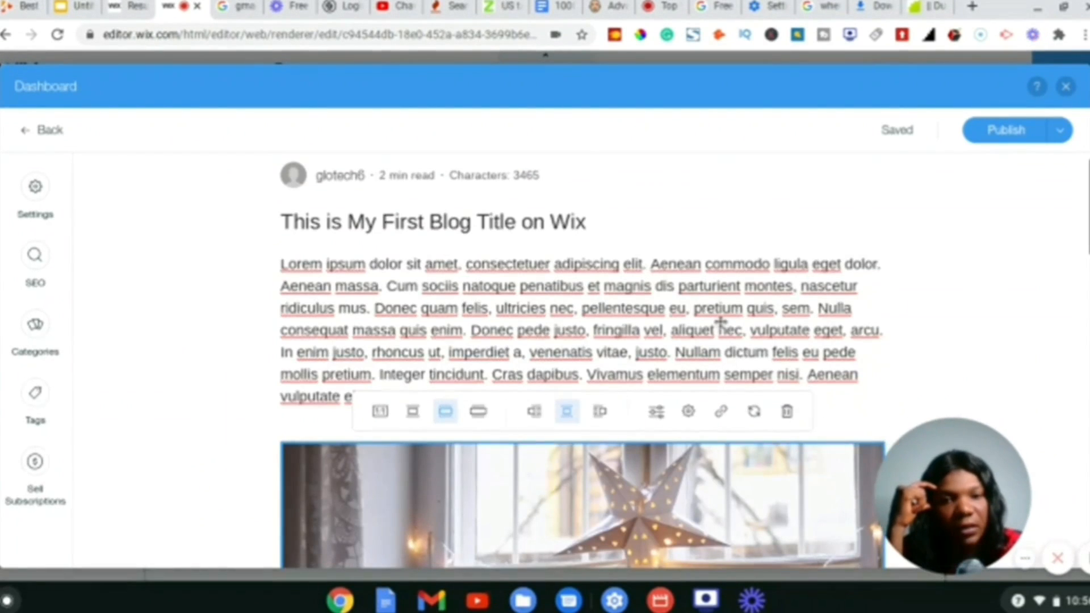
scroll(719, 329, "down", 10)
scroll(724, 349, "up", 10)
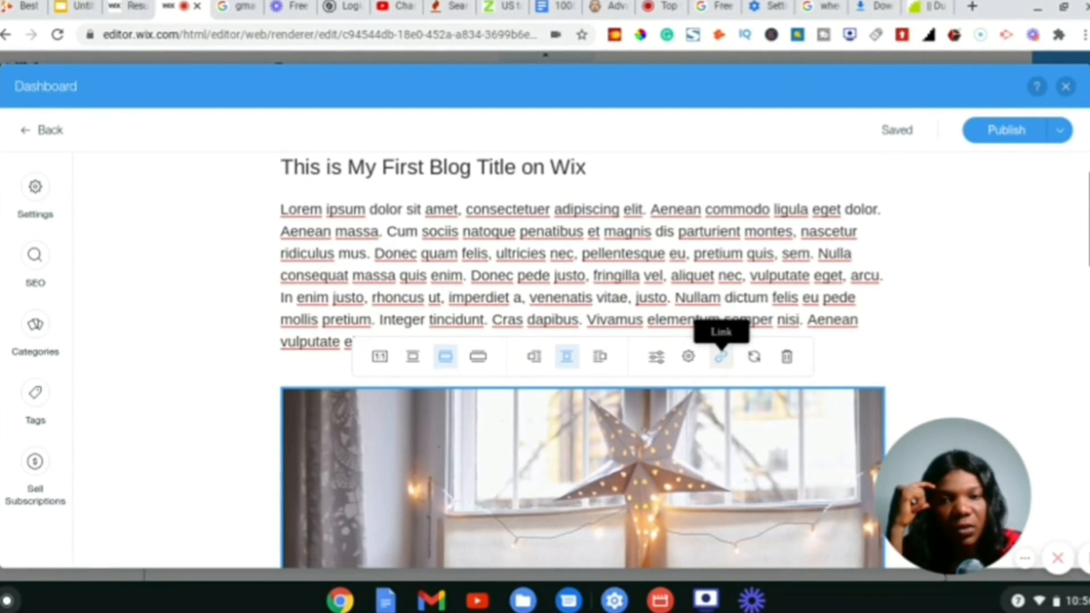
left_click(691, 357)
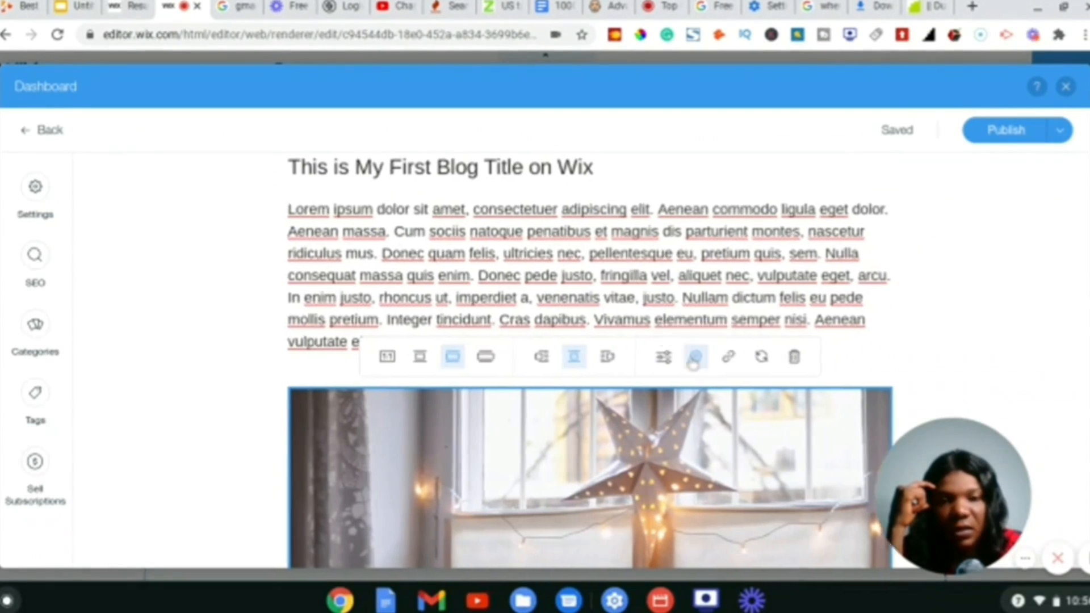
left_click_drag(953, 495, 689, 450)
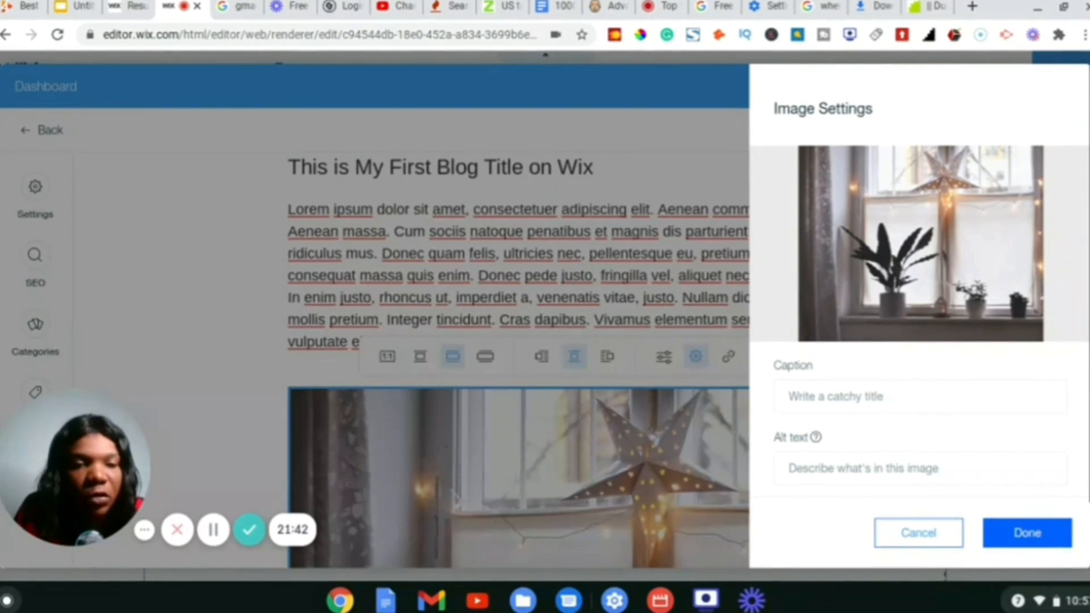
- Set the image caption to 'My sample image' and alt text to 'This is a sample image'
left_click(848, 398)
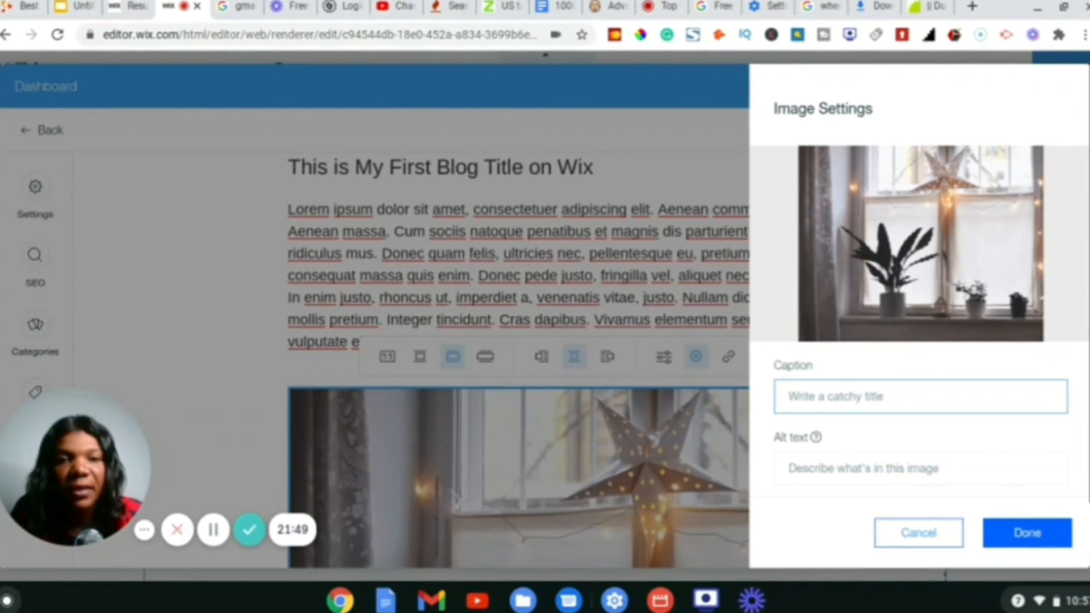
type("My sample imag")
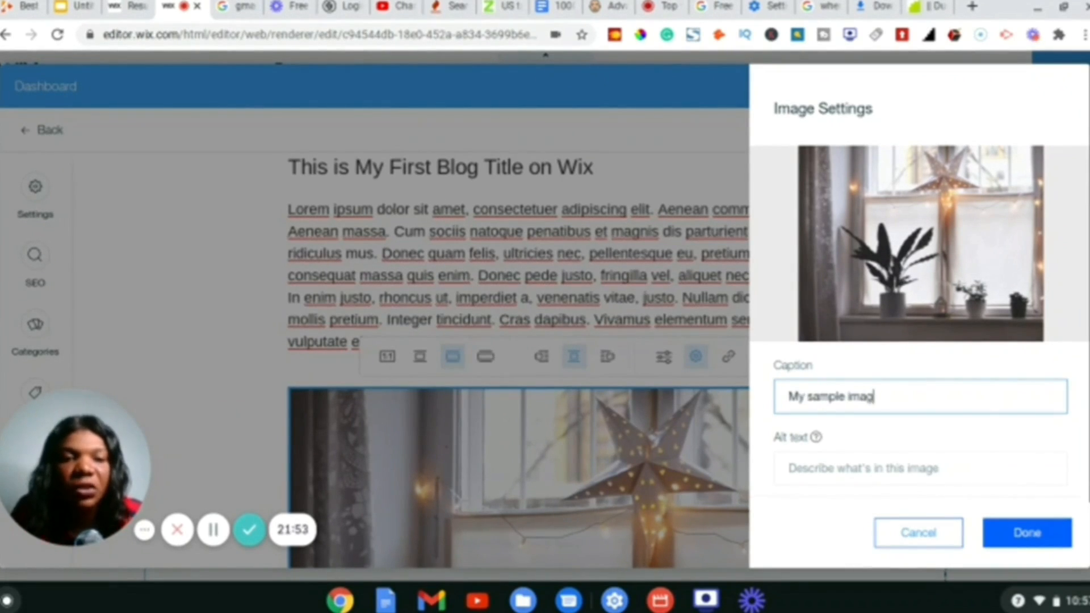
type("es")
key("BackSpace")
left_click(911, 473)
type("This i")
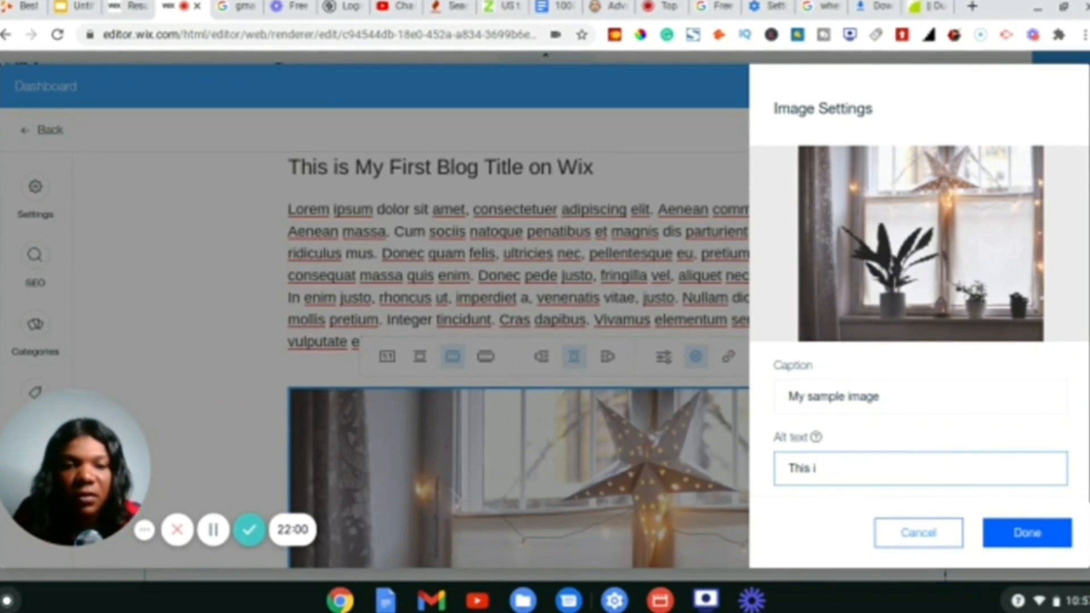
type("s a sample ima")
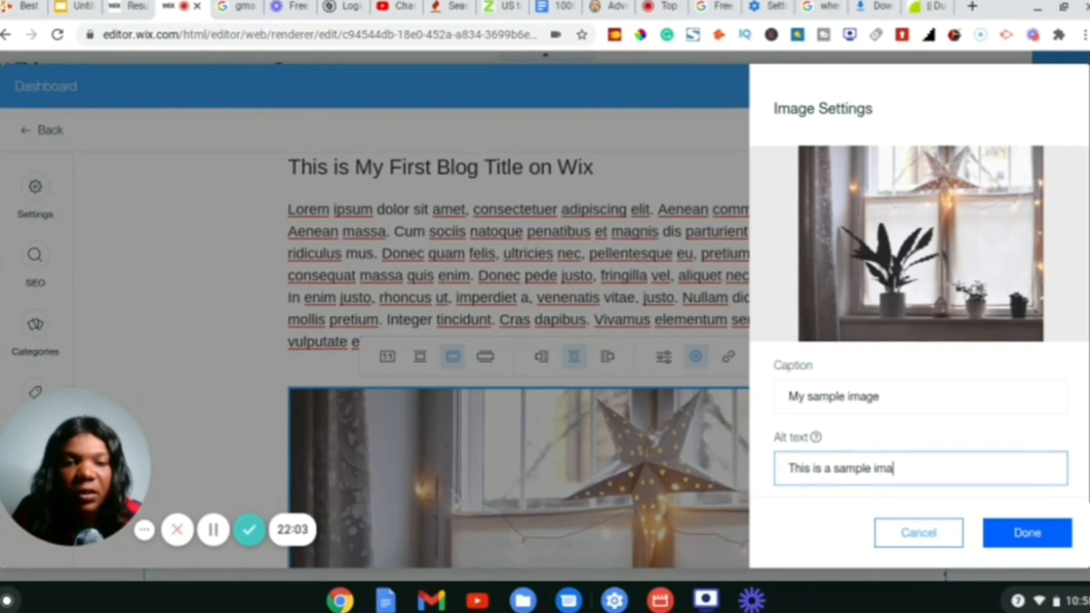
type("ge")
left_click(1028, 532)
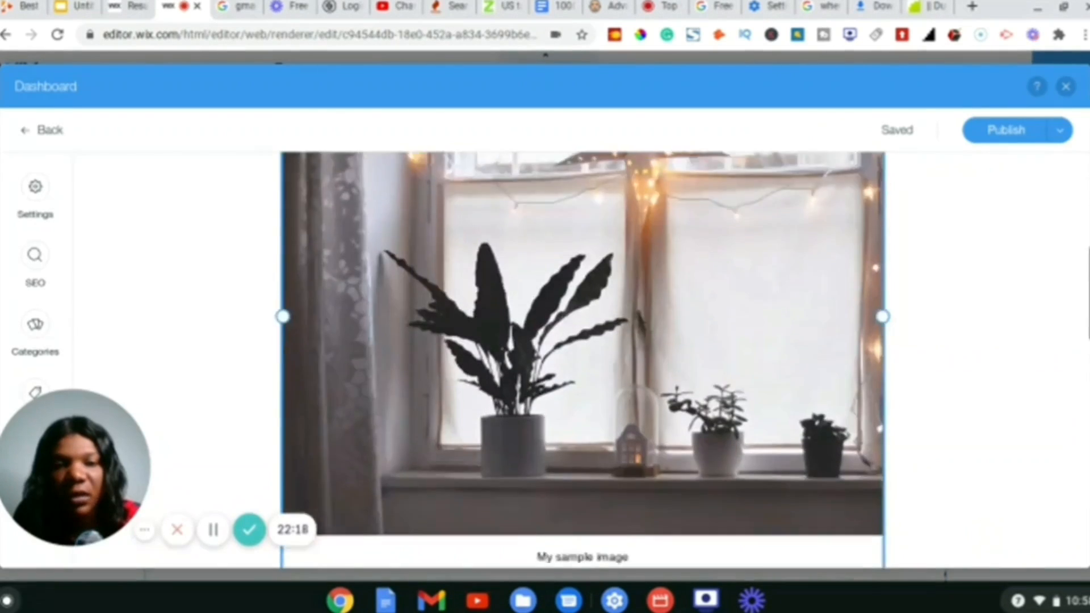
- Review the post below the image and bring up the media insertion options
scroll(791, 389, "down", 3)
scroll(791, 390, "up", 4)
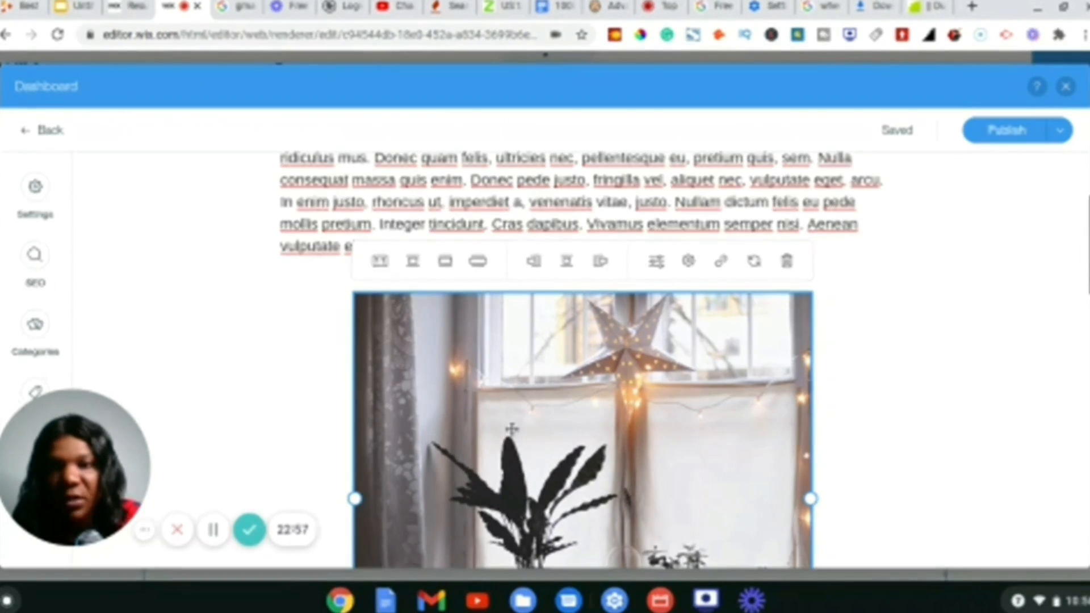
scroll(512, 430, "down", 3)
scroll(511, 430, "up", 4)
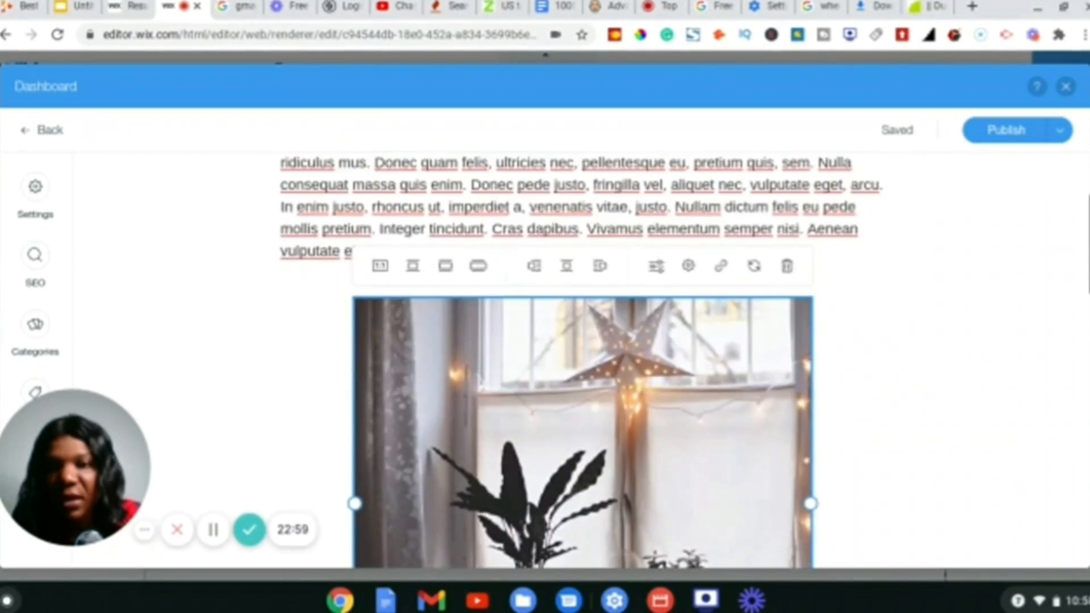
scroll(578, 363, "down", 12)
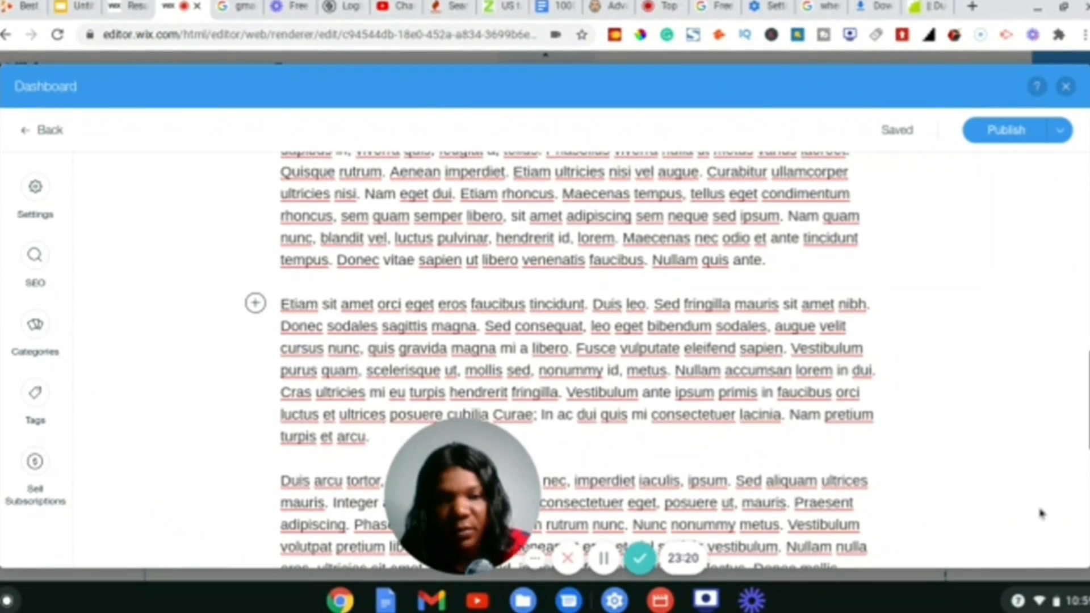
left_click_drag(450, 503, 633, 503)
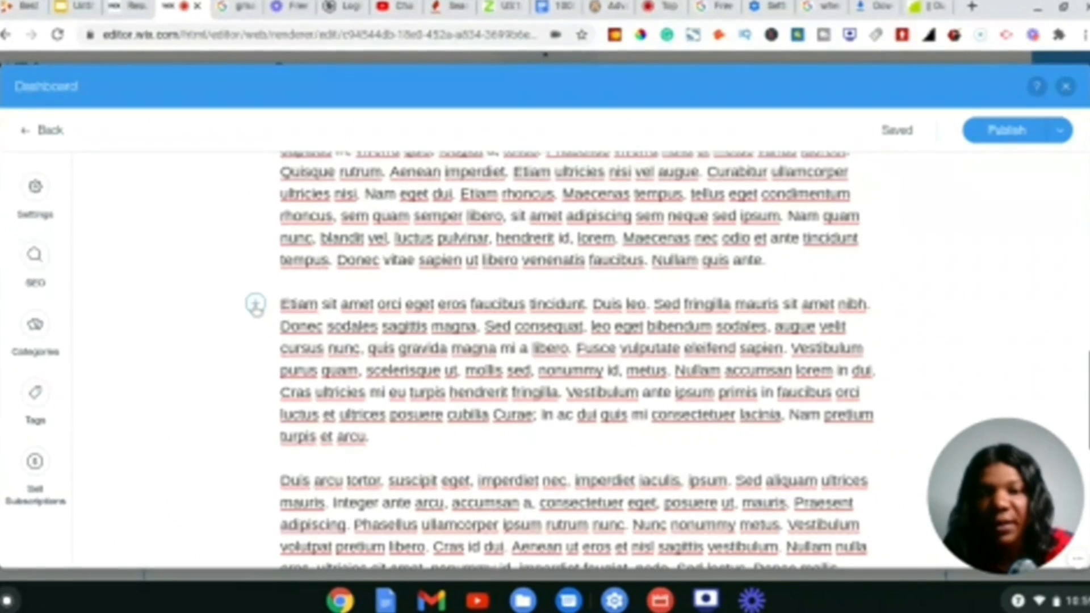
left_click(255, 305)
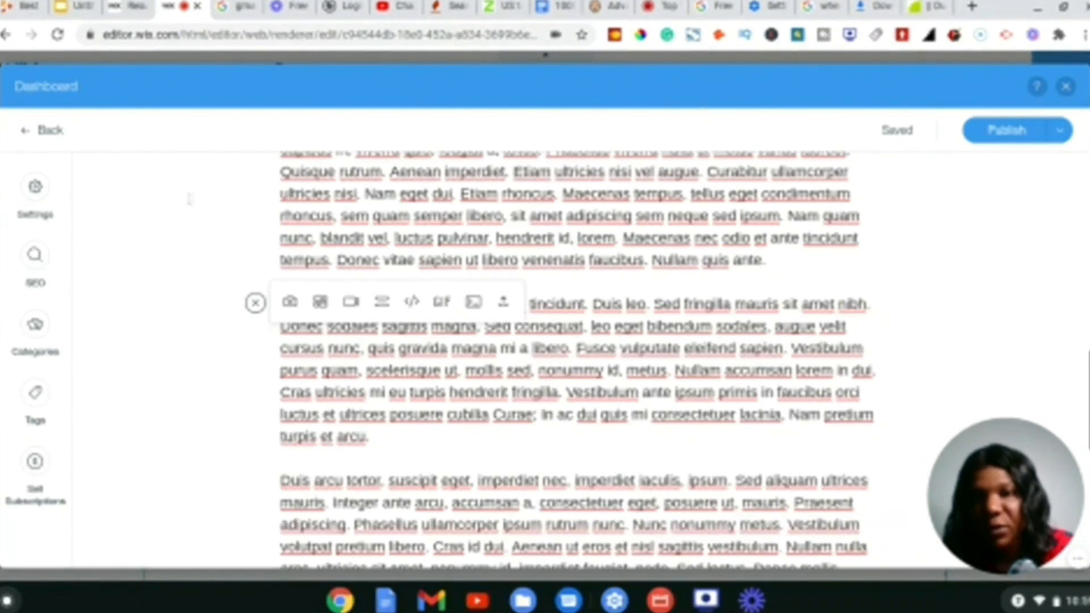
scroll(189, 199, "up", 10)
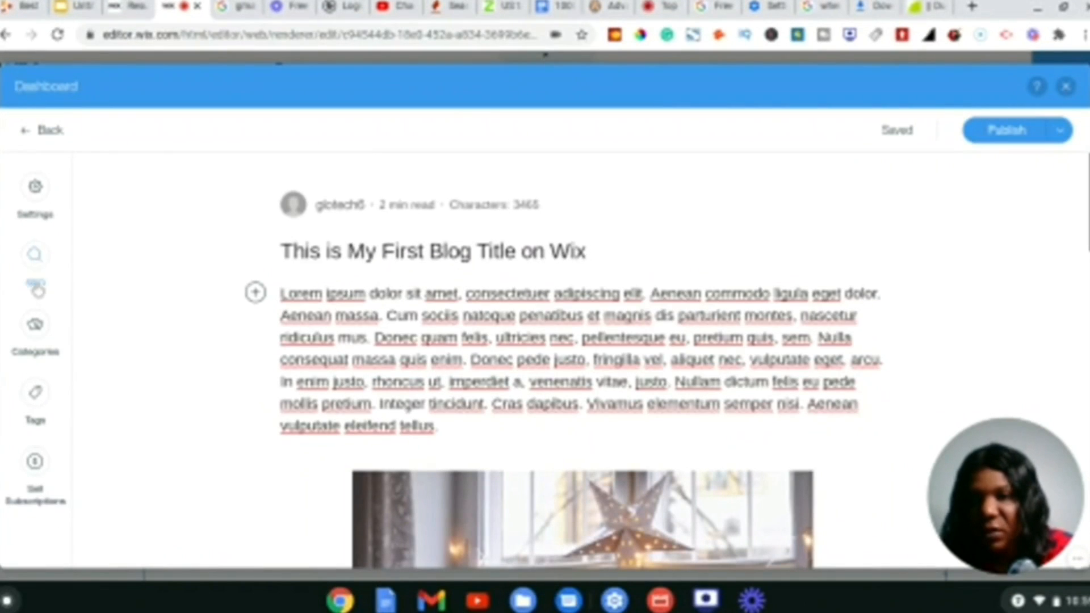
- Create the categories 'Tech gadget' and 'Business' and assign both to the post
left_click(36, 340)
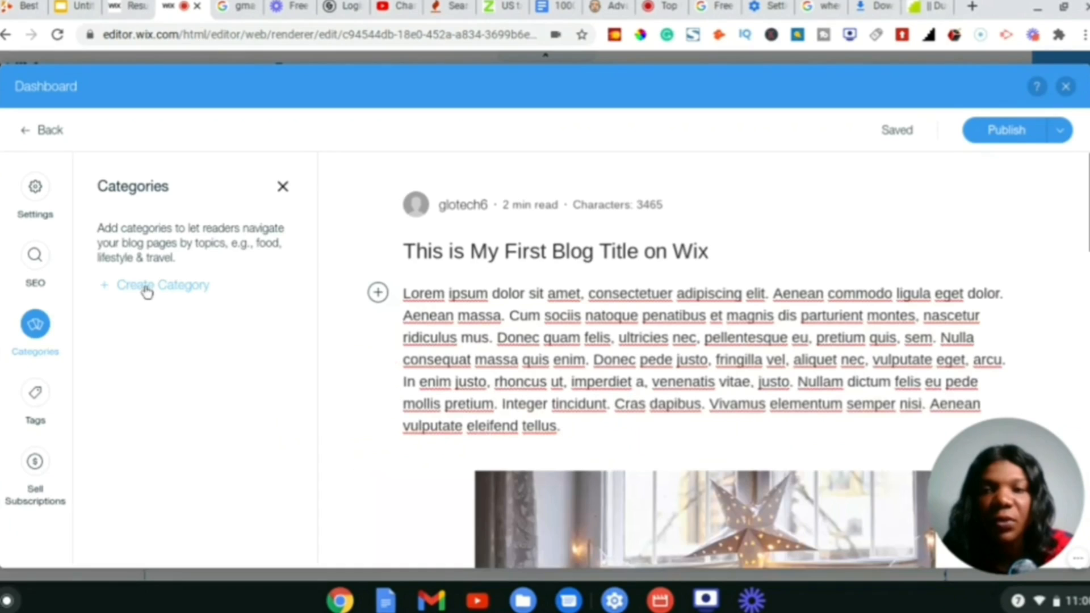
left_click(146, 288)
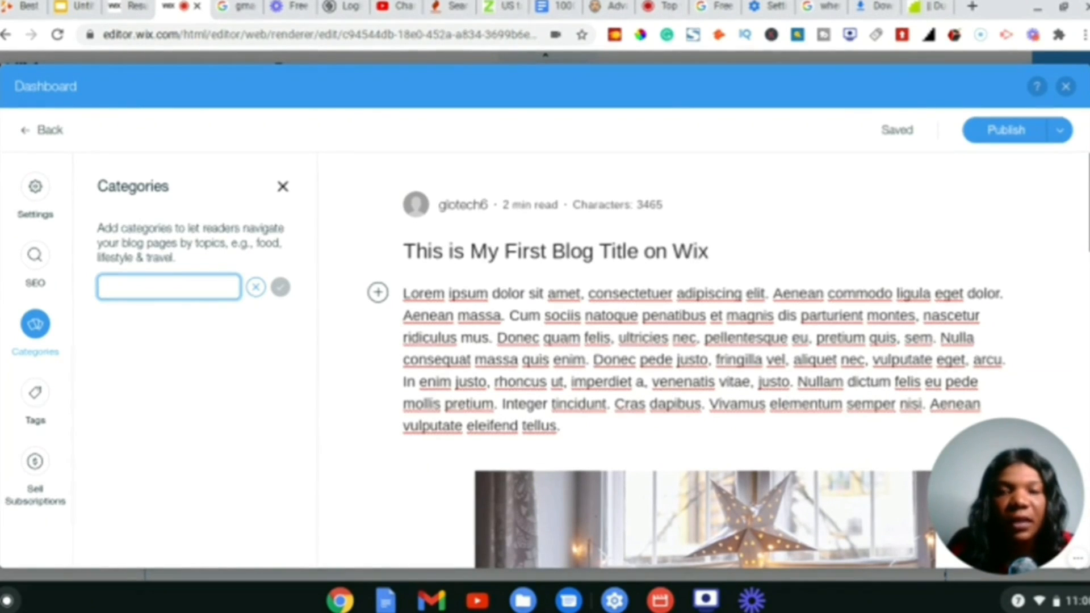
type("Tech gadget")
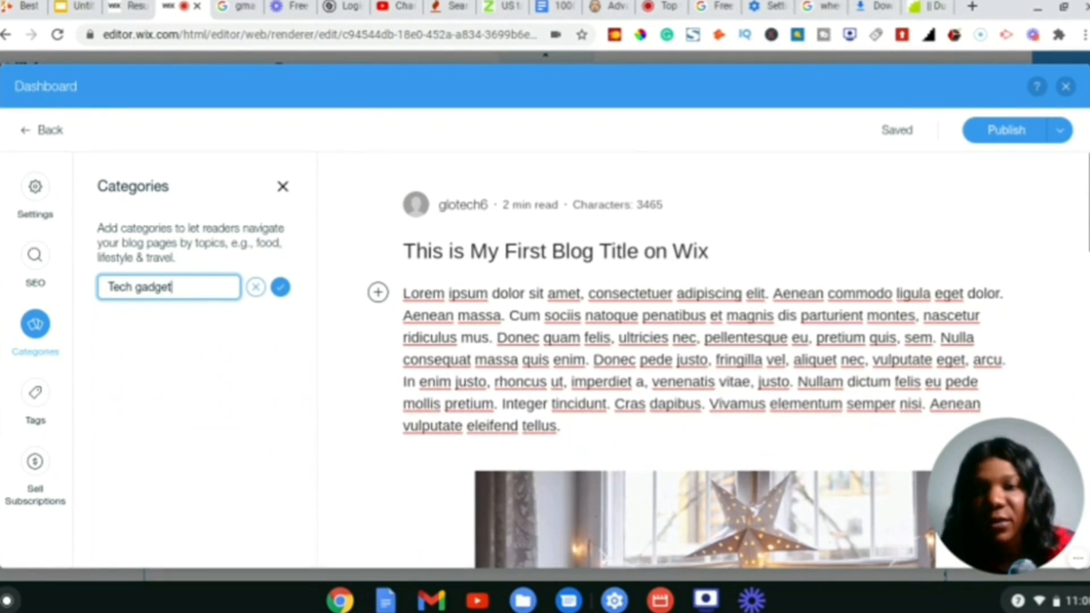
left_click(280, 288)
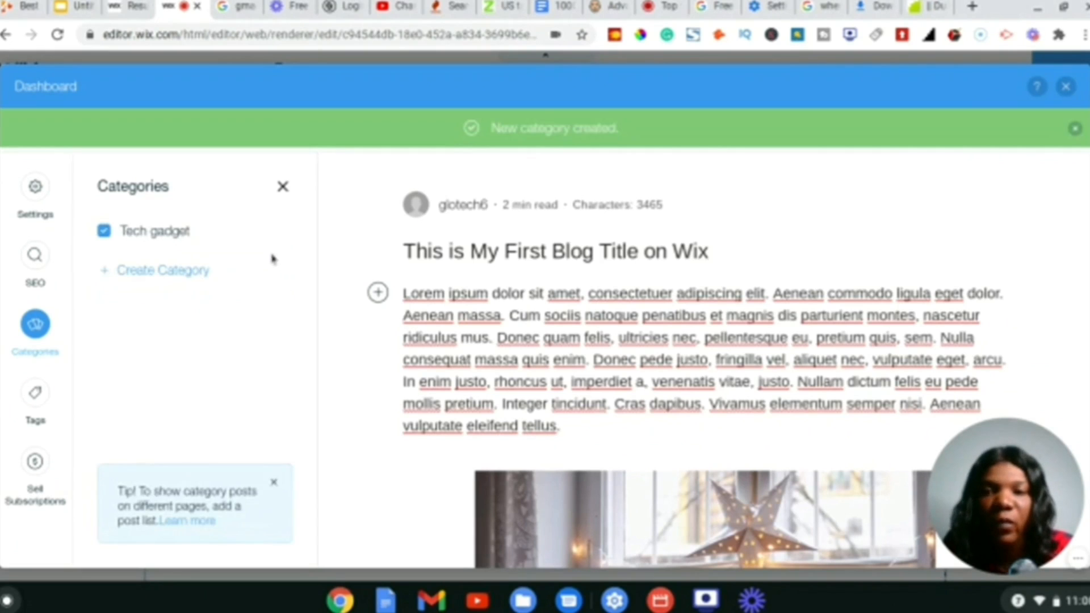
left_click(171, 273)
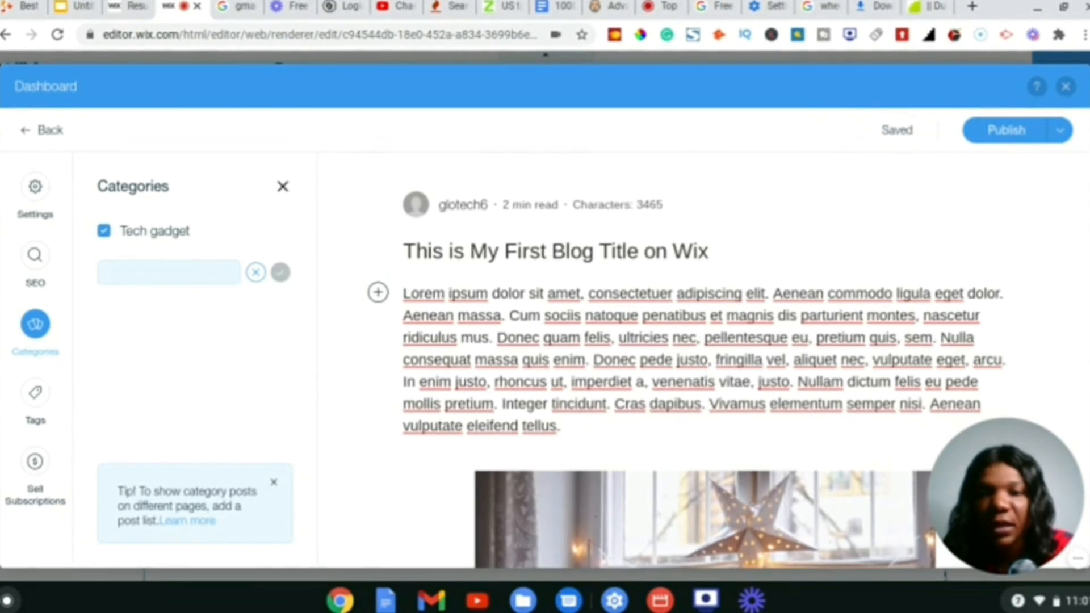
type("Business")
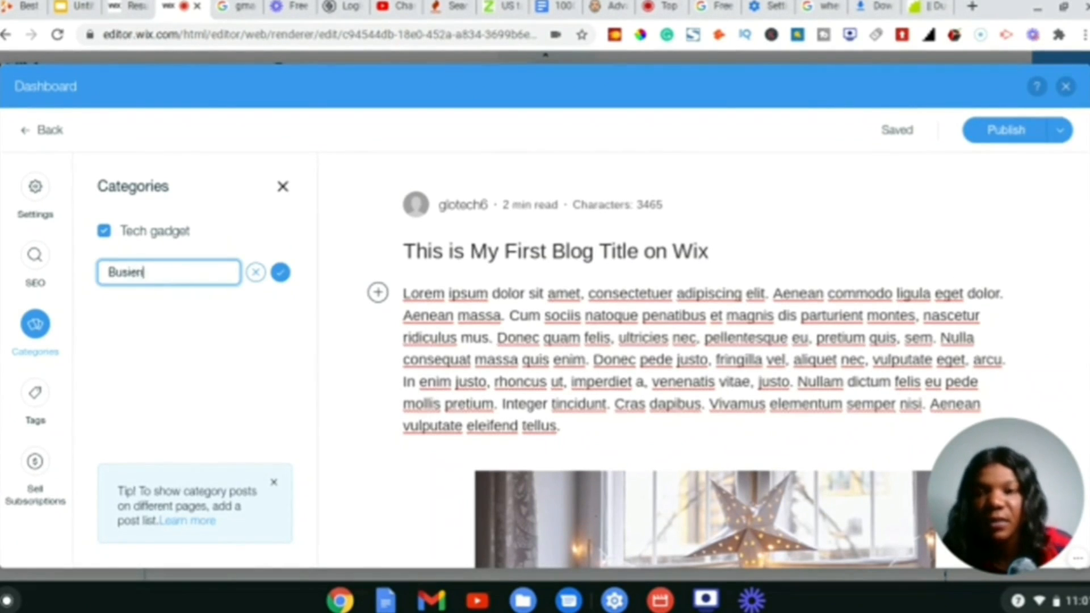
key("Return")
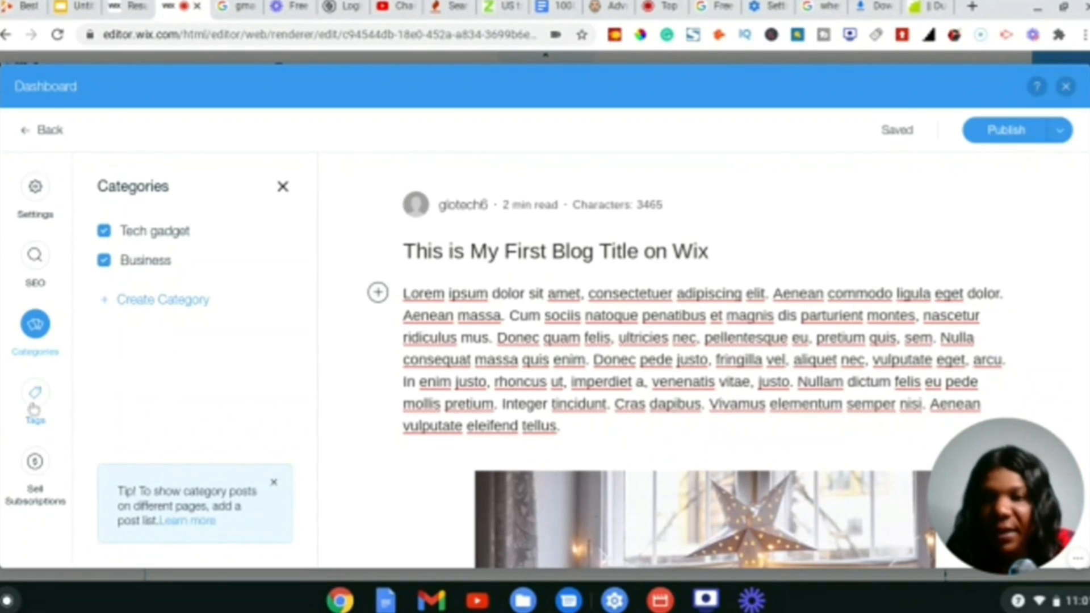
left_click(31, 410)
- Tag the post with 'tech' and 'gadgets', removing a mistaken partial tag
left_click(152, 324)
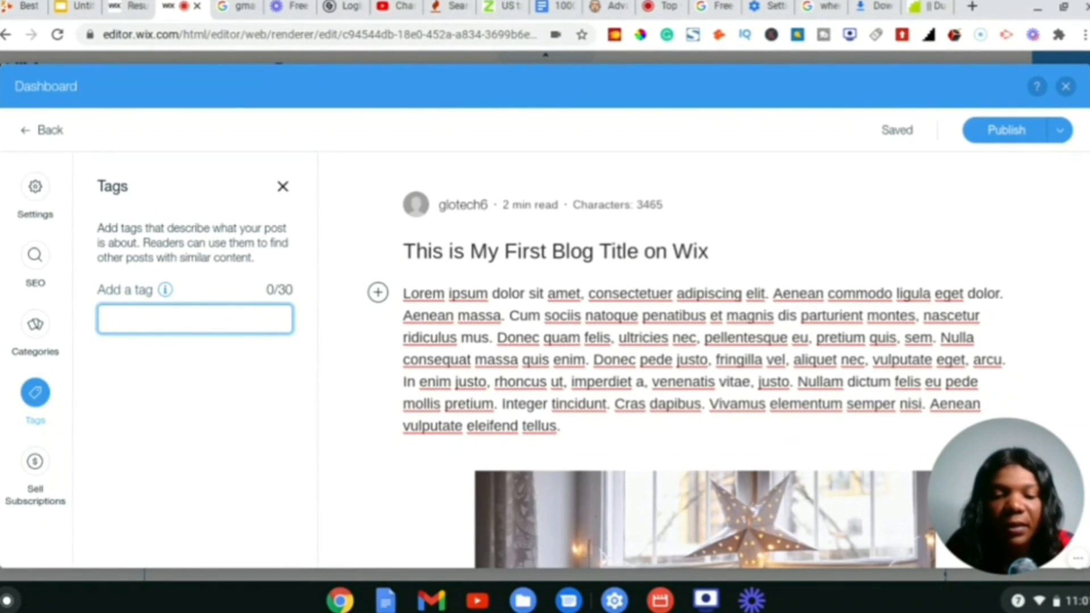
type("tech")
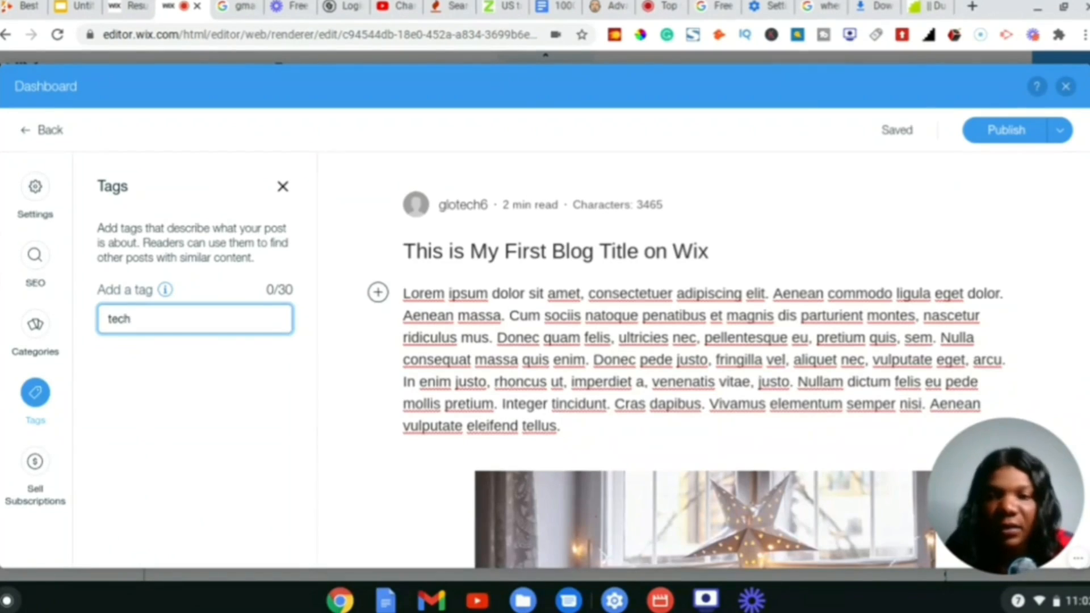
key("Return")
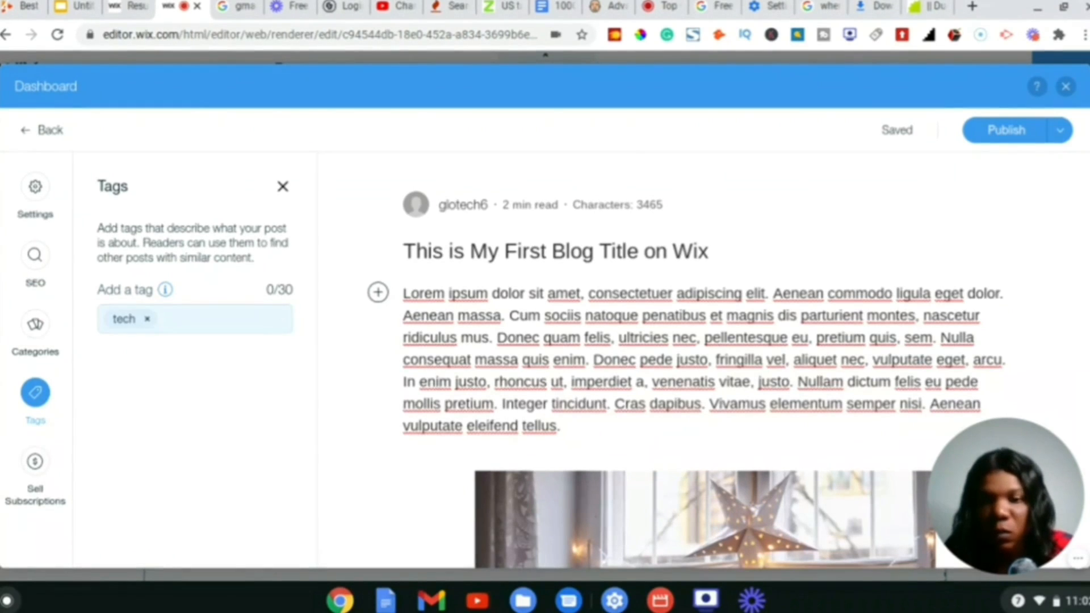
left_click(169, 319)
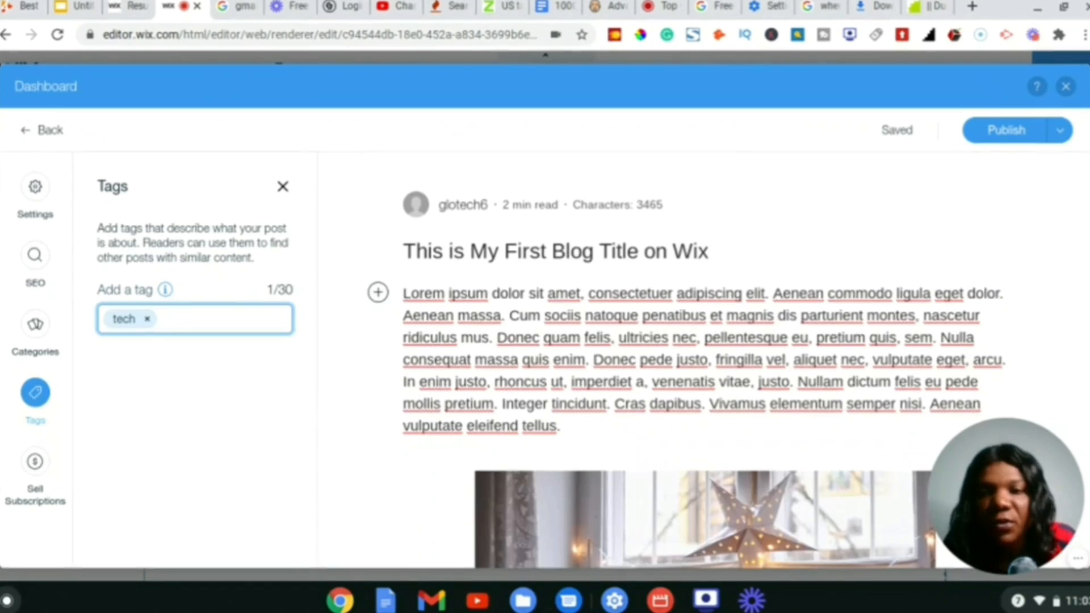
key("BackSpace")
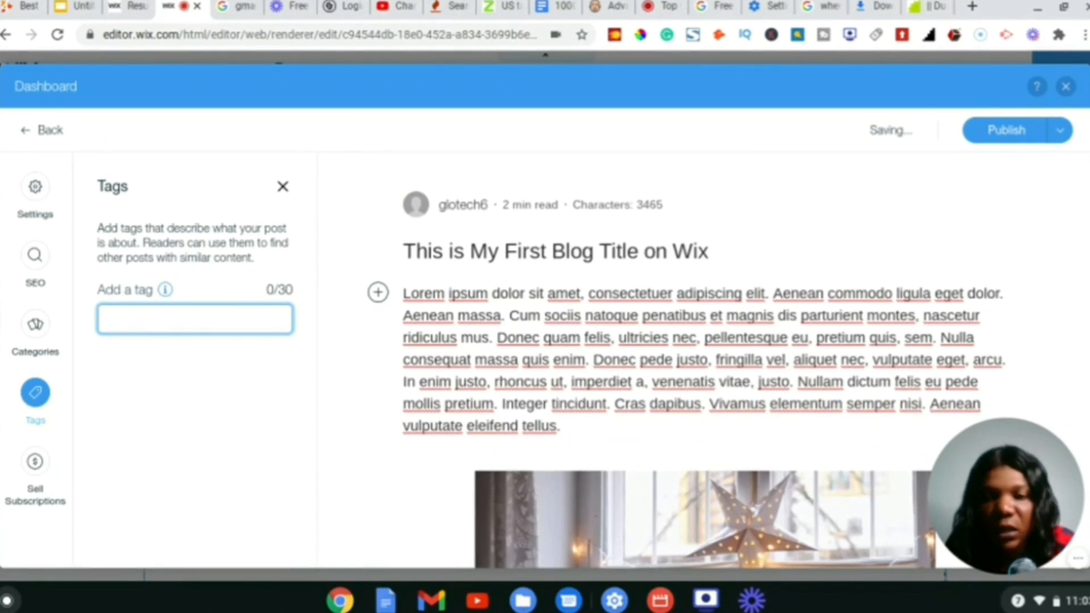
type("tech")
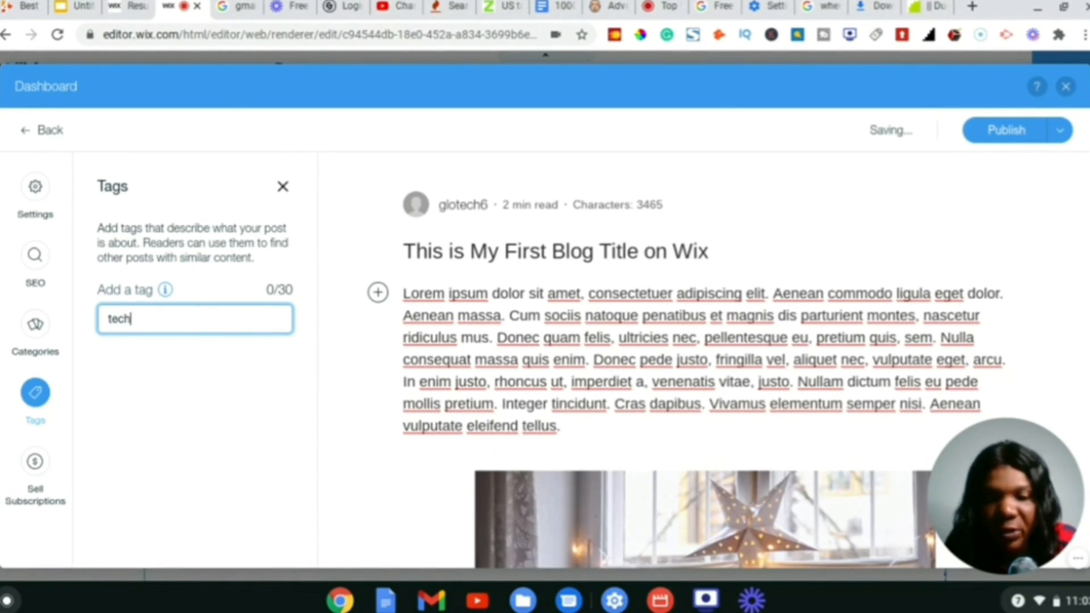
key("Return")
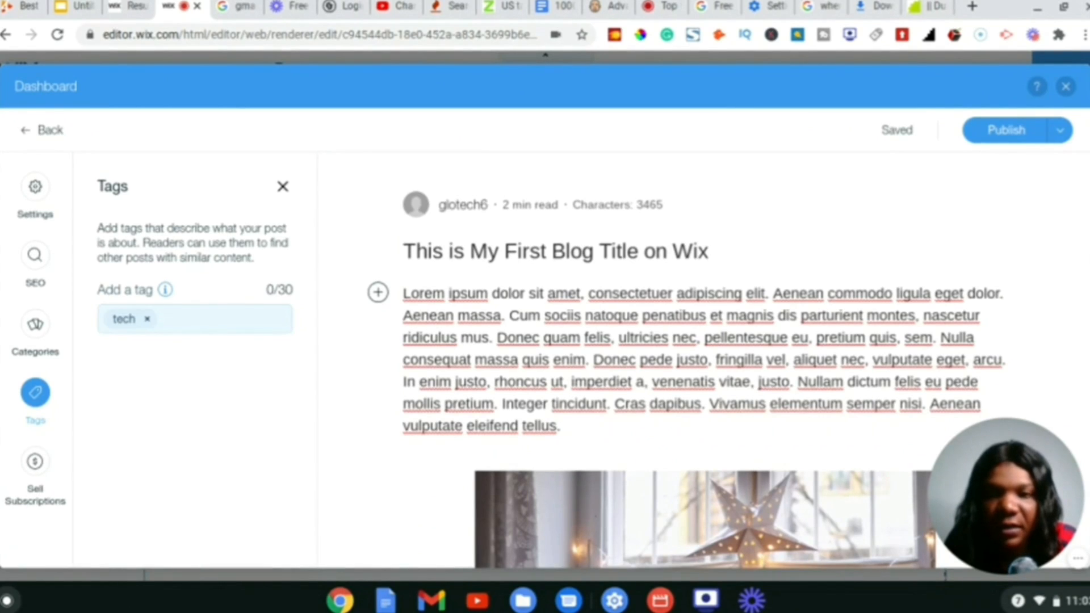
type("gadg")
key("Return")
key("BackSpace")
type("ga")
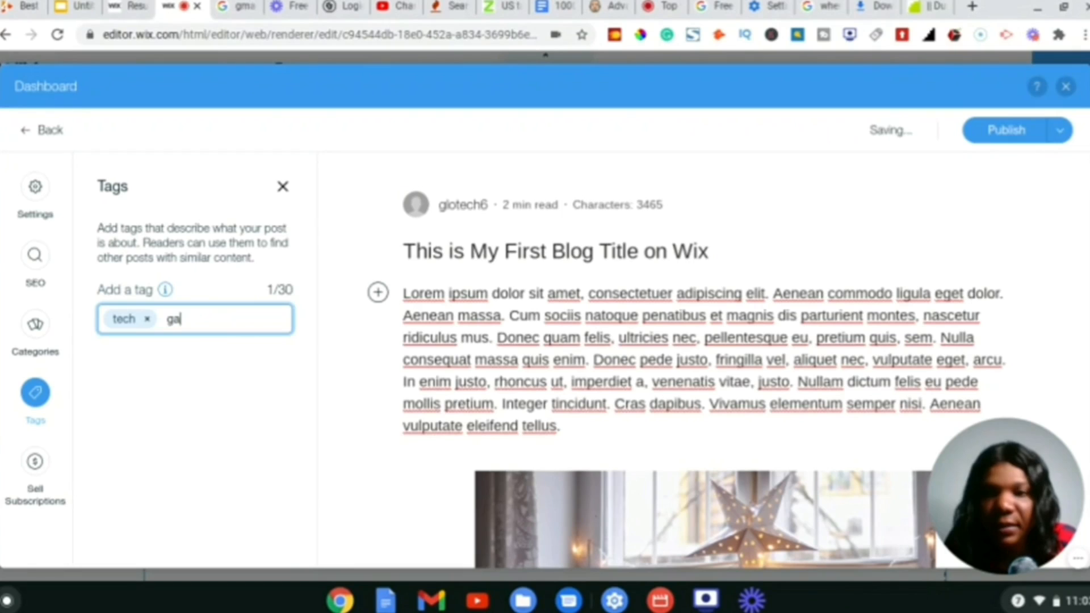
type("dgets")
key("Return")
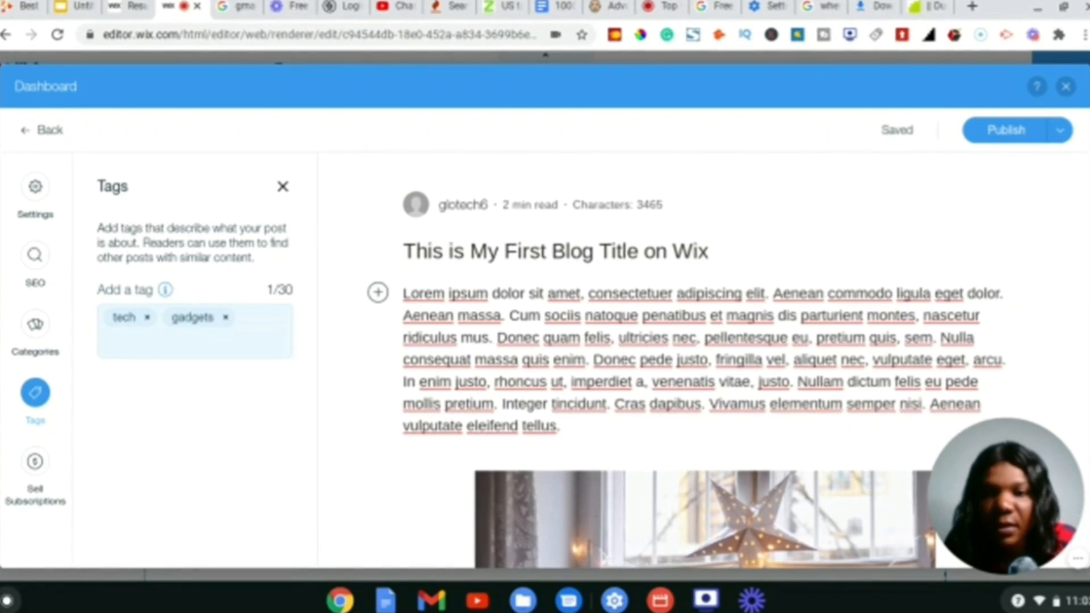
- Clear the stray tags and add 'iphone 12 pro' as the final tag
type("tech")
key("BackSpace")
key("BackSpace")
key("BackSpace")
key("BackSpace")
type("g")
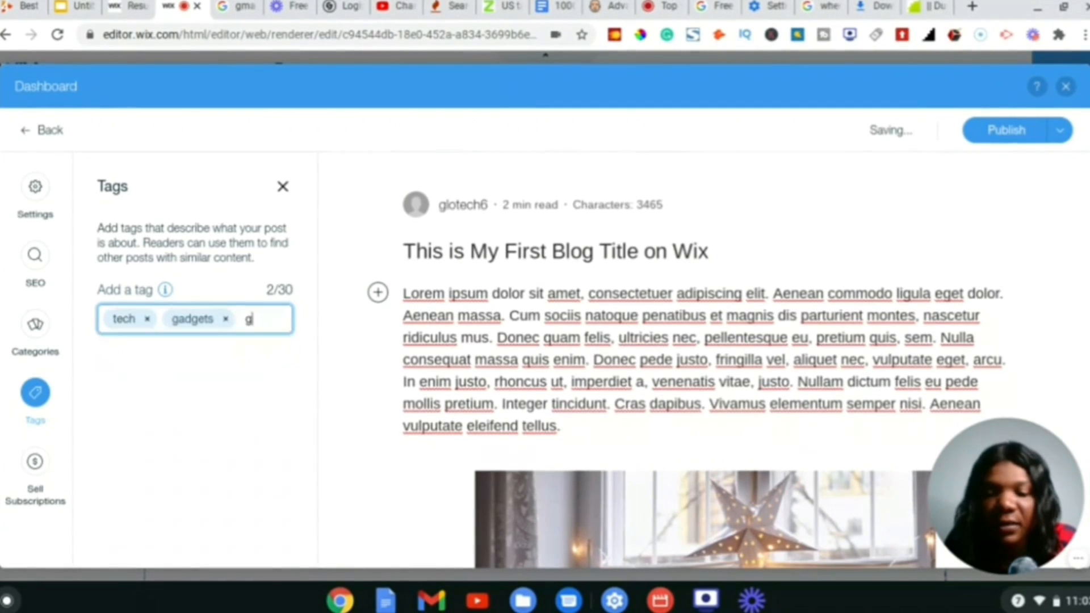
type("ets")
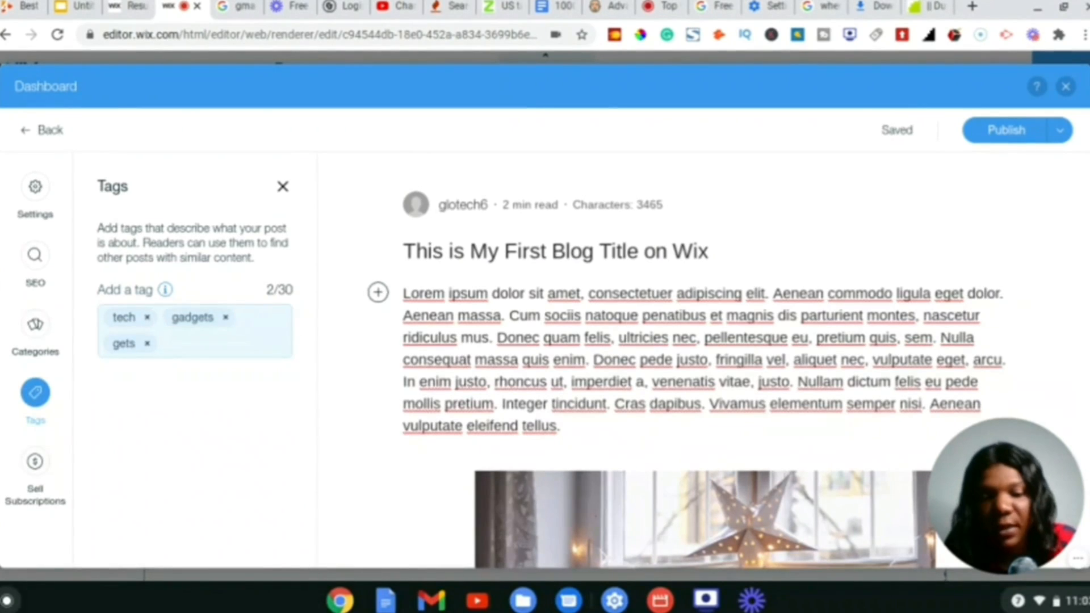
key("Return")
key("BackSpace")
type("tech gadgets")
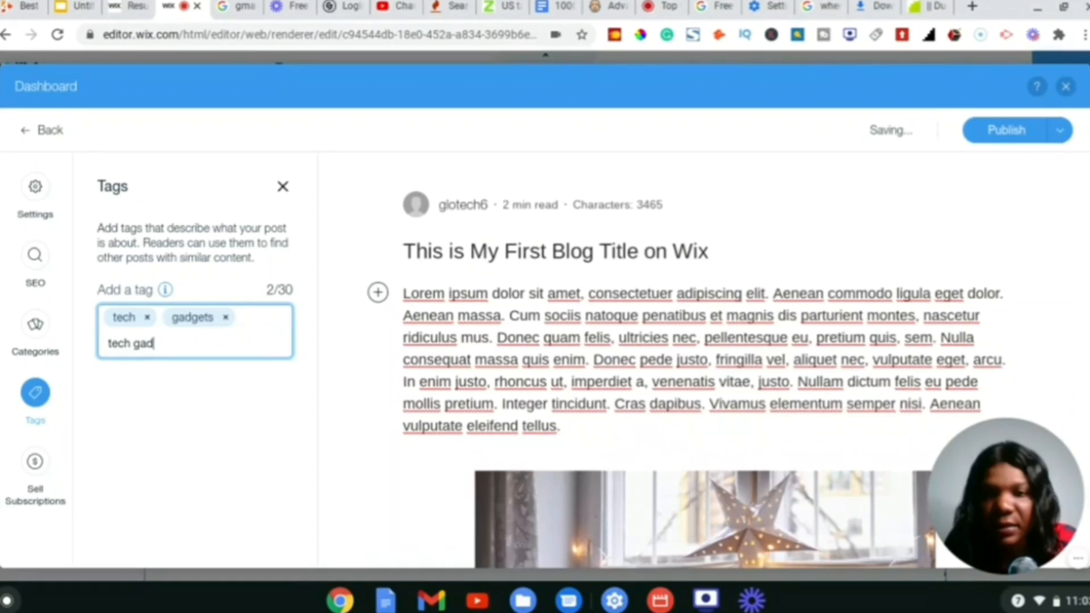
key("Return")
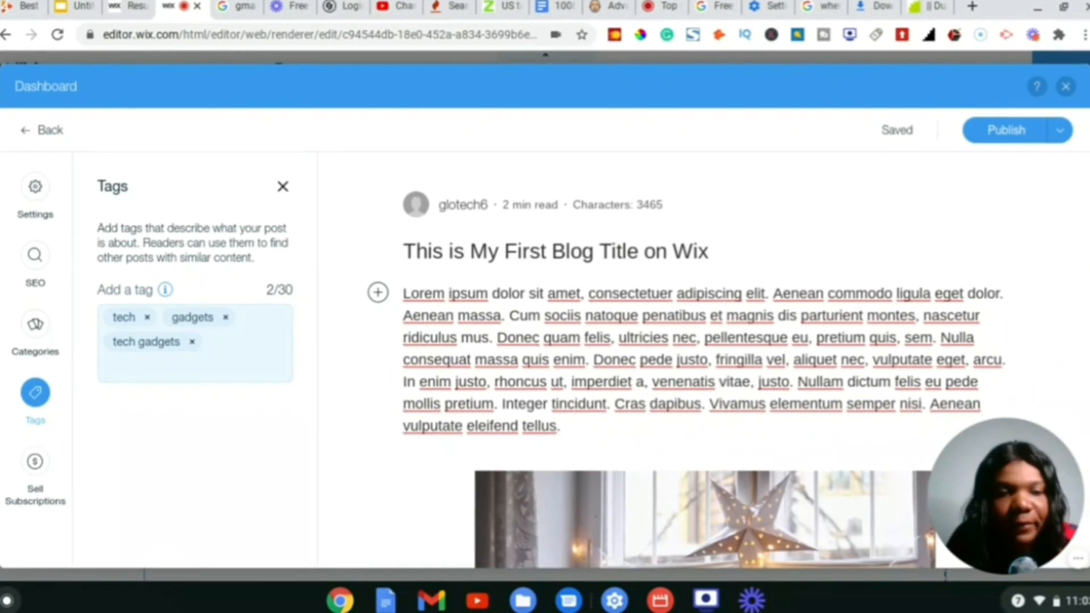
key("BackSpace")
type("iphone 12 p")
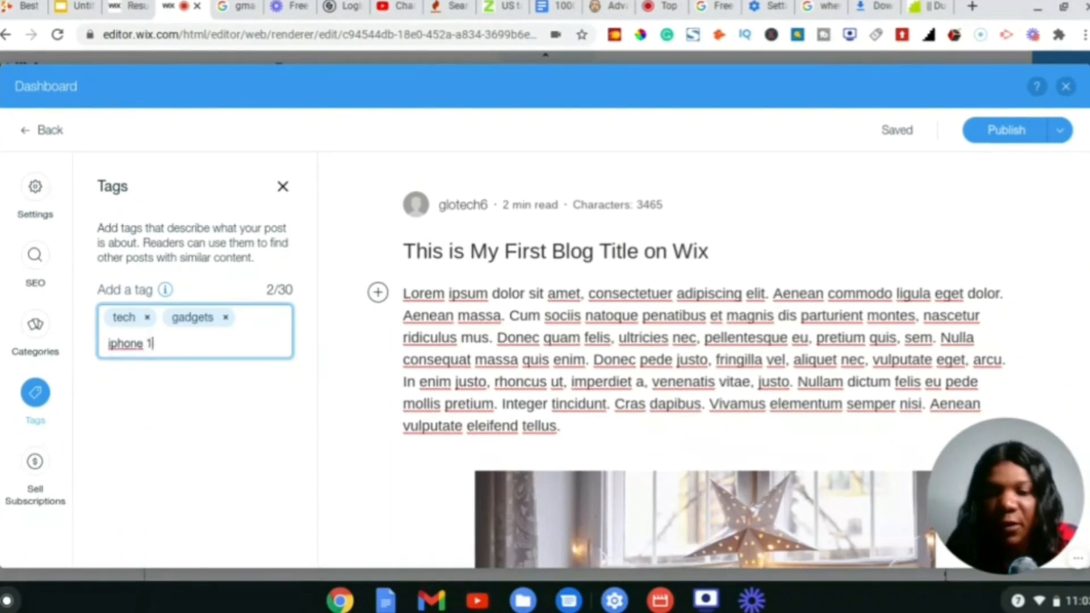
type("ro")
key("Return")
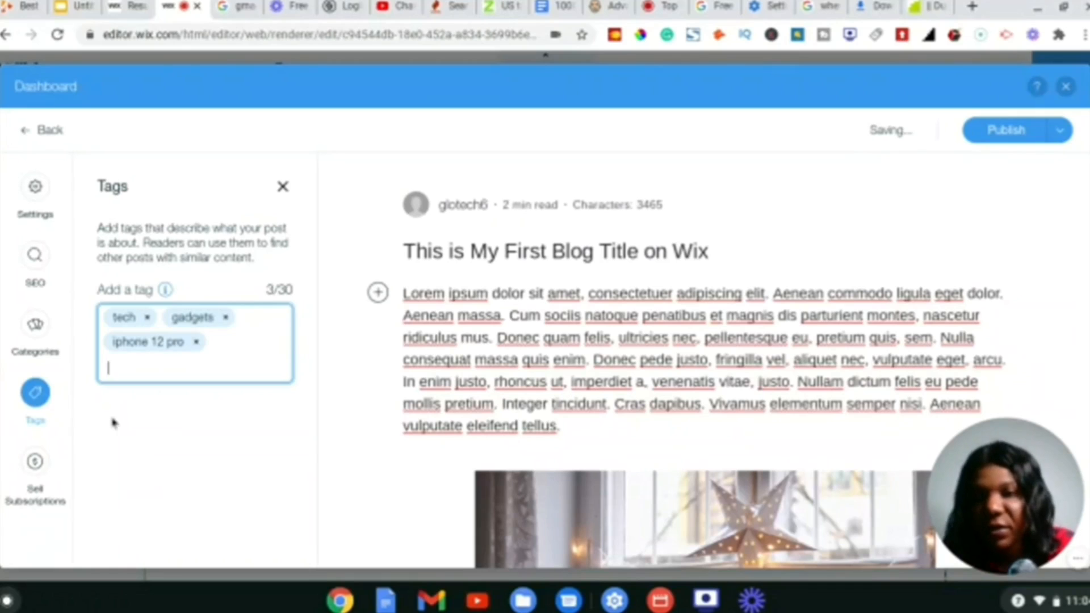
left_click(125, 423)
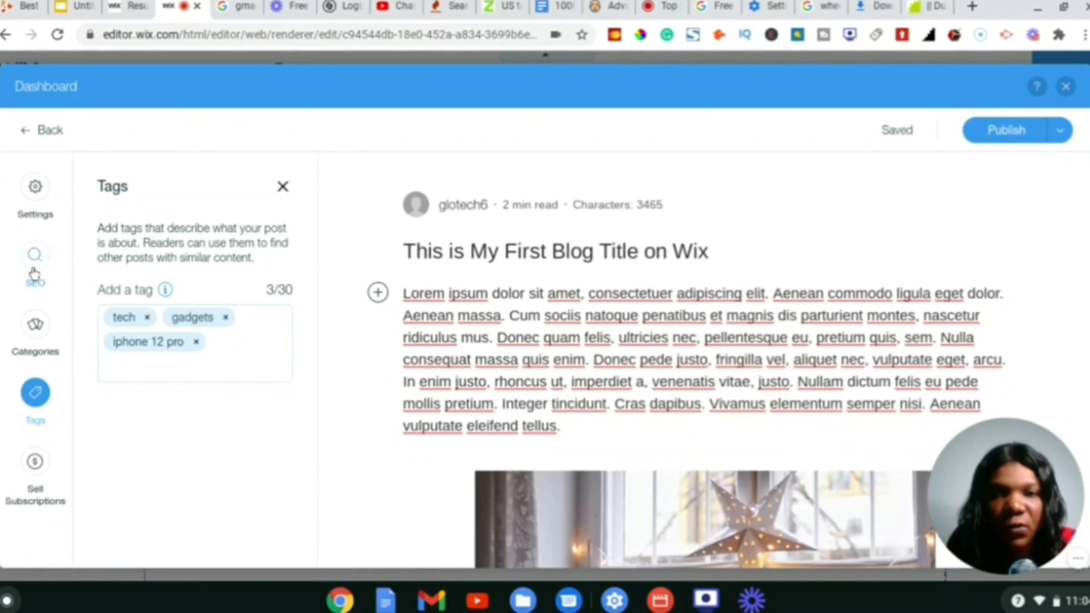
left_click(34, 274)
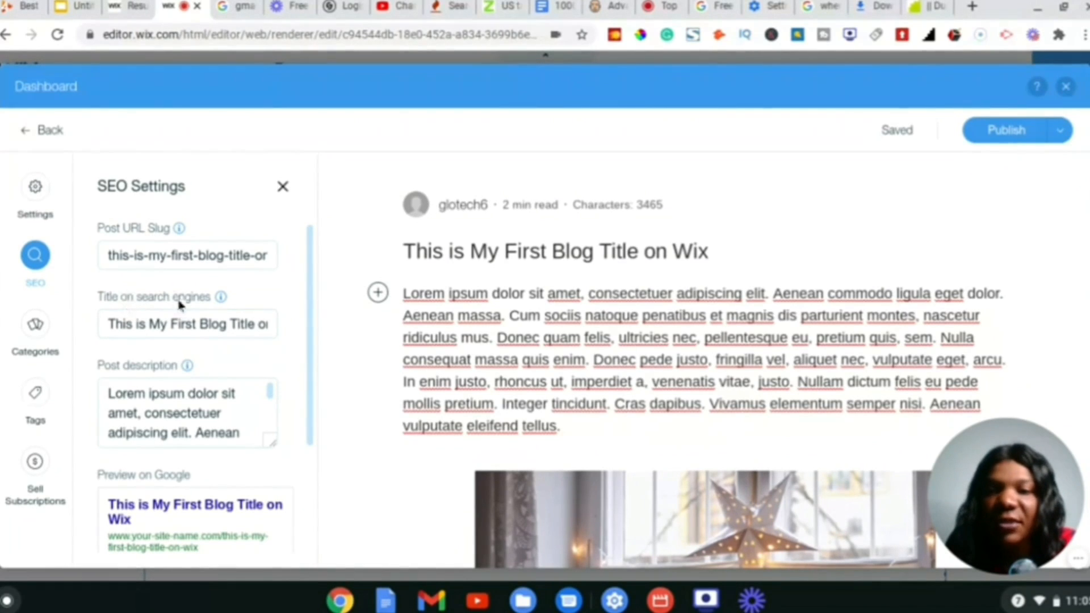
- Scroll through the SEO settings to review the slug this-is-my-first-blog-title-on-wix, title and description
scroll(205, 324, "down", 3)
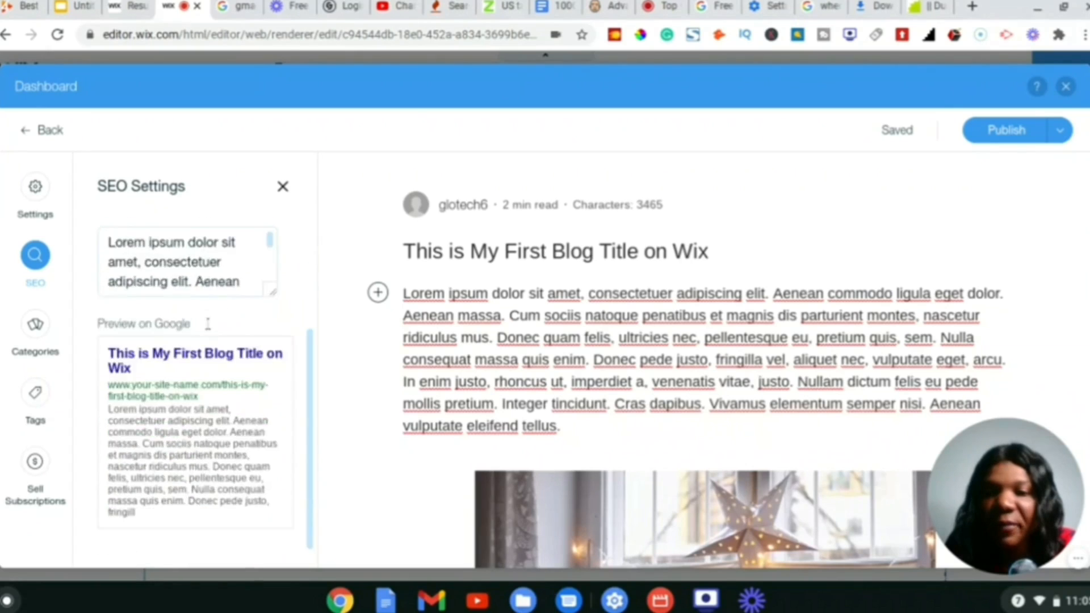
scroll(174, 391, "up", 3)
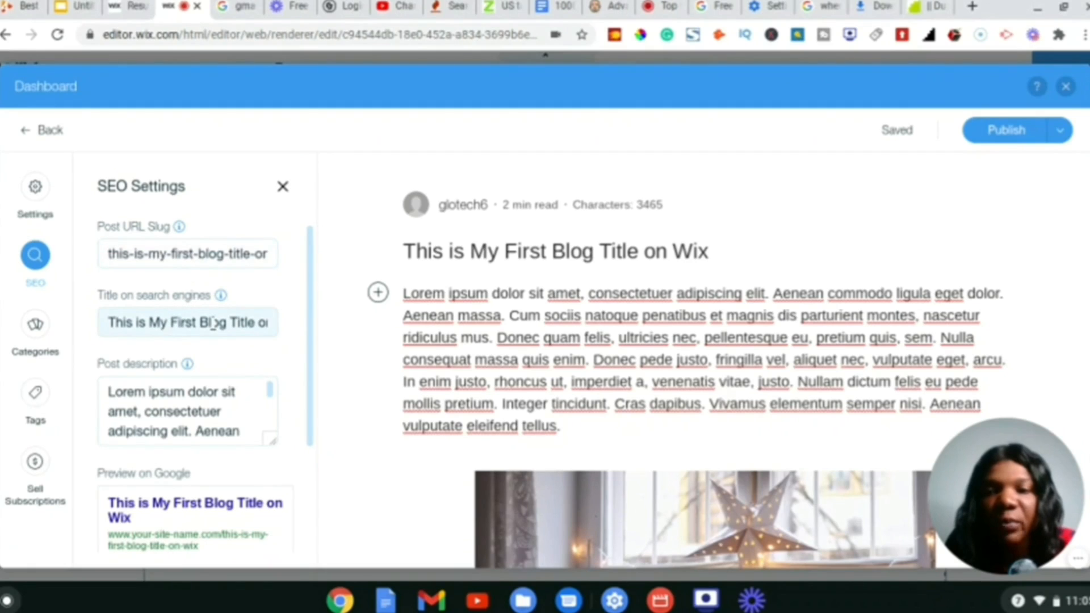
scroll(222, 397, "down", 3)
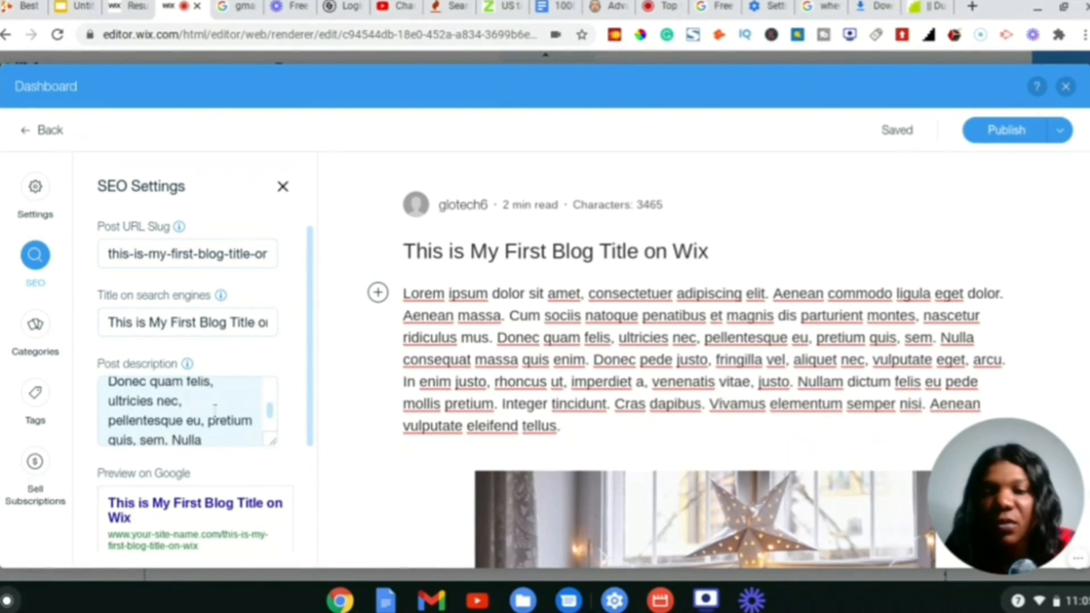
scroll(235, 477, "down", 3)
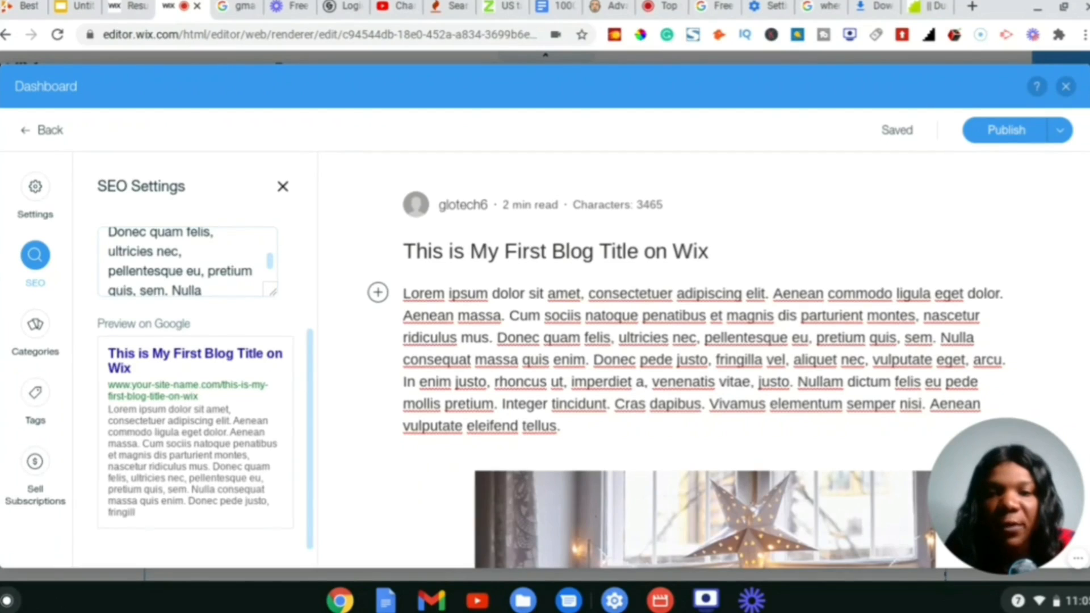
scroll(259, 426, "up", 3)
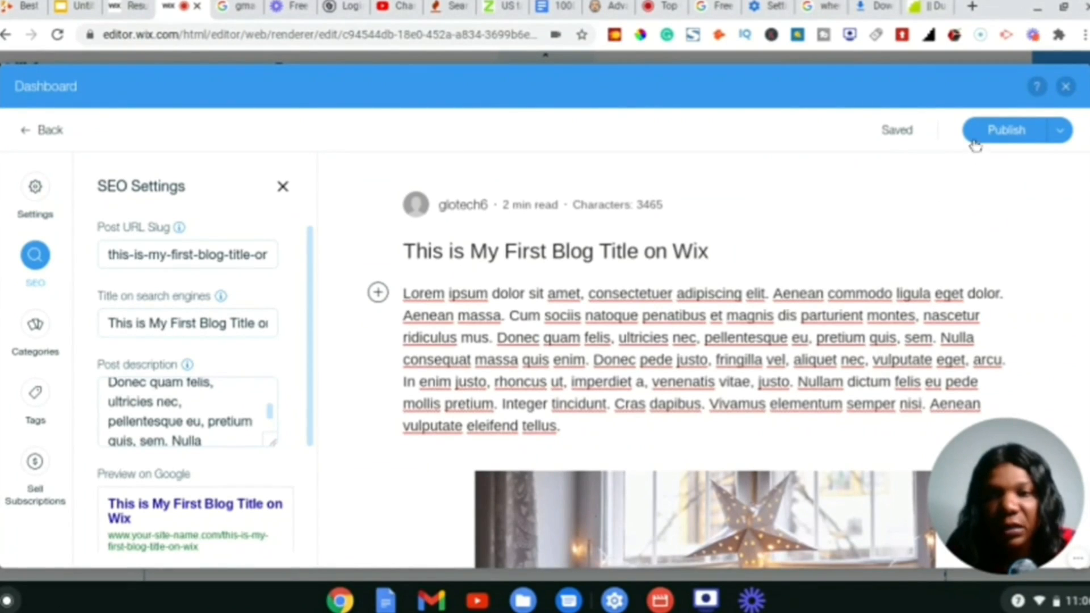
- In the post's settings, start replacing the cover image with one from Wix media
left_click(34, 187)
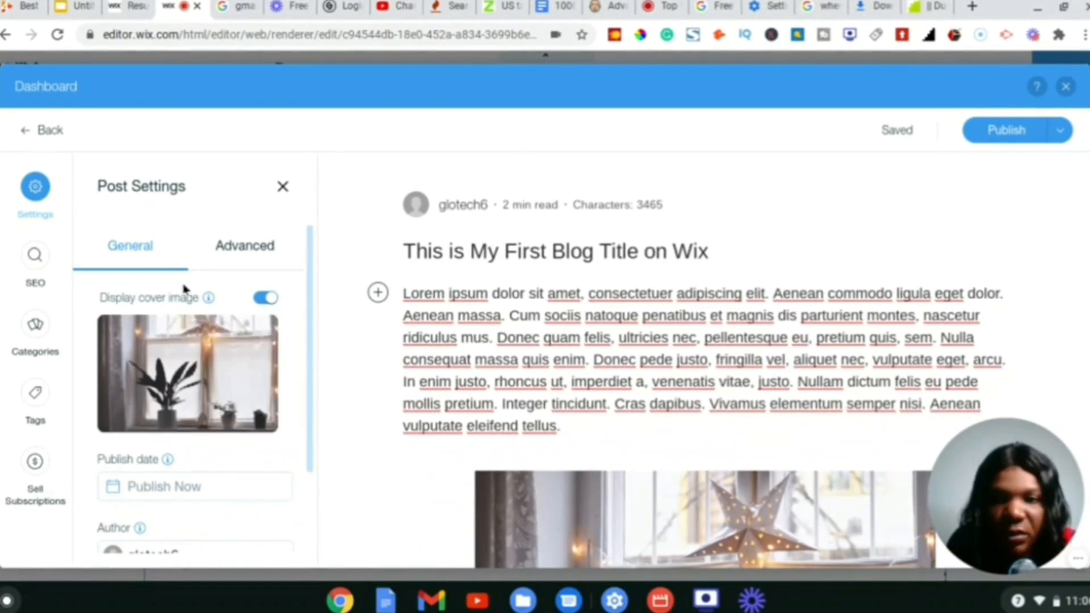
scroll(189, 363, "down", 2)
scroll(189, 349, "up", 2)
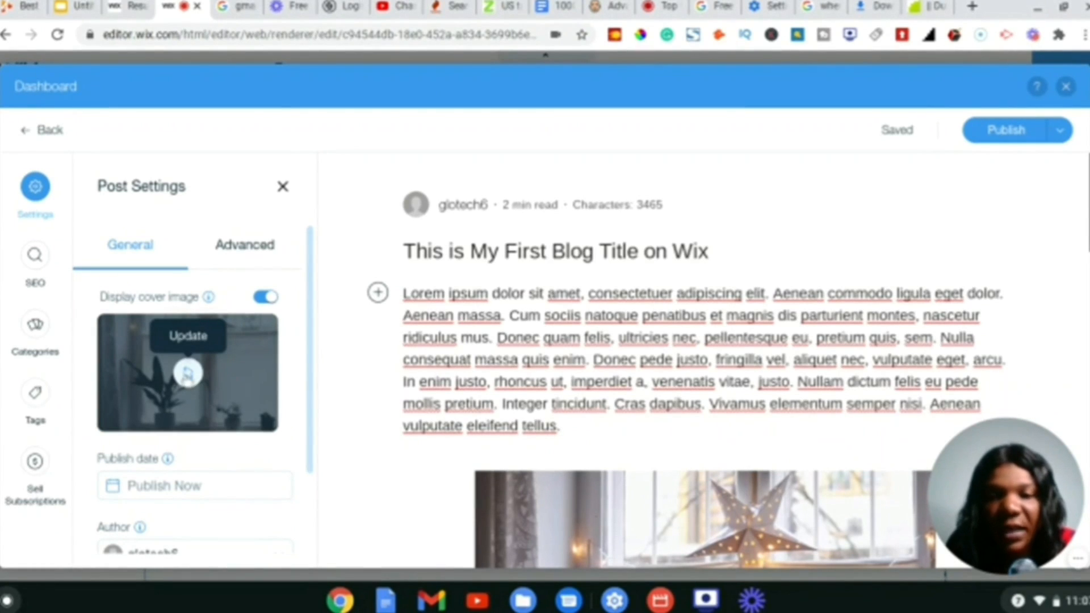
left_click(188, 376)
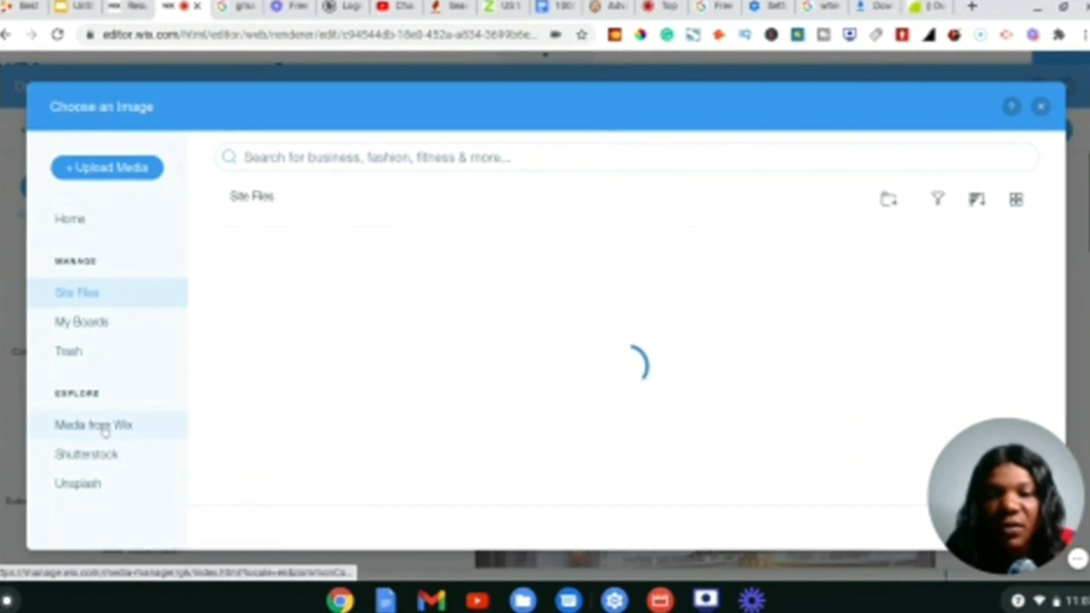
- Pick the Brushing Teeth stock photo of a boy at a sink from Media from Wix as the post's cover
left_click(105, 426)
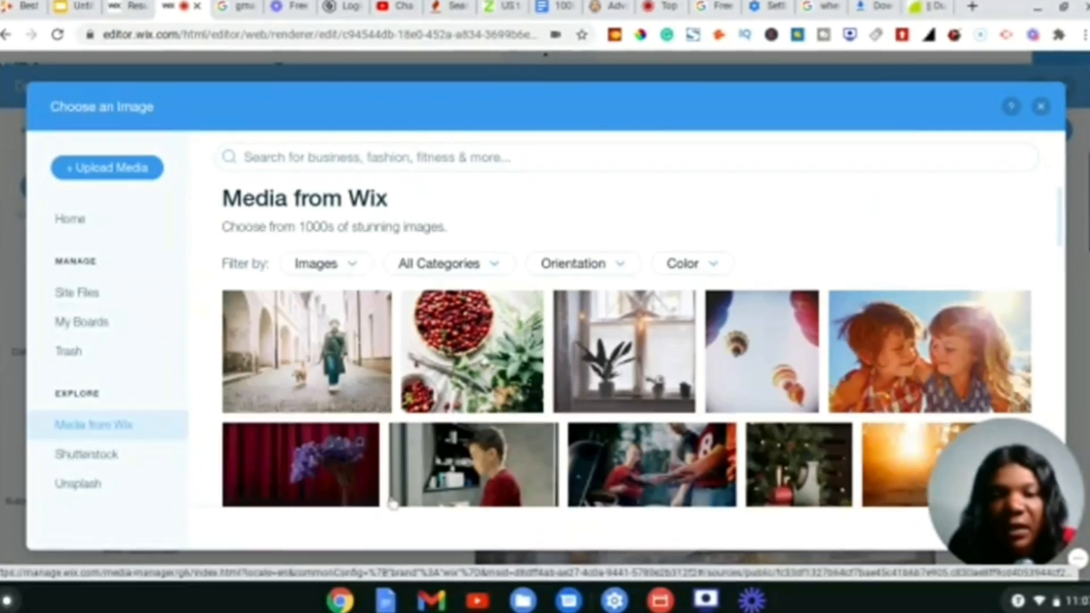
scroll(481, 447, "down", 1)
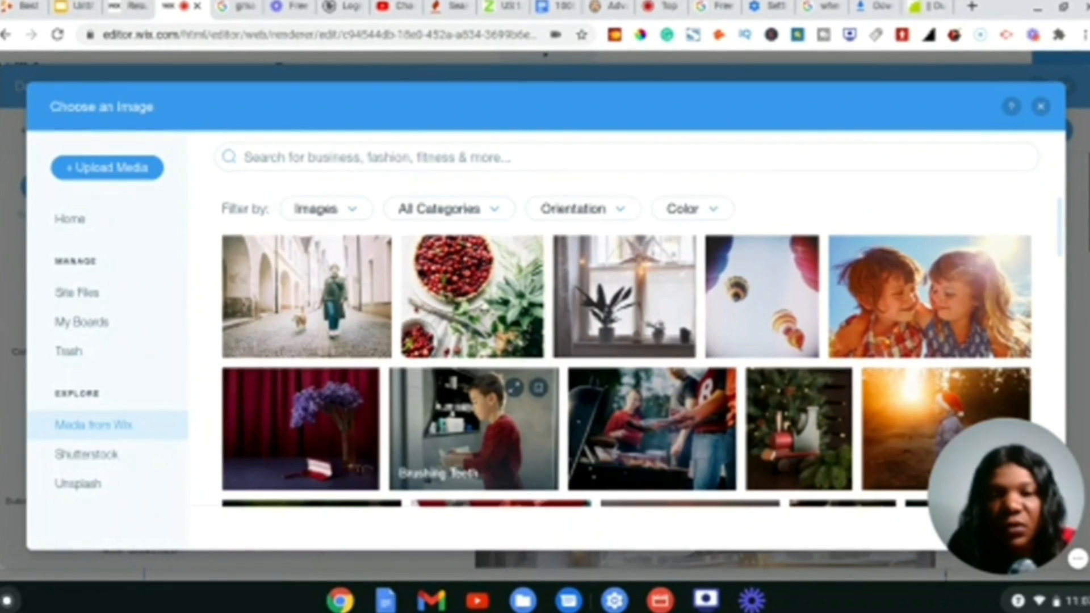
scroll(494, 420, "down", 1)
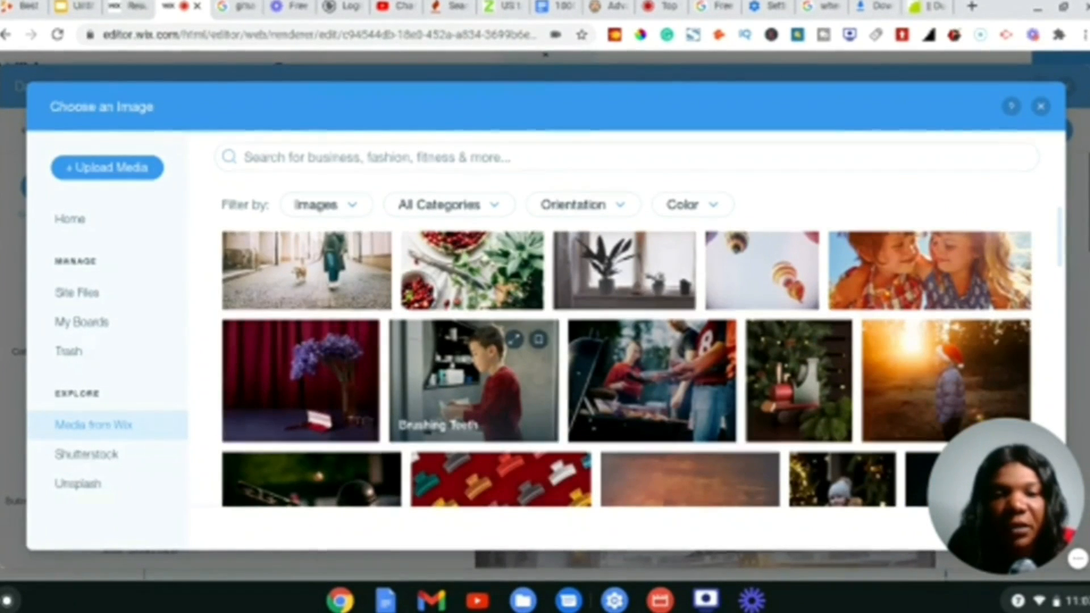
left_click(492, 399)
left_click_drag(998, 453, 788, 450)
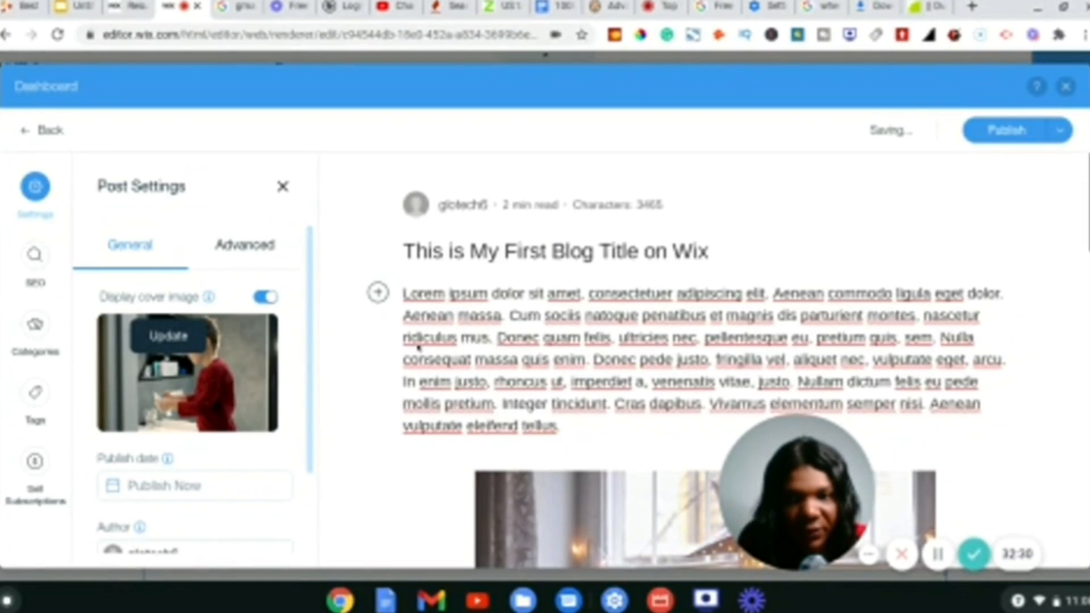
- Review the post's Advanced and General settings, then publish the blog post
left_click_drag(795, 448, 877, 447)
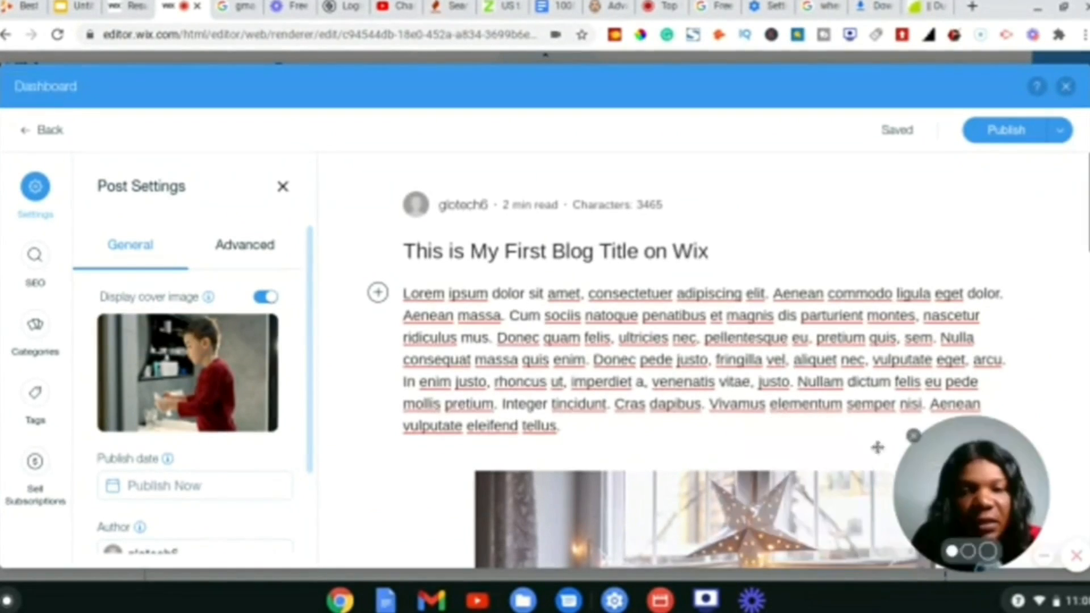
scroll(366, 438, "down", 3)
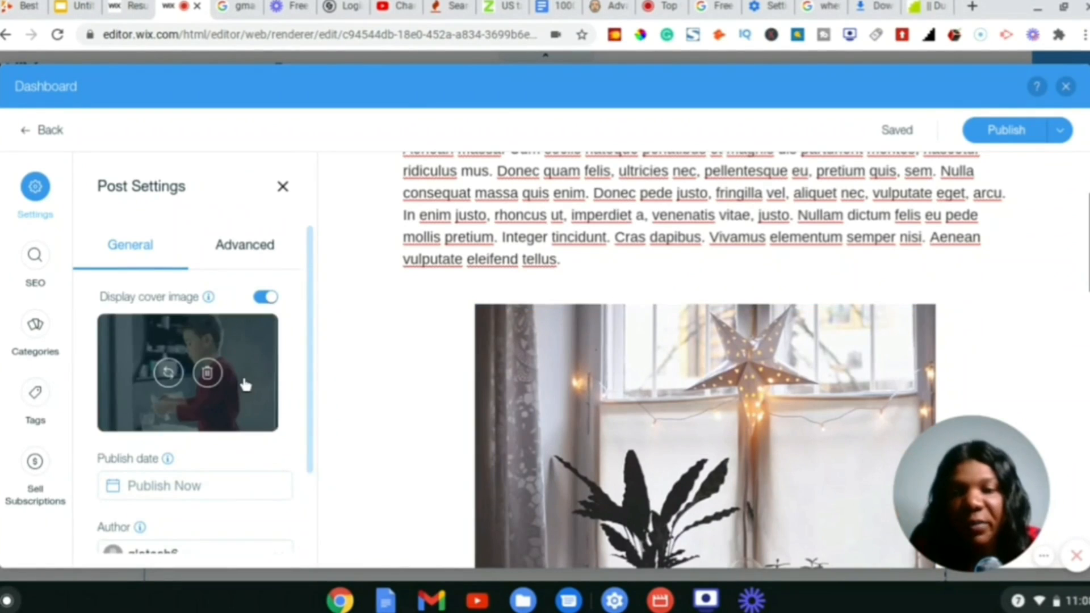
scroll(244, 384, "down", 3)
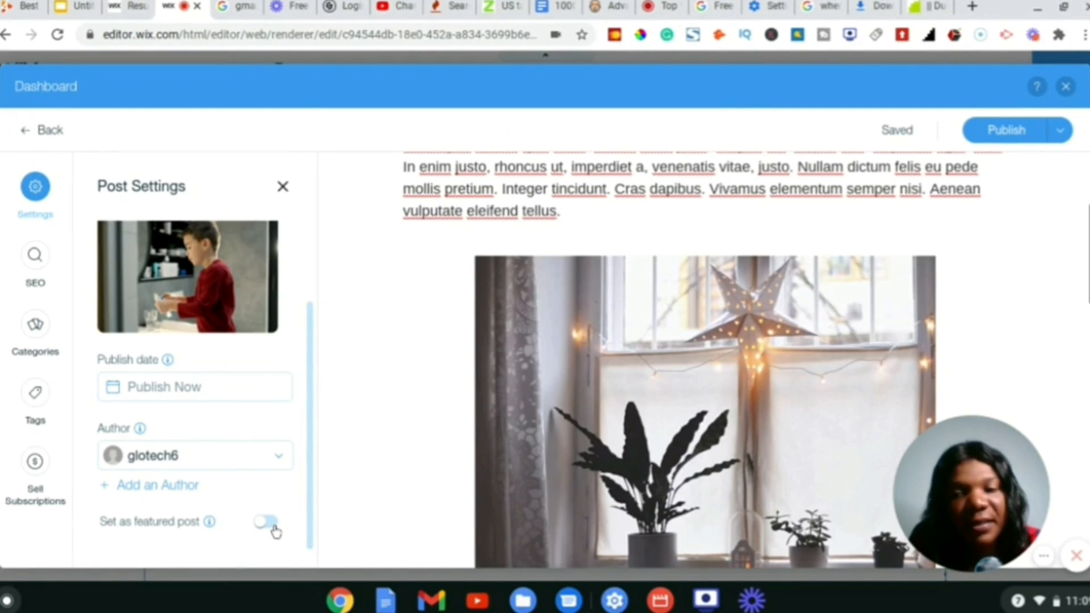
scroll(278, 437, "up", 2)
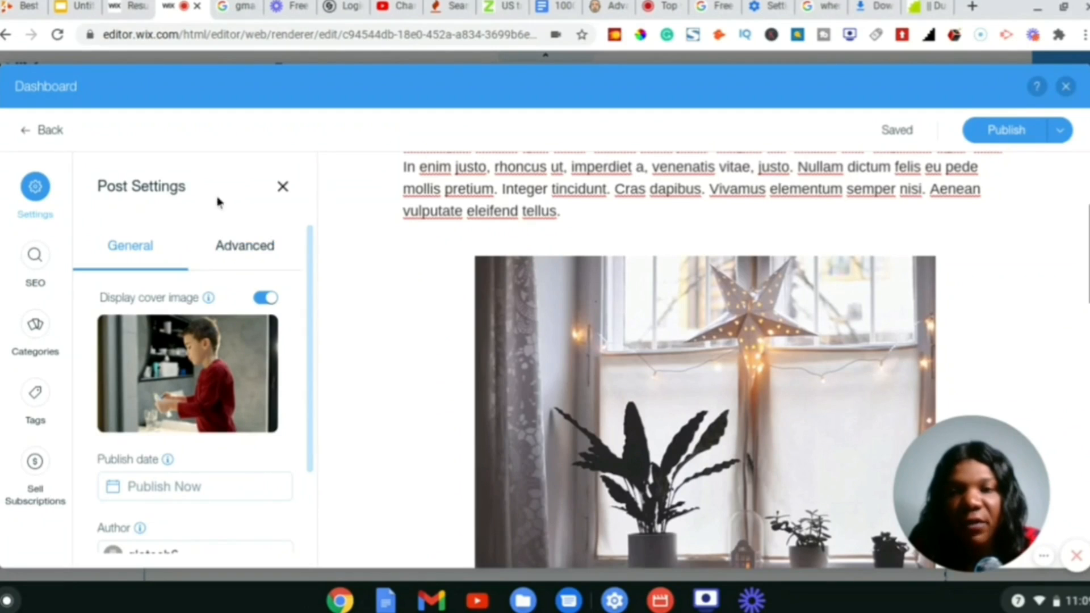
left_click(240, 255)
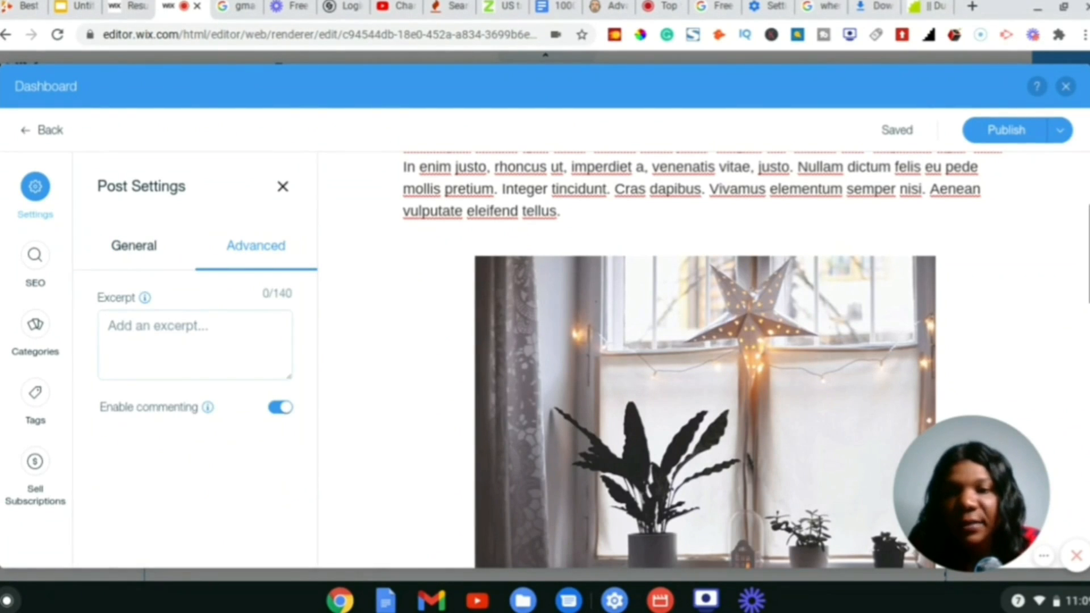
mouse_move(145, 296)
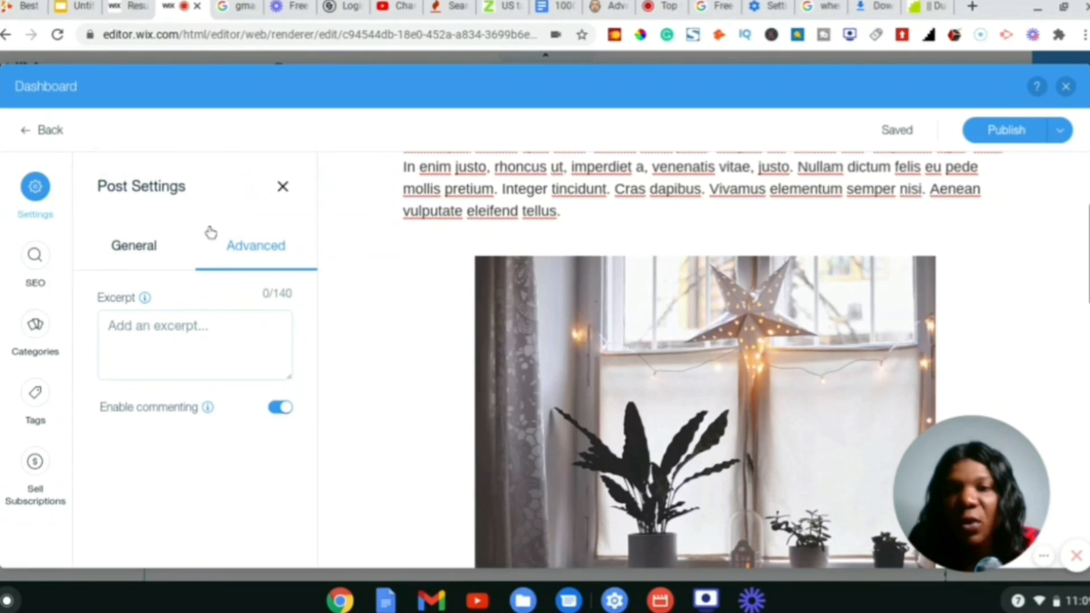
left_click(130, 248)
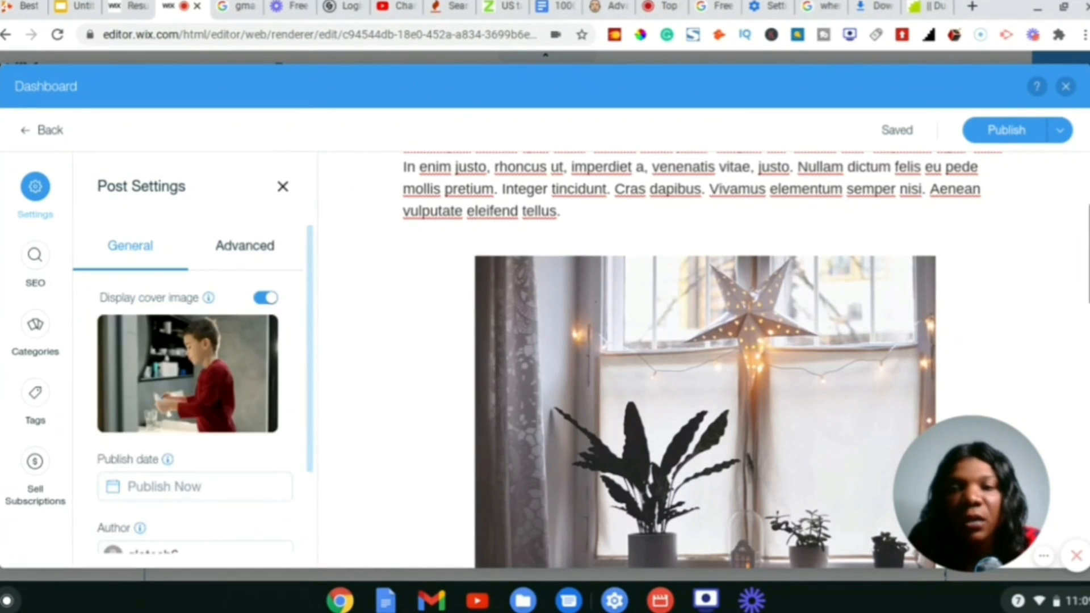
left_click(1004, 127)
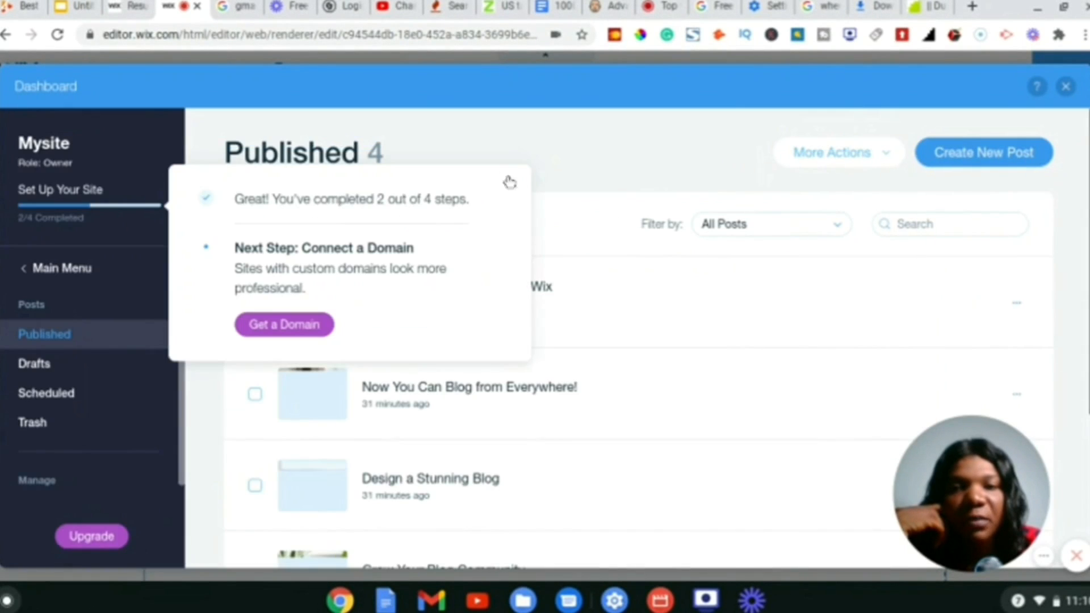
- Dismiss the setup message and open the options menu for the 'Now You Can Blog from Everywhere!' post
left_click(514, 185)
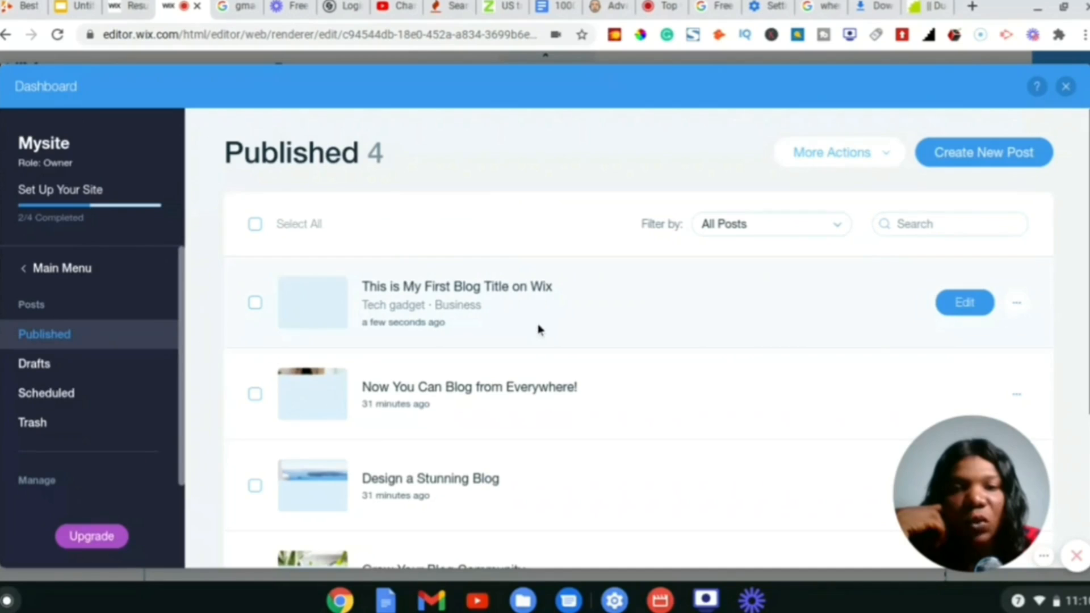
scroll(506, 388, "down", 4)
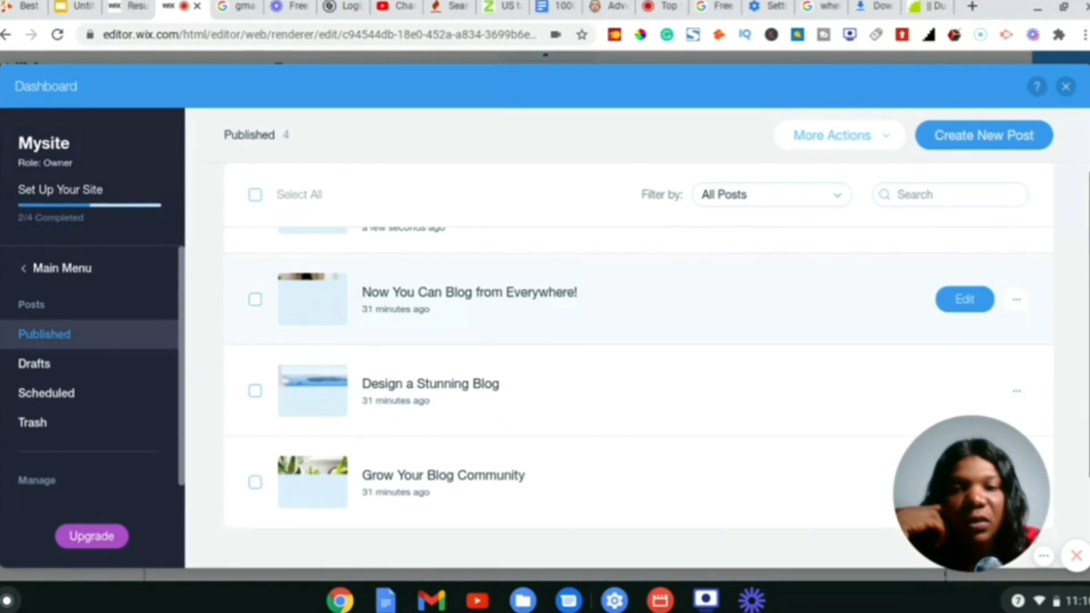
scroll(488, 377, "up", 4)
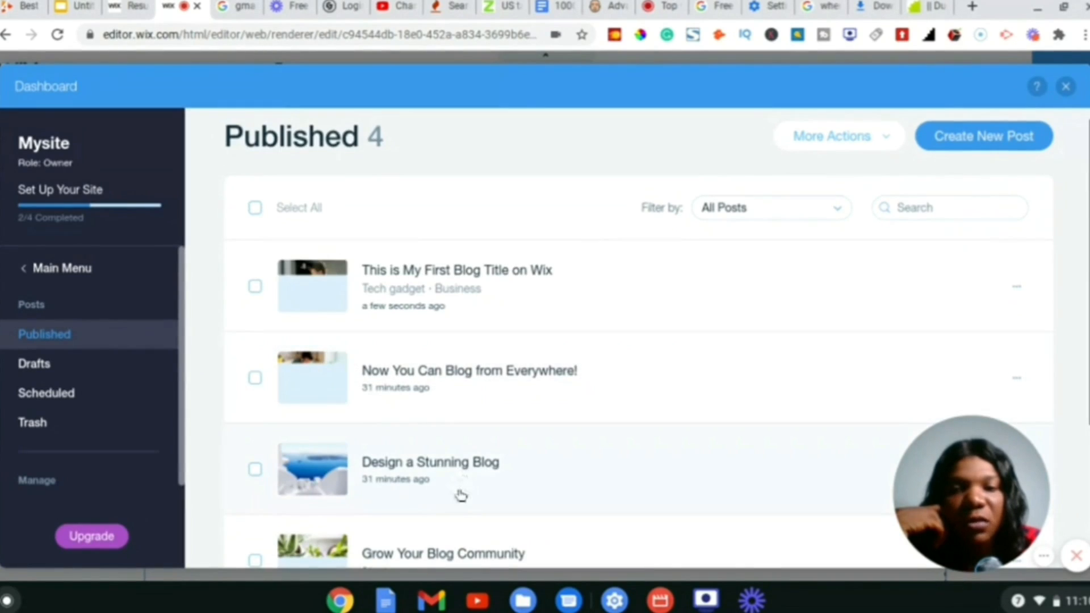
scroll(460, 495, "down", 1)
scroll(460, 496, "up", 2)
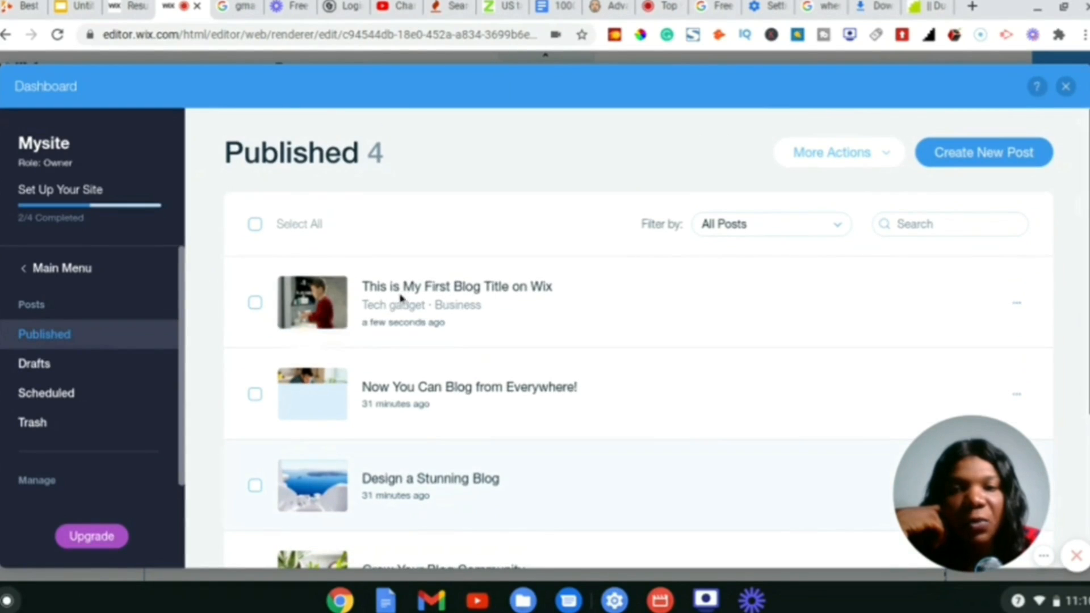
mouse_move(426, 299)
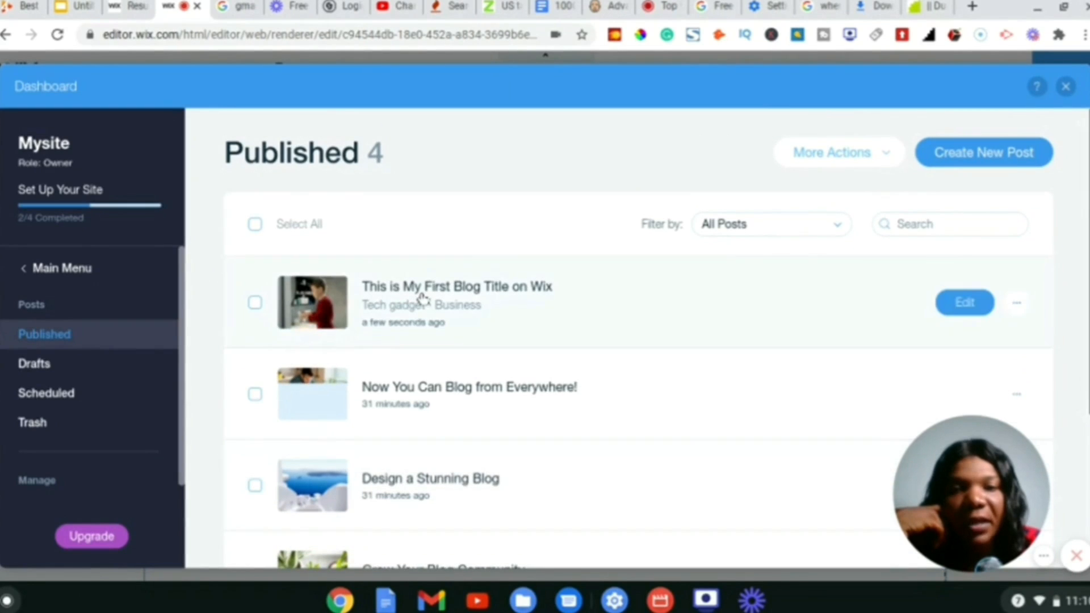
left_click(1017, 394)
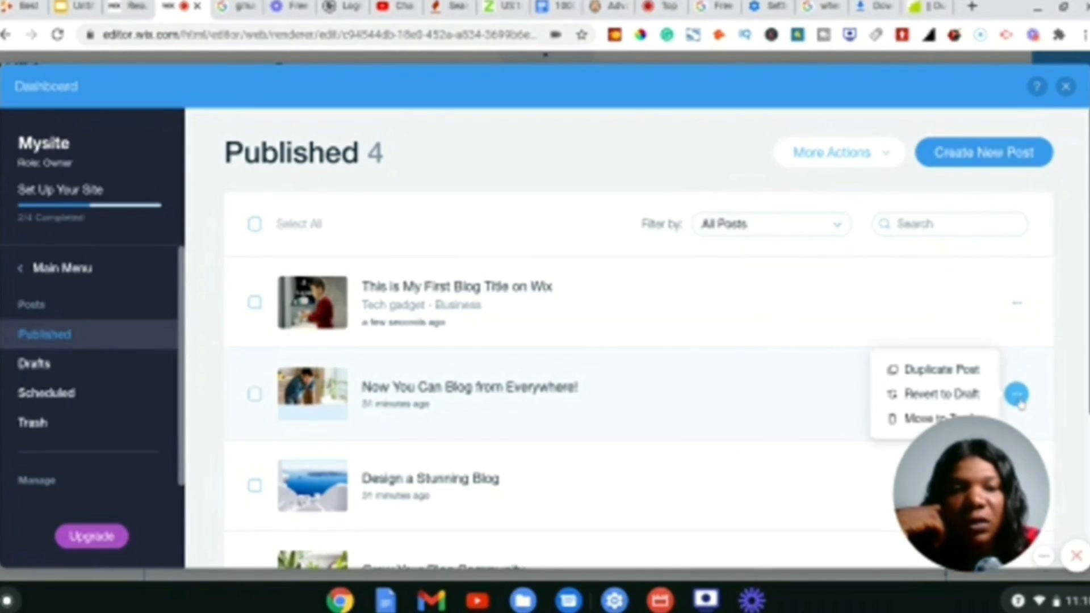
scroll(1028, 290, "down", 3)
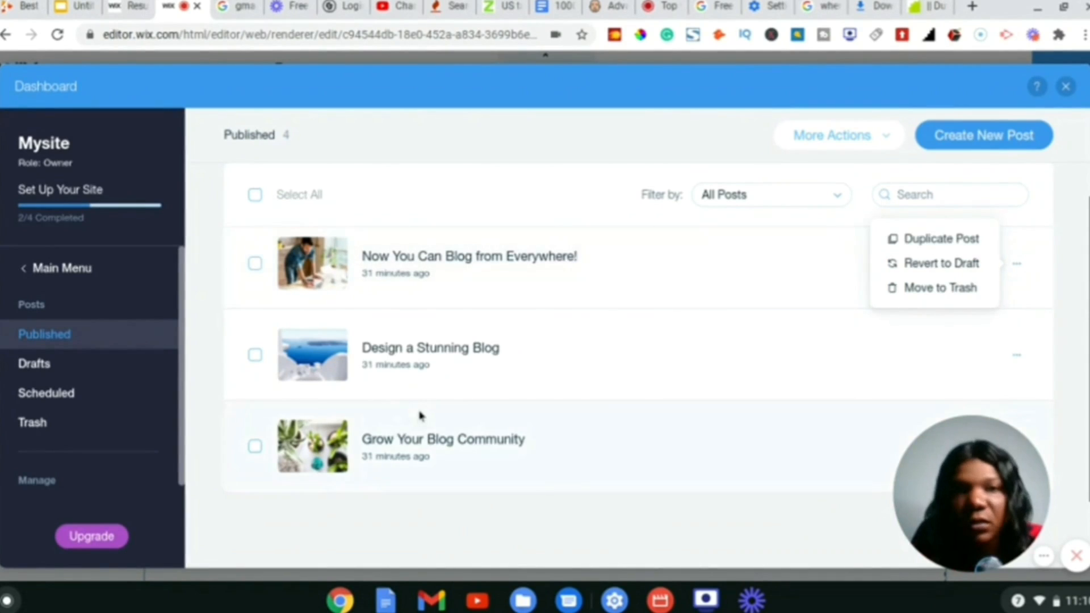
scroll(419, 415, "down", 2)
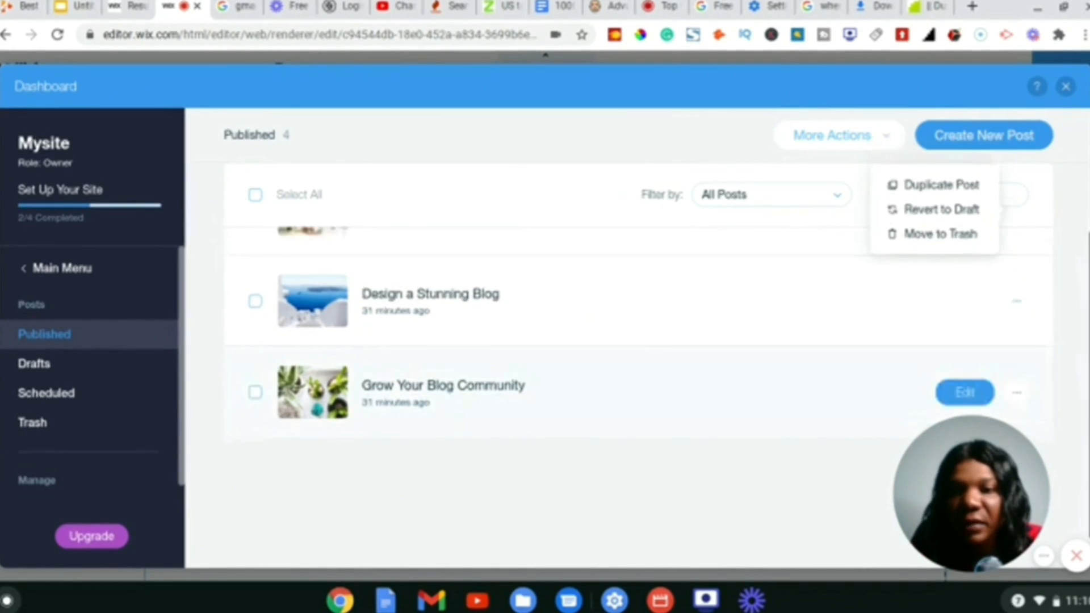
scroll(636, 340, "up", 3)
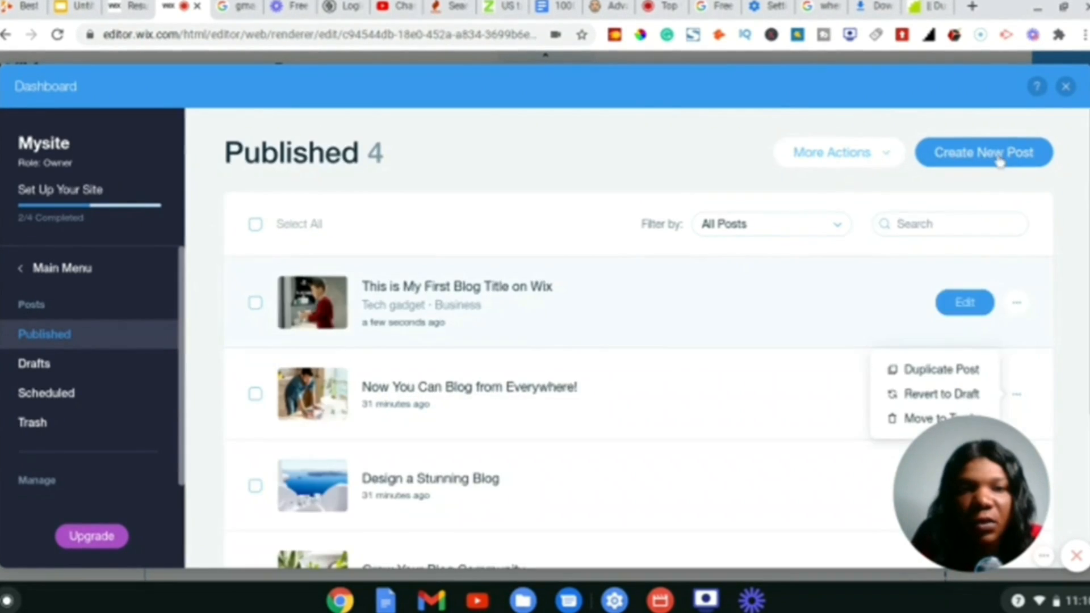
- Close the blog dashboard and switch the editor to the Home page
left_click(1066, 86)
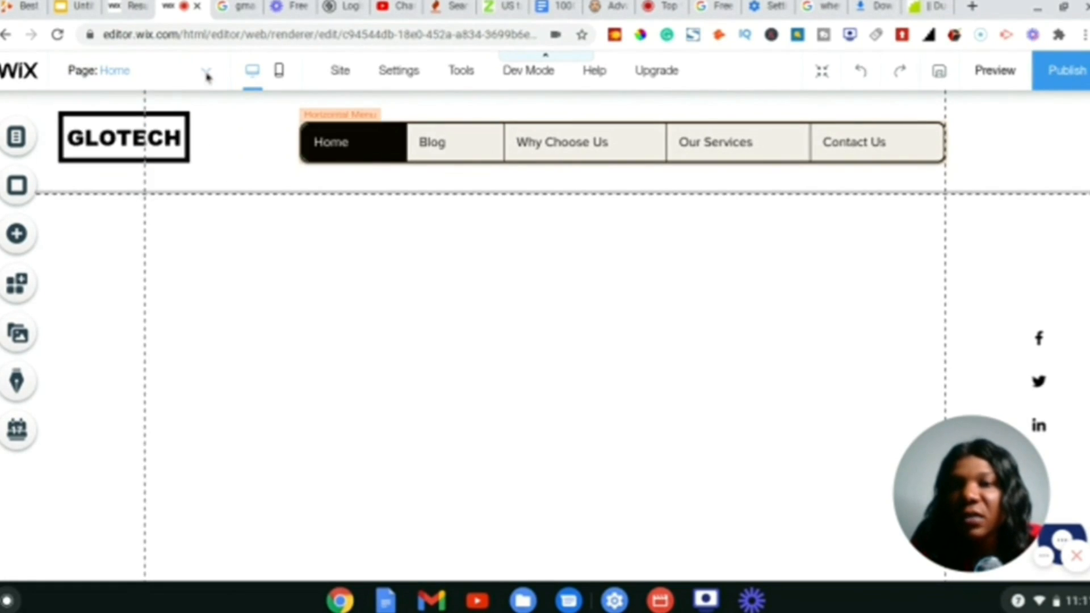
left_click(207, 74)
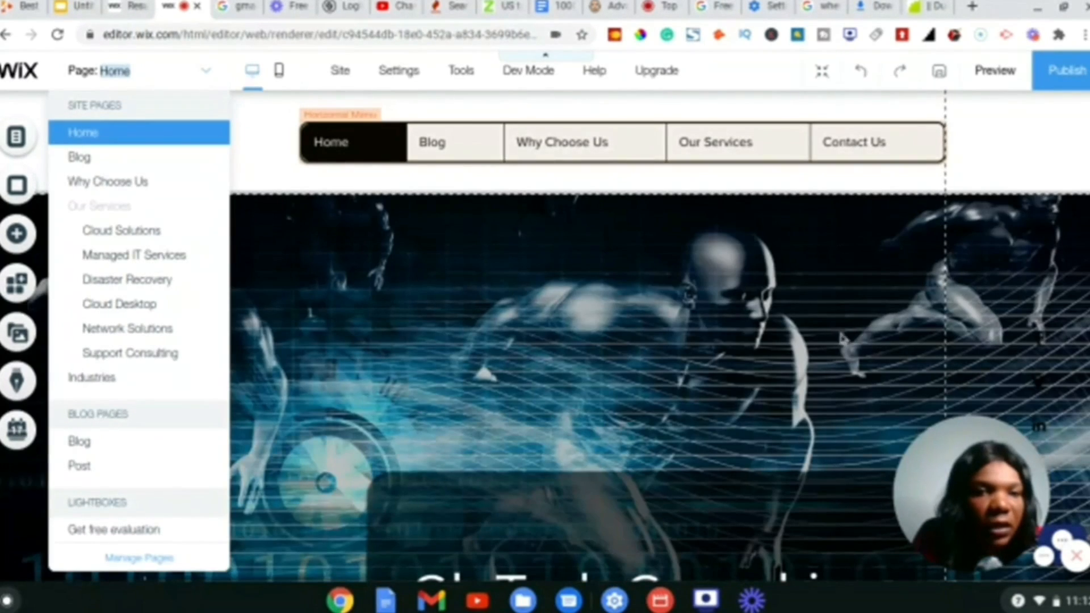
left_click(364, 187)
- Bring up the context menu for the Home page's hero strip
scroll(391, 341, "down", 2)
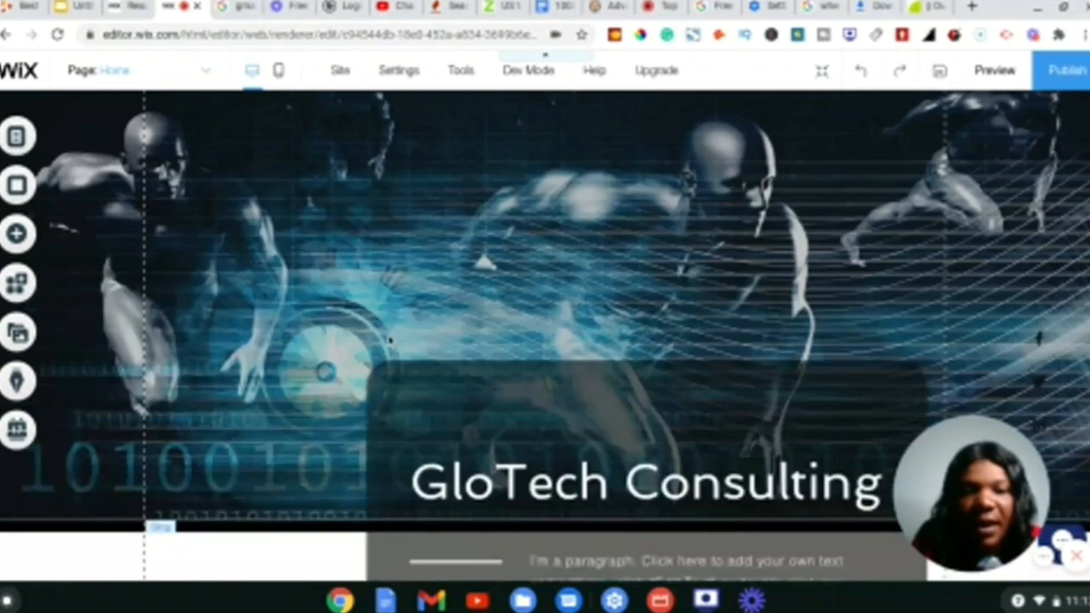
scroll(390, 340, "up", 3)
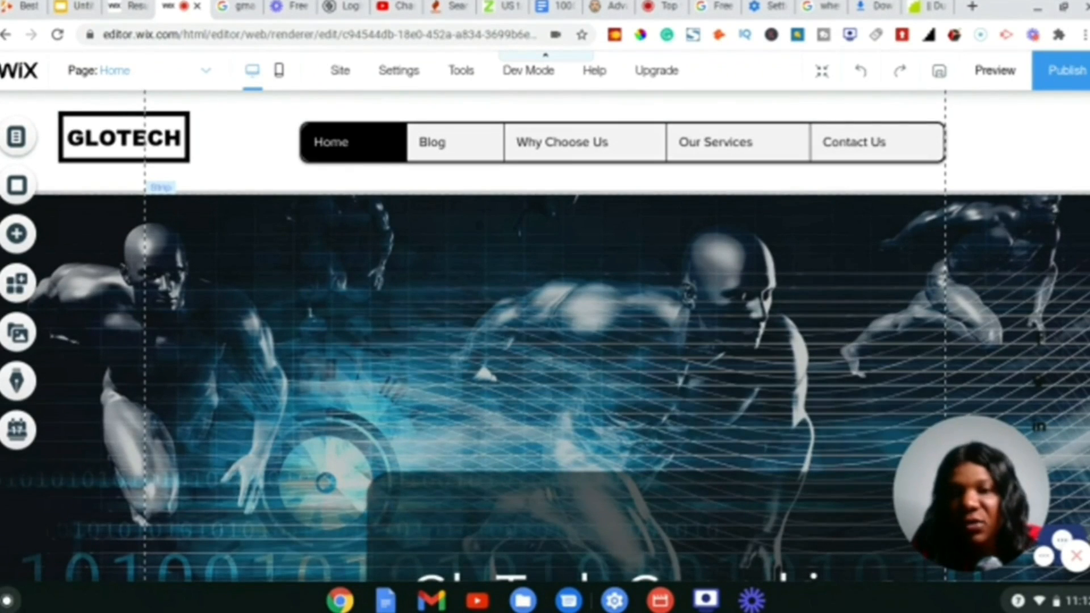
scroll(545, 335, "down", 2)
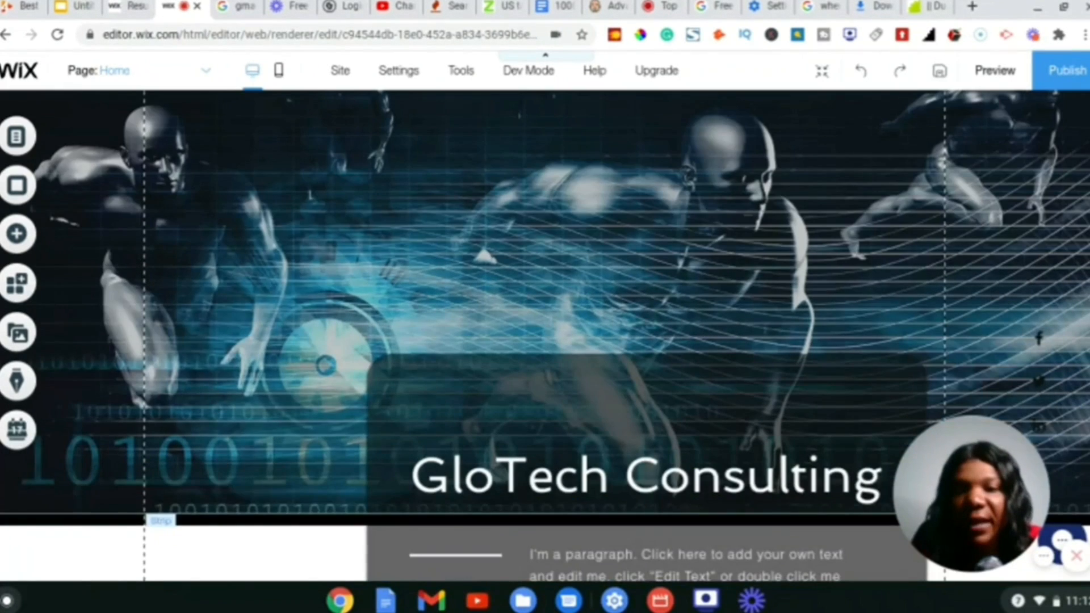
scroll(545, 335, "up", 2)
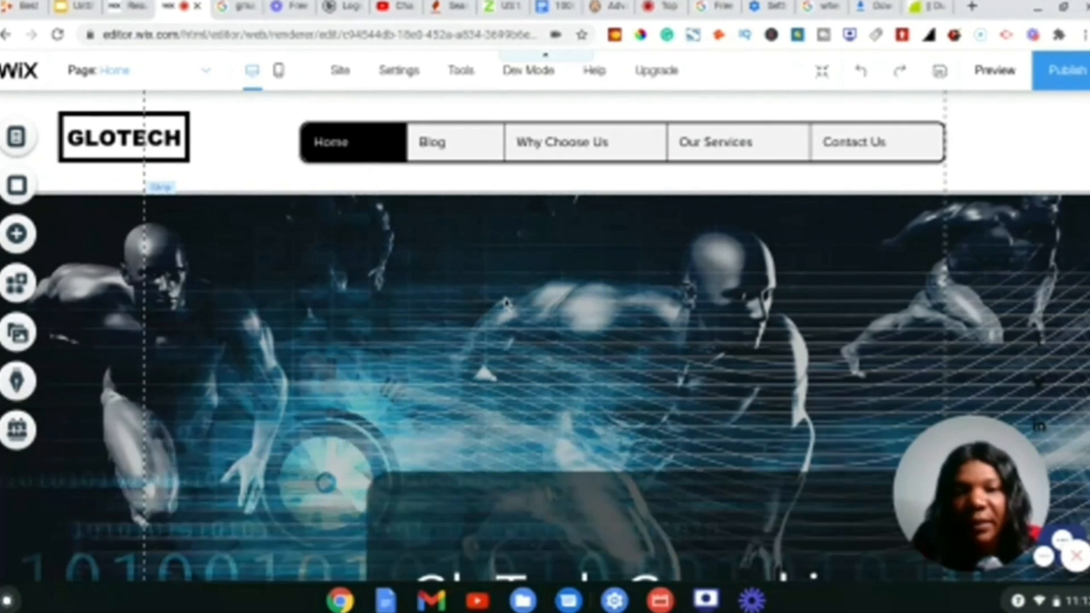
right_click(506, 303)
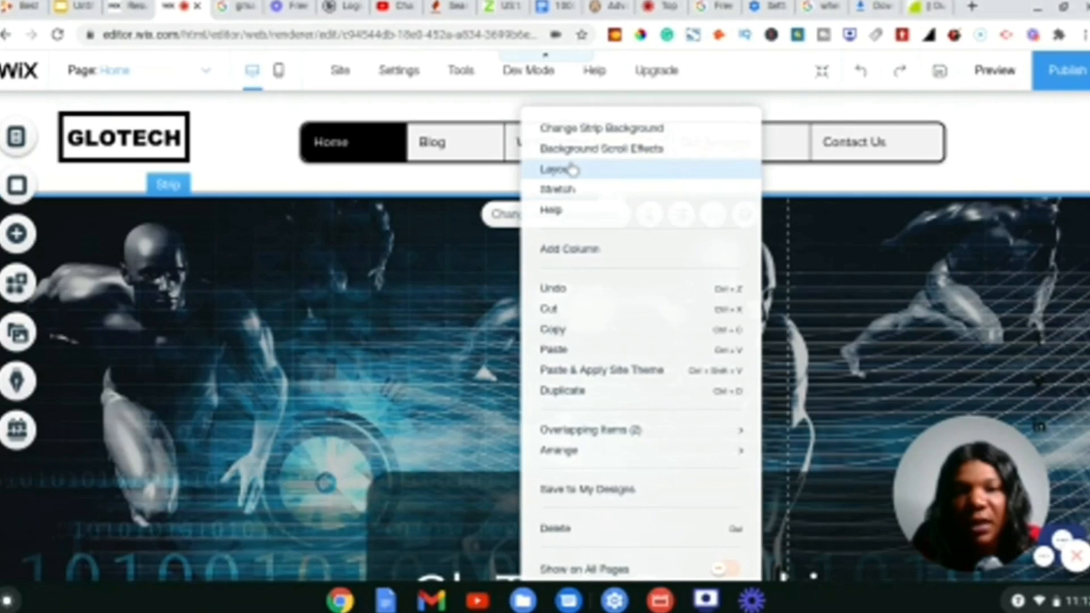
- Open Change Strip Background for the hero strip and browse the Media from Wix images
left_click(582, 130)
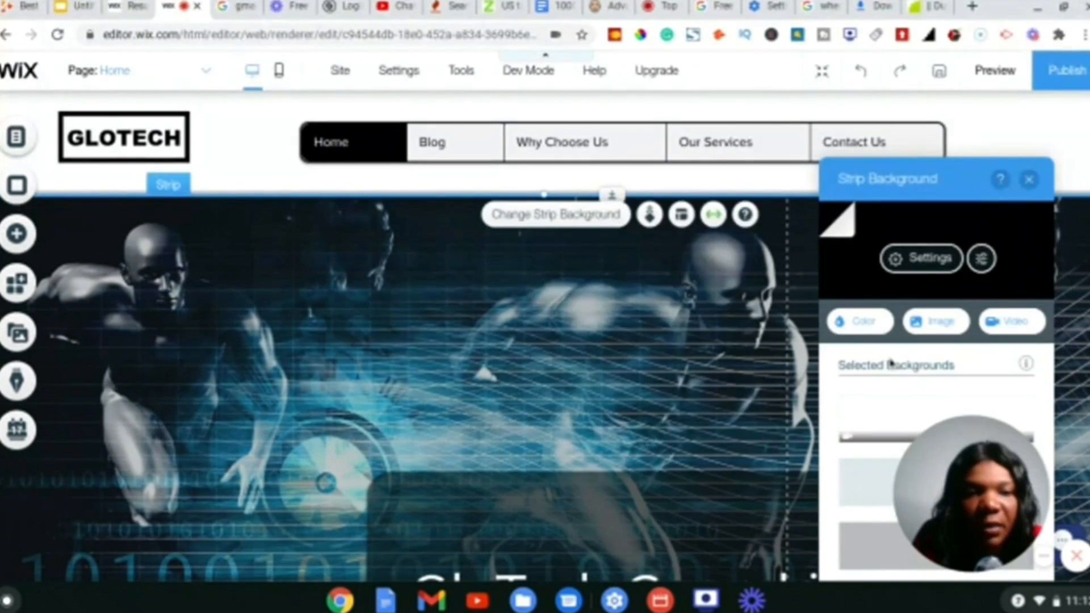
scroll(936, 363, "down", 5)
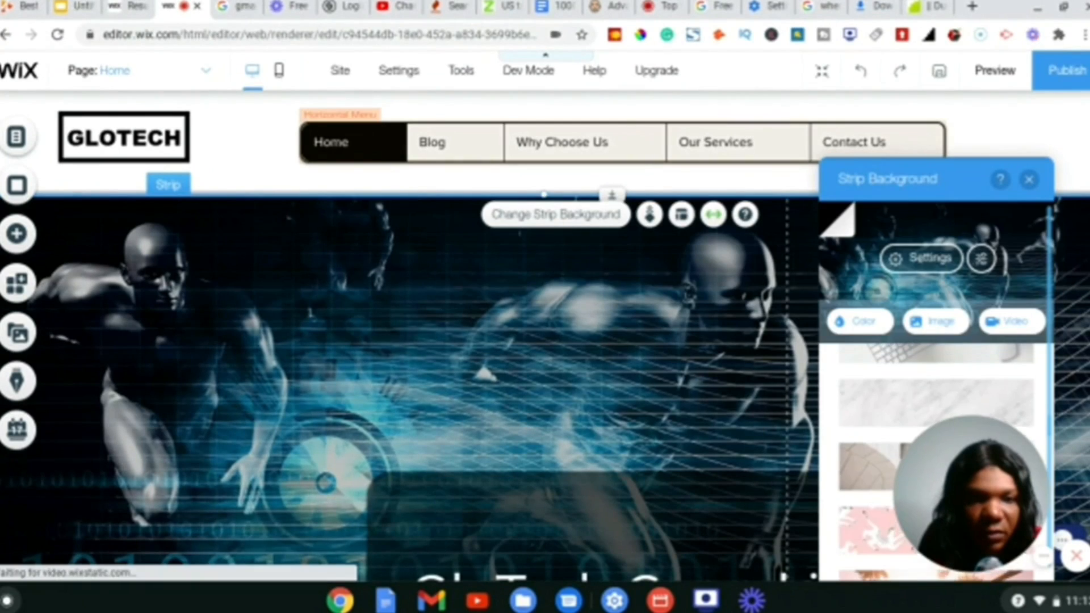
scroll(953, 466, "down", 1)
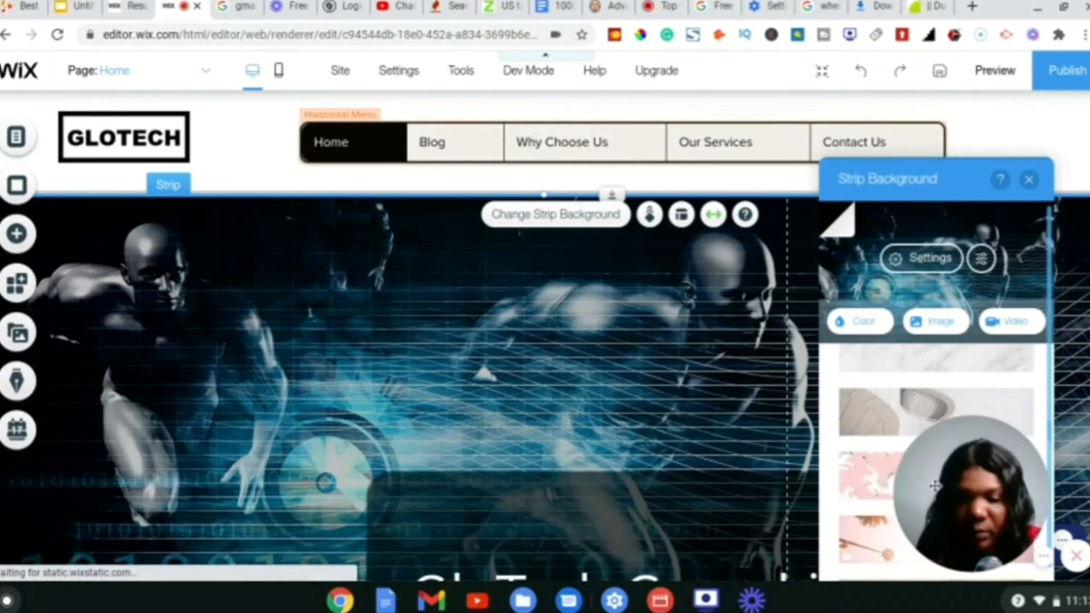
left_click_drag(933, 486, 135, 505)
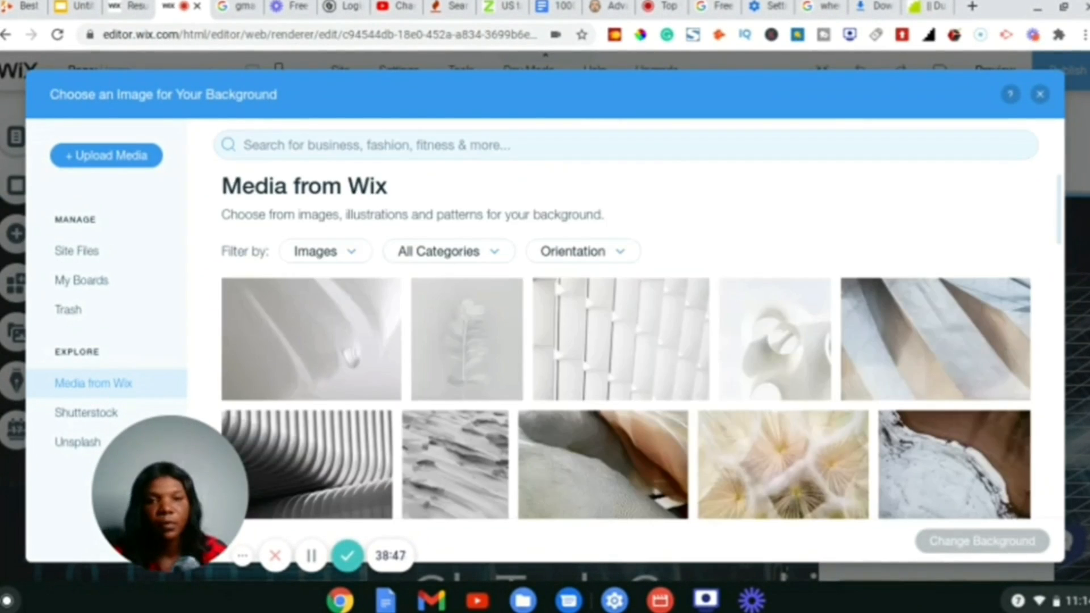
- Search the library for 'tech' and set the Mac Desktop photo as the hero strip background
left_click(368, 145)
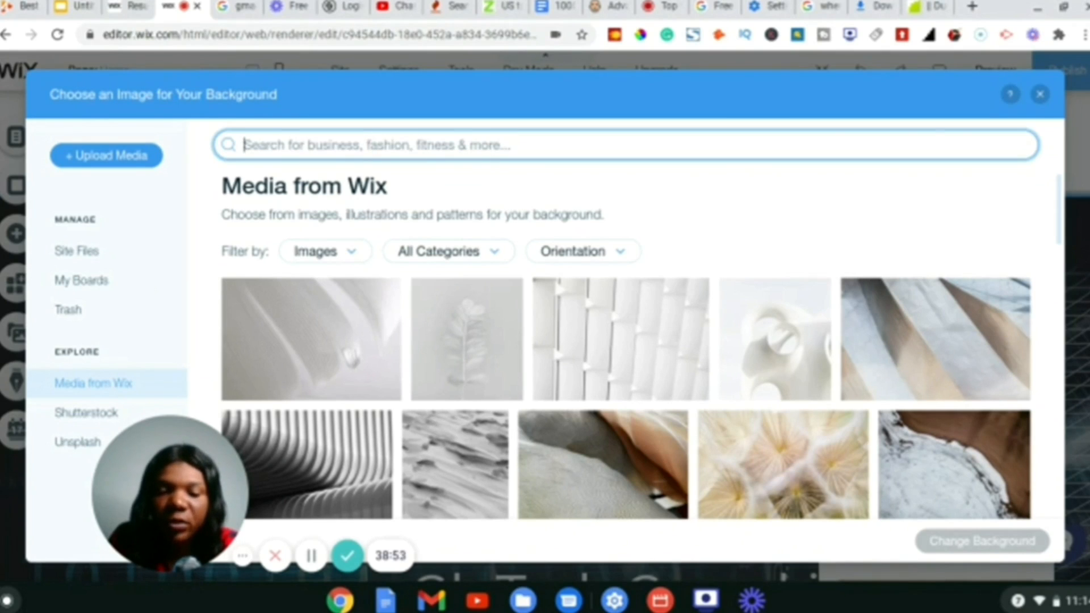
type("tech")
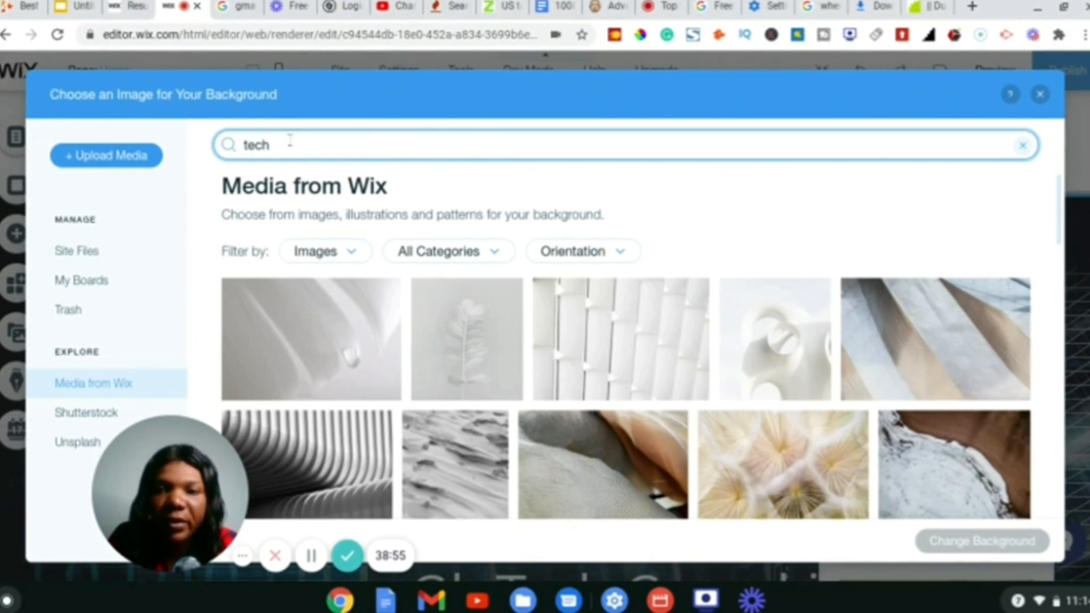
left_click(228, 152)
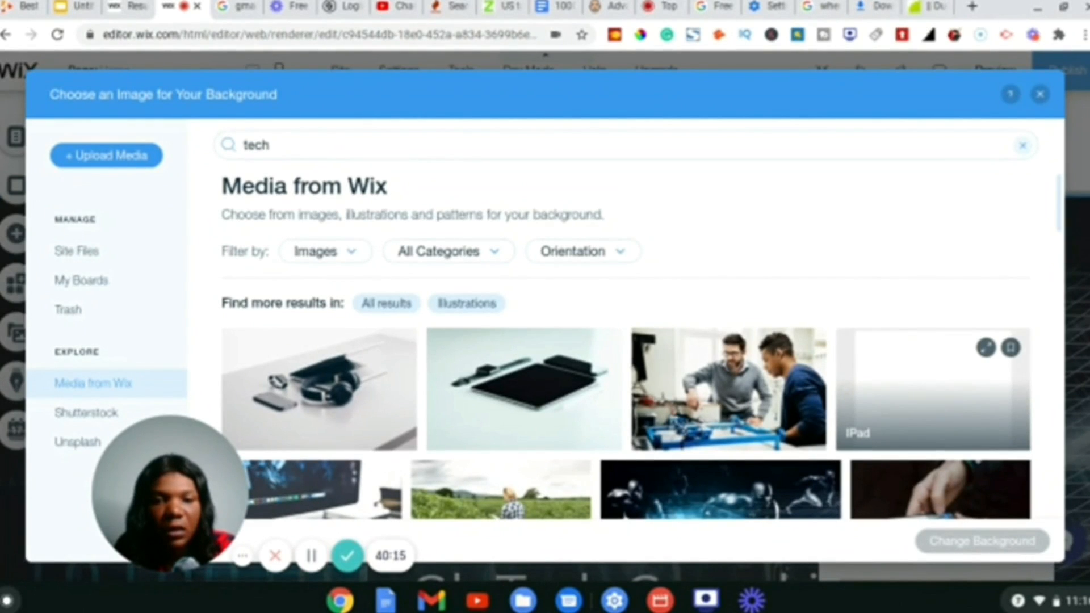
scroll(931, 392, "down", 3)
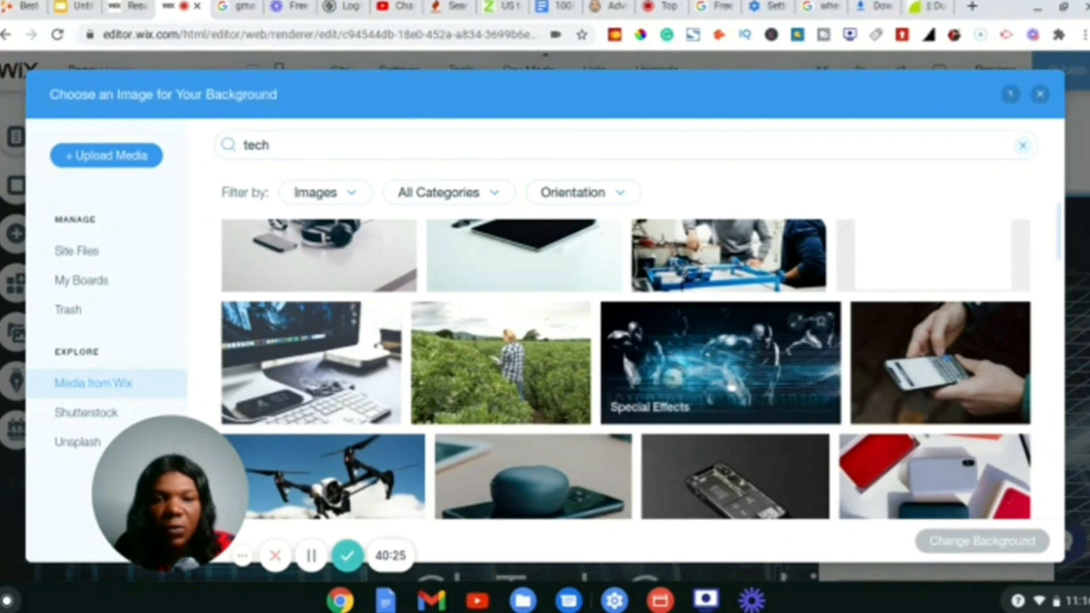
left_click(321, 377)
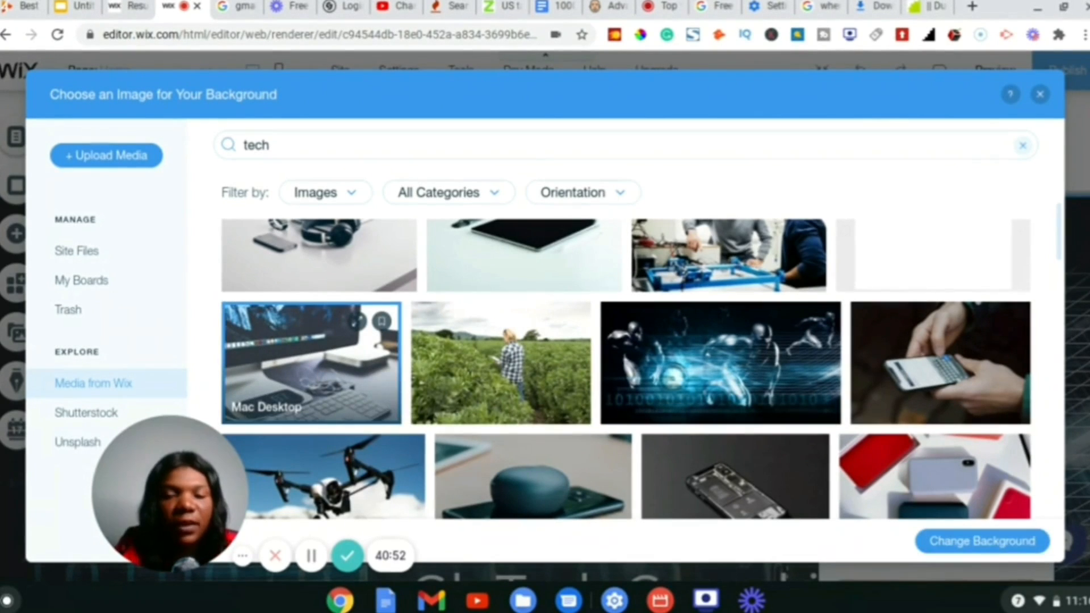
left_click(962, 542)
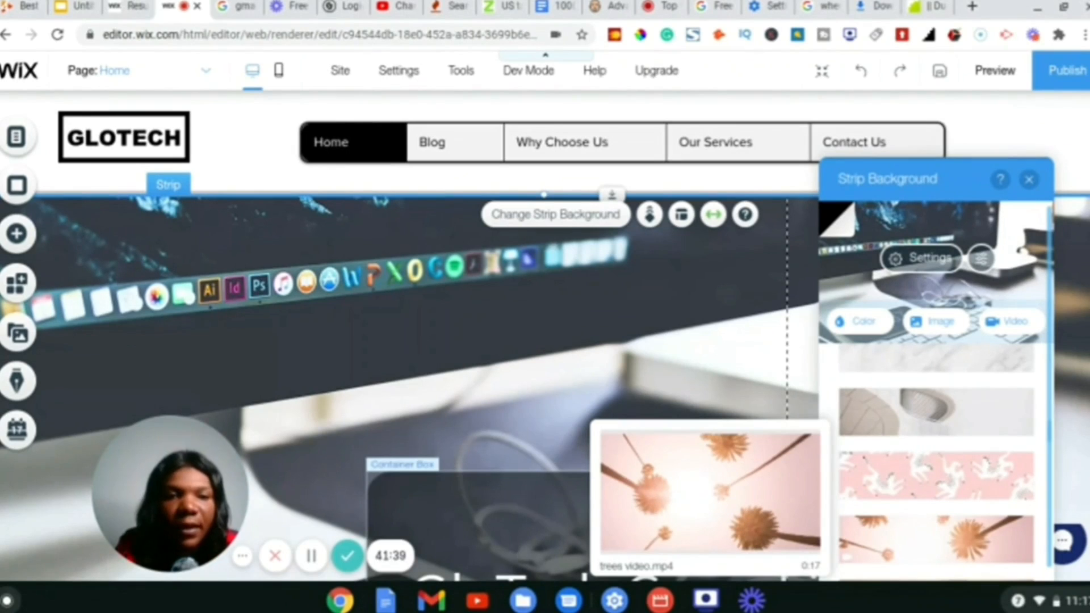
- Set the Mac Desktop background image opacity to 45% in its settings
left_click(931, 259)
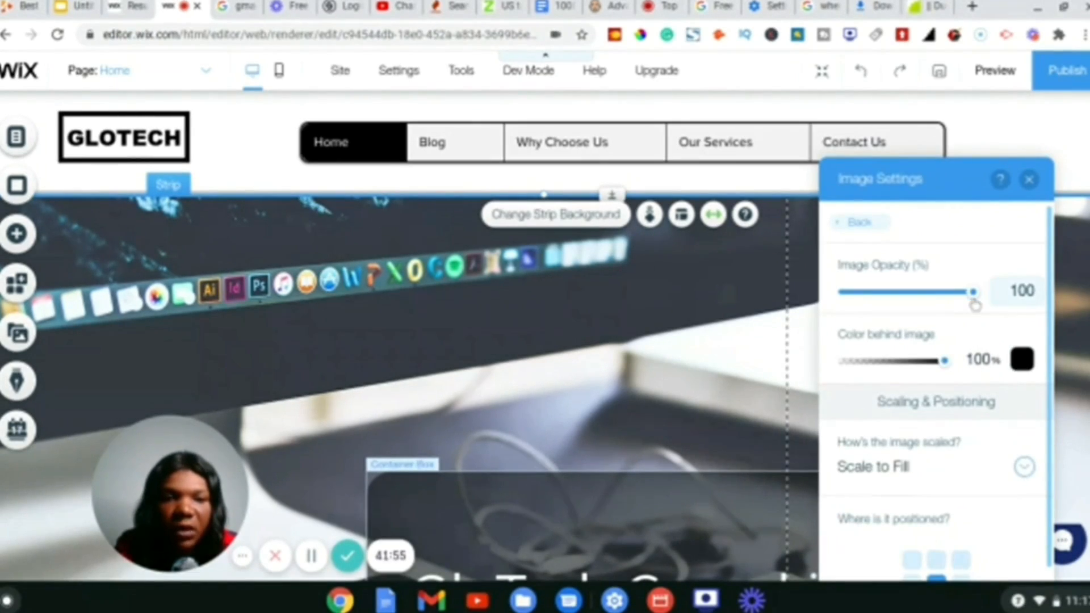
left_click_drag(974, 304, 917, 301)
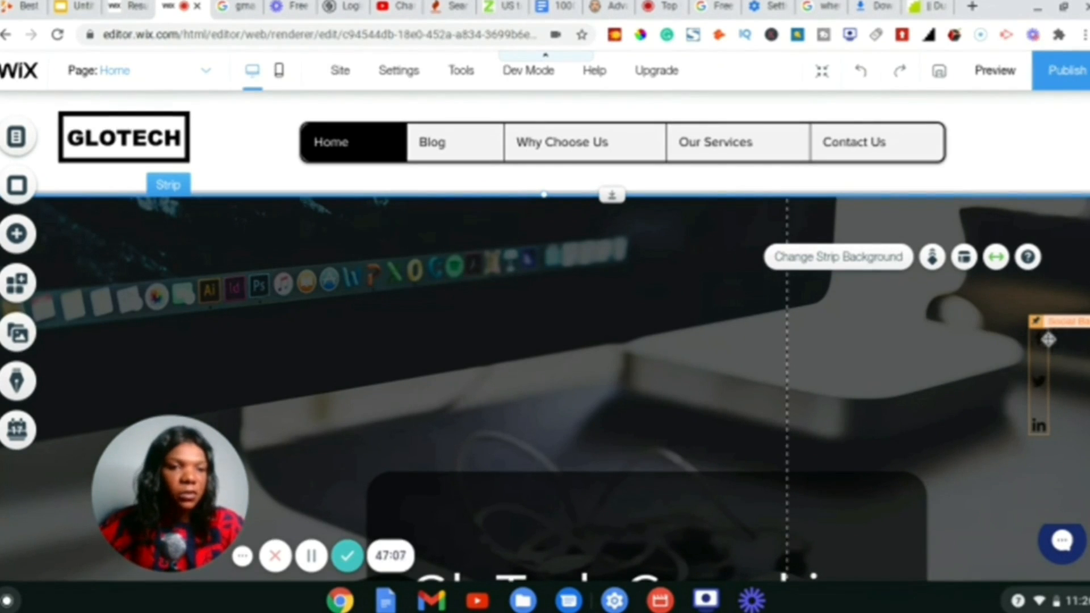
- Delete the social media icon bar from the Home page, publish, and view the live GloTech site
scroll(1038, 343, "down", 1)
scroll(1038, 340, "down", 3)
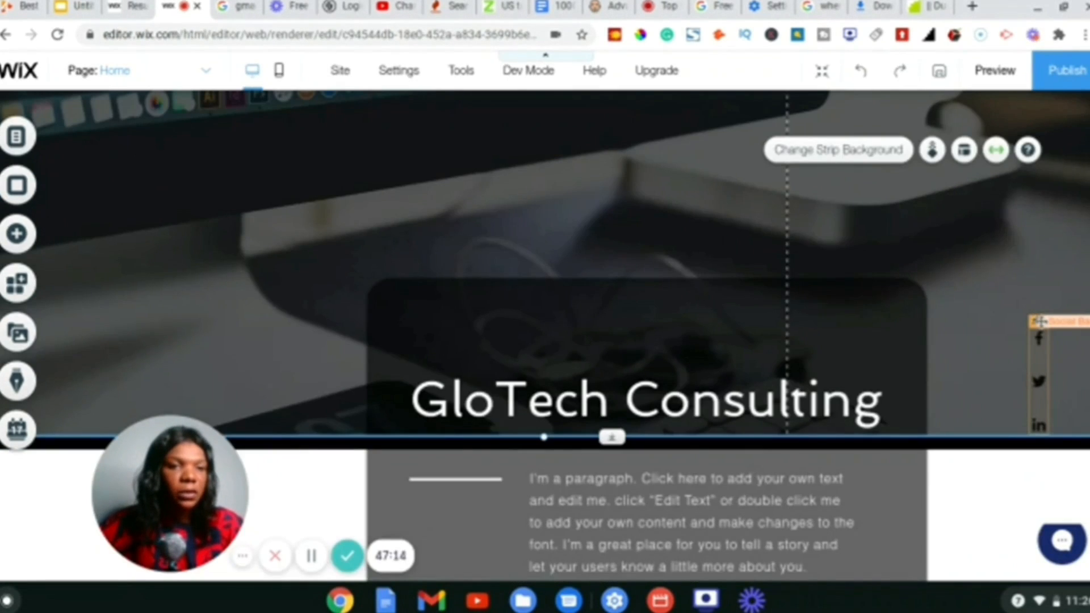
scroll(1029, 347, "down", 3)
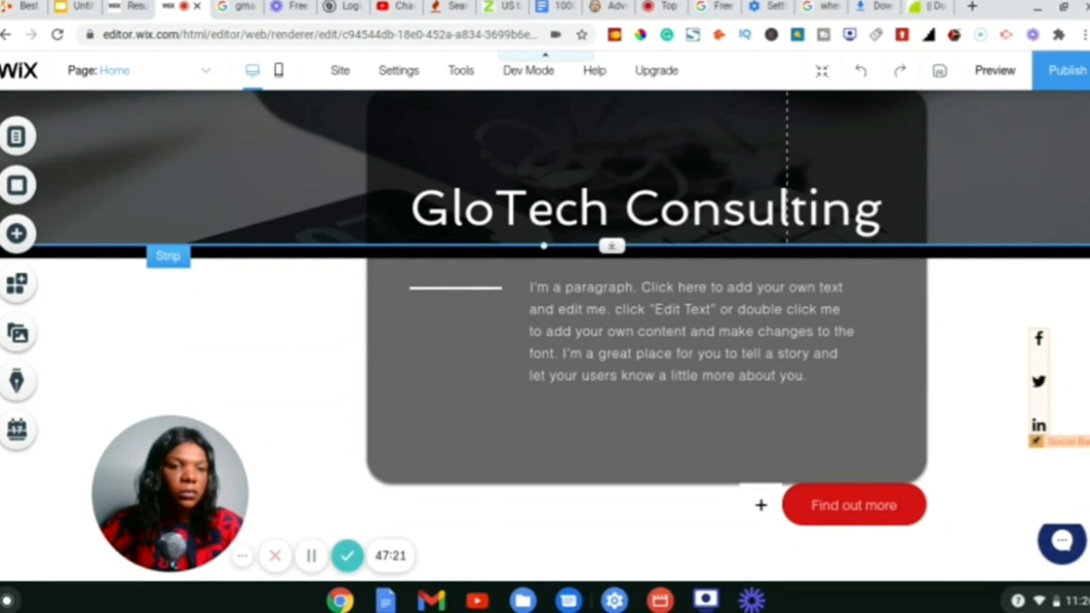
right_click(1038, 425)
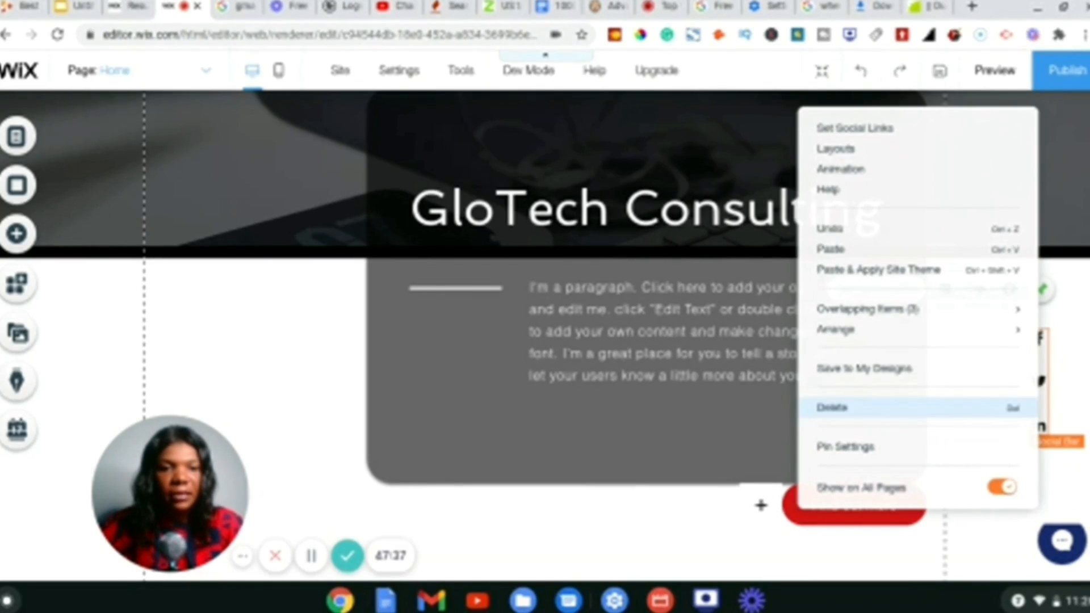
left_click(1047, 389)
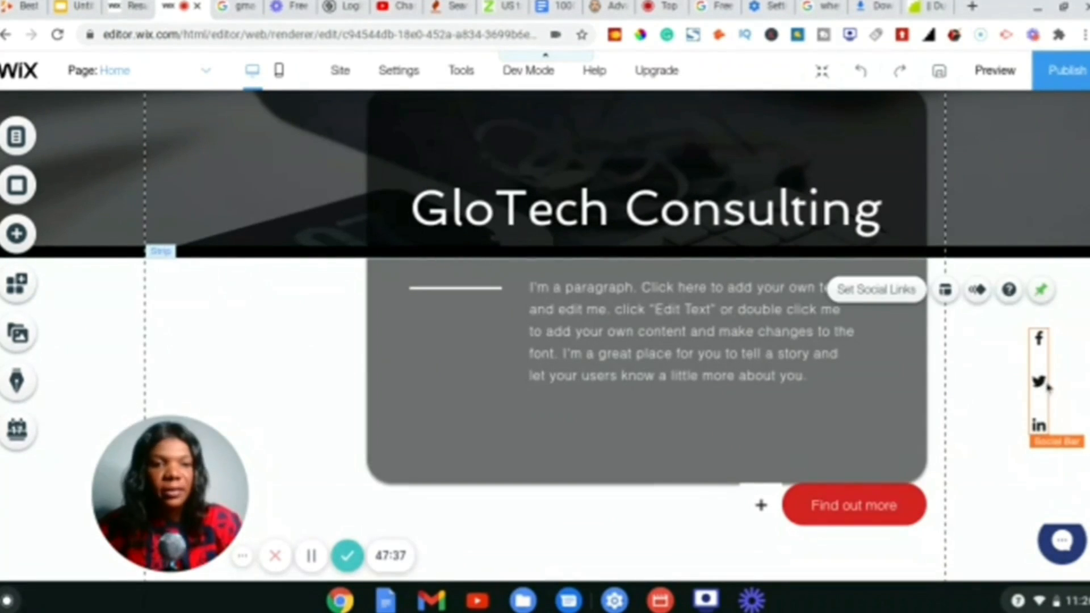
key("Delete")
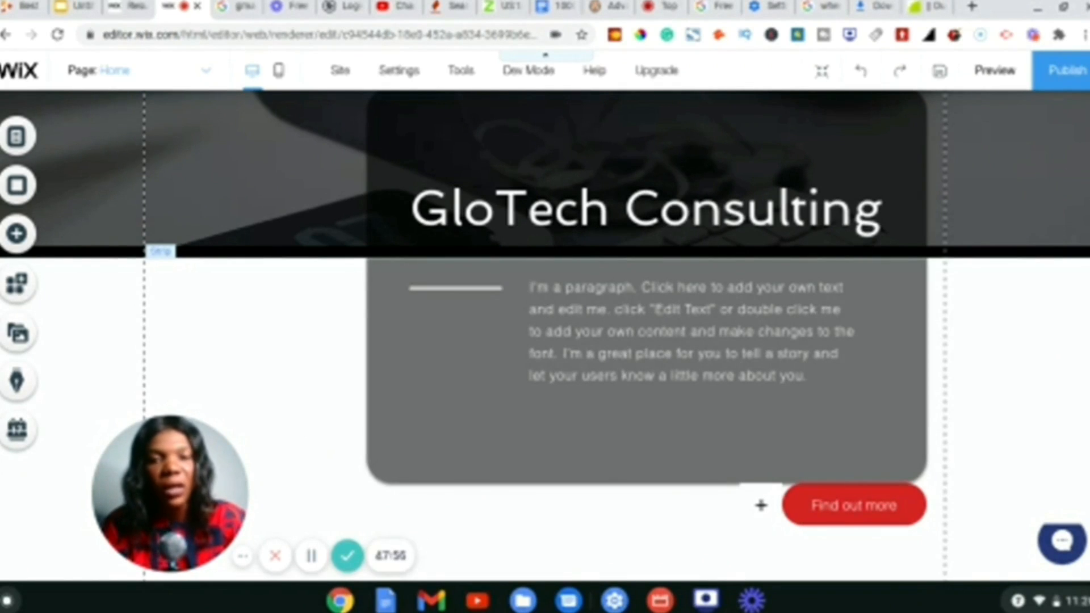
scroll(544, 327, "up", 1)
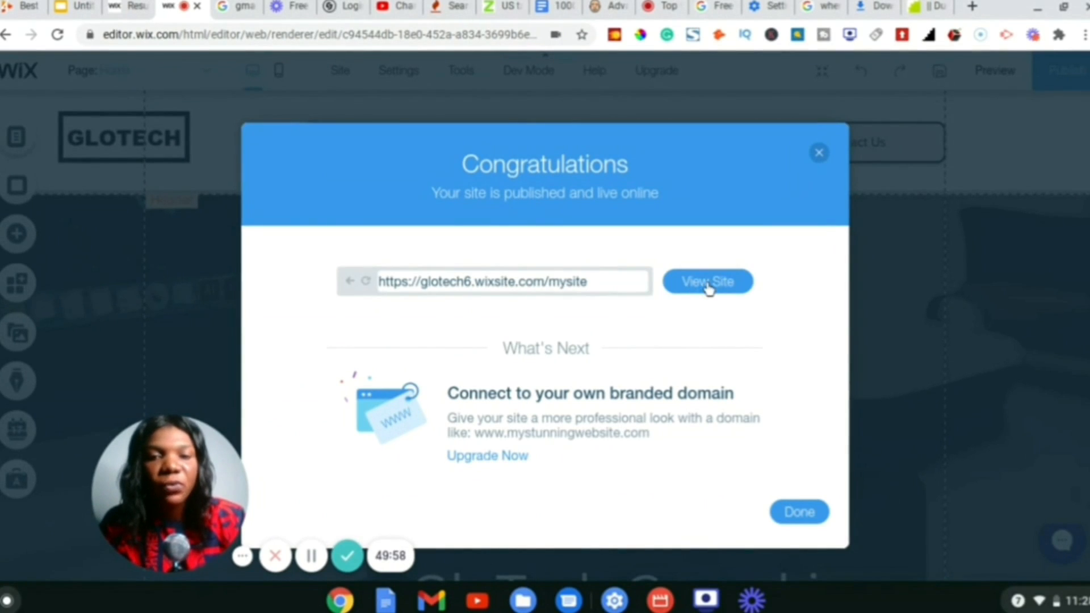
left_click(708, 283)
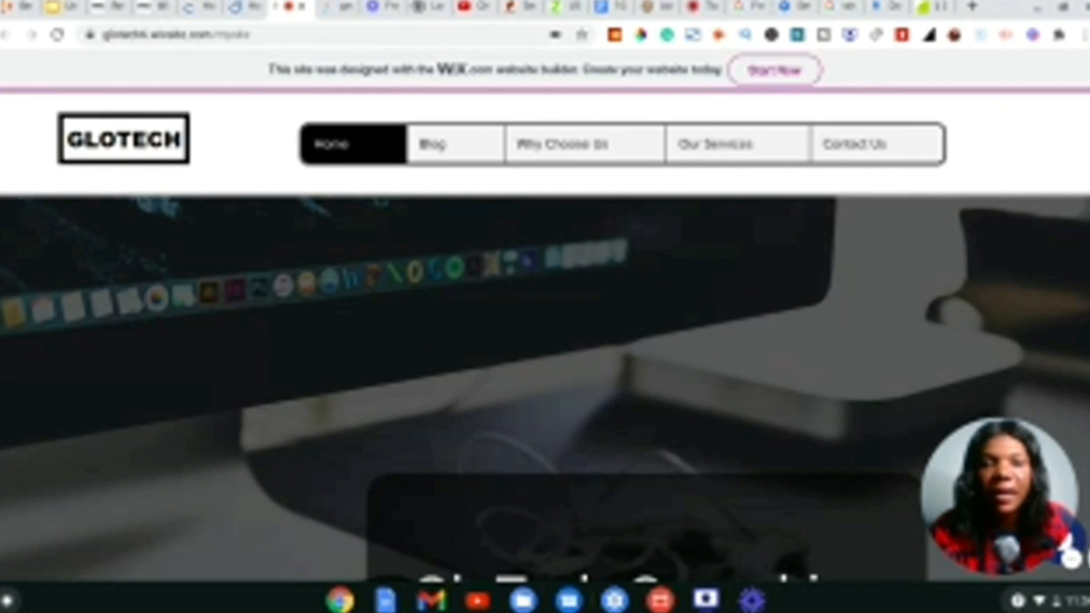
scroll(544, 340, "down", 15)
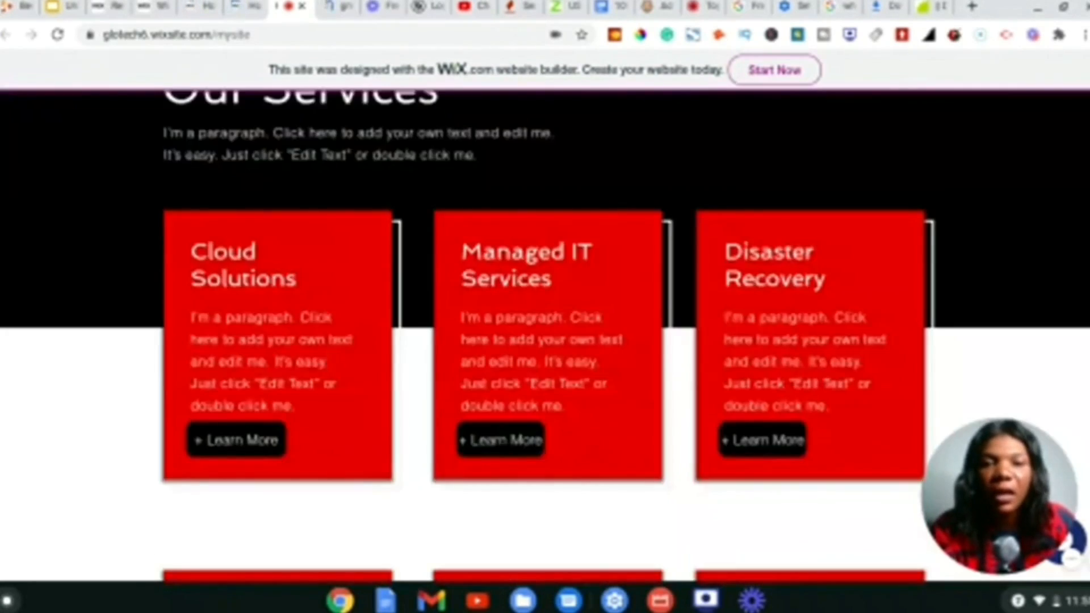
scroll(545, 335, "down", 10)
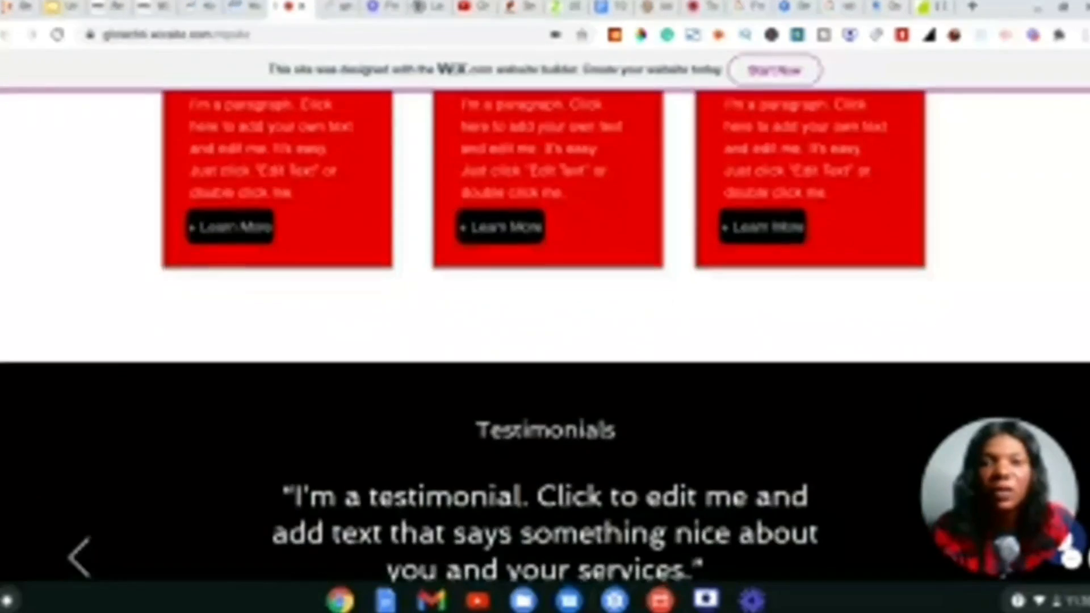
scroll(544, 340, "down", 10)
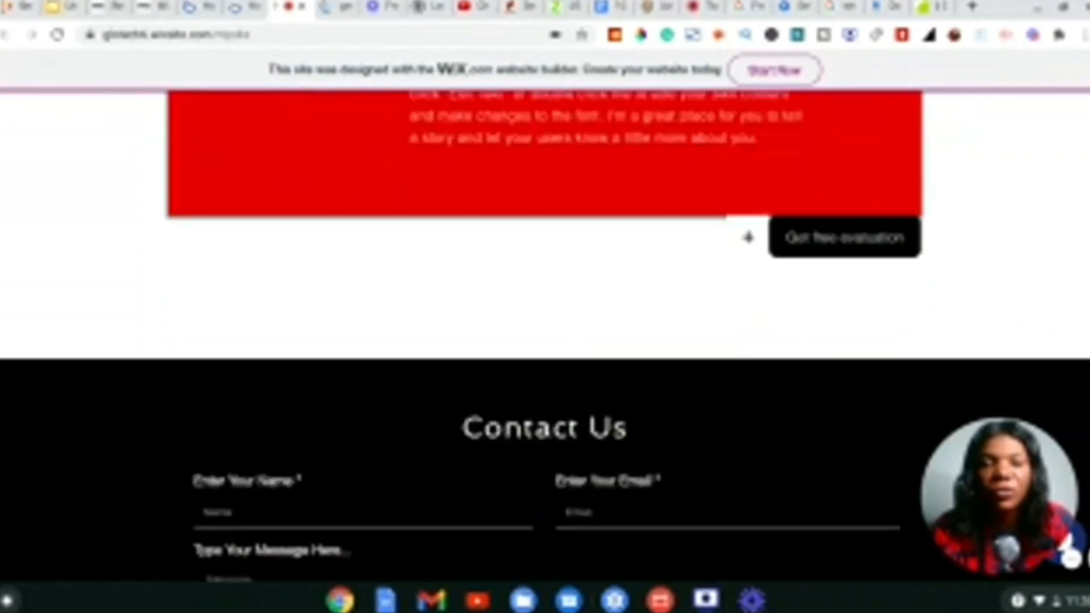
scroll(749, 237, "down", 5)
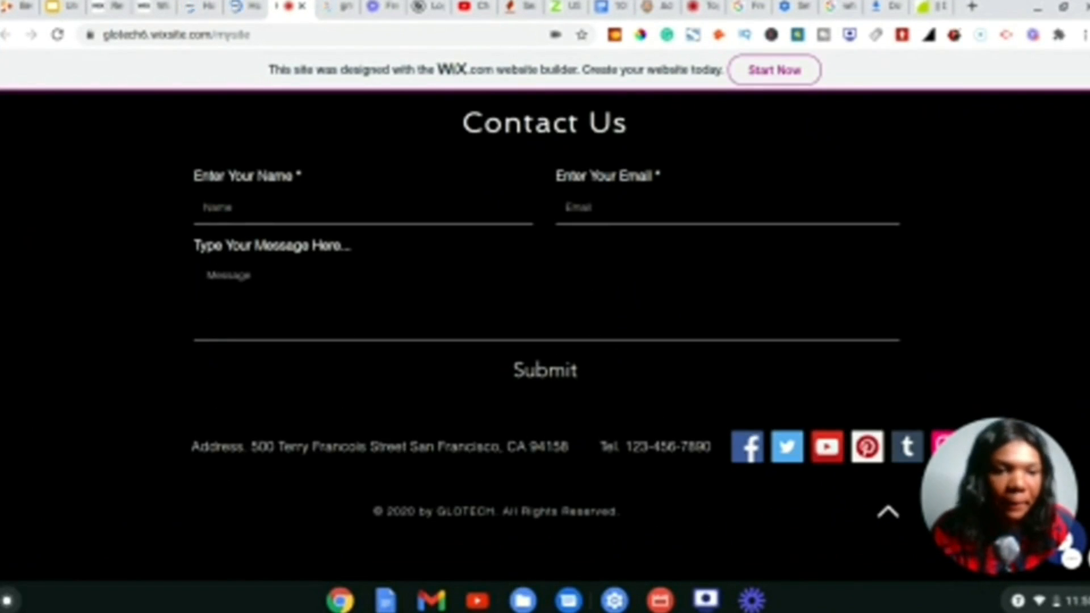
scroll(760, 424, "up", 15)
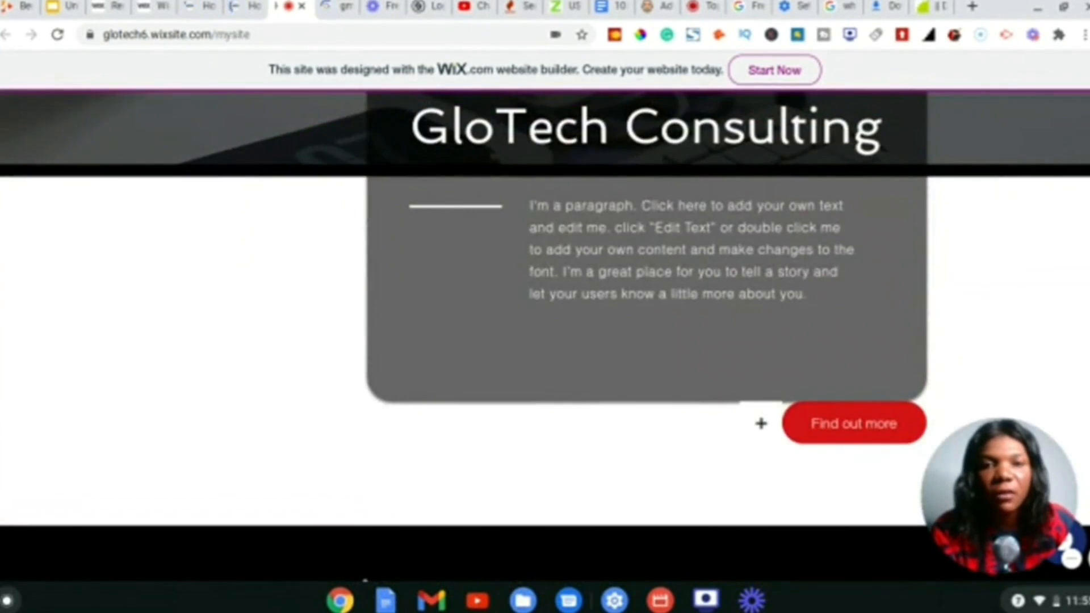
scroll(760, 423, "up", 8)
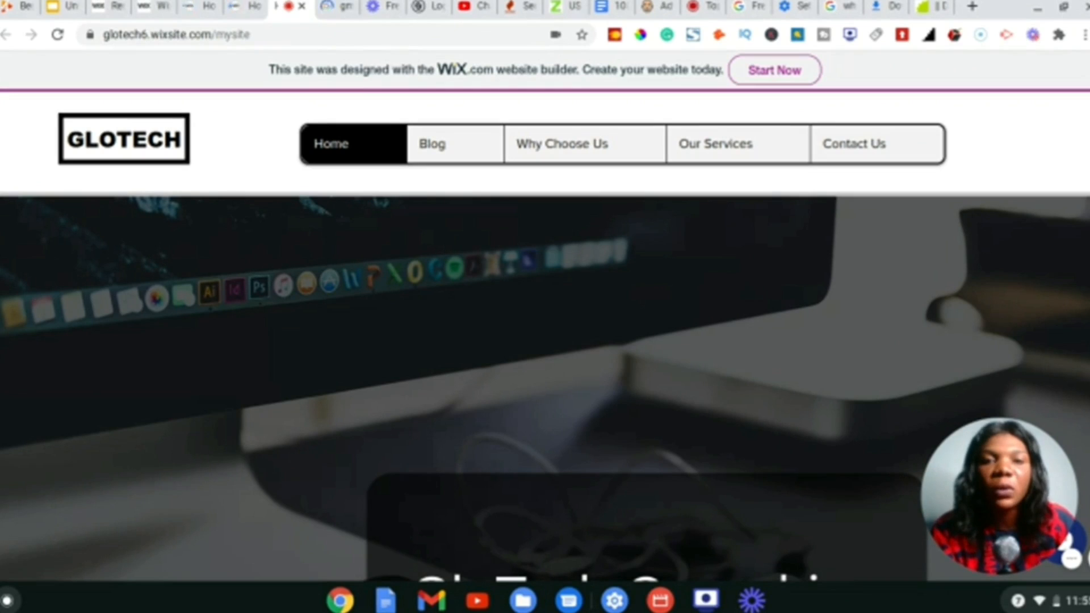
scroll(812, 279, "down", 5)
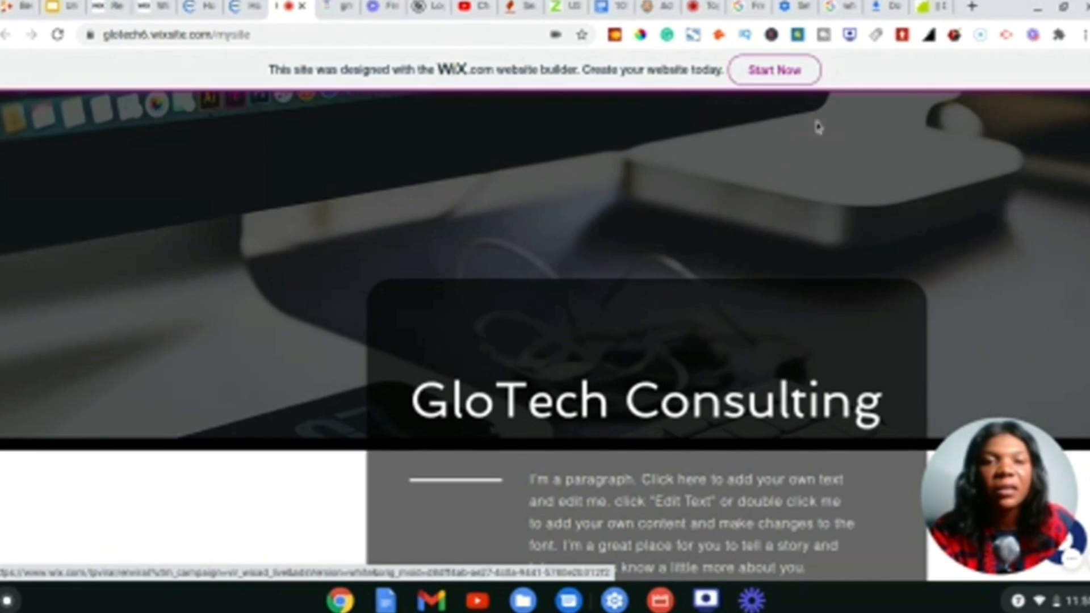
scroll(898, 166, "down", 4)
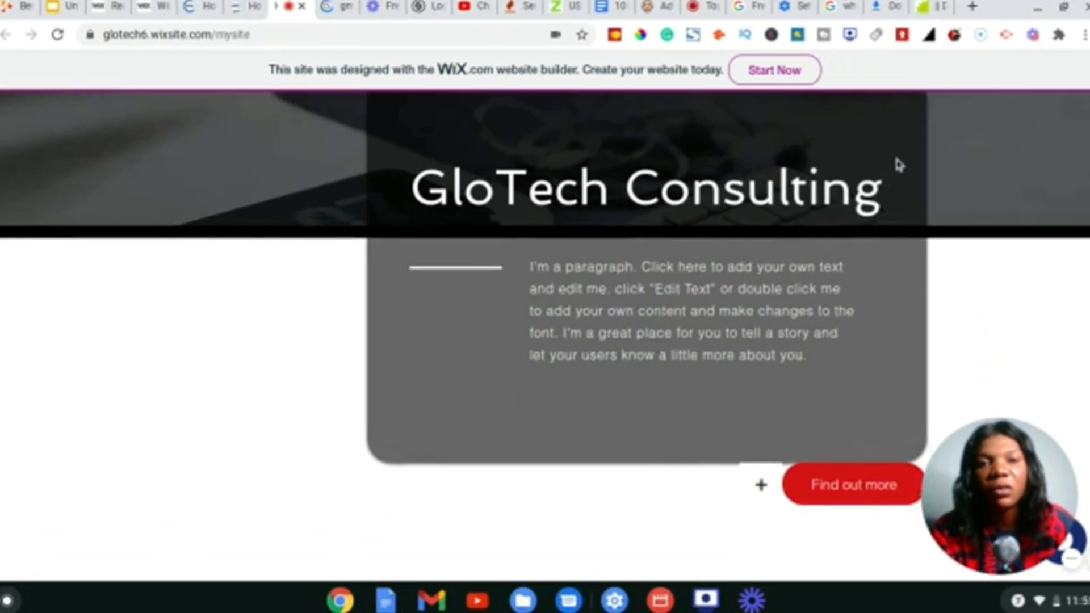
scroll(544, 335, "down", 10)
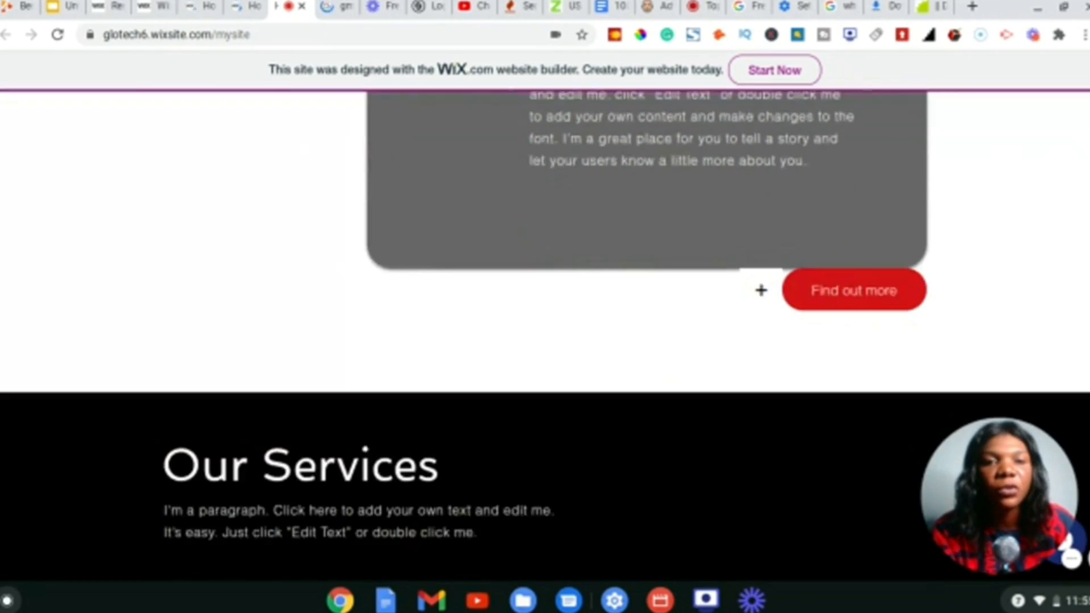
scroll(545, 335, "down", 15)
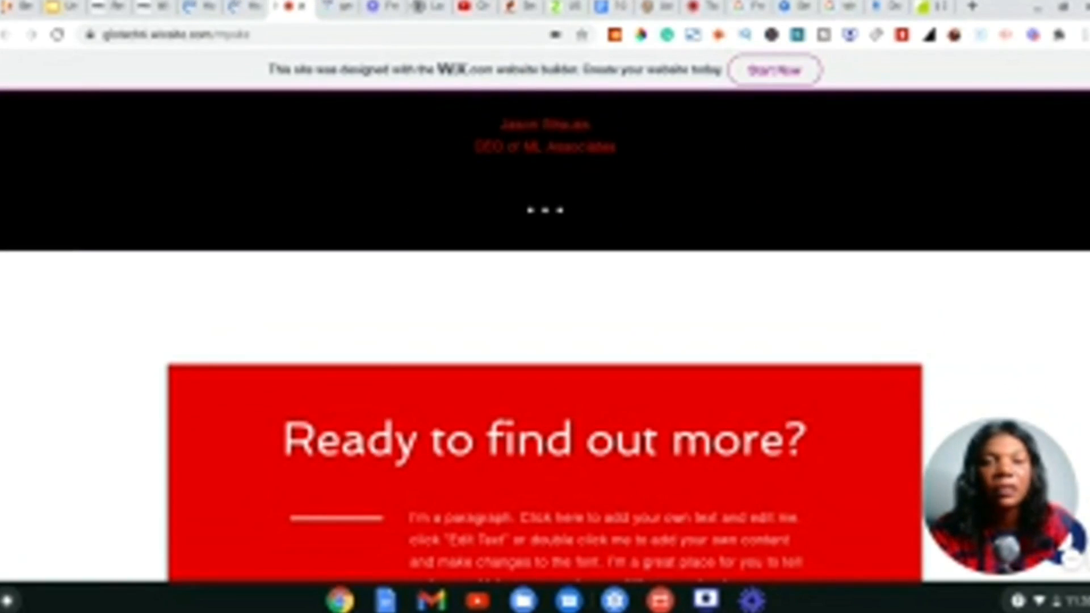
scroll(545, 335, "down", 12)
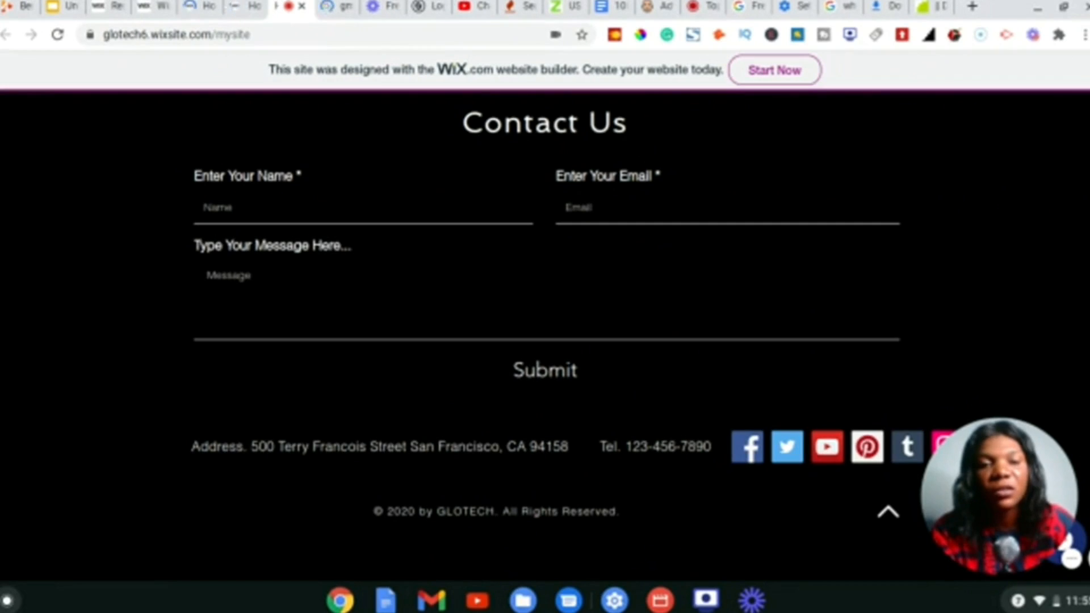
scroll(545, 335, "up", 20)
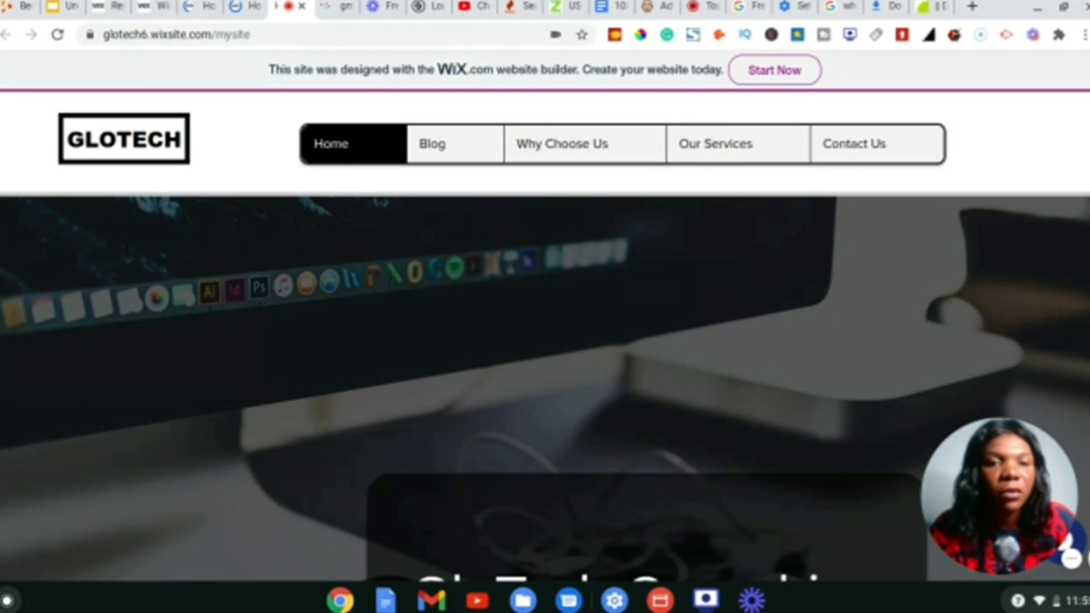
scroll(545, 334, "down", 3)
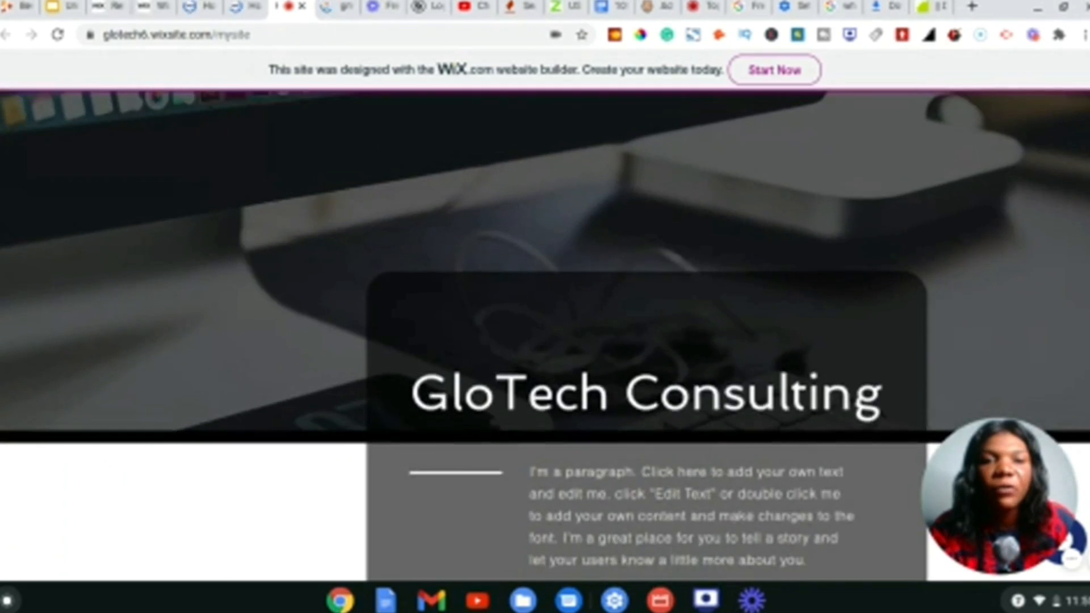
scroll(545, 334, "up", 3)
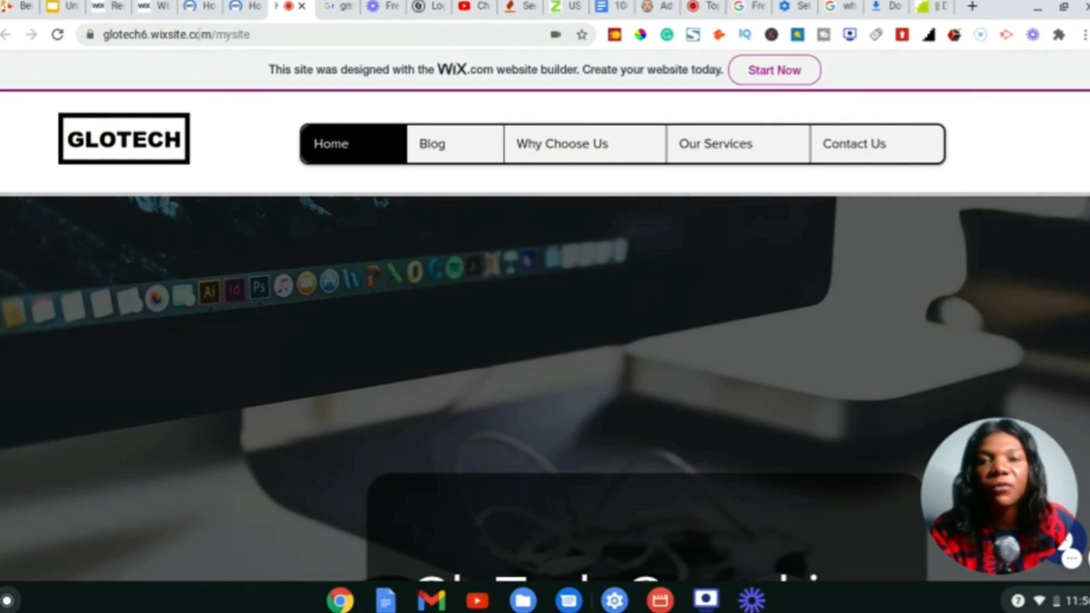
scroll(509, 248, "down", 5)
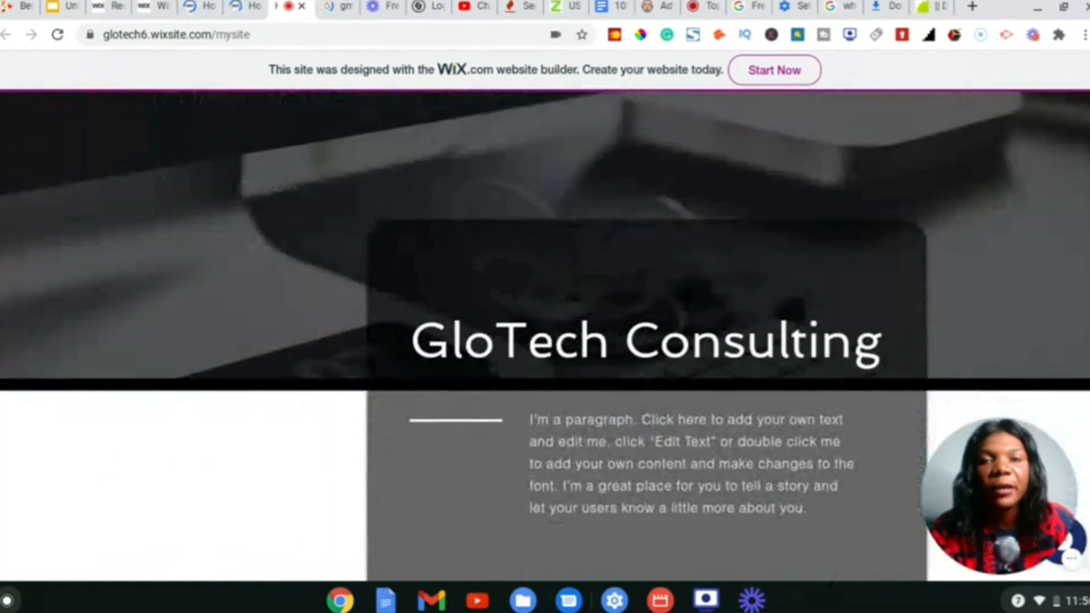
scroll(509, 248, "down", 5)
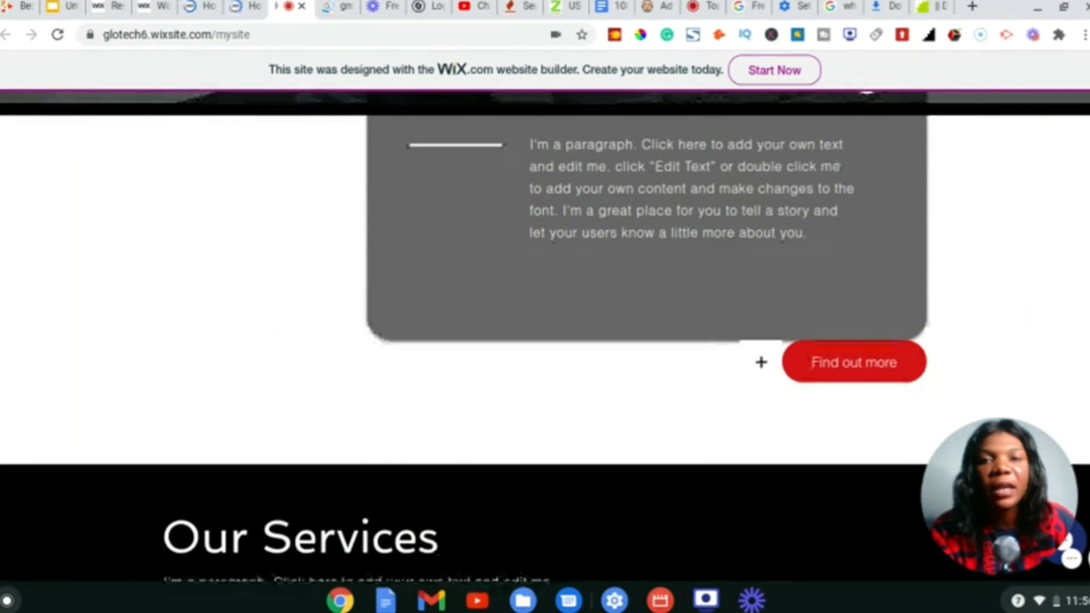
scroll(509, 248, "down", 3)
scroll(761, 230, "down", 3)
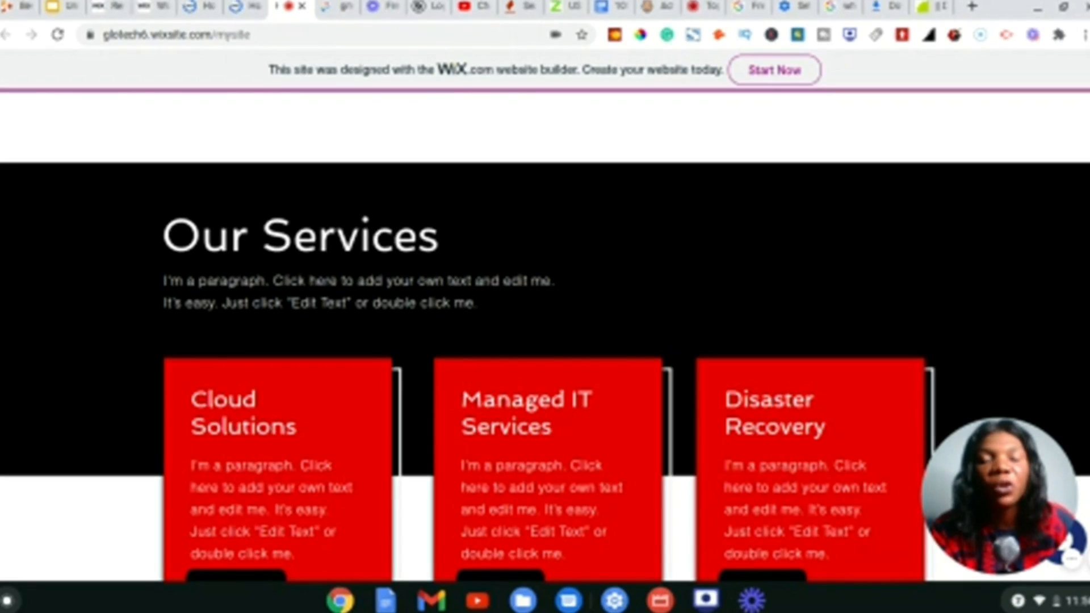
scroll(545, 334, "down", 4)
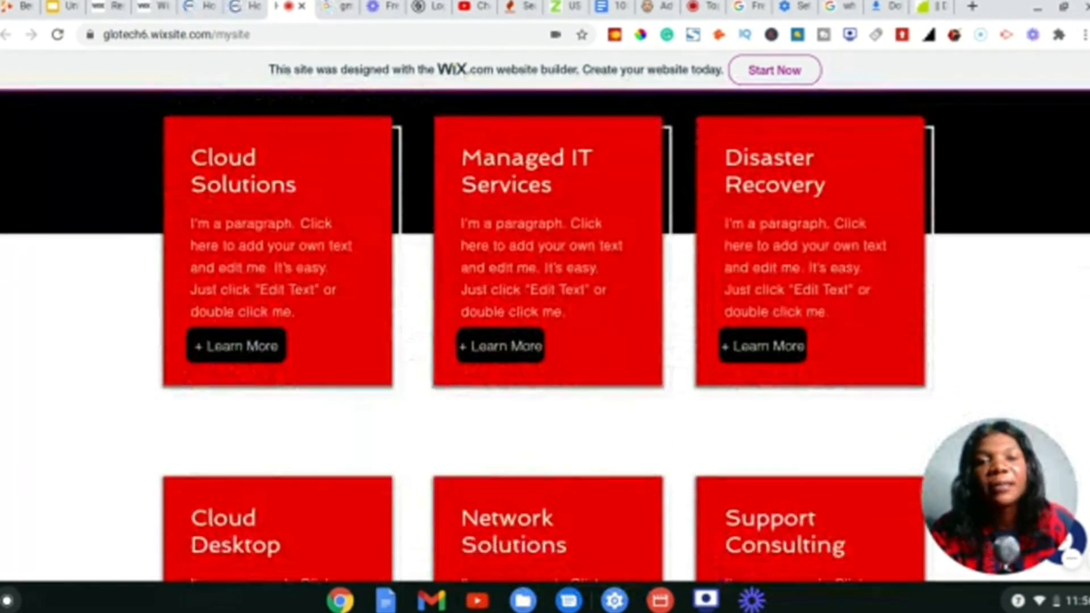
scroll(503, 182, "down", 10)
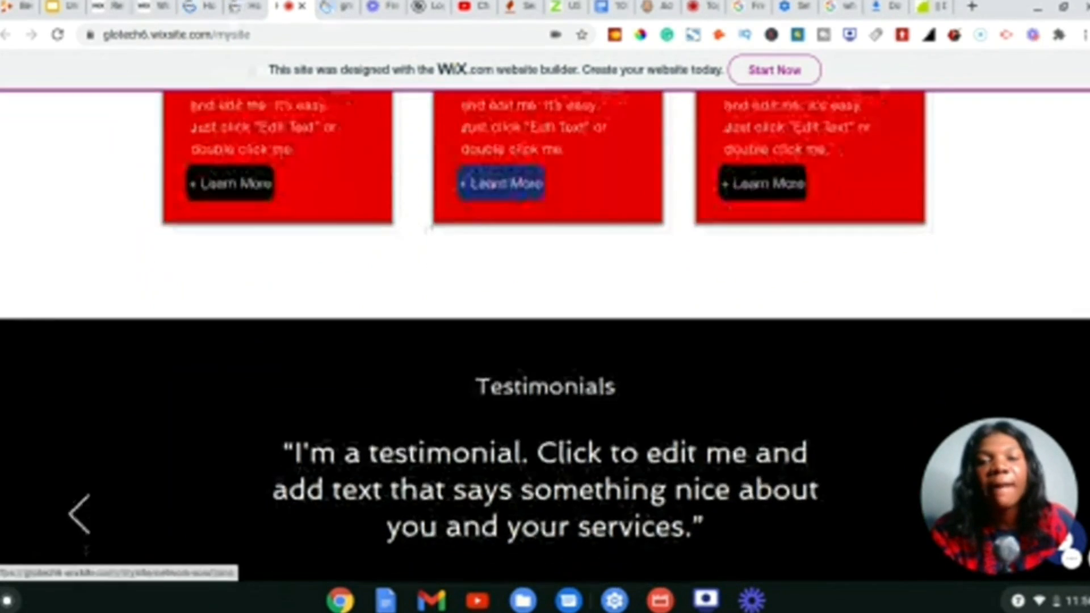
scroll(503, 182, "down", 4)
scroll(502, 183, "down", 5)
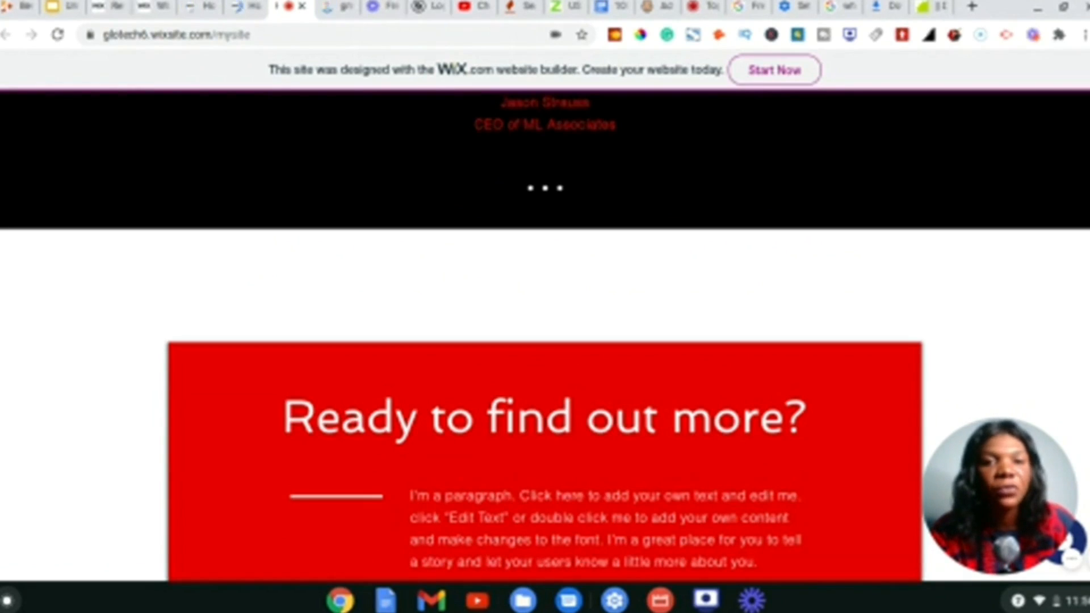
scroll(545, 332, "up", 2)
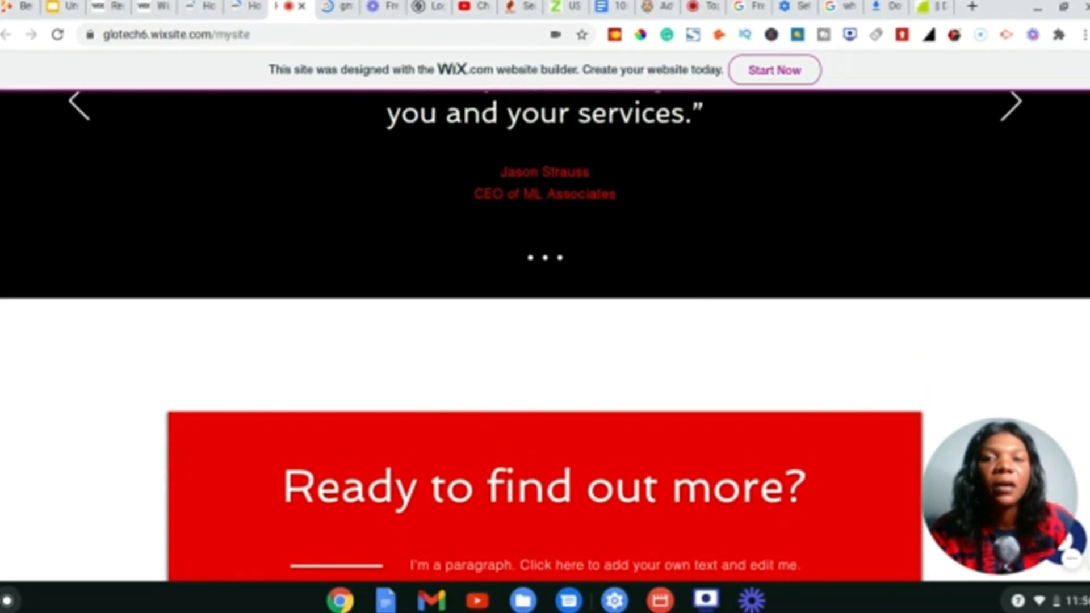
scroll(545, 332, "up", 15)
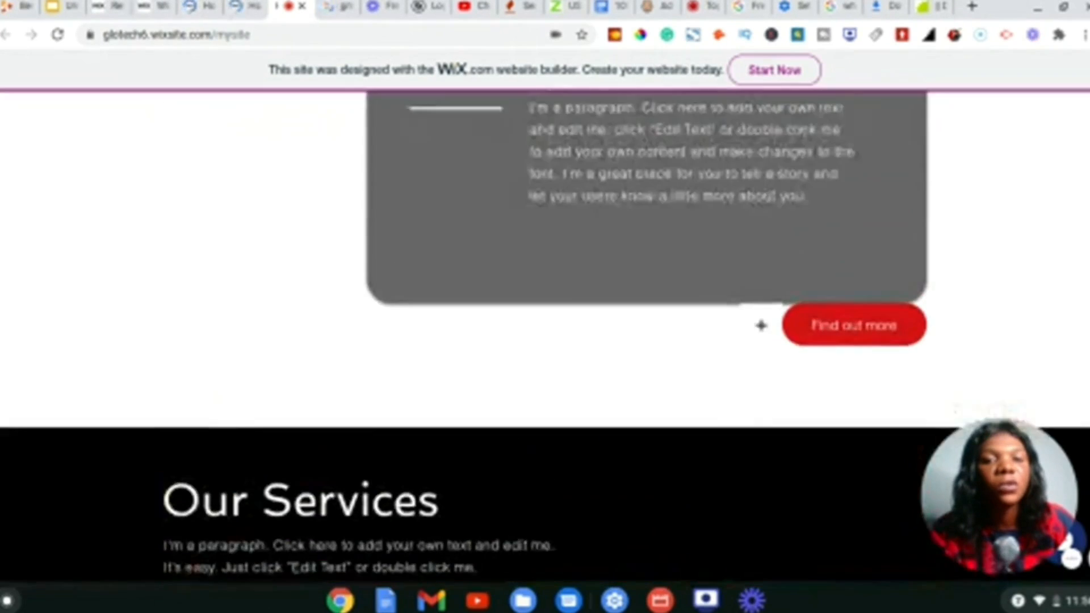
scroll(545, 333, "up", 6)
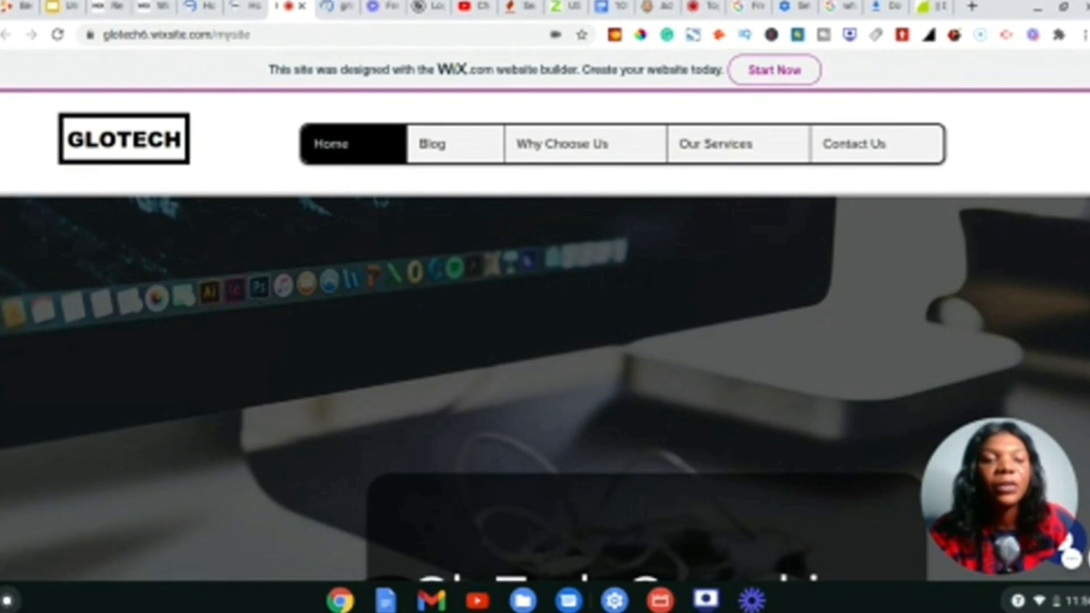